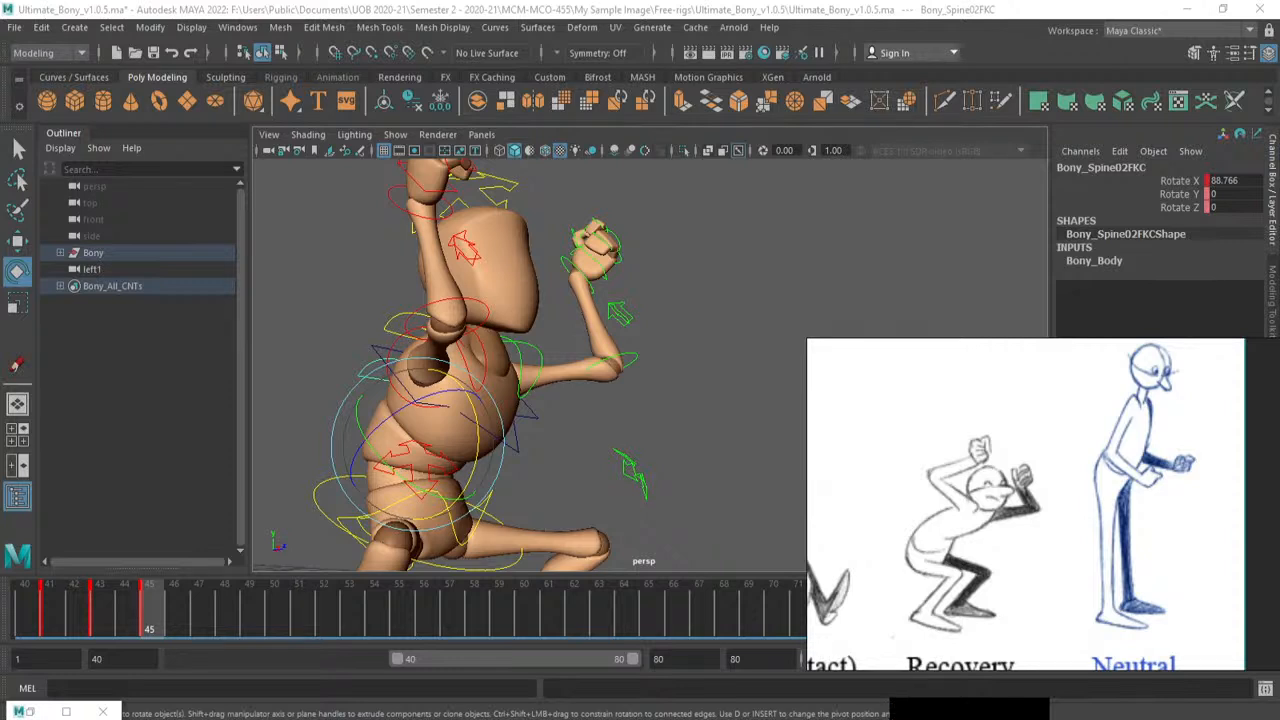
{"action": "left_click", "coordinate": [478, 440]}
{"action": "right_click", "coordinate": [478, 440]}
{"action": "left_click", "coordinate": [478, 440]}
{"action": "left_click", "coordinate": [478, 440]}
{"action": "key", "text": "ctrl"}
{"action": "key", "text": "alt"}
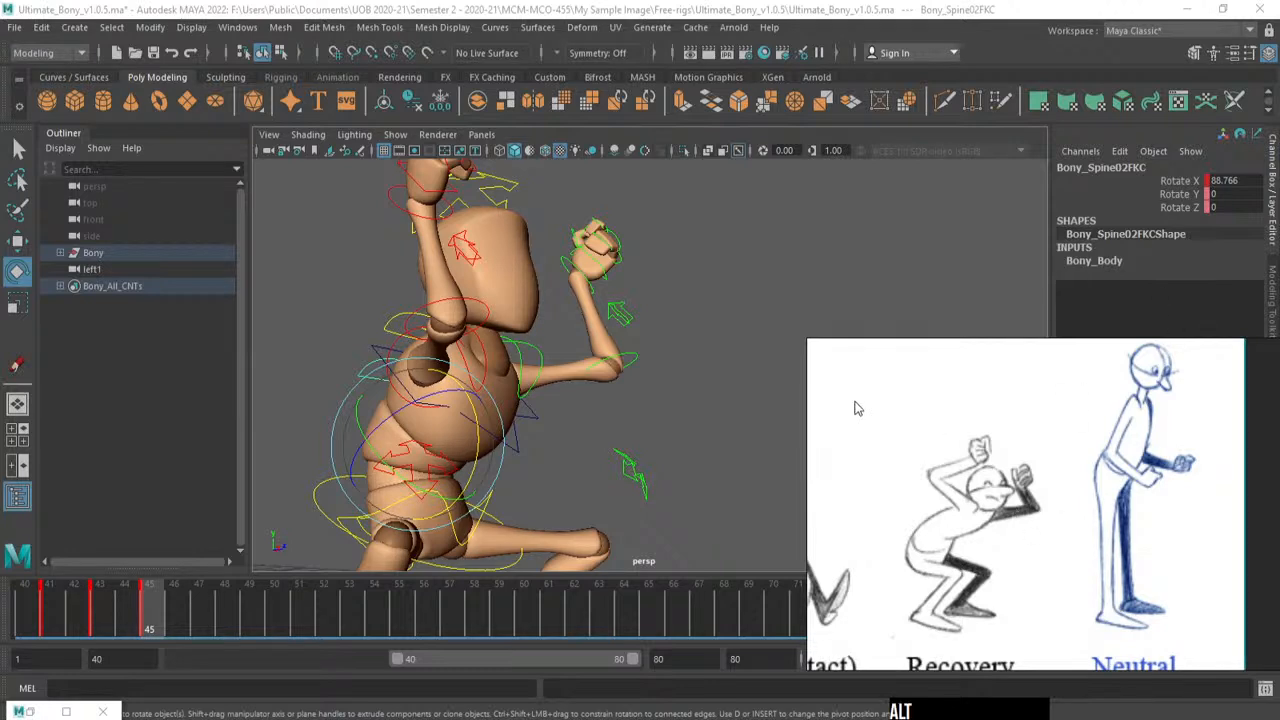
Rotate the Spine02 FK control to Rotate X of about 91.25 at frame 45
{"action": "mouse_move", "coordinate": [612, 396]}
{"action": "left_mouse_down", "text": "alt"}
{"action": "mouse_move", "coordinate": [598, 398]}
{"action": "mouse_move", "coordinate": [620, 408]}
{"action": "left_mouse_up", "text": "alt"}
{"action": "left_click_drag", "start_coordinate": [620, 338], "coordinate": [567, 287], "text": "alt"}
{"action": "middle_click_drag", "start_coordinate": [610, 286], "coordinate": [668, 300], "text": "alt"}
{"action": "left_click_drag", "start_coordinate": [668, 302], "coordinate": [677, 314], "text": "alt"}
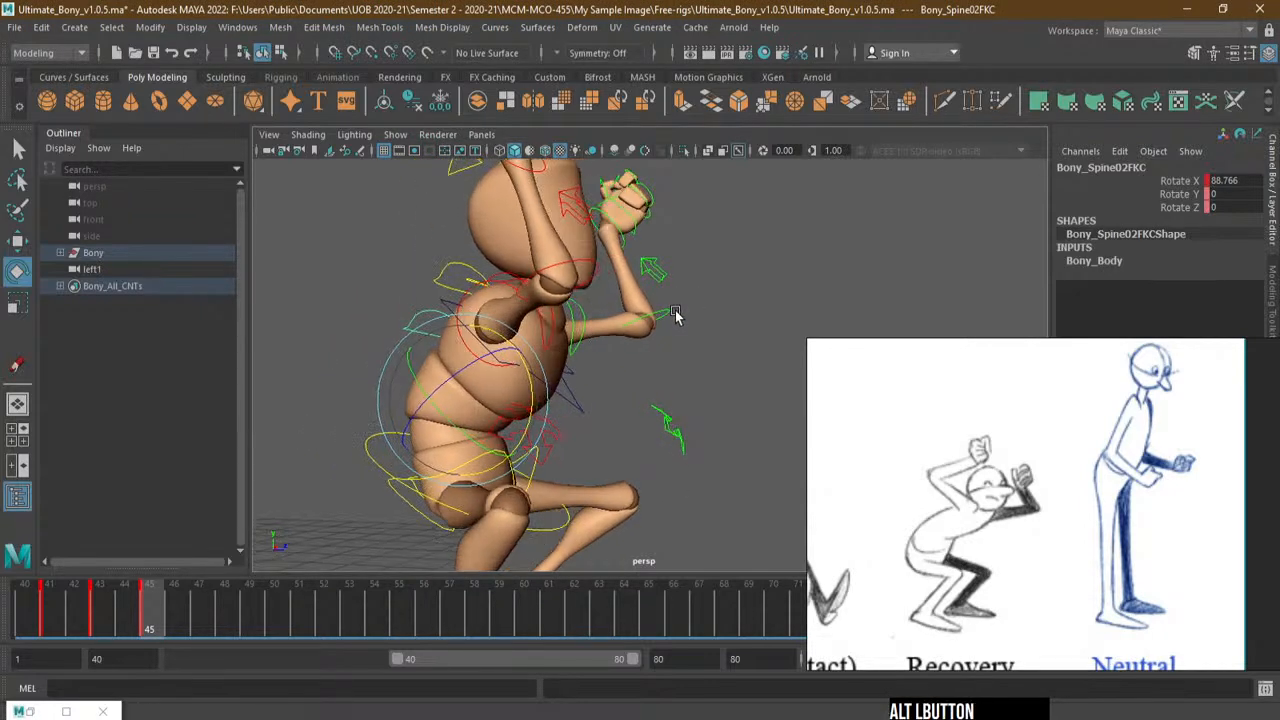
{"action": "left_click_drag", "start_coordinate": [532, 410], "coordinate": [640, 377]}
Rotate both shoulder FK controls to about X 202.183, Y -29.902, Z -319.153 and key the whole rig at frame 45
{"action": "right_click_drag", "start_coordinate": [334, 348], "coordinate": [392, 361], "text": "alt"}
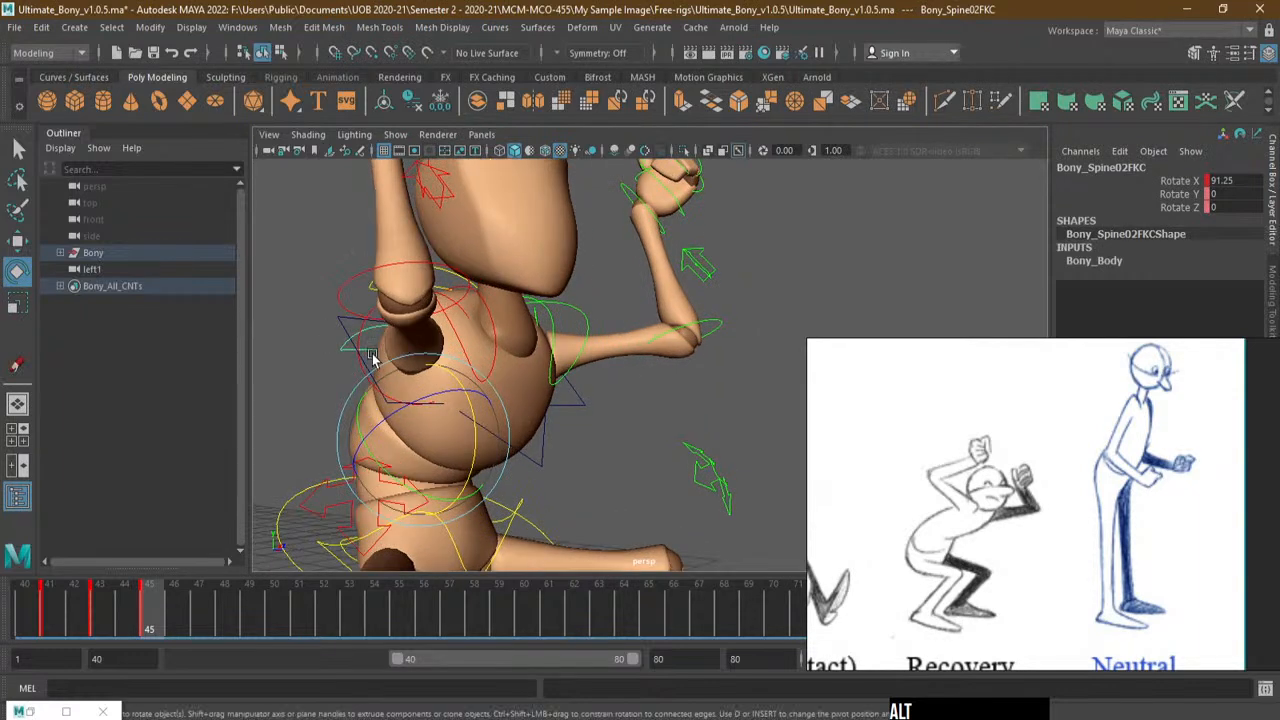
{"action": "left_click", "coordinate": [360, 326]}
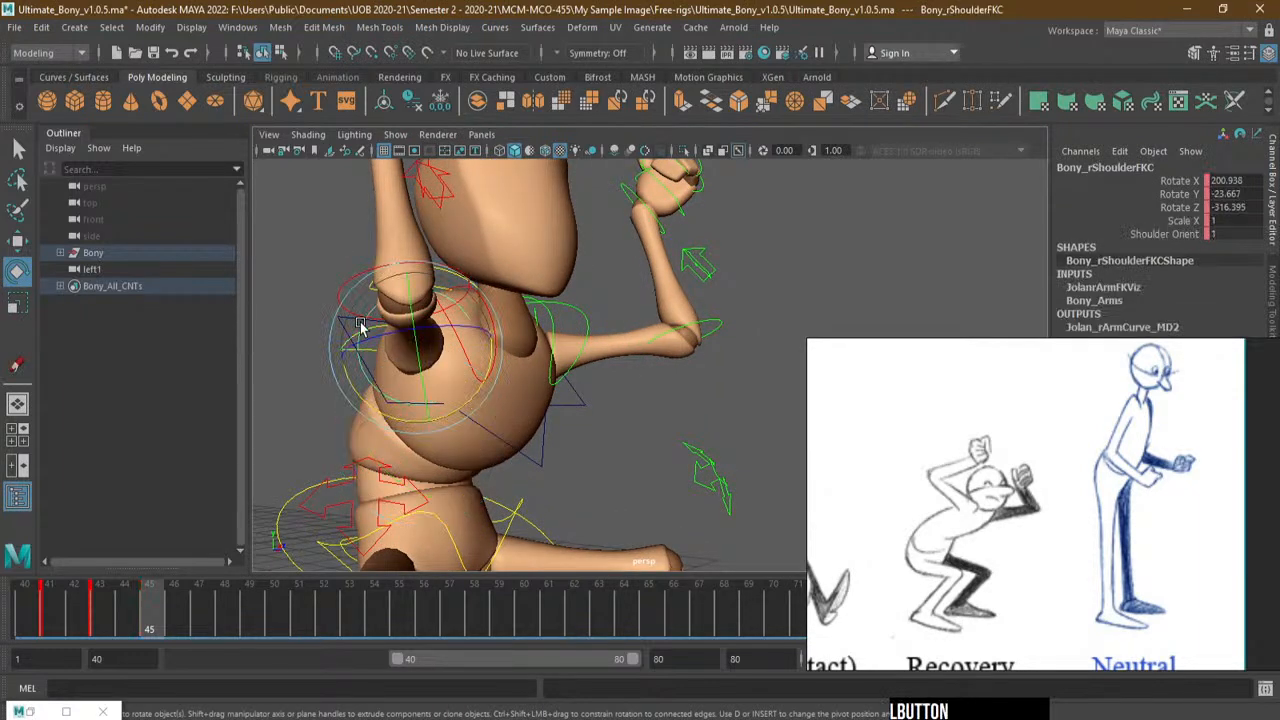
{"action": "left_click_drag", "start_coordinate": [636, 406], "coordinate": [566, 383], "text": "alt"}
{"action": "left_click_drag", "start_coordinate": [442, 460], "coordinate": [612, 460], "text": "alt"}
{"action": "left_click_drag", "start_coordinate": [372, 360], "coordinate": [566, 424], "text": "alt"}
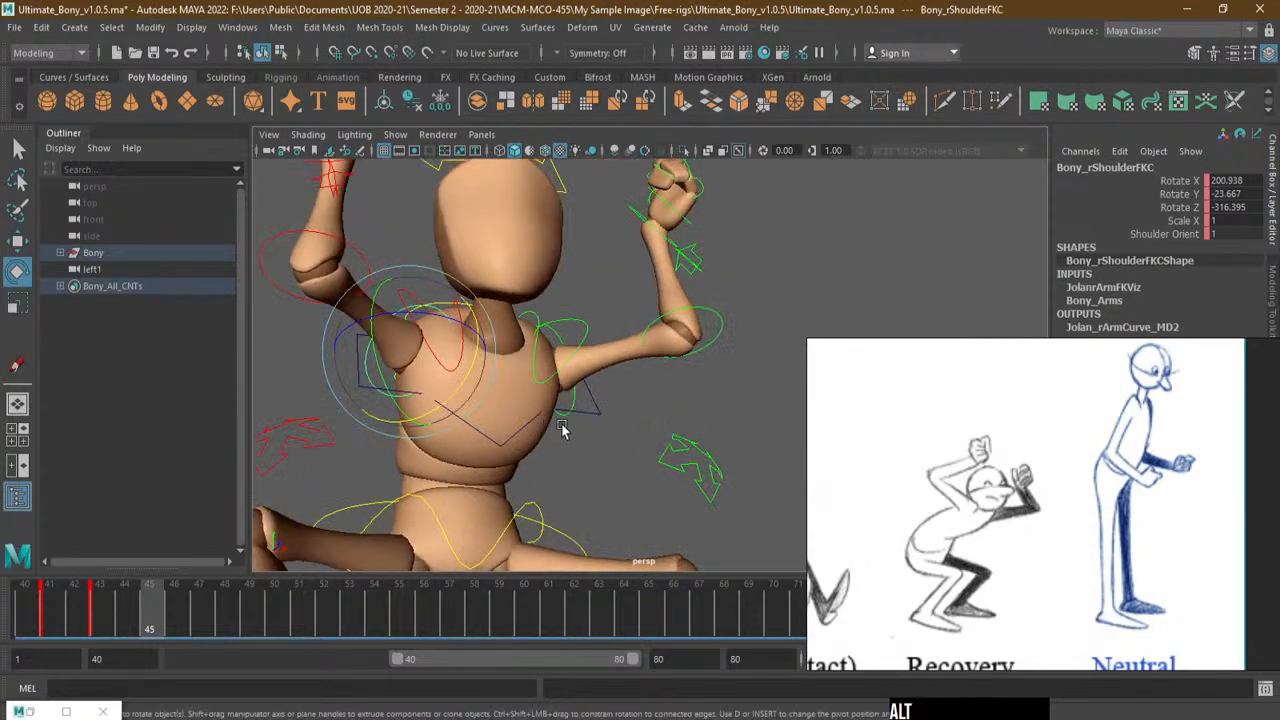
{"action": "left_click", "coordinate": [578, 402], "text": "shift"}
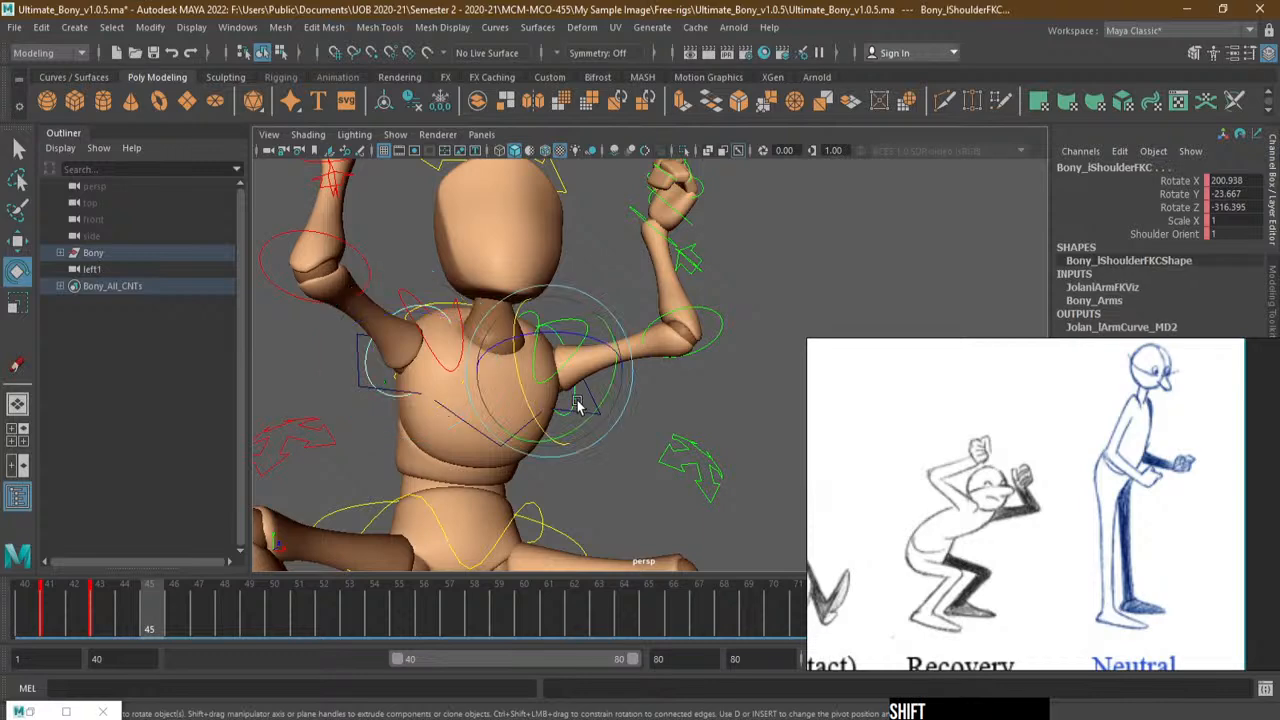
{"action": "left_click_drag", "start_coordinate": [603, 399], "coordinate": [443, 423]}
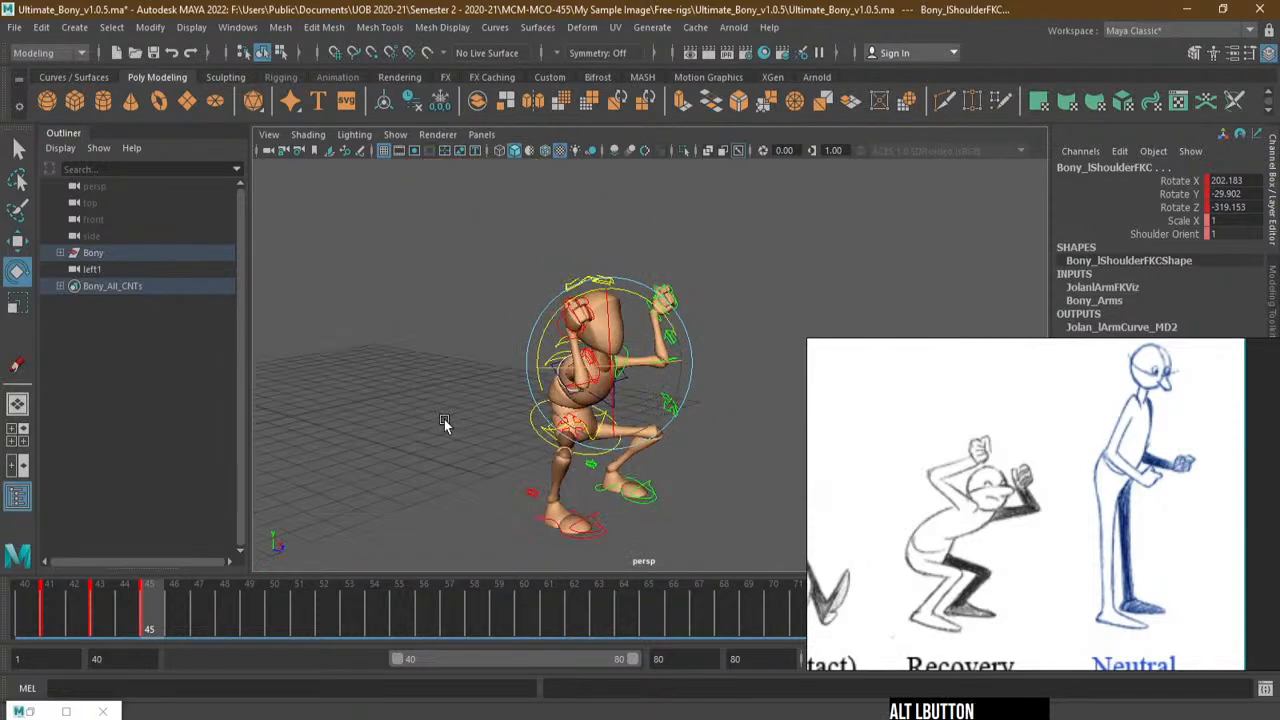
{"action": "left_click_drag", "start_coordinate": [432, 248], "coordinate": [745, 527]}
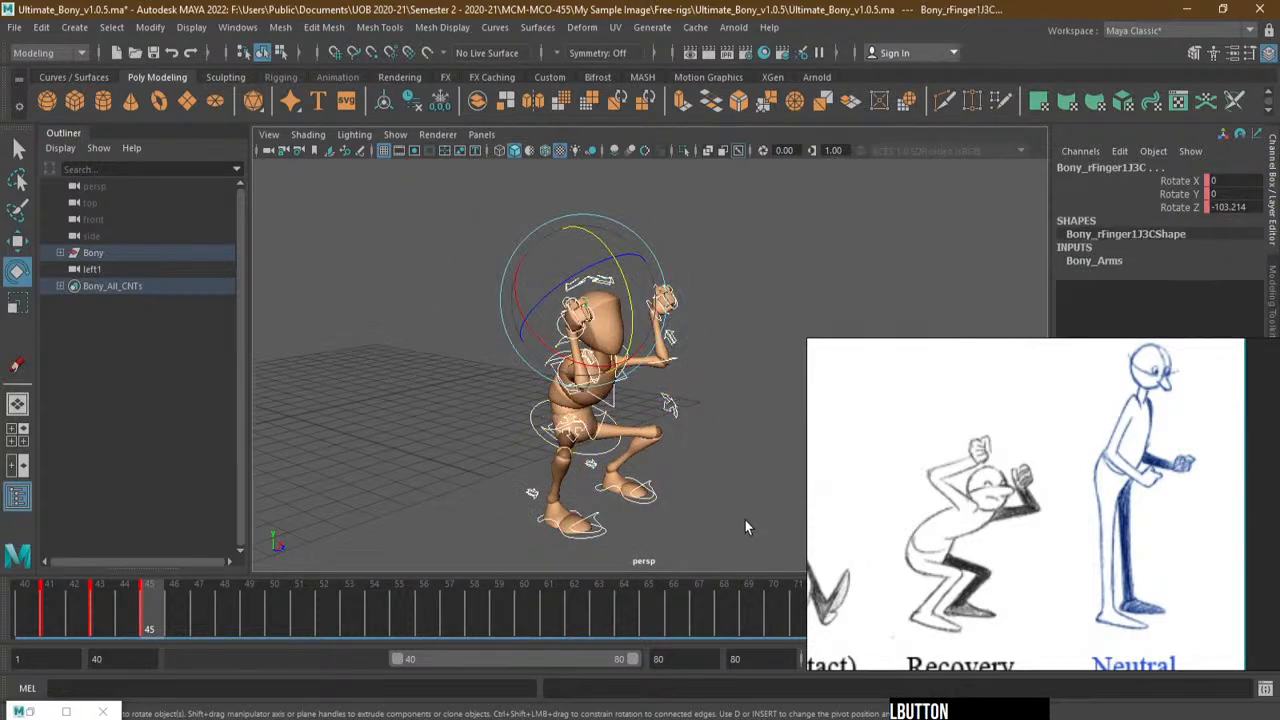
At frame 47, rotate the Spine03 FK control to Rotate X of about 5.213
{"action": "left_click", "coordinate": [197, 618]}
{"action": "right_click_drag", "start_coordinate": [716, 442], "coordinate": [755, 350], "text": "alt"}
{"action": "left_click", "coordinate": [503, 320]}
{"action": "mouse_move", "coordinate": [592, 400]}
{"action": "left_mouse_down", "text": "alt"}
{"action": "mouse_move", "coordinate": [568, 428]}
{"action": "mouse_move", "coordinate": [585, 408]}
{"action": "left_mouse_up", "text": "alt"}
{"action": "right_click_drag", "start_coordinate": [630, 424], "coordinate": [705, 430], "text": "alt"}
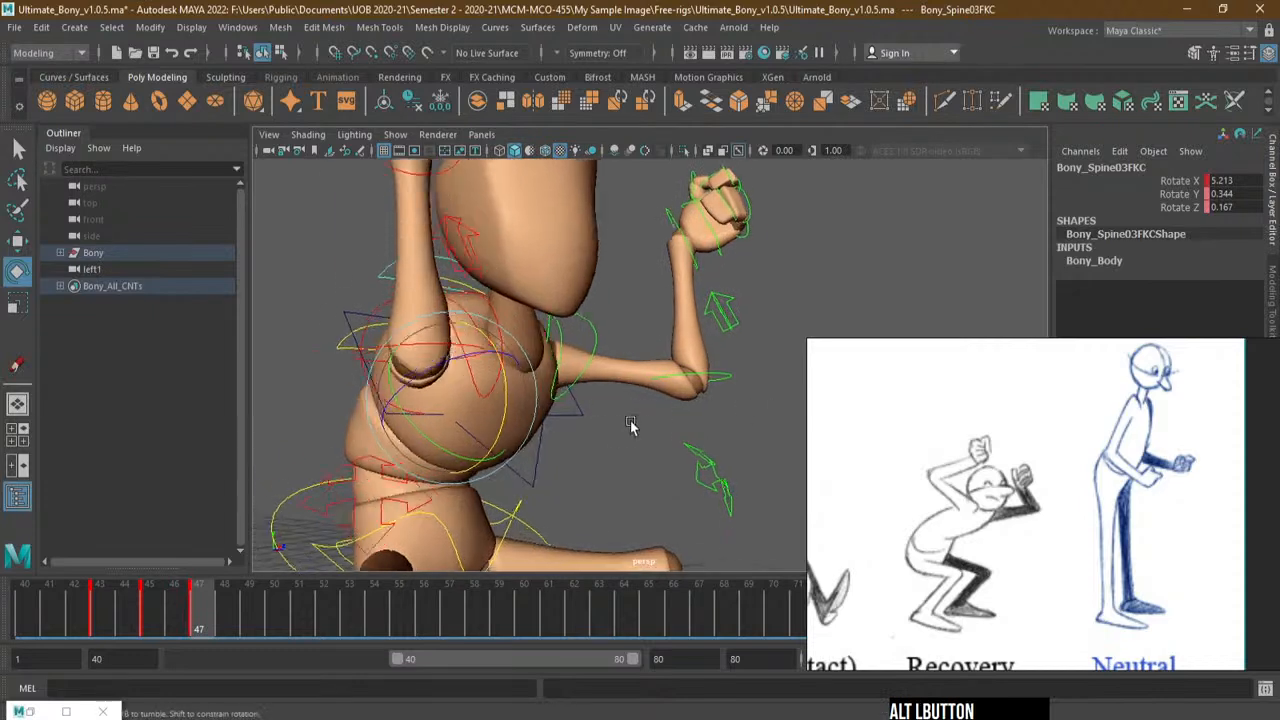
Rotate both shoulder FK controls together to about X 203.443, Y -34.641, Z -321.51 at frame 47
{"action": "left_click_drag", "start_coordinate": [640, 426], "coordinate": [617, 426], "text": "alt"}
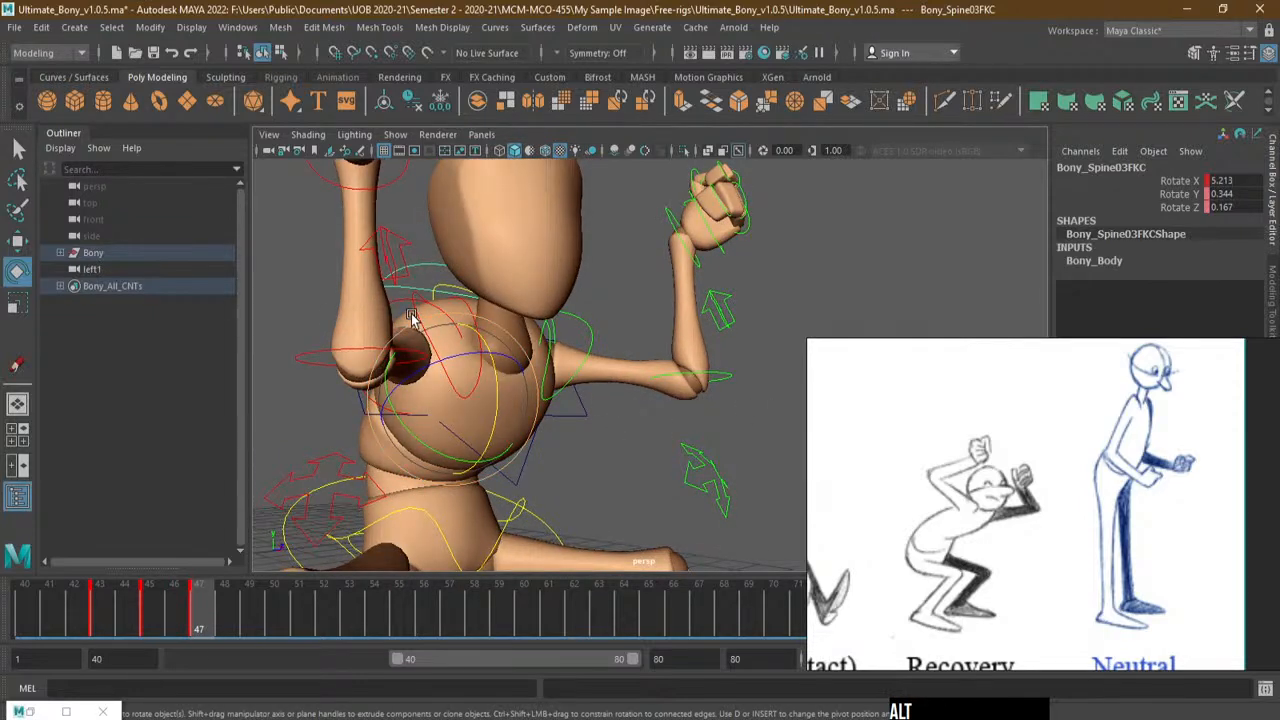
{"action": "left_click_drag", "start_coordinate": [411, 313], "coordinate": [355, 306], "text": "alt"}
{"action": "left_click", "coordinate": [357, 309]}
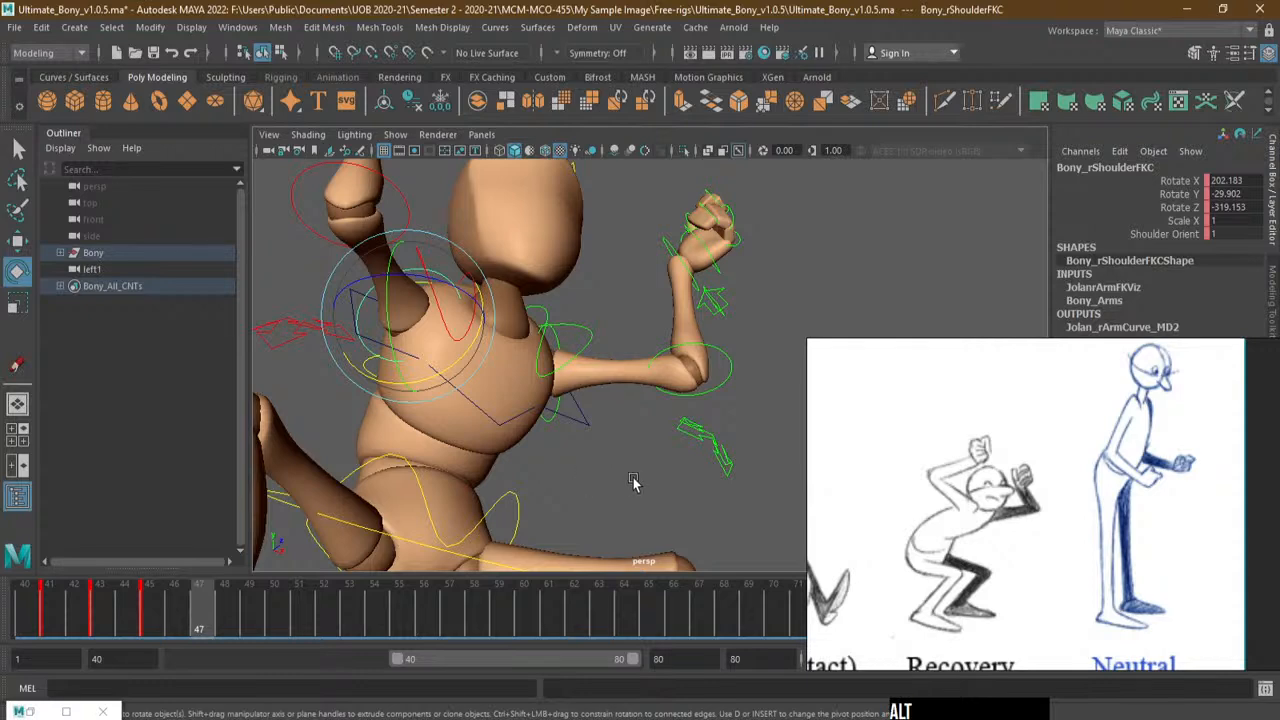
{"action": "left_click_drag", "start_coordinate": [632, 482], "coordinate": [527, 409], "text": "alt"}
{"action": "left_click", "coordinate": [594, 437], "text": "shift"}
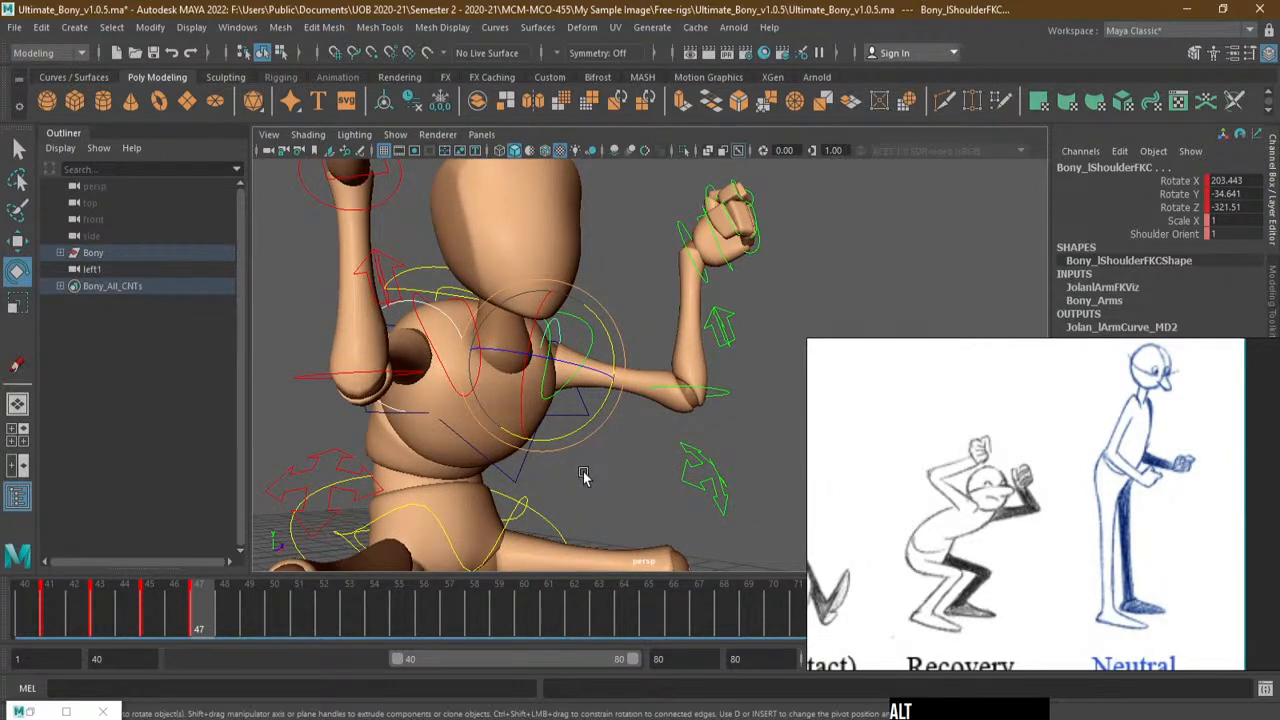
Select all of the character's controls and key the full pose at frame 47
{"action": "scroll", "coordinate": [584, 475], "scroll_direction": "down", "scroll_amount": 5, "text": "alt"}
{"action": "left_click_drag", "start_coordinate": [557, 441], "coordinate": [596, 444], "text": "alt"}
{"action": "right_click_drag", "start_coordinate": [596, 444], "coordinate": [522, 446], "text": "alt"}
{"action": "middle_click_drag", "start_coordinate": [522, 446], "coordinate": [464, 465], "text": "alt"}
{"action": "left_click_drag", "start_coordinate": [377, 221], "coordinate": [645, 557]}
At frame 49, rotate the root control to Rotate X of about 19.733 and key it
{"action": "left_click", "coordinate": [249, 626]}
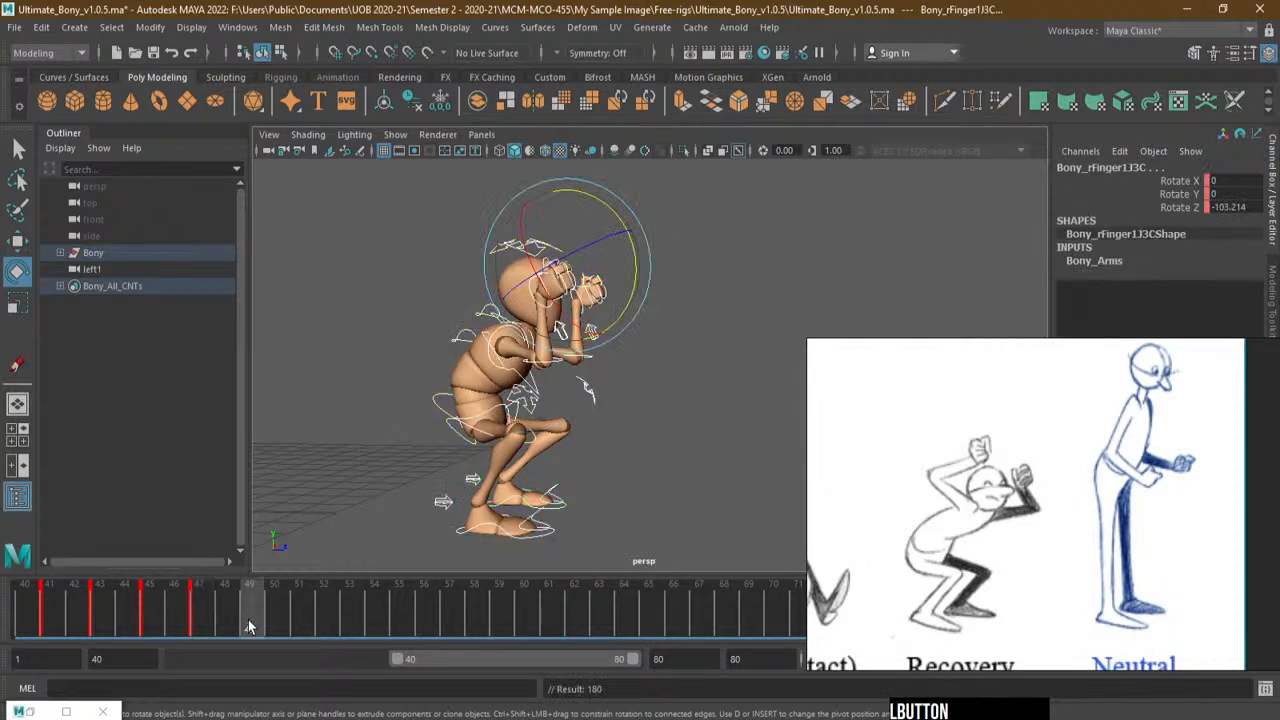
{"action": "right_click_drag", "start_coordinate": [507, 420], "coordinate": [417, 497], "text": "alt"}
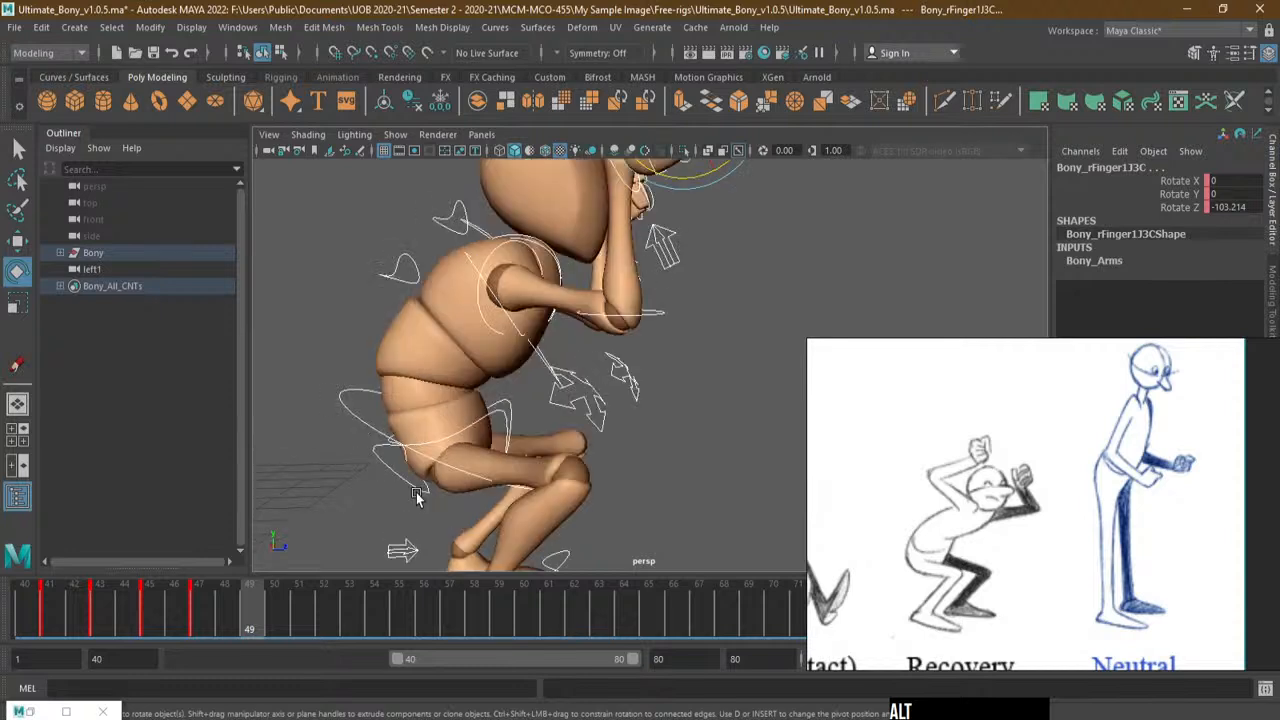
{"action": "left_click", "coordinate": [486, 499]}
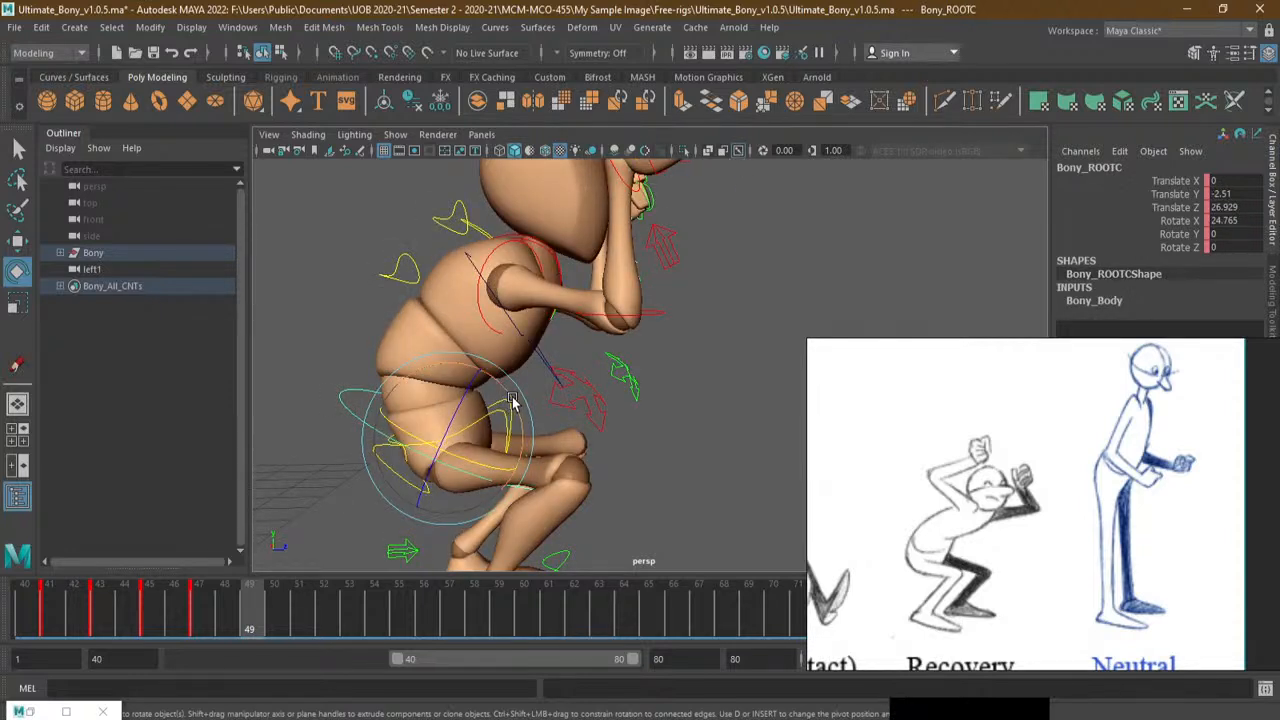
{"action": "left_click_drag", "start_coordinate": [512, 400], "coordinate": [507, 392]}
{"action": "key", "text": "s"}
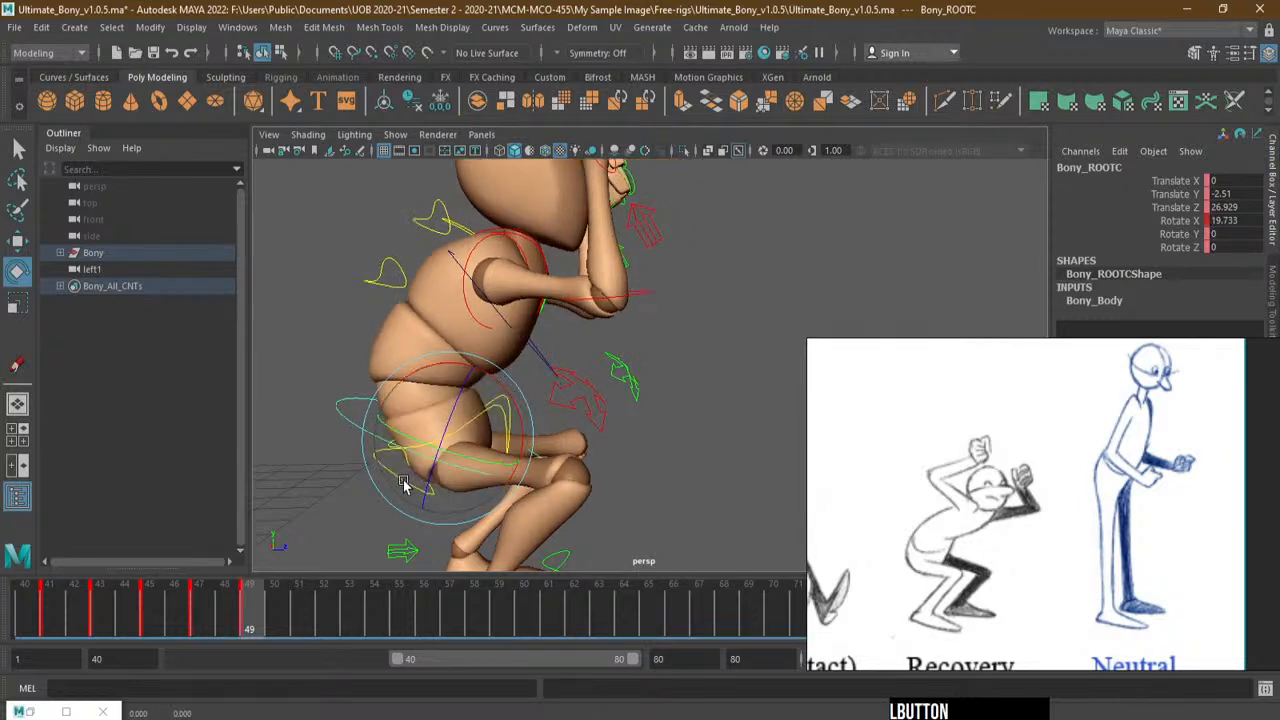
Rotate the main hip control to Rotate X of about -52.828 at frame 49
{"action": "left_click", "coordinate": [324, 497]}
{"action": "left_click_drag", "start_coordinate": [353, 491], "coordinate": [420, 476]}
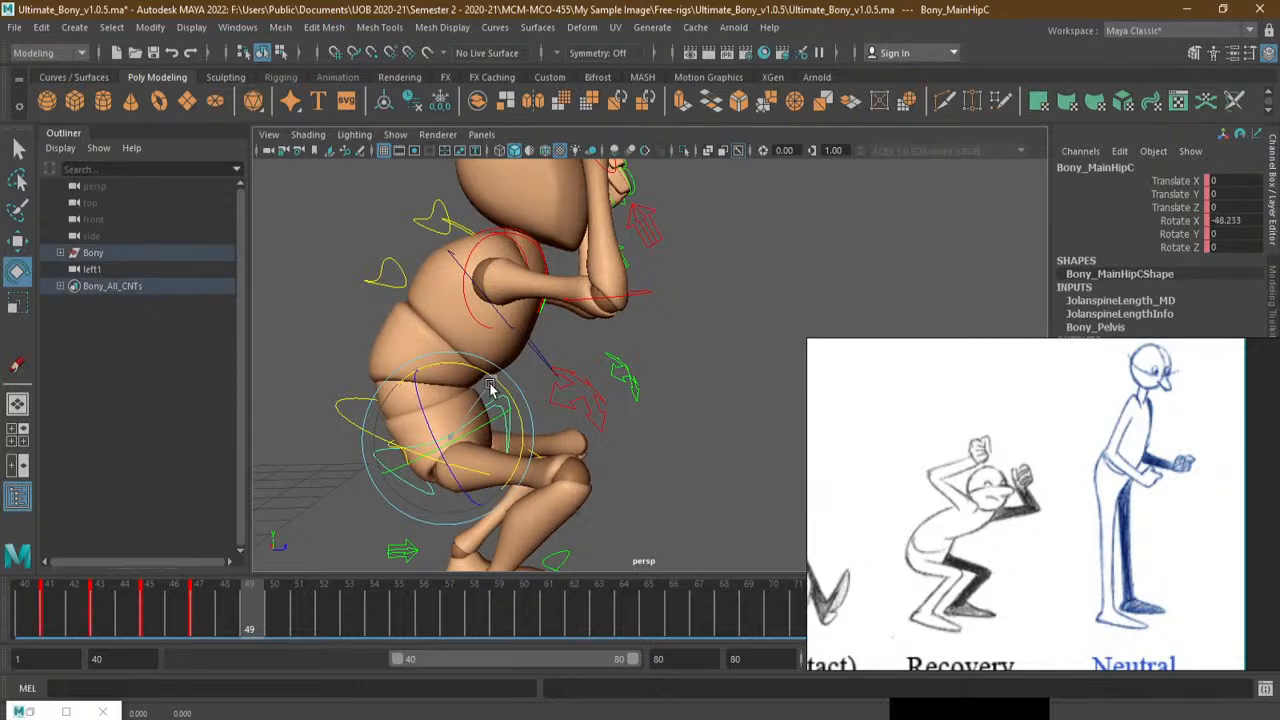
{"action": "left_click_drag", "start_coordinate": [490, 390], "coordinate": [317, 437]}
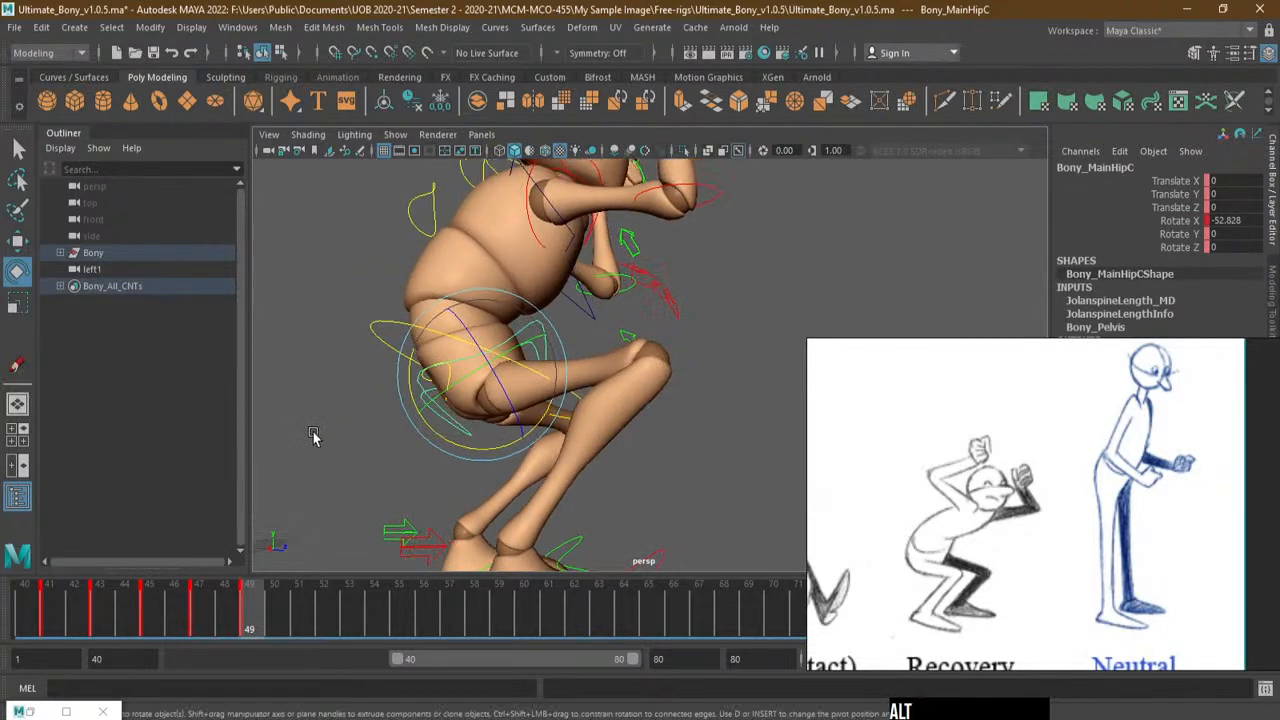
Rotate the Spine01 FK control to Rotate X of about -59.715 at frame 49
{"action": "right_click_drag", "start_coordinate": [317, 437], "coordinate": [400, 432], "text": "alt"}
{"action": "middle_click_drag", "start_coordinate": [400, 432], "coordinate": [509, 456], "text": "alt"}
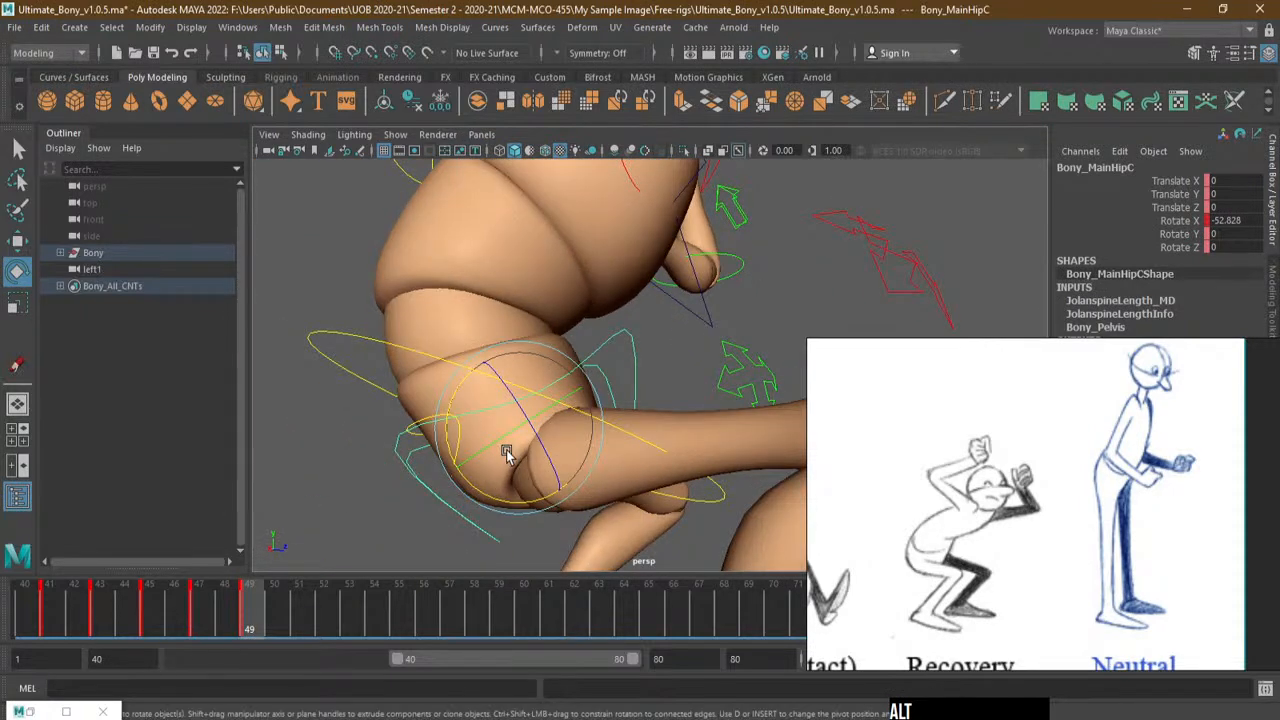
{"action": "left_click", "coordinate": [455, 444]}
{"action": "left_click_drag", "start_coordinate": [563, 457], "coordinate": [556, 464], "text": "alt"}
{"action": "left_click_drag", "start_coordinate": [626, 424], "coordinate": [591, 372], "text": "alt"}
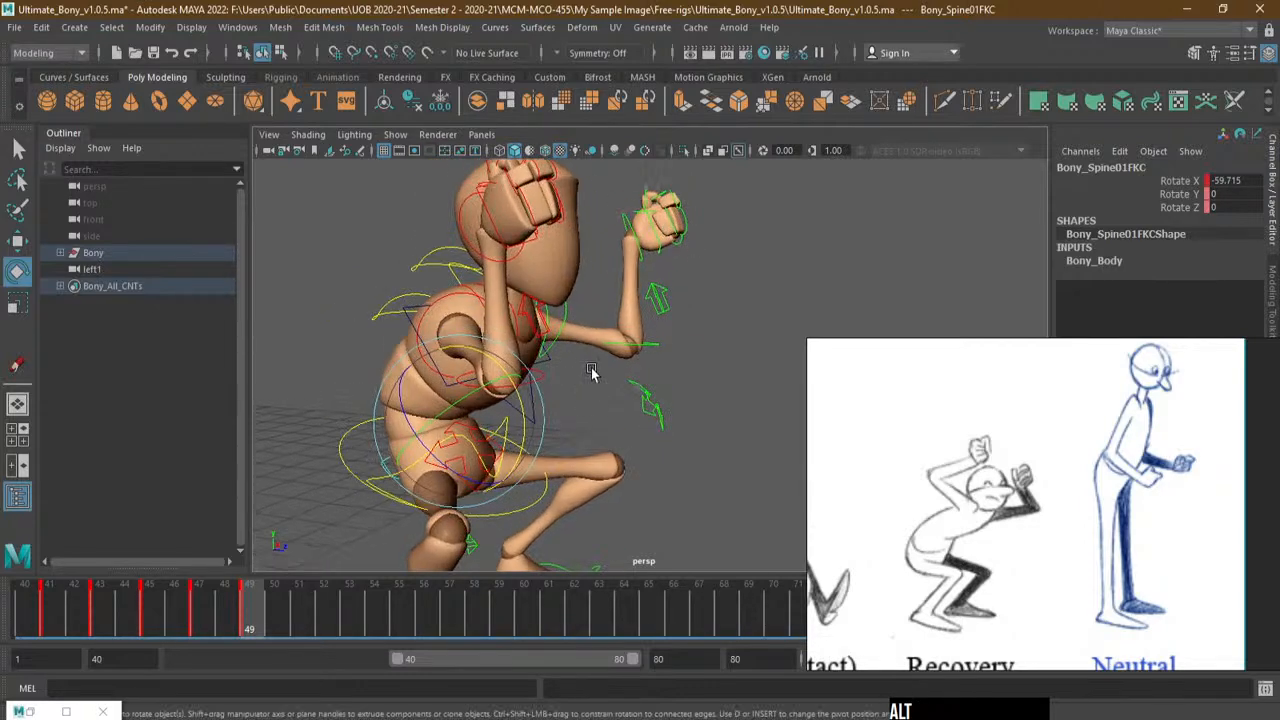
Rotate both shoulder FK controls together to about X 206.014, Y -32.312, Z -320.124 at frame 49
{"action": "left_click", "coordinate": [422, 359]}
{"action": "right_click_drag", "start_coordinate": [530, 405], "coordinate": [616, 432], "text": "alt"}
{"action": "left_click_drag", "start_coordinate": [616, 432], "coordinate": [530, 402], "text": "alt"}
{"action": "right_click_drag", "start_coordinate": [370, 378], "coordinate": [397, 385], "text": "alt"}
{"action": "middle_click_drag", "start_coordinate": [449, 396], "coordinate": [585, 496], "text": "alt"}
{"action": "right_click_drag", "start_coordinate": [572, 491], "coordinate": [630, 488], "text": "alt"}
{"action": "mouse_move", "coordinate": [634, 487]}
{"action": "left_mouse_down", "text": "alt"}
{"action": "mouse_move", "coordinate": [600, 481]}
{"action": "mouse_move", "coordinate": [640, 468]}
{"action": "left_mouse_up", "text": "alt"}
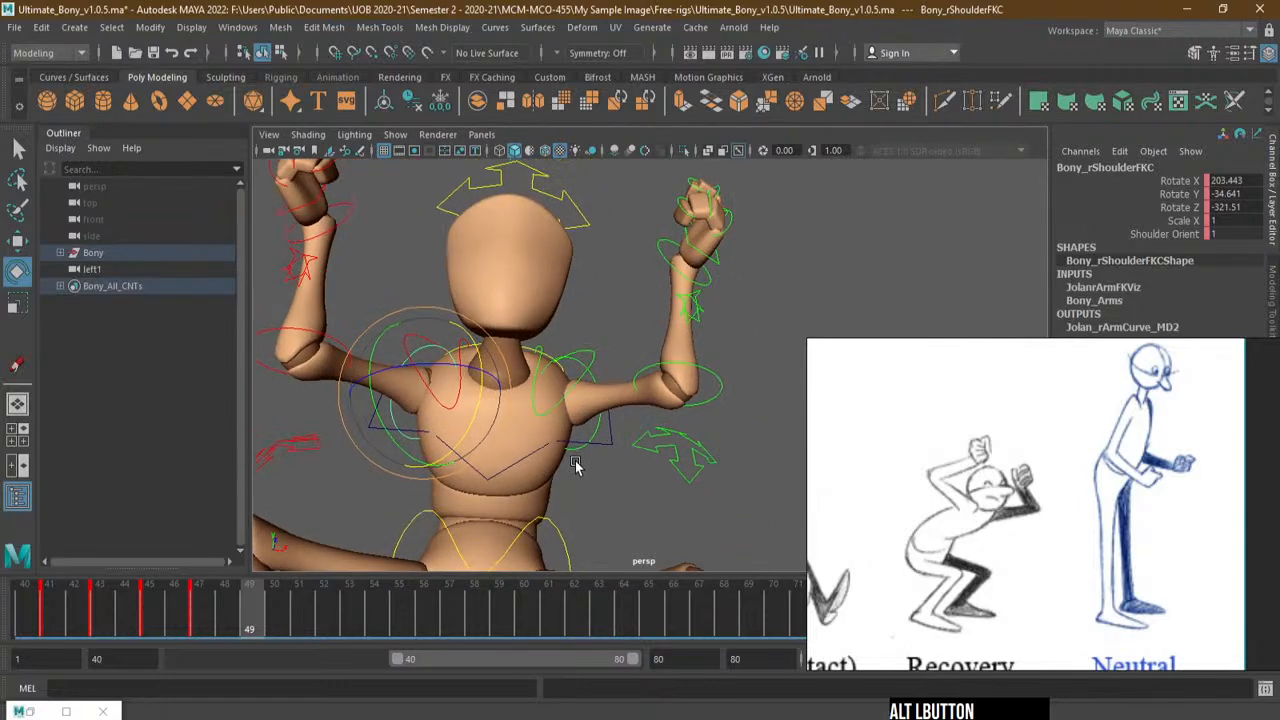
{"action": "right_click_drag", "start_coordinate": [640, 468], "coordinate": [678, 458], "text": "alt"}
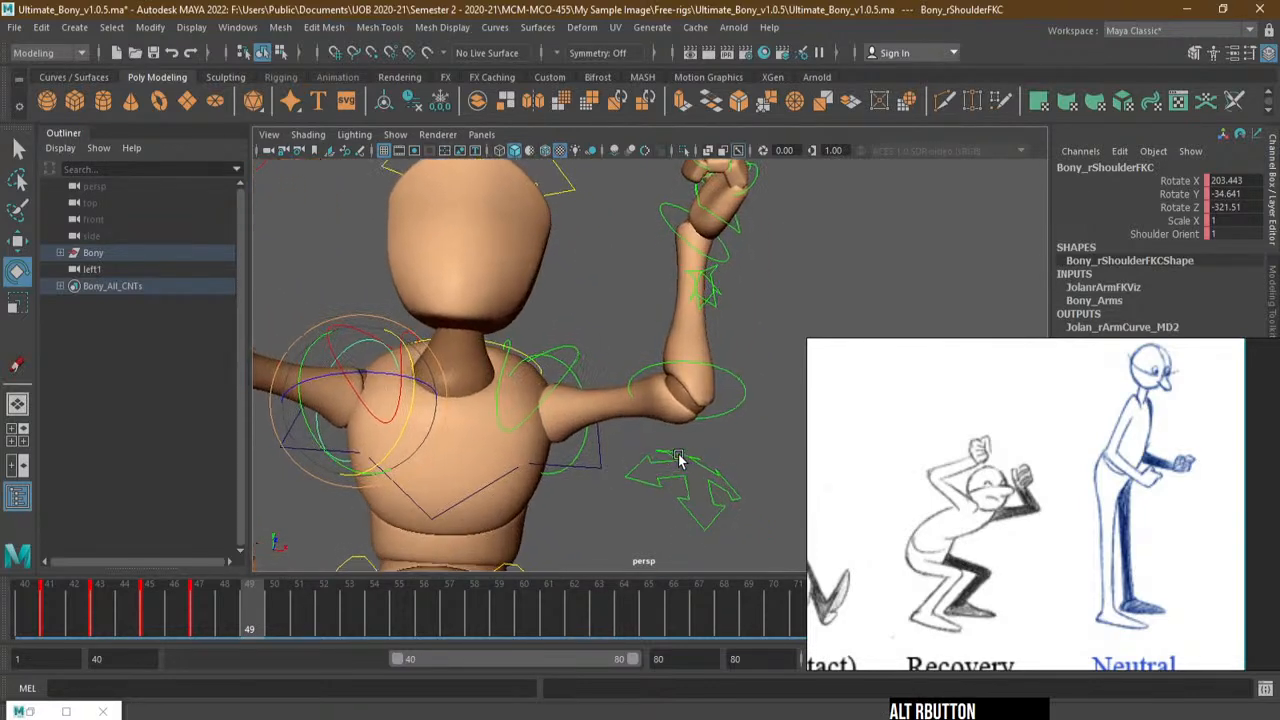
{"action": "left_click", "coordinate": [583, 455], "text": "shift"}
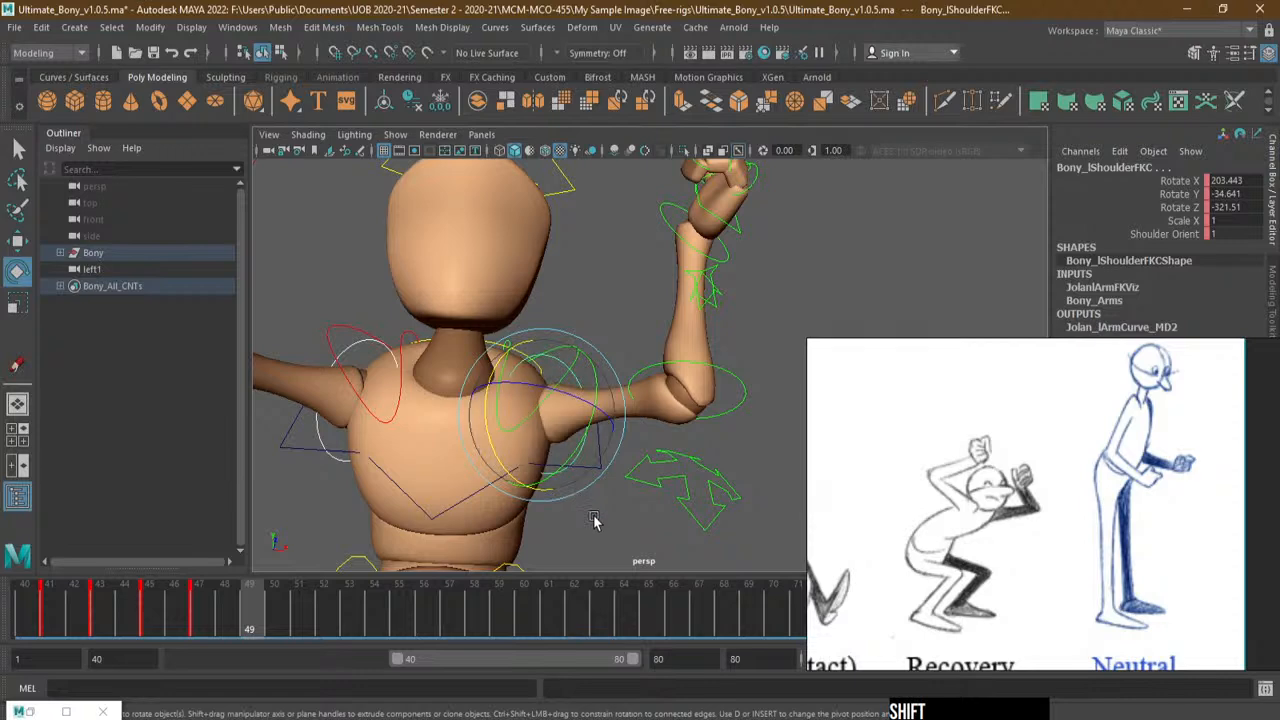
{"action": "left_click_drag", "start_coordinate": [593, 517], "coordinate": [636, 508], "text": "alt"}
{"action": "left_click_drag", "start_coordinate": [518, 422], "coordinate": [519, 436]}
{"action": "left_click_drag", "start_coordinate": [600, 459], "coordinate": [597, 456]}
Select all of the character's controls and key the full pose at frame 49
{"action": "right_click_drag", "start_coordinate": [597, 456], "coordinate": [592, 460], "text": "alt"}
{"action": "mouse_move", "coordinate": [592, 458]}
{"action": "left_mouse_down", "text": "alt"}
{"action": "mouse_move", "coordinate": [590, 470]}
{"action": "mouse_move", "coordinate": [545, 458]}
{"action": "mouse_move", "coordinate": [591, 451]}
{"action": "left_mouse_up", "text": "alt"}
{"action": "mouse_move", "coordinate": [375, 204]}
{"action": "left_mouse_down"}
{"action": "mouse_move", "coordinate": [606, 462]}
{"action": "mouse_move", "coordinate": [655, 575]}
{"action": "left_mouse_up"}
{"action": "key", "text": "s"}
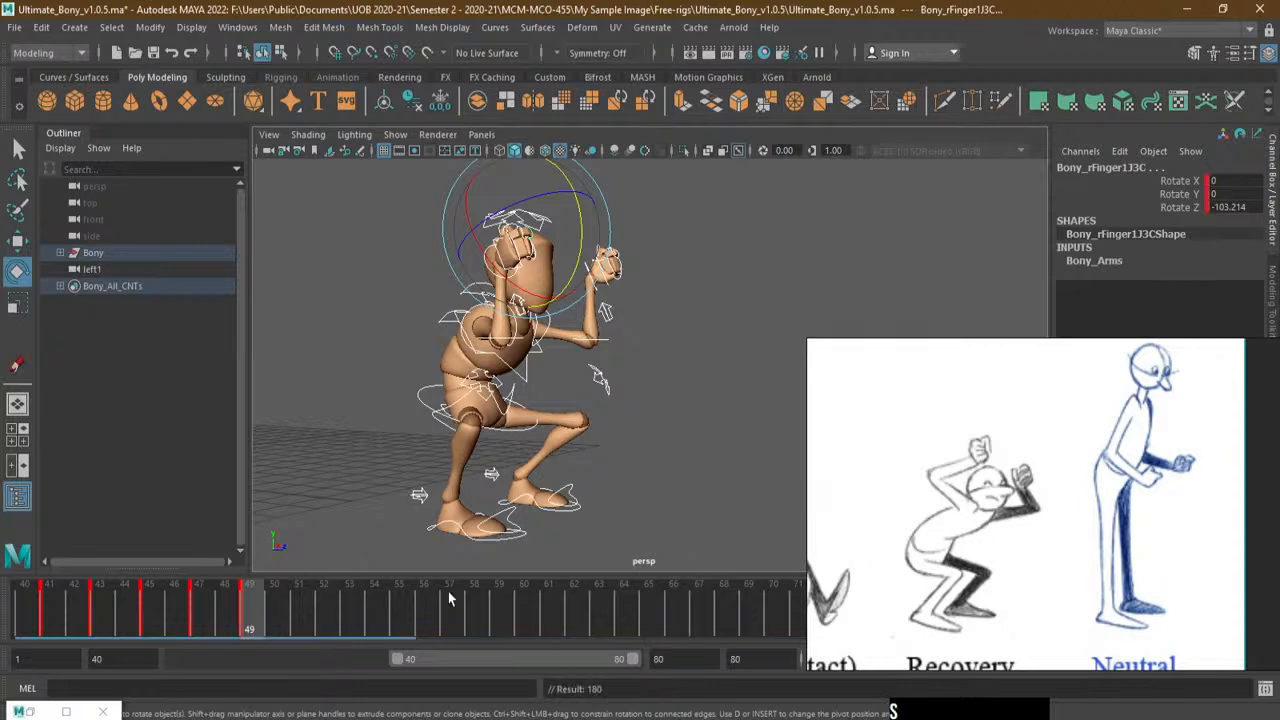
At frame 51, rotate the Spine02 FK control to Rotate X of about 86.493 and key it
{"action": "left_click", "coordinate": [302, 608]}
{"action": "right_click_drag", "start_coordinate": [418, 276], "coordinate": [470, 380], "text": "alt"}
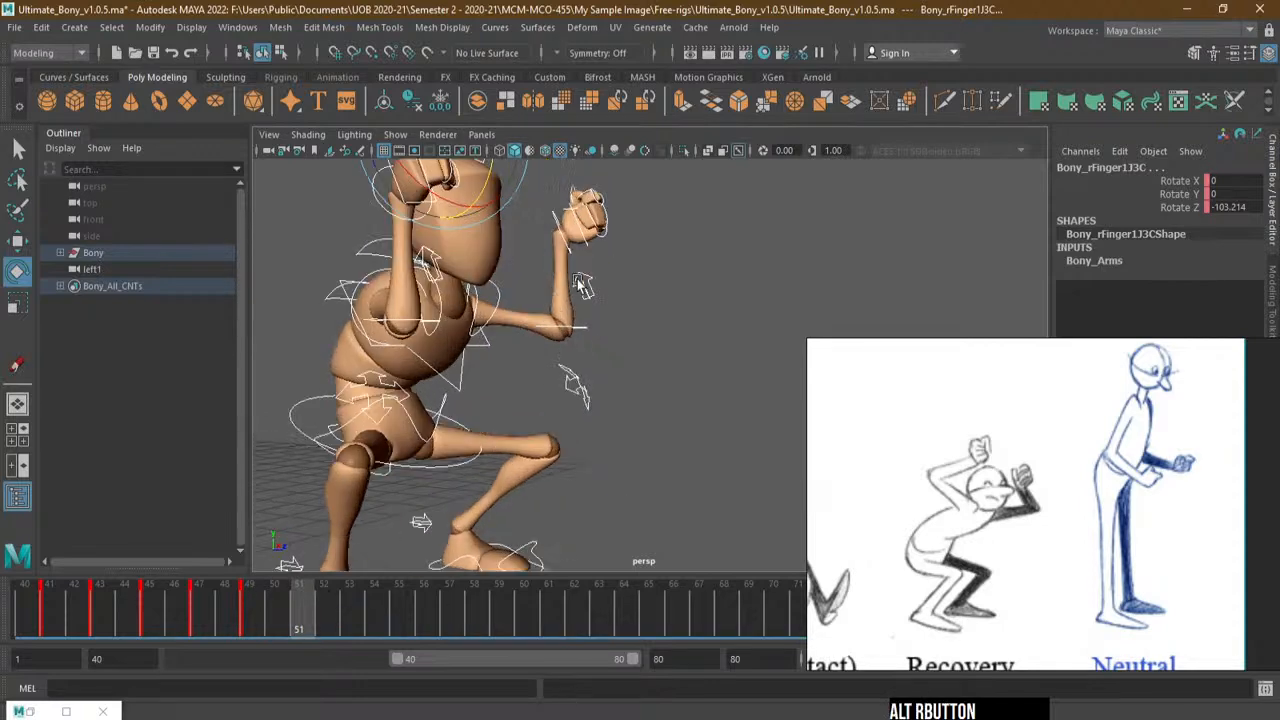
{"action": "middle_click_drag", "start_coordinate": [300, 305], "coordinate": [480, 400], "text": "alt"}
{"action": "right_click_drag", "start_coordinate": [268, 350], "coordinate": [276, 414], "text": "alt"}
{"action": "left_click_drag", "start_coordinate": [276, 414], "coordinate": [369, 408], "text": "alt"}
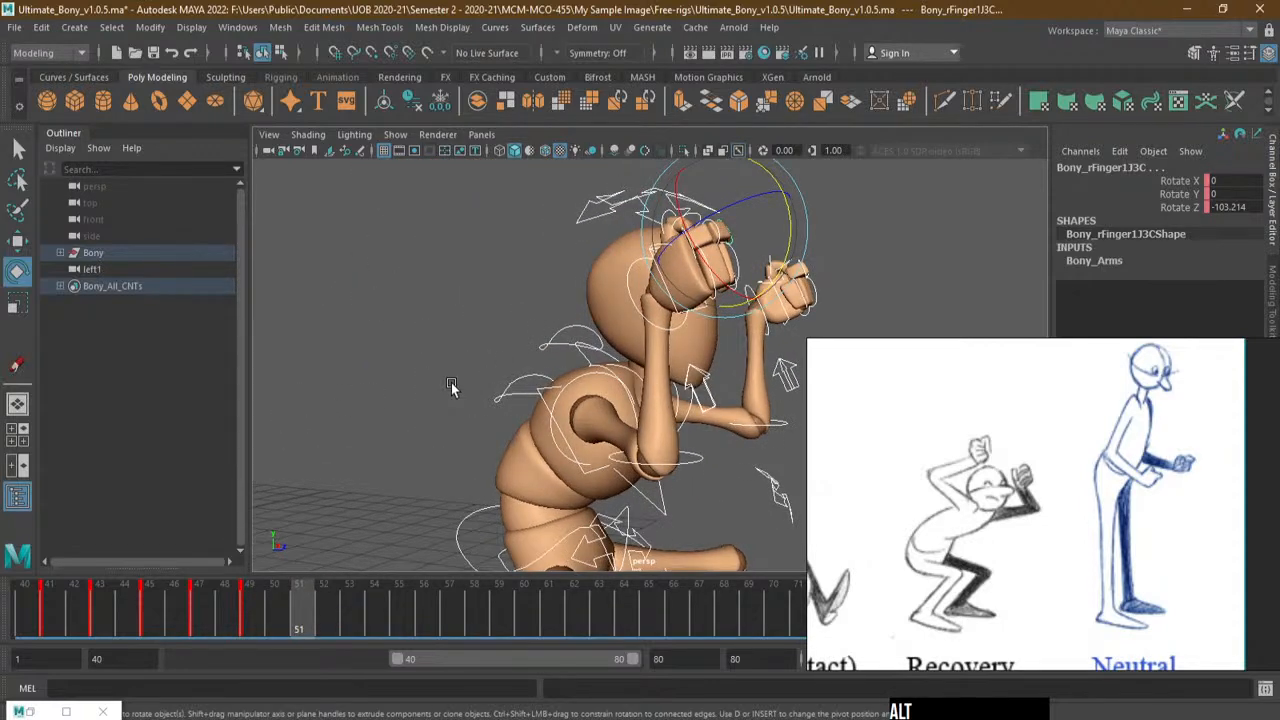
{"action": "left_click_drag", "start_coordinate": [450, 387], "coordinate": [490, 430], "text": "alt"}
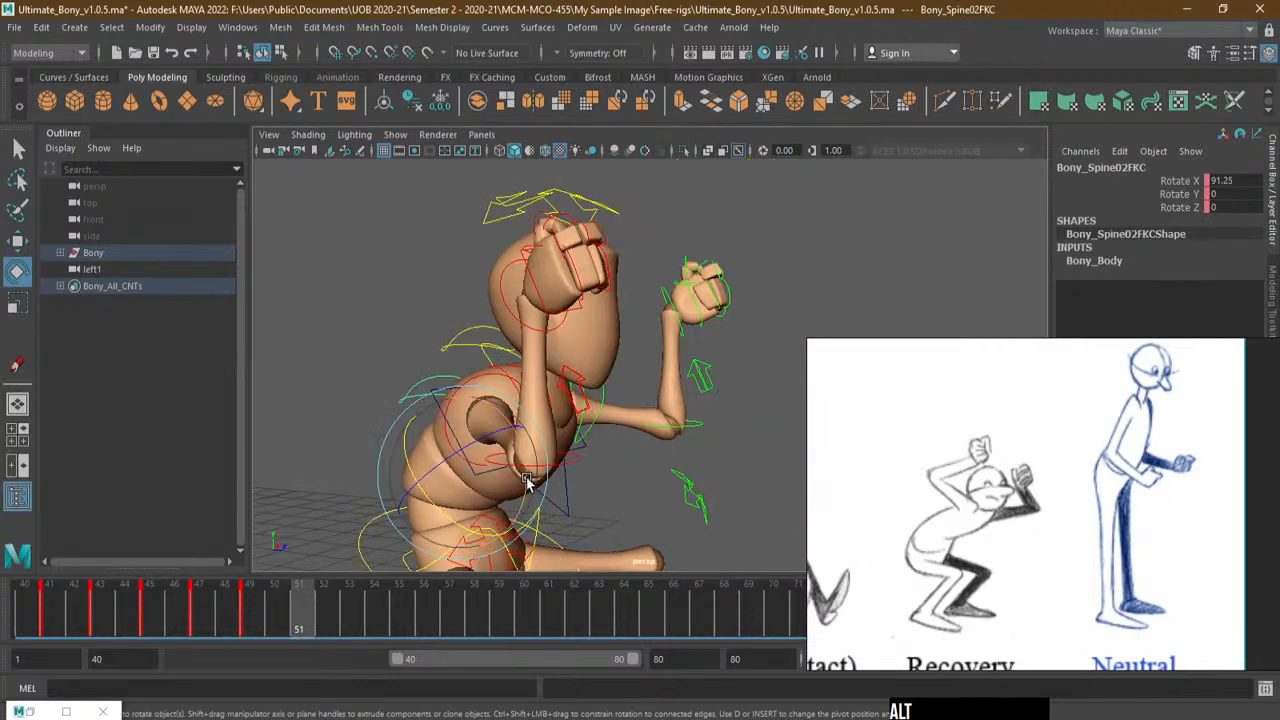
{"action": "left_click", "coordinate": [527, 474]}
{"action": "key", "text": "s"}
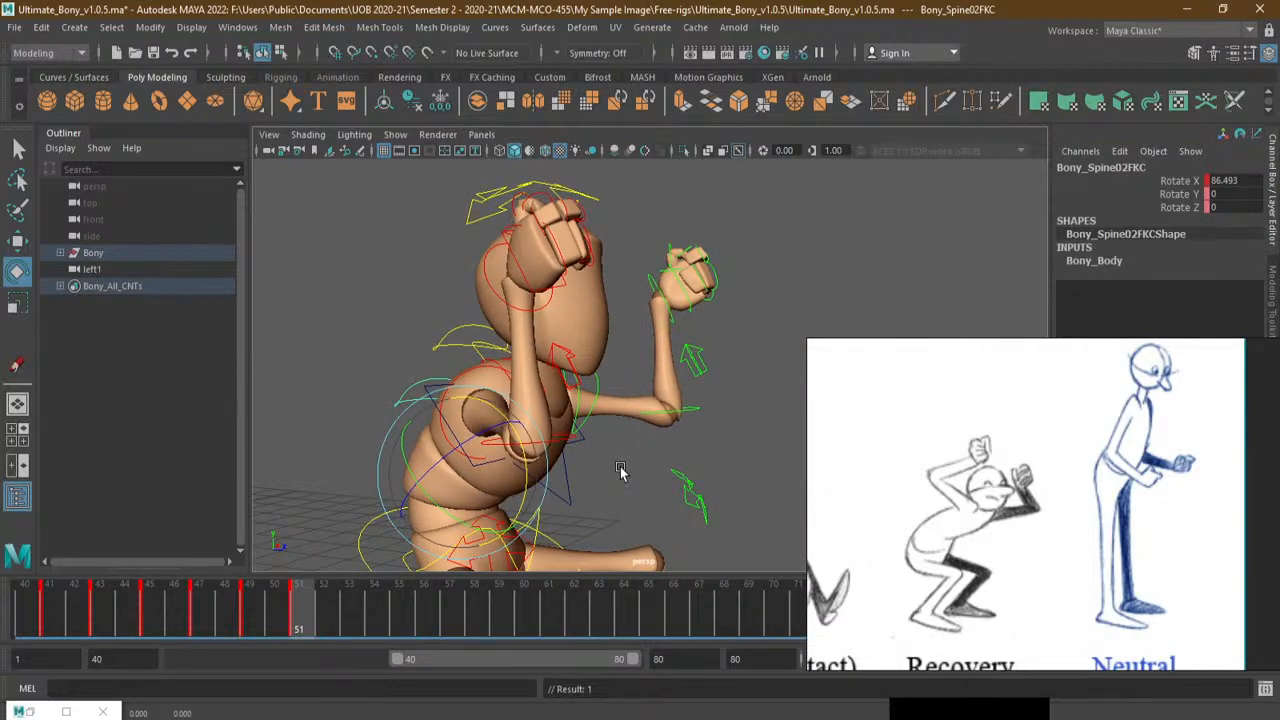
Select all of the character's controls and key the full pose at frame 51
{"action": "right_click_drag", "start_coordinate": [621, 470], "coordinate": [268, 464], "text": "alt"}
{"action": "middle_click_drag", "start_coordinate": [425, 485], "coordinate": [342, 445], "text": "alt"}
{"action": "left_click_drag", "start_coordinate": [355, 226], "coordinate": [650, 446]}
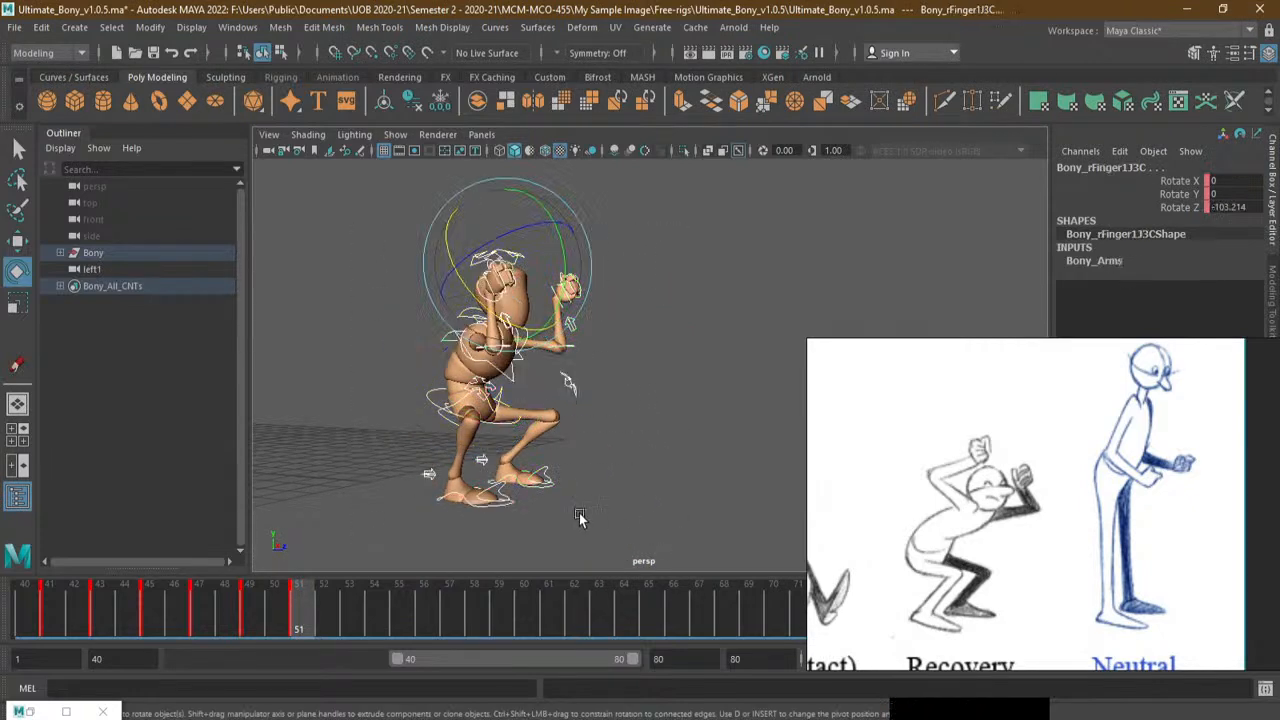
At frame 53, rotate the Spine03 FK control to Rotate X of about -0.742
{"action": "left_click", "coordinate": [348, 636]}
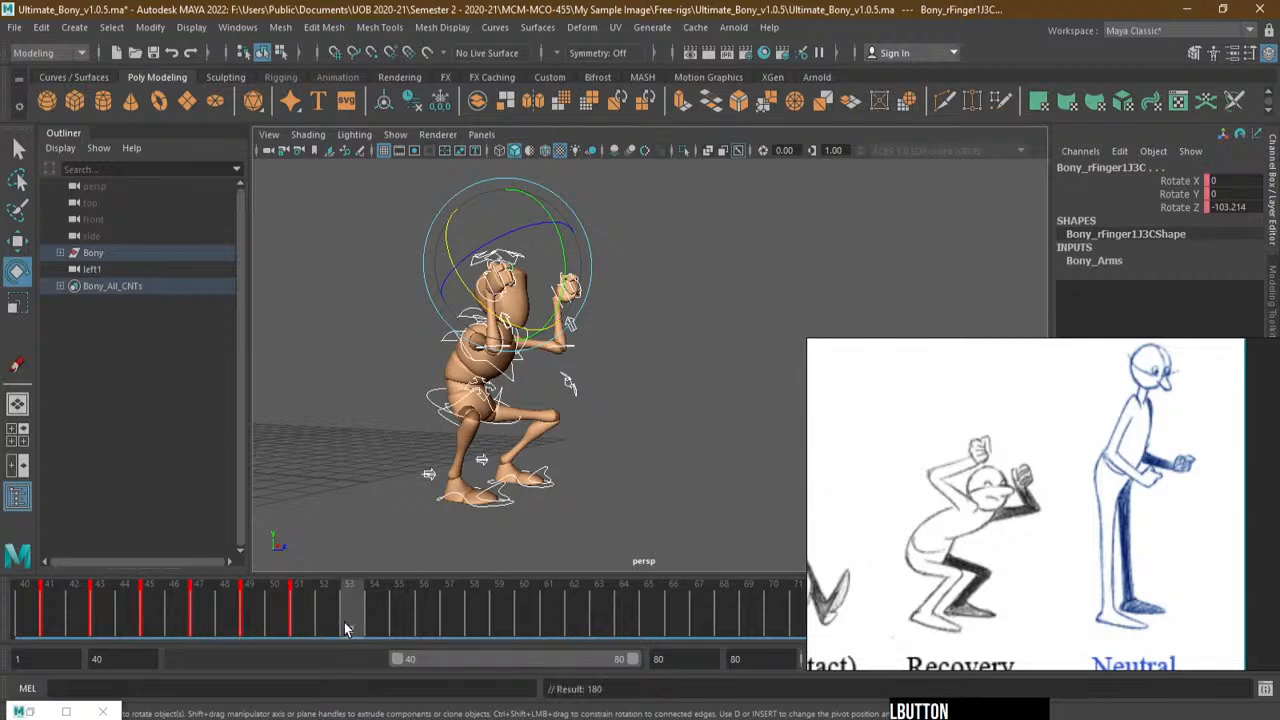
{"action": "right_click_drag", "start_coordinate": [470, 295], "coordinate": [483, 293], "text": "alt"}
{"action": "left_click_drag", "start_coordinate": [483, 293], "coordinate": [479, 352], "text": "alt"}
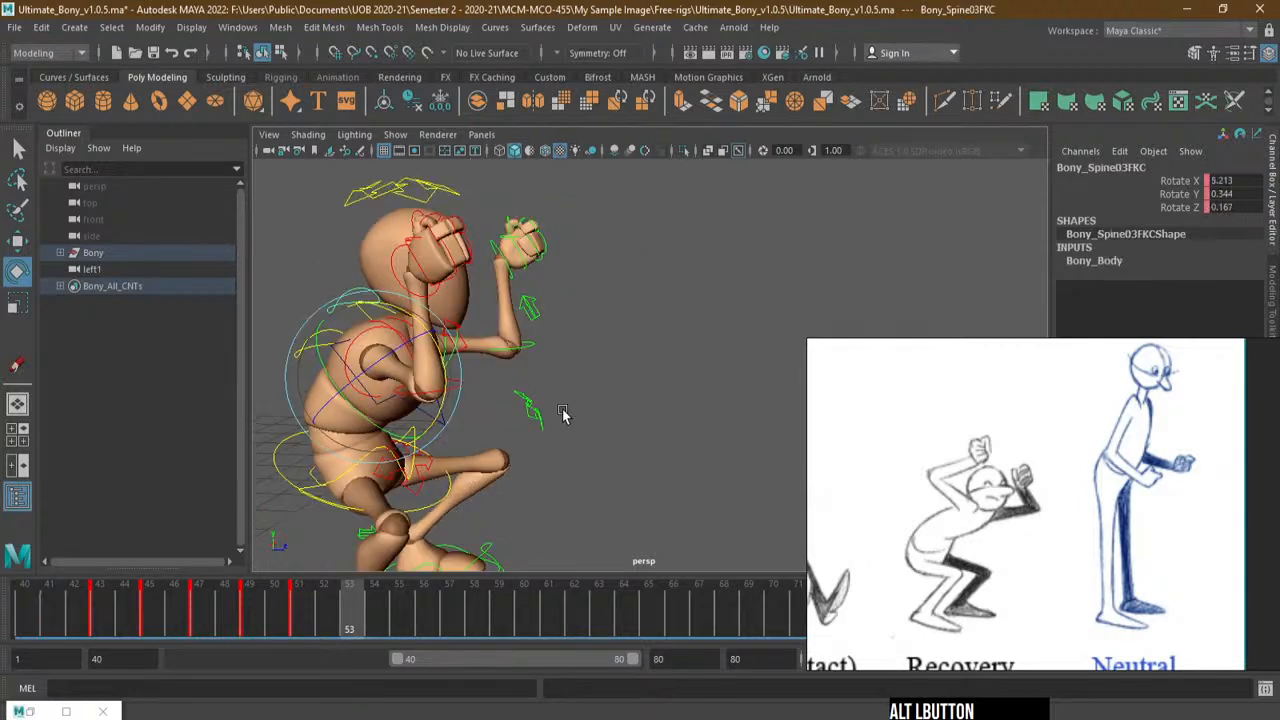
{"action": "left_click_drag", "start_coordinate": [563, 417], "coordinate": [434, 389], "text": "alt"}
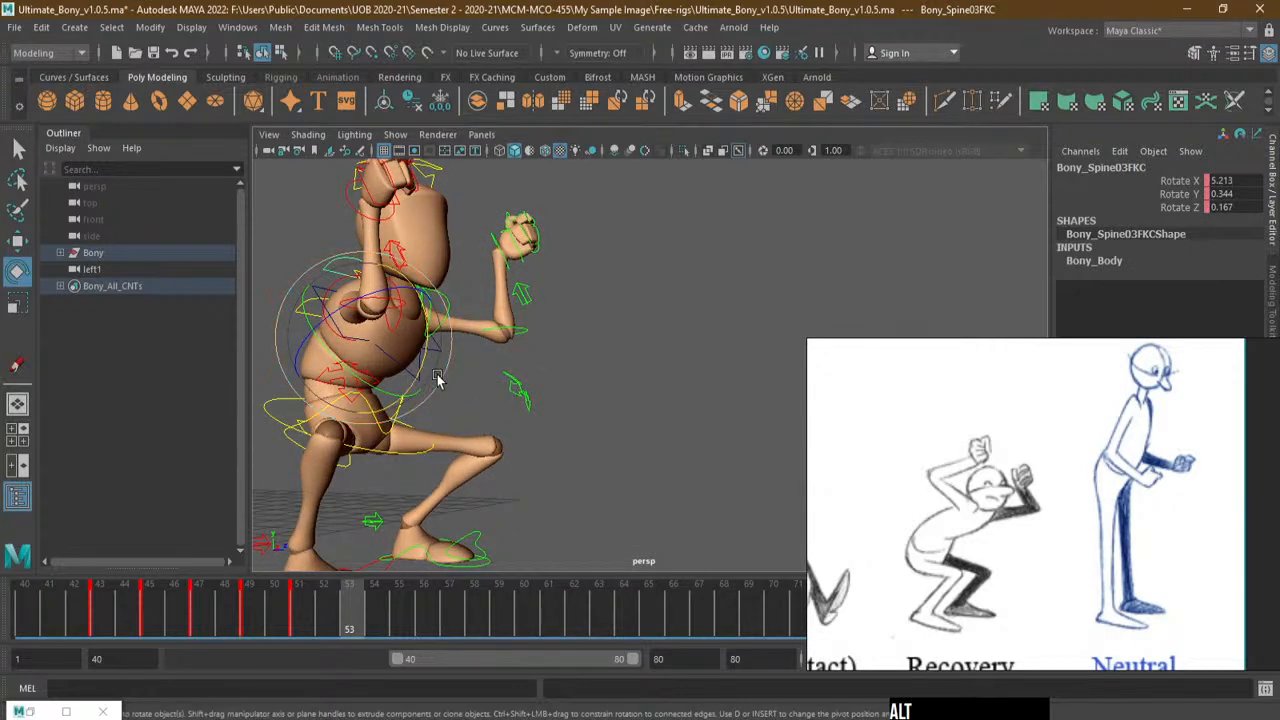
{"action": "left_click_drag", "start_coordinate": [437, 378], "coordinate": [590, 405]}
{"action": "middle_click_drag", "start_coordinate": [590, 405], "coordinate": [594, 409], "text": "alt"}
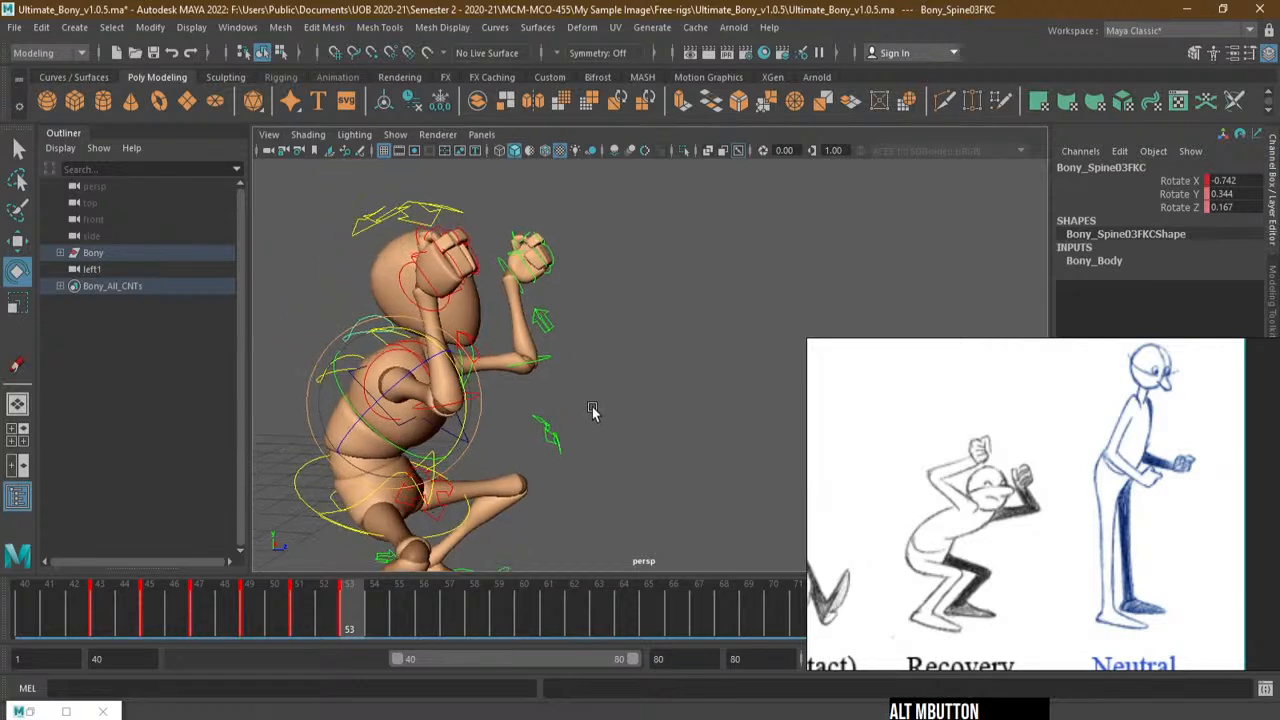
At frame 53, rotate both shoulder FK controls together to Rotate X of about 234.858, Rotate Y -33.314 and Rotate Z -321.791
{"action": "right_click_drag", "start_coordinate": [600, 414], "coordinate": [455, 422], "text": "alt"}
{"action": "left_click_drag", "start_coordinate": [455, 422], "coordinate": [507, 458], "text": "alt"}
{"action": "right_click_drag", "start_coordinate": [507, 458], "coordinate": [651, 394], "text": "alt"}
{"action": "middle_click_drag", "start_coordinate": [651, 394], "coordinate": [717, 437], "text": "alt"}
{"action": "right_click_drag", "start_coordinate": [490, 420], "coordinate": [567, 393], "text": "alt"}
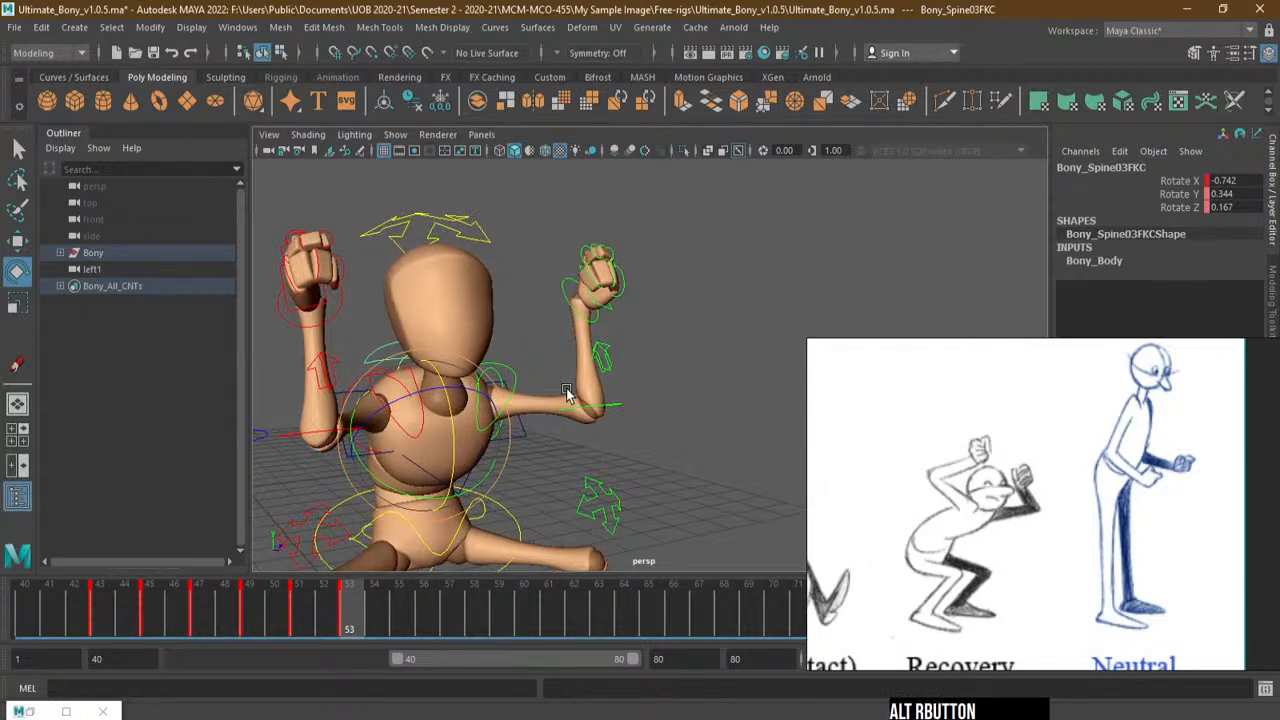
{"action": "middle_click_drag", "start_coordinate": [415, 398], "coordinate": [477, 420], "text": "alt"}
{"action": "left_click_drag", "start_coordinate": [468, 488], "coordinate": [418, 437], "text": "alt"}
{"action": "right_click_drag", "start_coordinate": [370, 380], "coordinate": [550, 375], "text": "alt"}
{"action": "middle_click_drag", "start_coordinate": [576, 402], "coordinate": [613, 381], "text": "alt"}
{"action": "left_click", "coordinate": [393, 386]}
{"action": "left_click", "coordinate": [409, 418]}
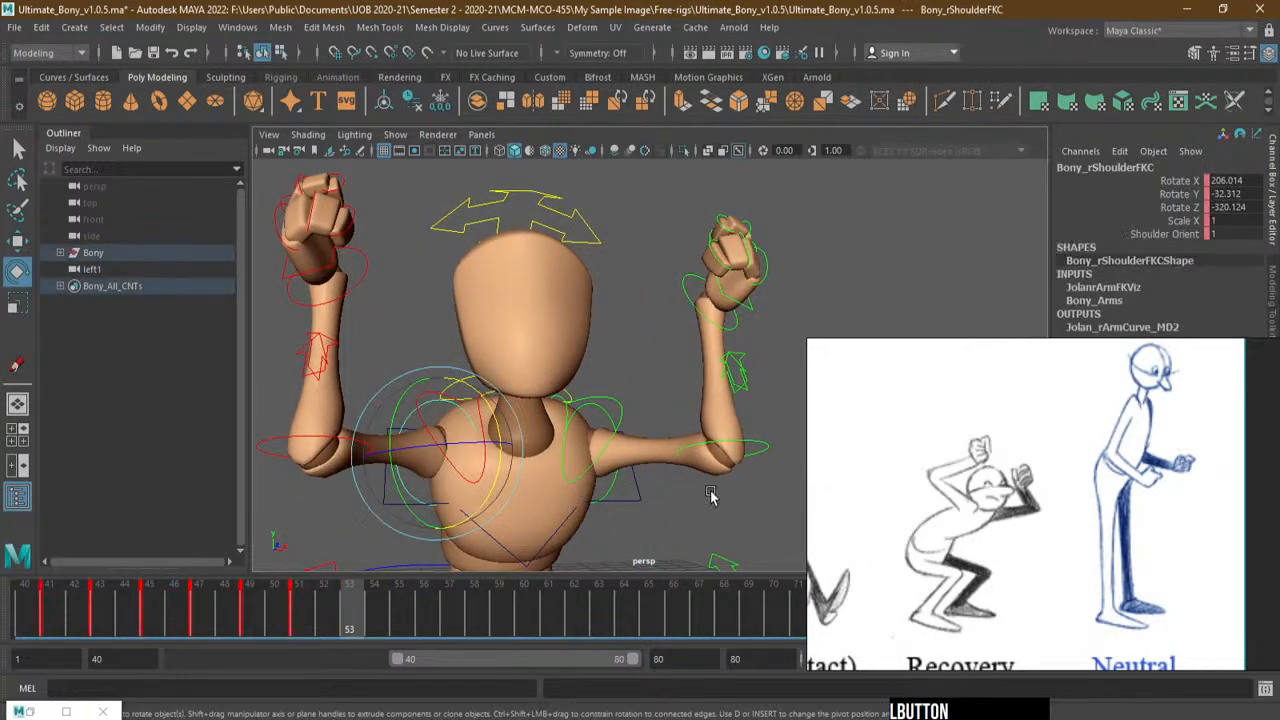
{"action": "left_click", "coordinate": [638, 517], "text": "shift"}
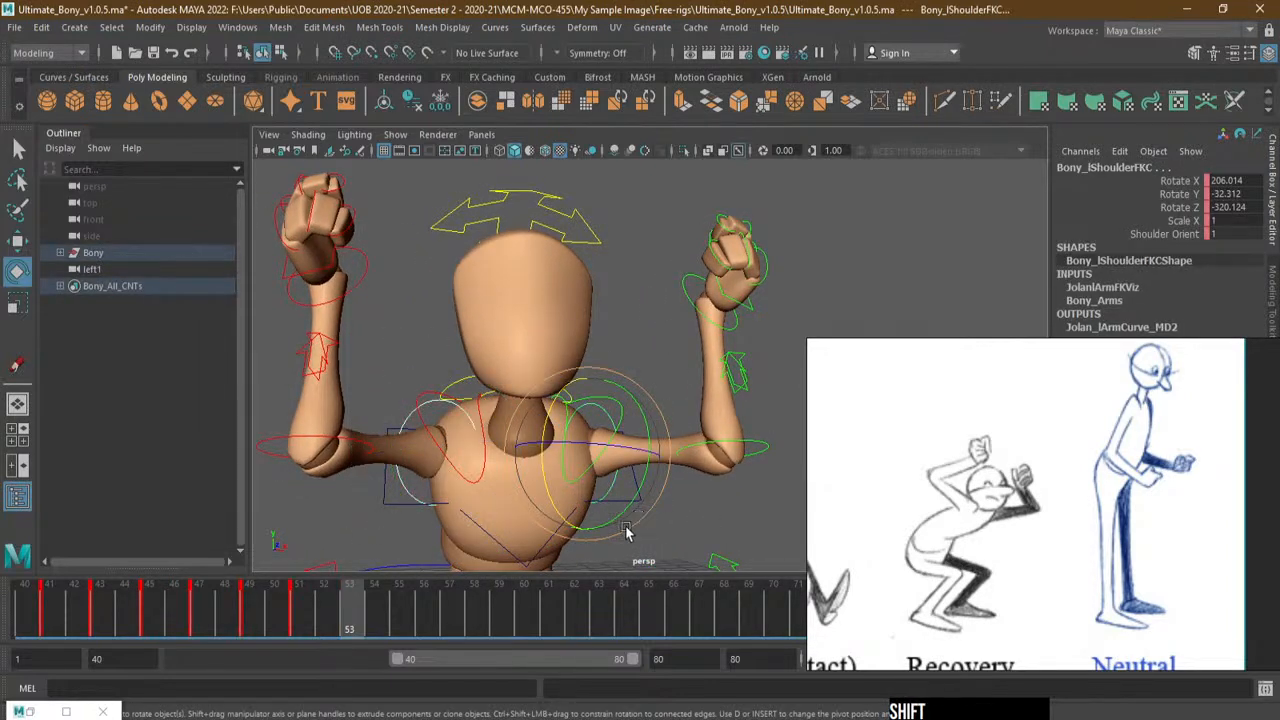
{"action": "left_click_drag", "start_coordinate": [625, 532], "coordinate": [577, 523]}
{"action": "left_click_drag", "start_coordinate": [395, 412], "coordinate": [510, 494], "text": "alt"}
{"action": "mouse_move", "coordinate": [636, 442]}
{"action": "left_mouse_down"}
{"action": "mouse_move", "coordinate": [640, 456]}
{"action": "mouse_move", "coordinate": [641, 432]}
{"action": "left_mouse_up"}
Select all of the character's controls and key the full pose at frame 53
{"action": "right_click_drag", "start_coordinate": [641, 432], "coordinate": [560, 410], "text": "alt"}
{"action": "mouse_move", "coordinate": [560, 410]}
{"action": "left_mouse_down", "text": "alt"}
{"action": "mouse_move", "coordinate": [549, 418]}
{"action": "mouse_move", "coordinate": [566, 424]}
{"action": "left_mouse_up", "text": "alt"}
{"action": "right_click_drag", "start_coordinate": [566, 424], "coordinate": [552, 427], "text": "alt"}
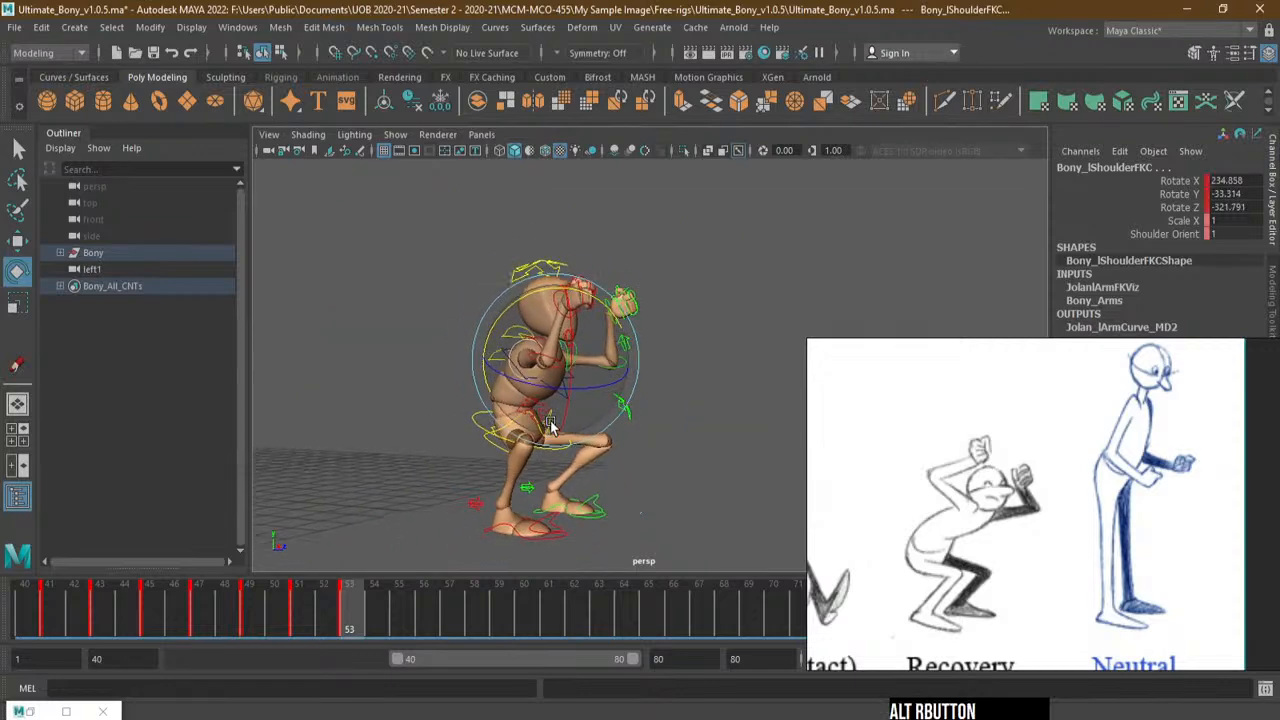
{"action": "left_click_drag", "start_coordinate": [382, 251], "coordinate": [708, 556]}
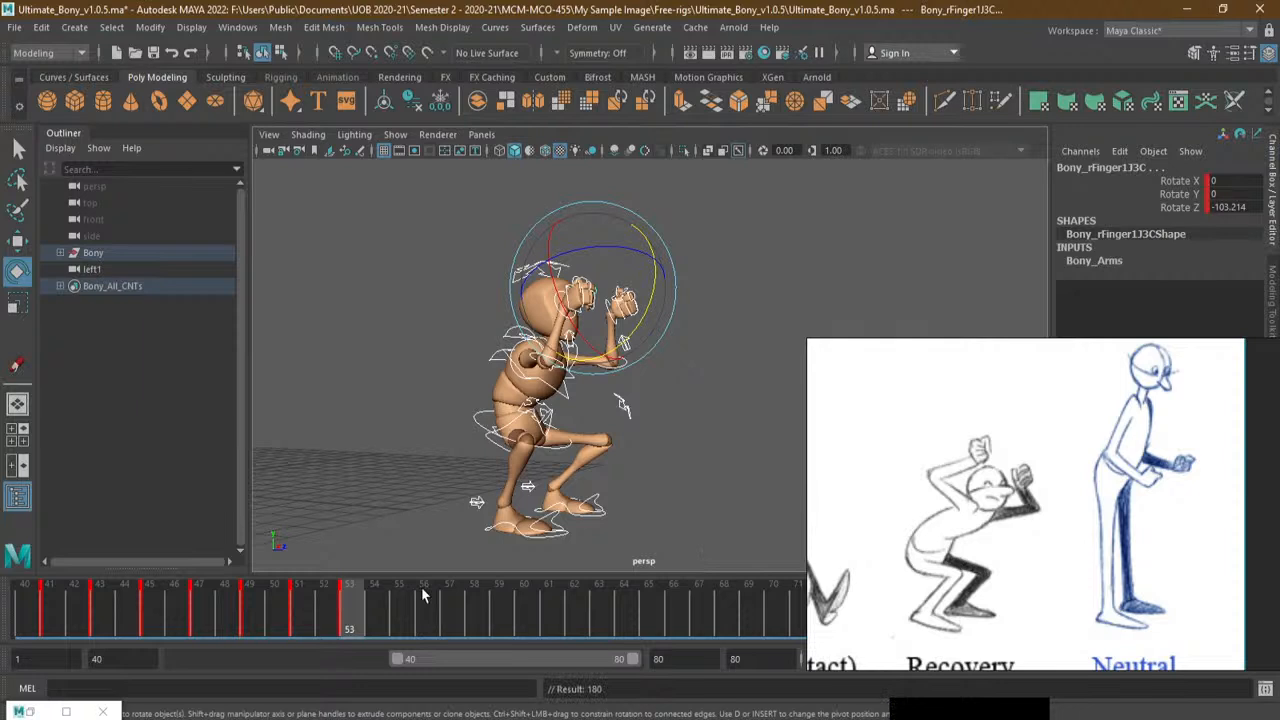
At frame 57, raise the character by setting the root control's Translate Y to 0
{"action": "left_click", "coordinate": [328, 612]}
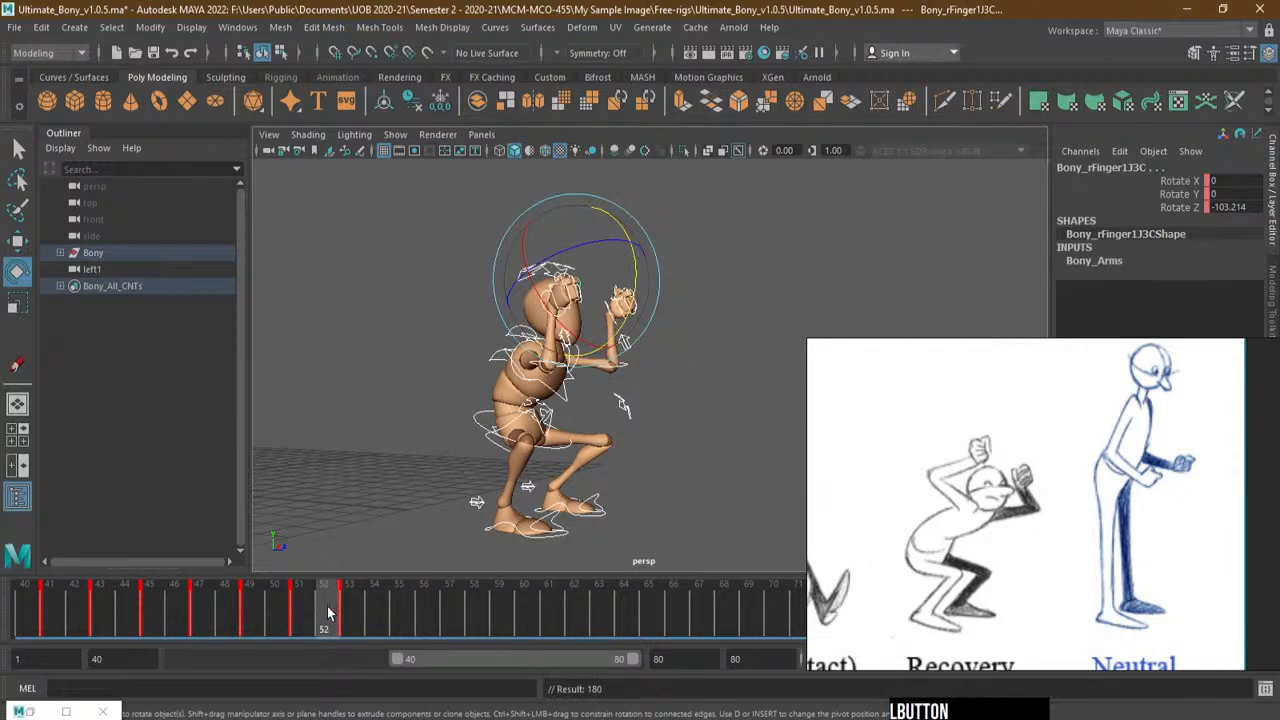
{"action": "left_click_drag", "start_coordinate": [328, 612], "coordinate": [454, 620]}
{"action": "right_click_drag", "start_coordinate": [540, 392], "coordinate": [580, 400], "text": "alt"}
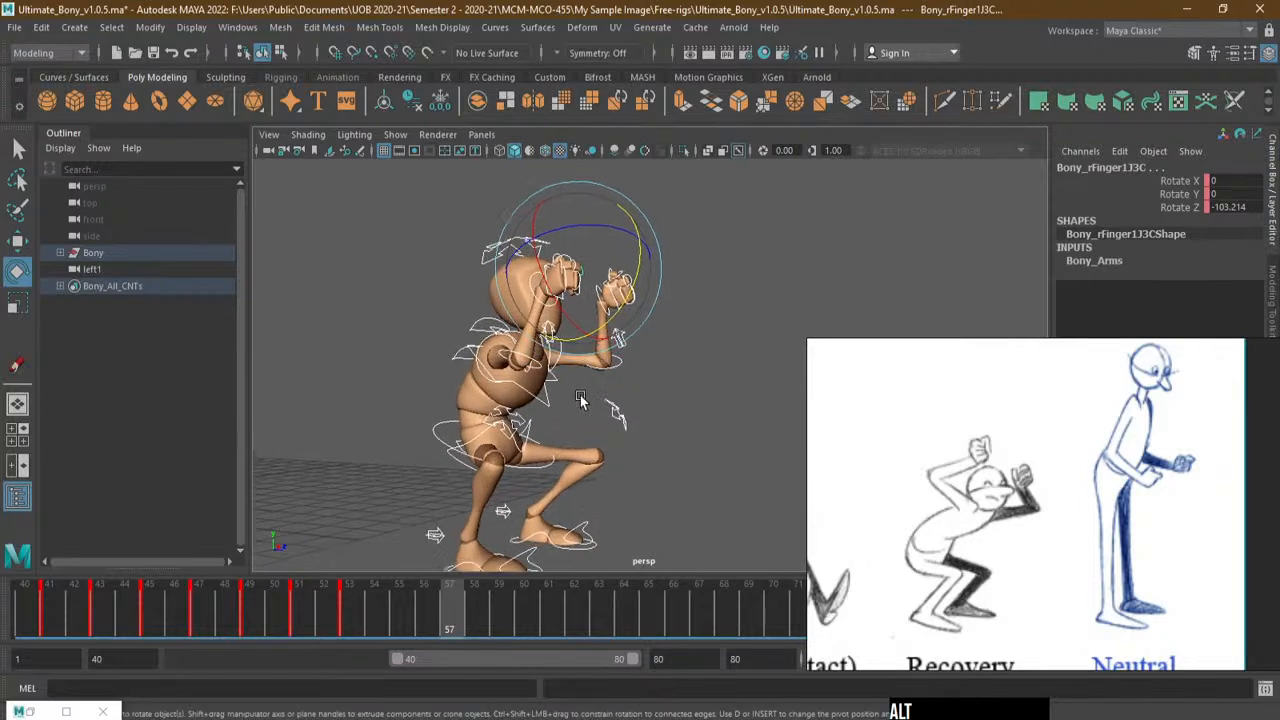
{"action": "left_click_drag", "start_coordinate": [488, 407], "coordinate": [975, 485], "text": "alt"}
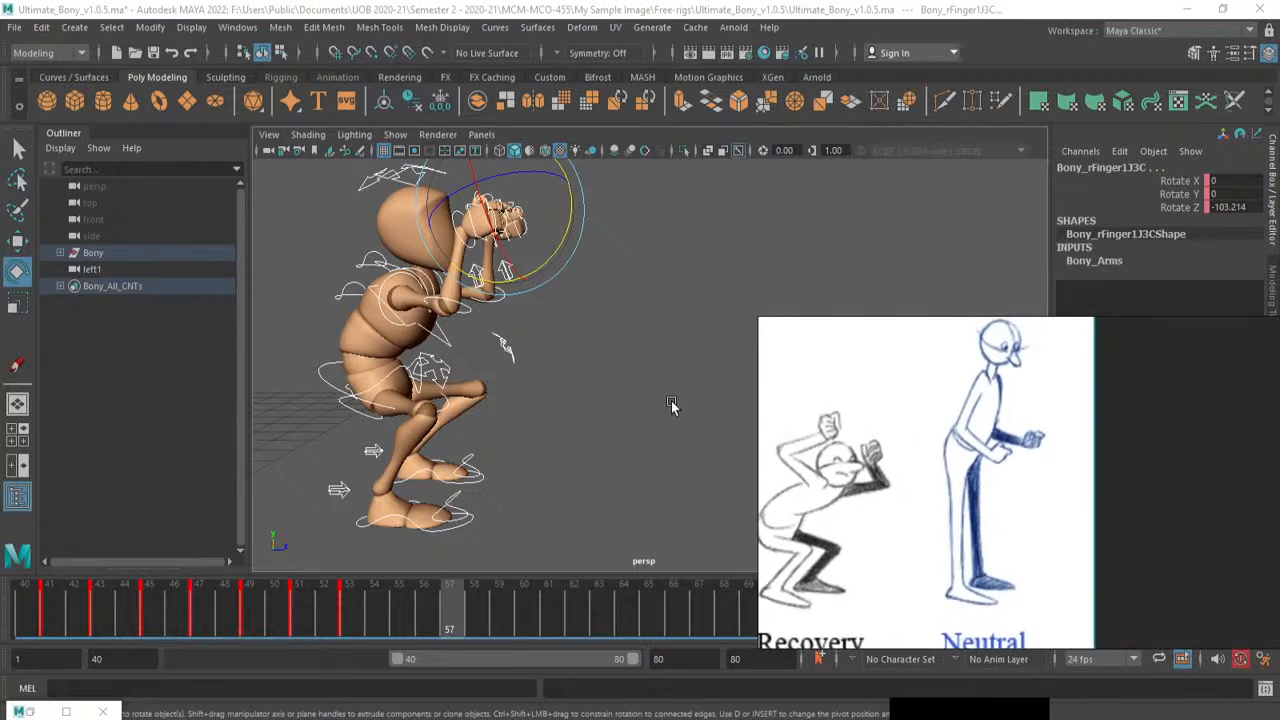
{"action": "left_click_drag", "start_coordinate": [671, 405], "coordinate": [585, 386], "text": "alt"}
{"action": "left_click", "coordinate": [554, 398]}
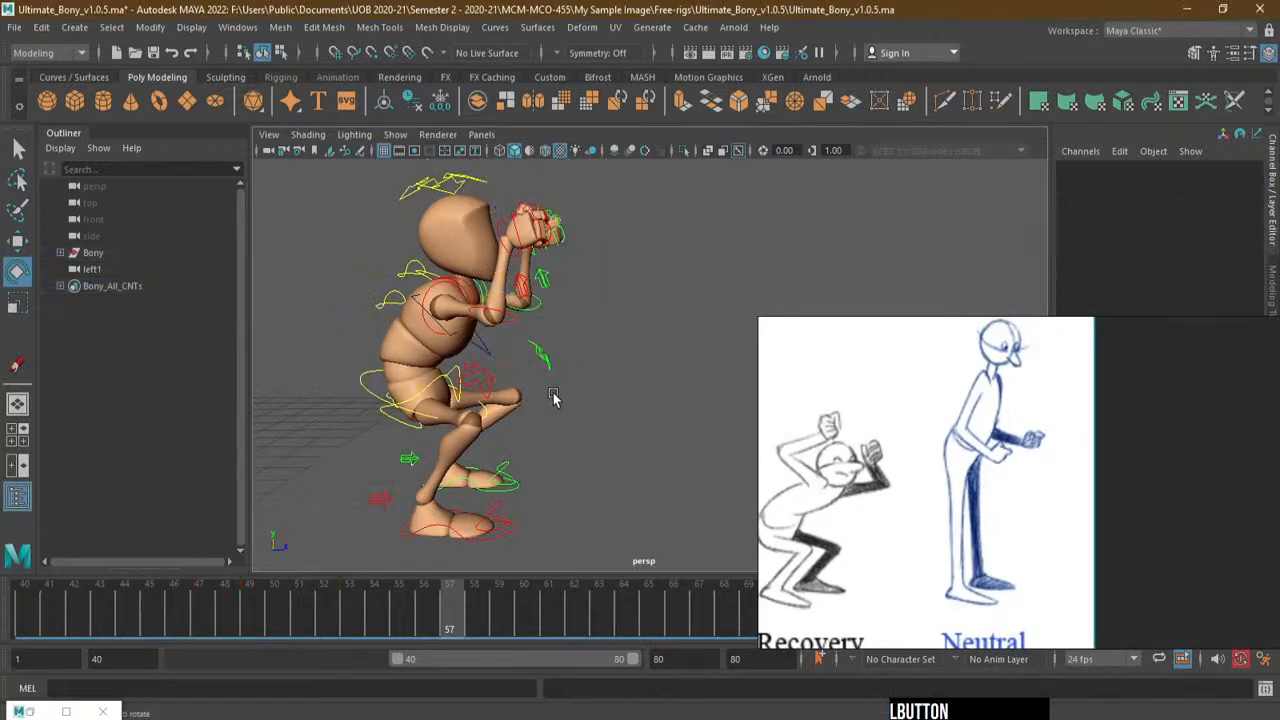
{"action": "left_click", "coordinate": [363, 382]}
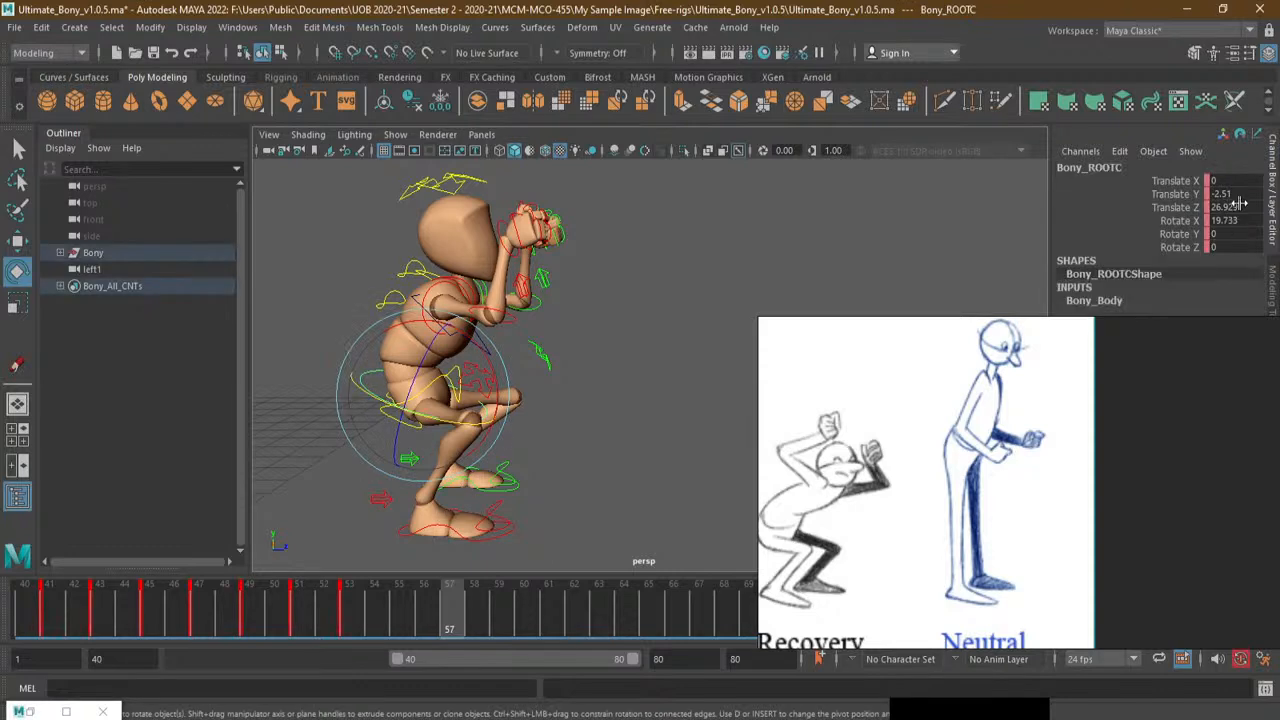
{"action": "double_click", "coordinate": [1230, 194]}
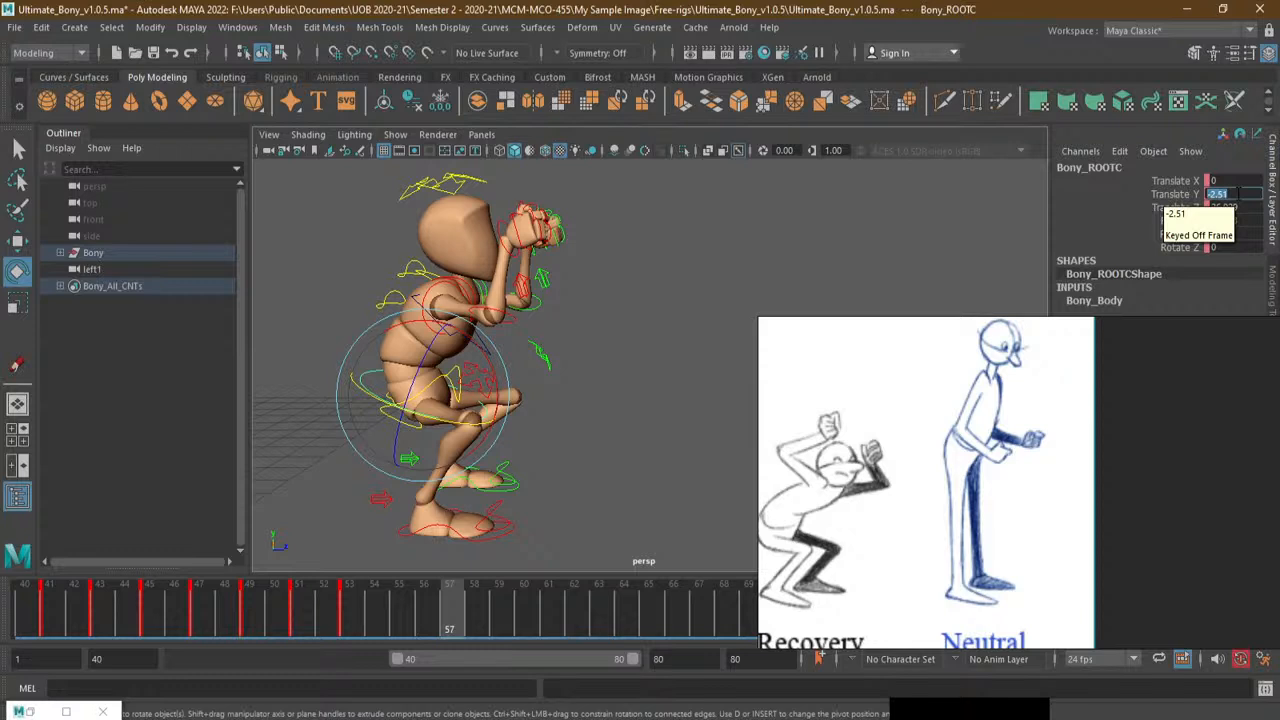
{"action": "type", "text": "0"}
{"action": "key", "text": "KP_Enter"}
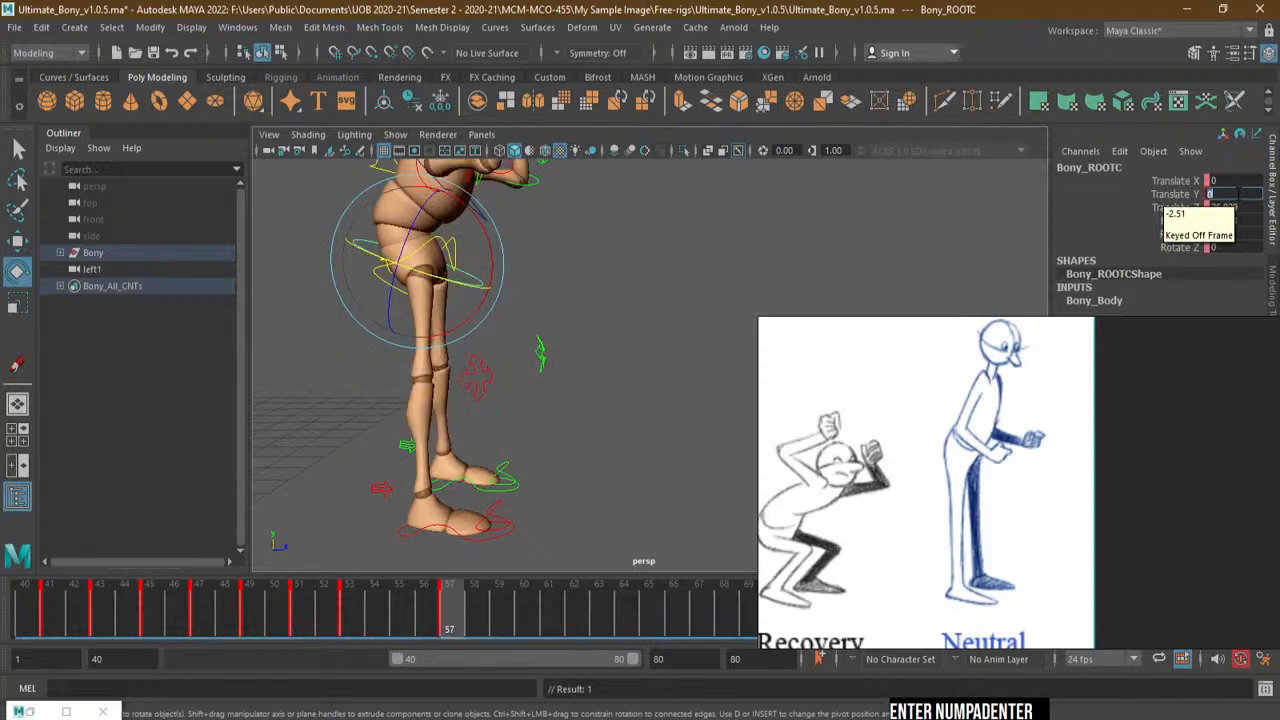
Level the root control at frame 57 by setting its Rotate X to 0
{"action": "middle_click_drag", "start_coordinate": [587, 301], "coordinate": [583, 366], "text": "alt"}
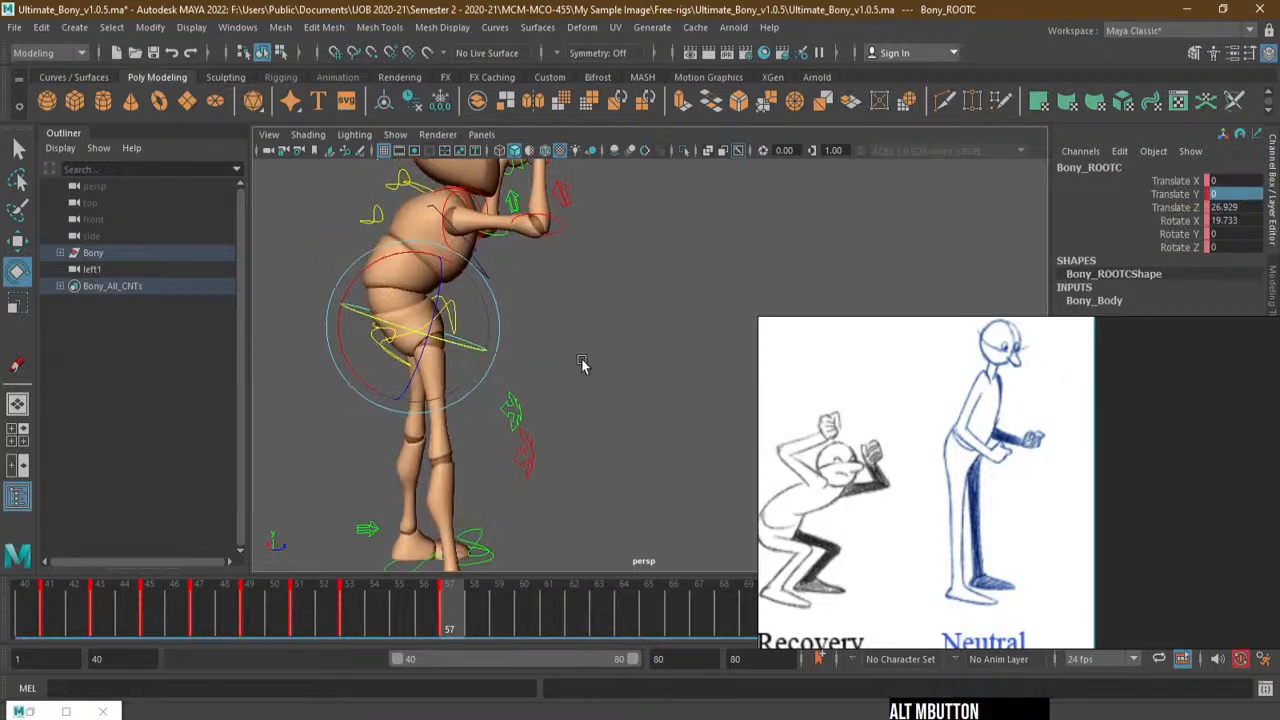
{"action": "left_click", "coordinate": [1247, 232]}
{"action": "left_click", "coordinate": [1248, 224]}
{"action": "type", "text": "0"}
{"action": "key", "text": "KP_Enter"}
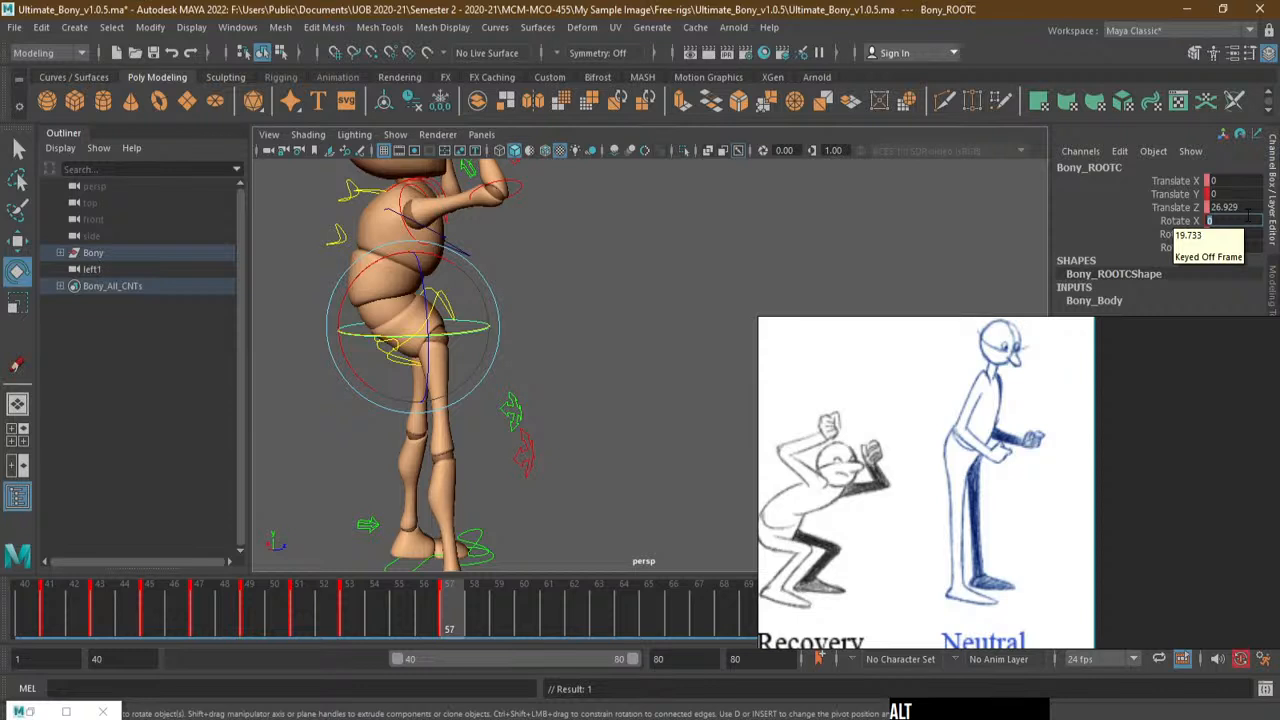
Set the main hip control's Rotate X to 0 at frame 57
{"action": "left_click_drag", "start_coordinate": [620, 290], "coordinate": [572, 292], "text": "alt"}
{"action": "middle_click_drag", "start_coordinate": [572, 292], "coordinate": [610, 355], "text": "alt"}
{"action": "right_click_drag", "start_coordinate": [626, 320], "coordinate": [670, 325], "text": "alt"}
{"action": "middle_click_drag", "start_coordinate": [643, 294], "coordinate": [650, 300], "text": "alt"}
{"action": "left_click", "coordinate": [552, 352]}
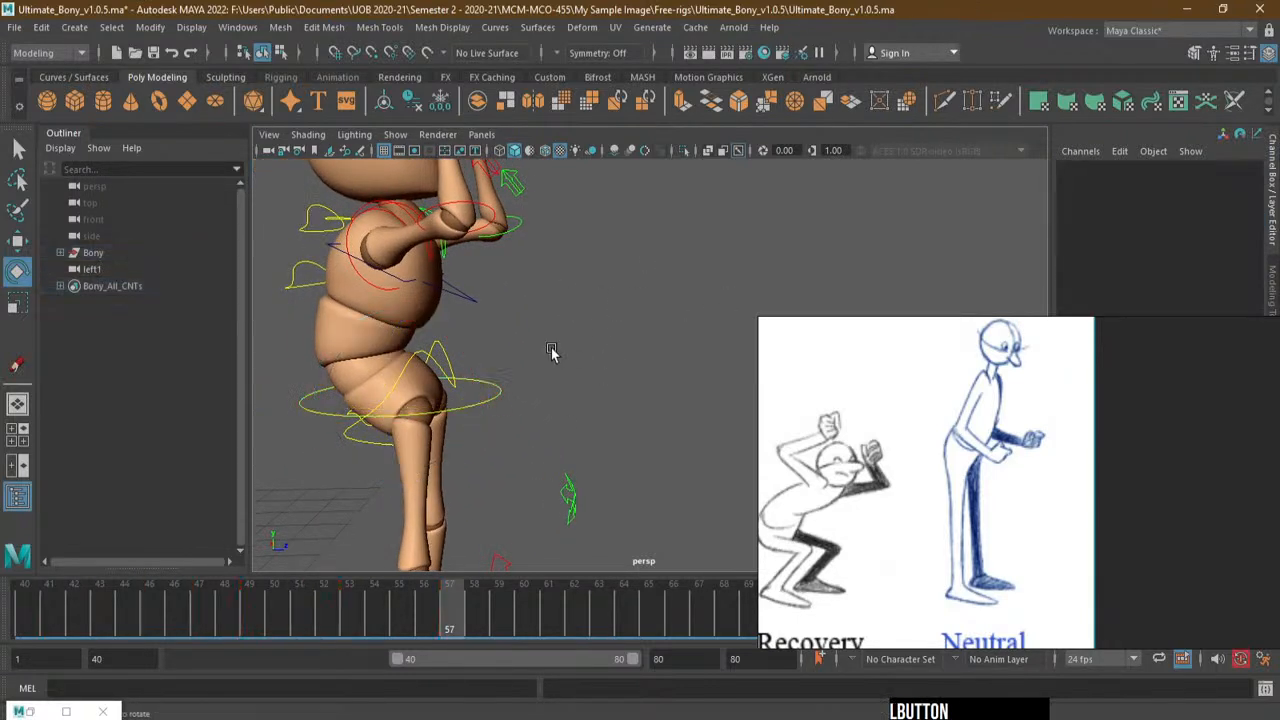
{"action": "left_click", "coordinate": [445, 354]}
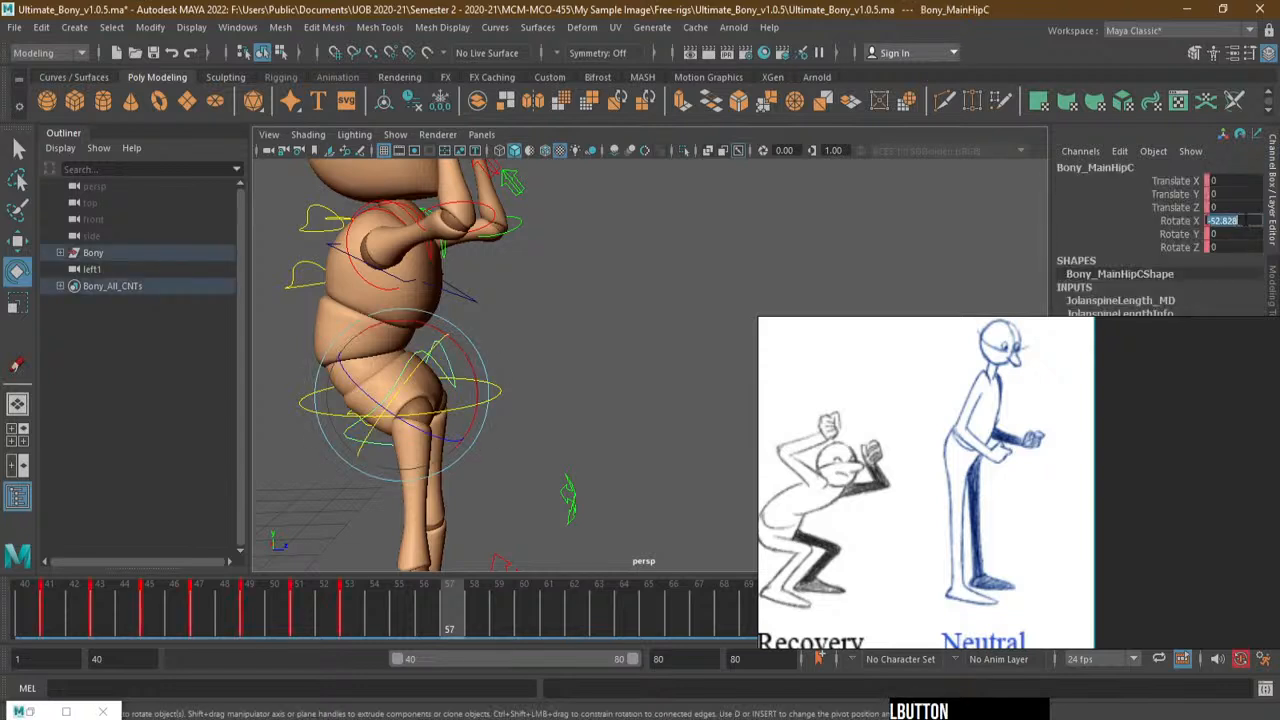
{"action": "type", "text": "0"}
{"action": "key", "text": "Return"}
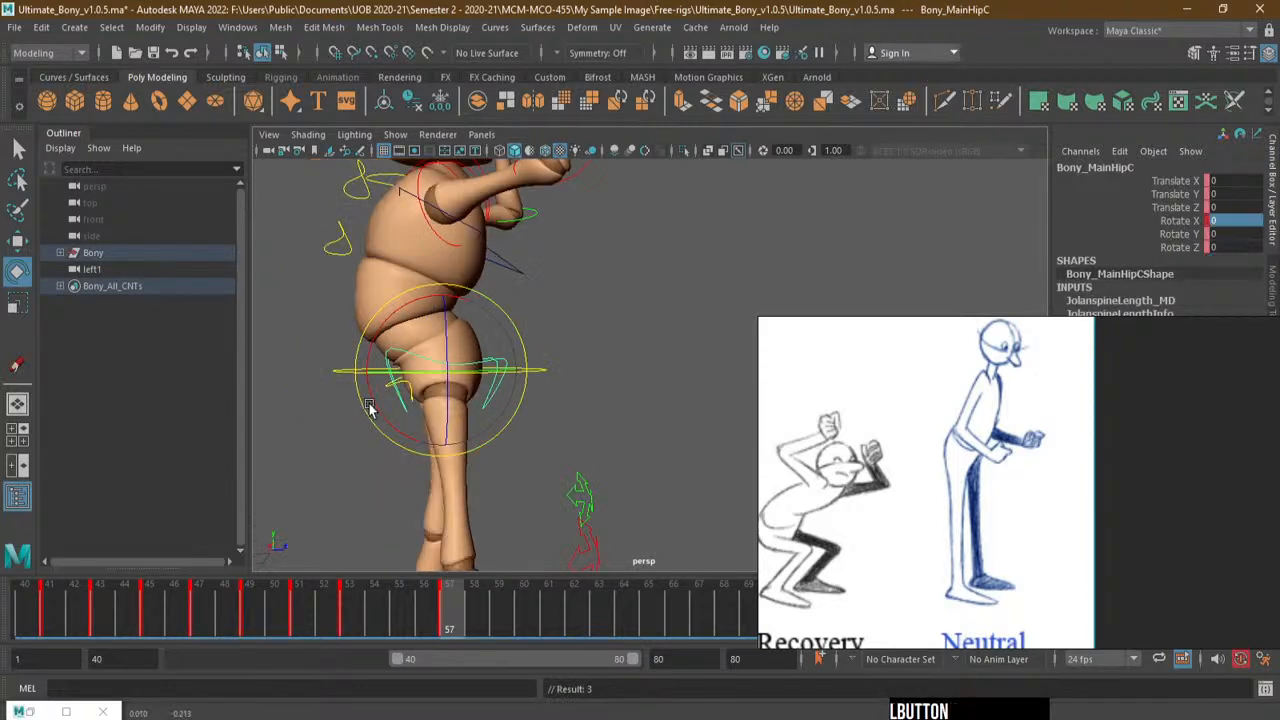
Set the Spine01 FK control's Rotate X to 0 at frame 57
{"action": "left_click", "coordinate": [371, 412]}
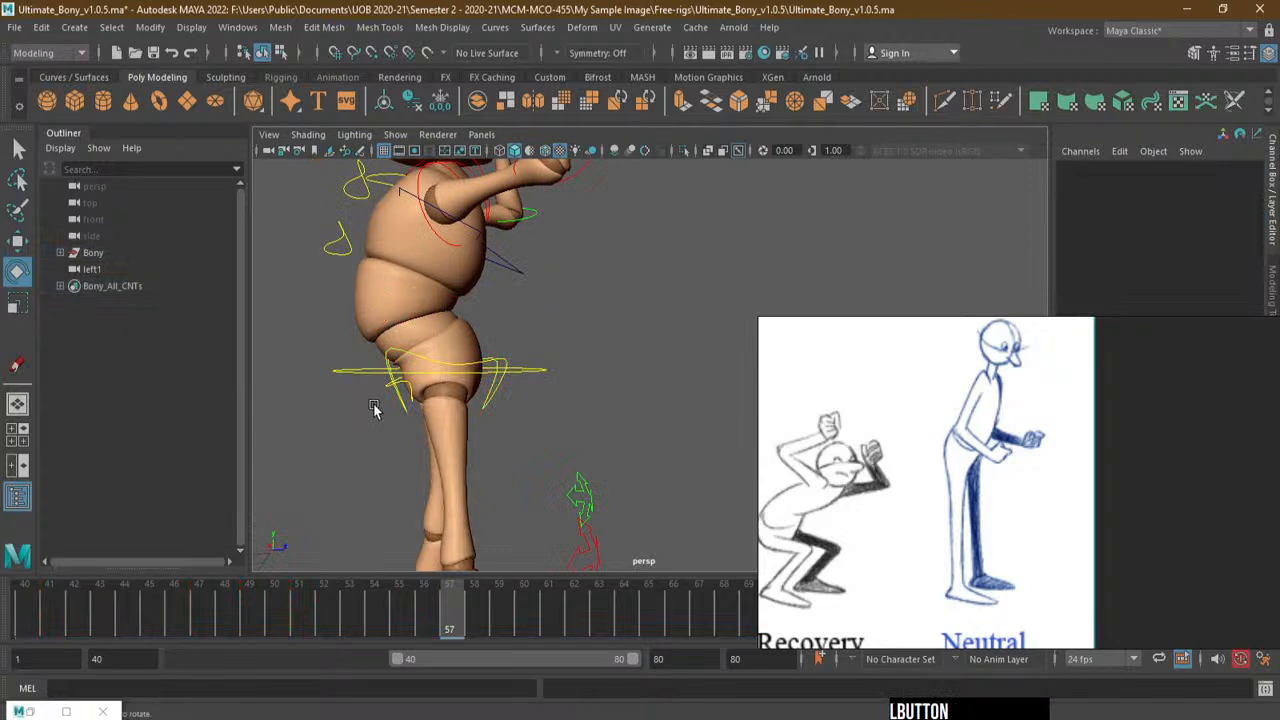
{"action": "left_click", "coordinate": [392, 393]}
{"action": "left_click", "coordinate": [1252, 183]}
{"action": "type", "text": "0"}
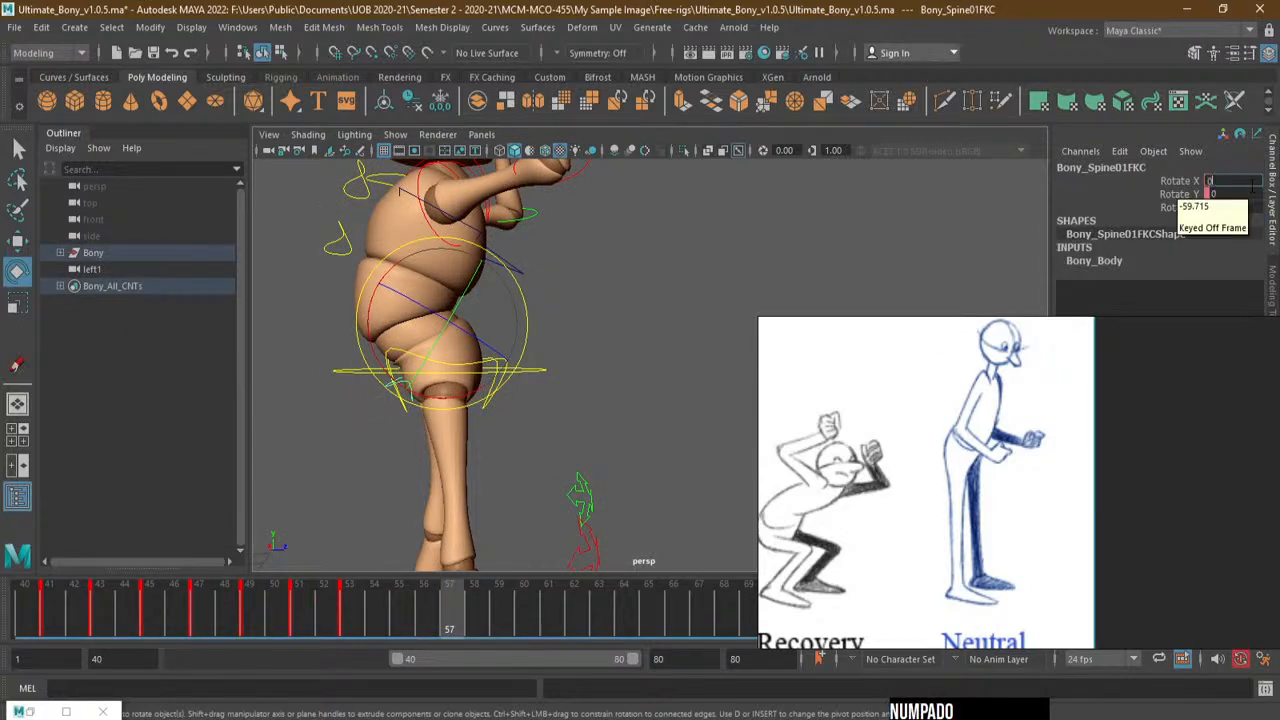
{"action": "key", "text": "Return"}
Set the Spine02 FK control's Rotate X to 0 at frame 57
{"action": "left_click_drag", "start_coordinate": [530, 215], "coordinate": [566, 250], "text": "alt"}
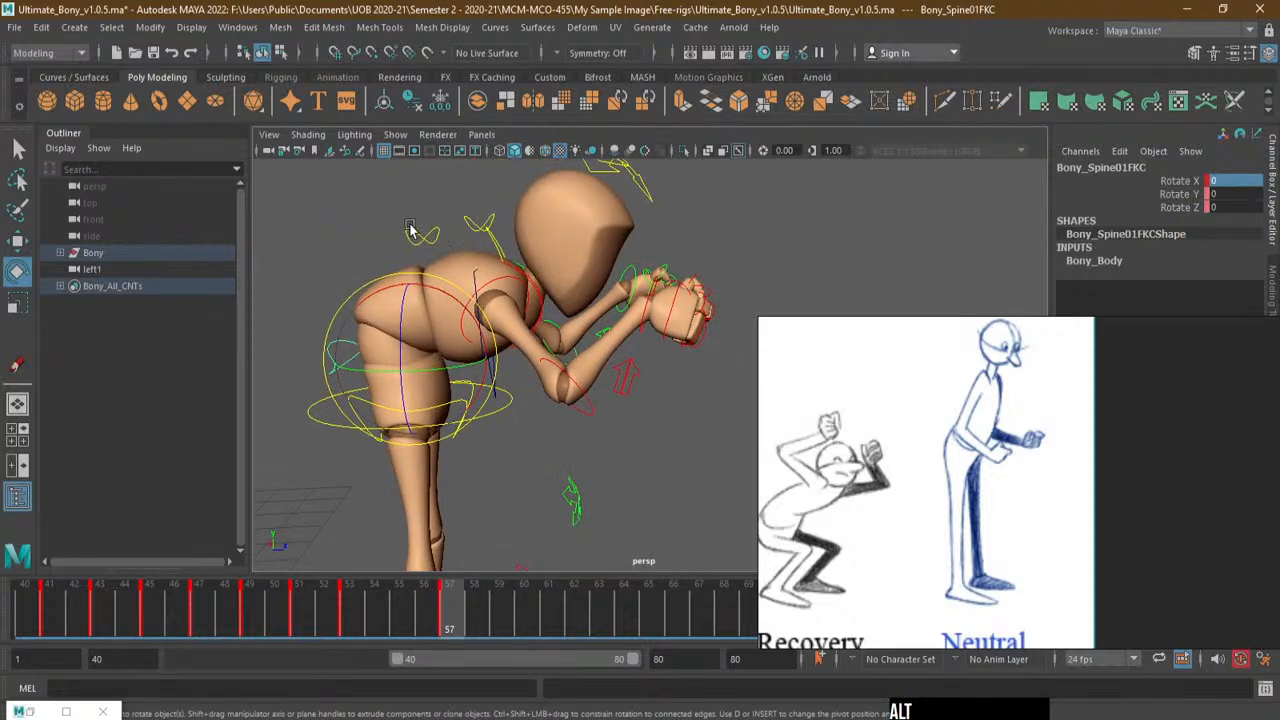
{"action": "left_click", "coordinate": [429, 244]}
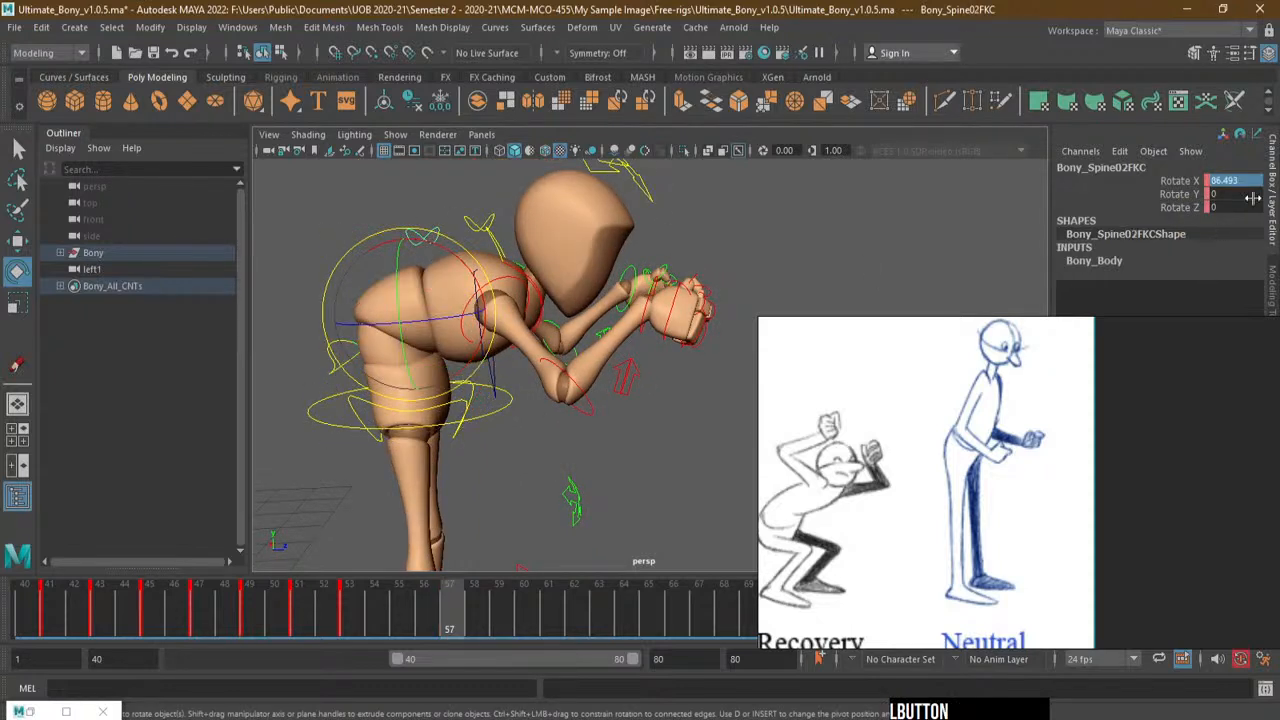
{"action": "type", "text": "0"}
{"action": "key", "text": "Return"}
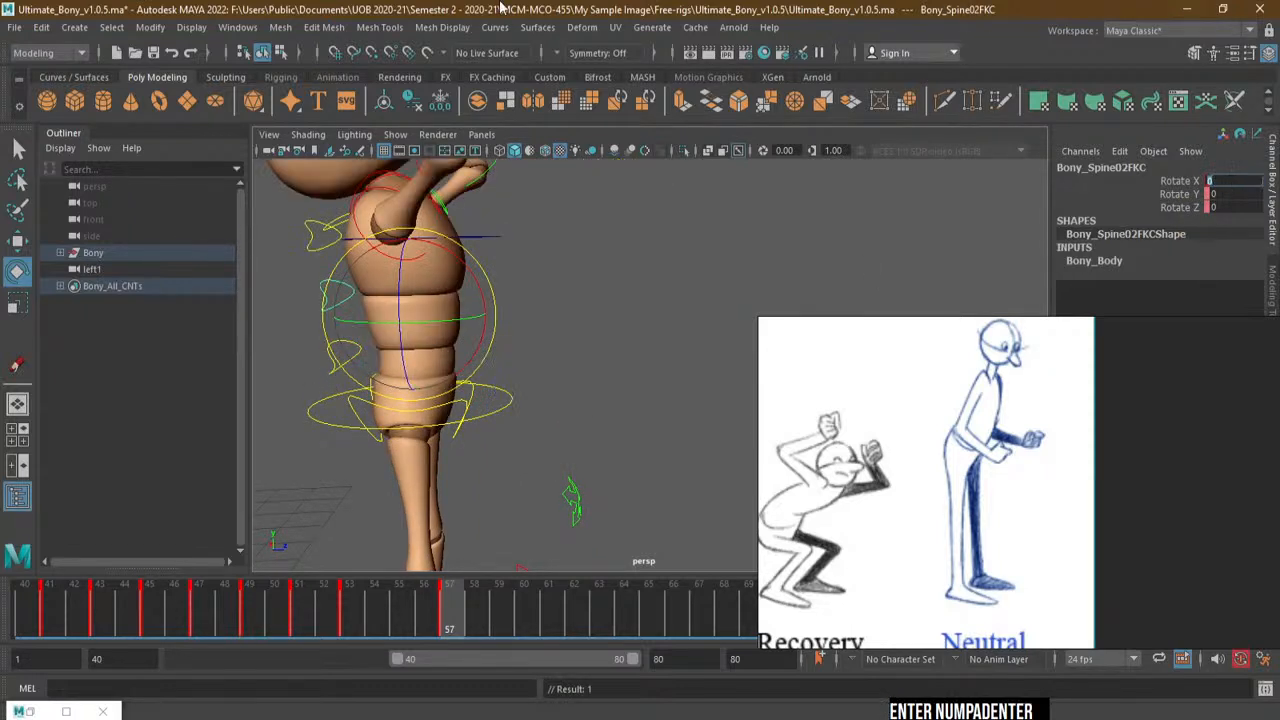
Set Rotate X, Y and Z of the Spine03 FK control to 0 at frame 57
{"action": "left_click", "coordinate": [319, 250]}
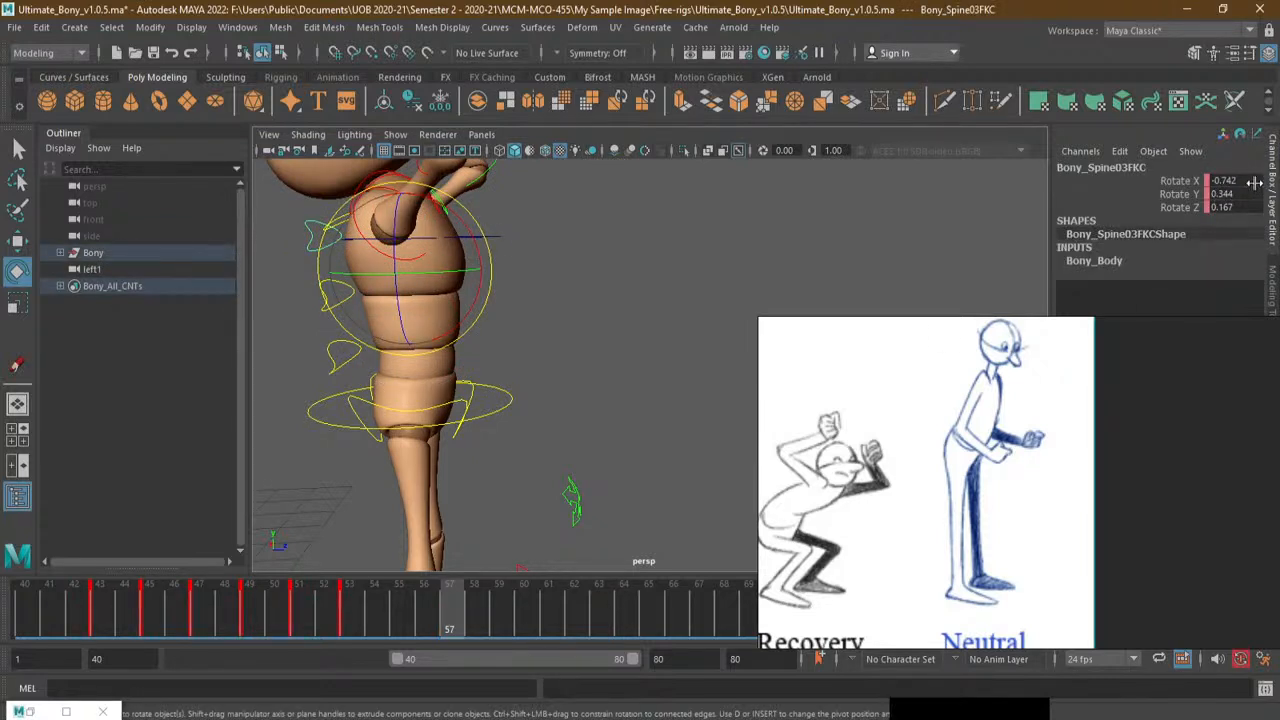
{"action": "left_click_drag", "start_coordinate": [1253, 183], "coordinate": [1249, 208]}
{"action": "type", "text": "0"}
{"action": "key", "text": "Return"}
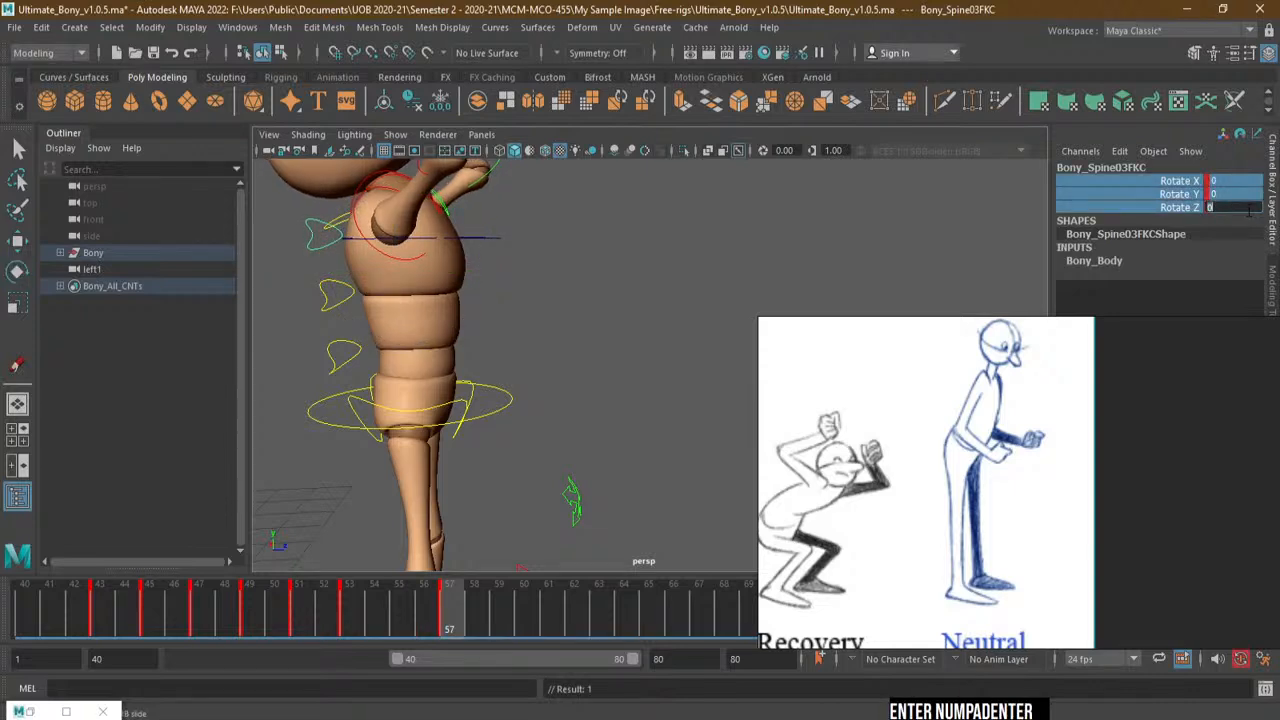
Shift the root control slightly along Z to a Translate Z of about 26.857 at frame 57
{"action": "left_click_drag", "start_coordinate": [655, 335], "coordinate": [688, 356], "text": "alt"}
{"action": "right_click_drag", "start_coordinate": [605, 318], "coordinate": [601, 366], "text": "alt"}
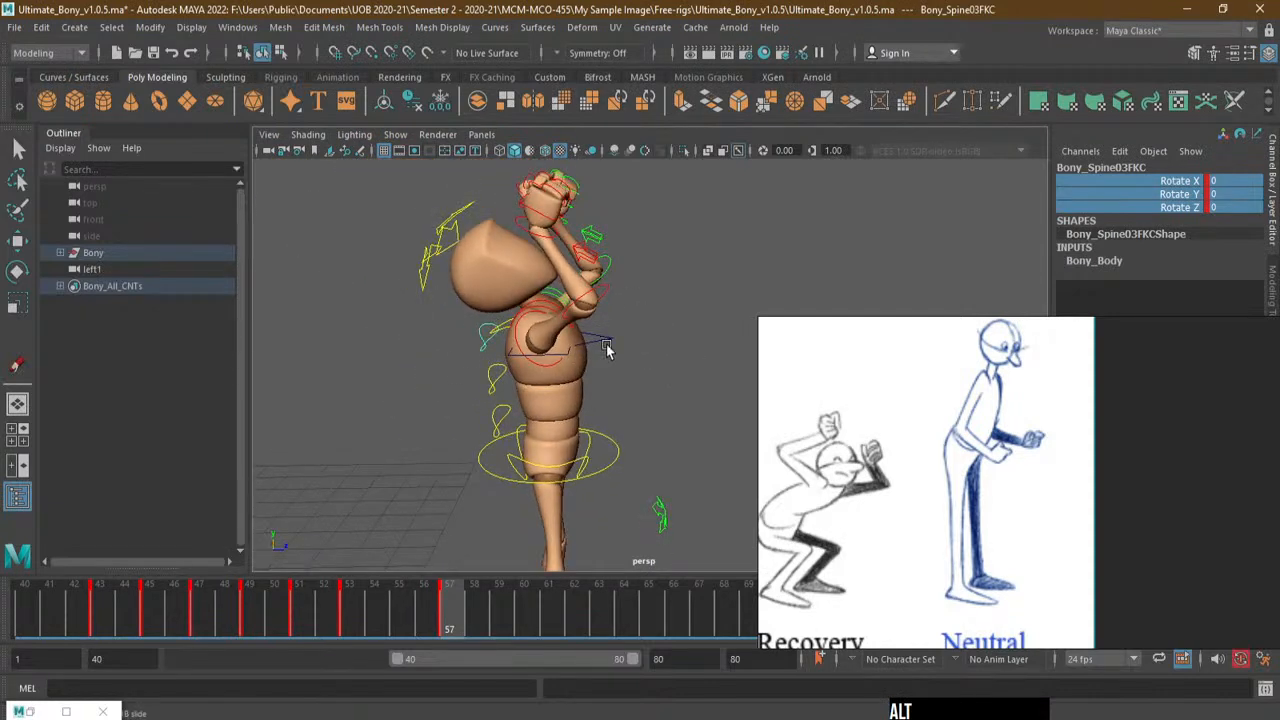
{"action": "middle_click_drag", "start_coordinate": [606, 344], "coordinate": [552, 402], "text": "alt"}
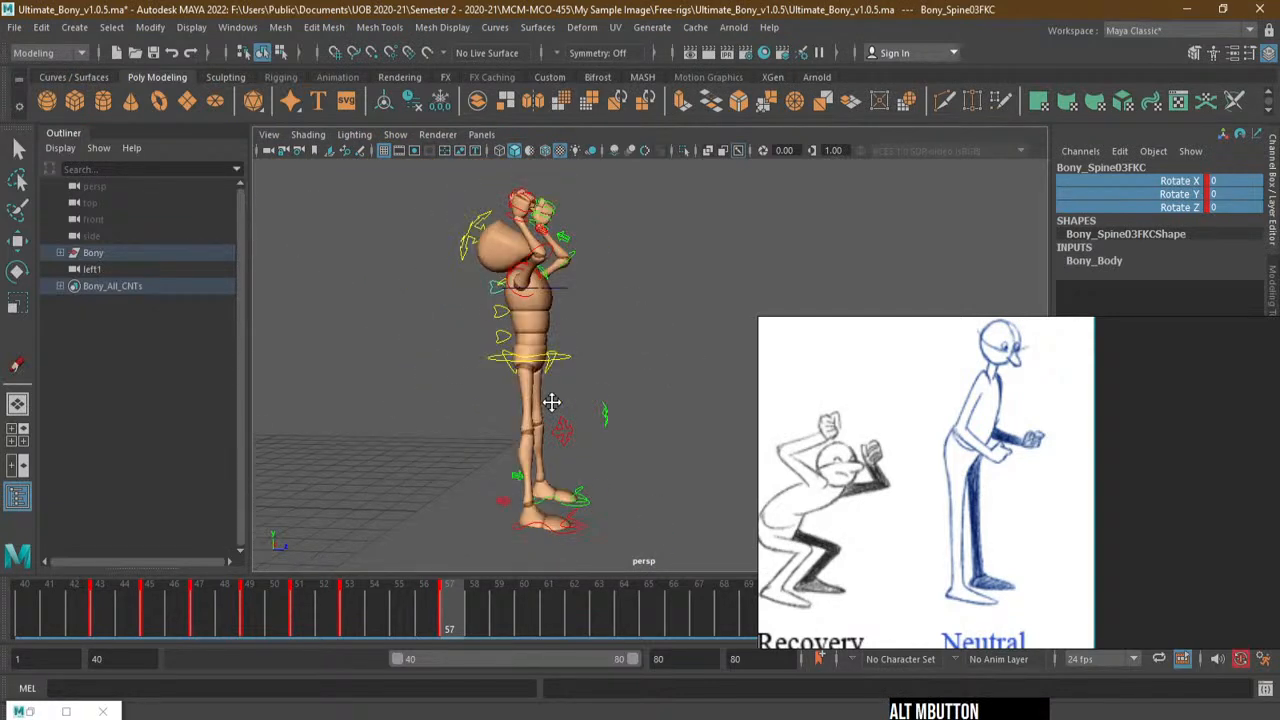
{"action": "right_click_drag", "start_coordinate": [552, 402], "coordinate": [597, 330], "text": "alt"}
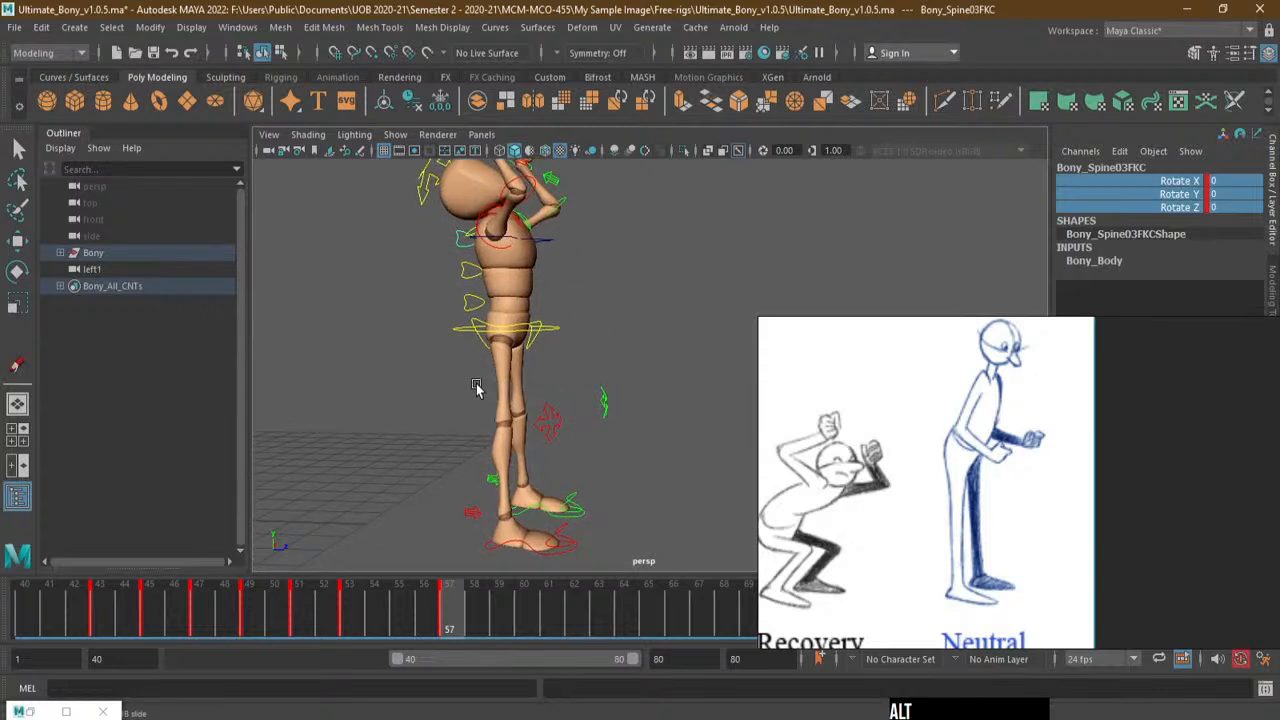
{"action": "right_click_drag", "start_coordinate": [477, 386], "coordinate": [571, 374], "text": "alt"}
{"action": "left_click_drag", "start_coordinate": [571, 374], "coordinate": [552, 330], "text": "alt"}
{"action": "left_click", "coordinate": [552, 330]}
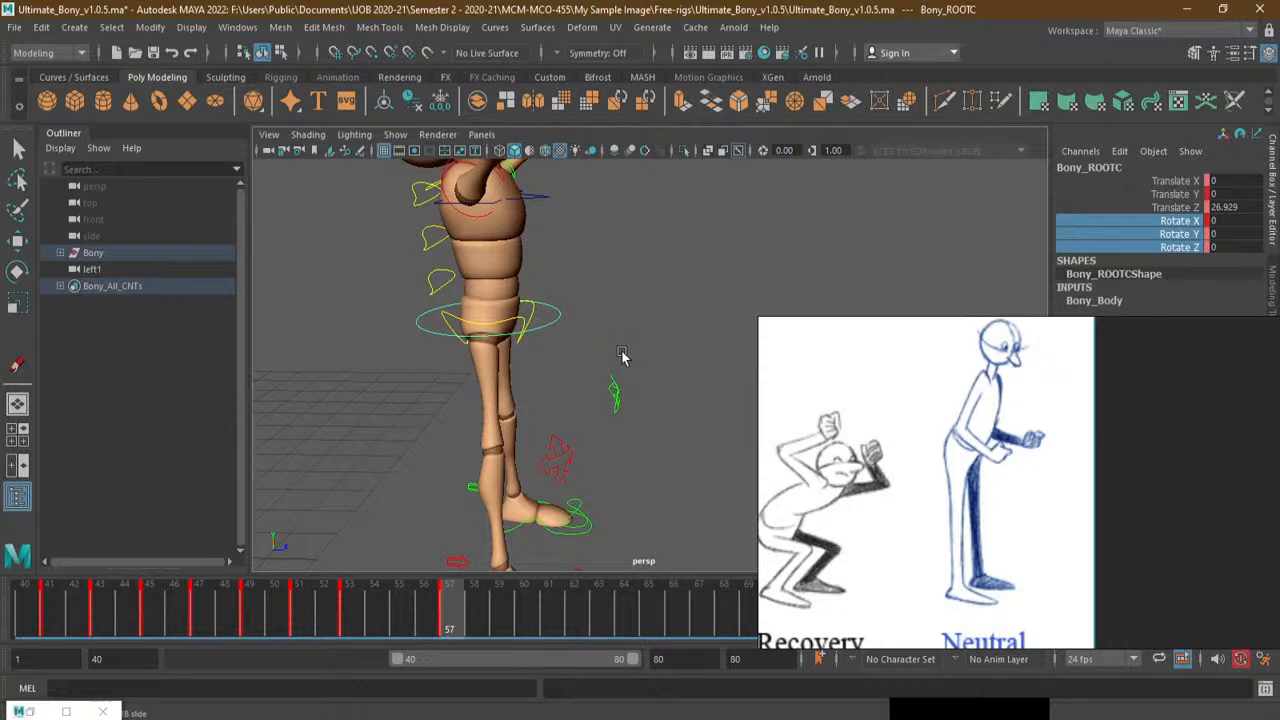
{"action": "left_click_drag", "start_coordinate": [621, 356], "coordinate": [600, 315], "text": "alt"}
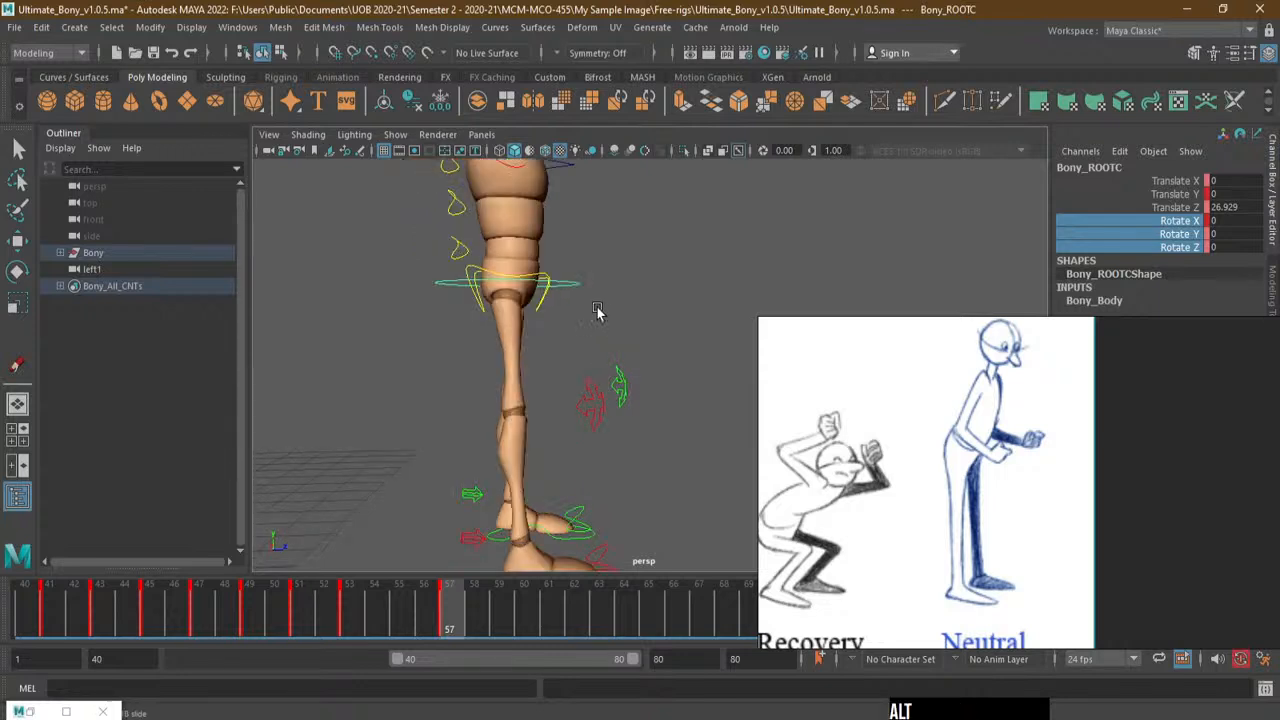
{"action": "key", "text": "w"}
{"action": "left_click", "coordinate": [588, 288]}
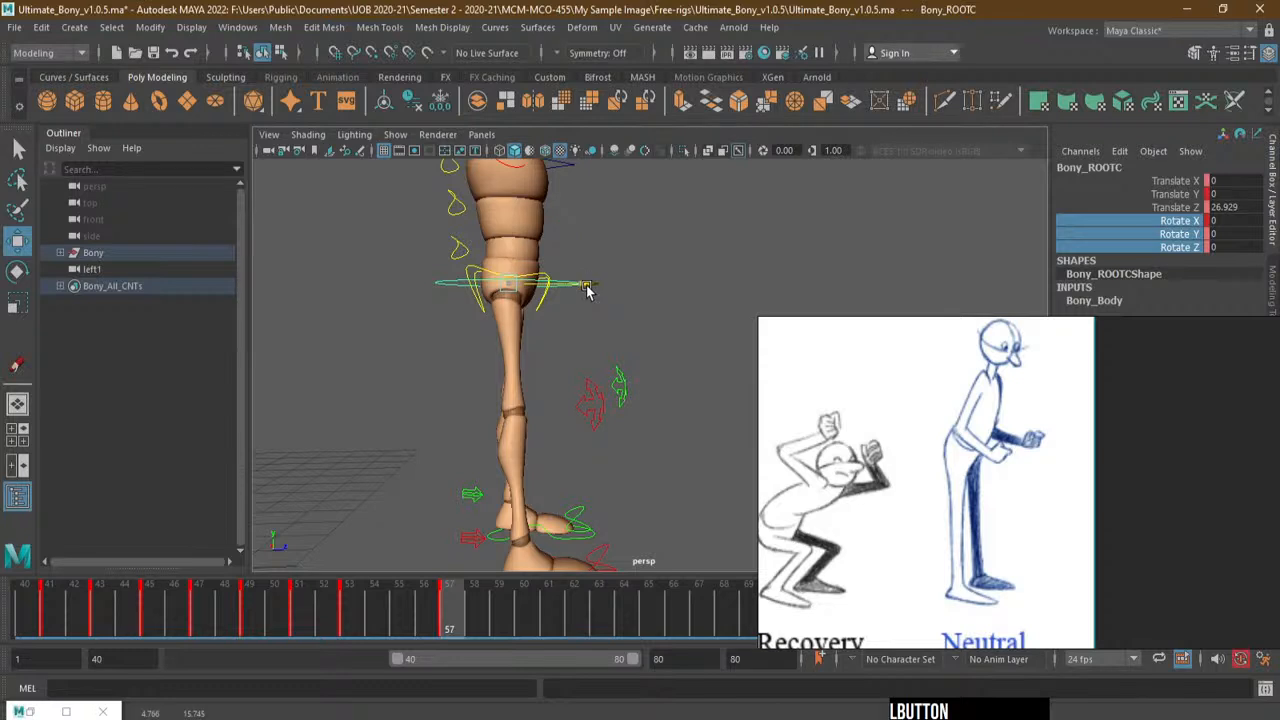
{"action": "left_click_drag", "start_coordinate": [588, 288], "coordinate": [545, 319], "text": "alt"}
Tilt the main hip control to Rotate X of about 9.6 at frame 57
{"action": "key", "text": "e"}
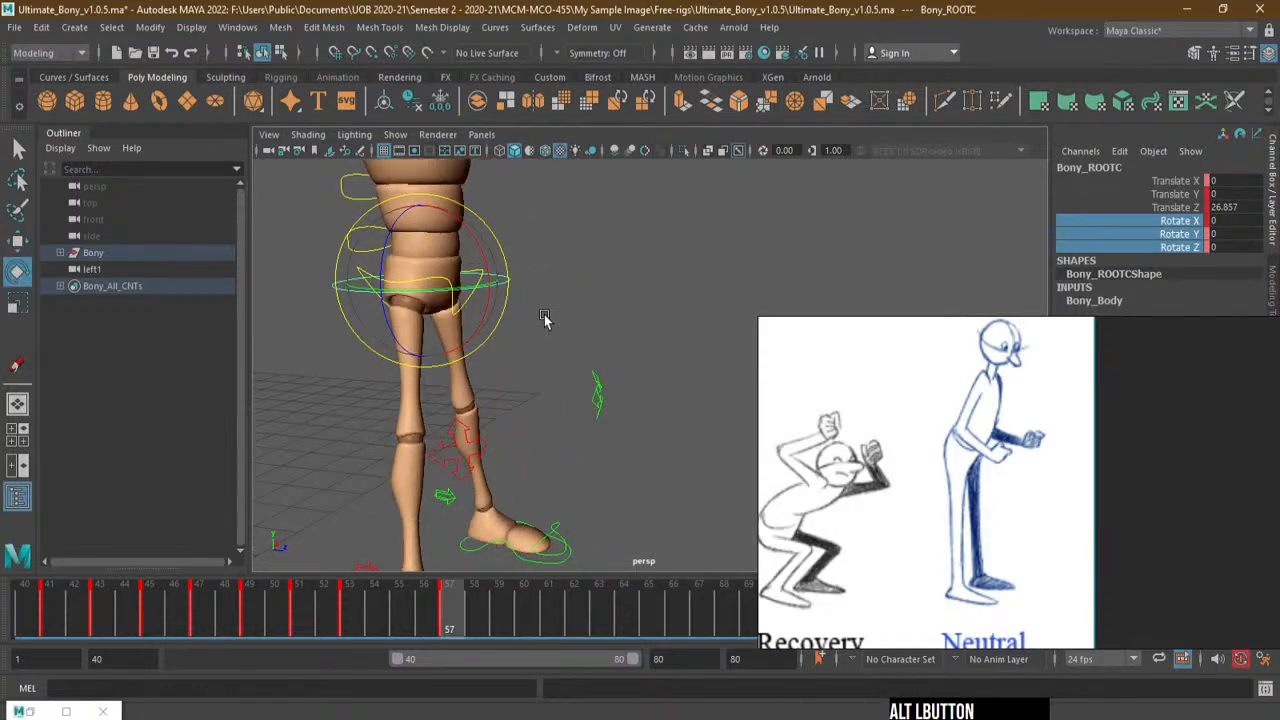
{"action": "left_click_drag", "start_coordinate": [488, 262], "coordinate": [587, 245]}
{"action": "left_click", "coordinate": [441, 321]}
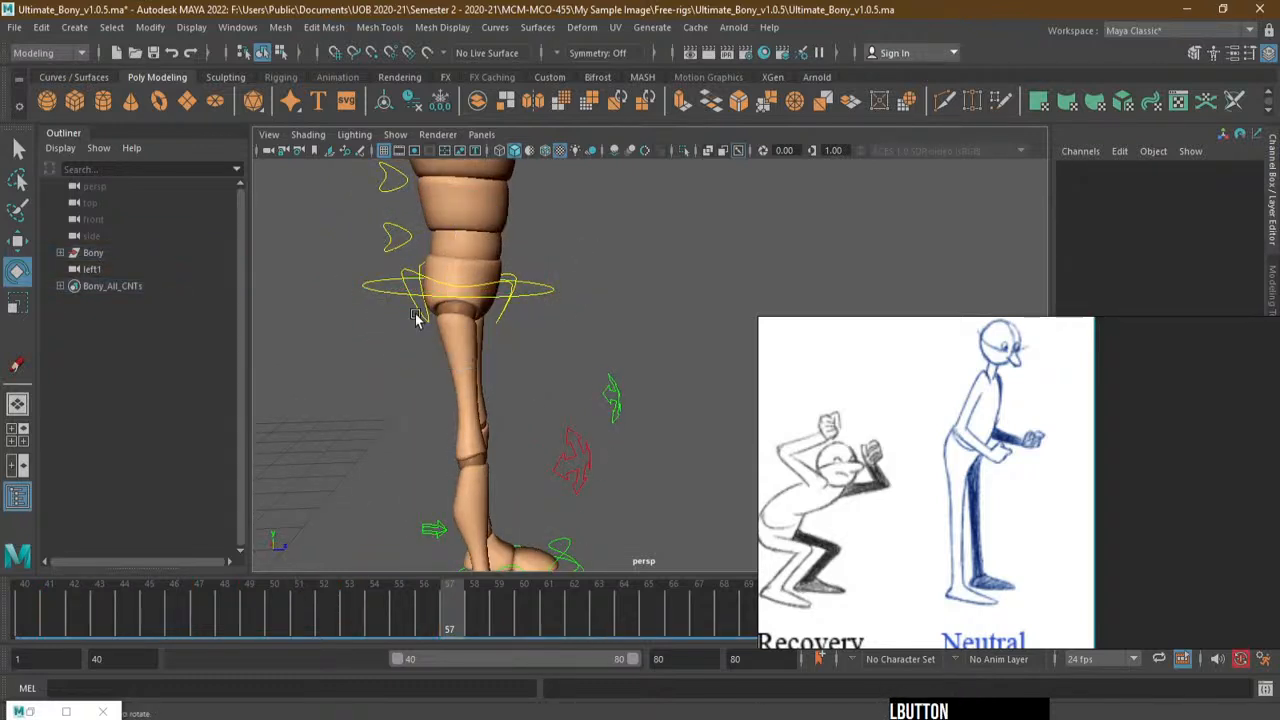
{"action": "left_click", "coordinate": [418, 316]}
{"action": "left_click_drag", "start_coordinate": [428, 303], "coordinate": [493, 290], "text": "alt"}
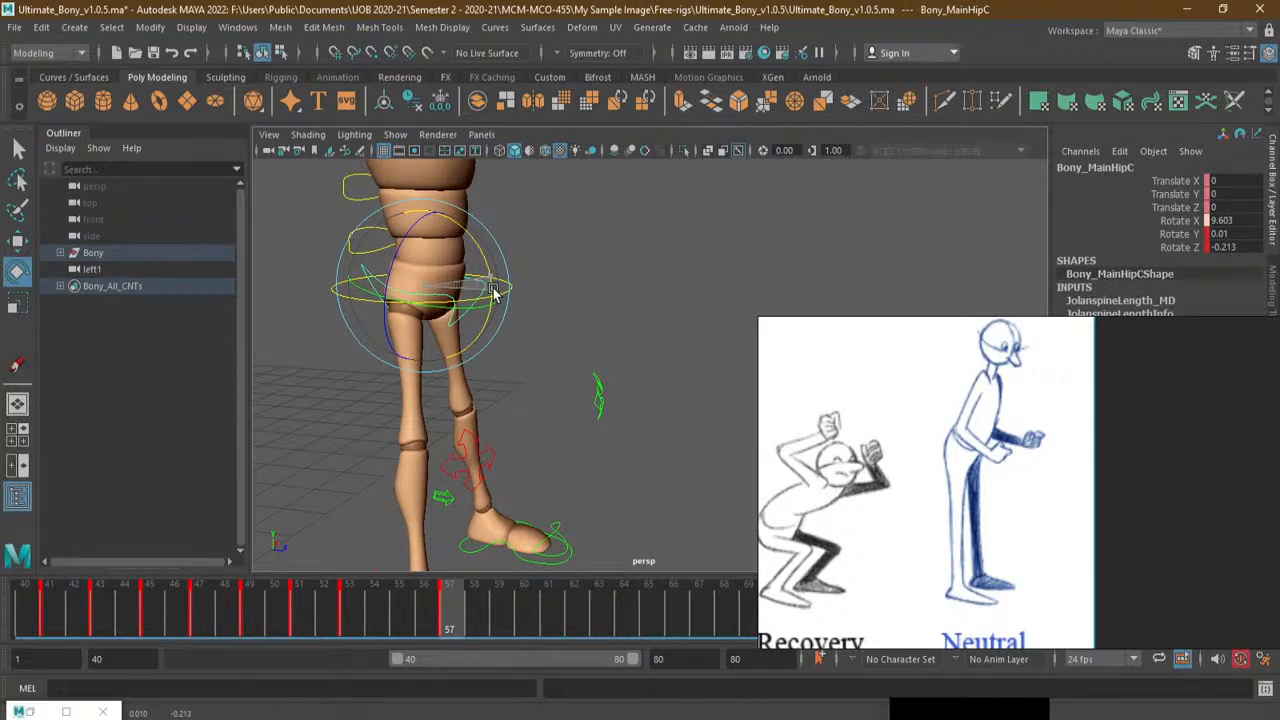
{"action": "left_click_drag", "start_coordinate": [493, 290], "coordinate": [495, 296]}
Bend the Spine01 FK control forward to a Rotate X of about 20 at frame 57
{"action": "left_click_drag", "start_coordinate": [530, 255], "coordinate": [580, 225], "text": "alt"}
{"action": "middle_click_drag", "start_coordinate": [580, 215], "coordinate": [642, 280], "text": "alt"}
{"action": "left_click_drag", "start_coordinate": [631, 289], "coordinate": [630, 284], "text": "alt"}
{"action": "left_click", "coordinate": [457, 332]}
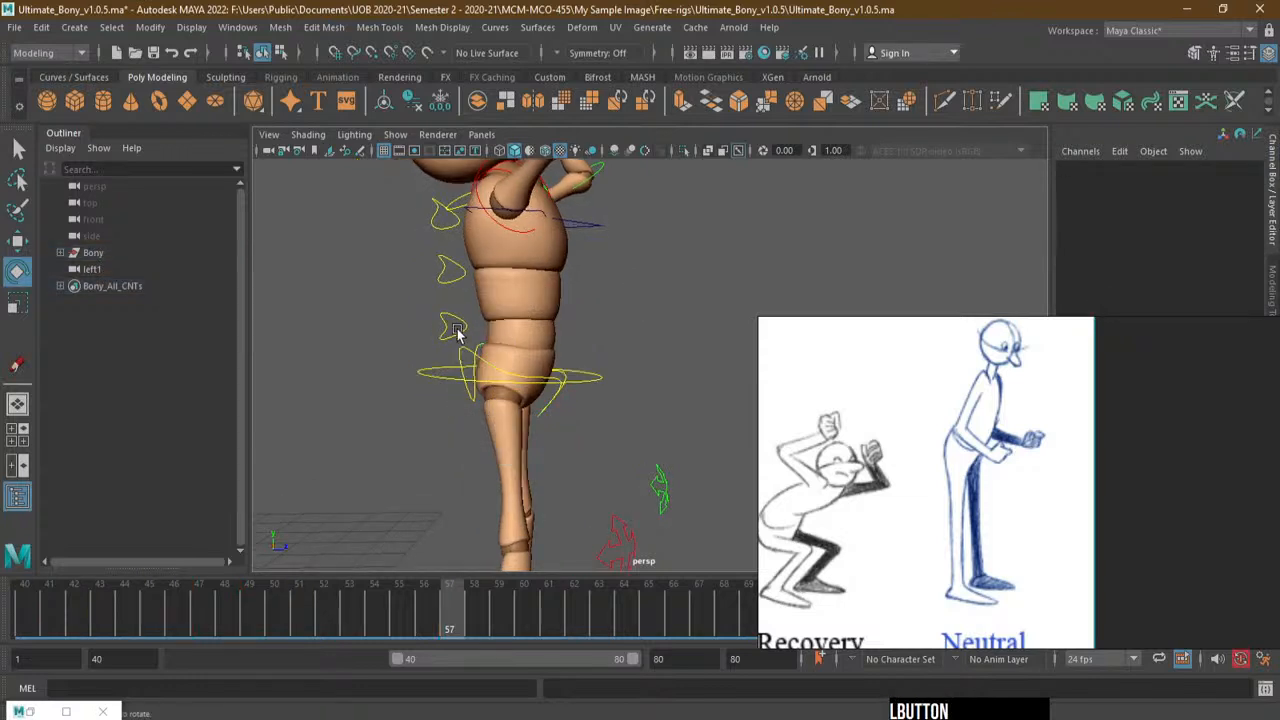
{"action": "left_click", "coordinate": [457, 332]}
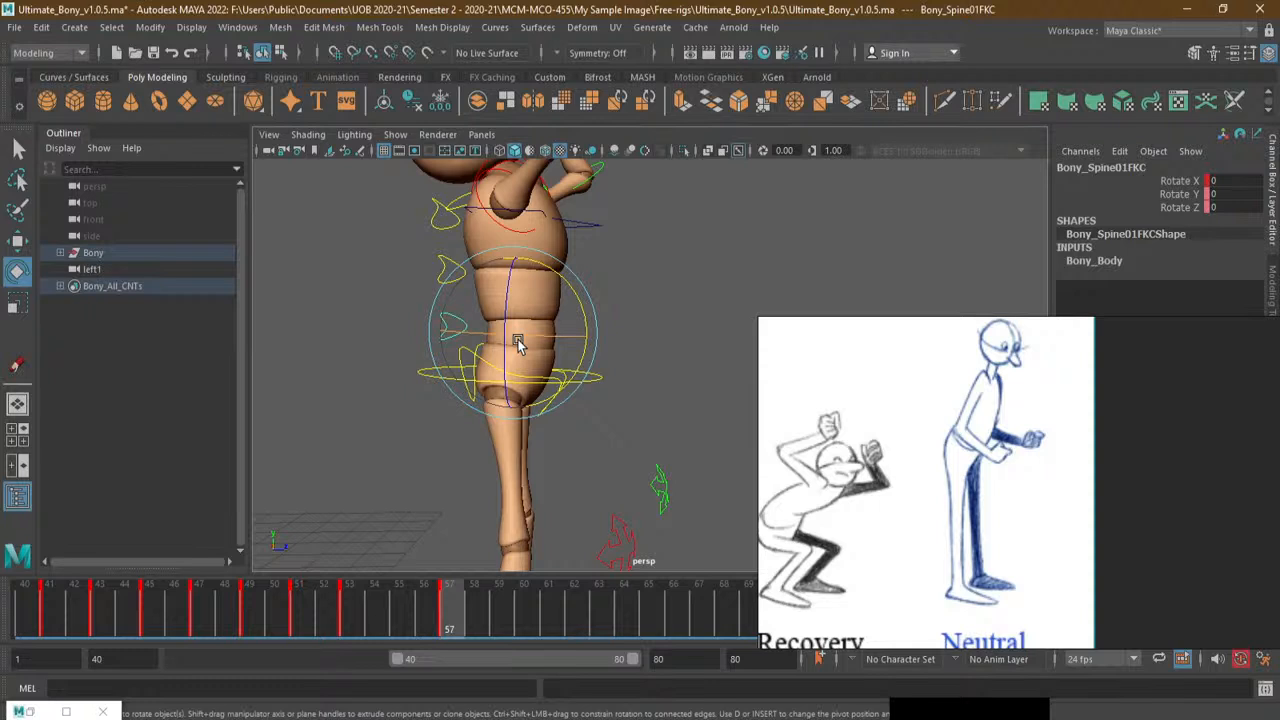
{"action": "left_click_drag", "start_coordinate": [594, 328], "coordinate": [529, 394], "text": "alt"}
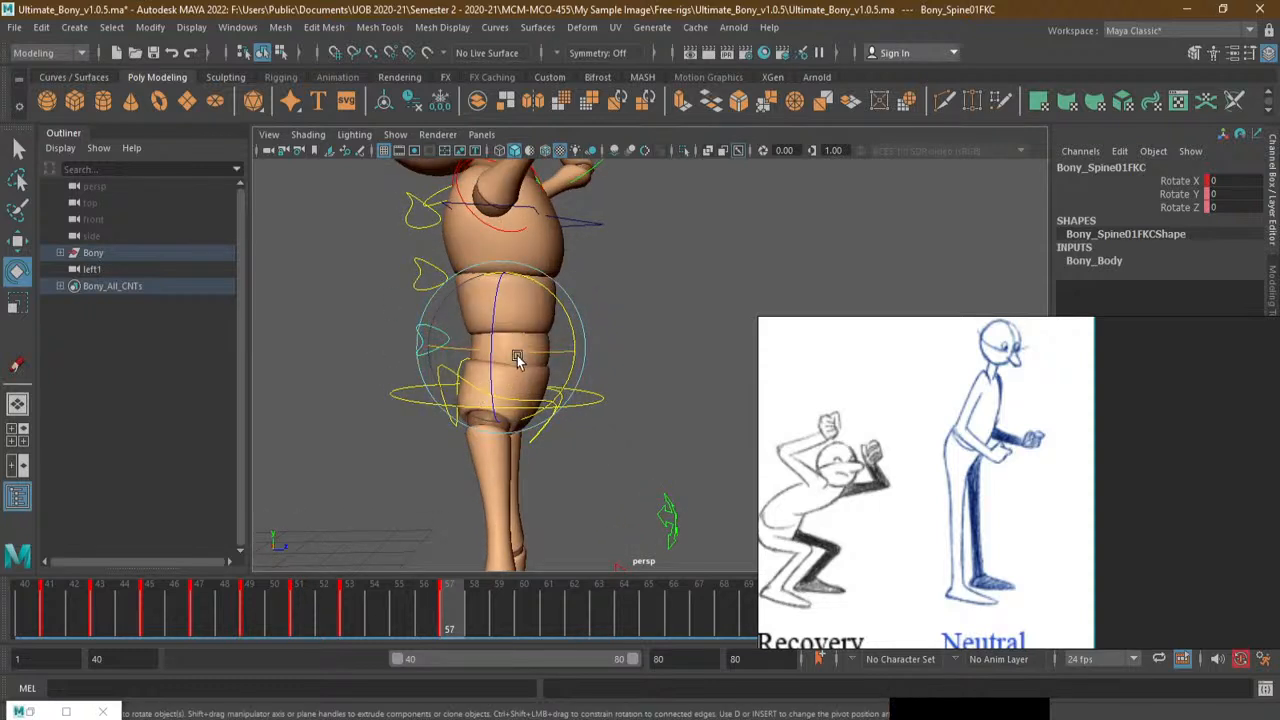
{"action": "left_click_drag", "start_coordinate": [517, 358], "coordinate": [575, 335]}
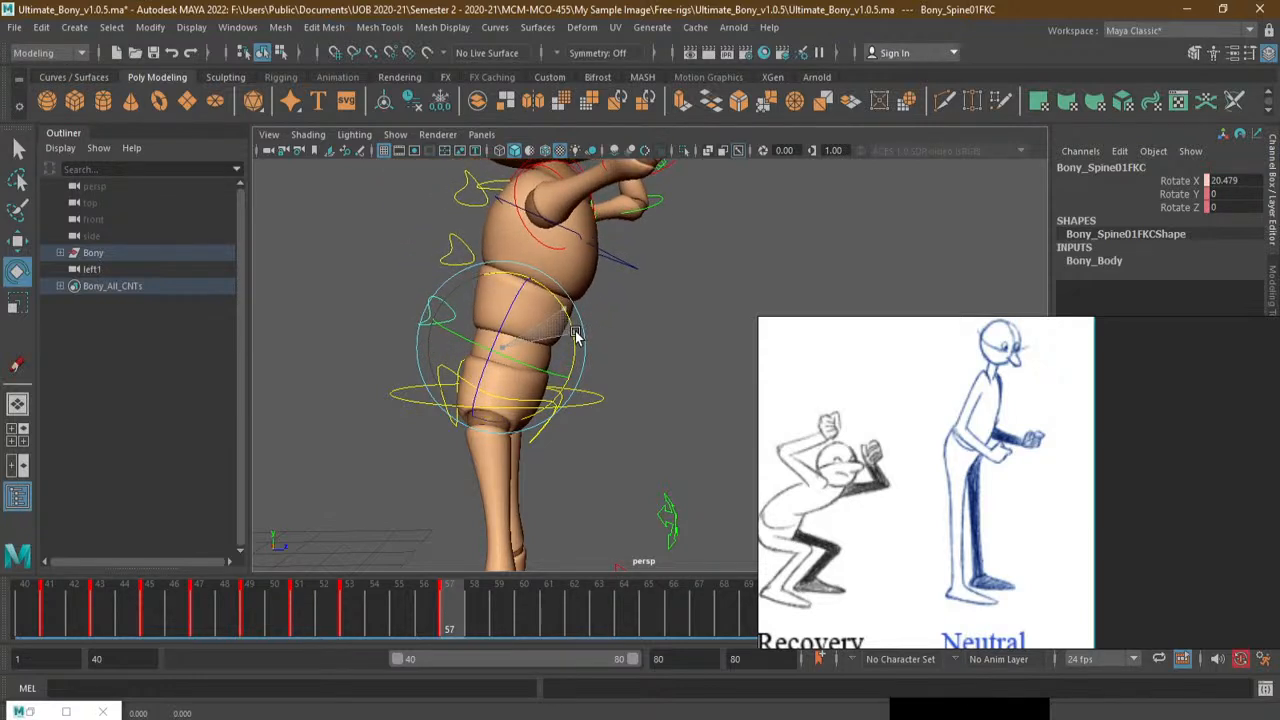
Straighten the upper torso at frame 57 by rotating the Spine02 and Spine03 FK controls slightly backward about X
{"action": "left_click", "coordinate": [448, 248]}
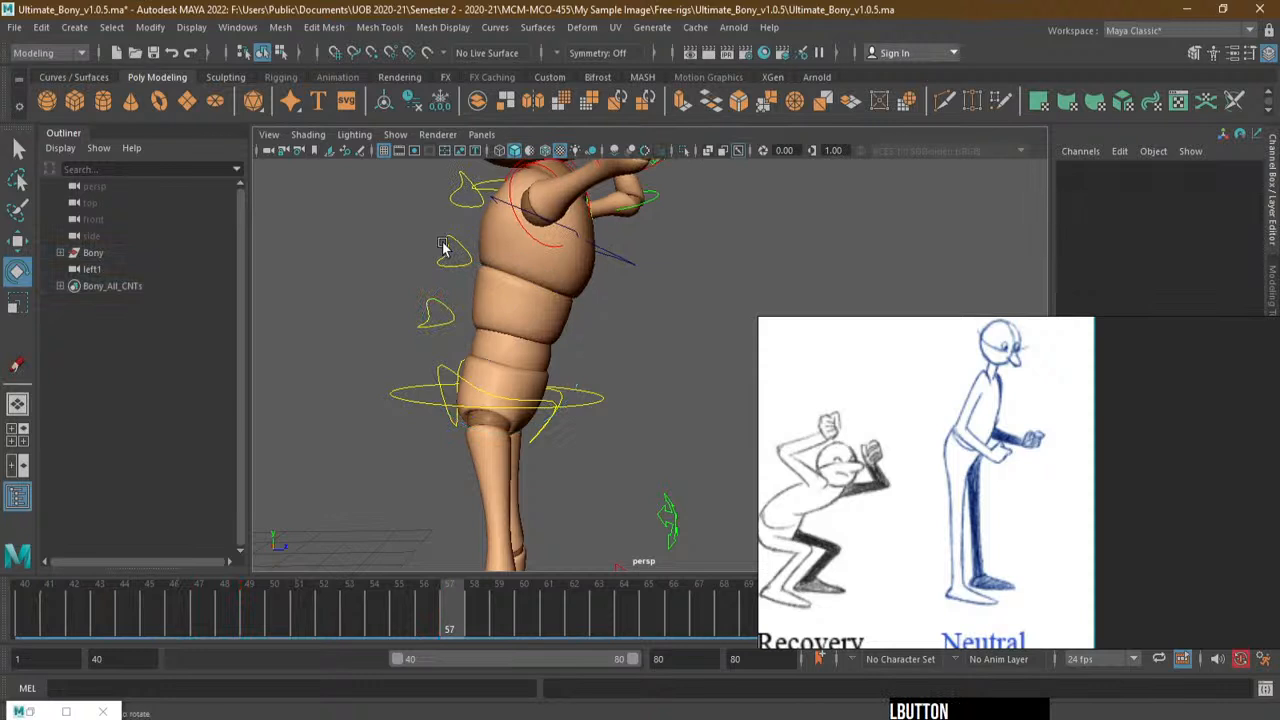
{"action": "left_click_drag", "start_coordinate": [590, 305], "coordinate": [590, 303]}
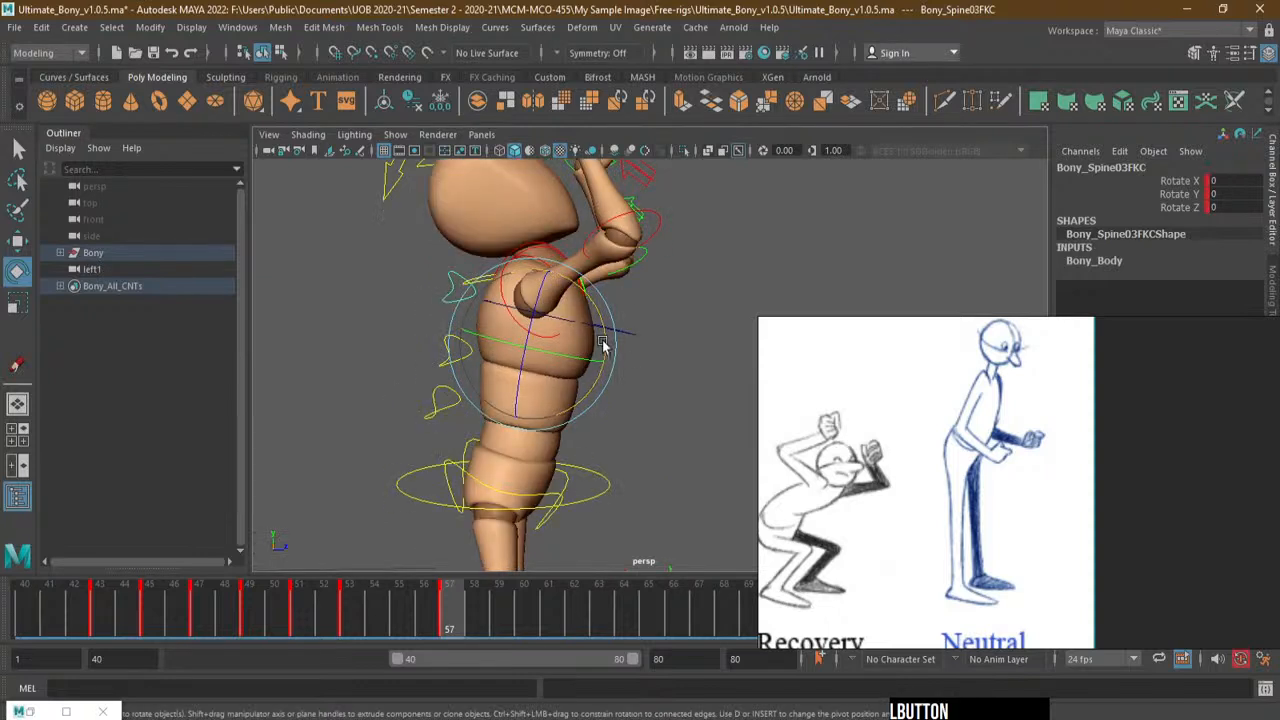
{"action": "left_click_drag", "start_coordinate": [604, 344], "coordinate": [603, 337]}
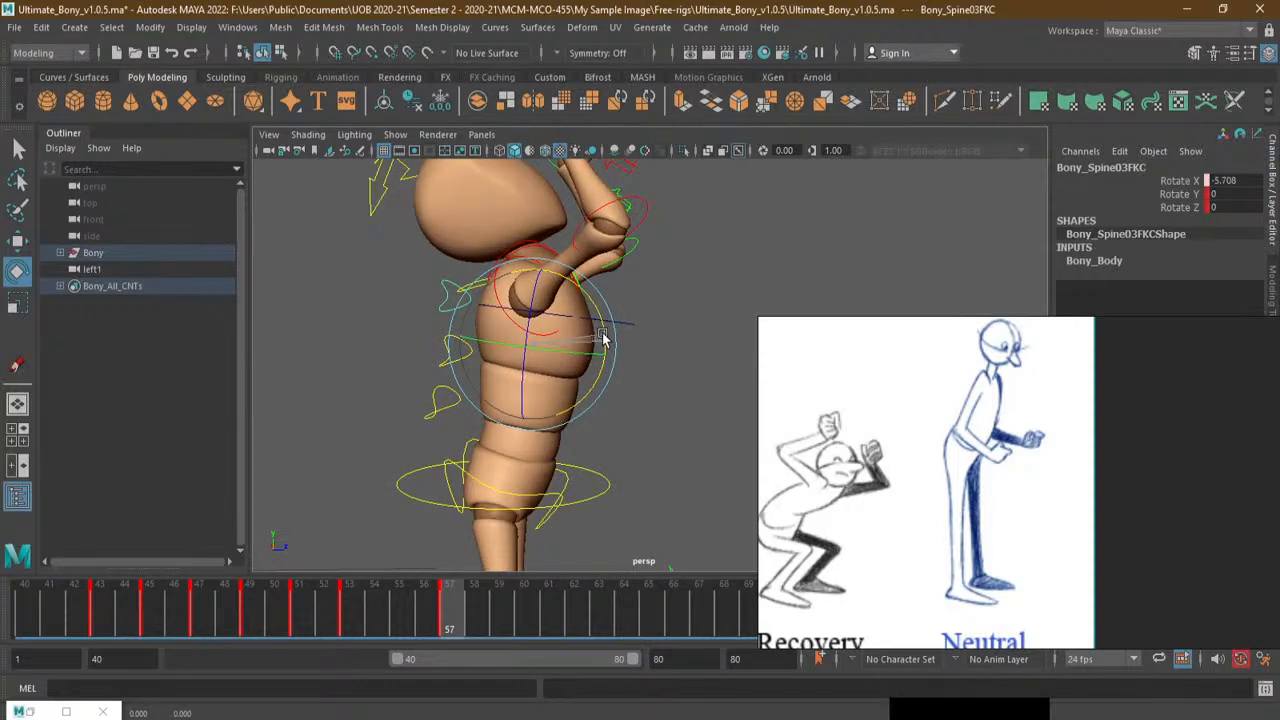
{"action": "left_click_drag", "start_coordinate": [603, 337], "coordinate": [602, 331]}
Set Translate Y of the spine top IK control to 0 at frame 57
{"action": "left_click", "coordinate": [633, 318]}
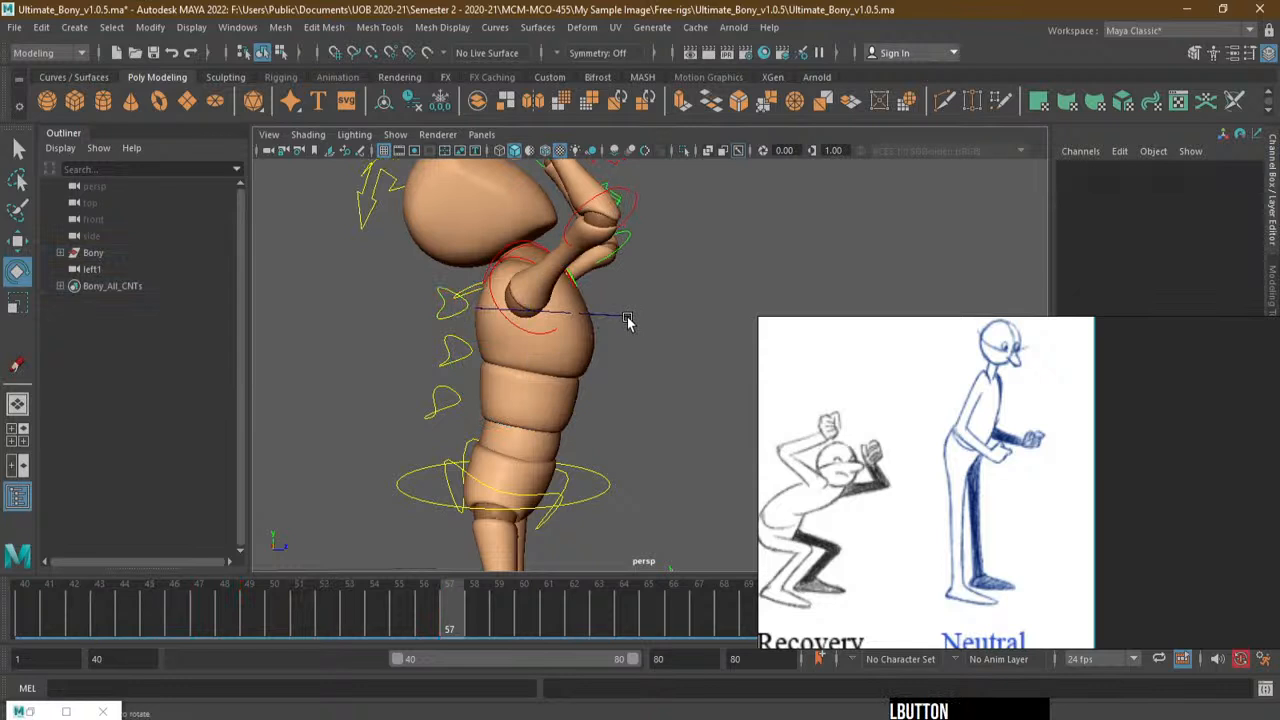
{"action": "left_click", "coordinate": [628, 317]}
{"action": "left_click", "coordinate": [1225, 194]}
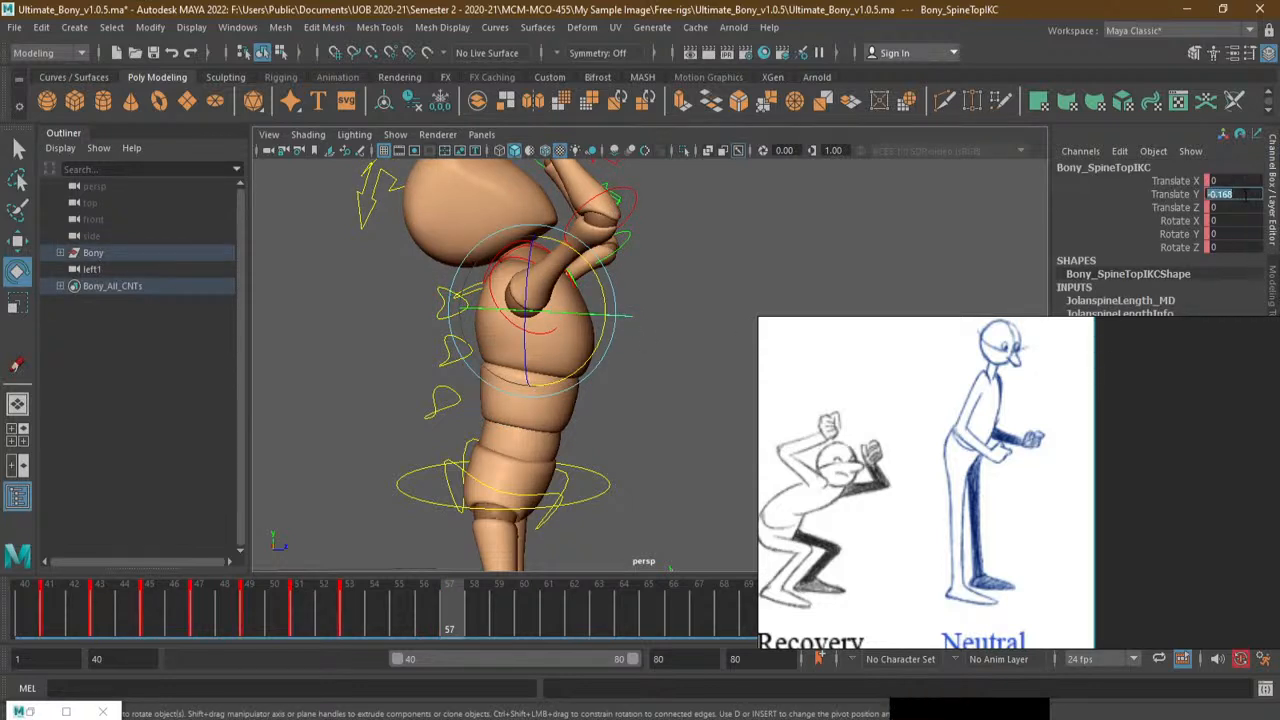
{"action": "type", "text": "0"}
Set Rotate X of the Neck01 control to 0 at frame 57
{"action": "left_click_drag", "start_coordinate": [650, 340], "coordinate": [430, 358], "text": "alt"}
{"action": "left_click", "coordinate": [430, 358]}
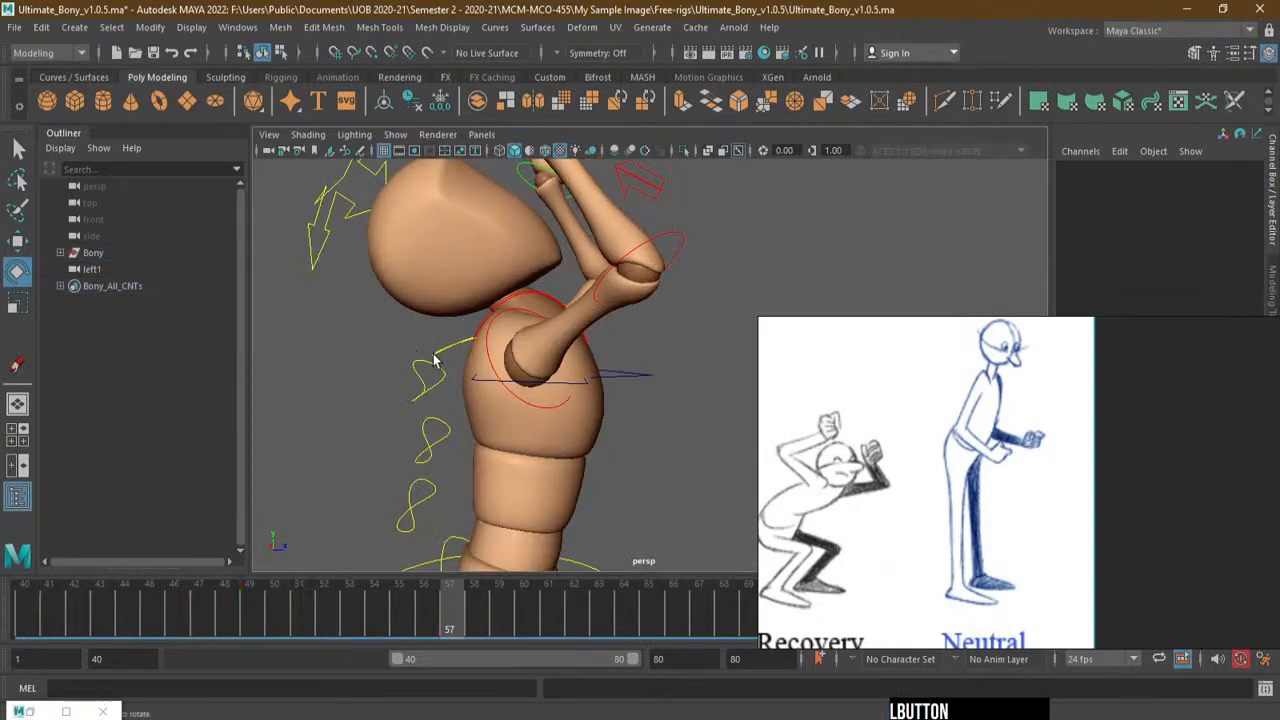
{"action": "left_click", "coordinate": [447, 355]}
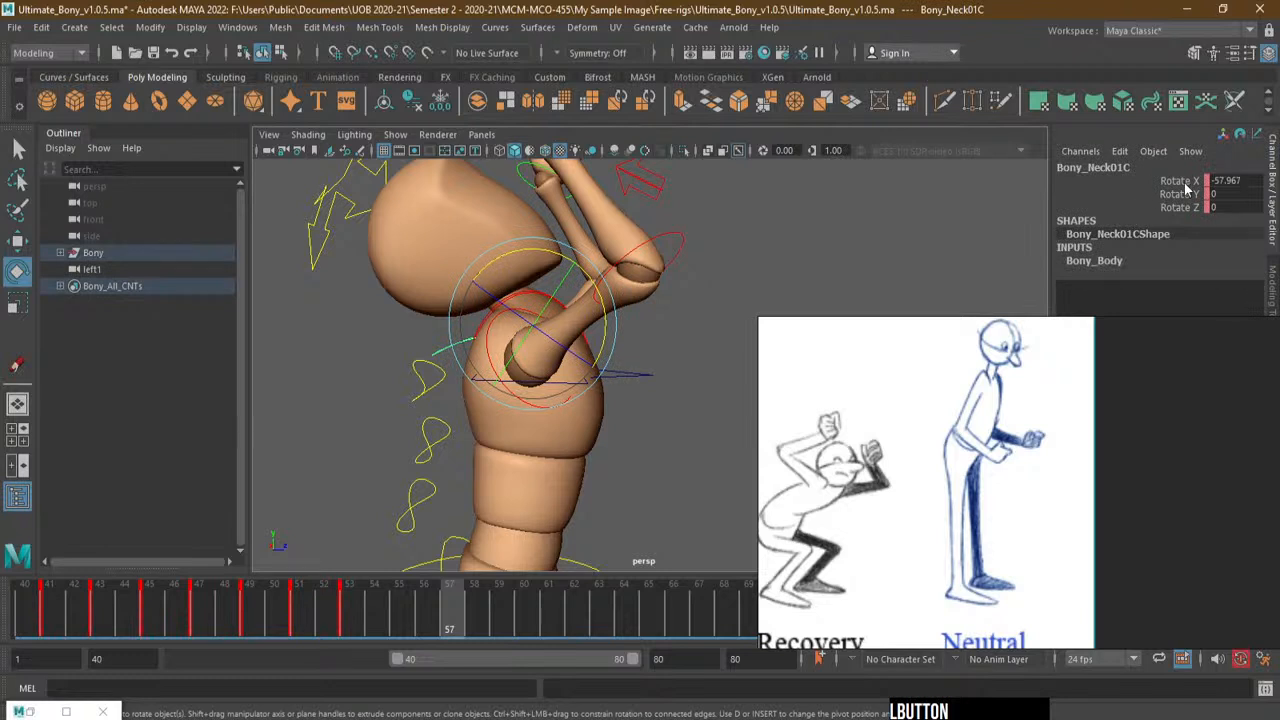
{"action": "type", "text": "0"}
{"action": "key", "text": "KP_Enter"}
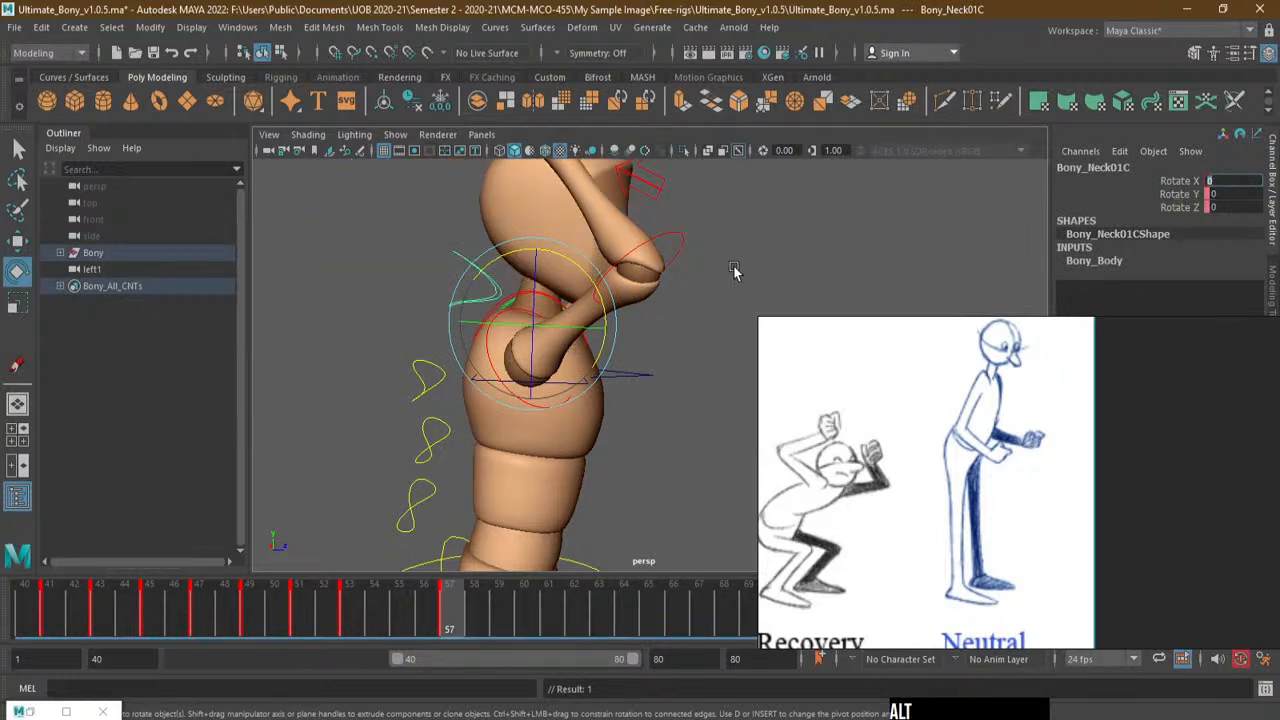
Lower both arms with the shoulder FK controls to about Rotate X 302.7, Y -35.8 and Z -421.1
{"action": "left_click_drag", "start_coordinate": [733, 271], "coordinate": [745, 478], "text": "alt"}
{"action": "left_click_drag", "start_coordinate": [728, 430], "coordinate": [569, 388], "text": "alt"}
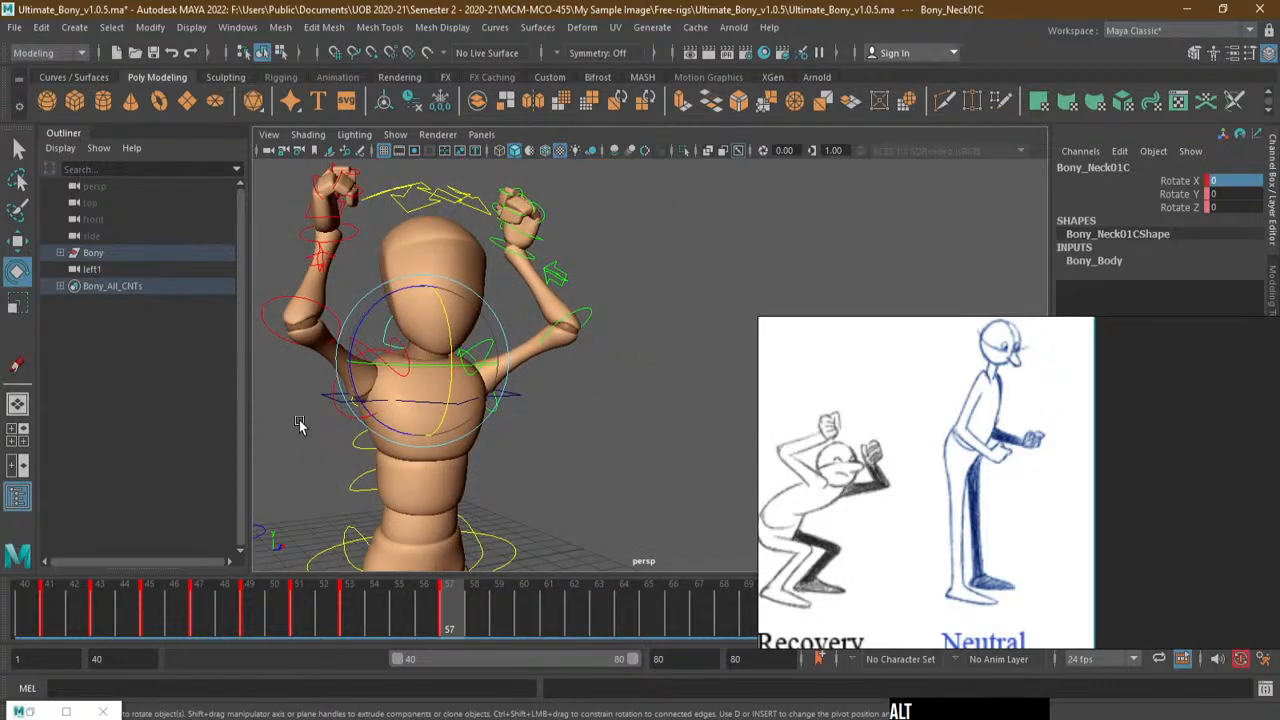
{"action": "left_click", "coordinate": [495, 412], "text": "shift"}
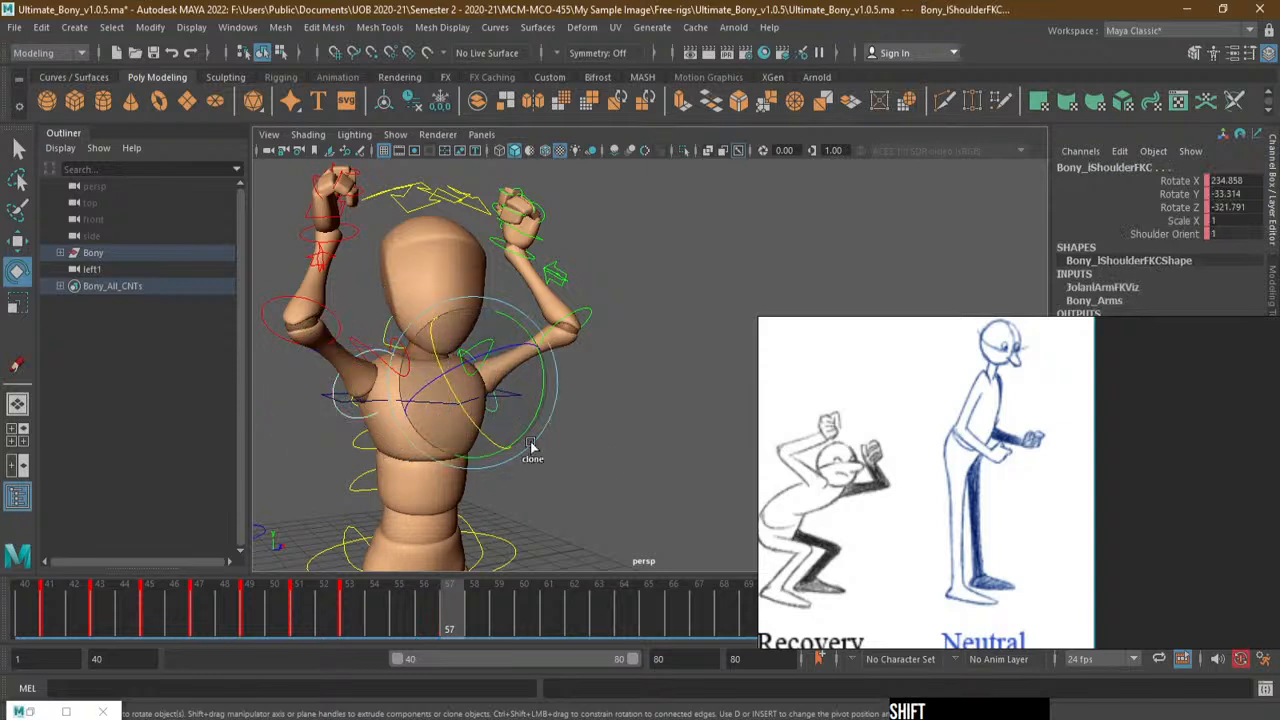
{"action": "left_click_drag", "start_coordinate": [490, 424], "coordinate": [540, 410]}
{"action": "middle_click_drag", "start_coordinate": [613, 435], "coordinate": [635, 430], "text": "alt"}
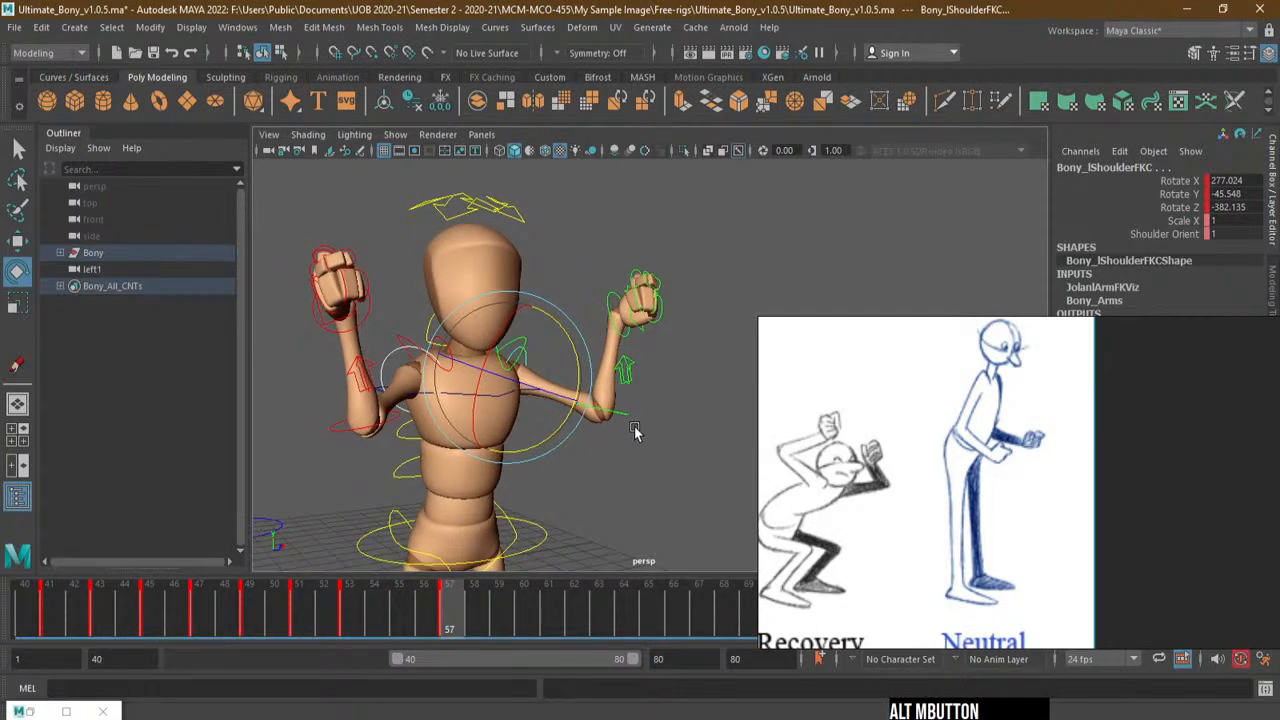
{"action": "left_click_drag", "start_coordinate": [634, 430], "coordinate": [558, 368], "text": "alt"}
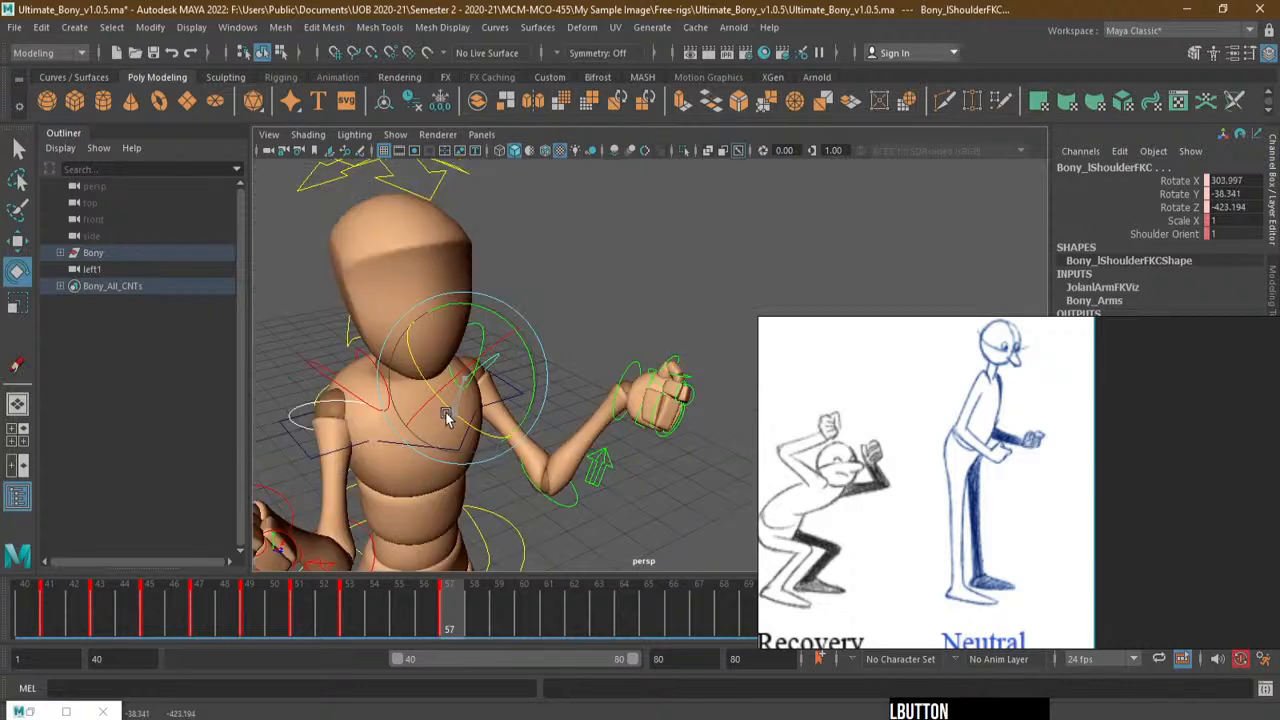
{"action": "left_click_drag", "start_coordinate": [444, 412], "coordinate": [453, 410]}
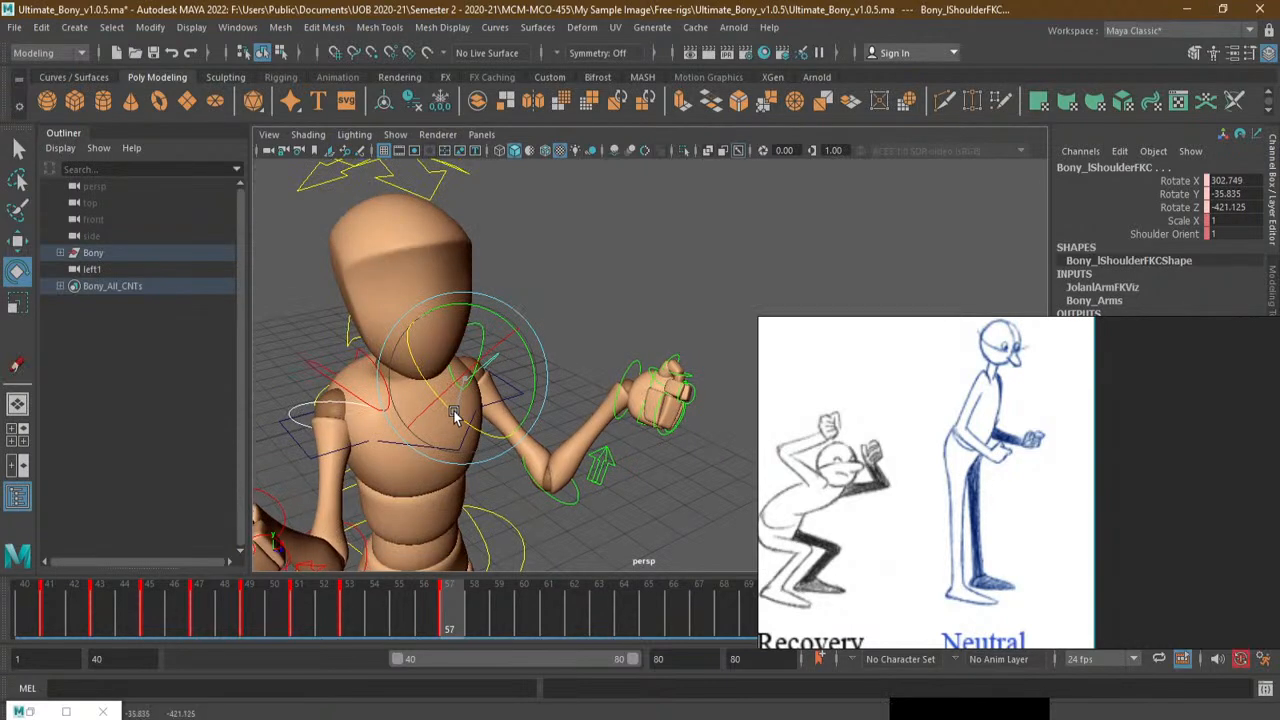
Open both elbow FK controls together to a Rotate Y of about -22.6
{"action": "middle_click_drag", "start_coordinate": [547, 404], "coordinate": [582, 403], "text": "alt"}
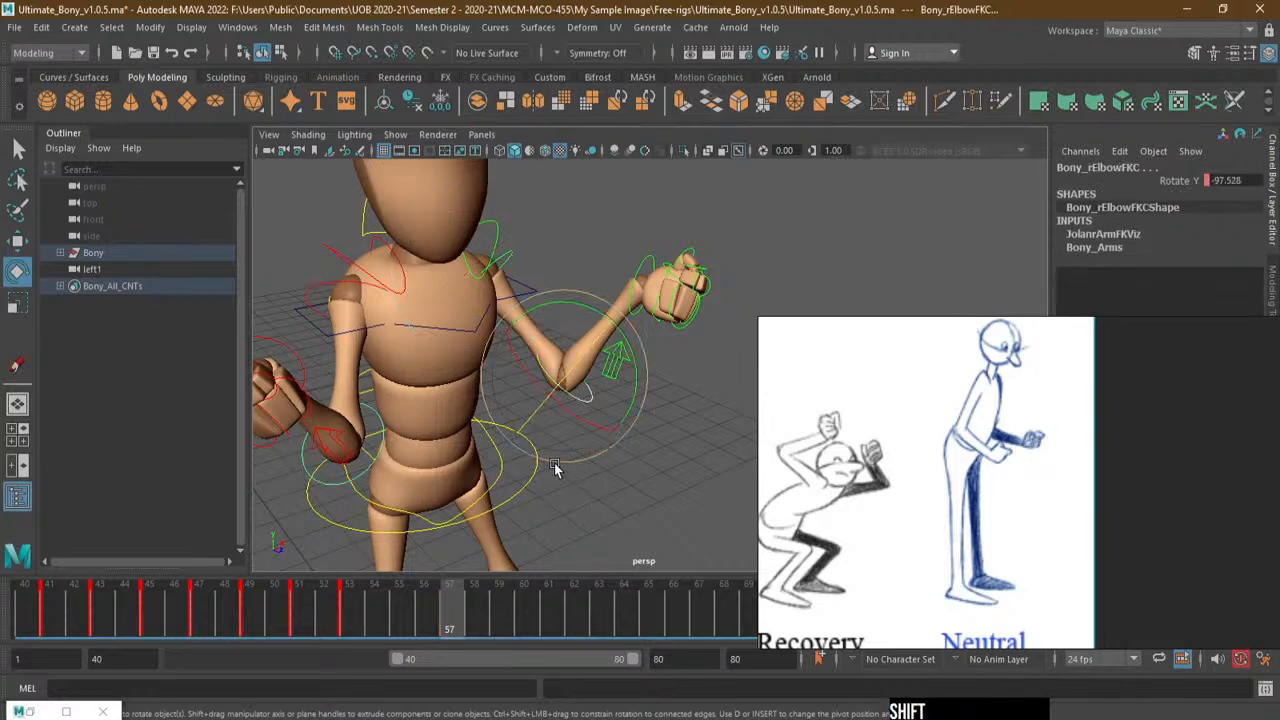
{"action": "right_click_drag", "start_coordinate": [554, 463], "coordinate": [492, 464], "text": "alt"}
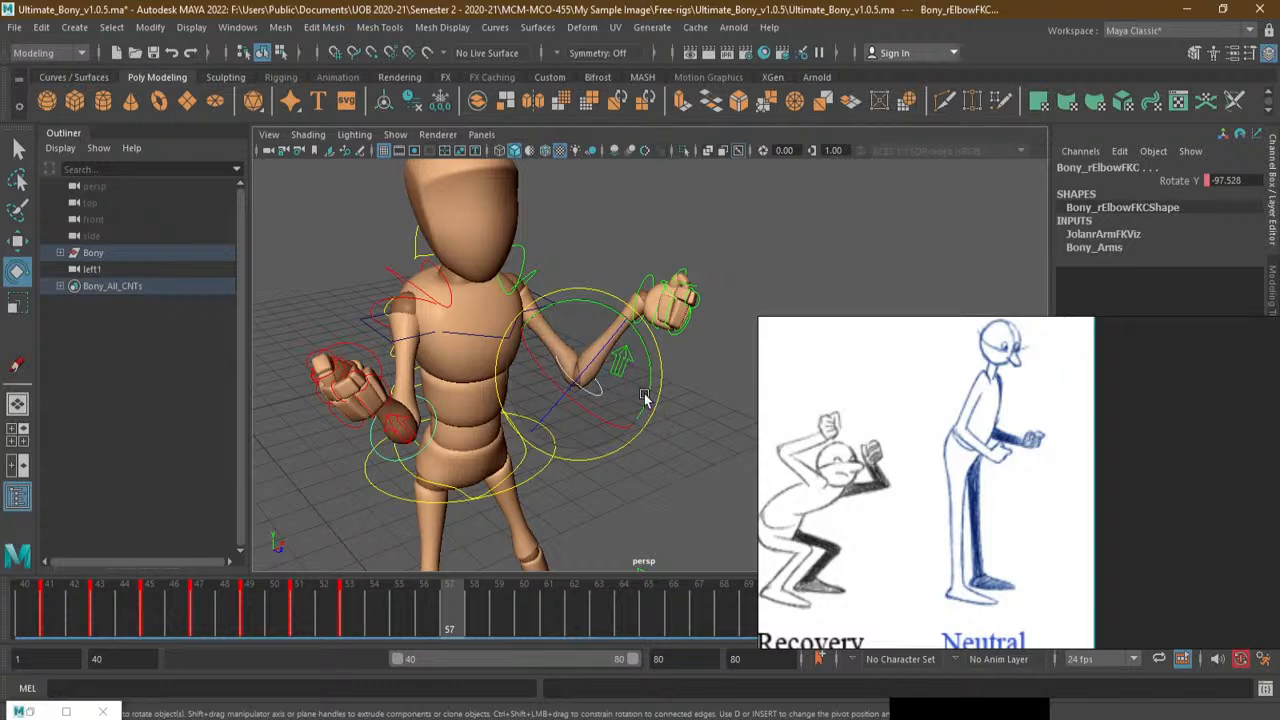
{"action": "left_click_drag", "start_coordinate": [645, 398], "coordinate": [600, 588]}
{"action": "left_click_drag", "start_coordinate": [560, 520], "coordinate": [482, 500], "text": "alt"}
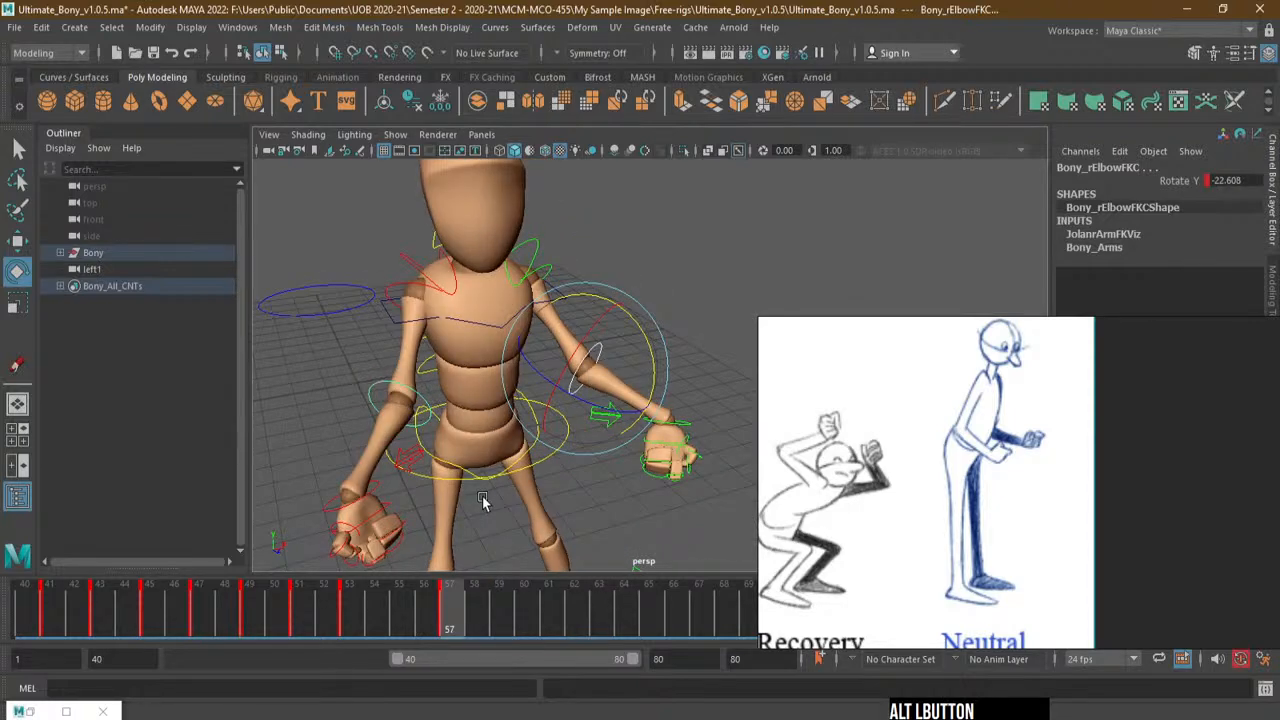
Rotate both wrist FK controls to about Rotate X 36, Y -1.2 and Z -19.5
{"action": "left_click", "coordinate": [372, 505]}
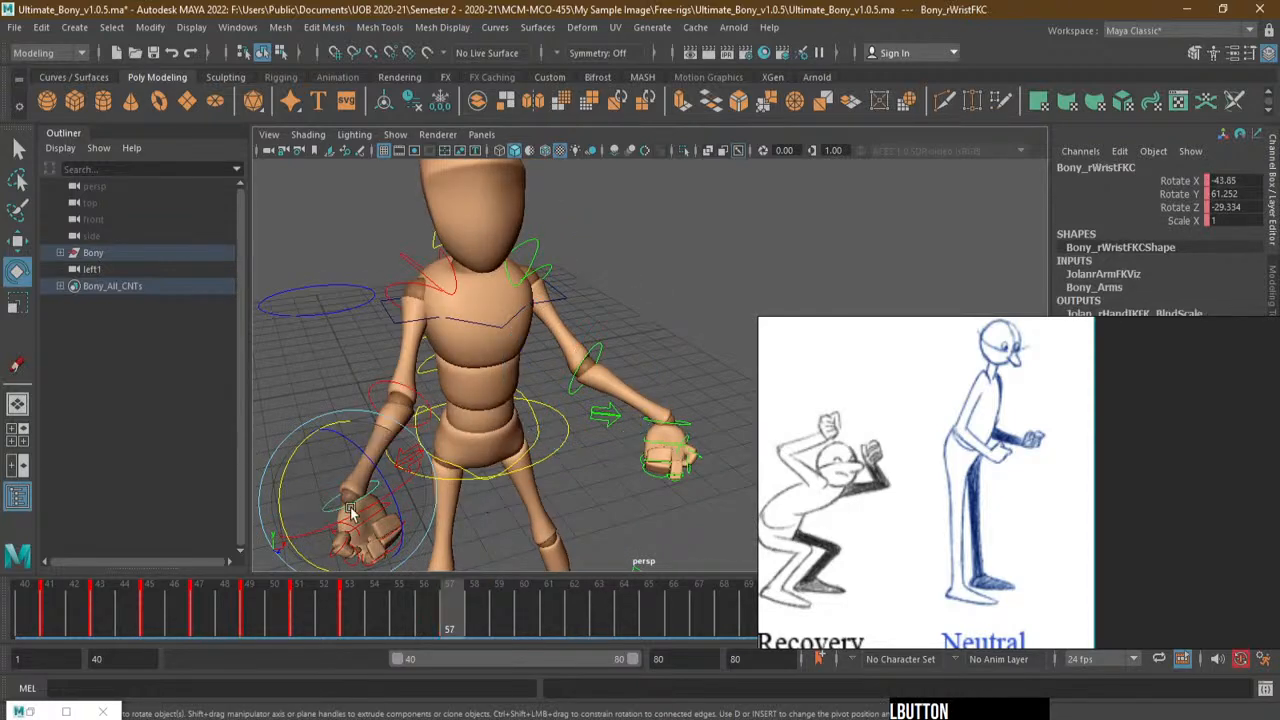
{"action": "left_click", "coordinate": [688, 430], "text": "shift"}
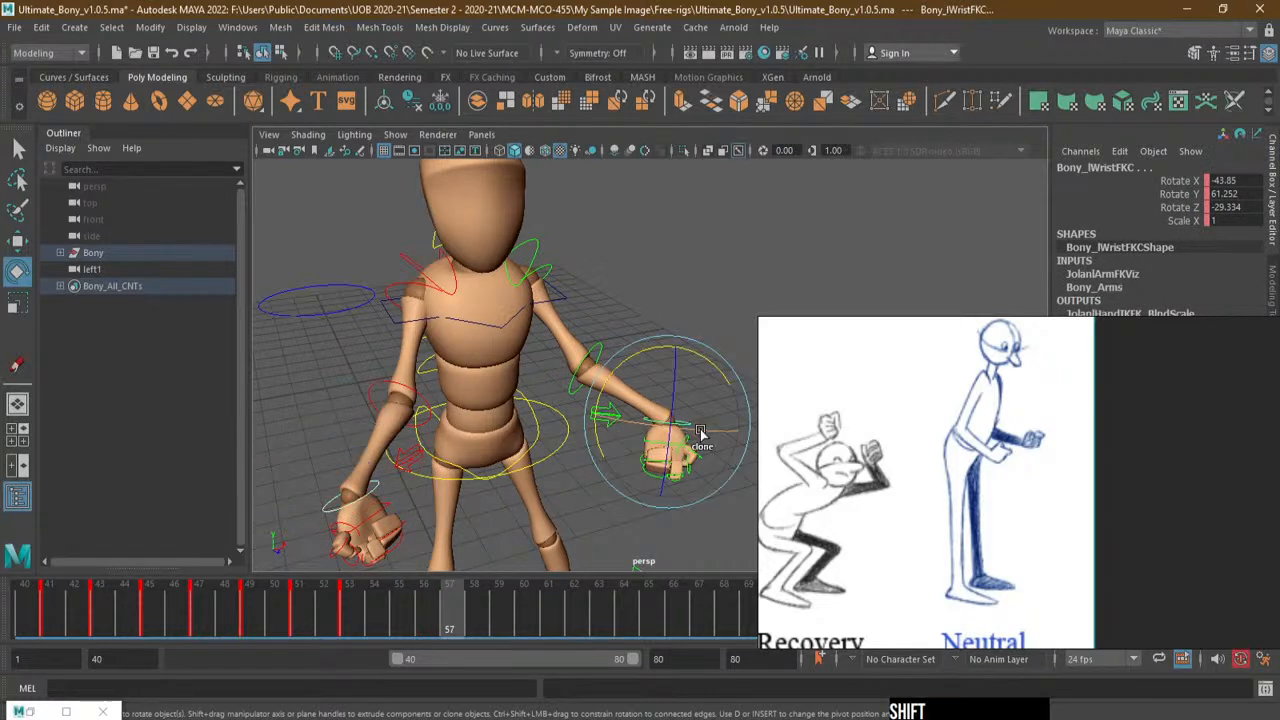
{"action": "left_click_drag", "start_coordinate": [700, 432], "coordinate": [643, 394], "text": "alt"}
{"action": "left_click_drag", "start_coordinate": [710, 360], "coordinate": [676, 346]}
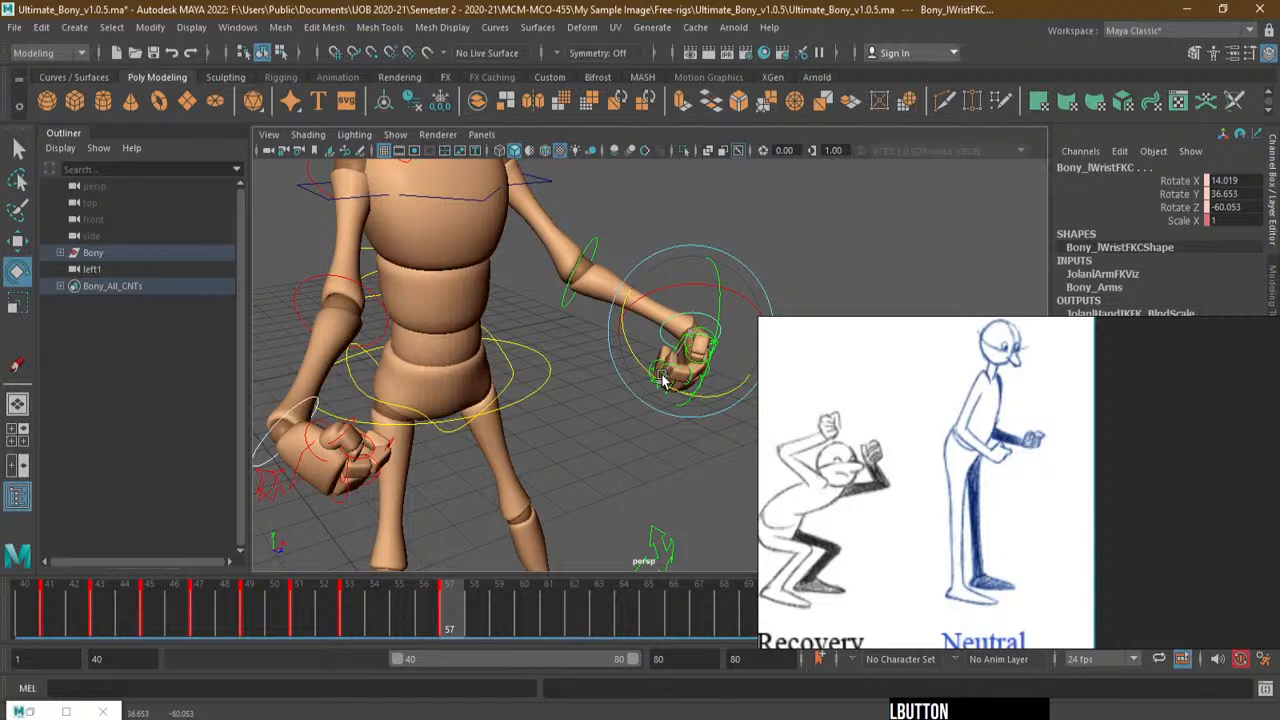
{"action": "left_click_drag", "start_coordinate": [662, 378], "coordinate": [420, 372]}
{"action": "right_click_drag", "start_coordinate": [420, 372], "coordinate": [612, 372], "text": "alt"}
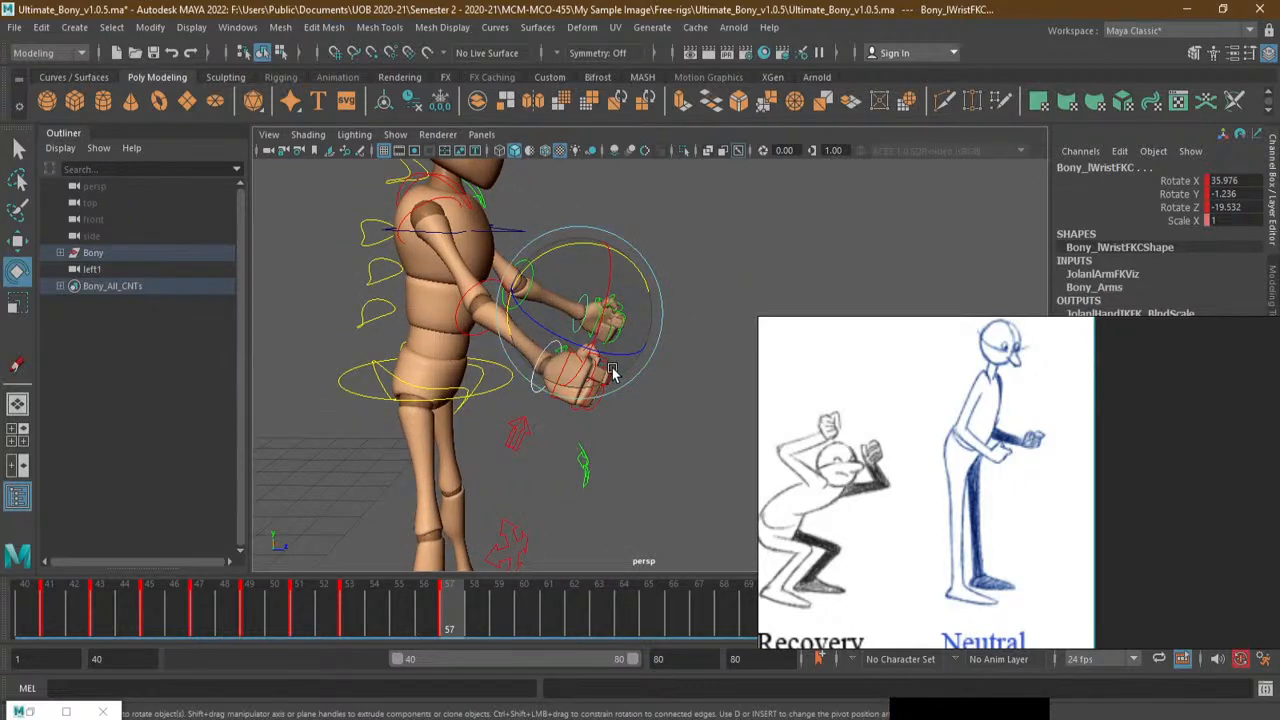
Bring both upper arms down beside the torso with the shoulder FK controls, at about Rotate X 353.2, Y -13.3 and Z -419.6
{"action": "left_click", "coordinate": [609, 206]}
{"action": "key", "text": "w"}
{"action": "middle_click_drag", "start_coordinate": [612, 208], "coordinate": [642, 288], "text": "alt"}
{"action": "right_click_drag", "start_coordinate": [642, 288], "coordinate": [686, 274], "text": "alt"}
{"action": "left_click", "coordinate": [344, 322]}
{"action": "left_click_drag", "start_coordinate": [581, 334], "coordinate": [517, 363], "text": "alt"}
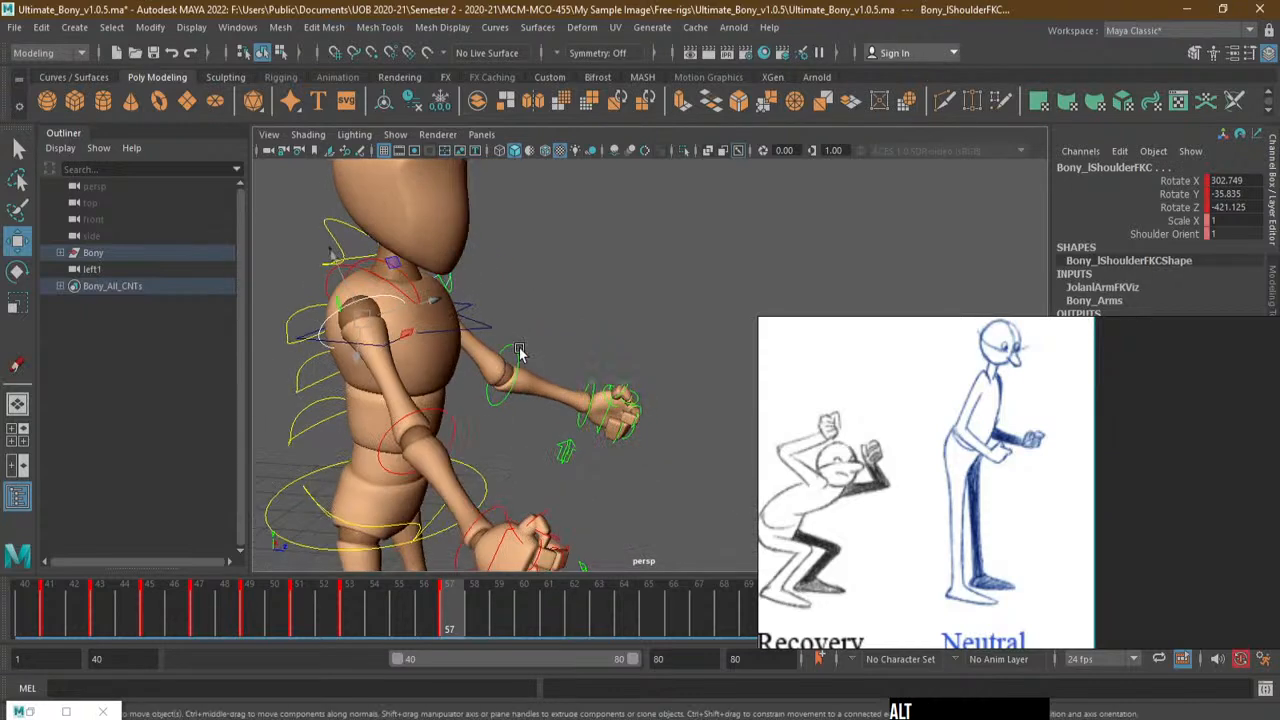
{"action": "key", "text": "e"}
{"action": "left_click", "coordinate": [484, 307]}
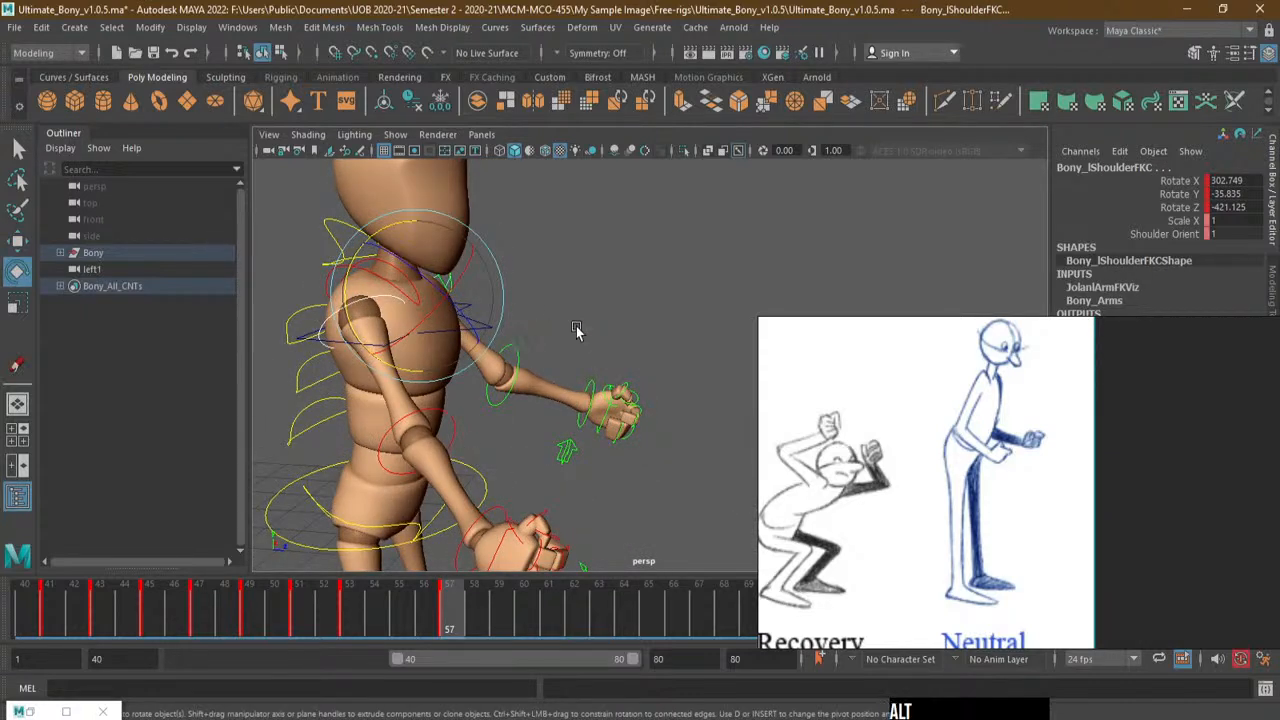
{"action": "left_click_drag", "start_coordinate": [470, 322], "coordinate": [478, 345]}
{"action": "left_click_drag", "start_coordinate": [590, 375], "coordinate": [528, 289], "text": "alt"}
Bend both elbow FK controls to a Rotate Y of about -61.6 to raise the forearms forward
{"action": "left_click_drag", "start_coordinate": [517, 363], "coordinate": [290, 372], "text": "alt"}
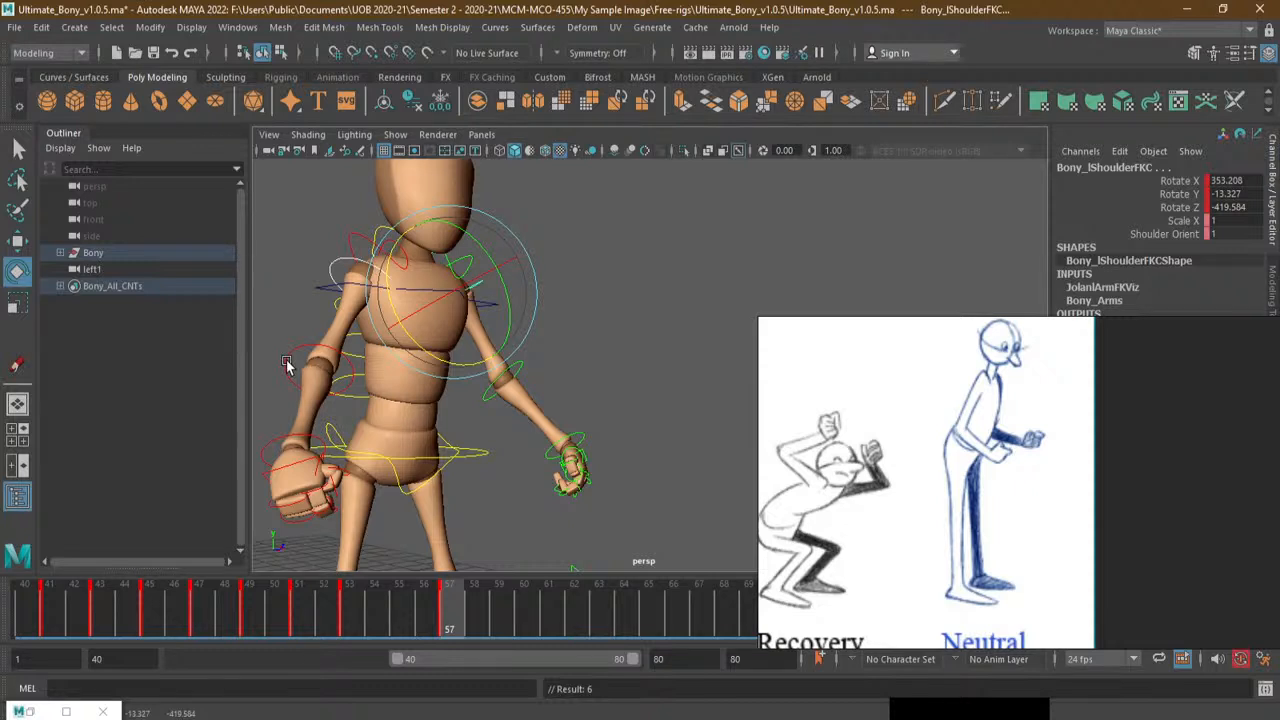
{"action": "left_click", "coordinate": [534, 363], "text": "shift"}
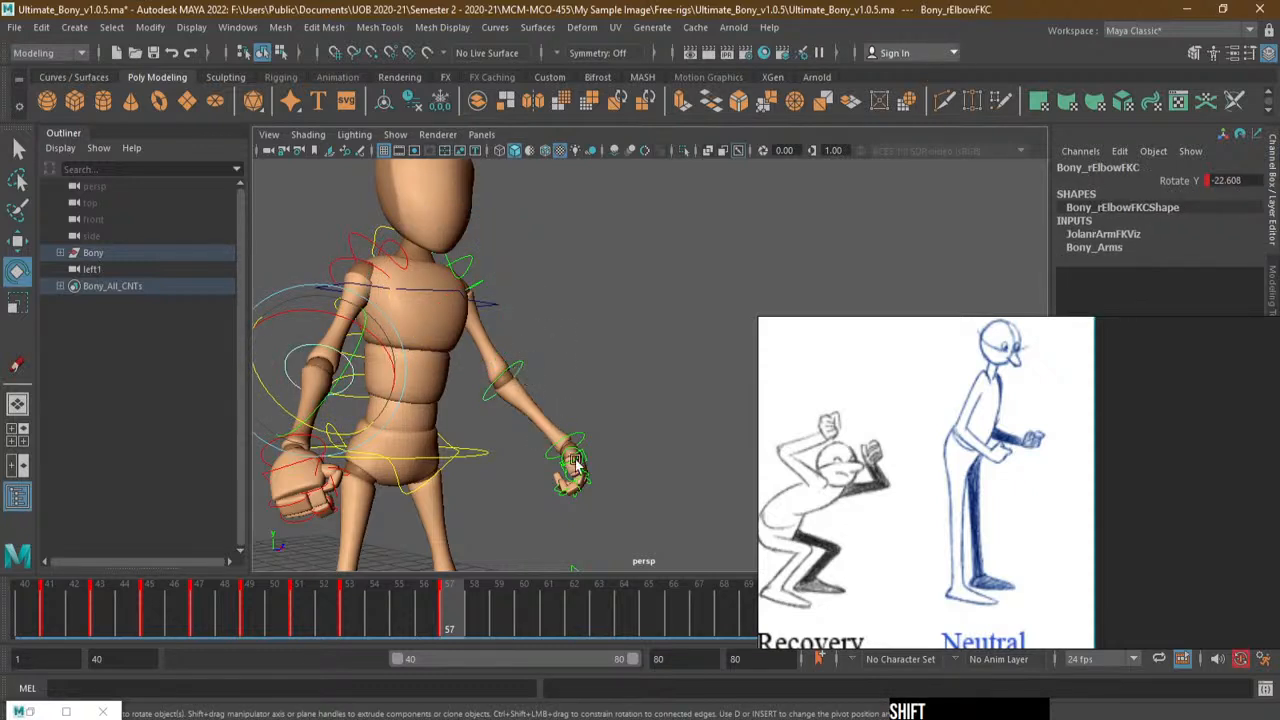
{"action": "left_click_drag", "start_coordinate": [552, 347], "coordinate": [511, 379], "text": "shift"}
{"action": "left_click_drag", "start_coordinate": [352, 375], "coordinate": [522, 444]}
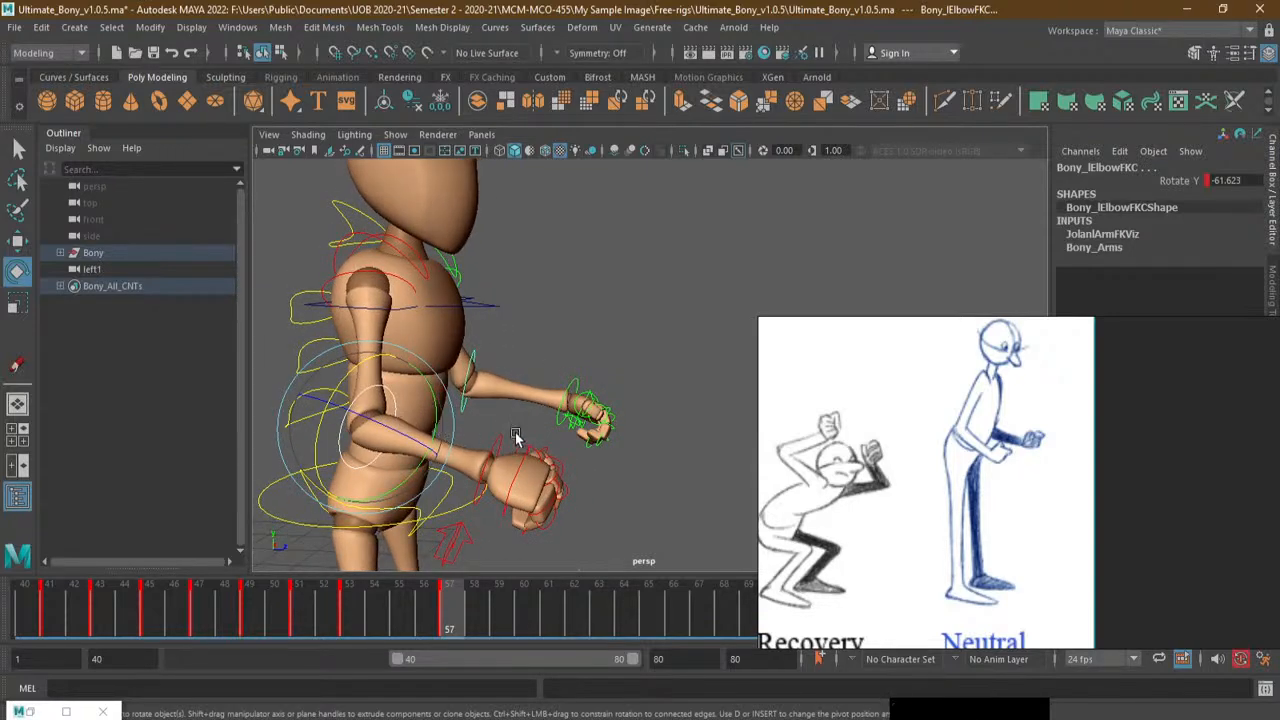
Twist both wrist FK controls to a Rotate X of about -7.2
{"action": "left_click", "coordinate": [506, 443]}
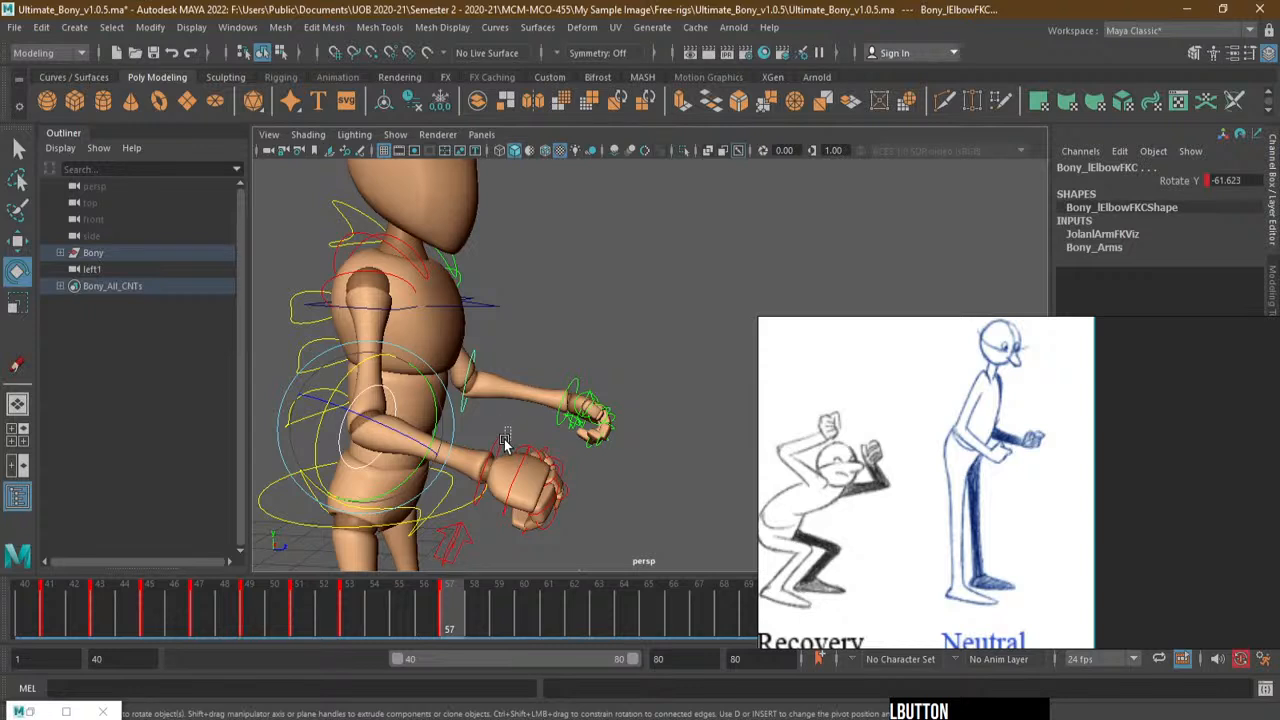
{"action": "left_click_drag", "start_coordinate": [505, 442], "coordinate": [492, 456]}
{"action": "left_click", "coordinate": [562, 408], "text": "shift"}
{"action": "mouse_move", "coordinate": [547, 411]}
{"action": "left_mouse_down"}
{"action": "mouse_move", "coordinate": [545, 427]}
{"action": "mouse_move", "coordinate": [571, 364]}
{"action": "mouse_move", "coordinate": [545, 418]}
{"action": "left_mouse_up"}
{"action": "right_click_drag", "start_coordinate": [570, 416], "coordinate": [460, 430], "text": "alt"}
{"action": "middle_click_drag", "start_coordinate": [530, 450], "coordinate": [480, 386], "text": "alt"}
{"action": "right_click_drag", "start_coordinate": [480, 400], "coordinate": [557, 394], "text": "alt"}
{"action": "middle_click_drag", "start_coordinate": [557, 394], "coordinate": [608, 438], "text": "alt"}
{"action": "right_click_drag", "start_coordinate": [523, 406], "coordinate": [627, 366], "text": "alt"}
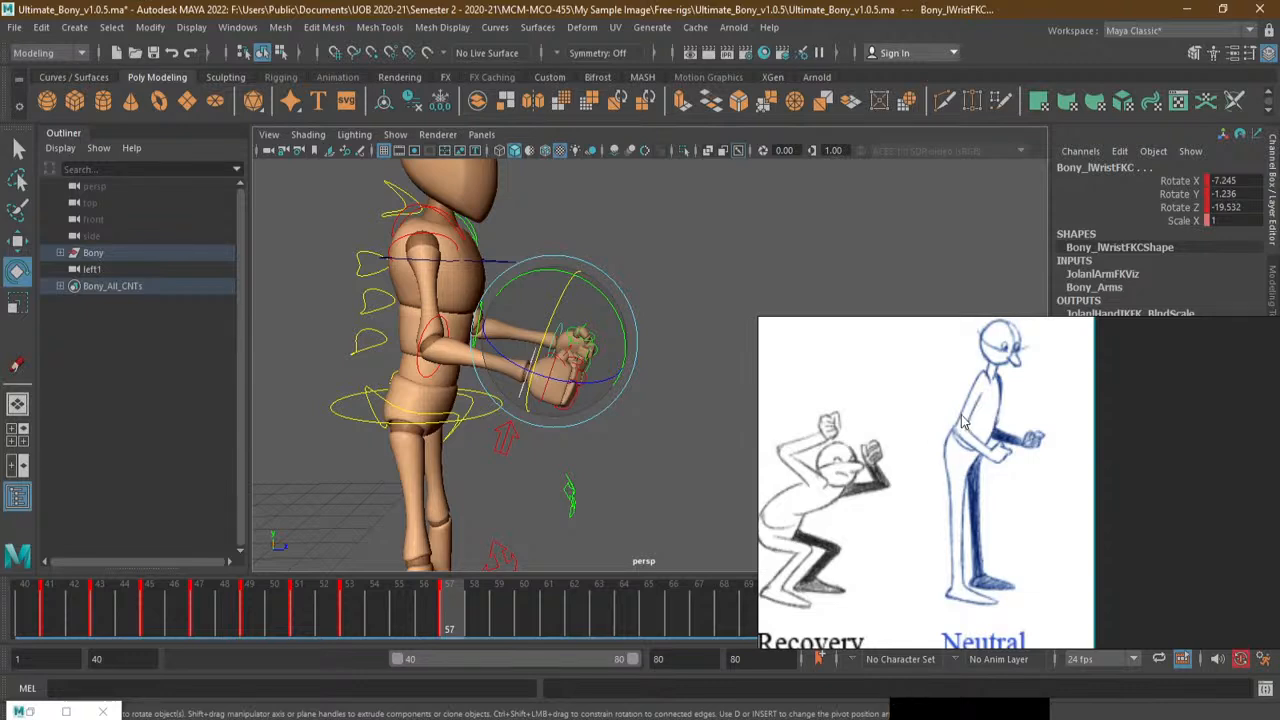
Rotate both shoulder FK controls backward so the elbows sit slightly behind the torso as in the neutral reference pose
{"action": "right_click_drag", "start_coordinate": [580, 428], "coordinate": [653, 275], "text": "alt"}
{"action": "middle_click_drag", "start_coordinate": [446, 266], "coordinate": [491, 356], "text": "alt"}
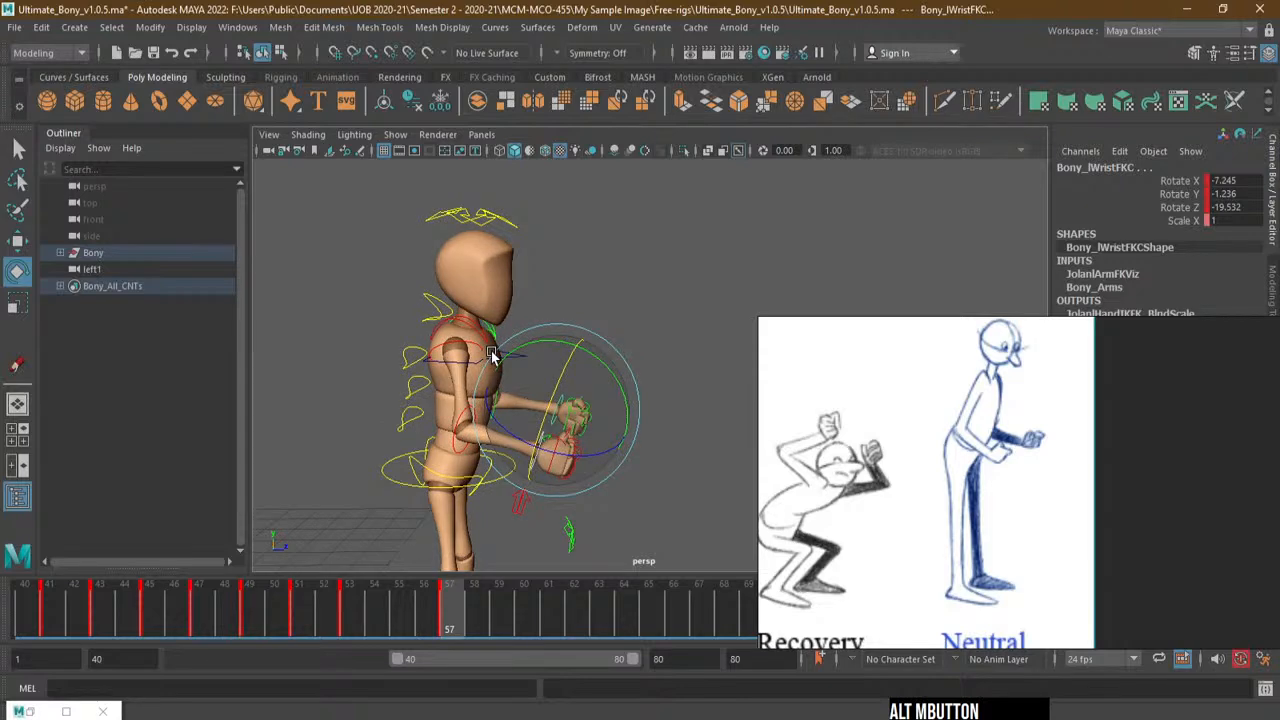
{"action": "right_click_drag", "start_coordinate": [491, 356], "coordinate": [390, 380], "text": "alt"}
{"action": "left_click", "coordinate": [398, 368]}
{"action": "left_click_drag", "start_coordinate": [634, 368], "coordinate": [466, 385], "text": "alt"}
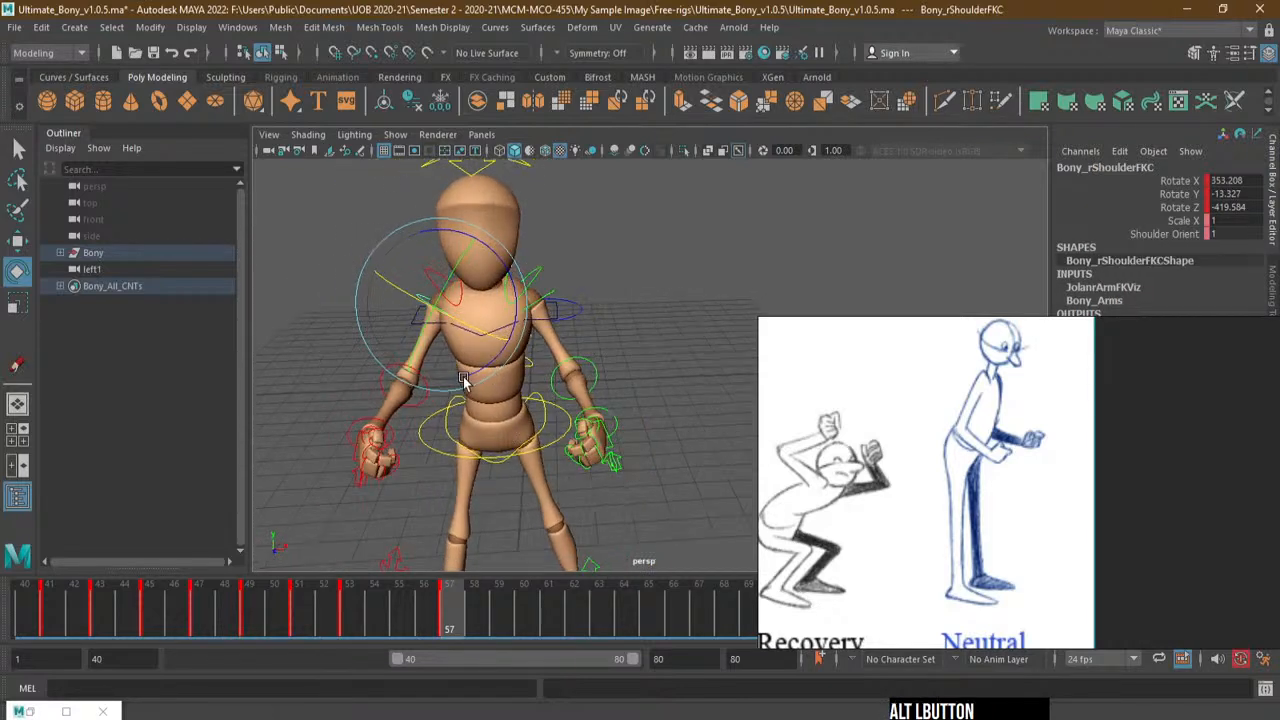
{"action": "right_click_drag", "start_coordinate": [555, 284], "coordinate": [595, 273], "text": "alt"}
{"action": "left_click", "coordinate": [531, 277], "text": "shift"}
{"action": "left_click_drag", "start_coordinate": [590, 328], "coordinate": [560, 380], "text": "alt"}
{"action": "left_click", "coordinate": [638, 428]}
Select all of the character's controls and key the full neutral pose at frame 57
{"action": "right_click_drag", "start_coordinate": [638, 428], "coordinate": [582, 463], "text": "alt"}
{"action": "middle_click_drag", "start_coordinate": [582, 463], "coordinate": [548, 410], "text": "alt"}
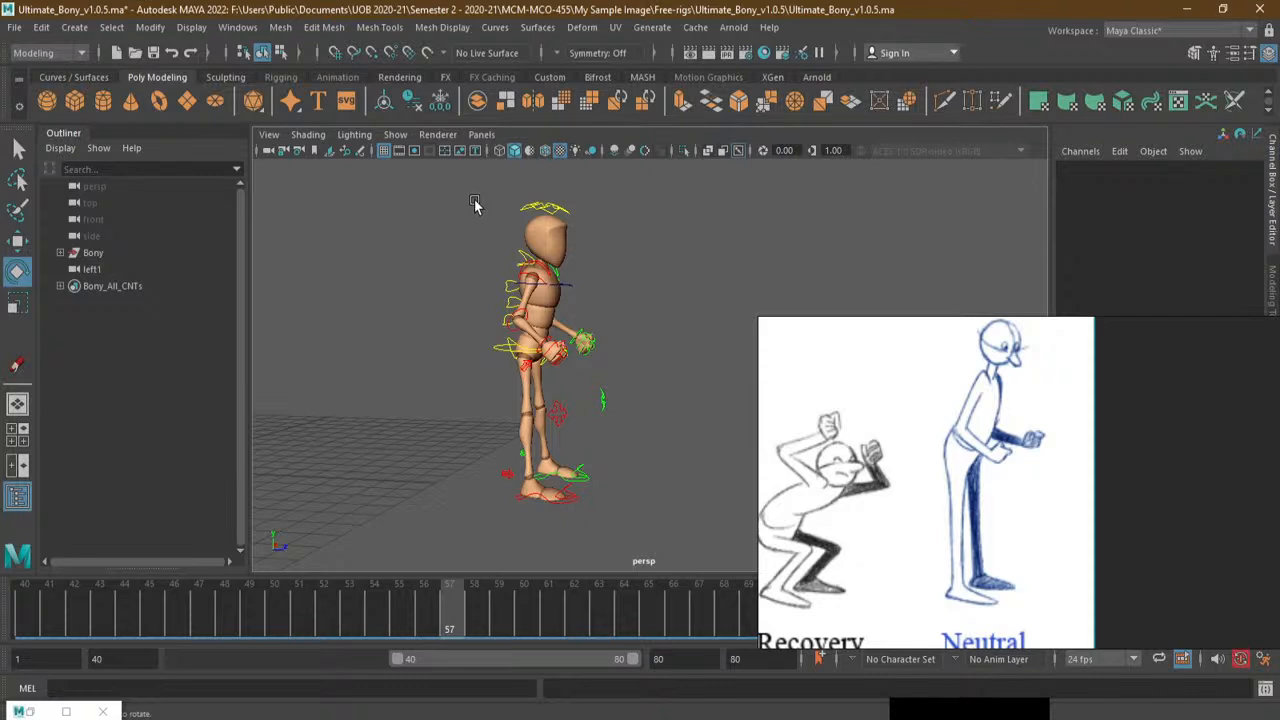
{"action": "left_click_drag", "start_coordinate": [475, 200], "coordinate": [664, 551]}
{"action": "key", "text": "s"}
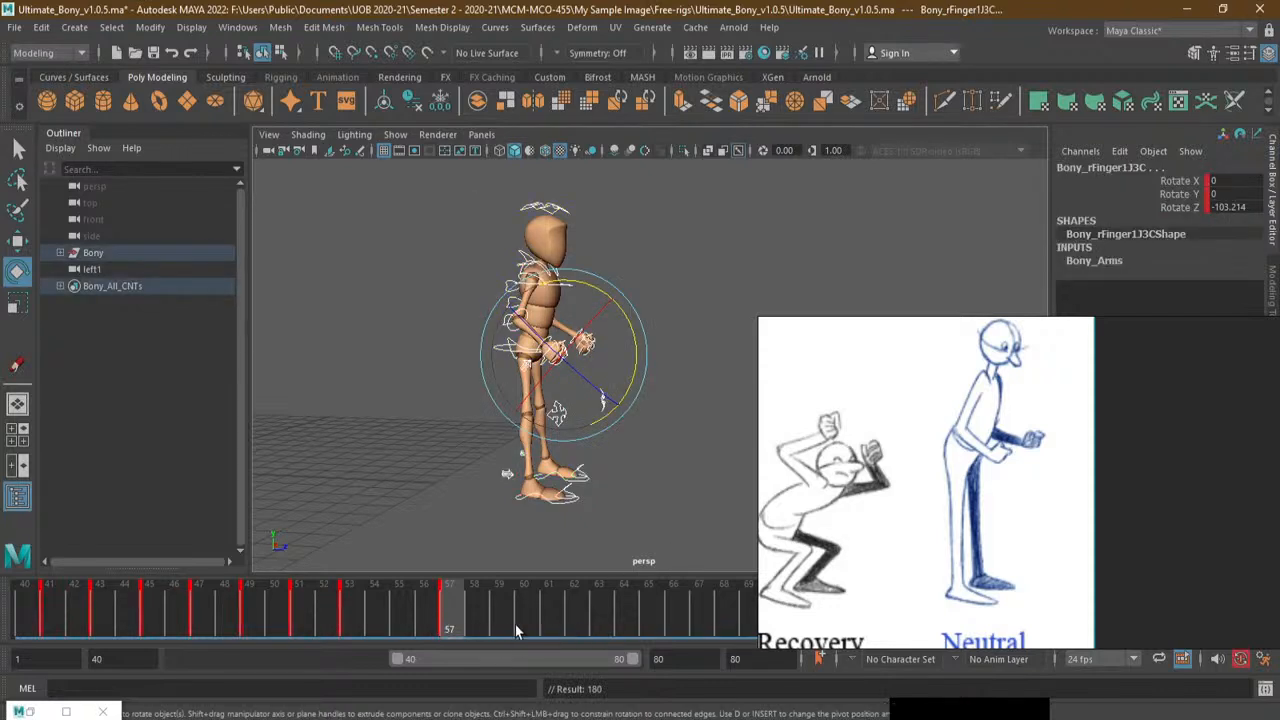
Put away the pose reference image, keeping all of the character's controls selected
{"action": "right_click", "coordinate": [1030, 425]}
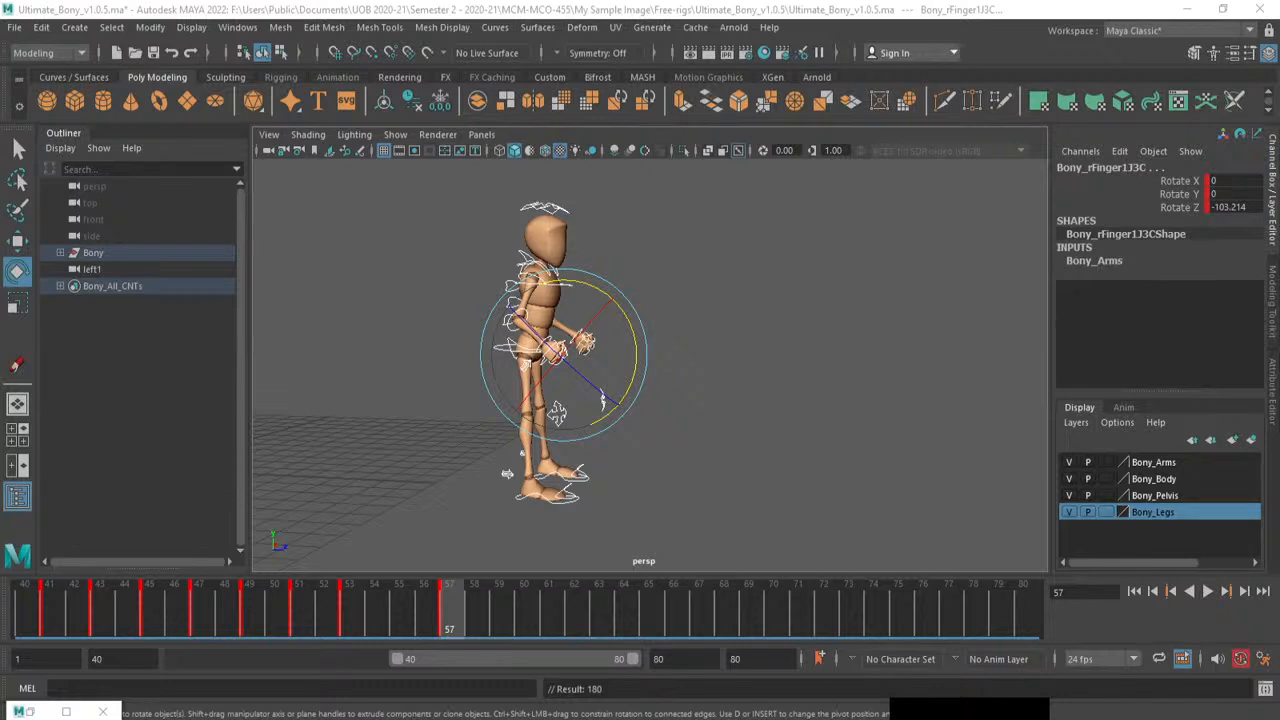
{"action": "left_click", "coordinate": [343, 477]}
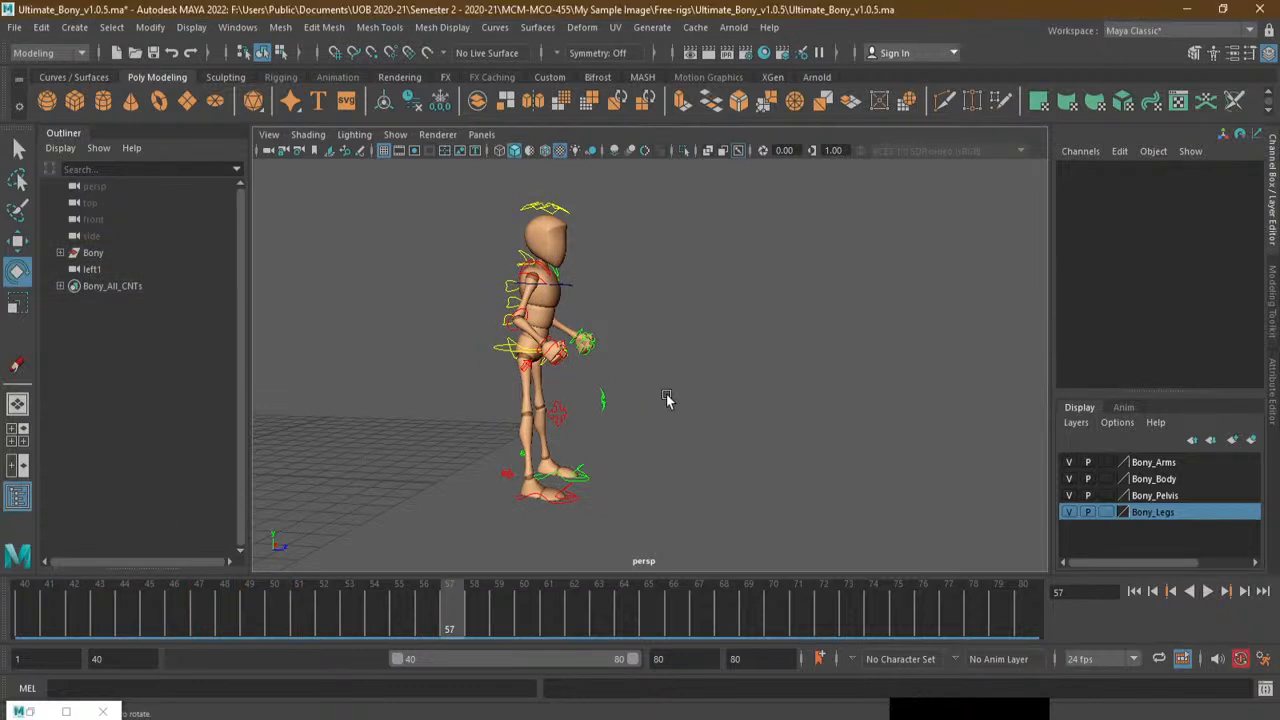
{"action": "left_click", "coordinate": [603, 400]}
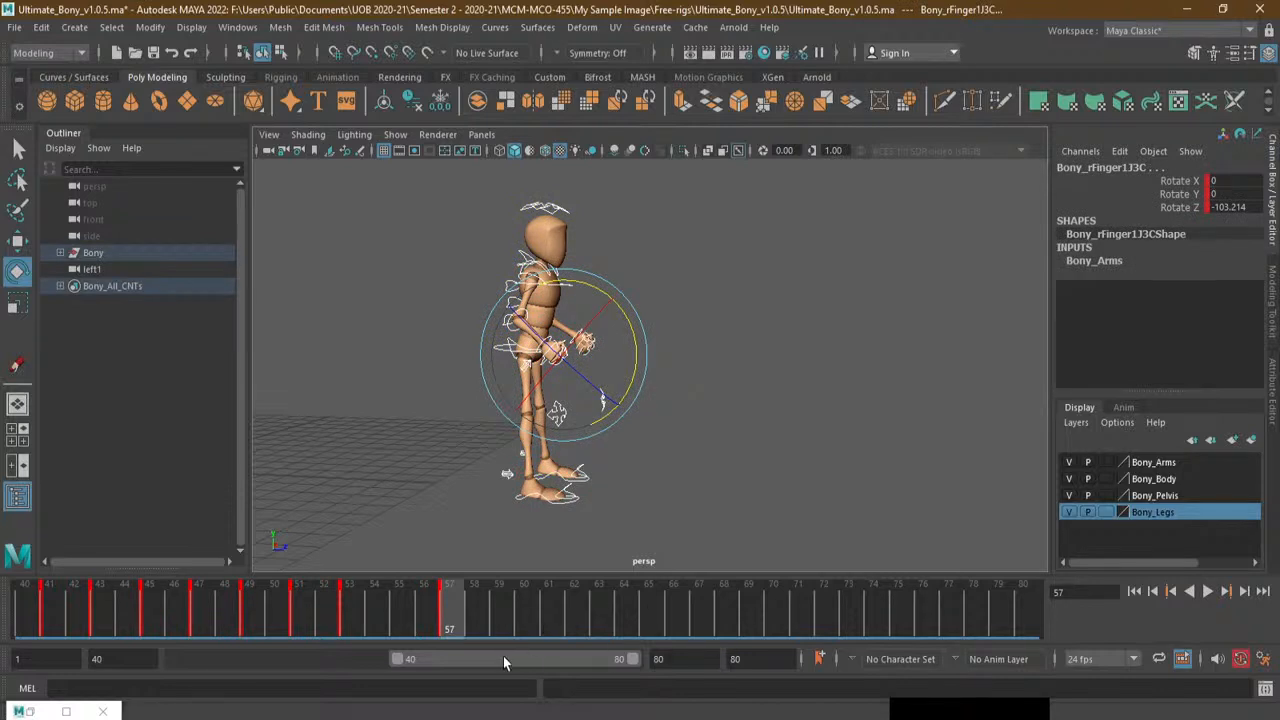
Set the playback range to start at frame 1 and end at frame 60
{"action": "double_click", "coordinate": [100, 659]}
{"action": "type", "text": "1"}
{"action": "key", "text": "Tab"}
{"action": "type", "text": "6"}
{"action": "left_click", "coordinate": [685, 664]}
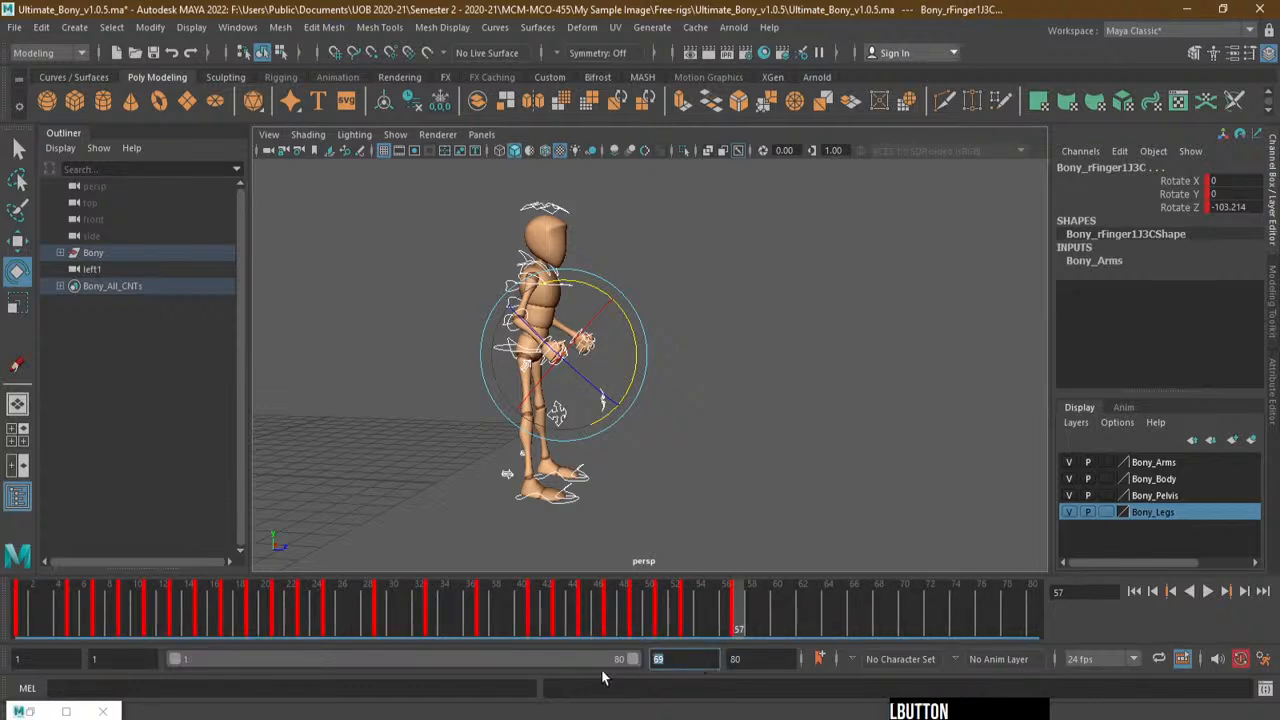
{"action": "type", "text": "60"}
{"action": "key", "text": "Return"}
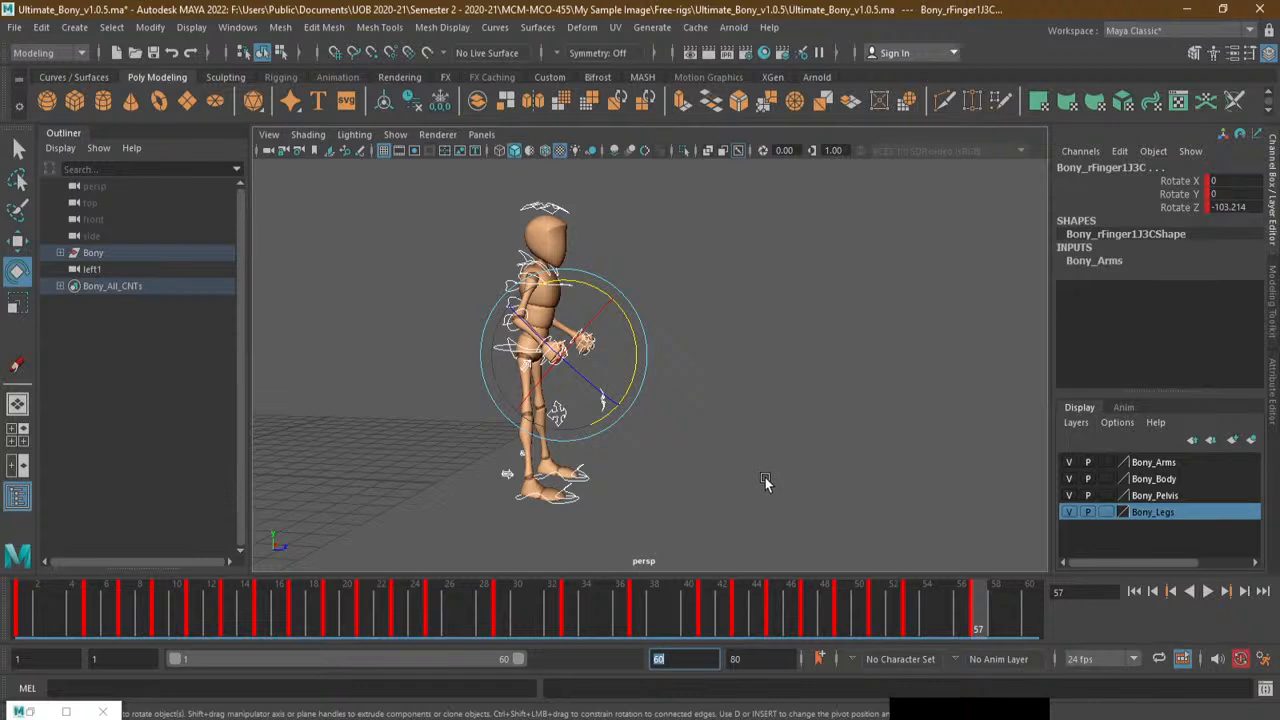
Select all of the character's controls at frame 1 and set their Graph Editor curves to step tangents
{"action": "right_click_drag", "start_coordinate": [765, 480], "coordinate": [574, 493], "text": "alt"}
{"action": "mouse_move", "coordinate": [454, 184]}
{"action": "left_mouse_down"}
{"action": "mouse_move", "coordinate": [549, 272]}
{"action": "mouse_move", "coordinate": [757, 520]}
{"action": "left_mouse_up"}
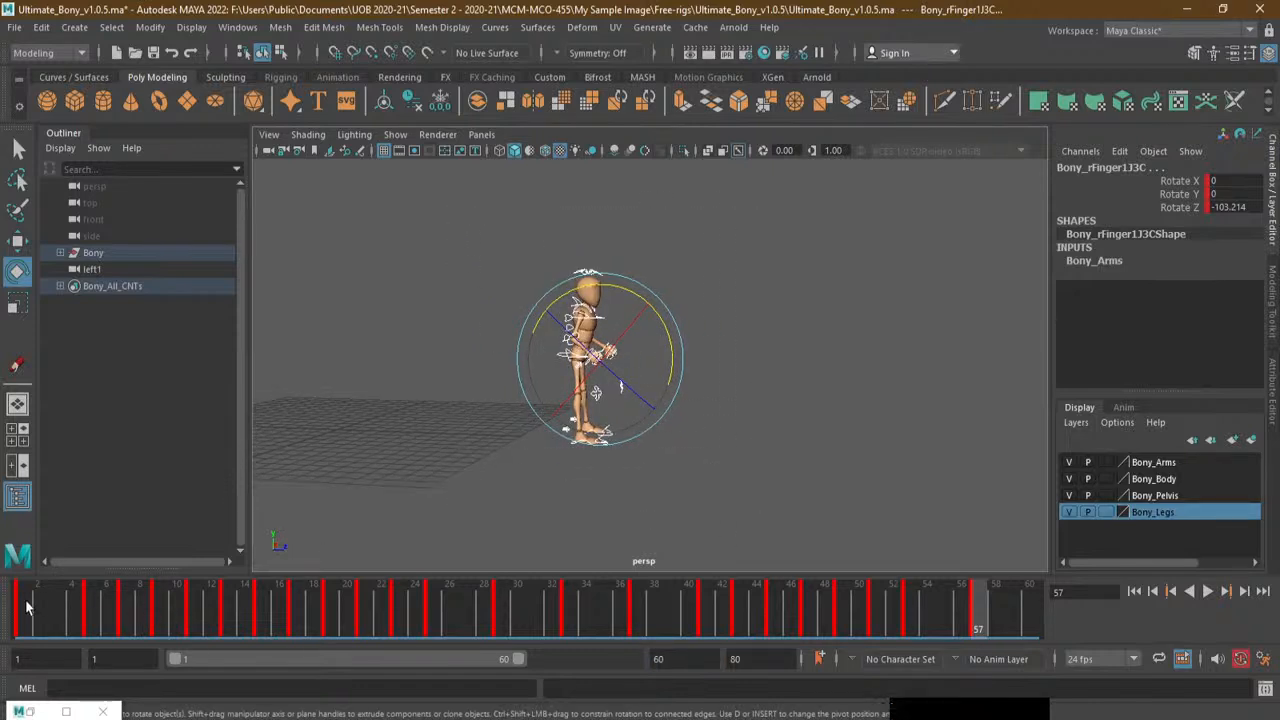
{"action": "left_click_drag", "start_coordinate": [32, 606], "coordinate": [22, 606]}
{"action": "middle_click_drag", "start_coordinate": [679, 407], "coordinate": [737, 316], "text": "alt"}
{"action": "left_click", "coordinate": [32, 711]}
{"action": "left_click_drag", "start_coordinate": [874, 108], "coordinate": [881, 92]}
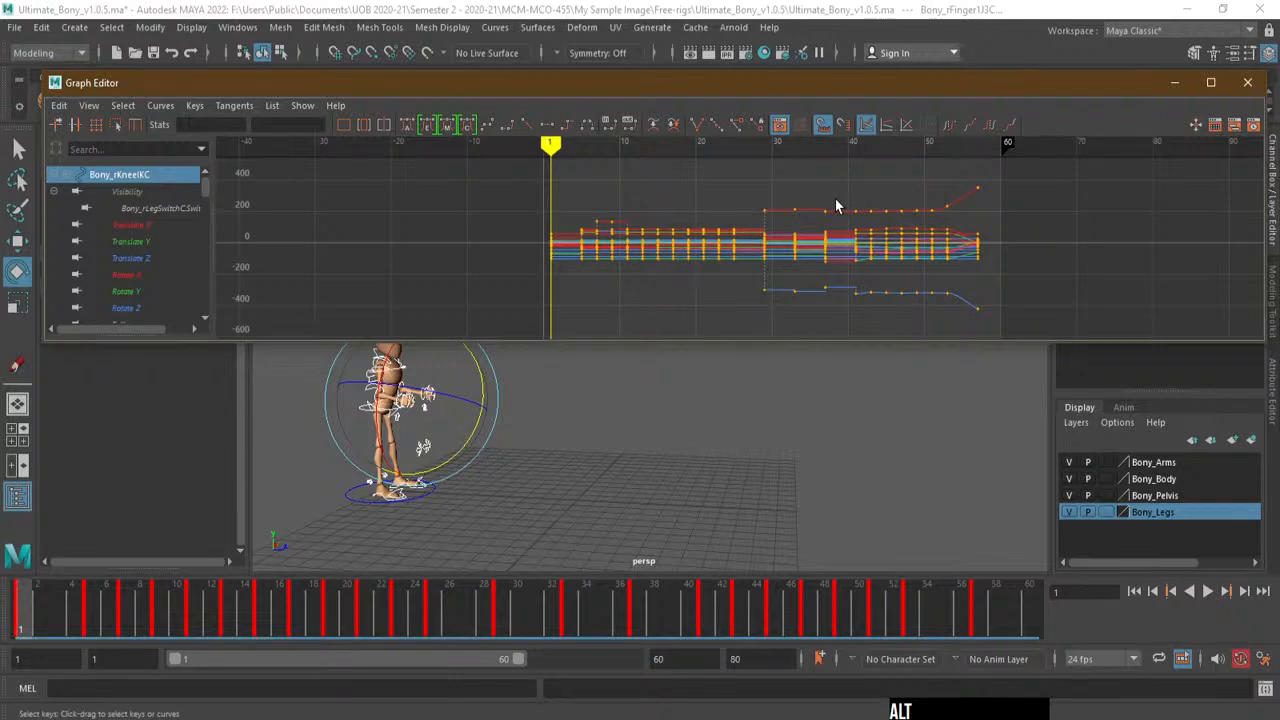
{"action": "left_click", "coordinate": [566, 127]}
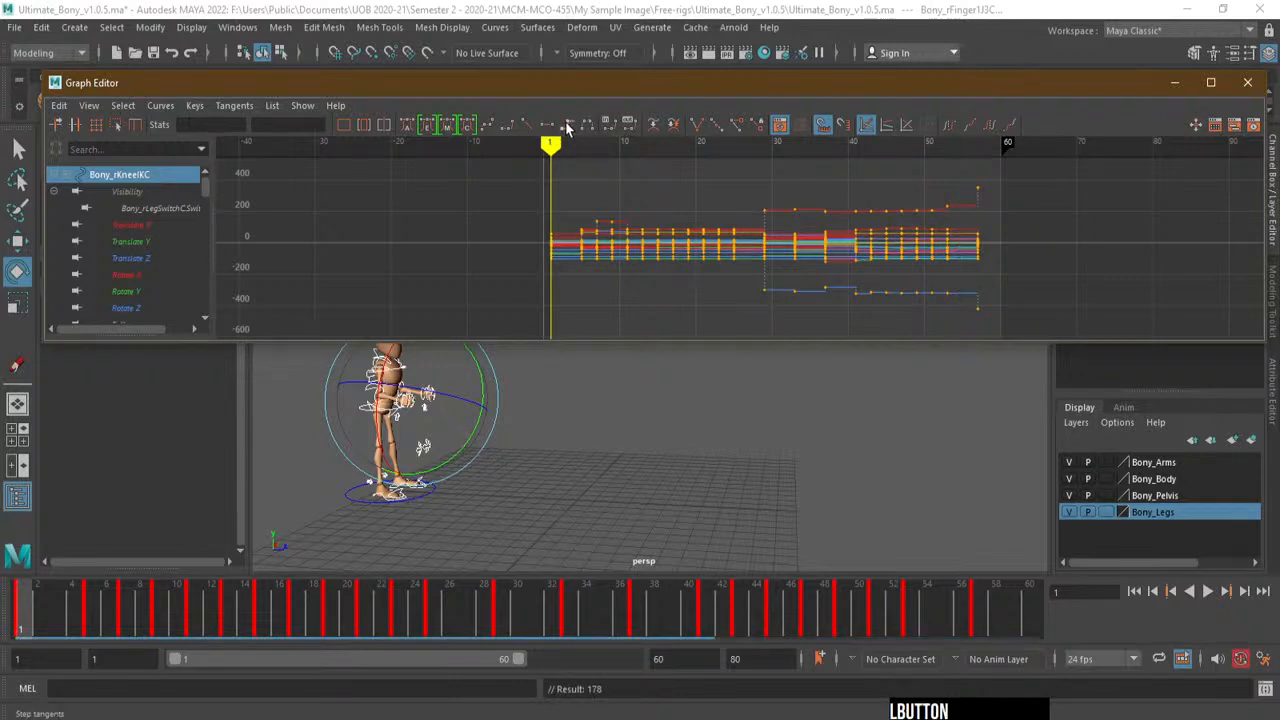
Scrub and play the stepped jump animation from frame 1 to review its key poses
{"action": "mouse_move", "coordinate": [27, 632]}
{"action": "left_mouse_down"}
{"action": "mouse_move", "coordinate": [114, 609]}
{"action": "mouse_move", "coordinate": [1035, 610]}
{"action": "mouse_move", "coordinate": [948, 626]}
{"action": "mouse_move", "coordinate": [976, 625]}
{"action": "left_mouse_up"}
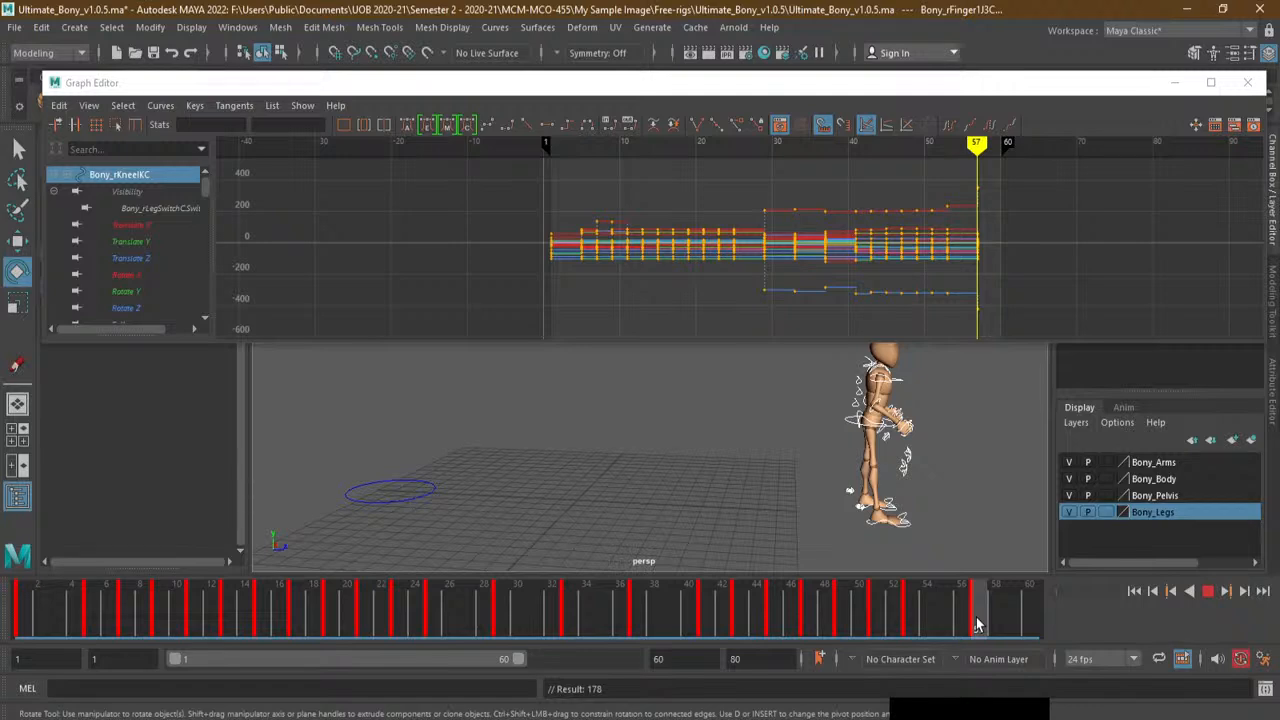
{"action": "left_click", "coordinate": [1175, 83]}
{"action": "left_click", "coordinate": [726, 337]}
{"action": "left_click_drag", "start_coordinate": [726, 340], "coordinate": [706, 403], "text": "alt"}
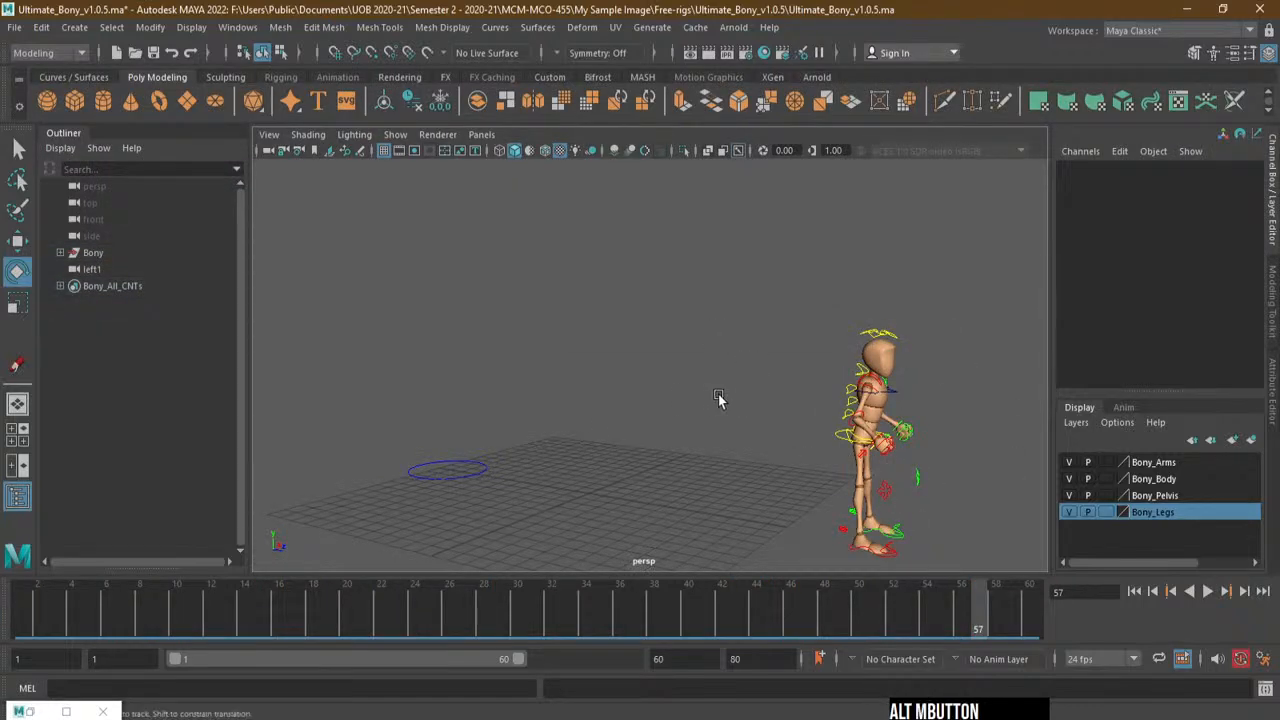
{"action": "middle_click_drag", "start_coordinate": [718, 398], "coordinate": [710, 376], "text": "alt"}
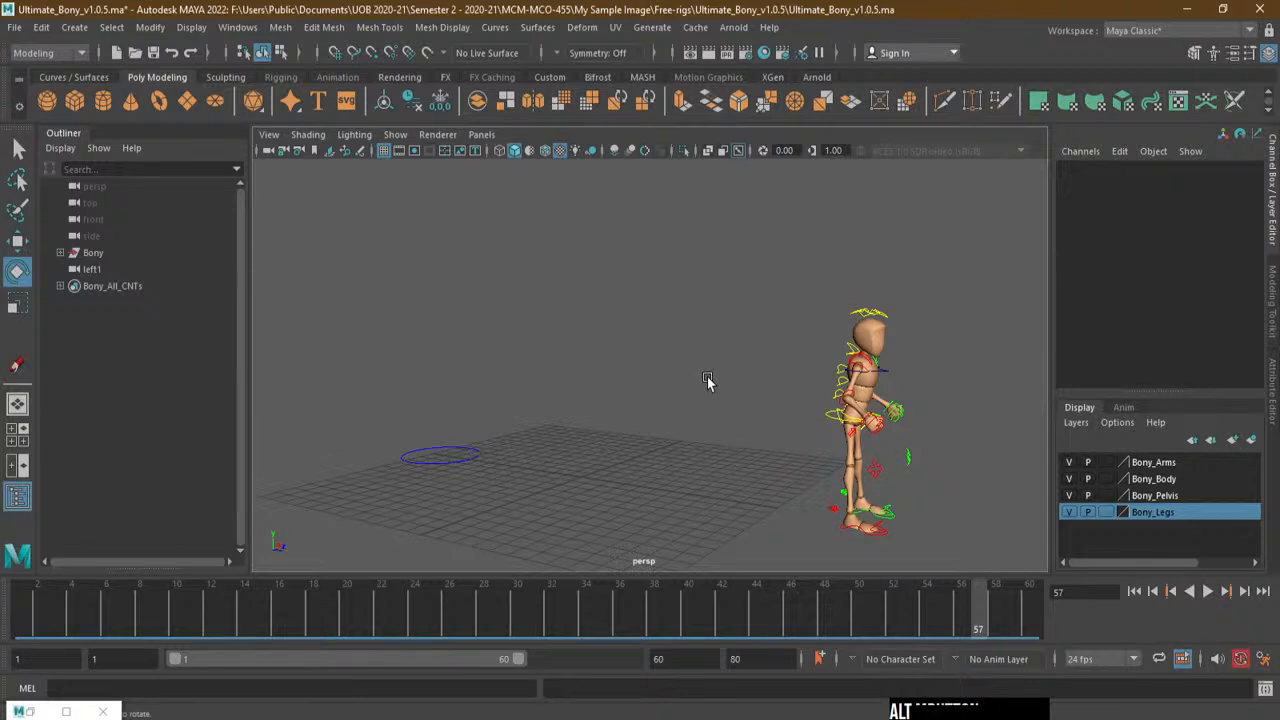
{"action": "left_click", "coordinate": [1134, 591]}
{"action": "left_click", "coordinate": [1208, 591]}
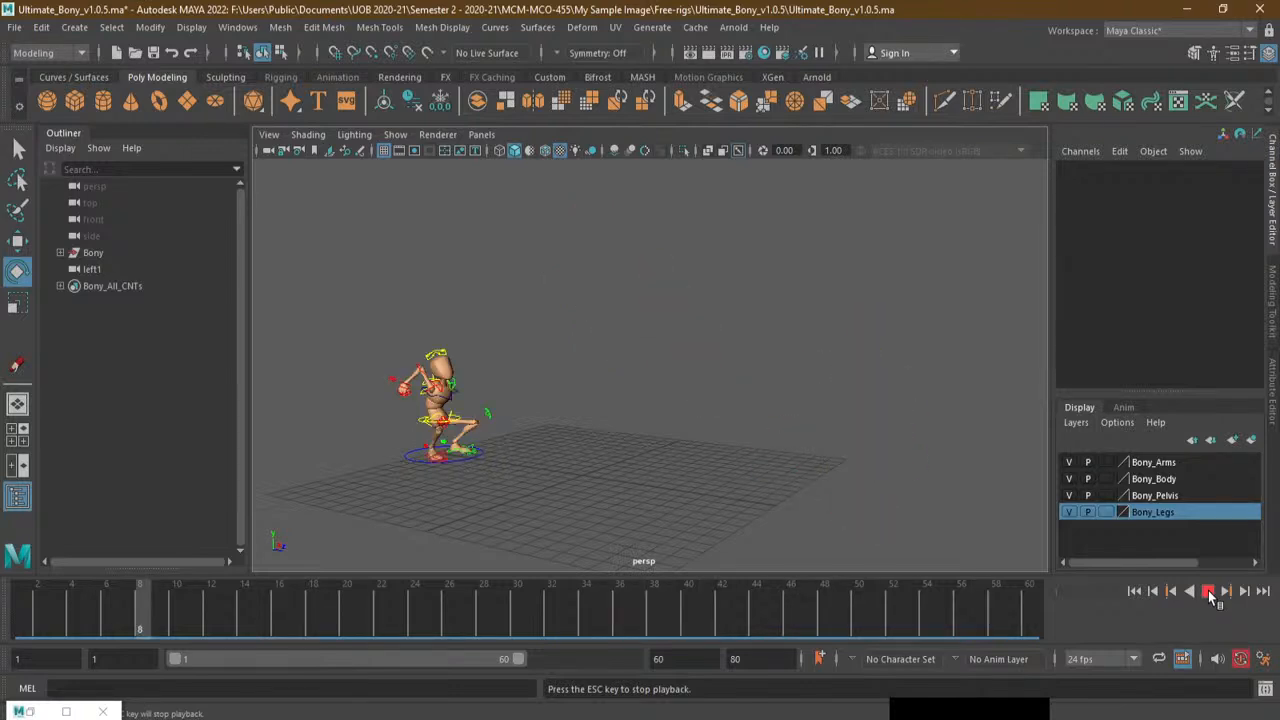
{"action": "left_click", "coordinate": [1208, 590]}
{"action": "left_click_drag", "start_coordinate": [408, 614], "coordinate": [37, 630]}
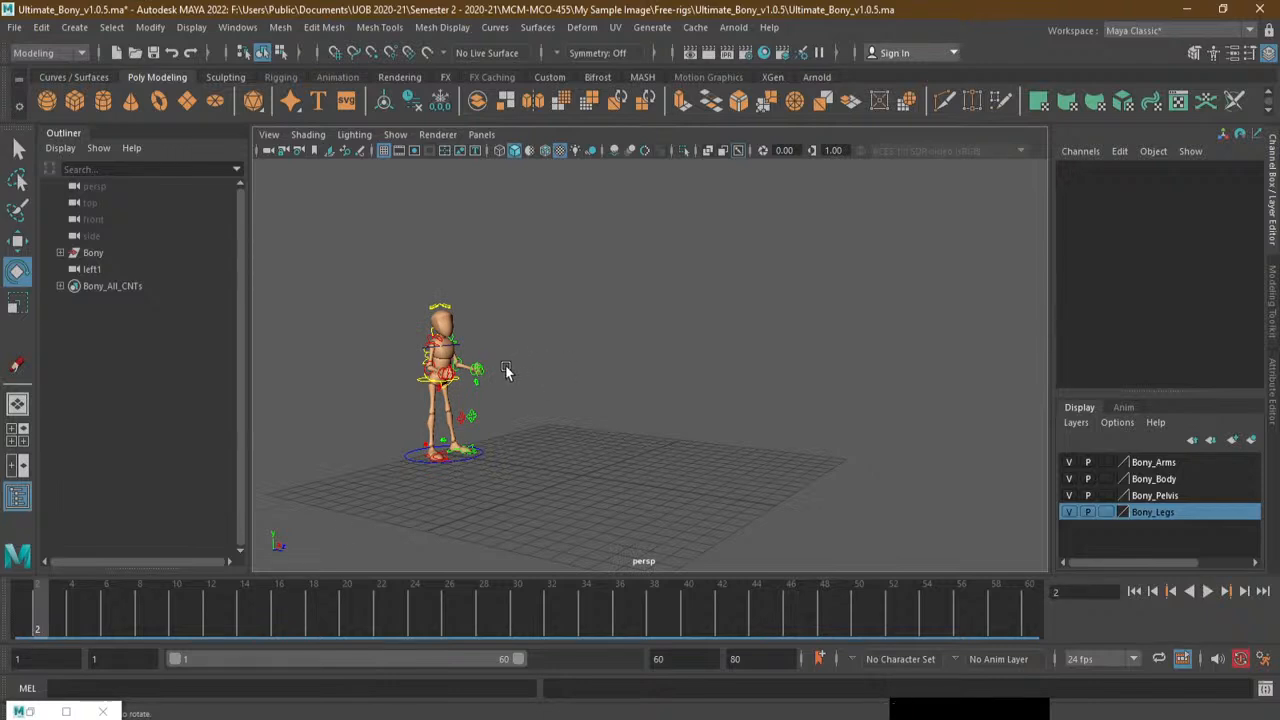
Select all of the character's controls and try to take the foot and main controls out of the selection
{"action": "left_click", "coordinate": [18, 148]}
{"action": "left_click_drag", "start_coordinate": [334, 240], "coordinate": [585, 533]}
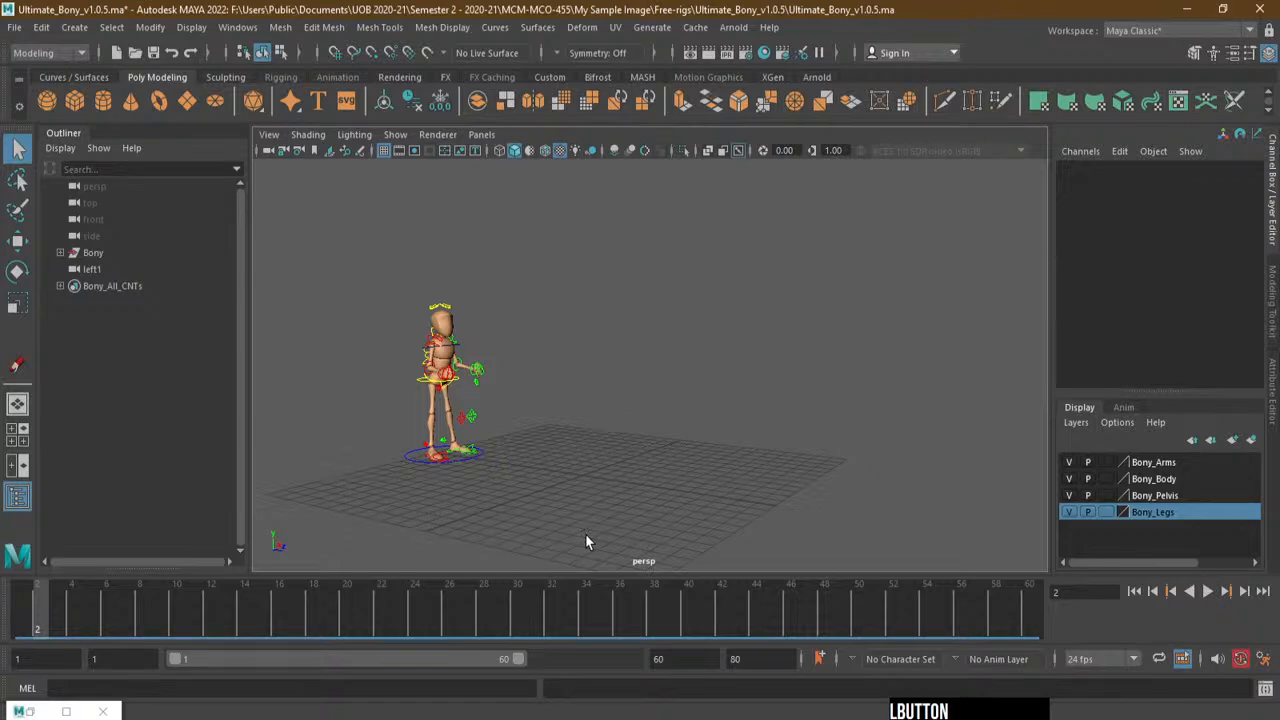
{"action": "right_click_drag", "start_coordinate": [432, 428], "coordinate": [500, 425], "text": "alt"}
{"action": "middle_click_drag", "start_coordinate": [340, 414], "coordinate": [480, 394], "text": "alt"}
{"action": "right_click_drag", "start_coordinate": [480, 394], "coordinate": [652, 417], "text": "alt"}
{"action": "middle_click_drag", "start_coordinate": [495, 450], "coordinate": [538, 420], "text": "alt"}
{"action": "right_click_drag", "start_coordinate": [538, 420], "coordinate": [688, 401], "text": "alt"}
{"action": "middle_click_drag", "start_coordinate": [688, 401], "coordinate": [721, 378], "text": "alt"}
{"action": "right_click_drag", "start_coordinate": [721, 378], "coordinate": [754, 375], "text": "alt"}
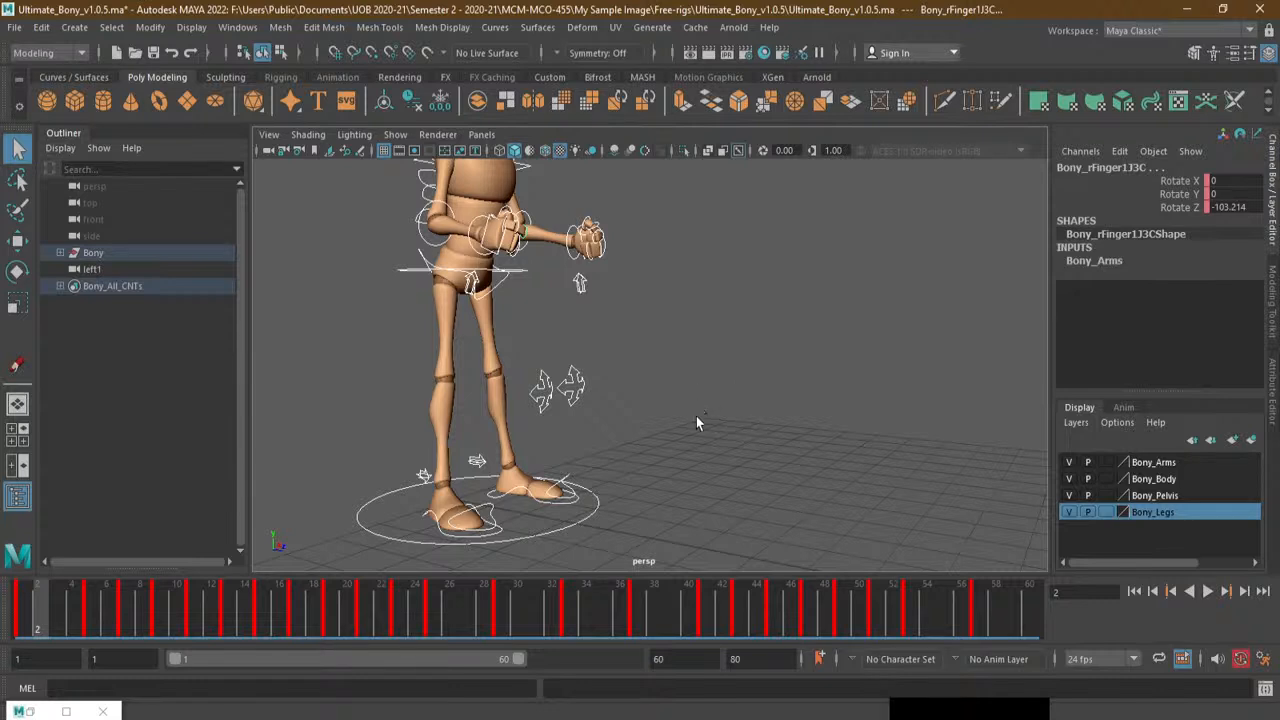
{"action": "left_click_drag", "start_coordinate": [694, 408], "coordinate": [677, 486], "text": "alt"}
{"action": "left_click_drag", "start_coordinate": [528, 432], "coordinate": [630, 405], "text": "alt"}
{"action": "middle_click_drag", "start_coordinate": [764, 397], "coordinate": [807, 399], "text": "alt"}
{"action": "right_click_drag", "start_coordinate": [738, 370], "coordinate": [795, 374], "text": "alt"}
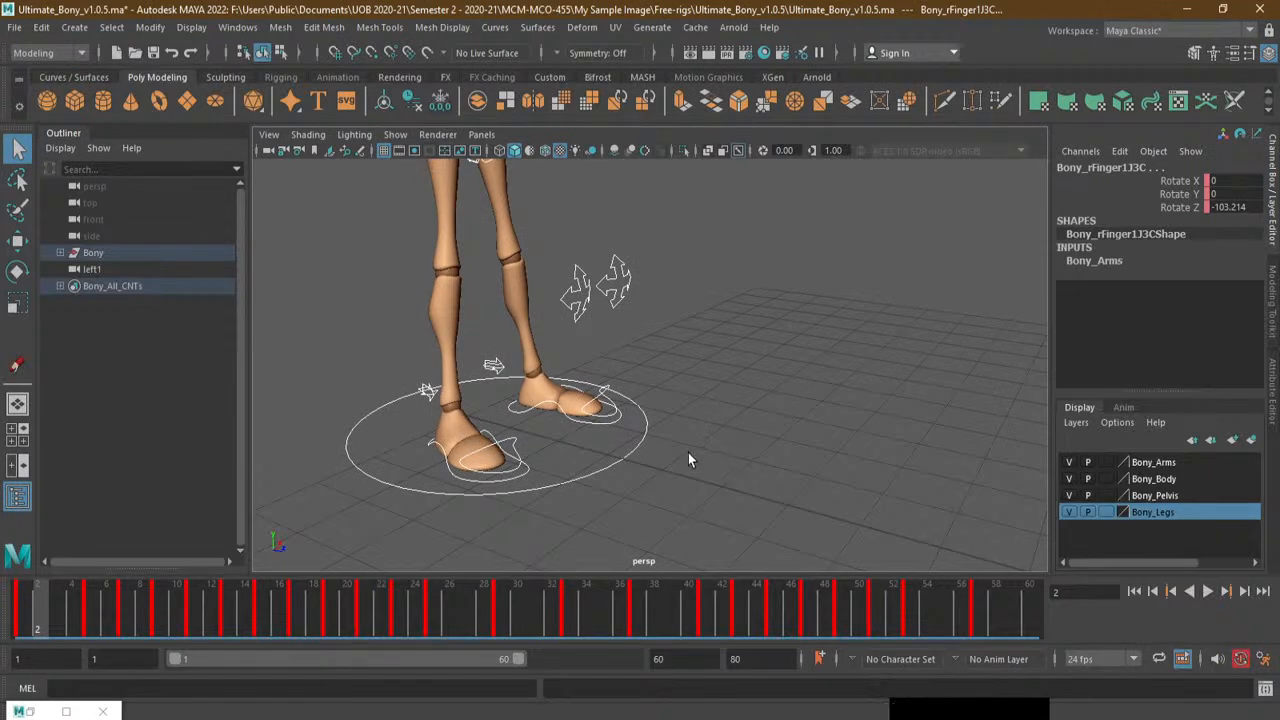
{"action": "left_click_drag", "start_coordinate": [591, 528], "coordinate": [513, 456], "text": "ctrl+shift"}
{"action": "left_click_drag", "start_coordinate": [627, 526], "coordinate": [583, 470], "text": "ctrl+shift"}
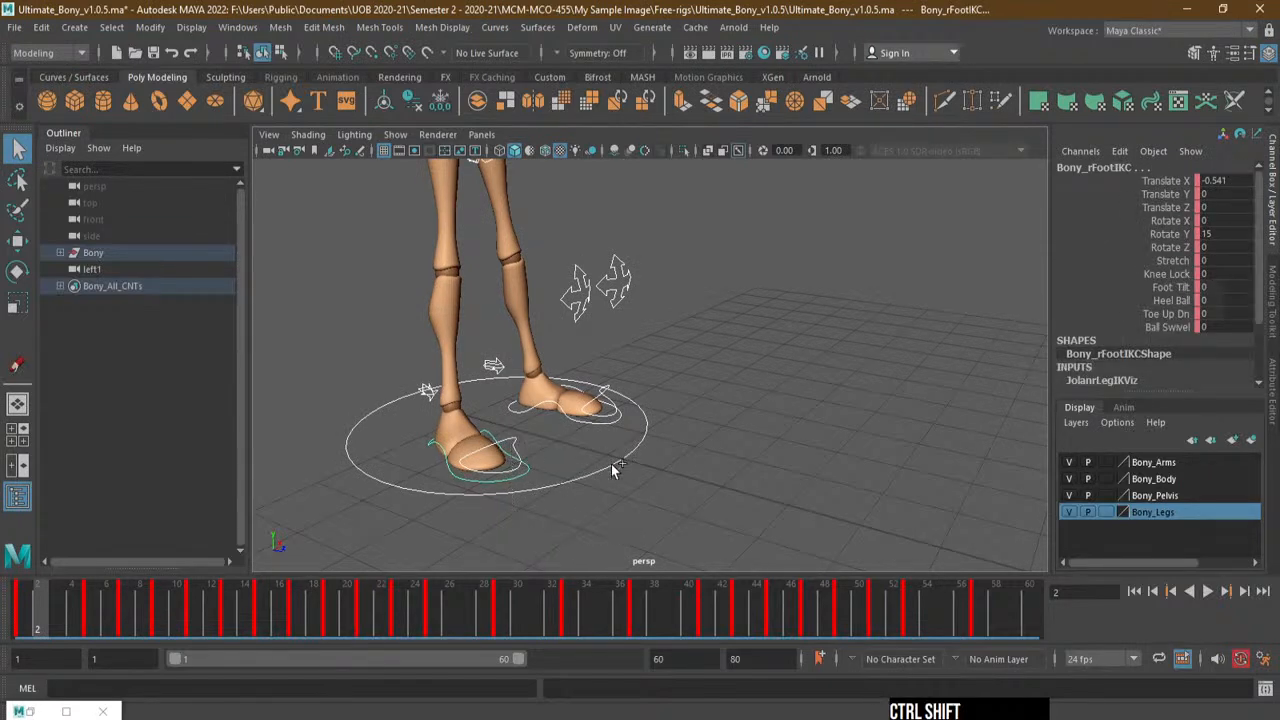
{"action": "left_click", "coordinate": [627, 438], "text": "ctrl+shift"}
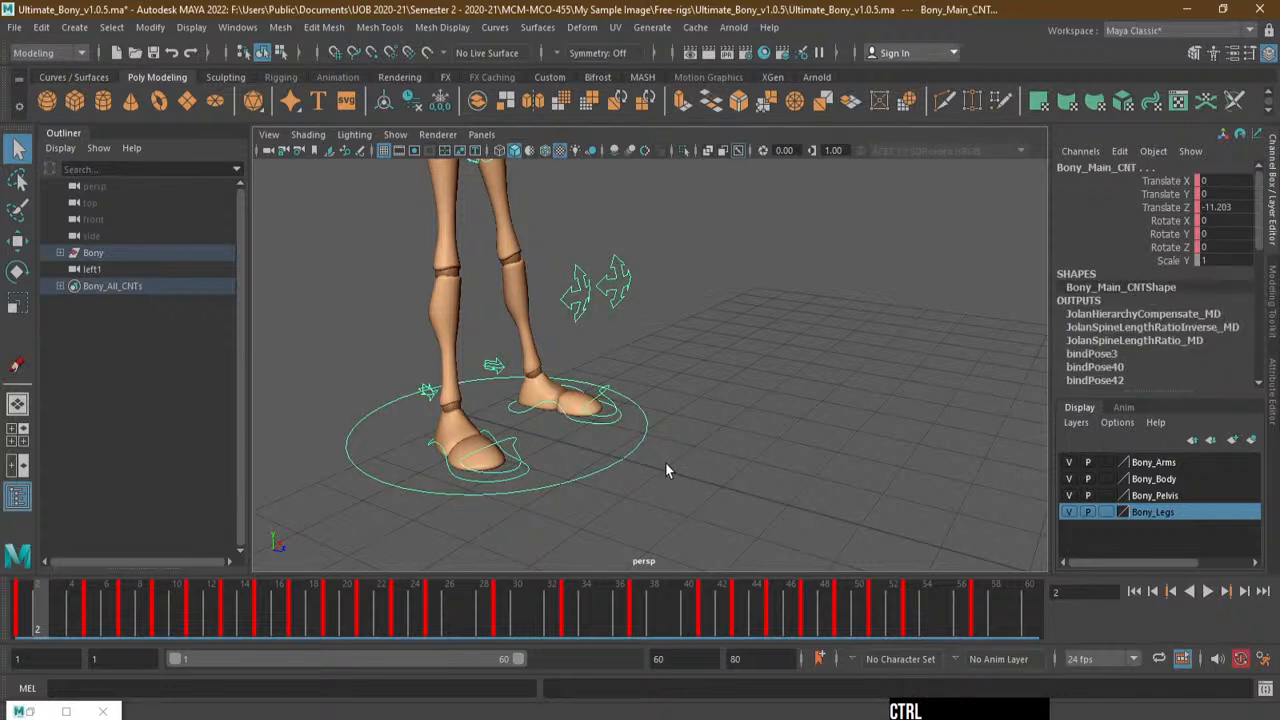
Select the character's body, arm and knee controls without the feet and main control, and set their curves to spline tangents
{"action": "right_click_drag", "start_coordinate": [665, 462], "coordinate": [340, 466], "text": "alt"}
{"action": "mouse_move", "coordinate": [773, 366]}
{"action": "left_mouse_down", "text": "alt"}
{"action": "mouse_move", "coordinate": [709, 461]}
{"action": "mouse_move", "coordinate": [767, 431]}
{"action": "mouse_move", "coordinate": [791, 323]}
{"action": "mouse_move", "coordinate": [770, 352]}
{"action": "left_mouse_up", "text": "alt"}
{"action": "left_click_drag", "start_coordinate": [385, 197], "coordinate": [688, 465]}
{"action": "middle_click_drag", "start_coordinate": [688, 465], "coordinate": [679, 446], "text": "alt"}
{"action": "right_click_drag", "start_coordinate": [619, 445], "coordinate": [693, 498], "text": "alt"}
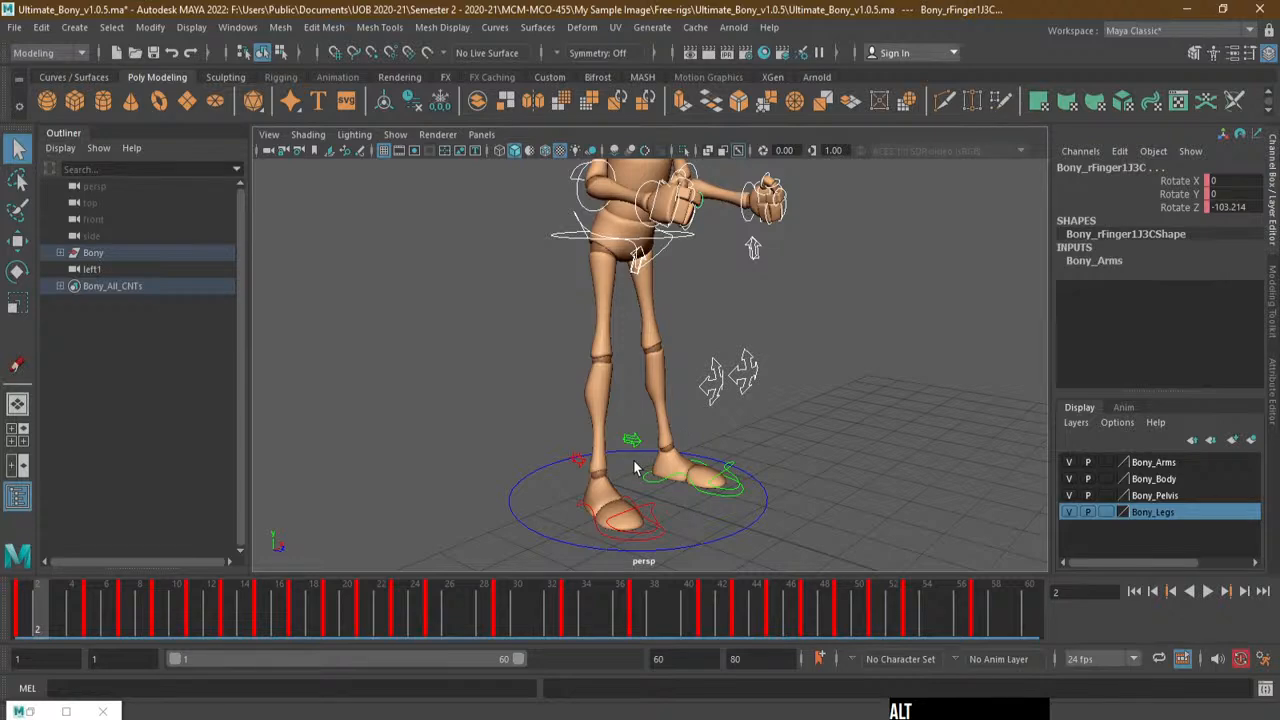
{"action": "middle_click_drag", "start_coordinate": [633, 468], "coordinate": [743, 414], "text": "alt"}
{"action": "right_click_drag", "start_coordinate": [743, 414], "coordinate": [663, 406], "text": "alt"}
{"action": "left_click_drag", "start_coordinate": [663, 406], "coordinate": [690, 400], "text": "alt"}
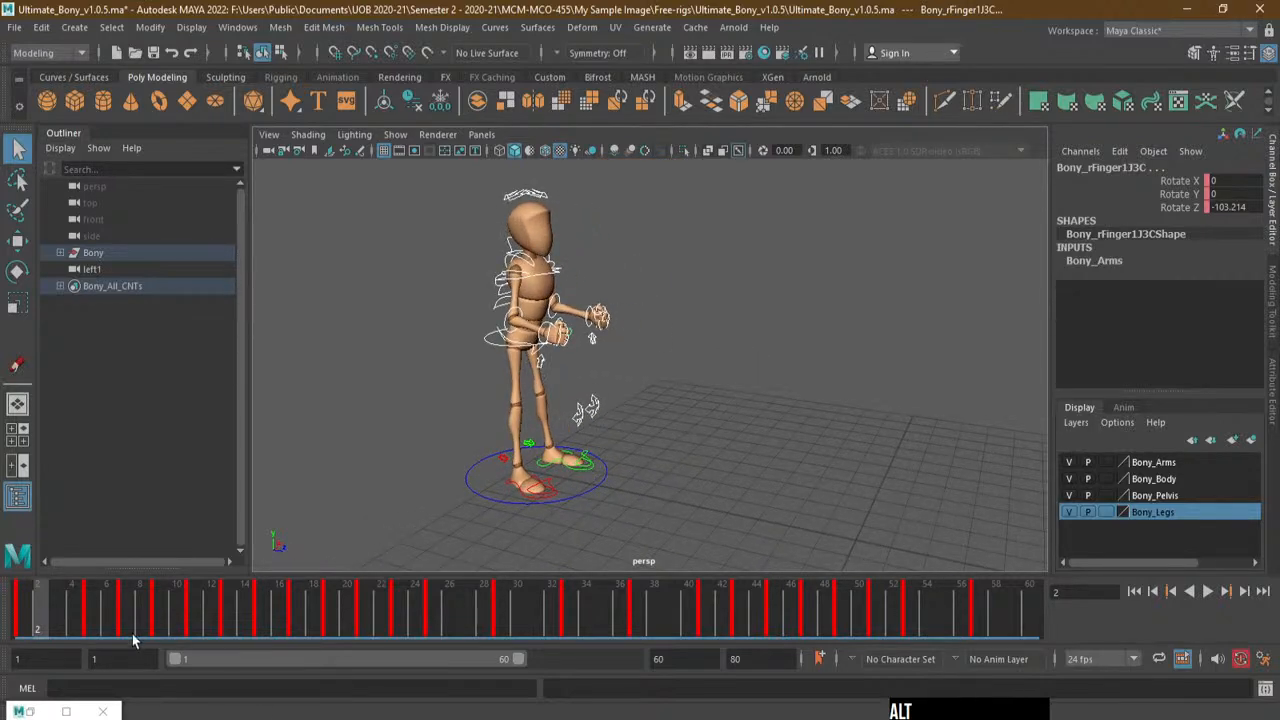
{"action": "left_click", "coordinate": [31, 712]}
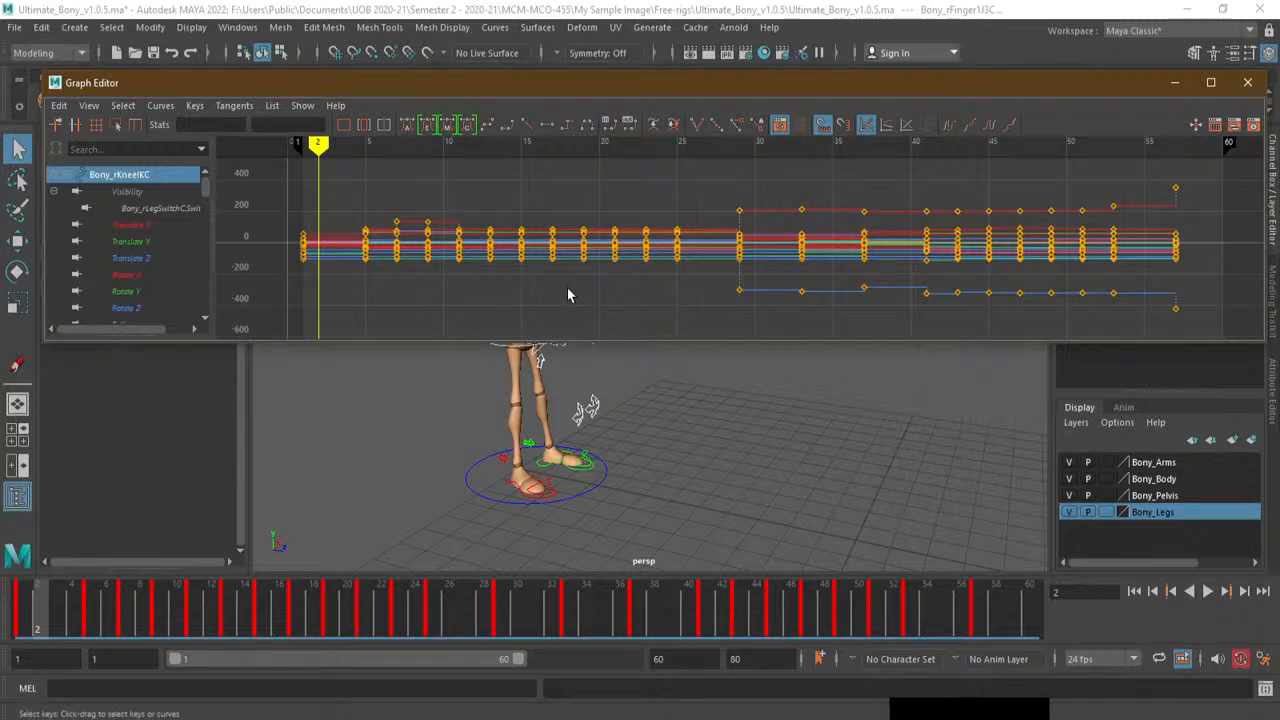
{"action": "left_click", "coordinate": [489, 127]}
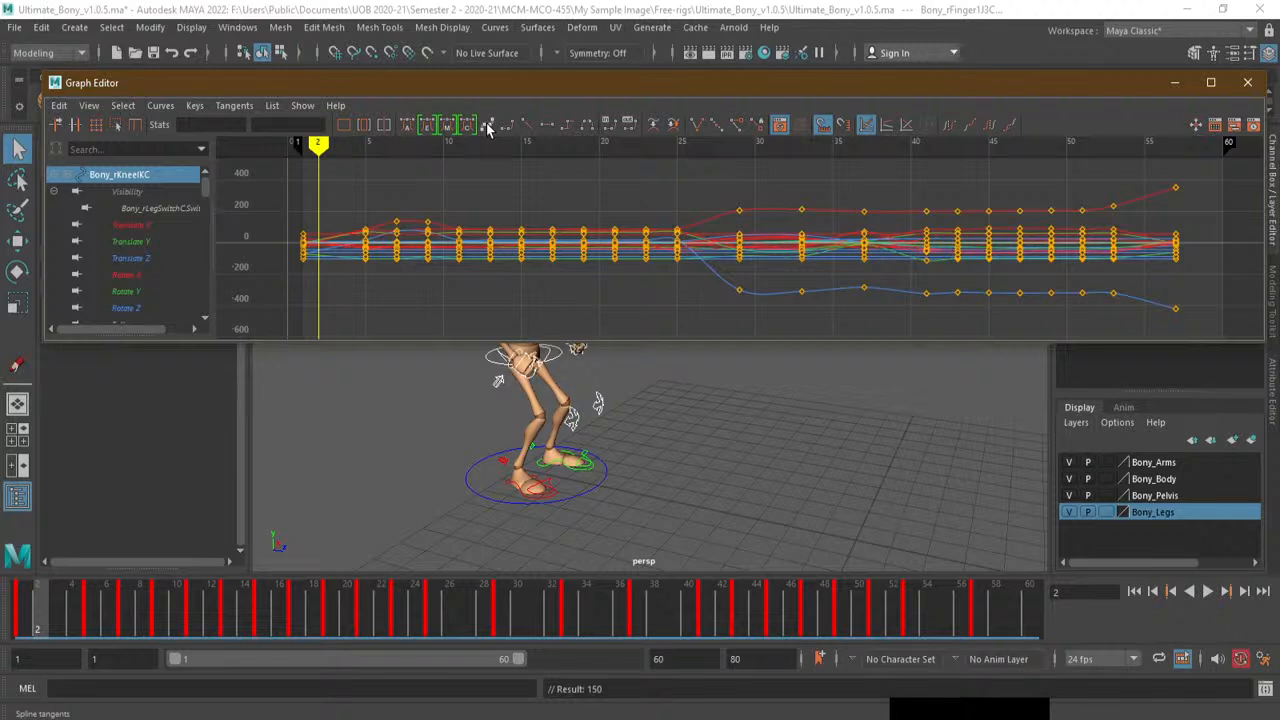
{"action": "left_click", "coordinate": [1174, 84]}
Play the jump with the splined body curves to review the motion, and return to frame 1
{"action": "right_click_drag", "start_coordinate": [712, 398], "coordinate": [674, 406], "text": "alt"}
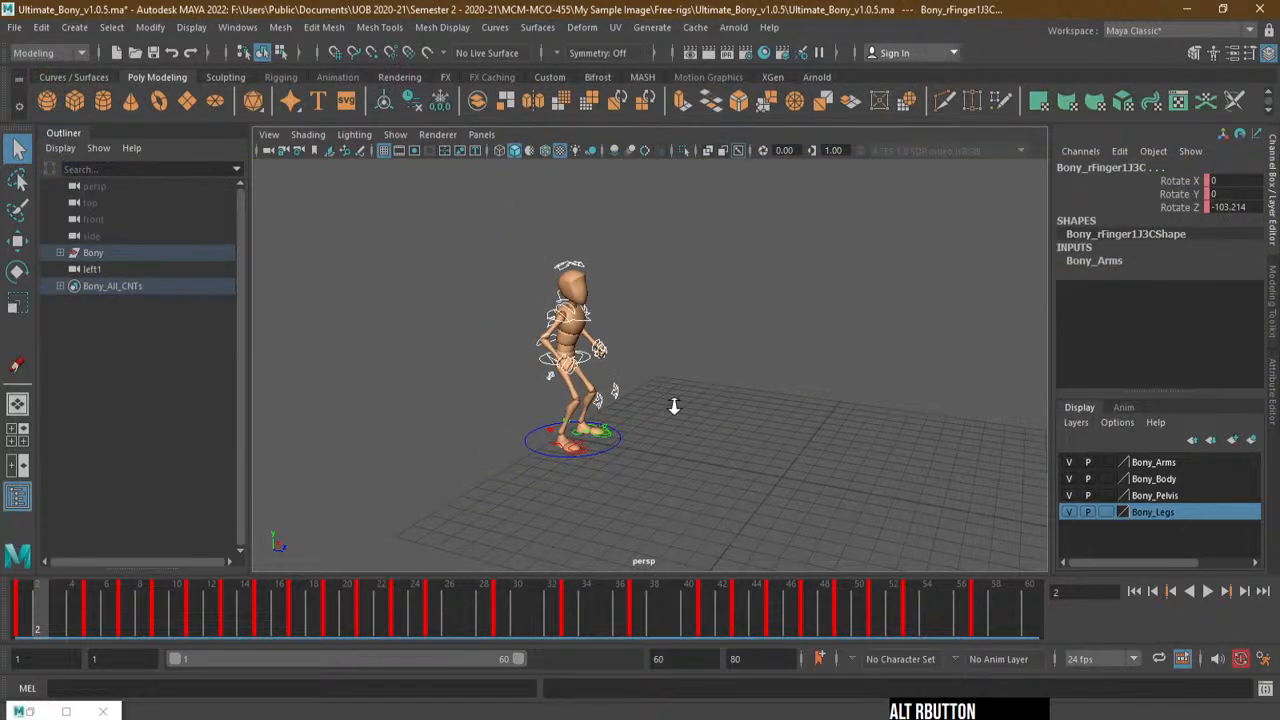
{"action": "left_click_drag", "start_coordinate": [692, 426], "coordinate": [670, 446], "text": "alt"}
{"action": "middle_click_drag", "start_coordinate": [670, 448], "coordinate": [664, 438], "text": "alt"}
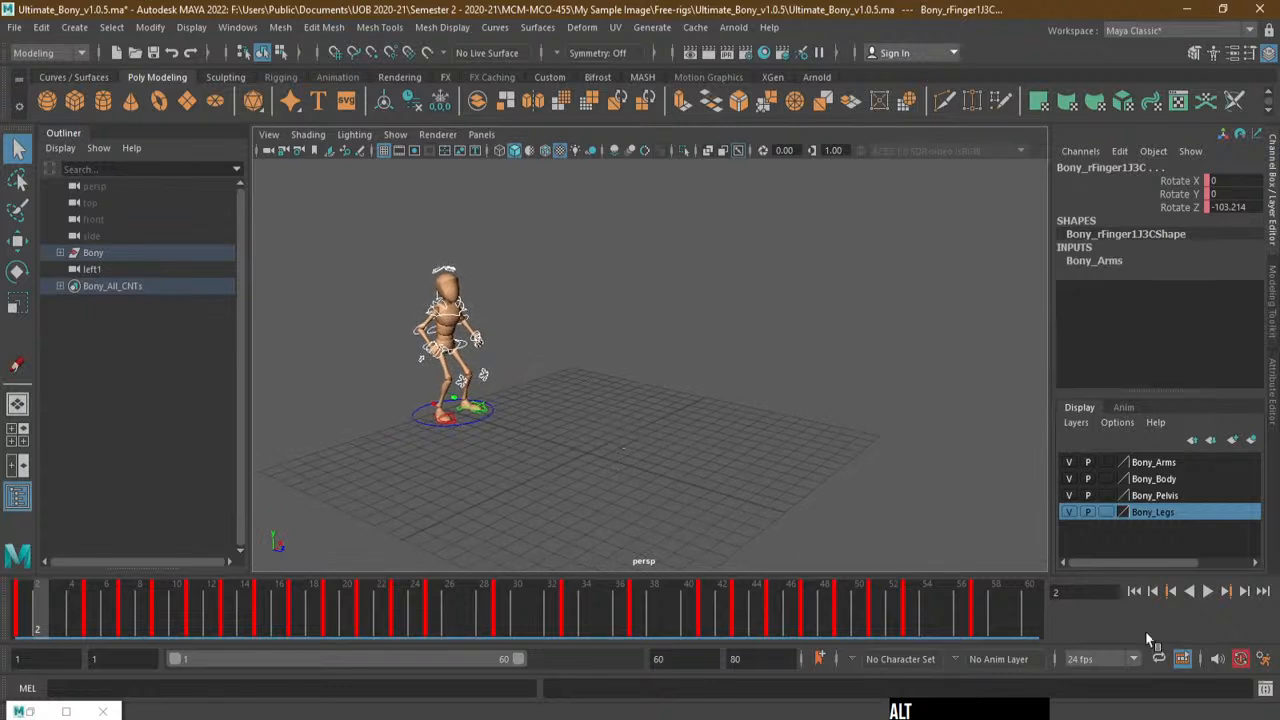
{"action": "left_click", "coordinate": [1207, 591]}
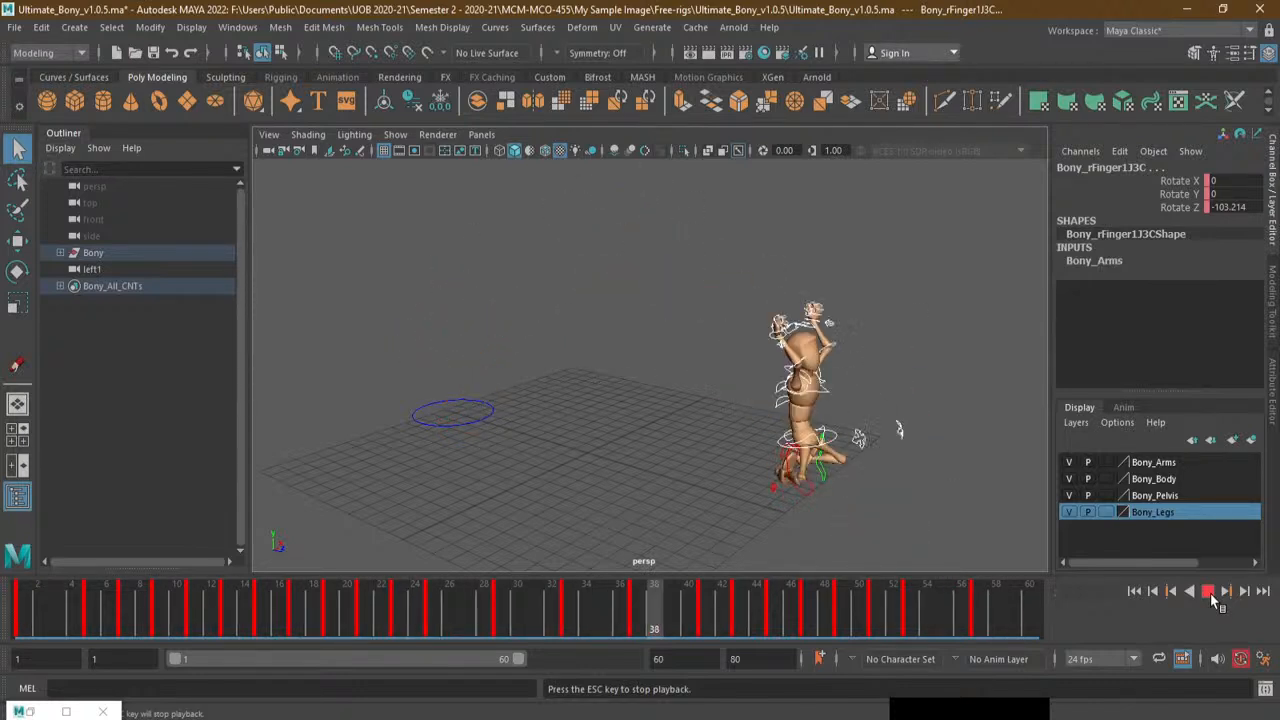
{"action": "left_click", "coordinate": [1208, 592]}
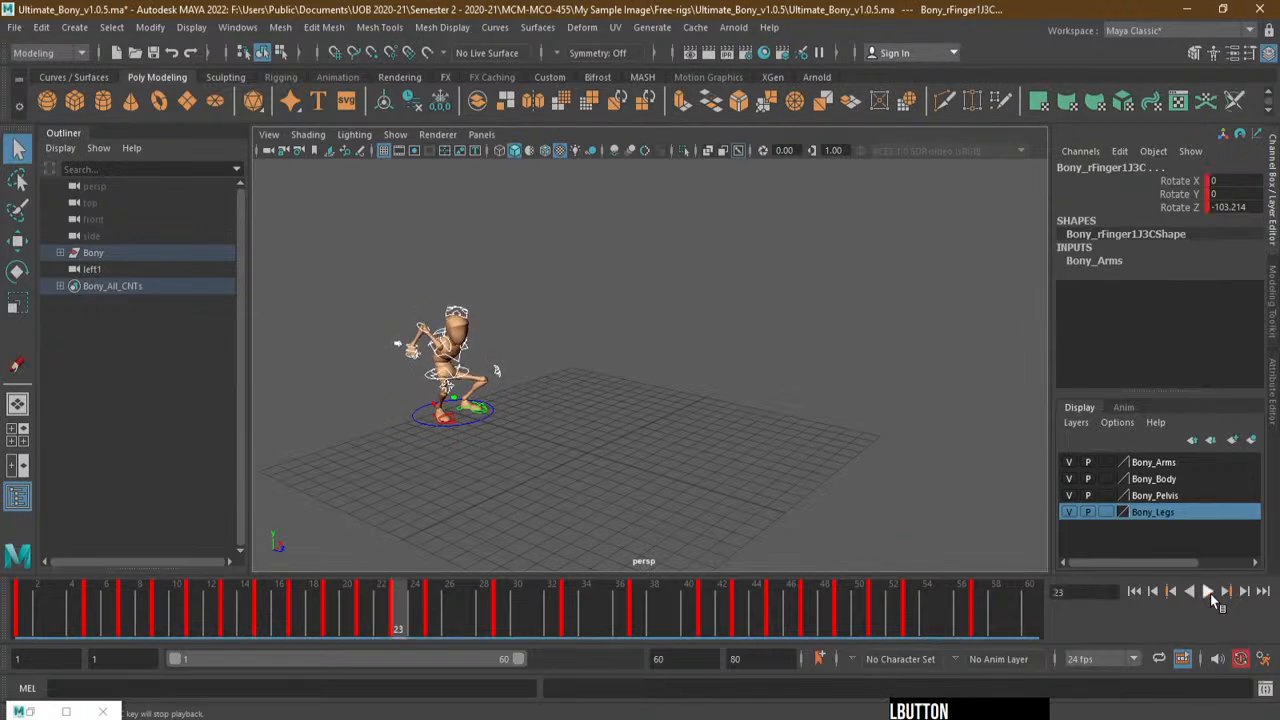
{"action": "left_click_drag", "start_coordinate": [348, 608], "coordinate": [16, 612]}
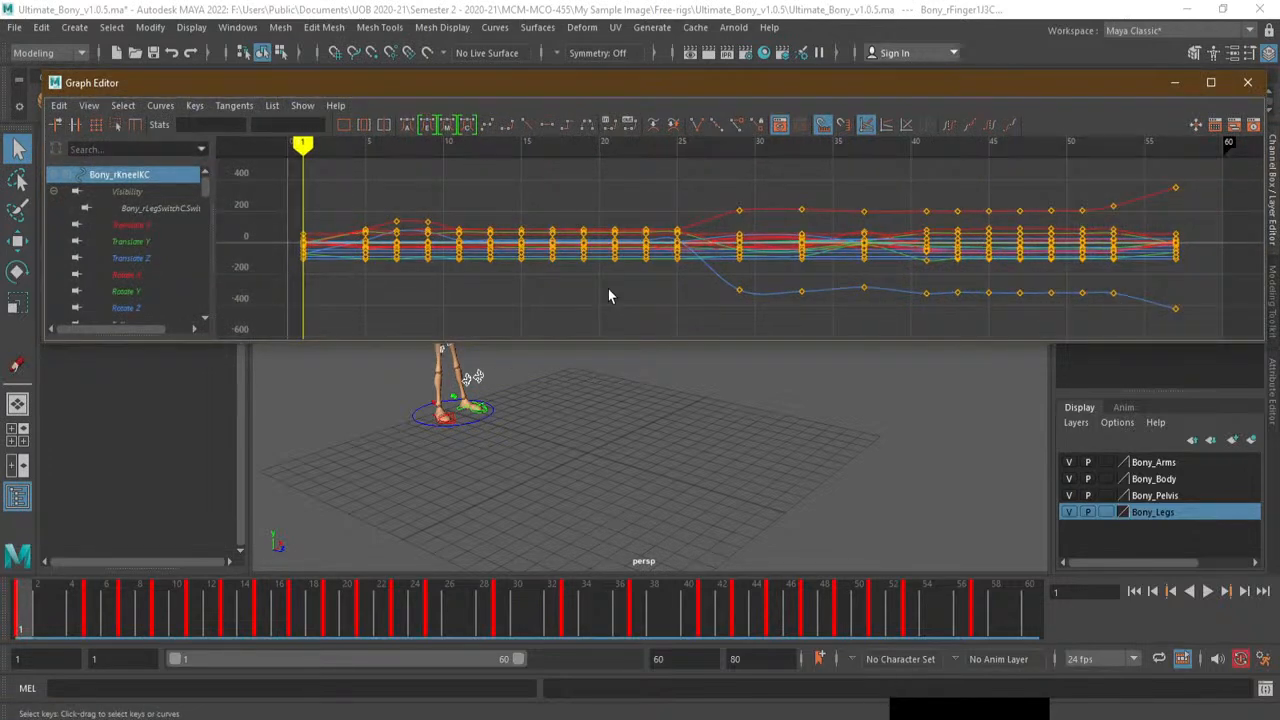
Select both foot and toe IK controls and their Graph Editor keys from frame 29 to 41
{"action": "scroll", "coordinate": [608, 290], "scroll_direction": "down", "scroll_amount": 2}
{"action": "middle_click_drag", "start_coordinate": [572, 385], "coordinate": [603, 451], "text": "alt"}
{"action": "right_click_drag", "start_coordinate": [532, 418], "coordinate": [602, 412], "text": "alt"}
{"action": "middle_click_drag", "start_coordinate": [610, 413], "coordinate": [650, 403], "text": "alt"}
{"action": "mouse_move", "coordinate": [648, 406]}
{"action": "right_mouse_down", "text": "alt"}
{"action": "mouse_move", "coordinate": [680, 400]}
{"action": "mouse_move", "coordinate": [660, 414]}
{"action": "right_mouse_up", "text": "alt"}
{"action": "middle_click_drag", "start_coordinate": [656, 417], "coordinate": [703, 386], "text": "alt"}
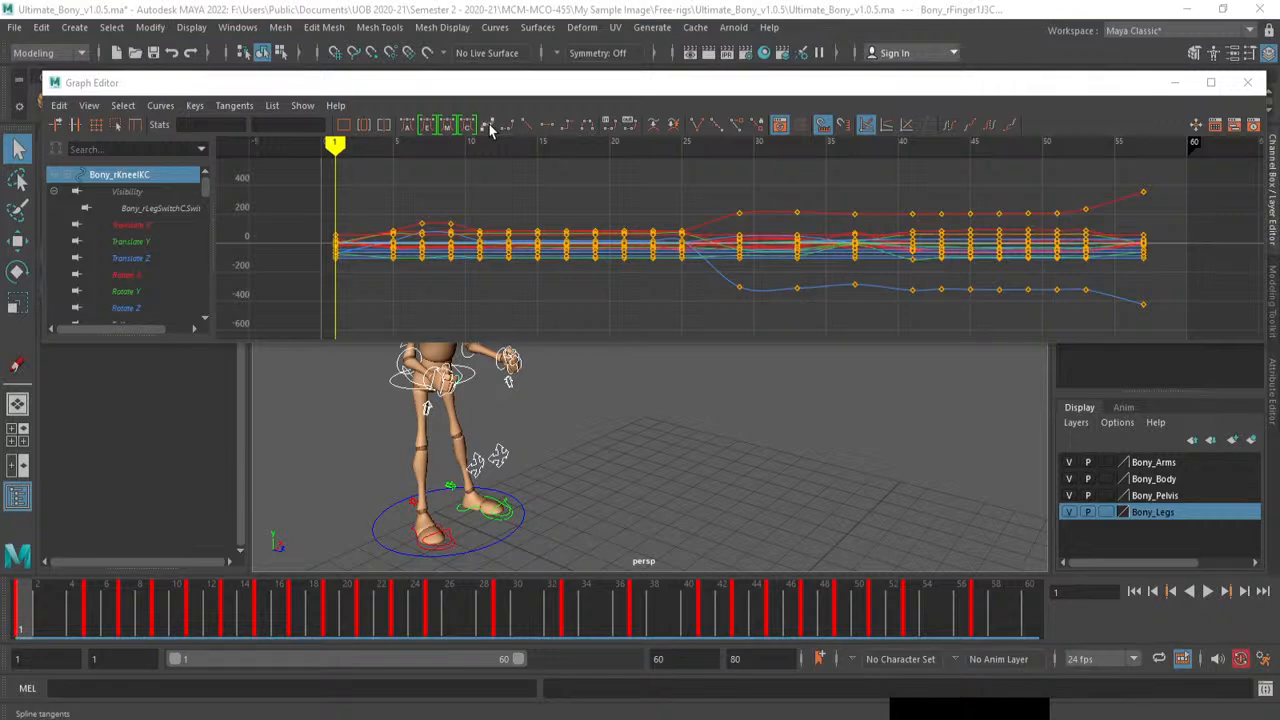
{"action": "right_click_drag", "start_coordinate": [540, 470], "coordinate": [503, 533], "text": "alt"}
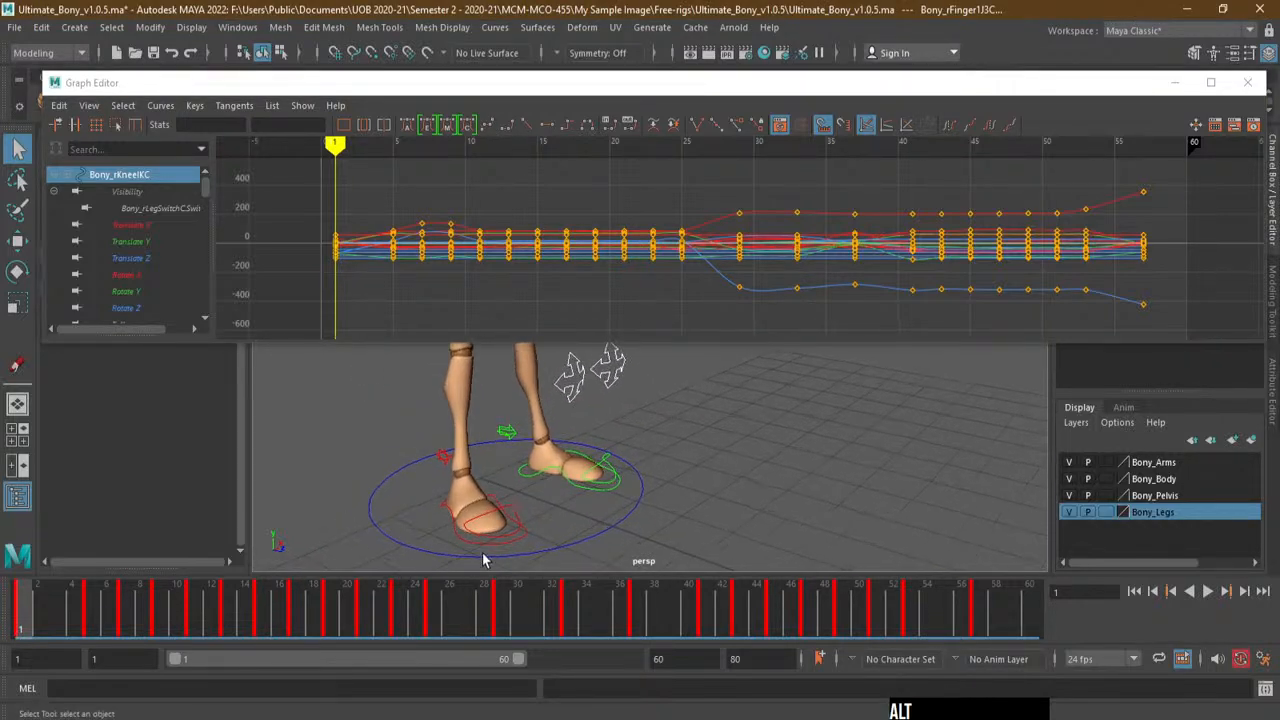
{"action": "left_click", "coordinate": [461, 545]}
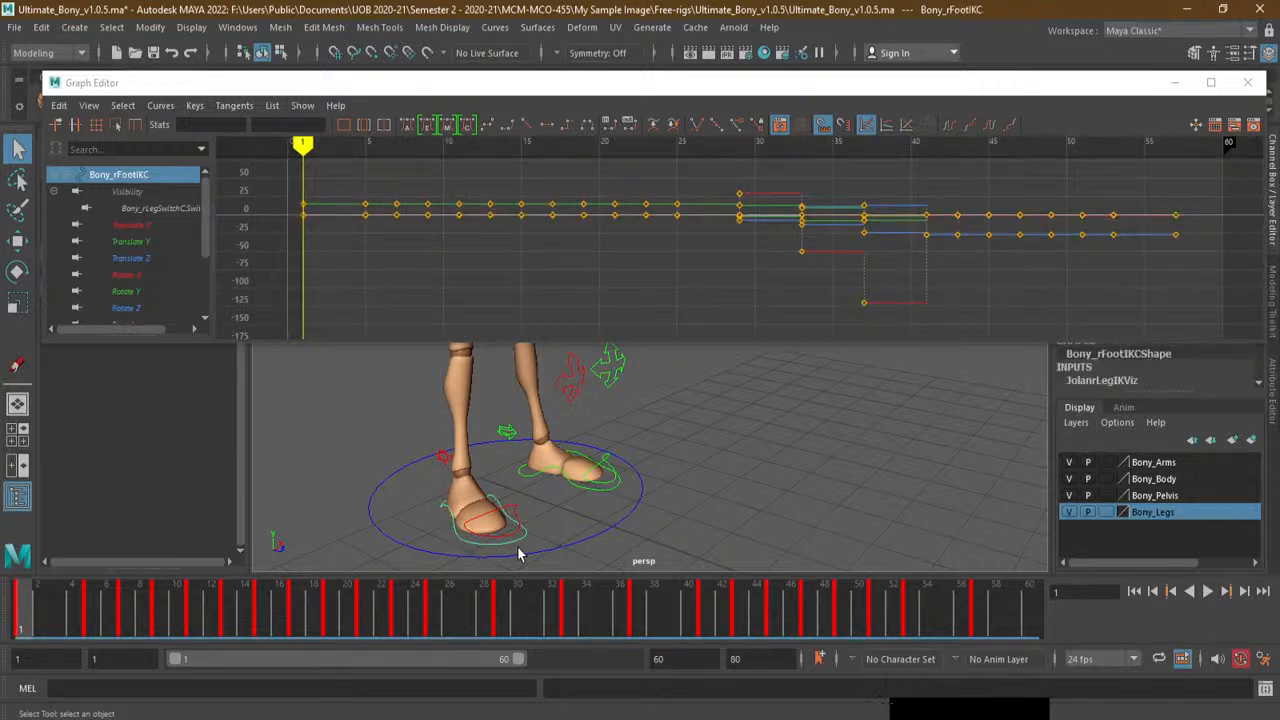
{"action": "left_click", "coordinate": [583, 492], "text": "shift"}
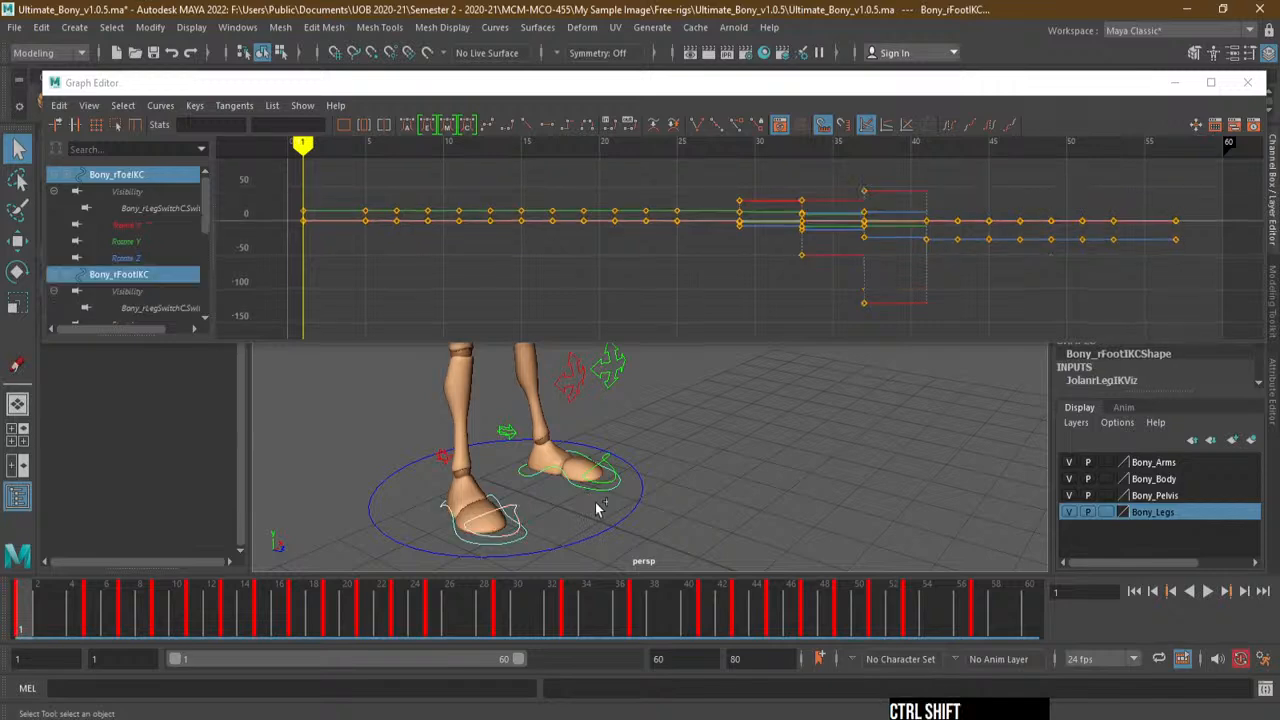
{"action": "left_click_drag", "start_coordinate": [597, 503], "coordinate": [620, 485], "text": "ctrl+shift"}
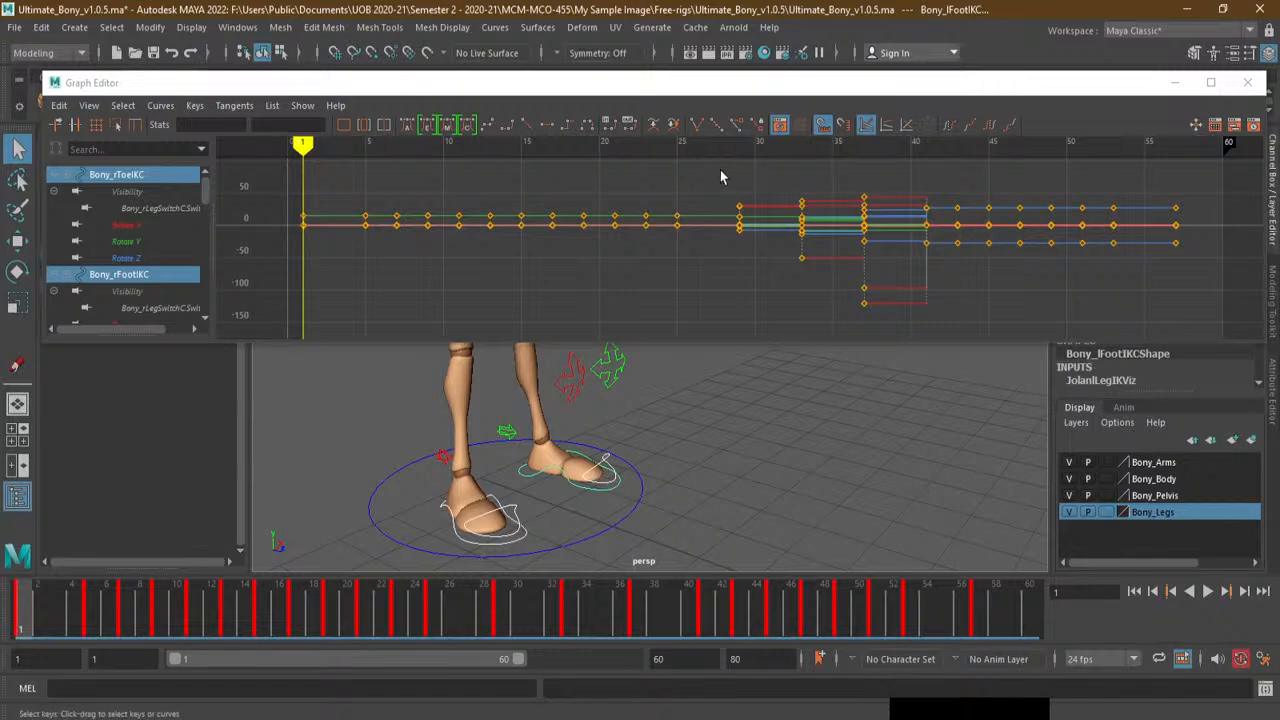
{"action": "left_click_drag", "start_coordinate": [720, 177], "coordinate": [940, 325]}
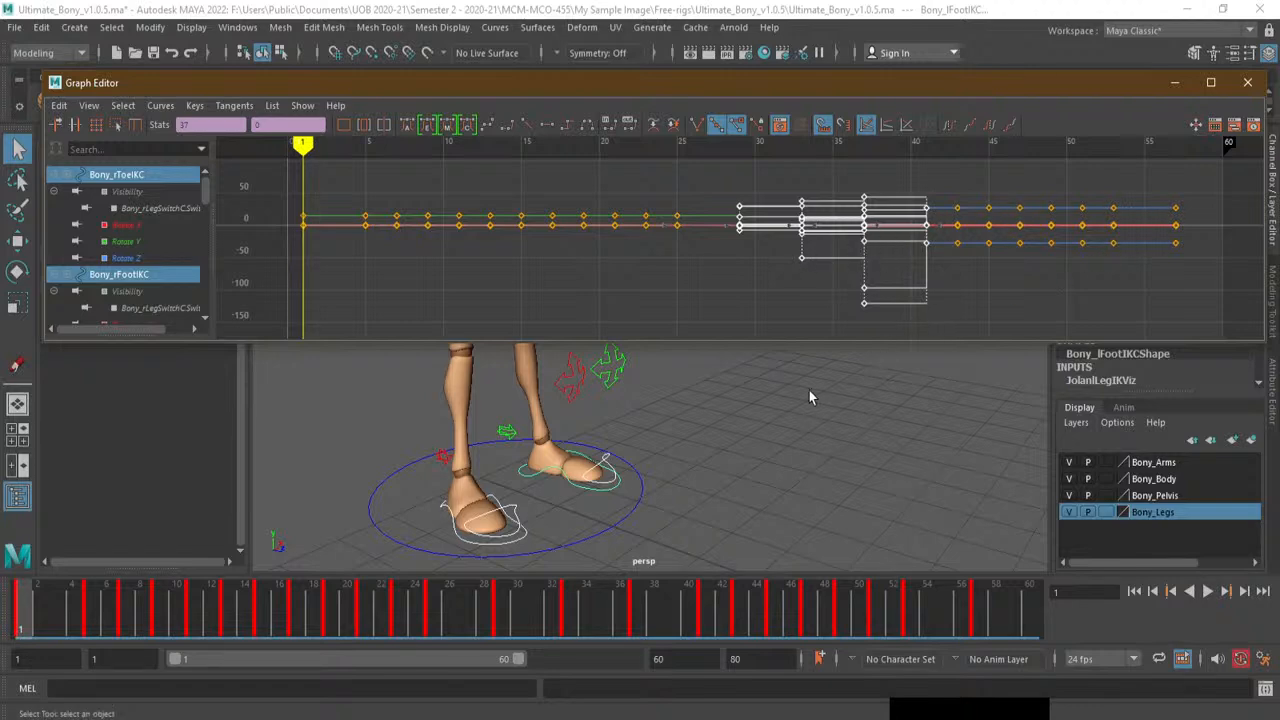
Scrub through the jump and back to frame 28 to examine how the feet move during takeoff and landing
{"action": "right_click_drag", "start_coordinate": [806, 409], "coordinate": [798, 400], "text": "alt"}
{"action": "middle_click_drag", "start_coordinate": [798, 407], "coordinate": [610, 540], "text": "alt"}
{"action": "left_click_drag", "start_coordinate": [390, 153], "coordinate": [908, 153]}
{"action": "left_click_drag", "start_coordinate": [943, 469], "coordinate": [650, 438], "text": "alt"}
{"action": "right_click_drag", "start_coordinate": [850, 444], "coordinate": [757, 443], "text": "alt"}
{"action": "middle_click_drag", "start_coordinate": [757, 443], "coordinate": [773, 418], "text": "alt"}
{"action": "left_click_drag", "start_coordinate": [912, 147], "coordinate": [723, 152]}
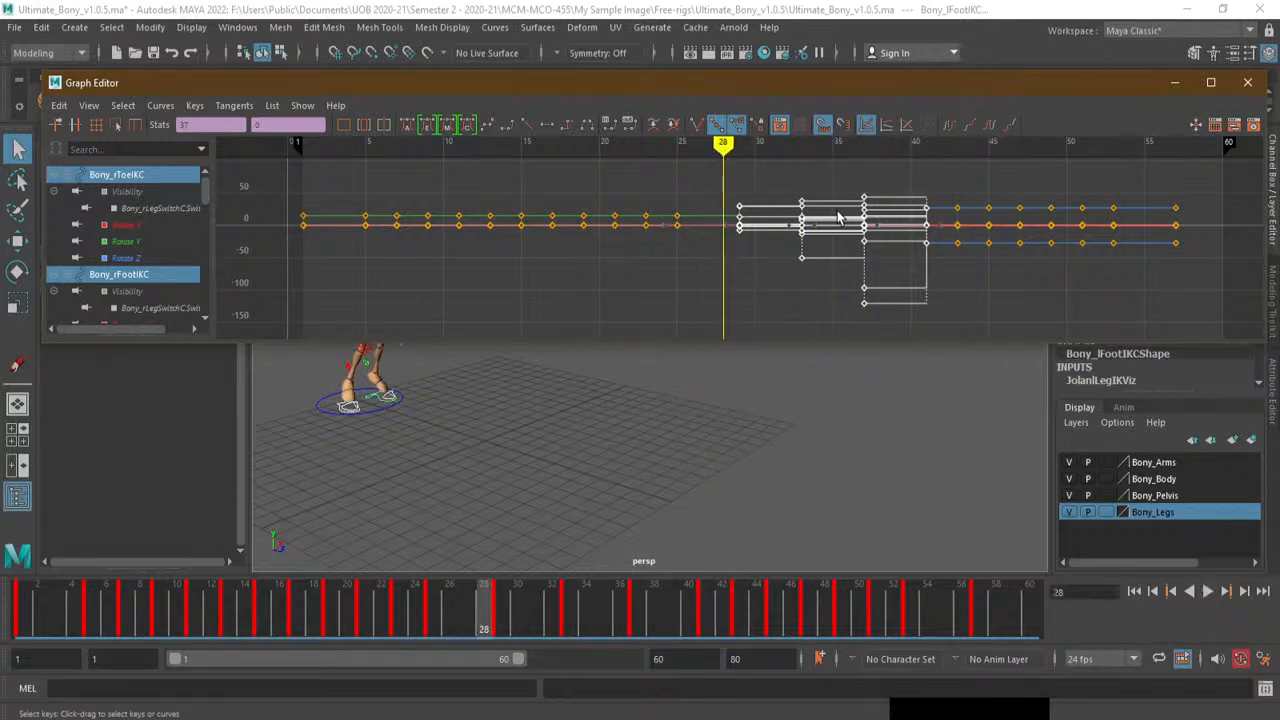
{"action": "middle_click_drag", "start_coordinate": [440, 432], "coordinate": [594, 517], "text": "alt"}
{"action": "right_click_drag", "start_coordinate": [598, 445], "coordinate": [709, 403], "text": "alt"}
{"action": "middle_click_drag", "start_coordinate": [596, 452], "coordinate": [654, 409], "text": "alt"}
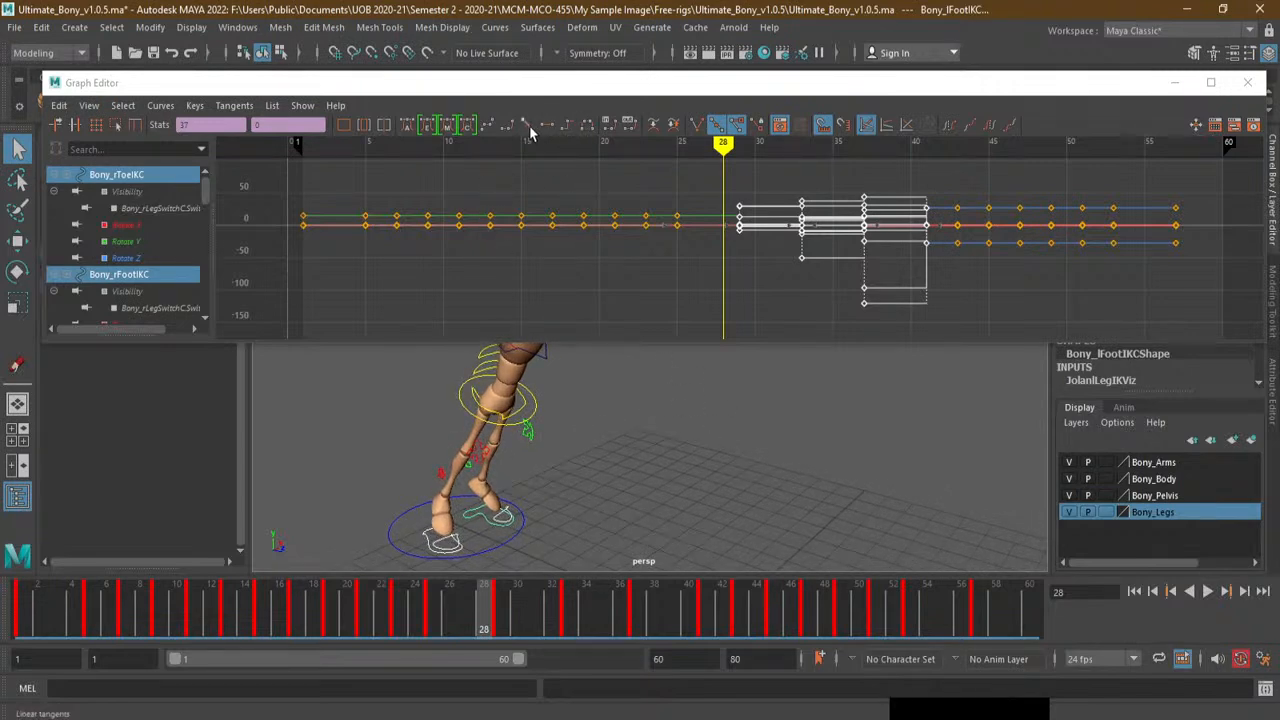
Shorten the Graph Editor window to reveal more of the viewport and return the timeline to frame 1
{"action": "right_click_drag", "start_coordinate": [500, 440], "coordinate": [463, 434], "text": "alt"}
{"action": "middle_click_drag", "start_coordinate": [463, 434], "coordinate": [590, 490], "text": "alt"}
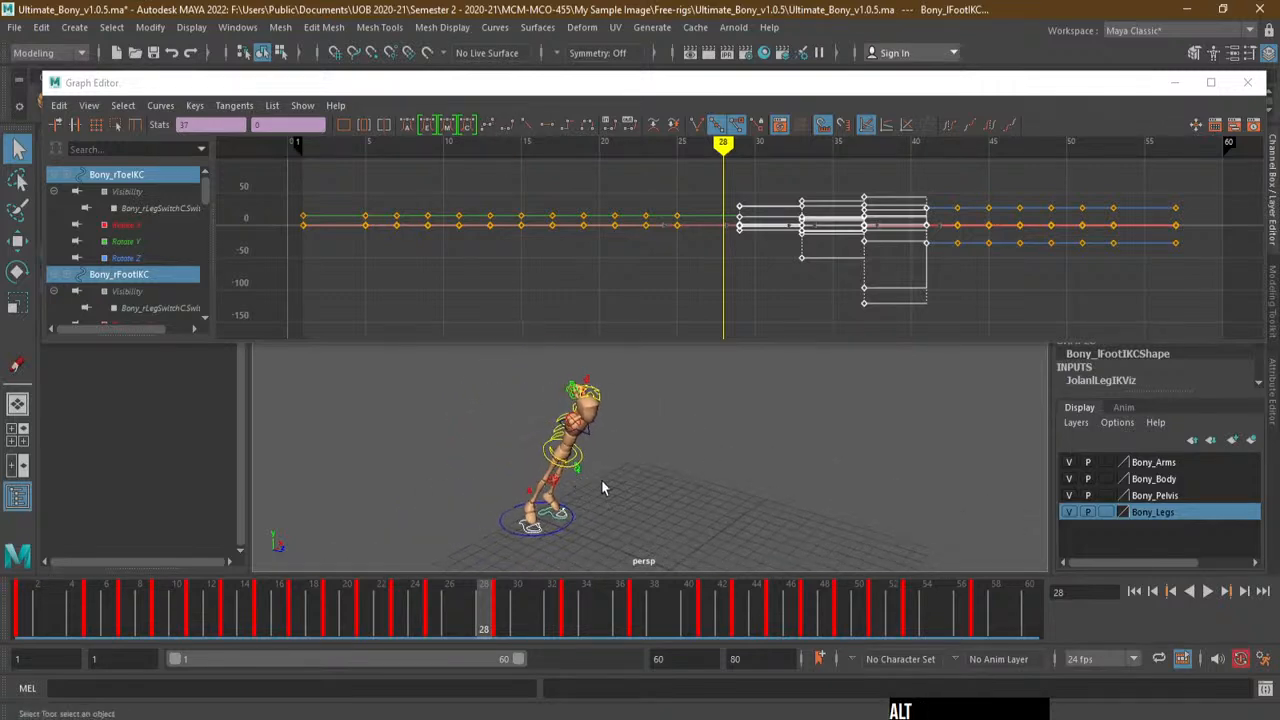
{"action": "left_click_drag", "start_coordinate": [428, 346], "coordinate": [682, 325]}
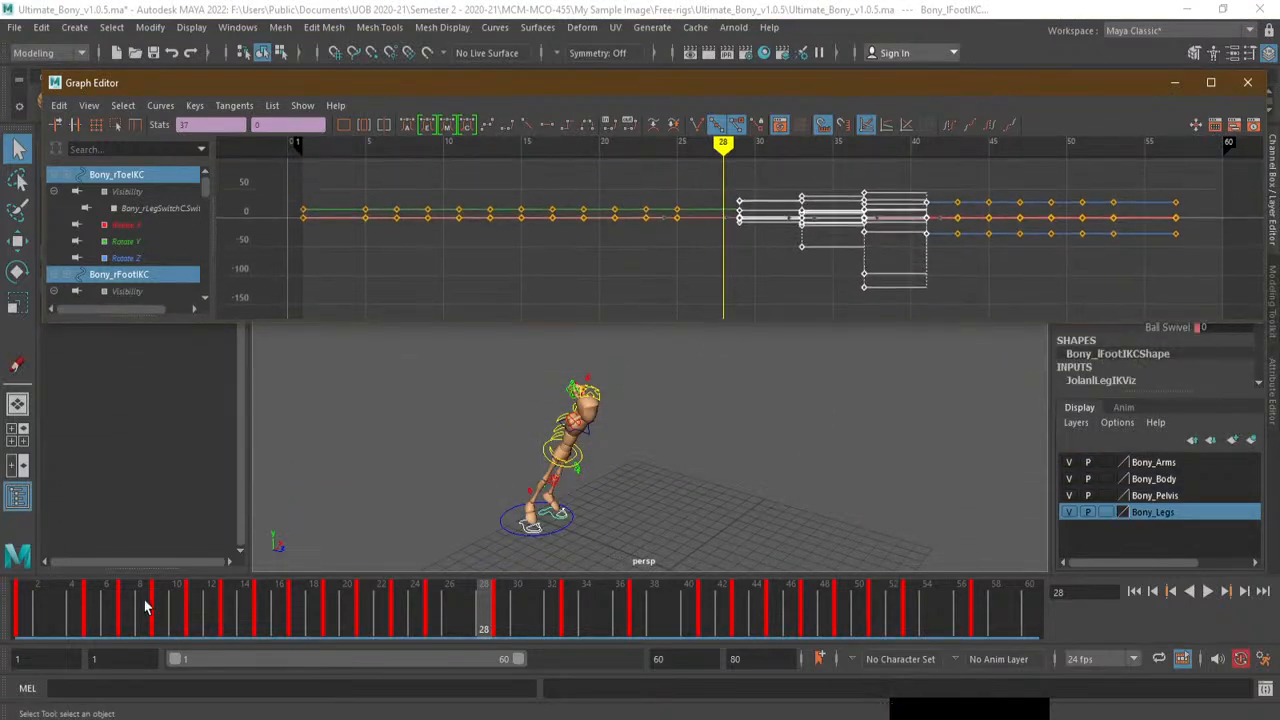
{"action": "left_click", "coordinate": [21, 608]}
{"action": "middle_click_drag", "start_coordinate": [680, 420], "coordinate": [700, 409], "text": "alt"}
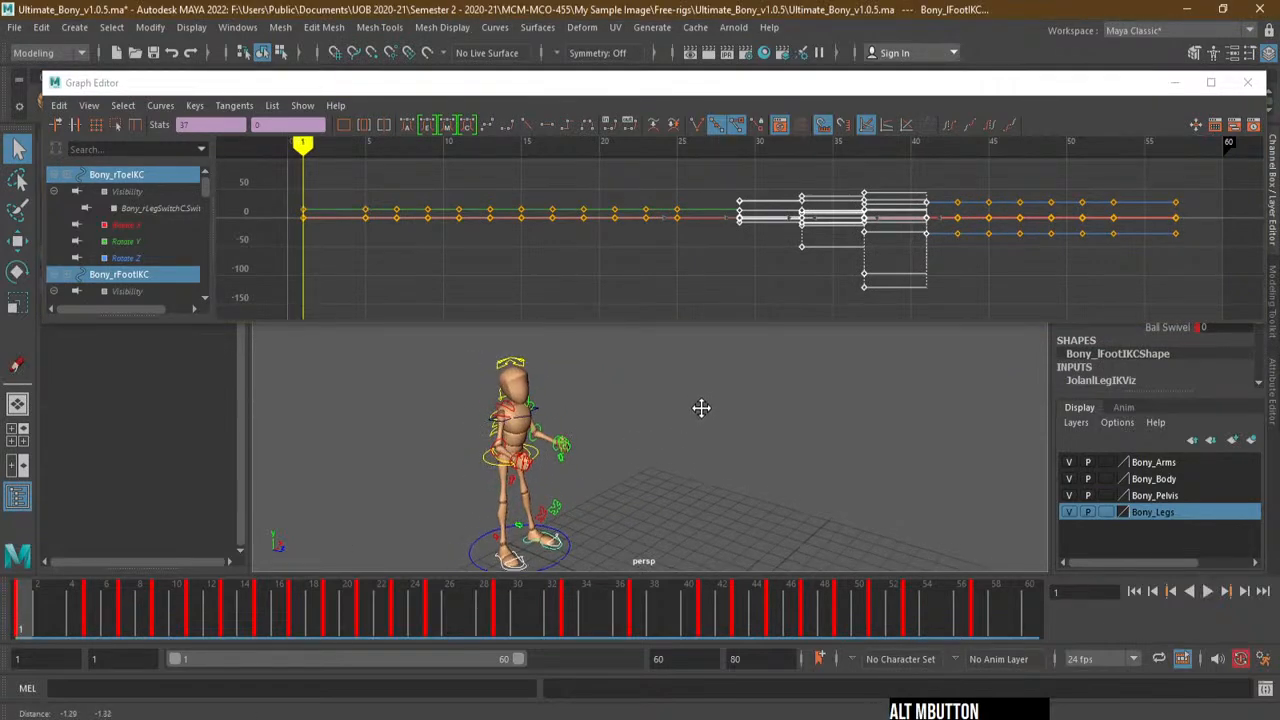
{"action": "right_click_drag", "start_coordinate": [700, 409], "coordinate": [622, 436], "text": "alt"}
{"action": "left_click_drag", "start_coordinate": [440, 343], "coordinate": [648, 562]}
{"action": "right_click_drag", "start_coordinate": [648, 562], "coordinate": [656, 500], "text": "alt"}
{"action": "middle_click_drag", "start_coordinate": [604, 490], "coordinate": [677, 338], "text": "alt"}
{"action": "right_click_drag", "start_coordinate": [684, 400], "coordinate": [748, 476], "text": "alt"}
{"action": "middle_click_drag", "start_coordinate": [633, 459], "coordinate": [663, 397], "text": "alt"}
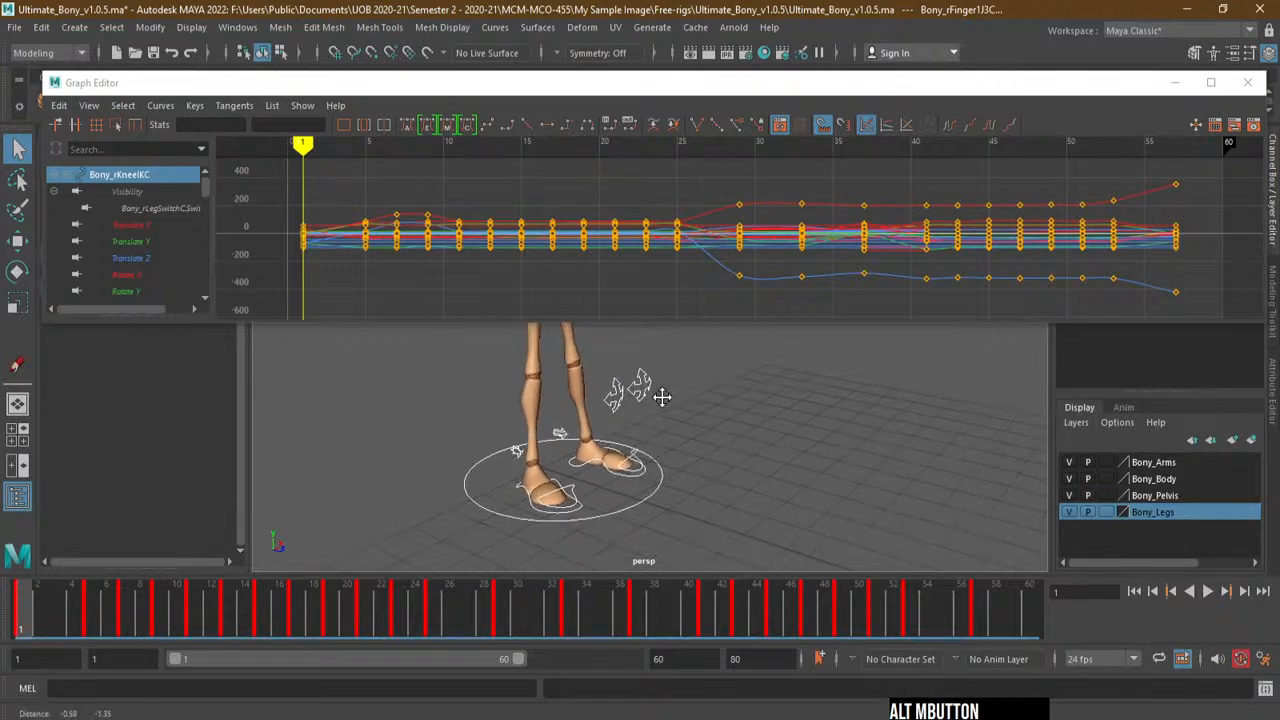
{"action": "left_click", "coordinate": [571, 516], "text": "ctrl"}
{"action": "left_click_drag", "start_coordinate": [597, 492], "coordinate": [576, 506], "text": "ctrl"}
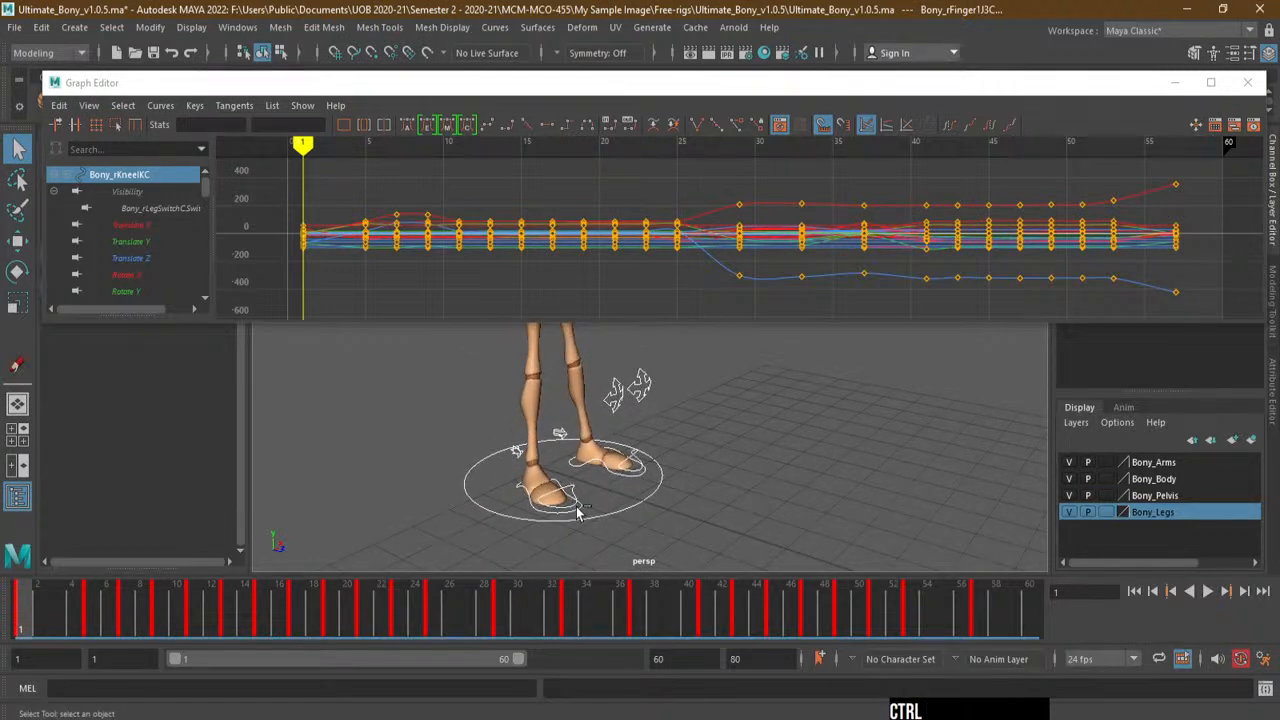
{"action": "left_click", "coordinate": [578, 510], "text": "ctrl"}
{"action": "middle_click_drag", "start_coordinate": [580, 510], "coordinate": [518, 447], "text": "alt"}
{"action": "left_click", "coordinate": [596, 503]}
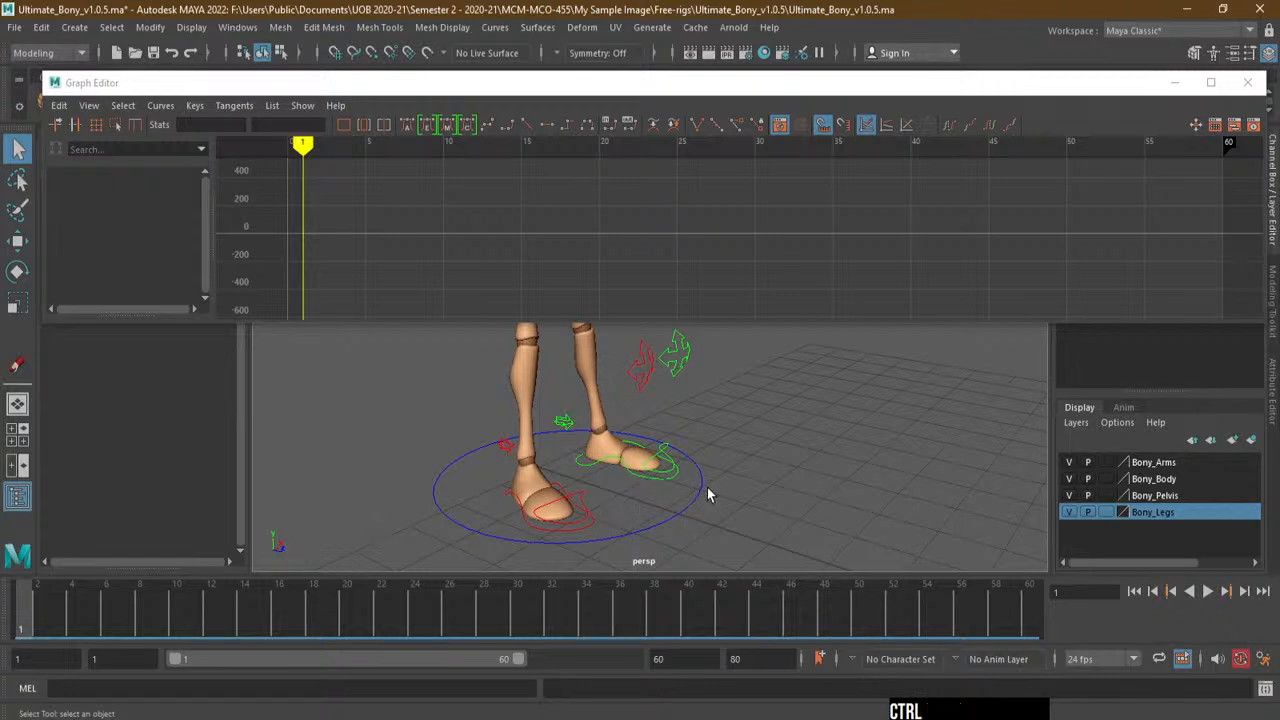
{"action": "right_click_drag", "start_coordinate": [796, 456], "coordinate": [625, 470], "text": "alt"}
{"action": "middle_click_drag", "start_coordinate": [617, 492], "coordinate": [605, 574], "text": "alt"}
{"action": "middle_click_drag", "start_coordinate": [683, 444], "coordinate": [675, 483], "text": "alt"}
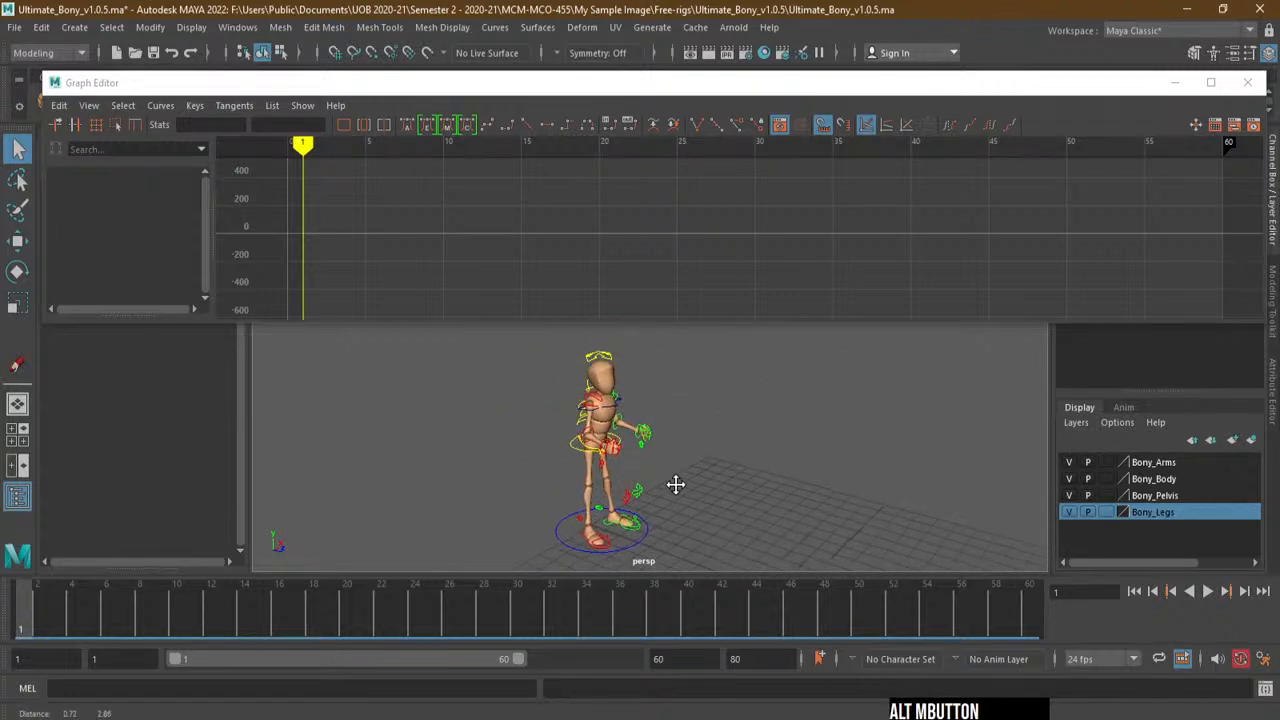
{"action": "left_click_drag", "start_coordinate": [657, 495], "coordinate": [723, 466], "text": "alt"}
{"action": "middle_click_drag", "start_coordinate": [723, 466], "coordinate": [740, 431], "text": "alt"}
{"action": "right_click_drag", "start_coordinate": [740, 431], "coordinate": [640, 437], "text": "alt"}
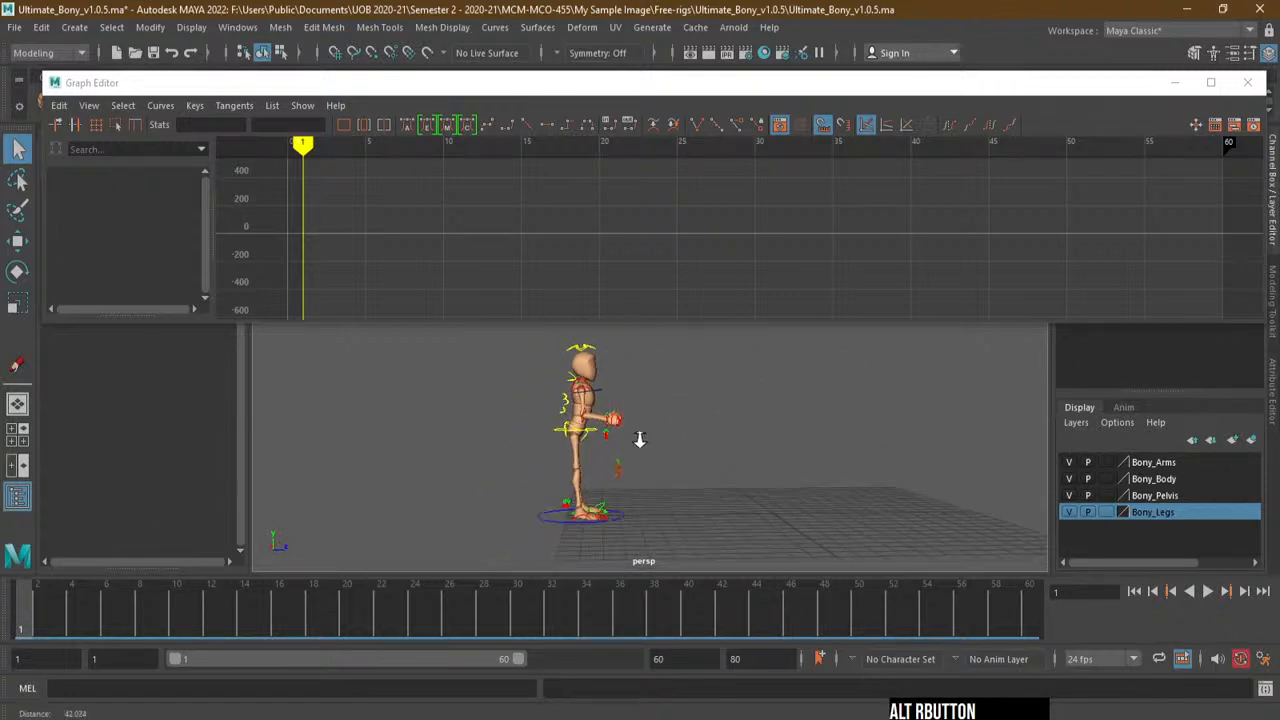
{"action": "left_click_drag", "start_coordinate": [560, 323], "coordinate": [629, 292]}
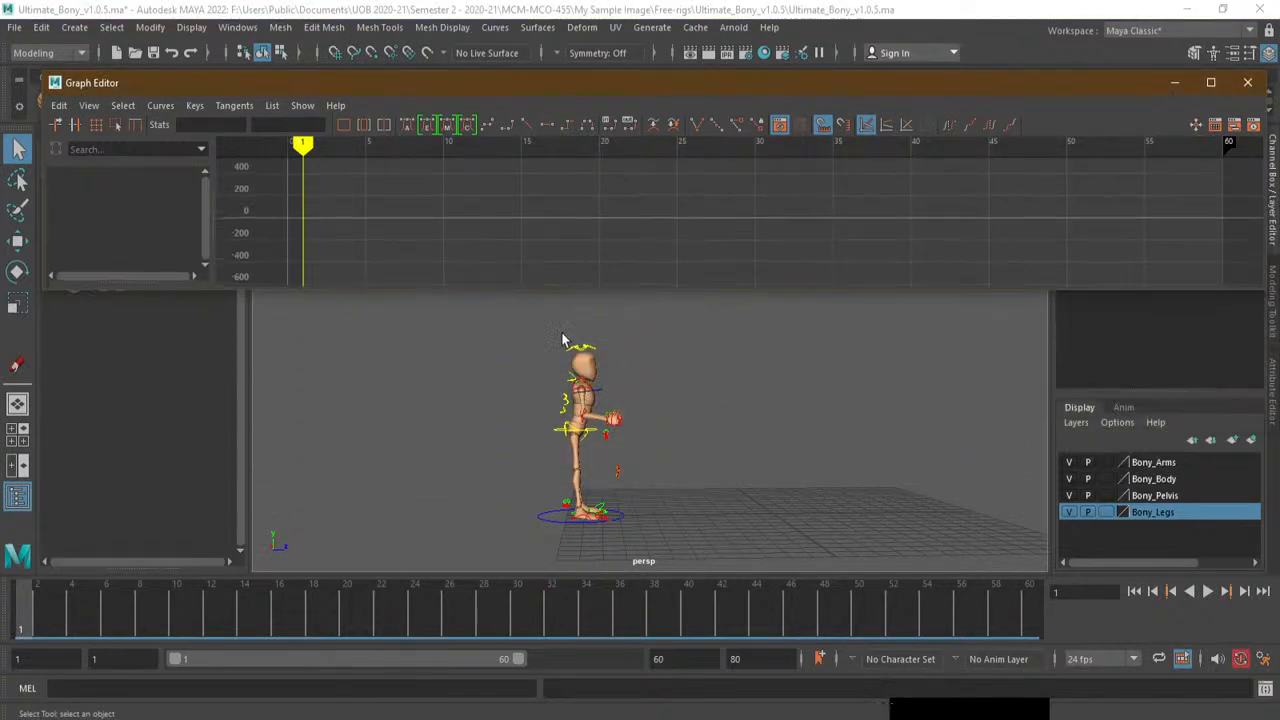
{"action": "left_click_drag", "start_coordinate": [468, 327], "coordinate": [701, 526], "text": "ctrl"}
{"action": "right_click_drag", "start_coordinate": [701, 526], "coordinate": [717, 443], "text": "alt"}
{"action": "middle_click_drag", "start_coordinate": [717, 443], "coordinate": [763, 297], "text": "alt"}
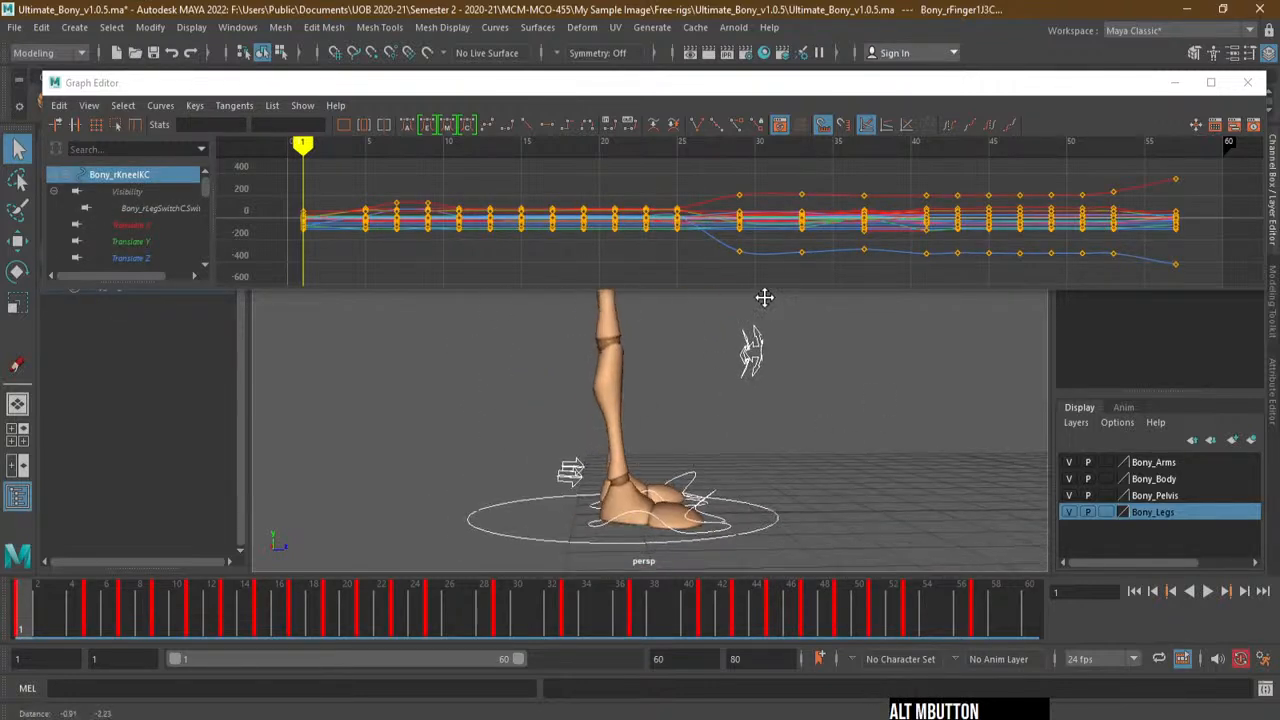
{"action": "left_click_drag", "start_coordinate": [763, 297], "coordinate": [787, 438], "text": "alt"}
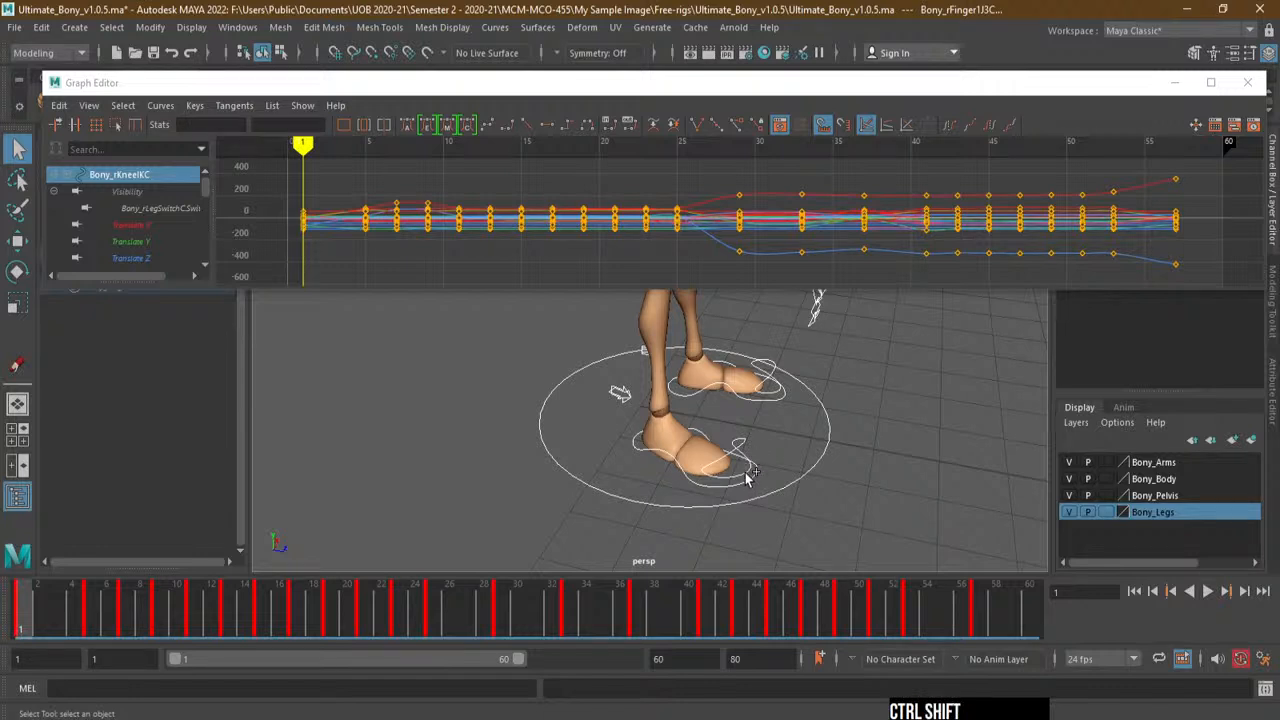
{"action": "left_click", "coordinate": [774, 421], "text": "ctrl+shift"}
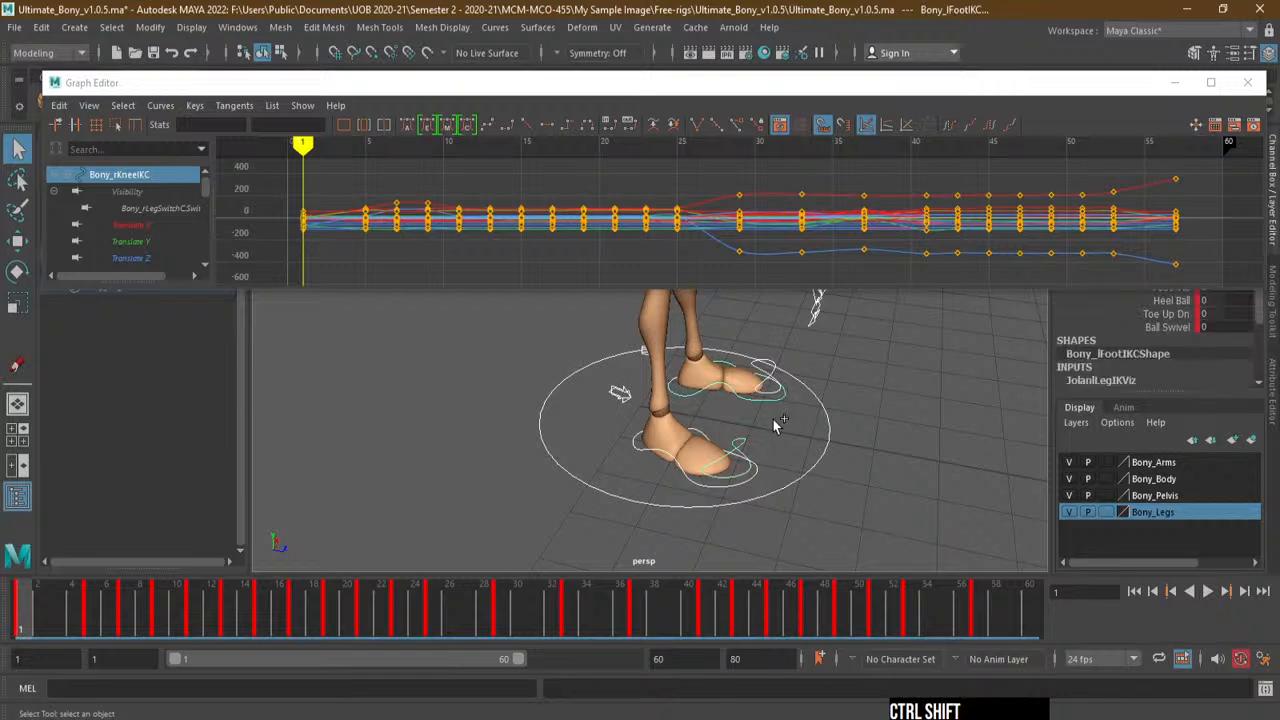
{"action": "left_click_drag", "start_coordinate": [771, 431], "coordinate": [781, 388], "text": "ctrl"}
{"action": "left_click_drag", "start_coordinate": [775, 437], "coordinate": [757, 488], "text": "ctrl"}
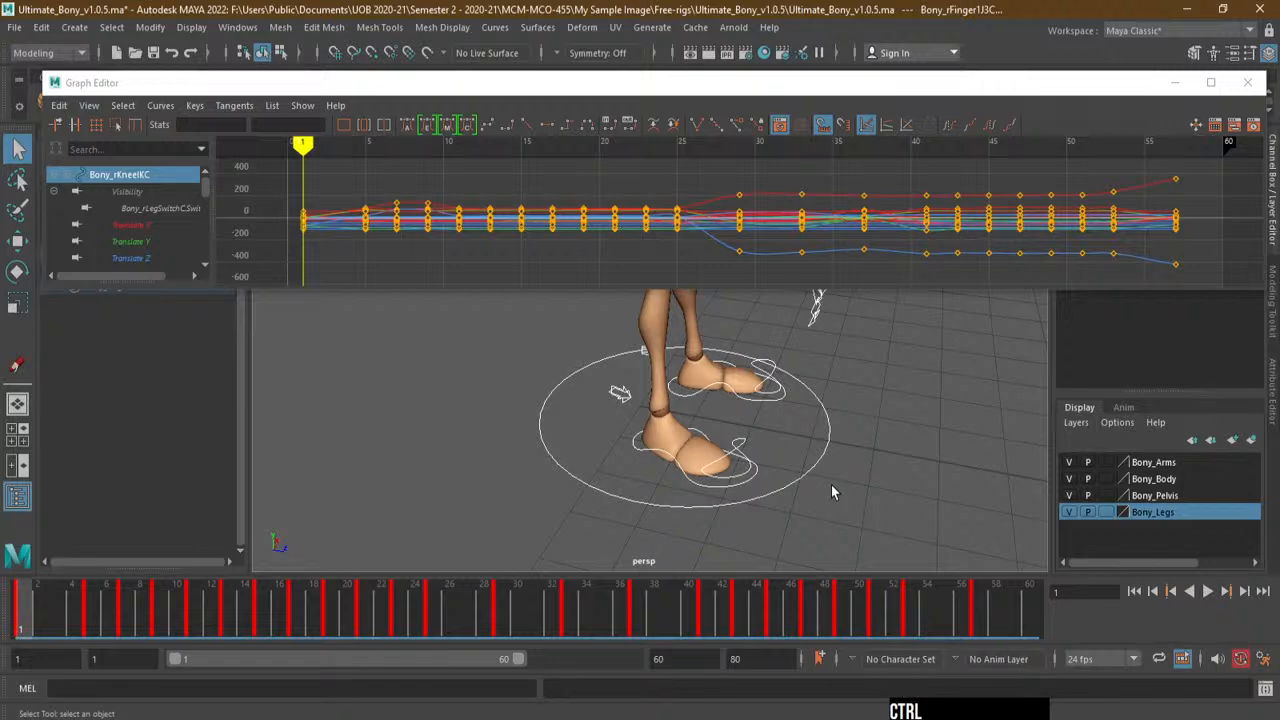
{"action": "key", "text": "ctrl+z"}
Set all keys of the body, arm and knee controls, without feet and main control, to auto (Mix) tangents after trying auto (Ease)
{"action": "middle_click_drag", "start_coordinate": [871, 474], "coordinate": [847, 531], "text": "alt"}
{"action": "right_click_drag", "start_coordinate": [810, 480], "coordinate": [770, 395], "text": "alt"}
{"action": "middle_click_drag", "start_coordinate": [772, 396], "coordinate": [777, 422], "text": "alt"}
{"action": "left_click_drag", "start_coordinate": [776, 422], "coordinate": [617, 420], "text": "alt"}
{"action": "left_click_drag", "start_coordinate": [548, 300], "coordinate": [709, 468]}
{"action": "mouse_move", "coordinate": [709, 468]}
{"action": "middle_mouse_down", "text": "alt"}
{"action": "mouse_move", "coordinate": [820, 434]}
{"action": "mouse_move", "coordinate": [734, 420]}
{"action": "mouse_move", "coordinate": [722, 449]}
{"action": "middle_mouse_up", "text": "alt"}
{"action": "left_click_drag", "start_coordinate": [722, 449], "coordinate": [695, 488], "text": "alt"}
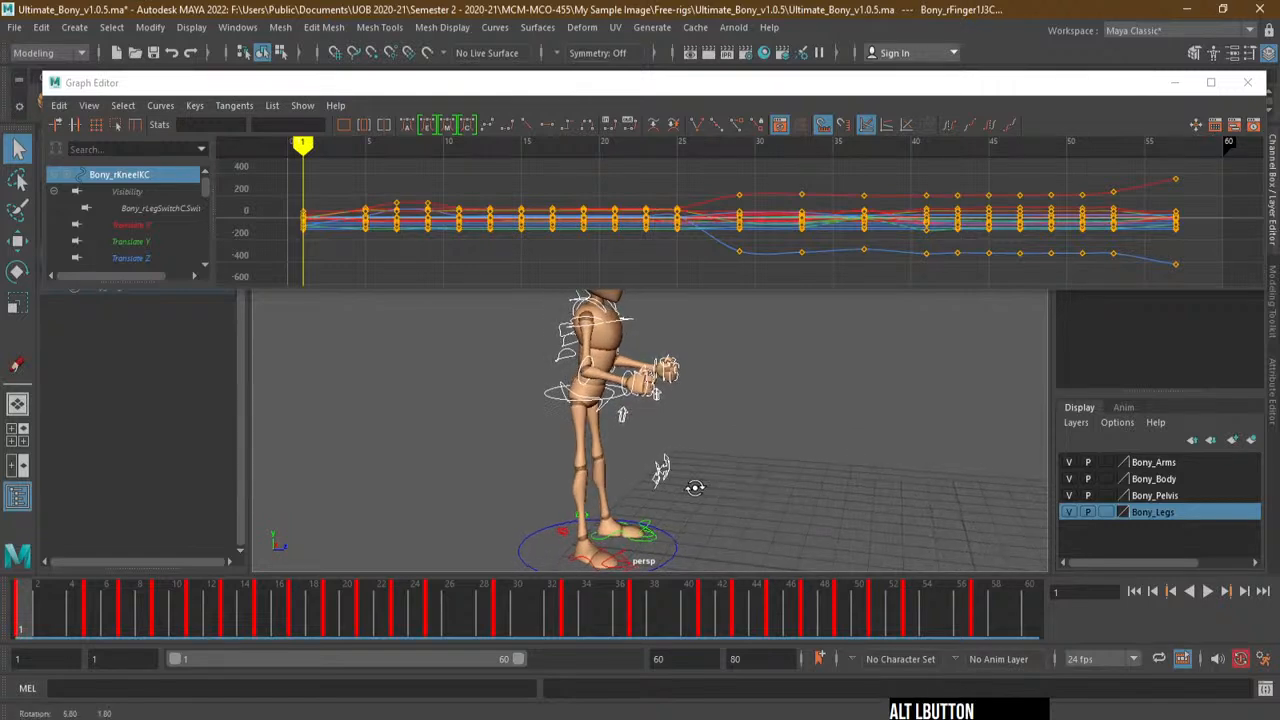
{"action": "right_click_drag", "start_coordinate": [682, 465], "coordinate": [725, 459], "text": "alt"}
{"action": "middle_click_drag", "start_coordinate": [725, 459], "coordinate": [731, 434], "text": "alt"}
{"action": "left_click_drag", "start_coordinate": [731, 434], "coordinate": [700, 435], "text": "alt"}
{"action": "left_click_drag", "start_coordinate": [283, 167], "coordinate": [1205, 278]}
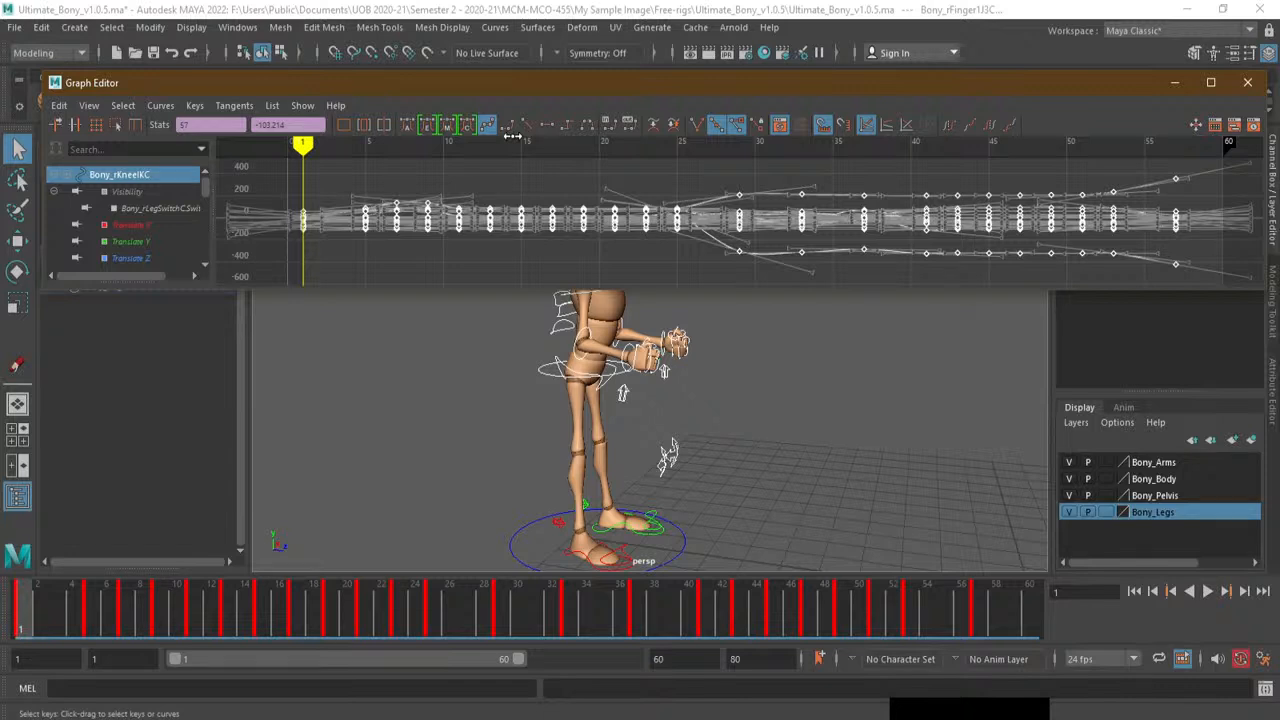
{"action": "left_click", "coordinate": [428, 126]}
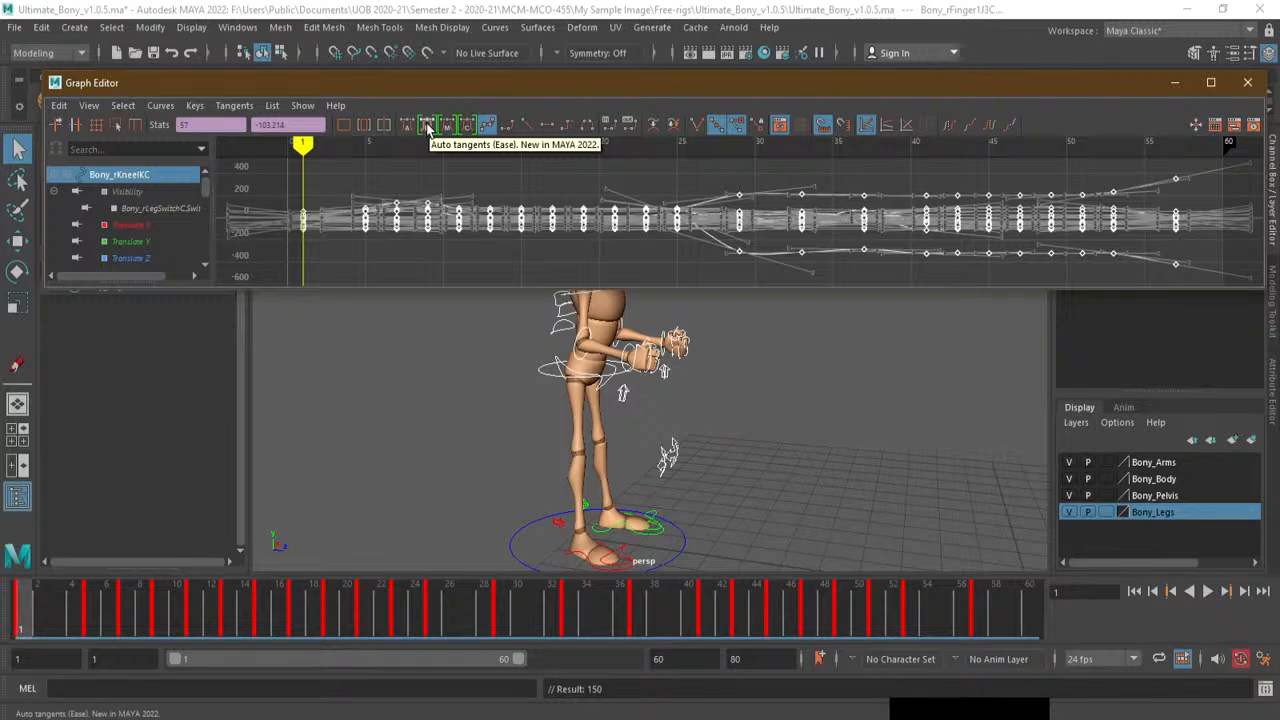
{"action": "left_click", "coordinate": [428, 126]}
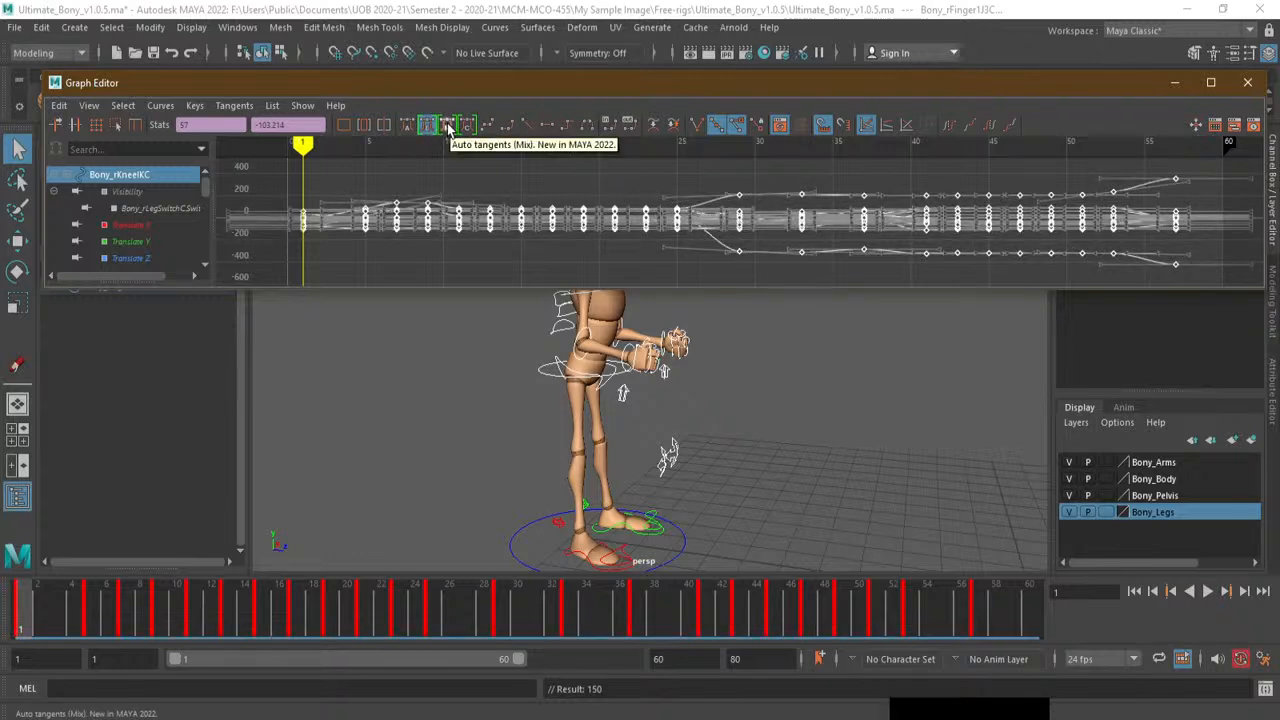
{"action": "left_click", "coordinate": [447, 127]}
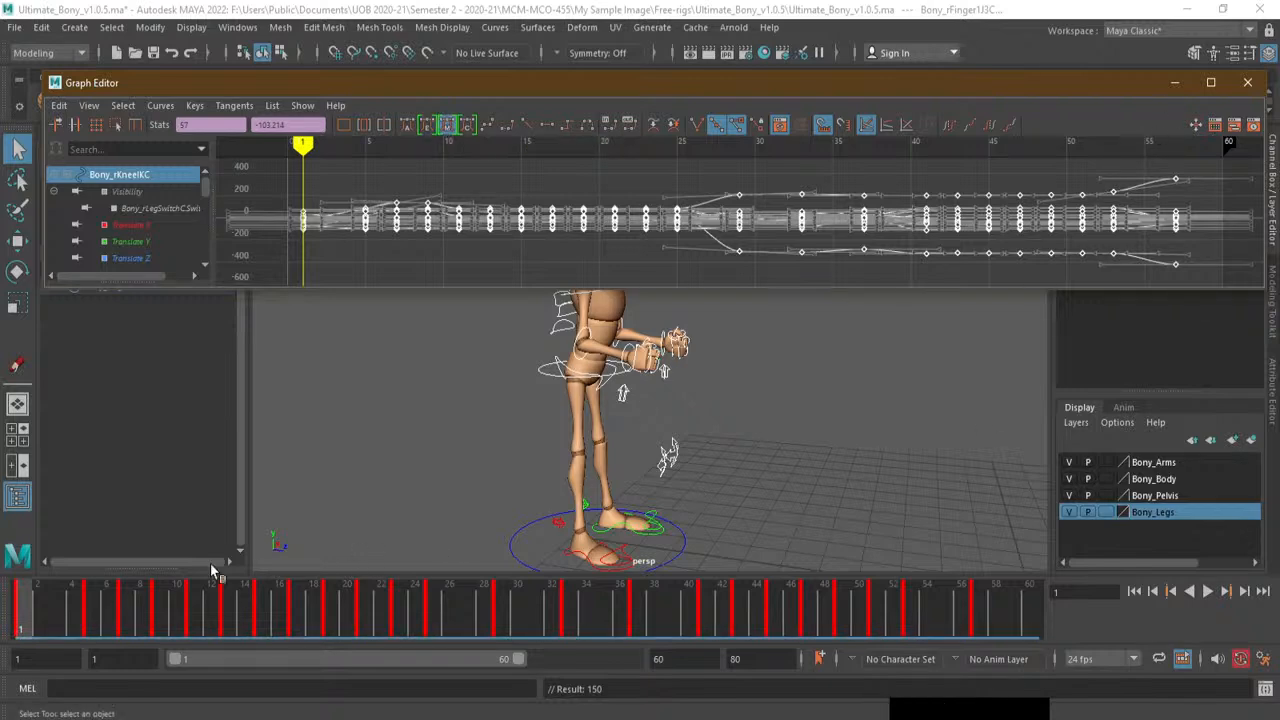
{"action": "mouse_move", "coordinate": [23, 610]}
{"action": "left_mouse_down"}
{"action": "mouse_move", "coordinate": [602, 622]}
{"action": "mouse_move", "coordinate": [26, 612]}
{"action": "left_mouse_up"}
Select both foot and toe IK controls and set their keys from frame 29 to 41 to spline tangents
{"action": "middle_click_drag", "start_coordinate": [597, 458], "coordinate": [598, 400], "text": "alt"}
{"action": "right_click_drag", "start_coordinate": [598, 400], "coordinate": [769, 428], "text": "alt"}
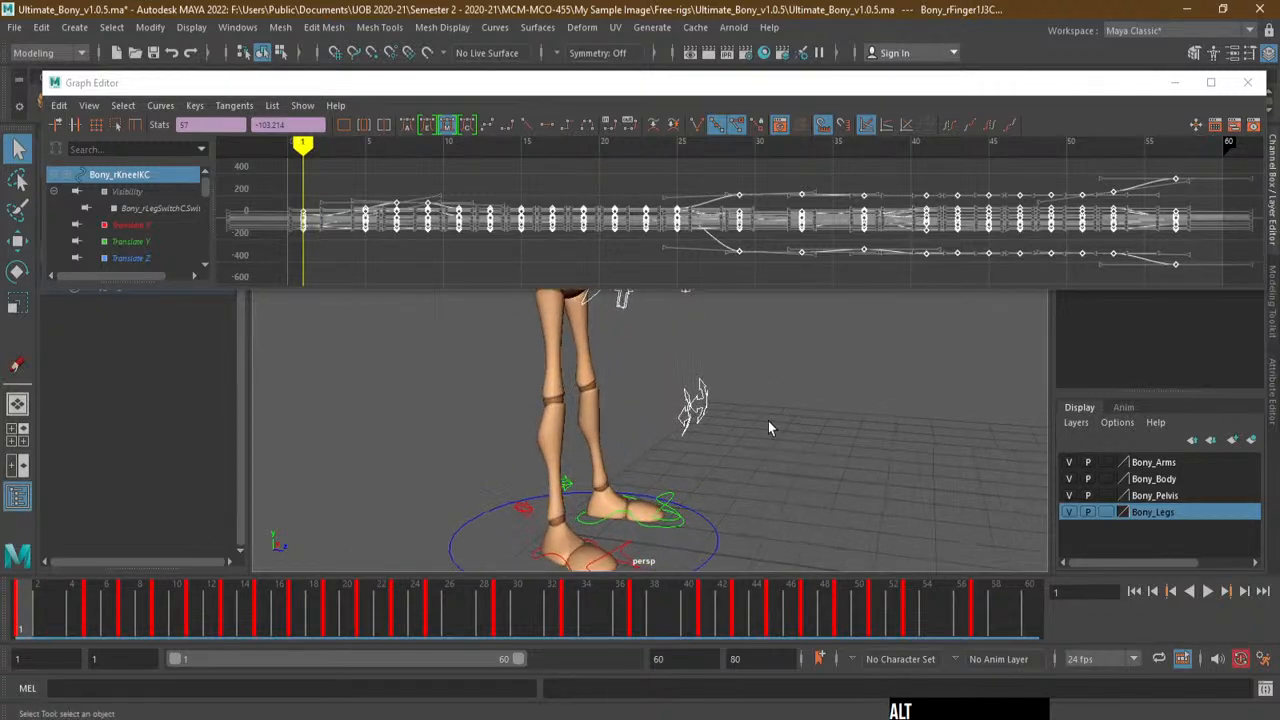
{"action": "middle_click_drag", "start_coordinate": [769, 428], "coordinate": [783, 371], "text": "alt"}
{"action": "right_click_drag", "start_coordinate": [666, 470], "coordinate": [700, 500], "text": "alt"}
{"action": "left_click_drag", "start_coordinate": [660, 518], "coordinate": [648, 556]}
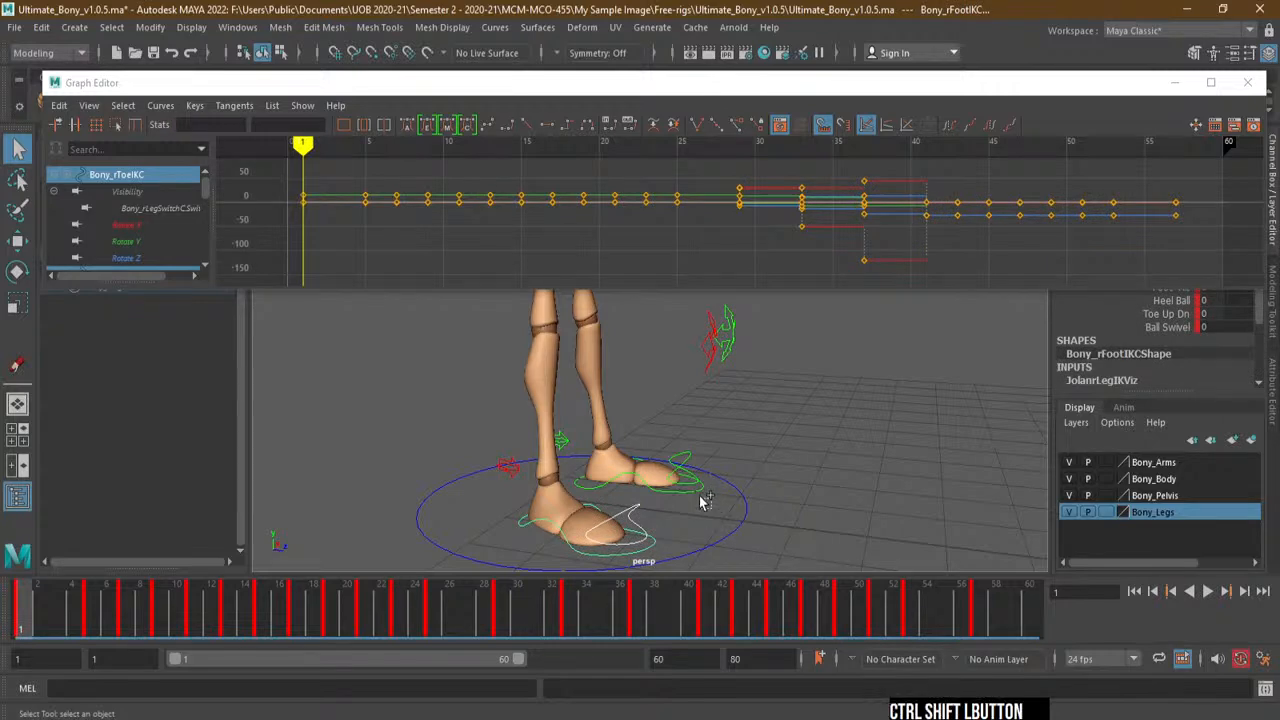
{"action": "left_click", "coordinate": [693, 483], "text": "ctrl+shift"}
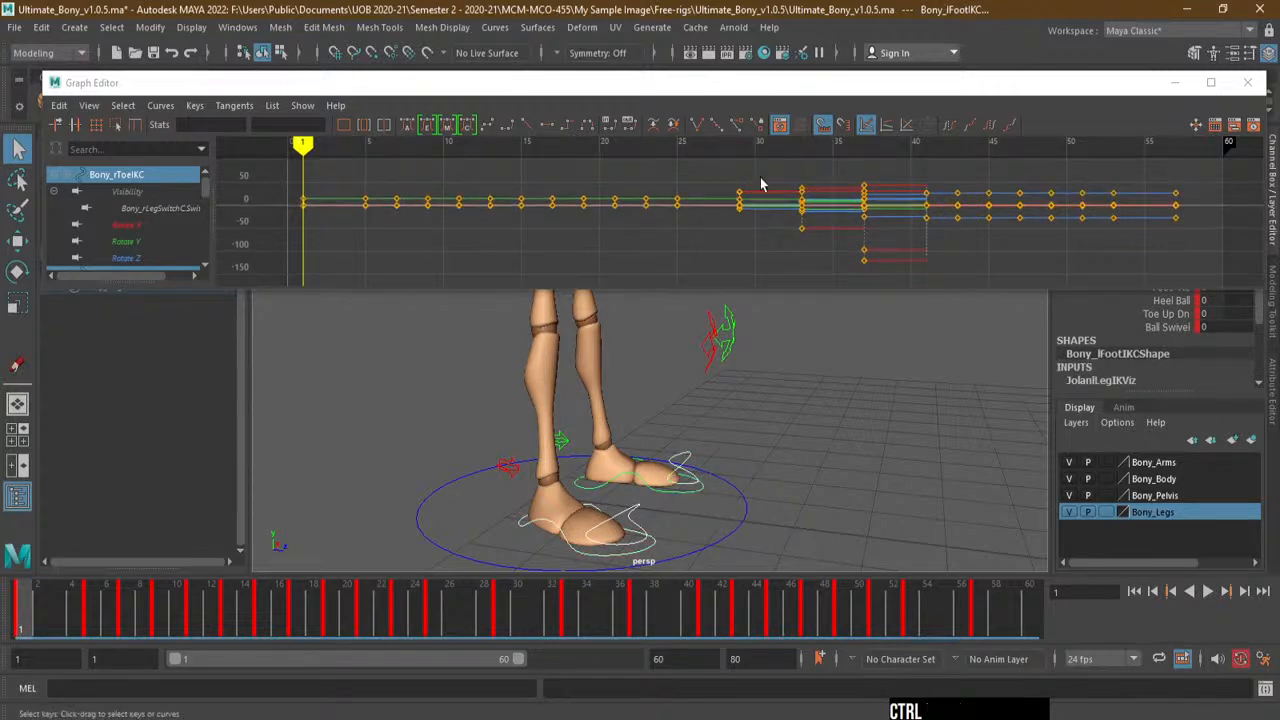
{"action": "left_click_drag", "start_coordinate": [728, 192], "coordinate": [948, 284]}
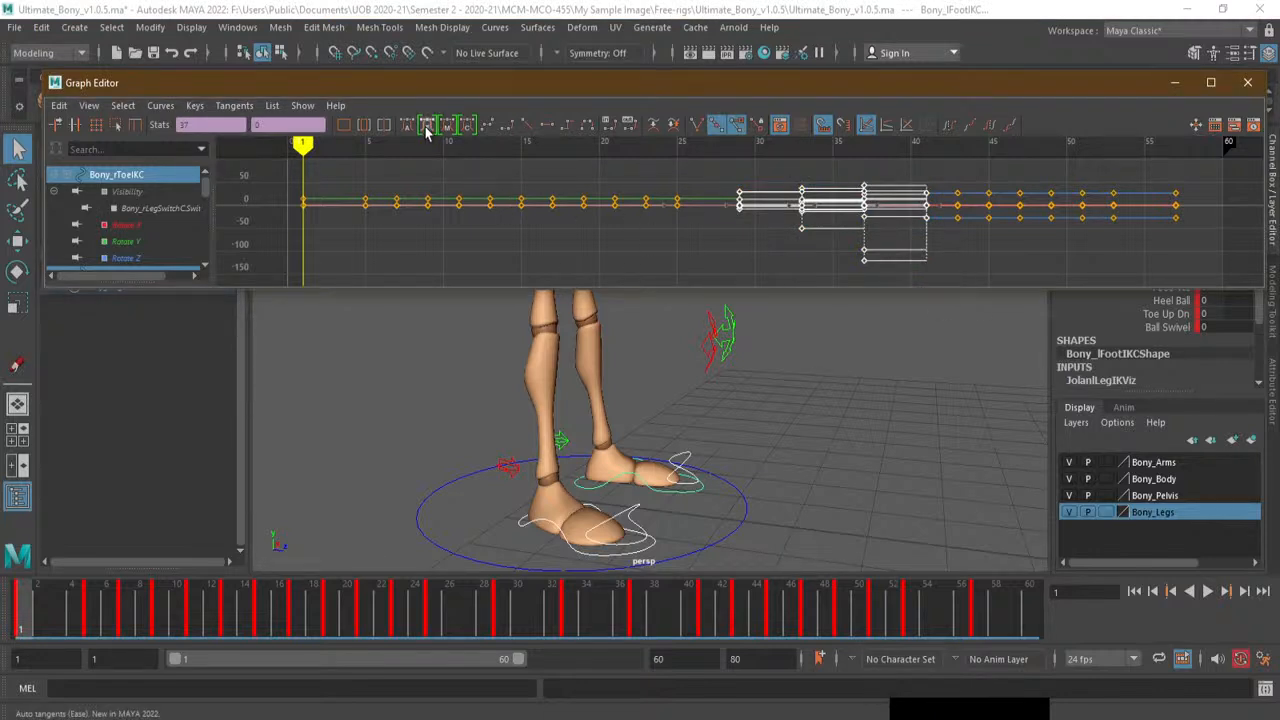
{"action": "left_click", "coordinate": [487, 126]}
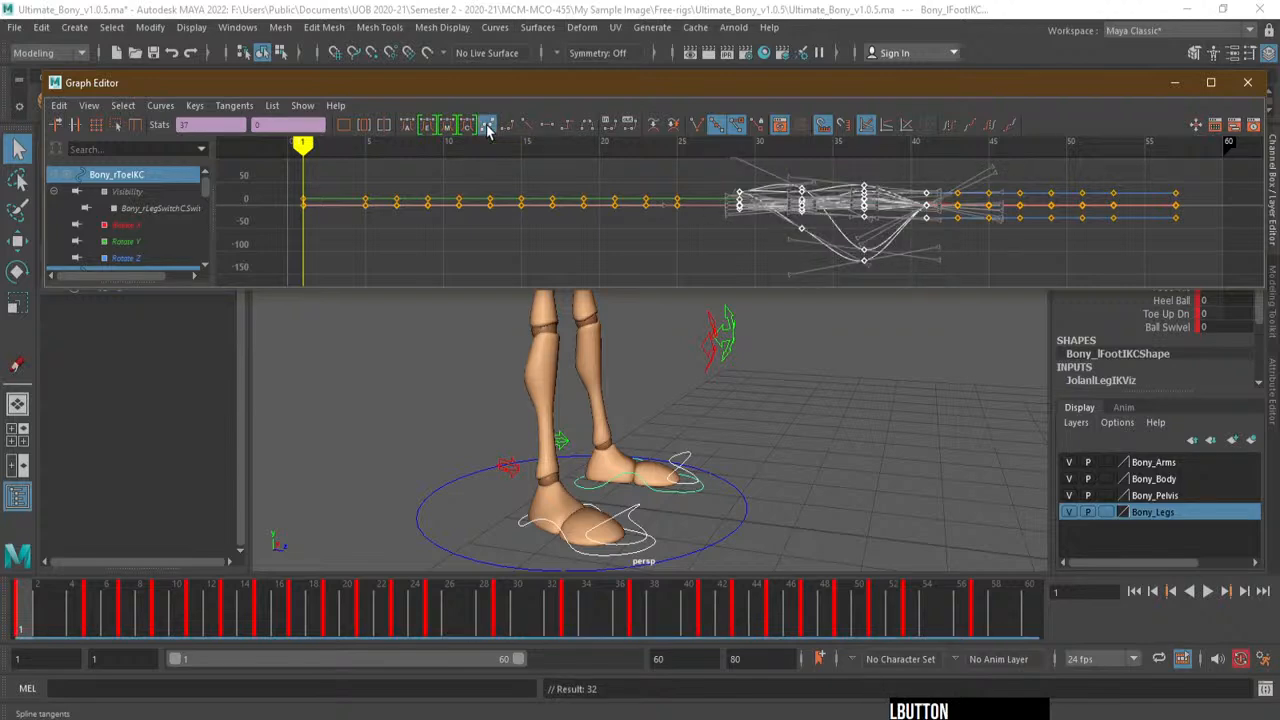
Minimize the Graph Editor, play the jump to review the motion, then stop playback and return to frame 1
{"action": "left_click", "coordinate": [1174, 83]}
{"action": "left_click", "coordinate": [828, 351]}
{"action": "right_click_drag", "start_coordinate": [828, 351], "coordinate": [725, 350], "text": "alt"}
{"action": "middle_click_drag", "start_coordinate": [725, 350], "coordinate": [648, 415], "text": "alt"}
{"action": "left_click_drag", "start_coordinate": [648, 415], "coordinate": [637, 417], "text": "alt"}
{"action": "left_click", "coordinate": [1210, 591]}
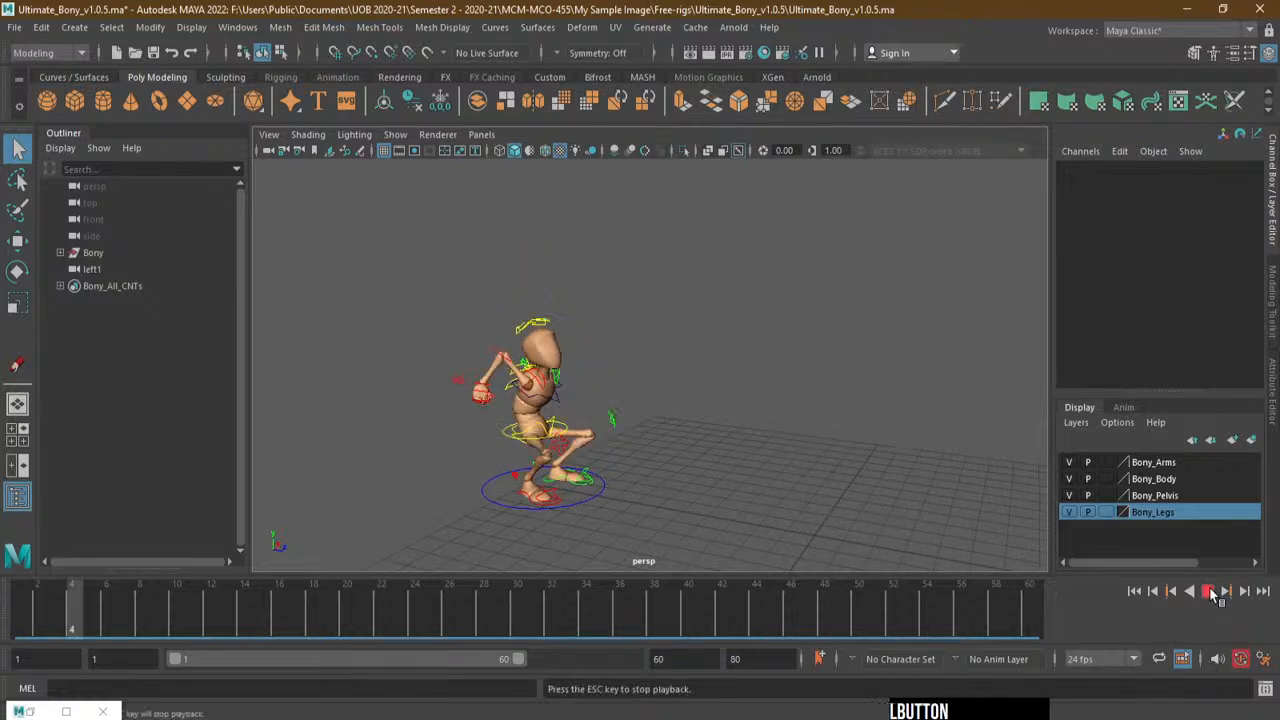
{"action": "right_click_drag", "start_coordinate": [734, 366], "coordinate": [504, 386], "text": "alt"}
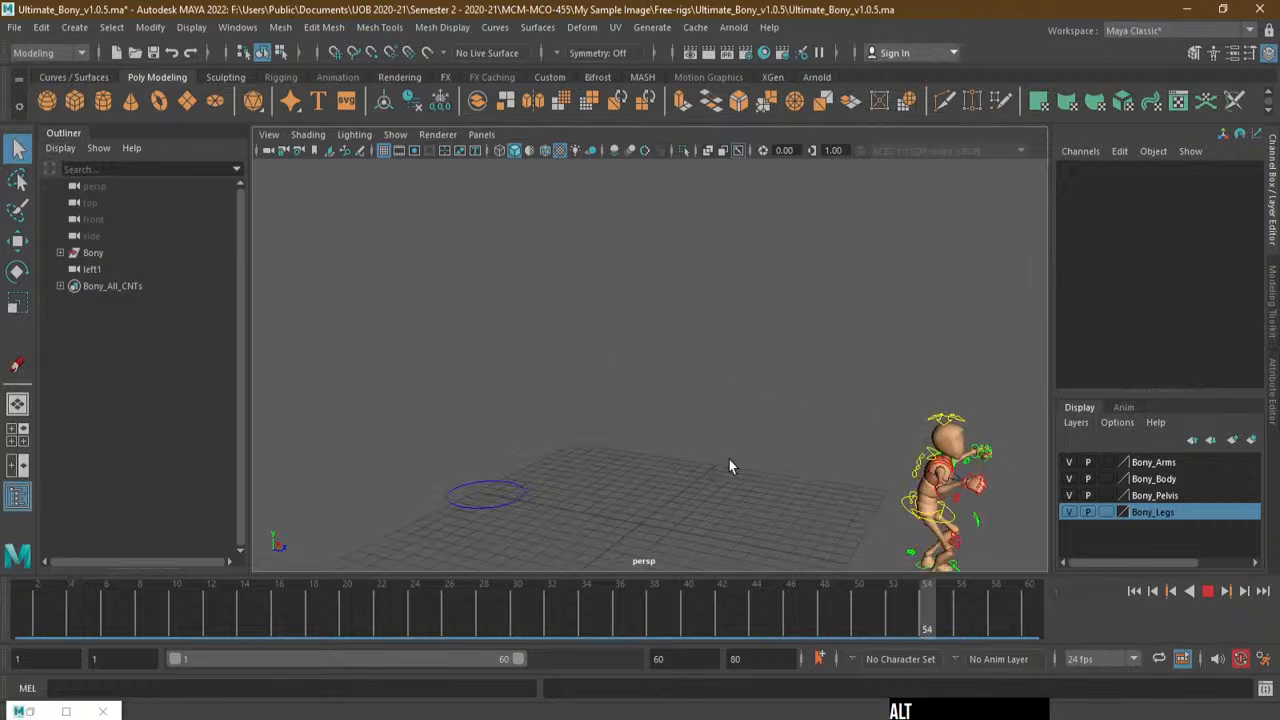
{"action": "middle_click_drag", "start_coordinate": [729, 459], "coordinate": [711, 397], "text": "alt"}
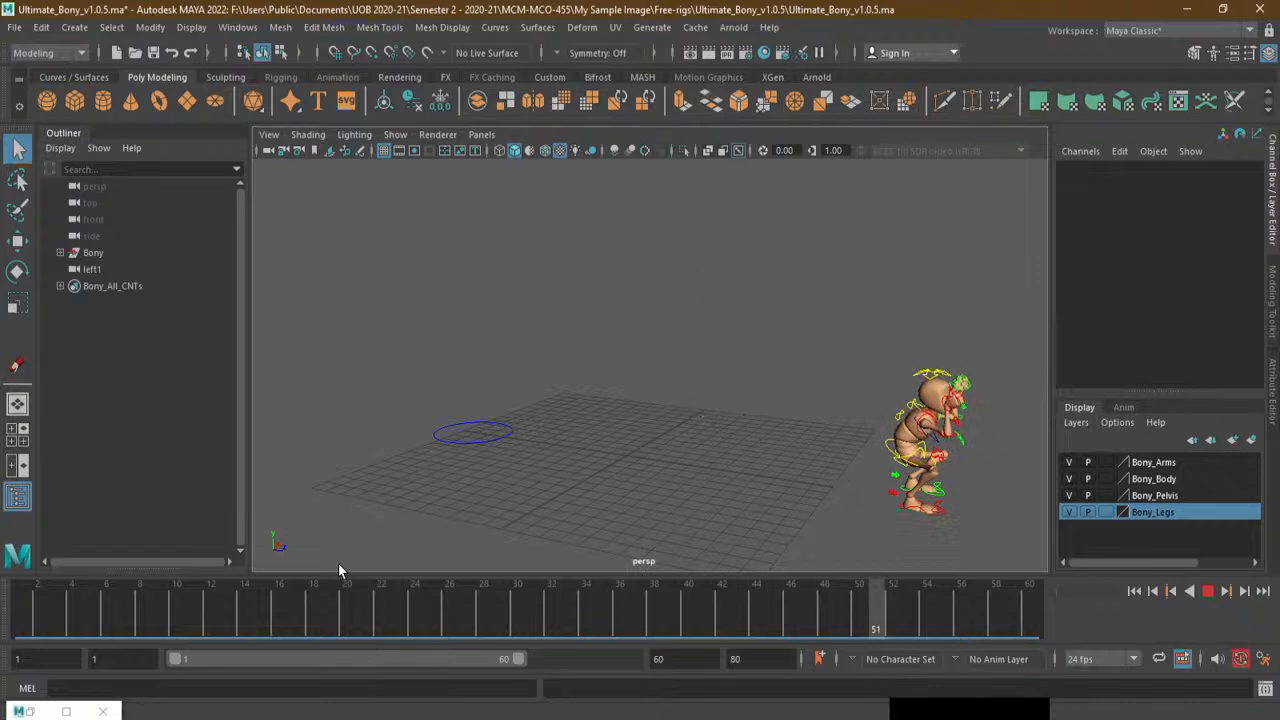
{"action": "left_click", "coordinate": [313, 605]}
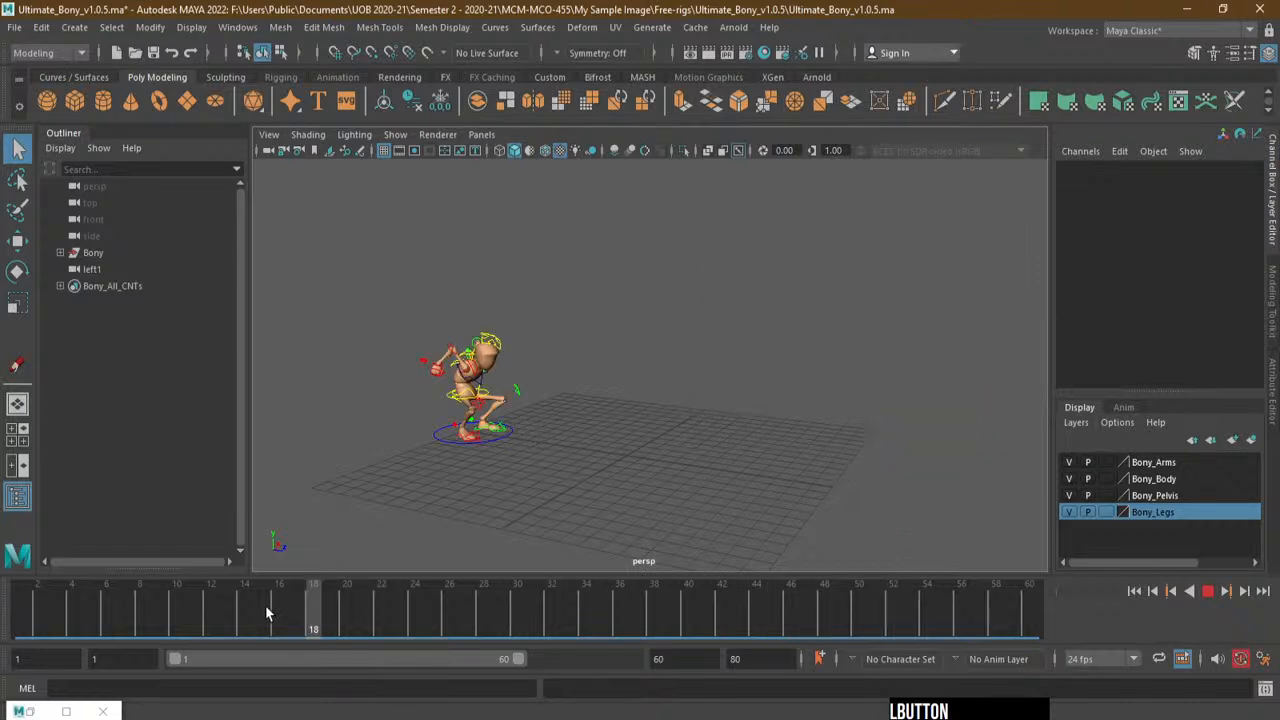
{"action": "left_click", "coordinate": [1208, 597]}
{"action": "left_click_drag", "start_coordinate": [208, 612], "coordinate": [24, 608]}
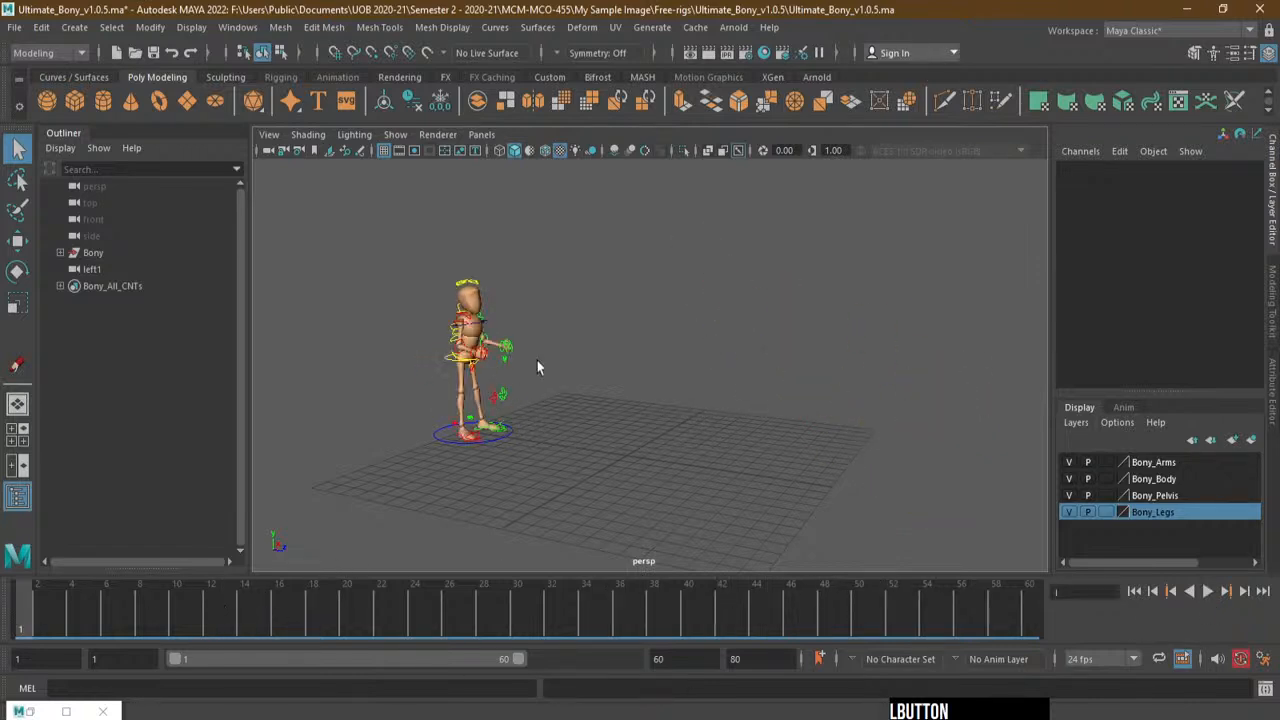
Select all of the character's animation controls, including the feet and main control
{"action": "left_click_drag", "start_coordinate": [378, 240], "coordinate": [545, 462]}
{"action": "right_click_drag", "start_coordinate": [510, 425], "coordinate": [560, 420], "text": "alt"}
{"action": "middle_click_drag", "start_coordinate": [553, 424], "coordinate": [603, 414], "text": "alt"}
{"action": "left_click_drag", "start_coordinate": [524, 437], "coordinate": [548, 434], "text": "alt"}
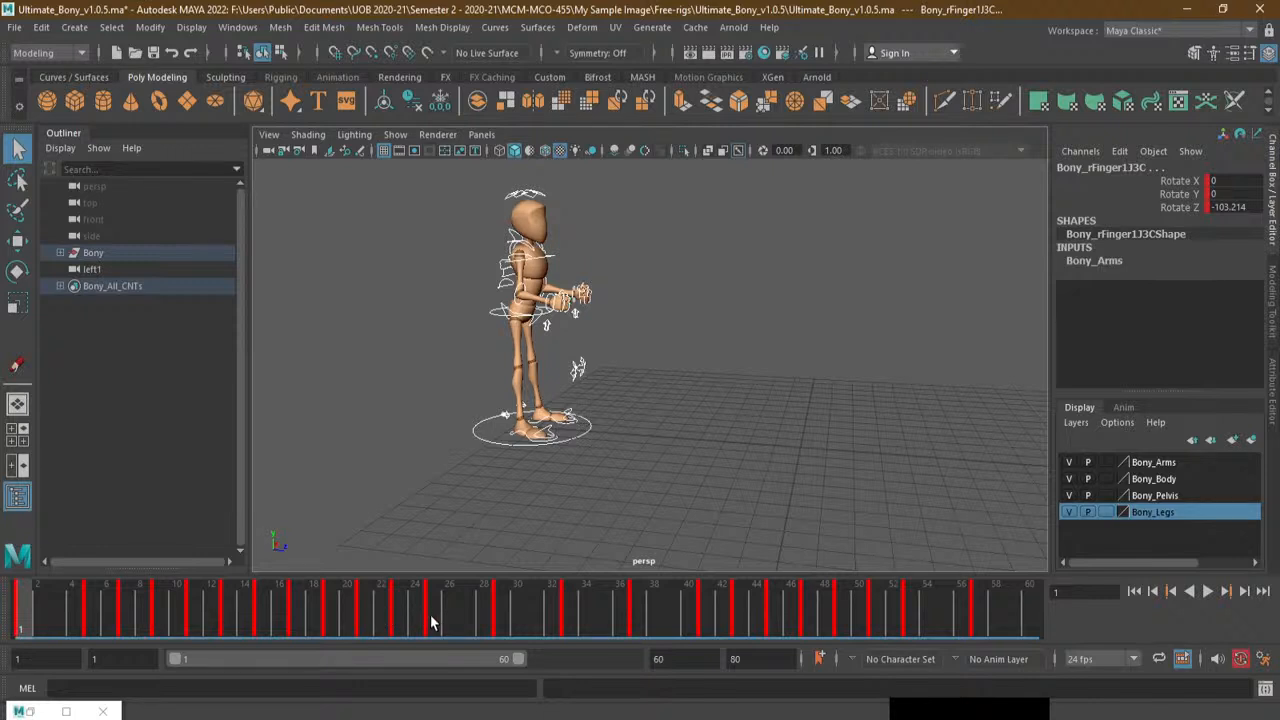
{"action": "left_click", "coordinate": [80, 620]}
{"action": "mouse_move", "coordinate": [83, 620]}
{"action": "left_mouse_down"}
{"action": "mouse_move", "coordinate": [436, 626]}
{"action": "mouse_move", "coordinate": [429, 644]}
{"action": "mouse_move", "coordinate": [443, 628]}
{"action": "mouse_move", "coordinate": [229, 629]}
{"action": "left_mouse_up"}
{"action": "key", "text": "ctrl+z"}
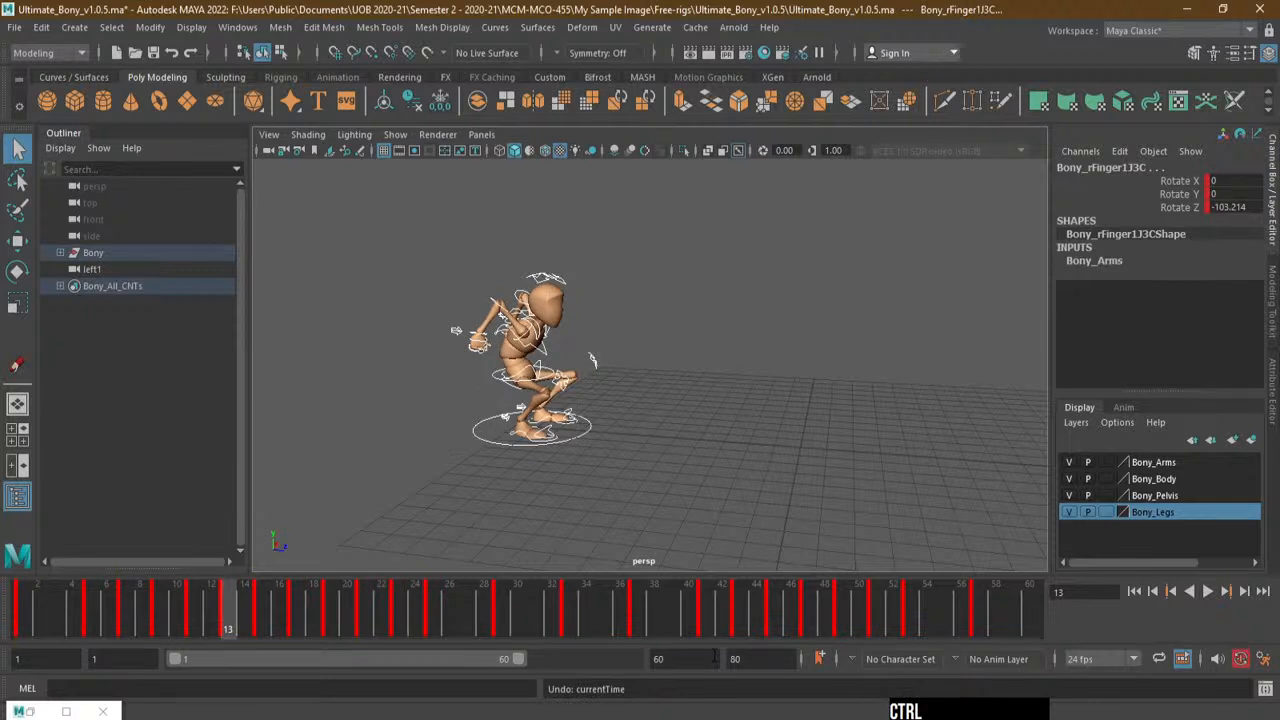
{"action": "key", "text": "ctrl+z"}
{"action": "left_click_drag", "start_coordinate": [76, 618], "coordinate": [20, 622]}
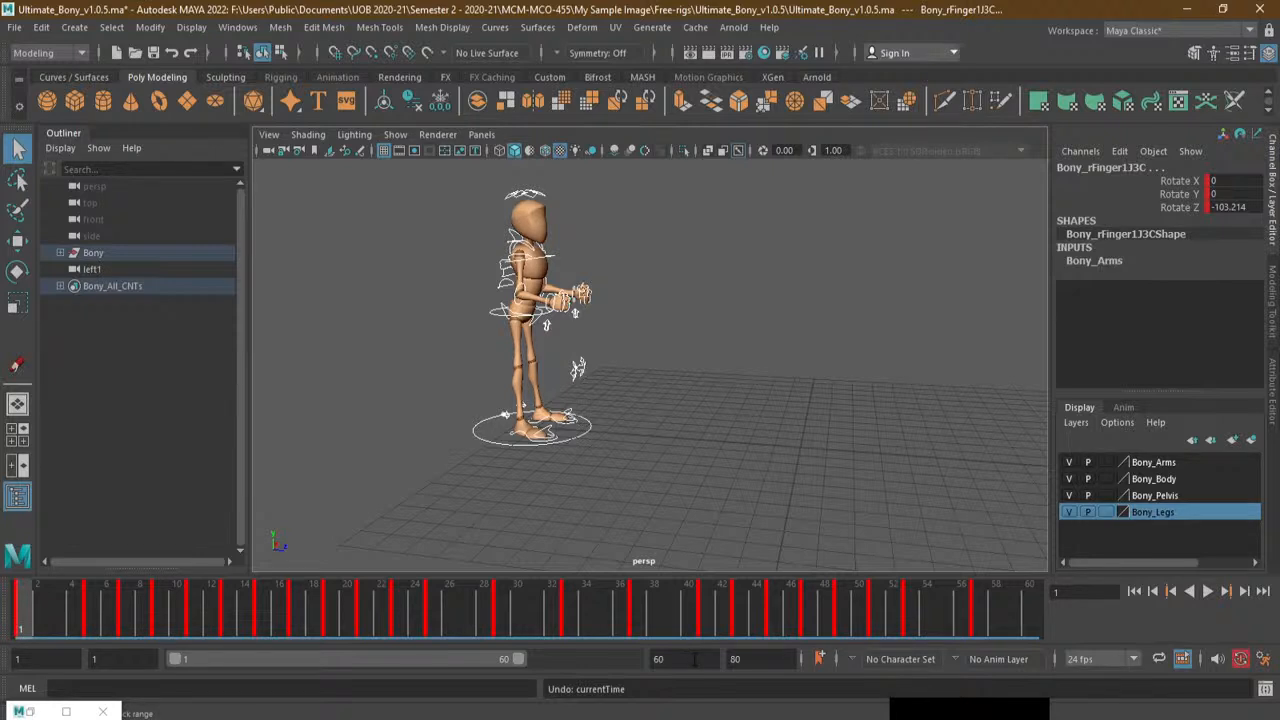
Set the playback end to frame 50 and compress the keys from frames 5 to 25 into frames 5 to 10
{"action": "double_click", "coordinate": [660, 659]}
{"action": "type", "text": "50"}
{"action": "key", "text": "KP_Enter"}
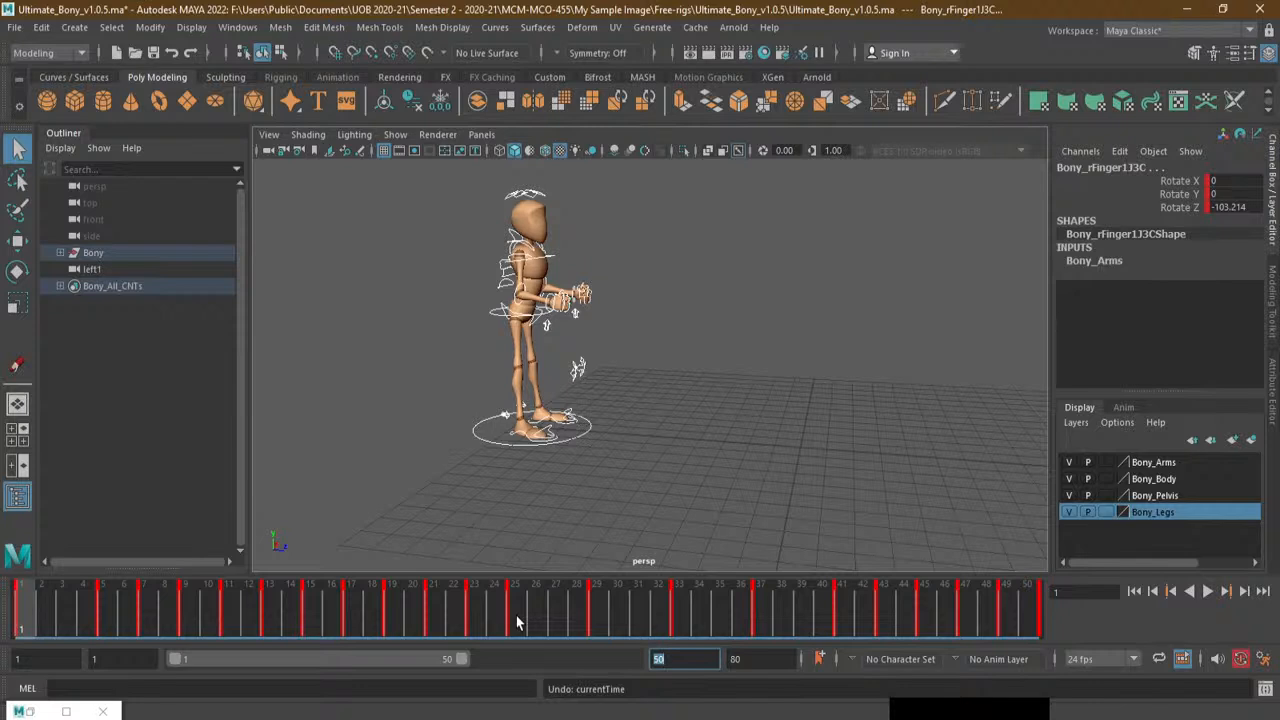
{"action": "mouse_move", "coordinate": [516, 622]}
{"action": "left_mouse_down", "text": "shift"}
{"action": "mouse_move", "coordinate": [112, 628]}
{"action": "mouse_move", "coordinate": [522, 628]}
{"action": "left_mouse_up", "text": "shift"}
{"action": "left_click", "coordinate": [110, 628]}
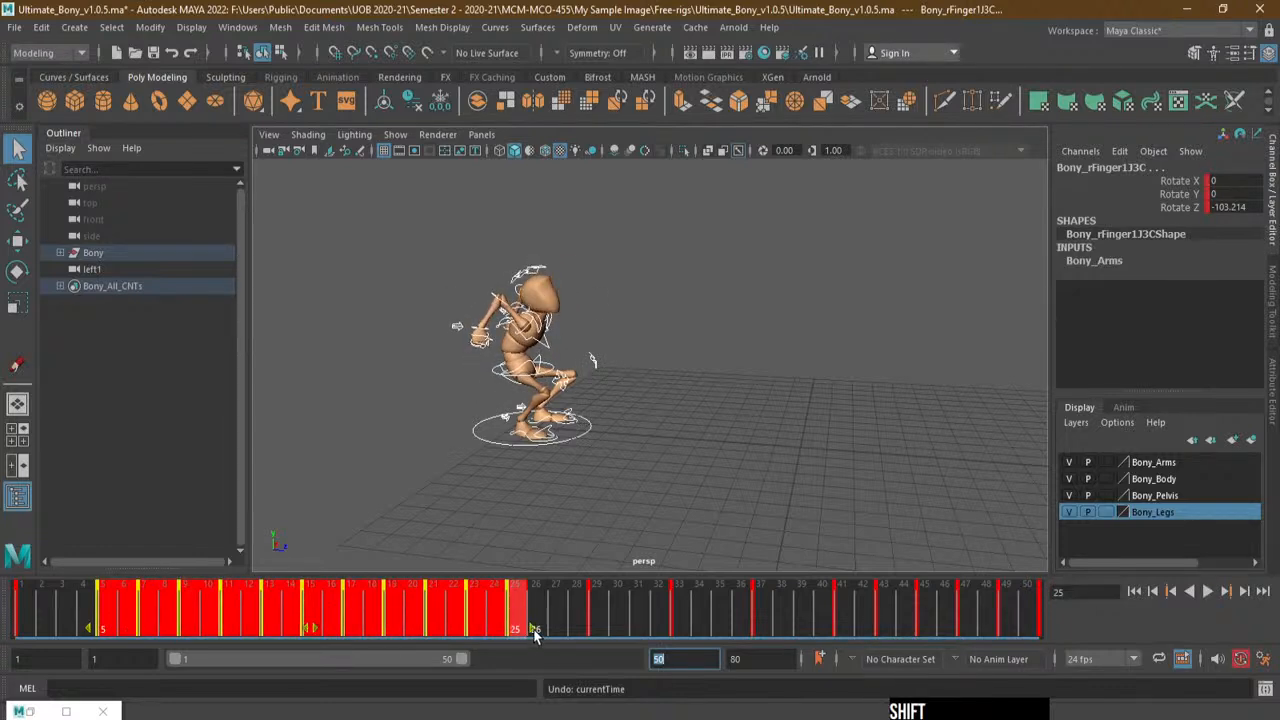
{"action": "left_click_drag", "start_coordinate": [534, 632], "coordinate": [207, 628], "text": "shift"}
Set the playback end to frame 60, briefly extending it to frame 80 to check for further keys
{"action": "left_click", "coordinate": [684, 659]}
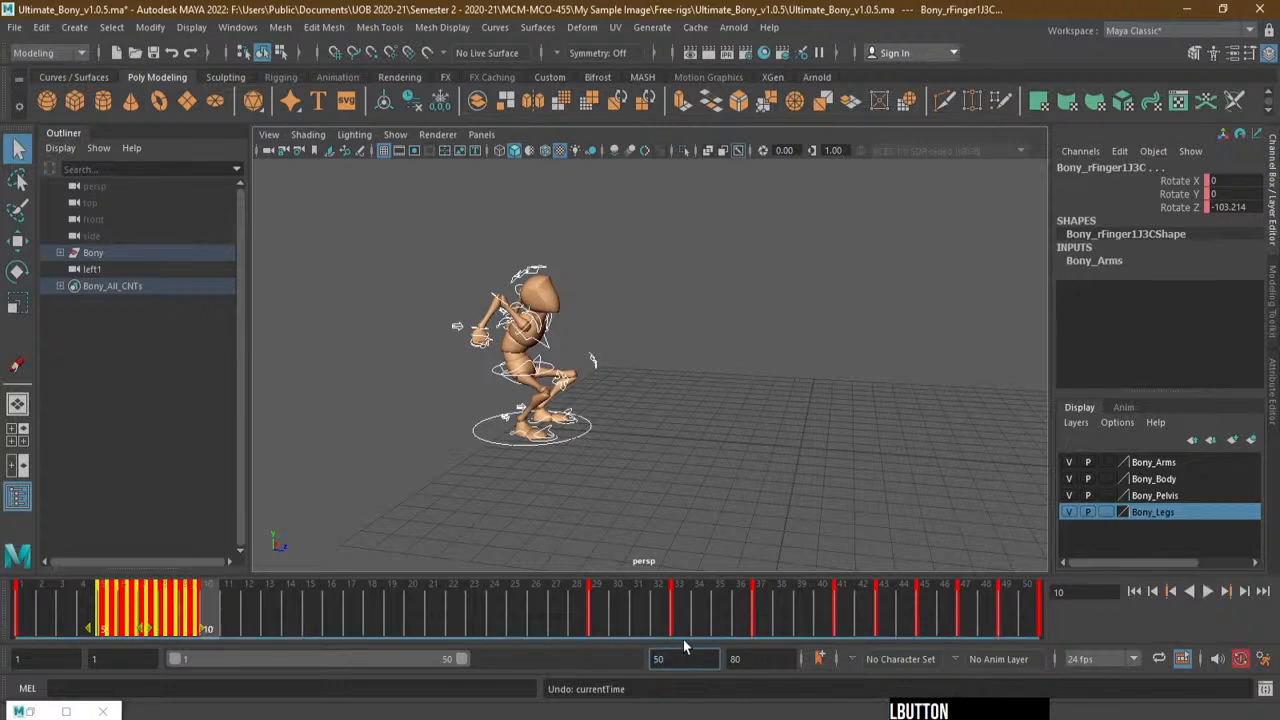
{"action": "left_click_drag", "start_coordinate": [684, 658], "coordinate": [620, 660]}
{"action": "type", "text": "60"}
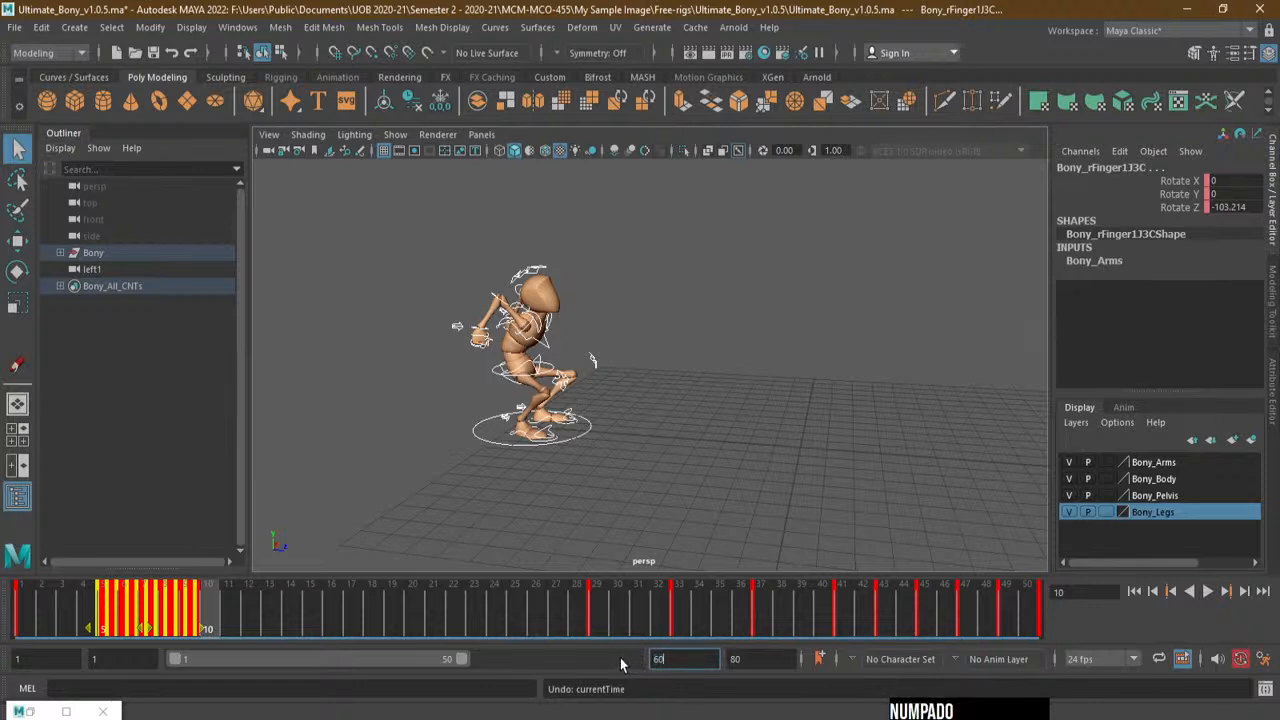
{"action": "key", "text": "Return"}
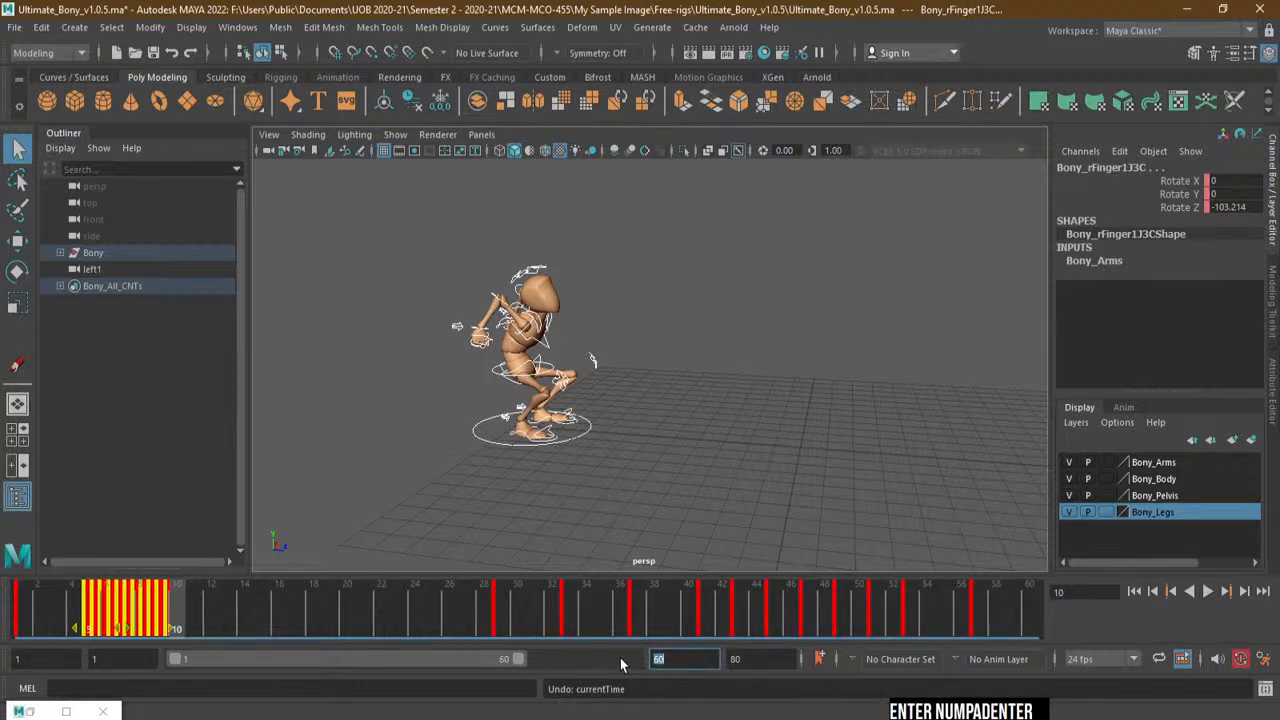
{"action": "left_click", "coordinate": [656, 658]}
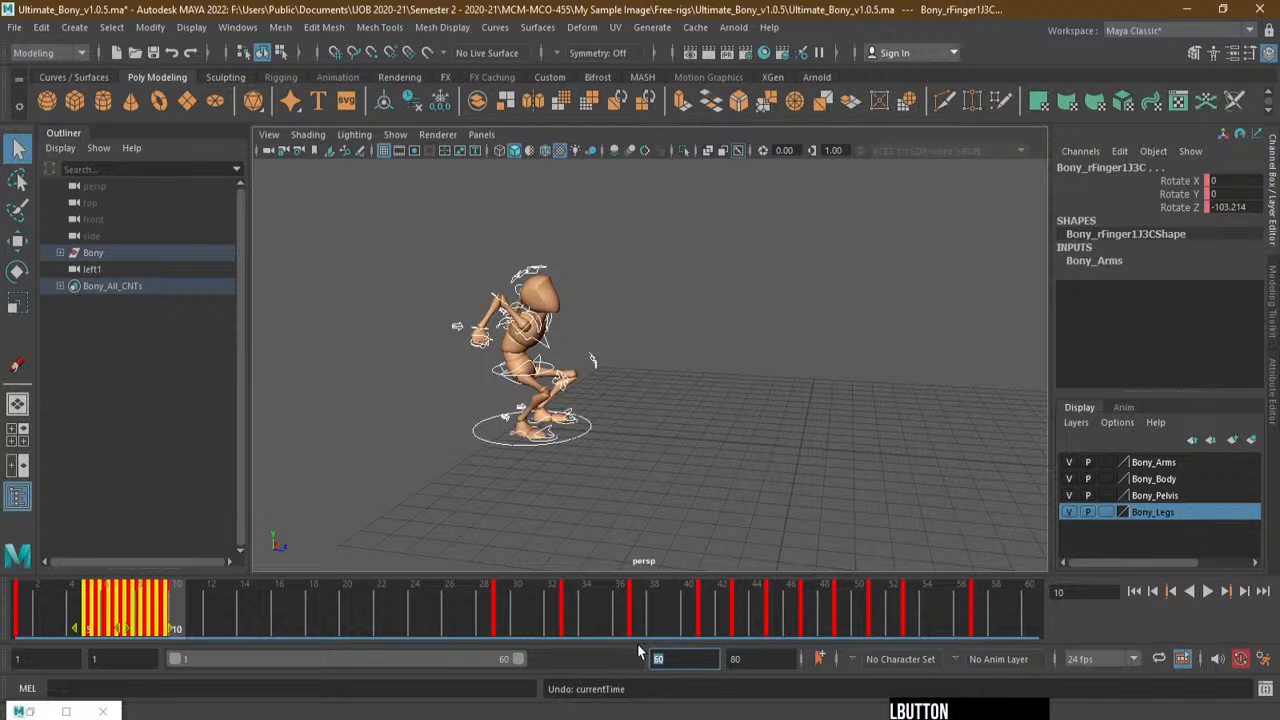
{"action": "type", "text": "80"}
{"action": "key", "text": "Return"}
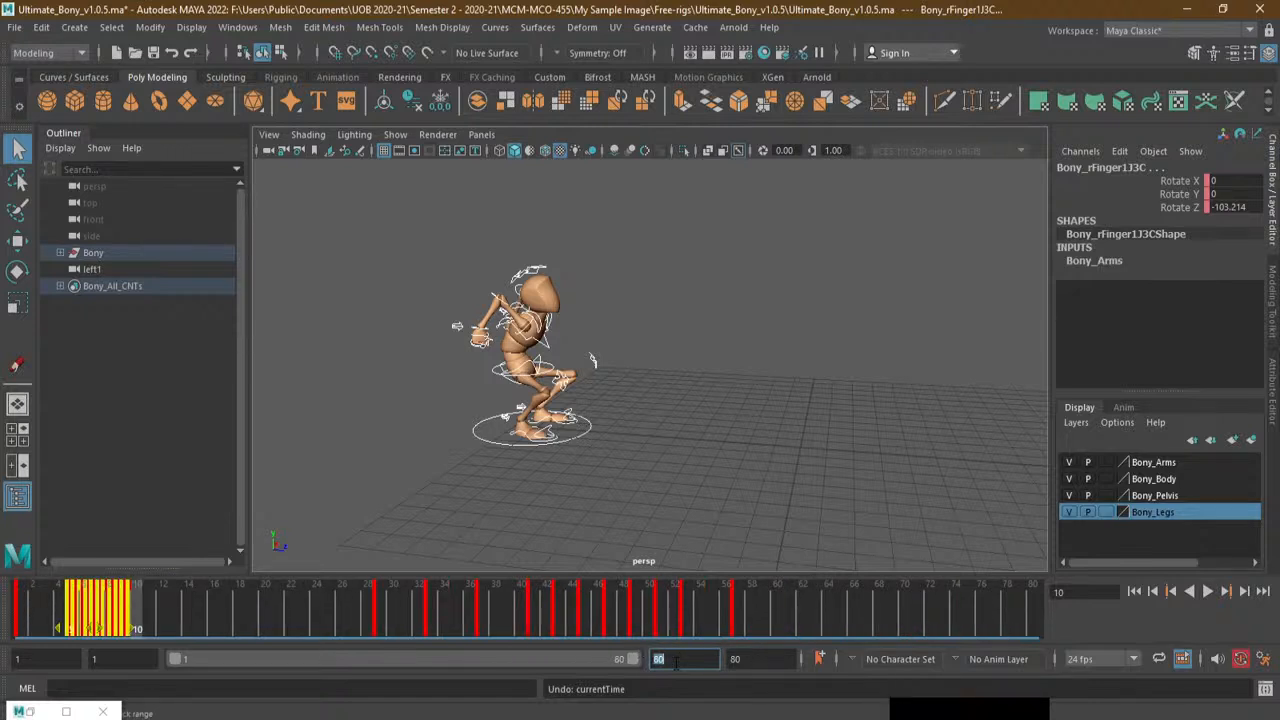
{"action": "type", "text": "60"}
{"action": "key", "text": "Return"}
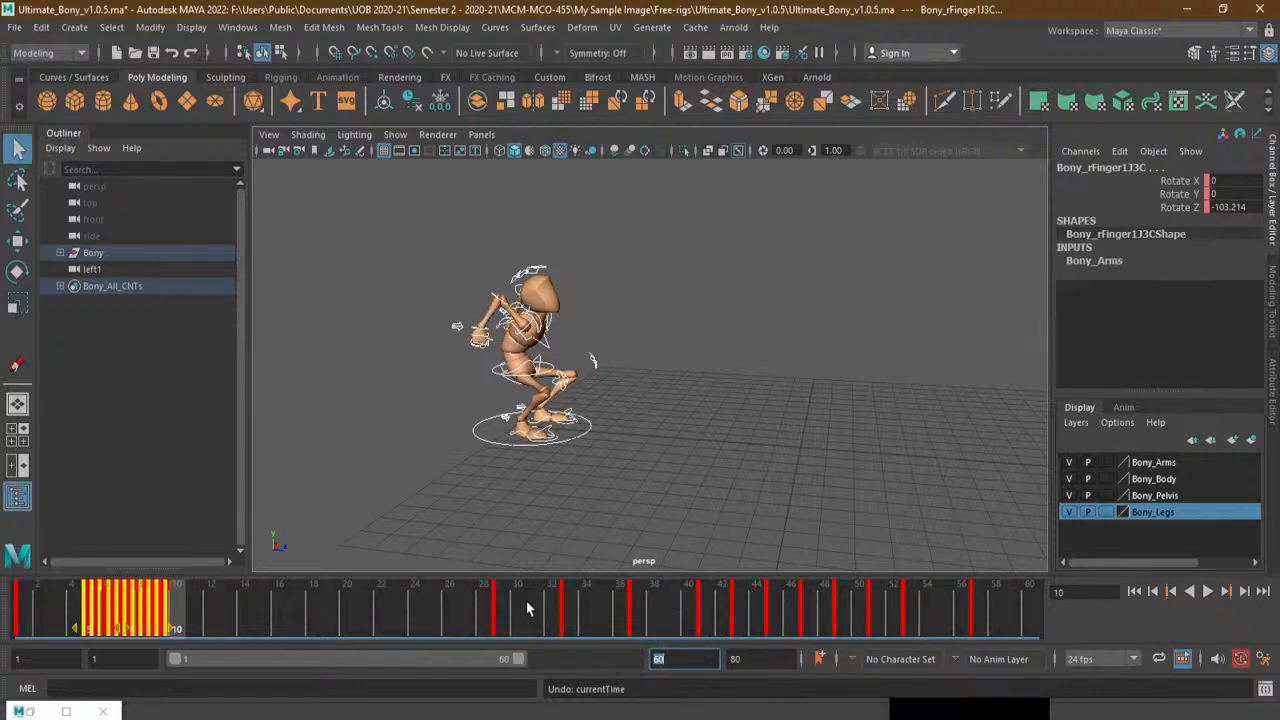
Shift the keys from frames 29 to 56 earlier so they start at frame 14, and set the playback end to 50
{"action": "left_click_drag", "start_coordinate": [505, 605], "coordinate": [968, 612], "text": "shift"}
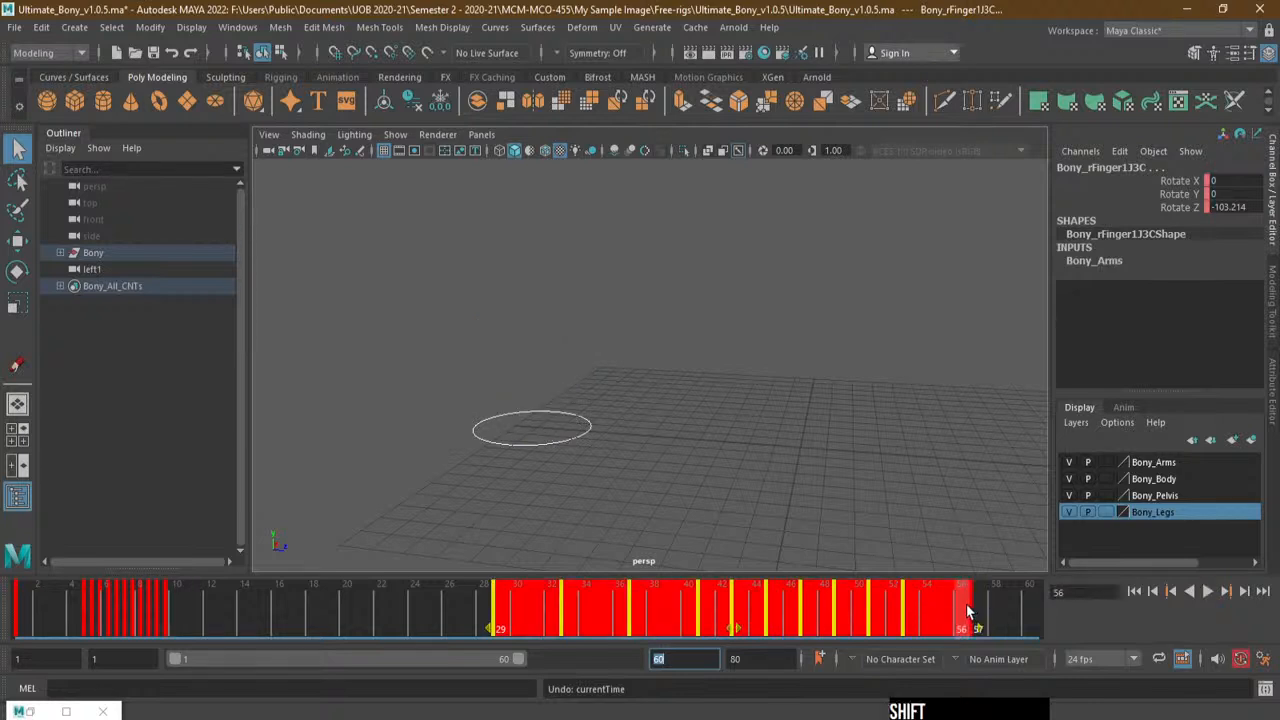
{"action": "left_click", "coordinate": [738, 630]}
{"action": "left_click_drag", "start_coordinate": [738, 630], "coordinate": [479, 630]}
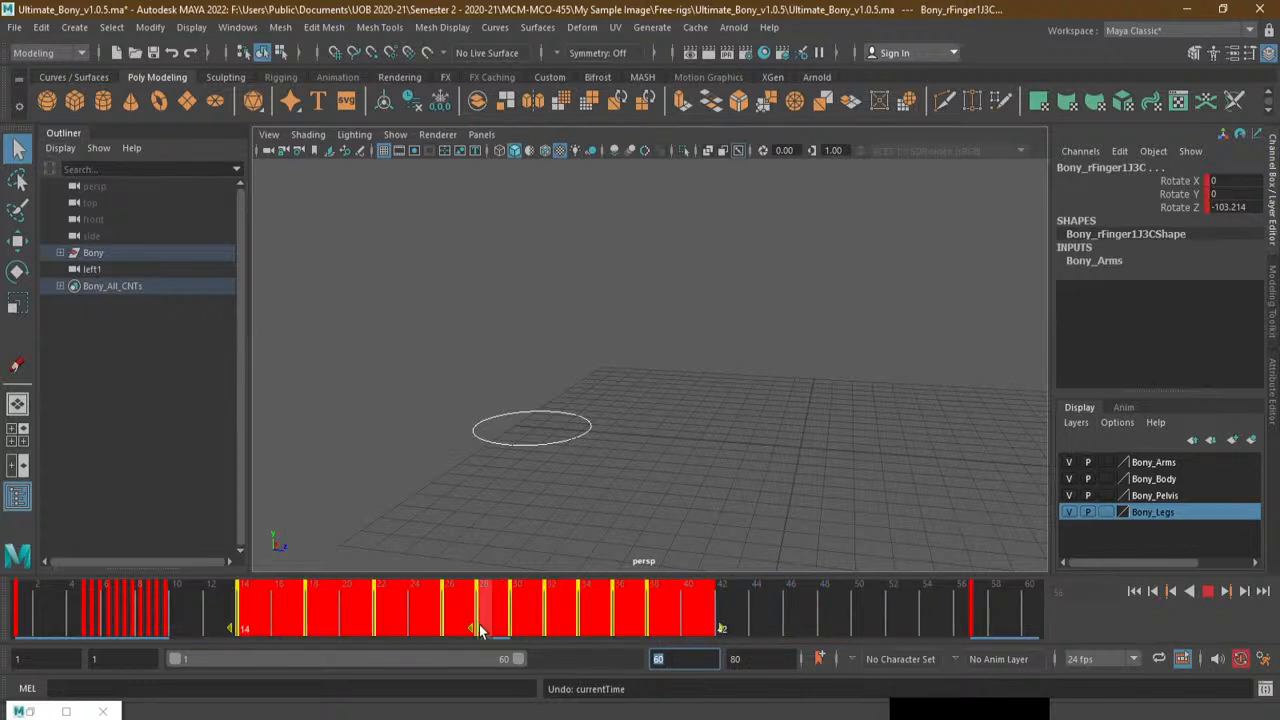
{"action": "double_click", "coordinate": [660, 659]}
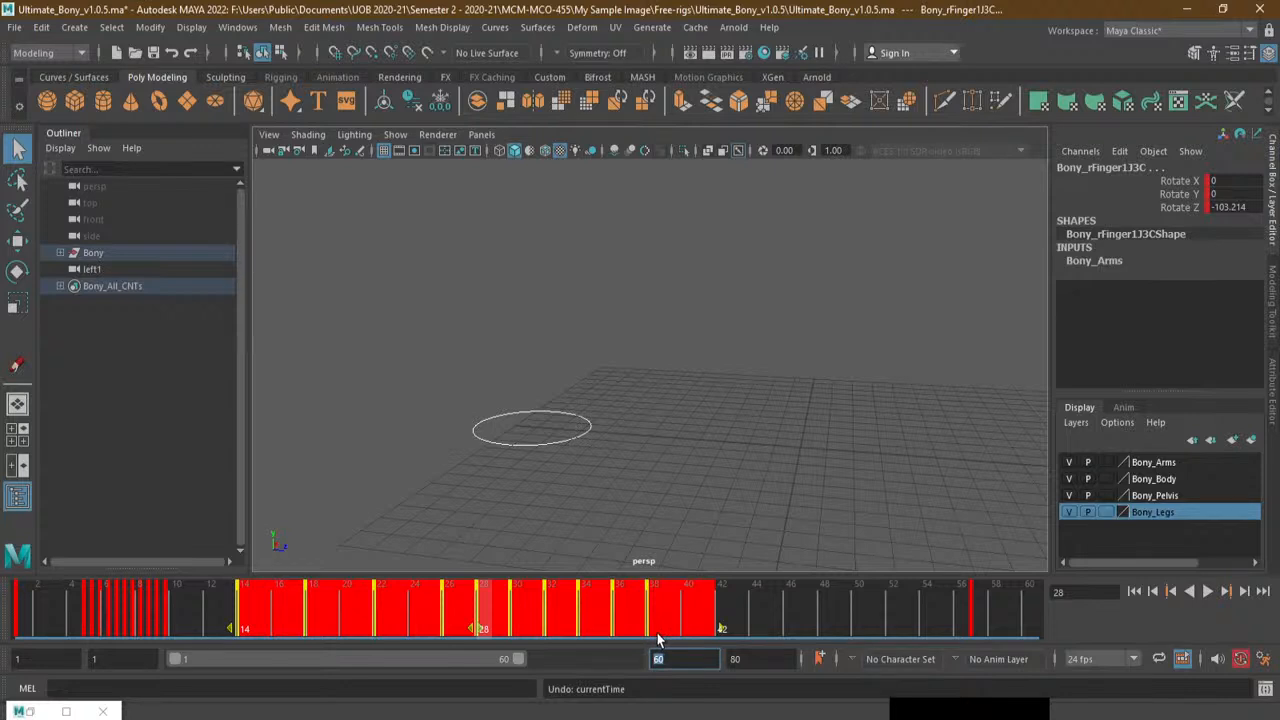
{"action": "type", "text": "50"}
{"action": "key", "text": "Return"}
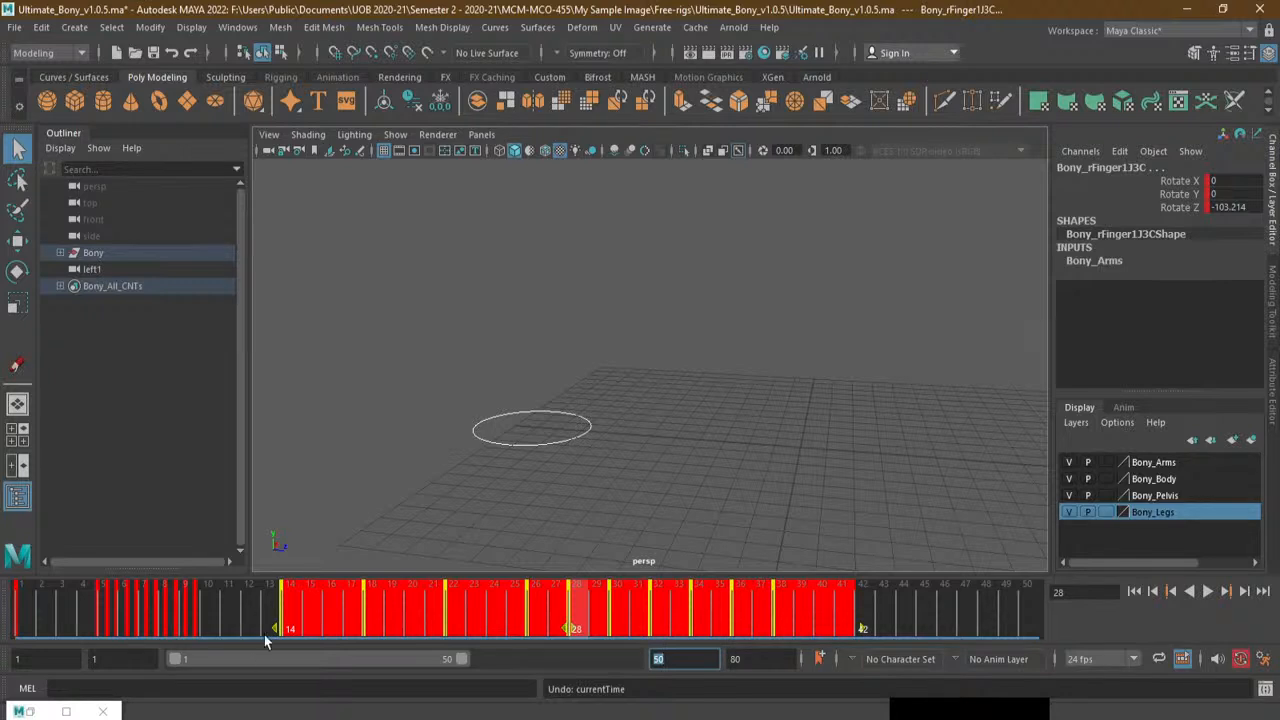
Scrub back to the beginning and play the jump to review the new timing, stopping playback after the check
{"action": "mouse_move", "coordinate": [298, 619]}
{"action": "left_mouse_down"}
{"action": "mouse_move", "coordinate": [168, 625]}
{"action": "mouse_move", "coordinate": [349, 625]}
{"action": "mouse_move", "coordinate": [58, 633]}
{"action": "left_mouse_up"}
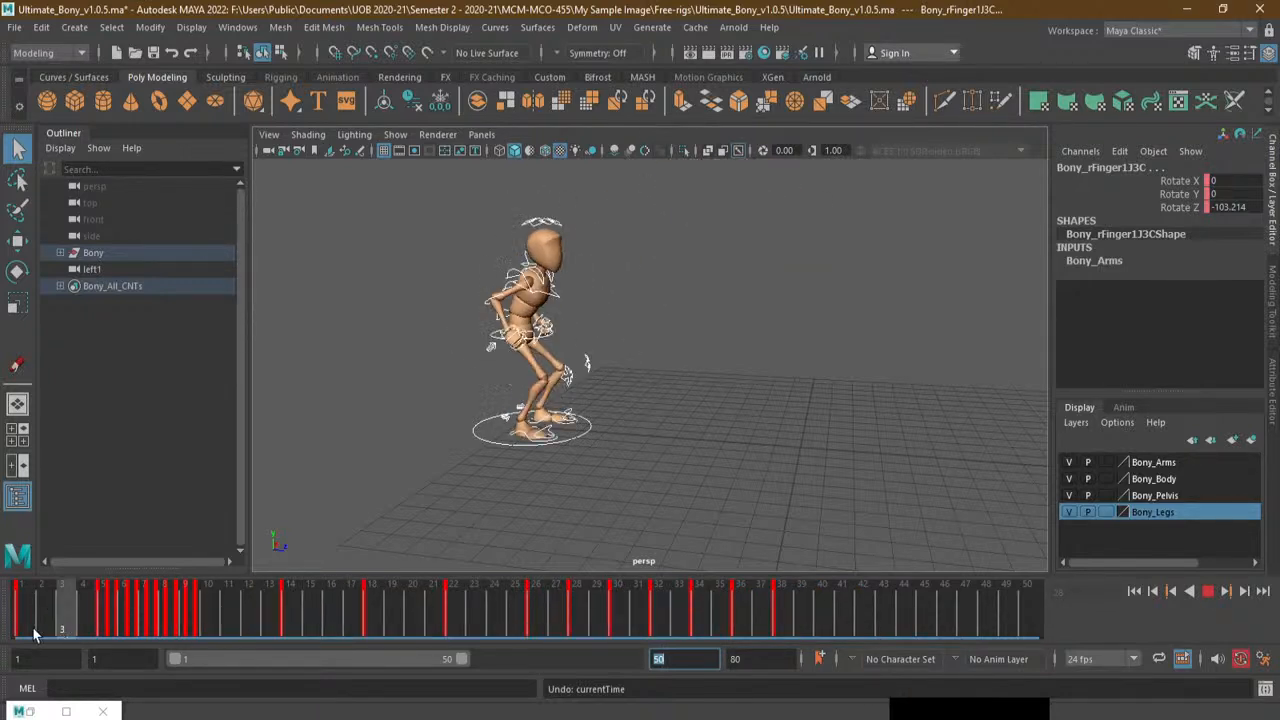
{"action": "left_click", "coordinate": [1208, 591]}
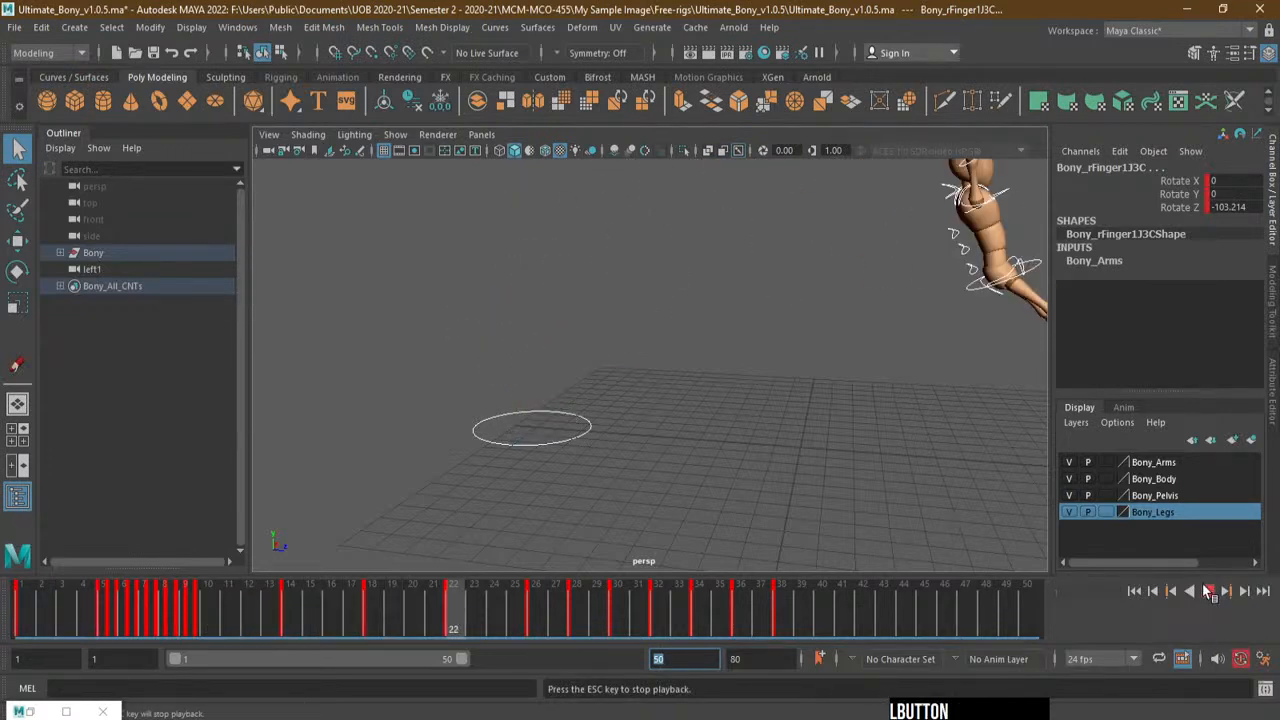
{"action": "left_click", "coordinate": [1208, 591]}
Compress the keys from frames 5 to 10 into frames 5 to 7 and scrub the crouch and take-off poses
{"action": "mouse_move", "coordinate": [107, 621]}
{"action": "left_mouse_down", "text": "shift"}
{"action": "mouse_move", "coordinate": [193, 622]}
{"action": "mouse_move", "coordinate": [112, 632]}
{"action": "mouse_move", "coordinate": [136, 634]}
{"action": "left_mouse_up", "text": "shift"}
{"action": "left_click", "coordinate": [196, 612]}
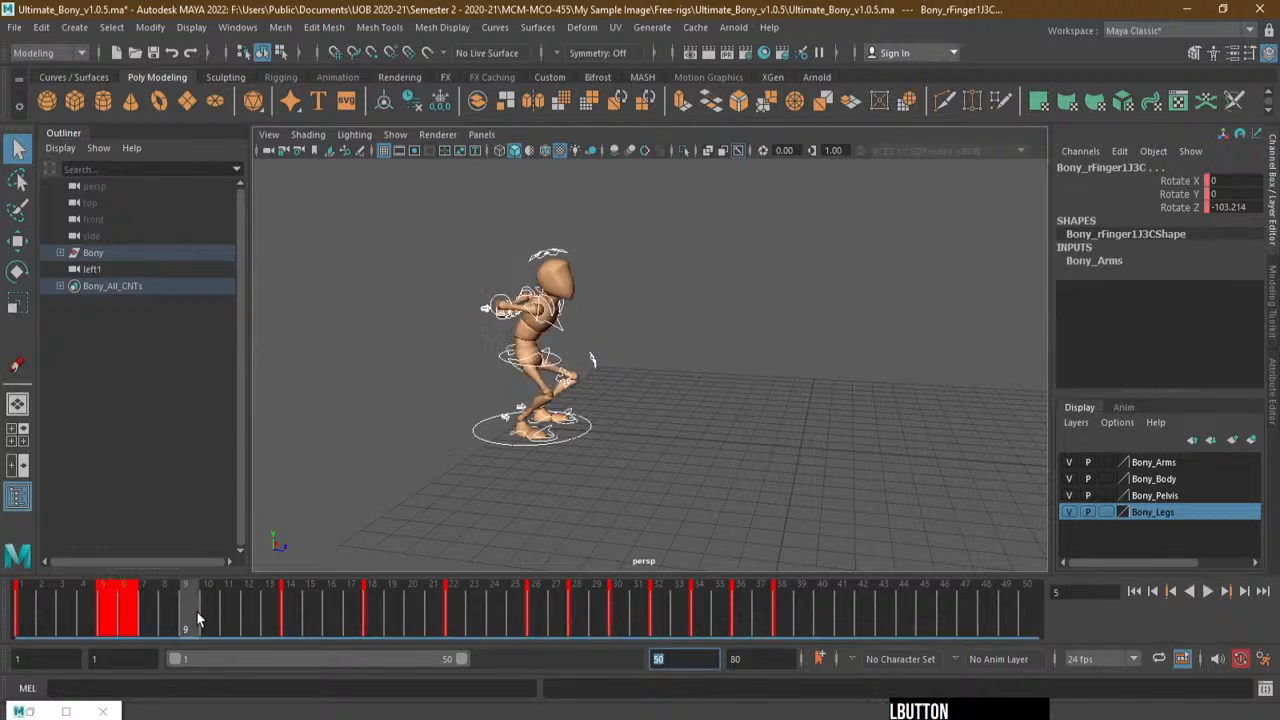
{"action": "left_click", "coordinate": [292, 616], "text": "shift"}
{"action": "left_click", "coordinate": [251, 625]}
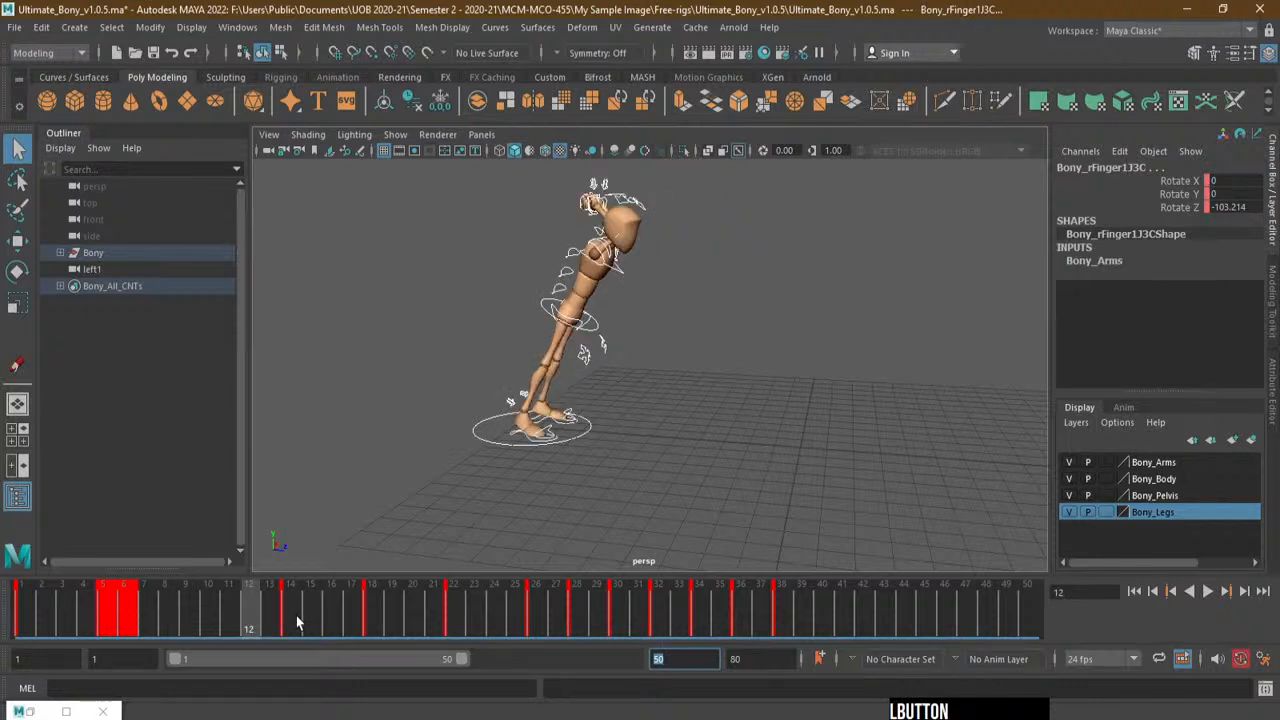
Shift the keys from frames 14 to 38 three frames earlier so they start at frame 11
{"action": "left_click", "coordinate": [287, 620]}
{"action": "left_click_drag", "start_coordinate": [287, 620], "coordinate": [785, 620], "text": "shift"}
{"action": "left_click_drag", "start_coordinate": [537, 628], "coordinate": [457, 630]}
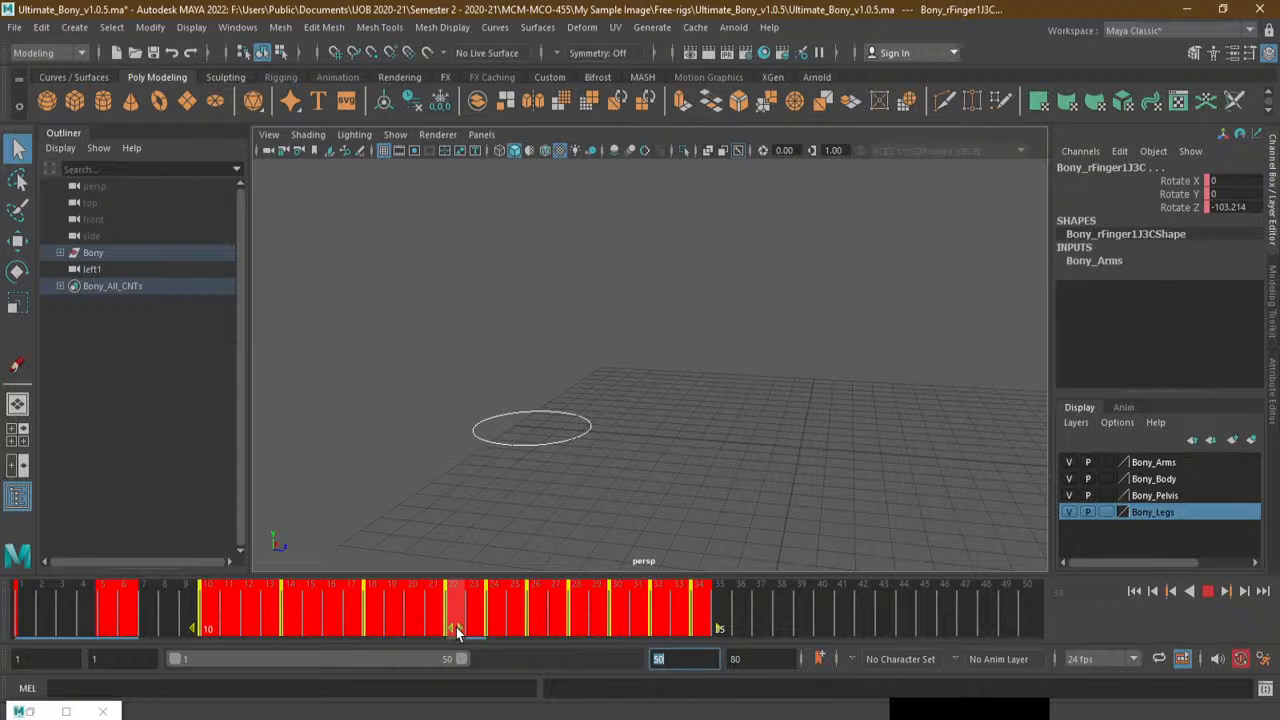
{"action": "left_click", "coordinate": [780, 613]}
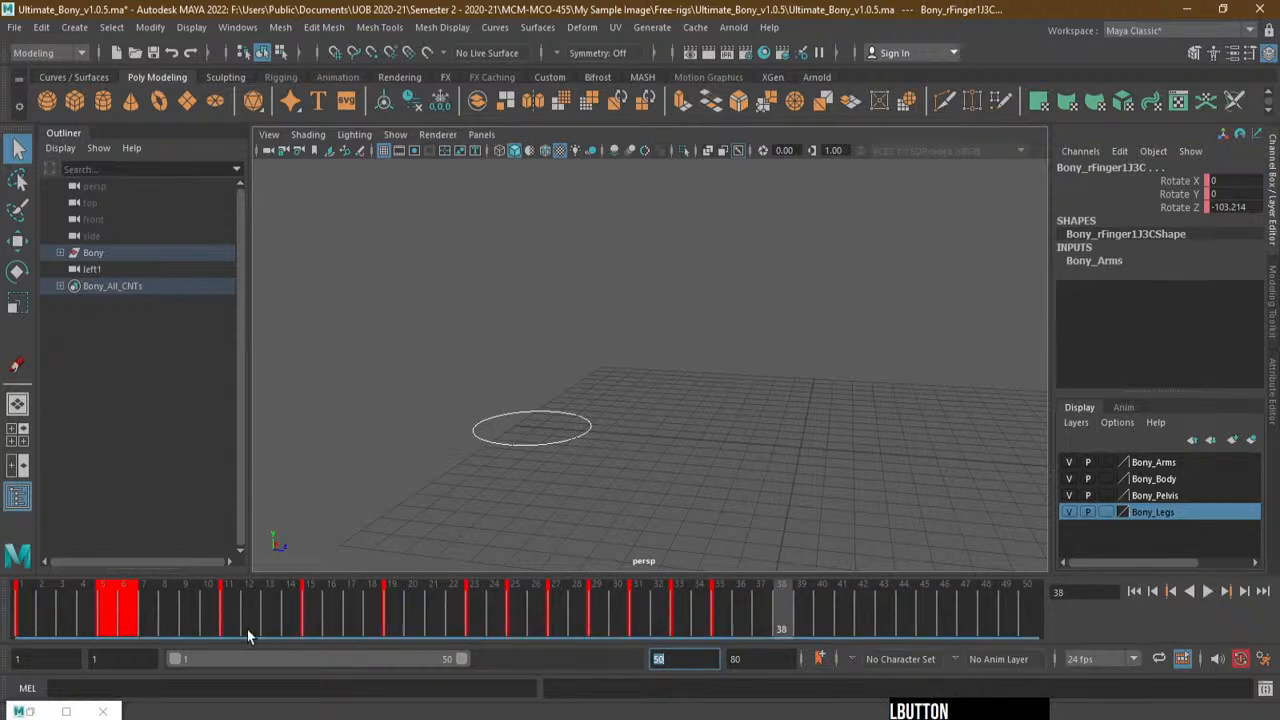
Widen the perspective view to include the landing area and scrub from frame 23 to frame 50 to review the landing
{"action": "left_click", "coordinate": [477, 608]}
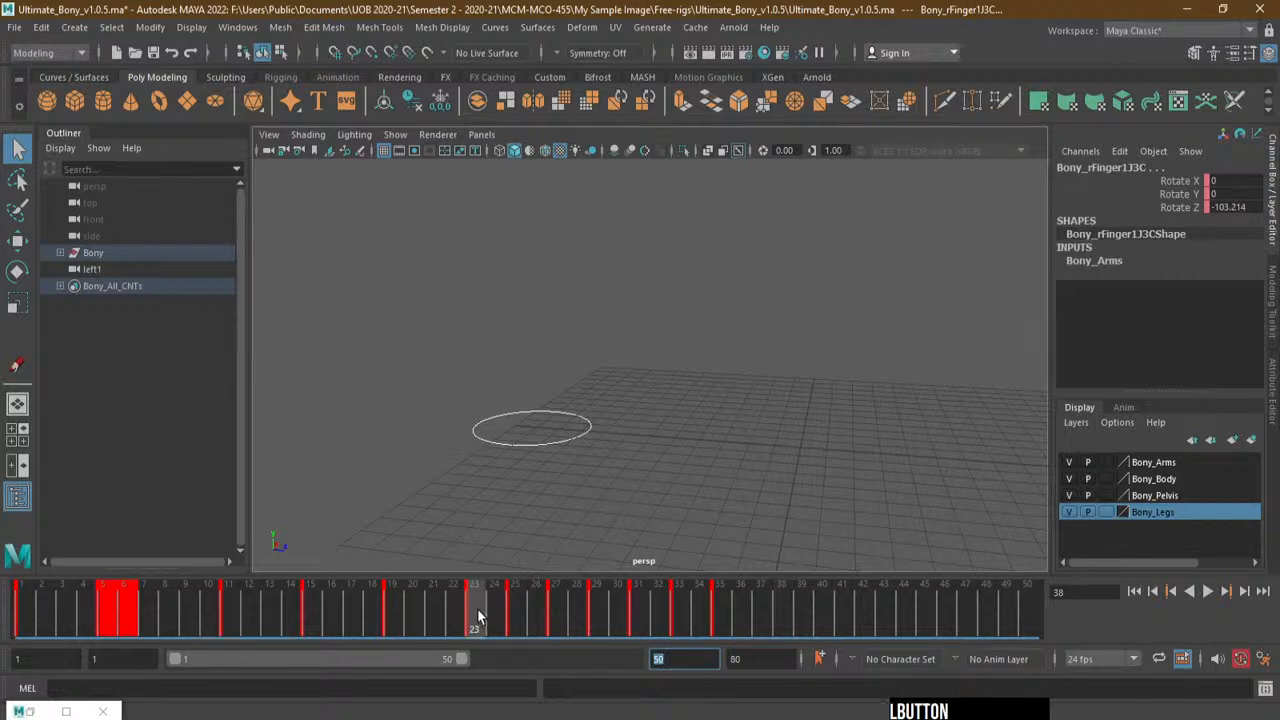
{"action": "left_click_drag", "start_coordinate": [475, 620], "coordinate": [632, 627]}
{"action": "left_click", "coordinate": [481, 621]}
{"action": "right_click_drag", "start_coordinate": [640, 446], "coordinate": [394, 469], "text": "alt"}
{"action": "right_click_drag", "start_coordinate": [770, 446], "coordinate": [890, 446], "text": "alt"}
{"action": "middle_click_drag", "start_coordinate": [890, 446], "coordinate": [688, 453], "text": "alt"}
{"action": "left_click_drag", "start_coordinate": [483, 615], "coordinate": [1066, 627]}
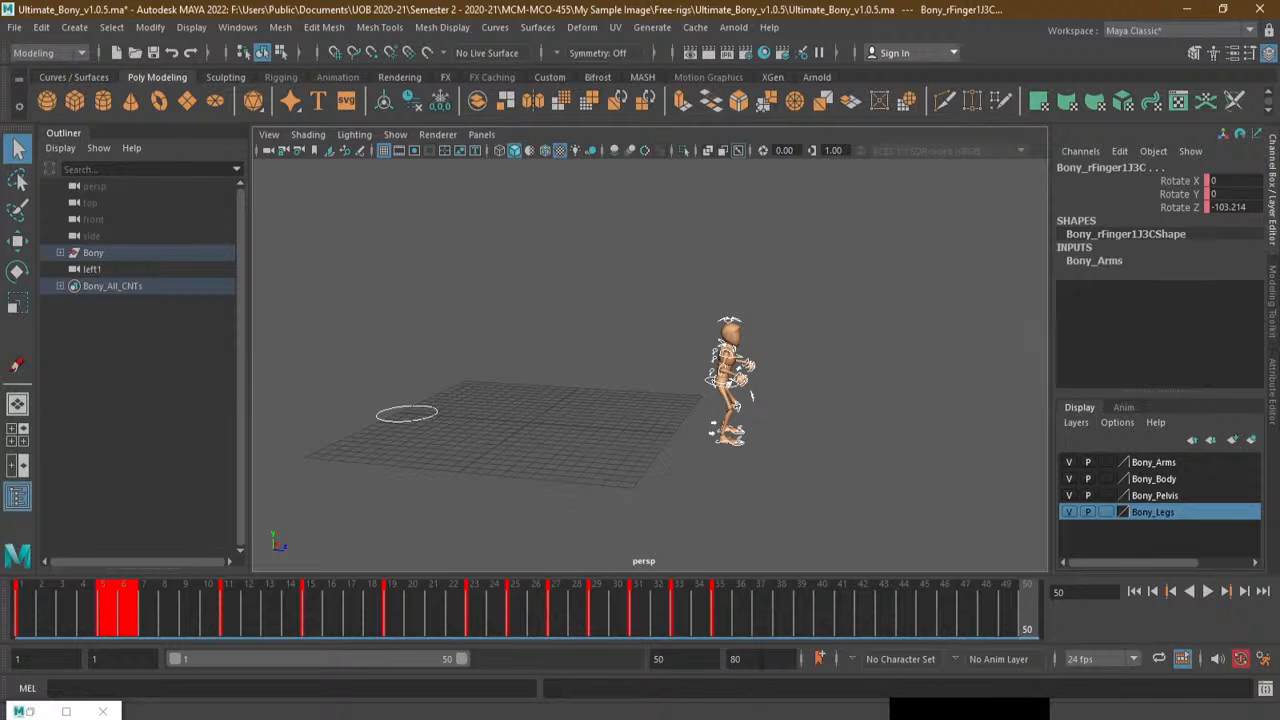
Extend the playback end to 80, move the final pose key to frame 39, and restore the playback end to 50
{"action": "double_click", "coordinate": [770, 661]}
{"action": "double_click", "coordinate": [687, 660]}
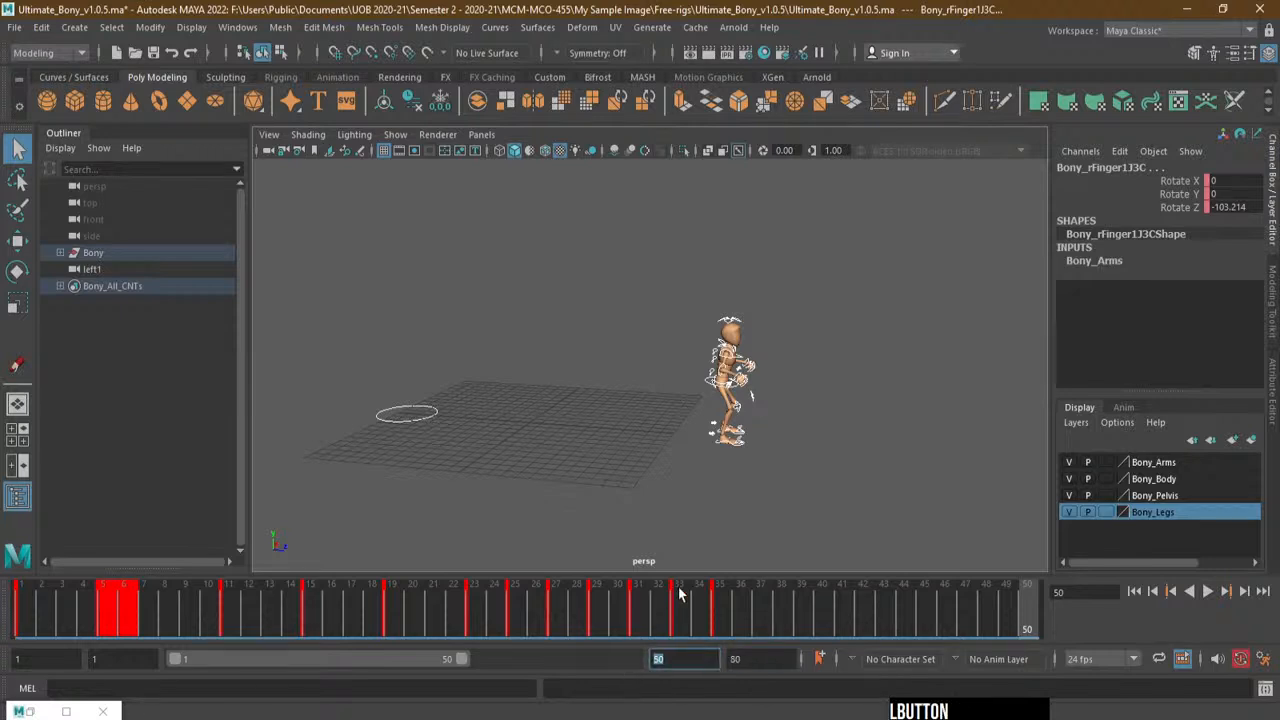
{"action": "type", "text": "80"}
{"action": "key", "text": "Return"}
{"action": "left_click_drag", "start_coordinate": [764, 620], "coordinate": [520, 628], "text": "shift"}
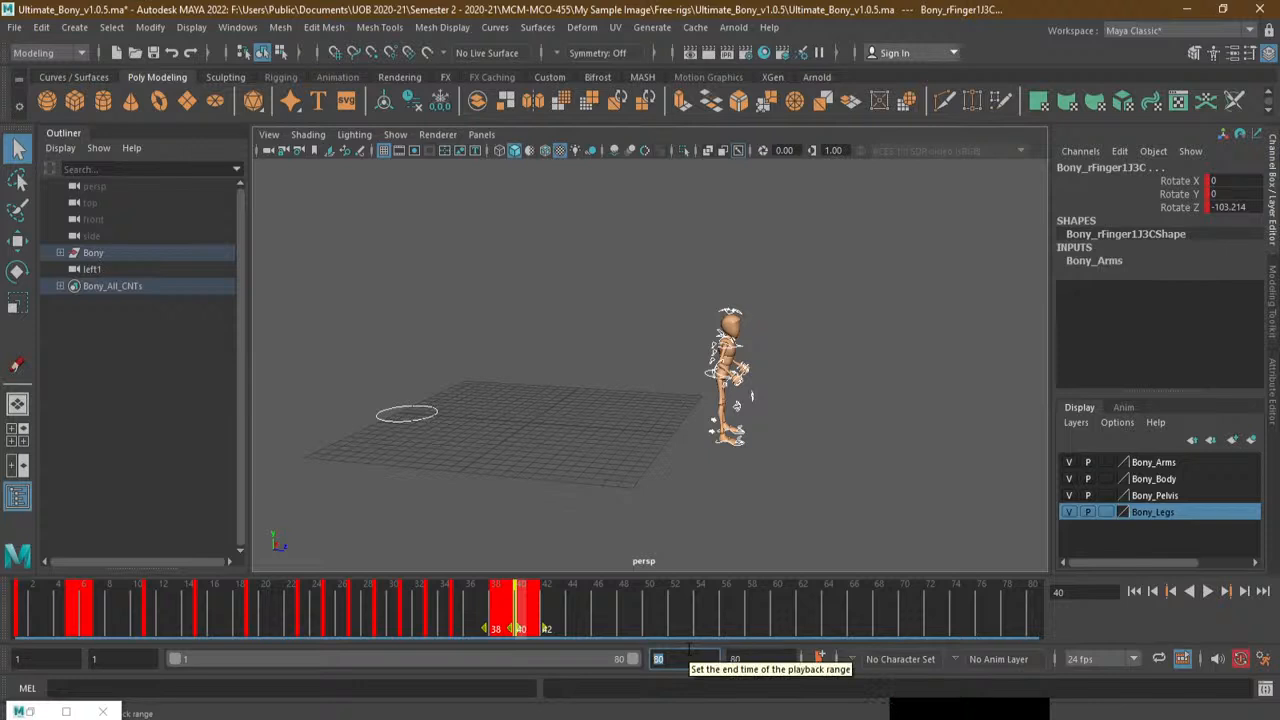
{"action": "type", "text": "50"}
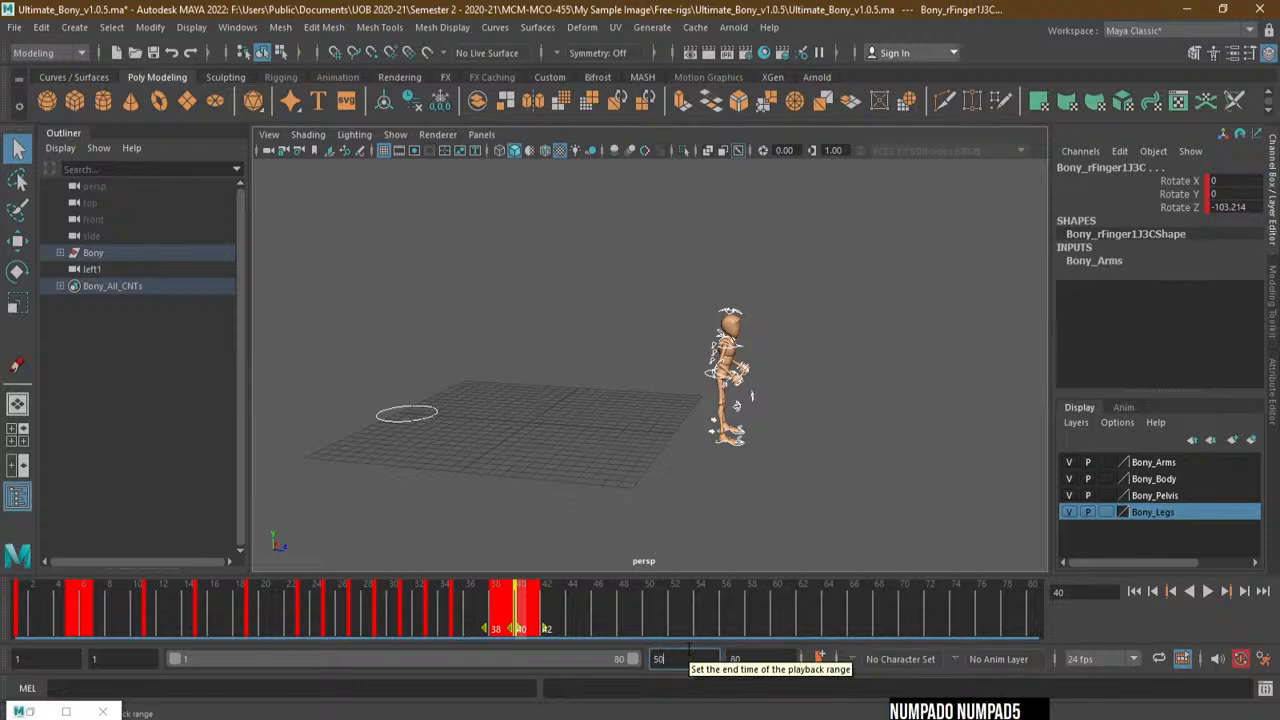
{"action": "key", "text": "Return"}
Scrub through the jump and try compressing the landing keys from frames 23 to 35 into frames 23 to 30
{"action": "mouse_move", "coordinate": [827, 630]}
{"action": "left_mouse_down"}
{"action": "mouse_move", "coordinate": [787, 631]}
{"action": "mouse_move", "coordinate": [797, 628]}
{"action": "mouse_move", "coordinate": [784, 614]}
{"action": "mouse_move", "coordinate": [817, 615]}
{"action": "mouse_move", "coordinate": [389, 620]}
{"action": "mouse_move", "coordinate": [20, 602]}
{"action": "left_mouse_up"}
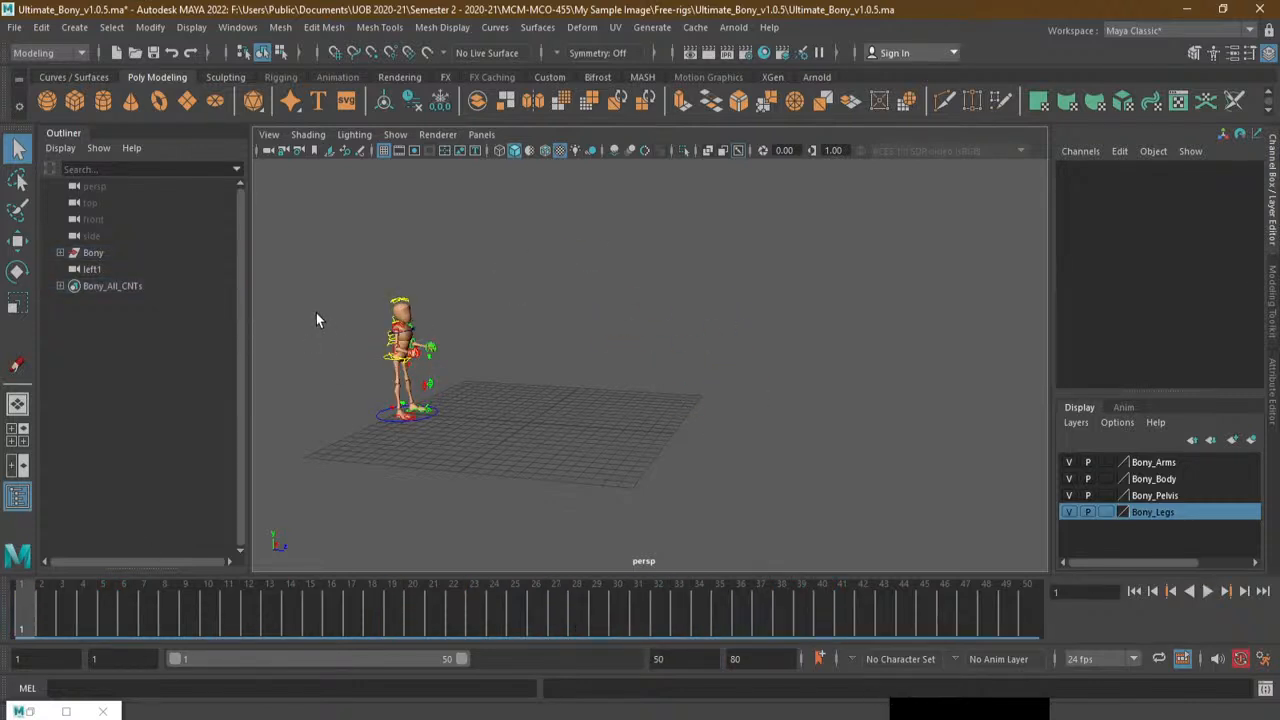
{"action": "key", "text": "ctrl+z"}
{"action": "mouse_move", "coordinate": [33, 620]}
{"action": "left_mouse_down"}
{"action": "mouse_move", "coordinate": [712, 624]}
{"action": "mouse_move", "coordinate": [615, 630]}
{"action": "left_mouse_up"}
{"action": "left_click", "coordinate": [473, 624], "text": "shift"}
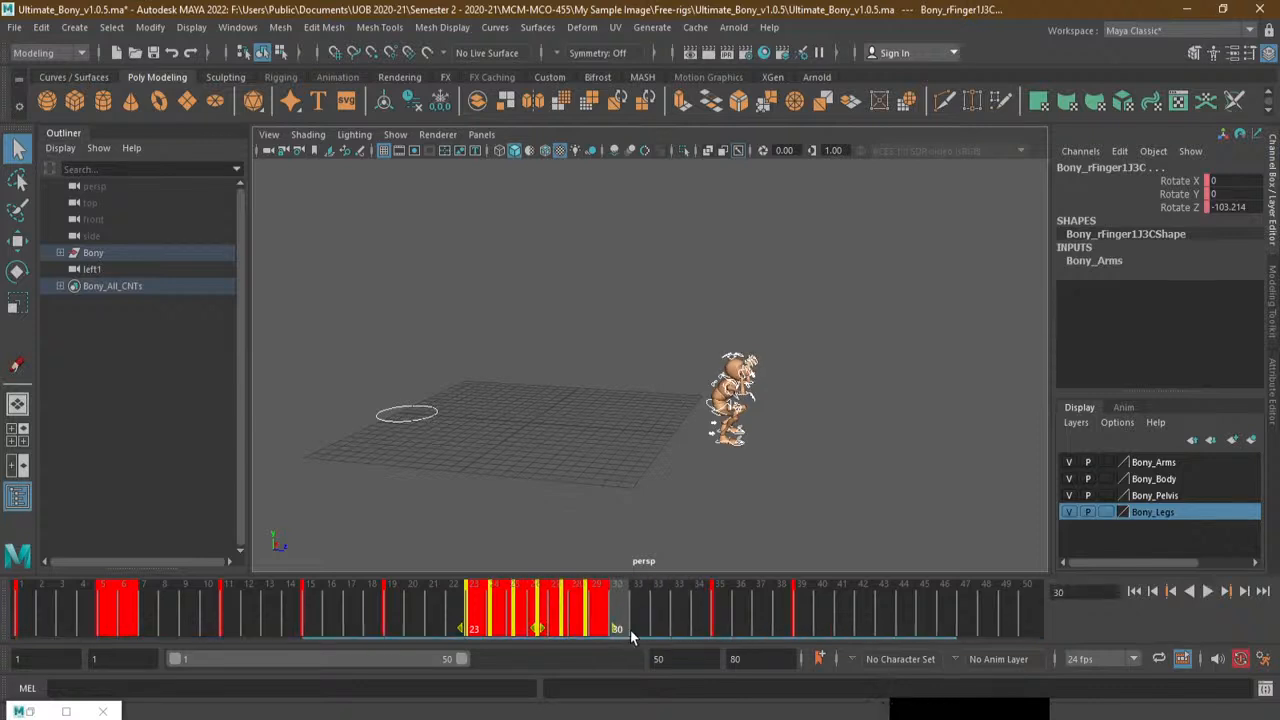
{"action": "key", "text": "ctrl+z"}
Compress the landing keys from frames 23 to 35 into frames 23 to 25
{"action": "left_click", "coordinate": [472, 621]}
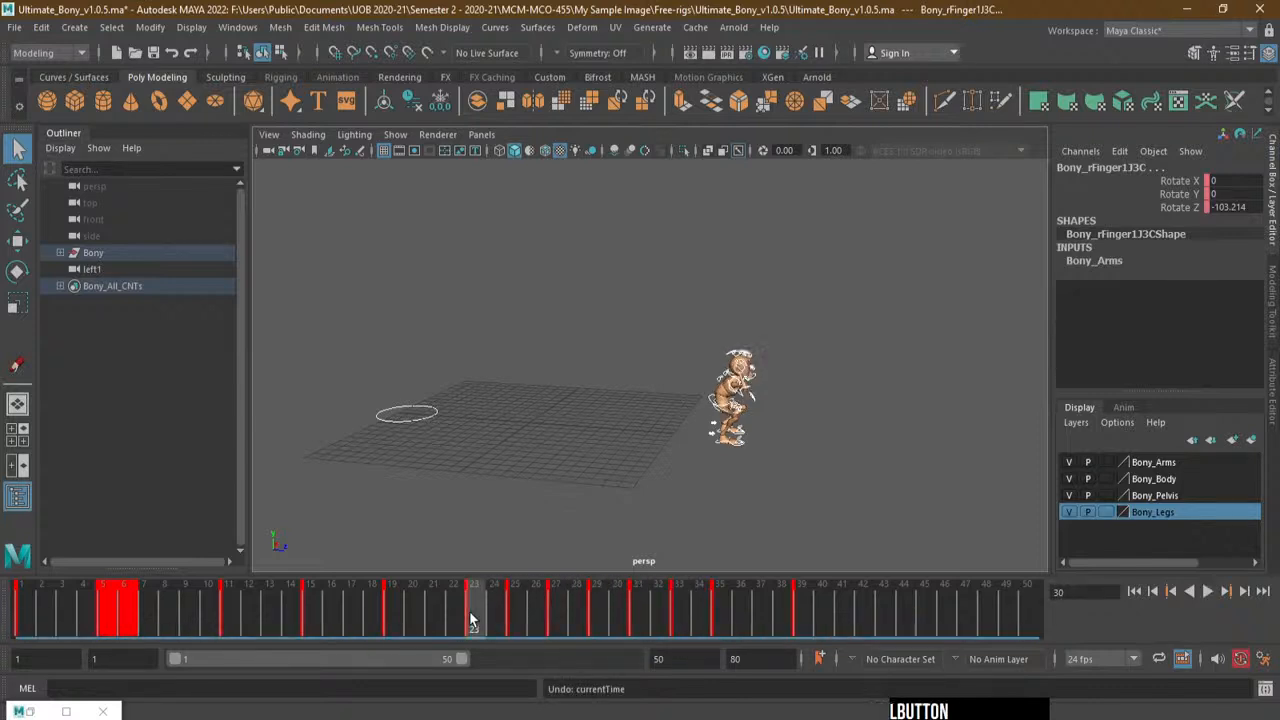
{"action": "left_click_drag", "start_coordinate": [474, 621], "coordinate": [446, 626], "text": "shift"}
{"action": "left_click", "coordinate": [441, 626]}
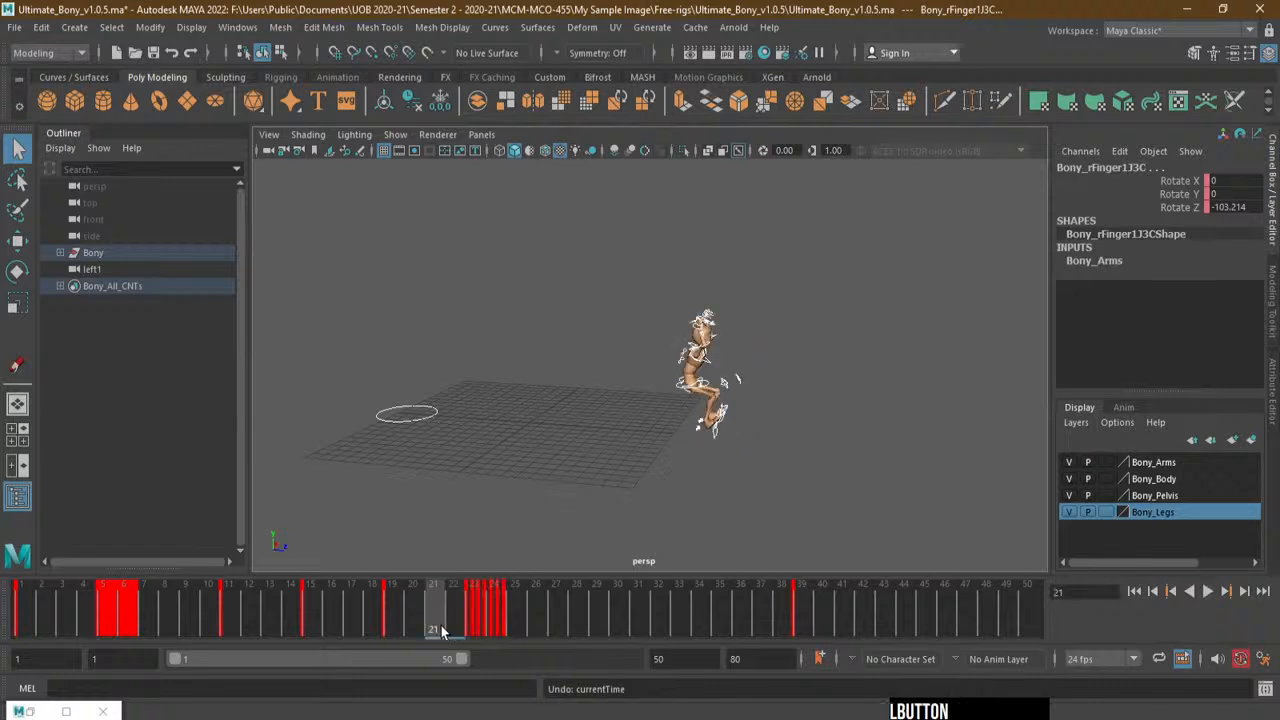
{"action": "left_click", "coordinate": [556, 624]}
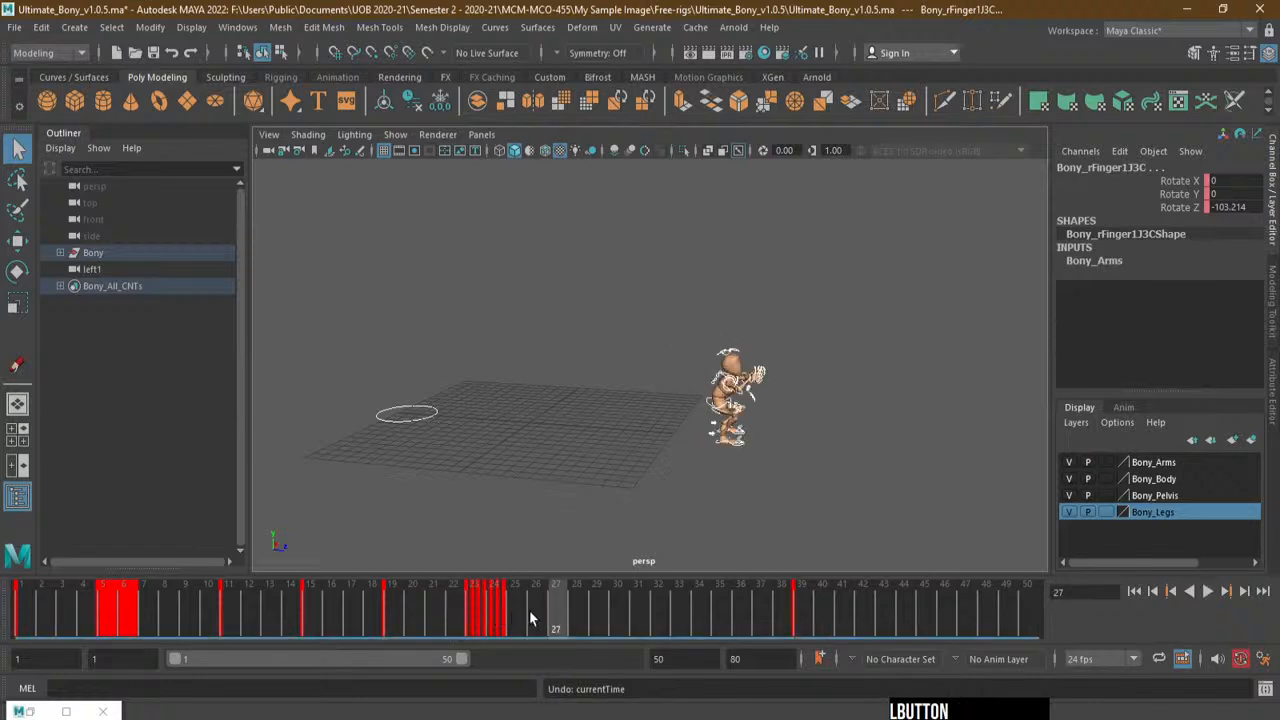
{"action": "key", "text": "ctrl+z"}
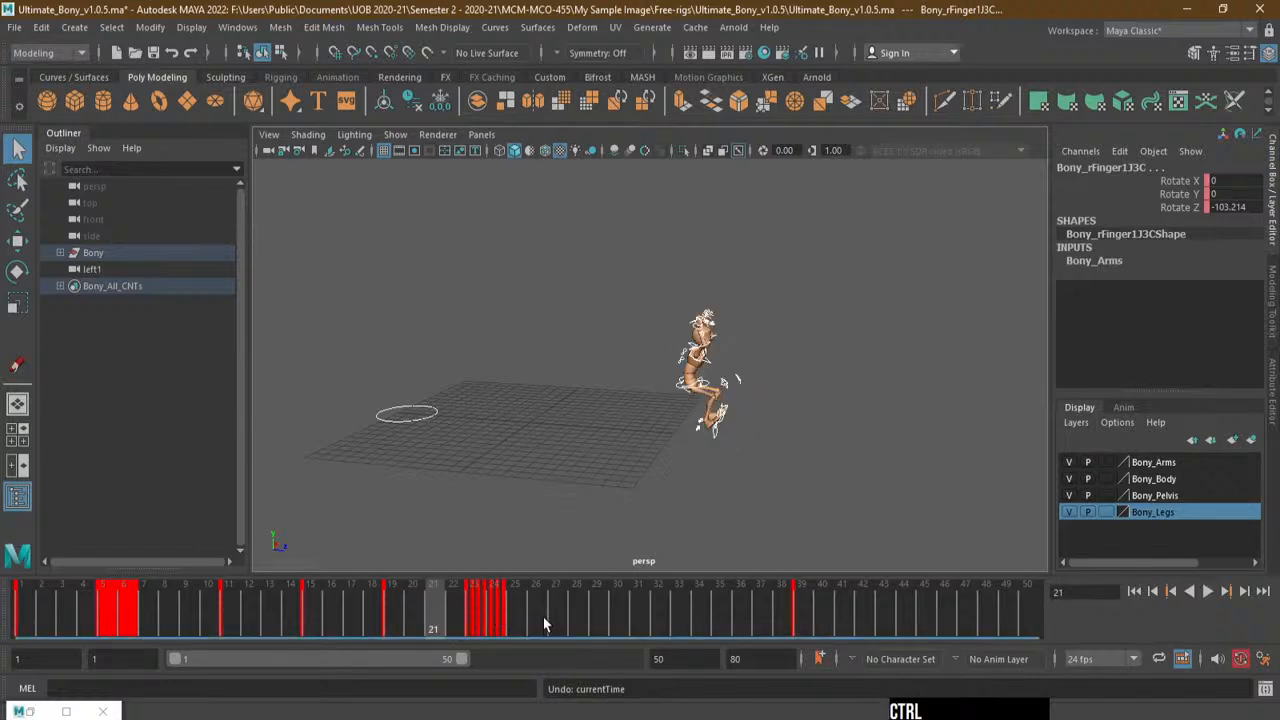
{"action": "left_click", "coordinate": [477, 624]}
{"action": "mouse_move", "coordinate": [477, 624]}
{"action": "left_mouse_down", "text": "shift"}
{"action": "mouse_move", "coordinate": [737, 626]}
{"action": "mouse_move", "coordinate": [482, 640]}
{"action": "mouse_move", "coordinate": [505, 631]}
{"action": "mouse_move", "coordinate": [478, 628]}
{"action": "left_mouse_up", "text": "shift"}
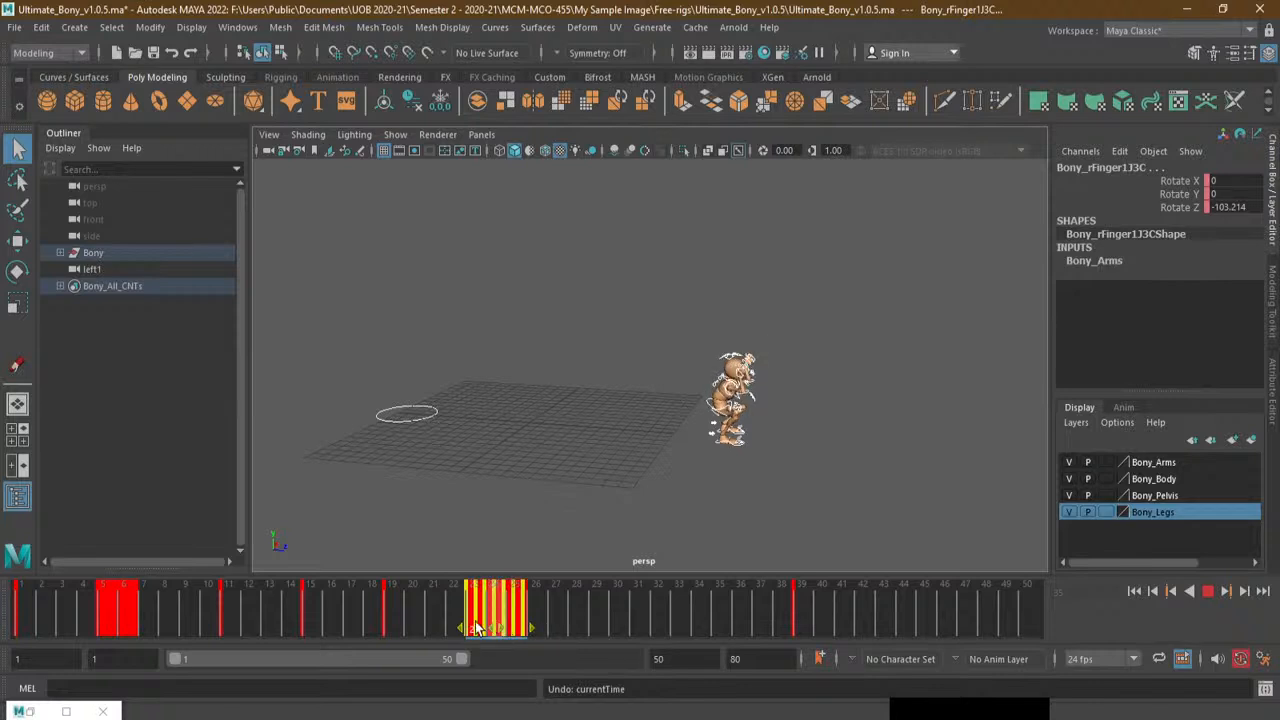
Move the final standing pose key from frame 39 to frame 29
{"action": "left_click", "coordinate": [804, 620]}
{"action": "left_click_drag", "start_coordinate": [804, 620], "coordinate": [610, 628], "text": "shift"}
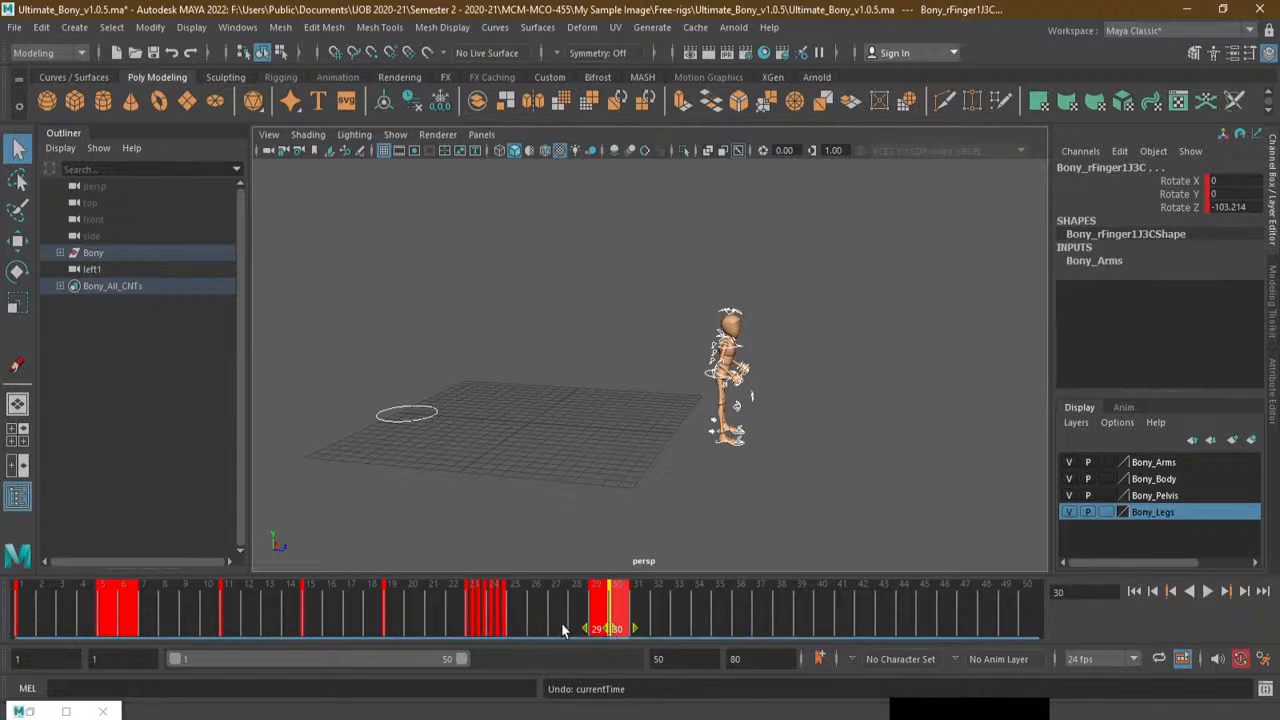
{"action": "left_click", "coordinate": [614, 630]}
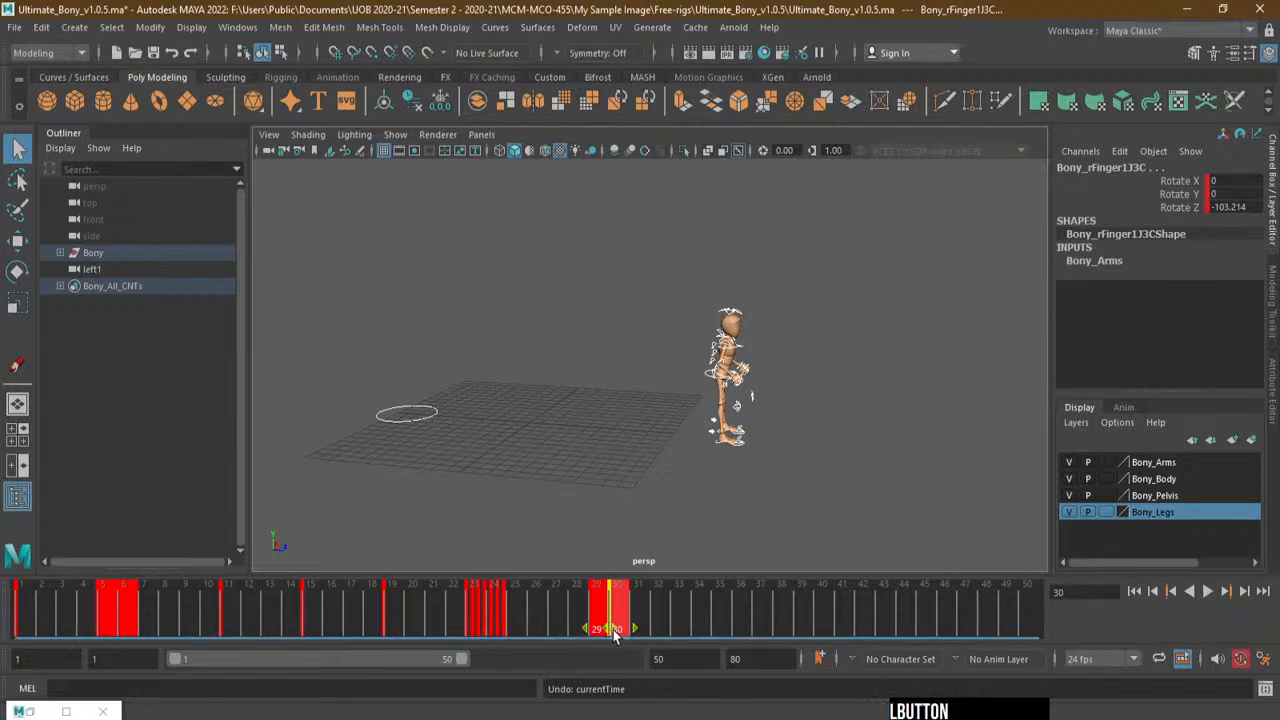
{"action": "left_click", "coordinate": [674, 628]}
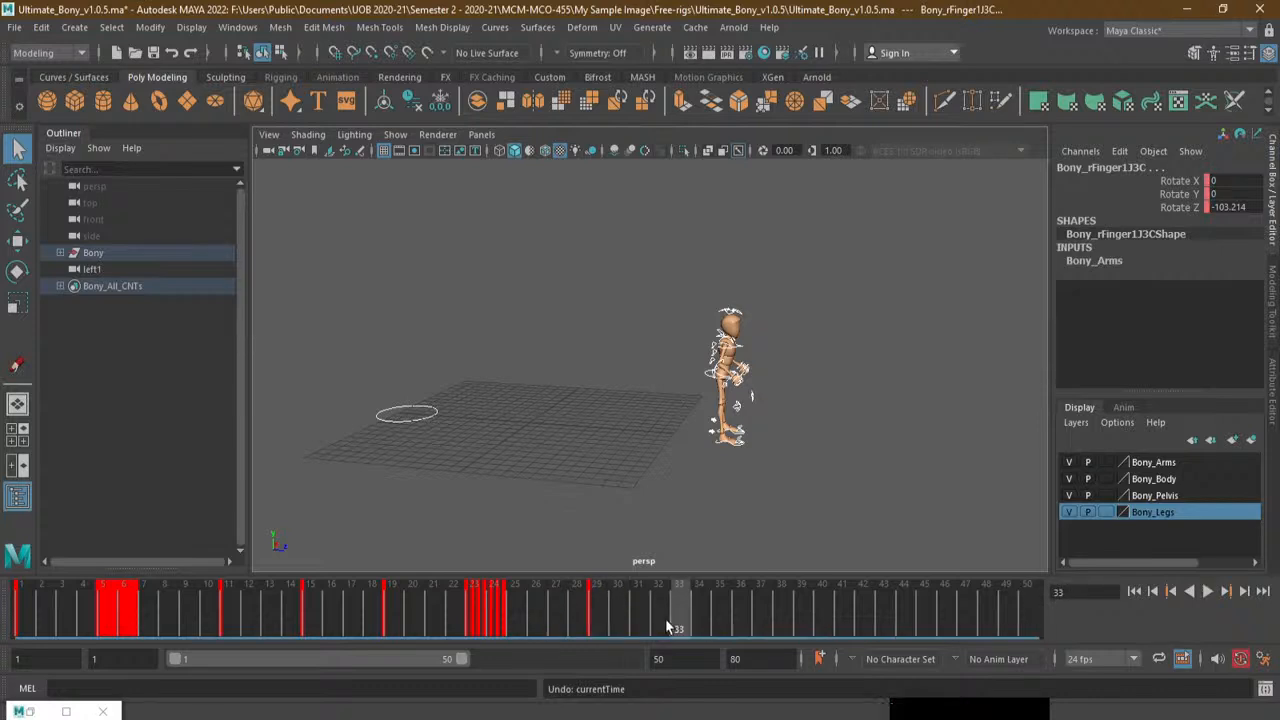
Try a playback end of 33 with an adjustment of the keys around frame 25, and restore the playback end to 50
{"action": "left_click", "coordinate": [705, 660]}
{"action": "type", "text": "33"}
{"action": "key", "text": "Return"}
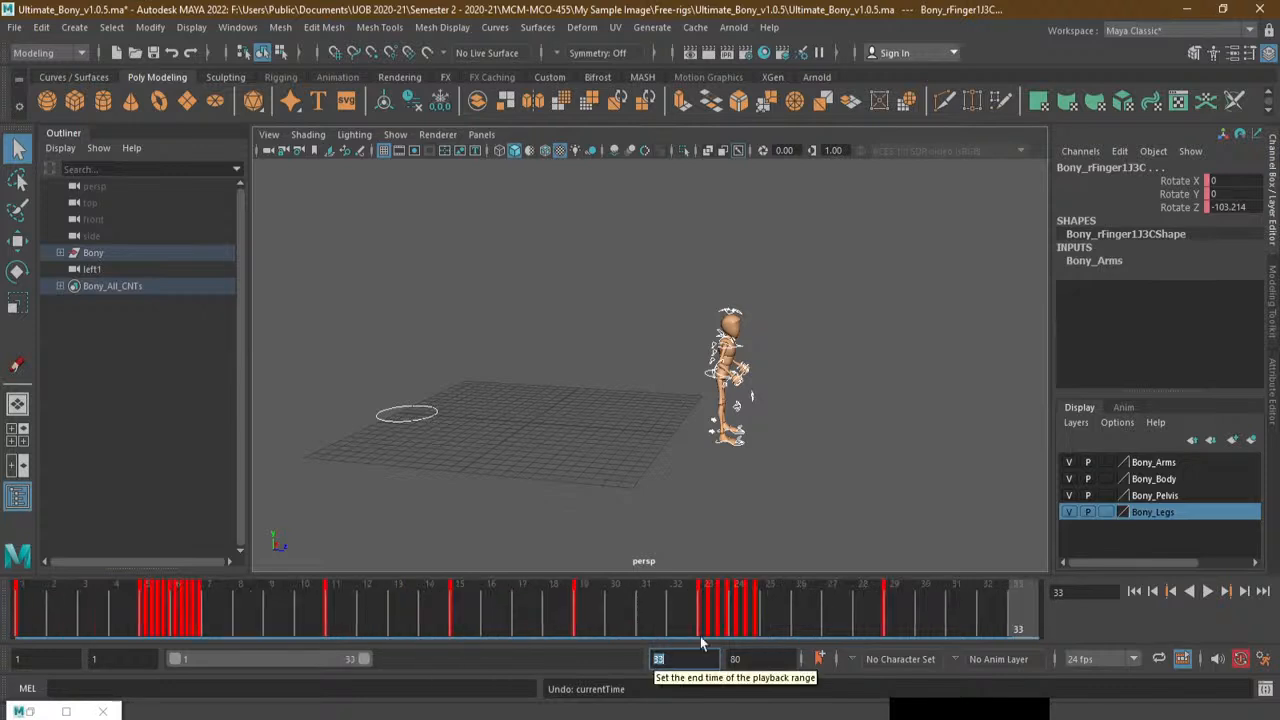
{"action": "left_click", "coordinate": [758, 627]}
{"action": "mouse_move", "coordinate": [760, 618]}
{"action": "left_mouse_down", "text": "shift"}
{"action": "mouse_move", "coordinate": [716, 625]}
{"action": "mouse_move", "coordinate": [748, 627]}
{"action": "left_mouse_up", "text": "shift"}
{"action": "key", "text": "ctrl+z"}
Deselect the controls, play the retimed jump to review it, stop playback and return to frame 1
{"action": "left_click_drag", "start_coordinate": [838, 631], "coordinate": [16, 628]}
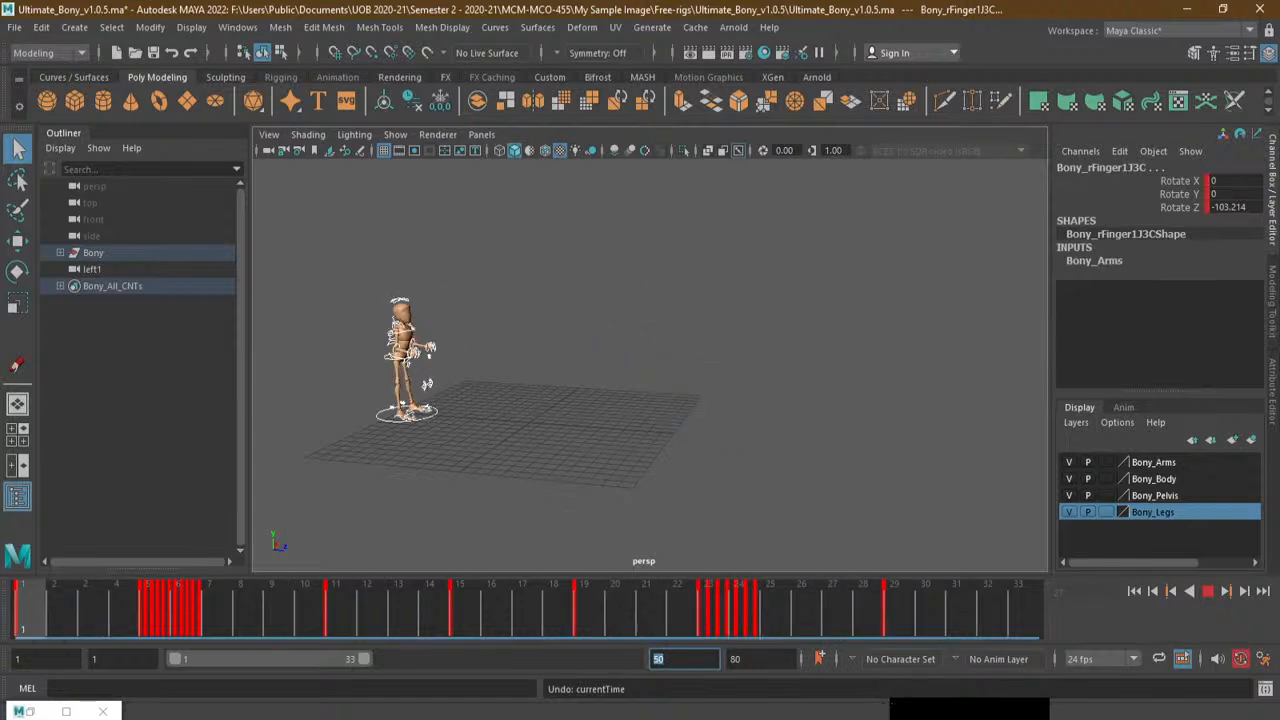
{"action": "left_click", "coordinate": [551, 359]}
{"action": "left_click", "coordinate": [1211, 594]}
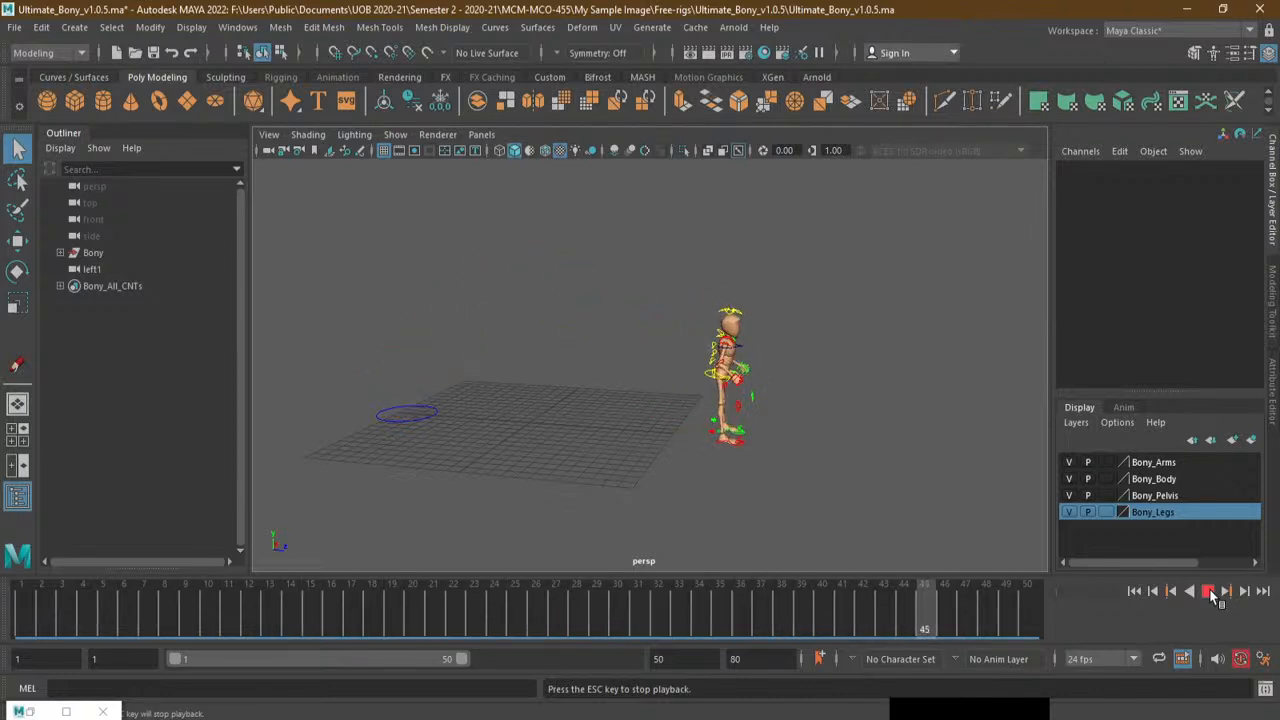
{"action": "left_click", "coordinate": [1209, 591]}
{"action": "left_click_drag", "start_coordinate": [266, 615], "coordinate": [20, 615]}
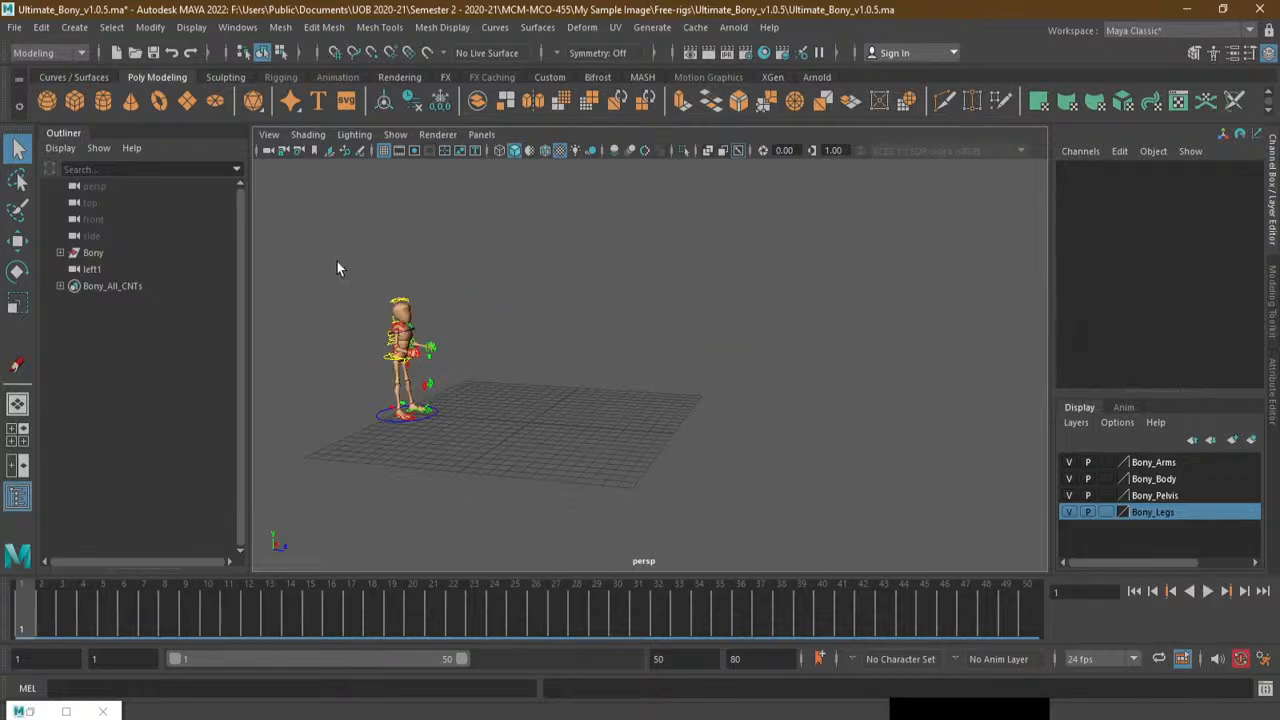
Select all of Bony's controls, try adjusting the keys around frames 5 and 6, and undo the retiming back to the original wide key spacing
{"action": "left_click_drag", "start_coordinate": [339, 266], "coordinate": [565, 495]}
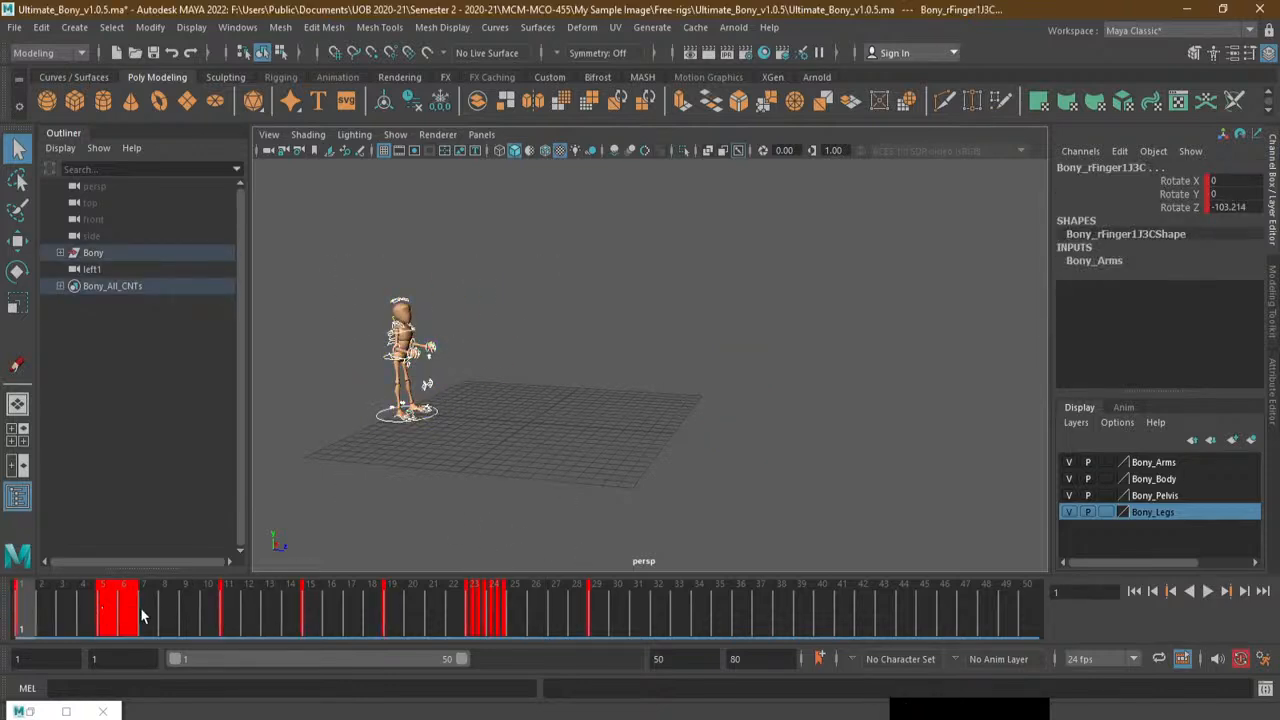
{"action": "left_click_drag", "start_coordinate": [143, 610], "coordinate": [110, 613], "text": "shift"}
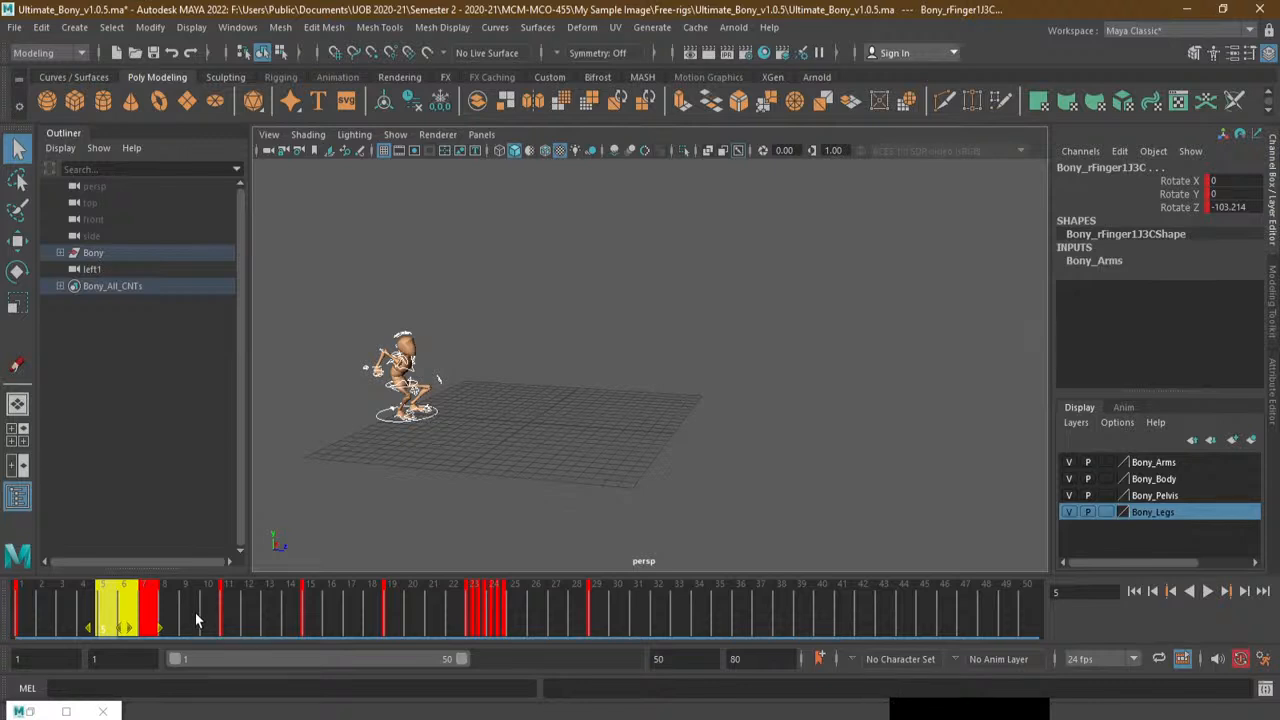
{"action": "key", "text": "ctrl+z"}
{"action": "key", "text": "ctrl+z"}
{"action": "key", "text": "ctrl+z"}
{"action": "key", "text": "ctrl+z"}
{"action": "key", "text": "ctrl+z"}
{"action": "key", "text": "ctrl+z"}
{"action": "key", "text": "ctrl+z"}
{"action": "key", "text": "ctrl+z"}
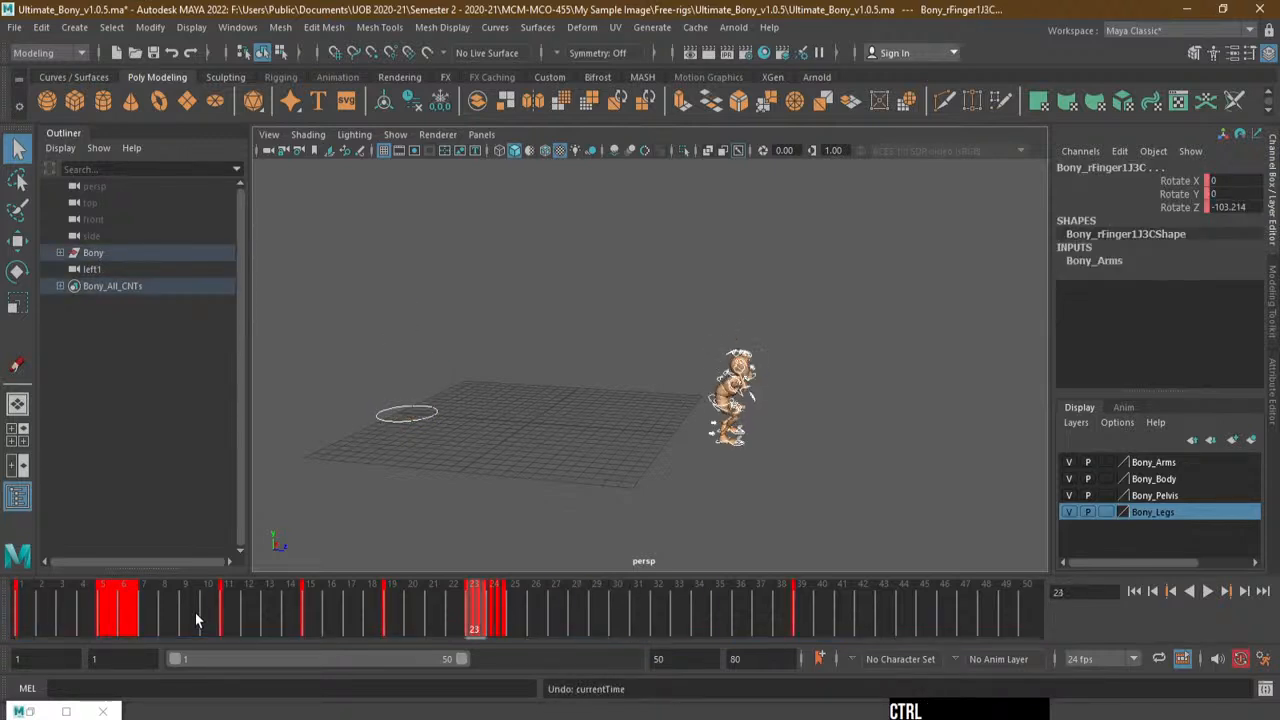
{"action": "key", "text": "ctrl+z"}
{"action": "key", "text": "ctrl+z"}
{"action": "key", "text": "ctrl+z"}
{"action": "key", "text": "ctrl+z"}
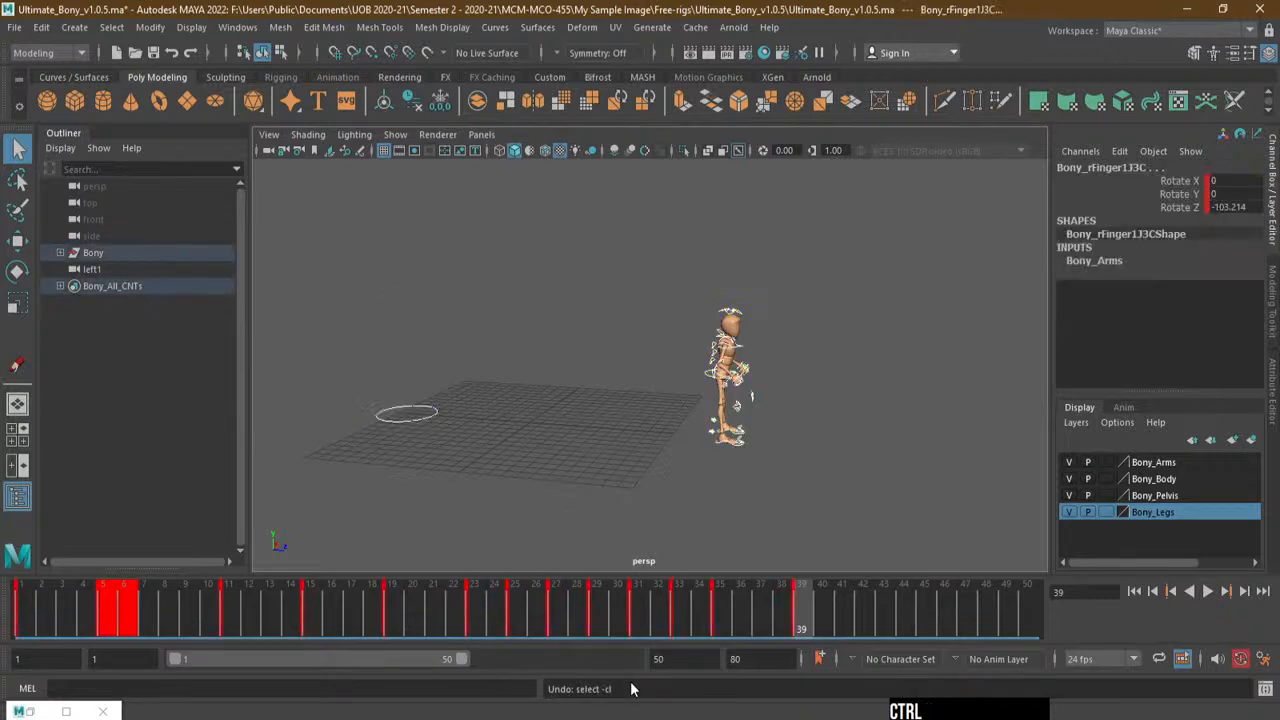
{"action": "key", "text": "ctrl+z"}
{"action": "key", "text": "ctrl+z"}
{"action": "key", "text": "ctrl+z"}
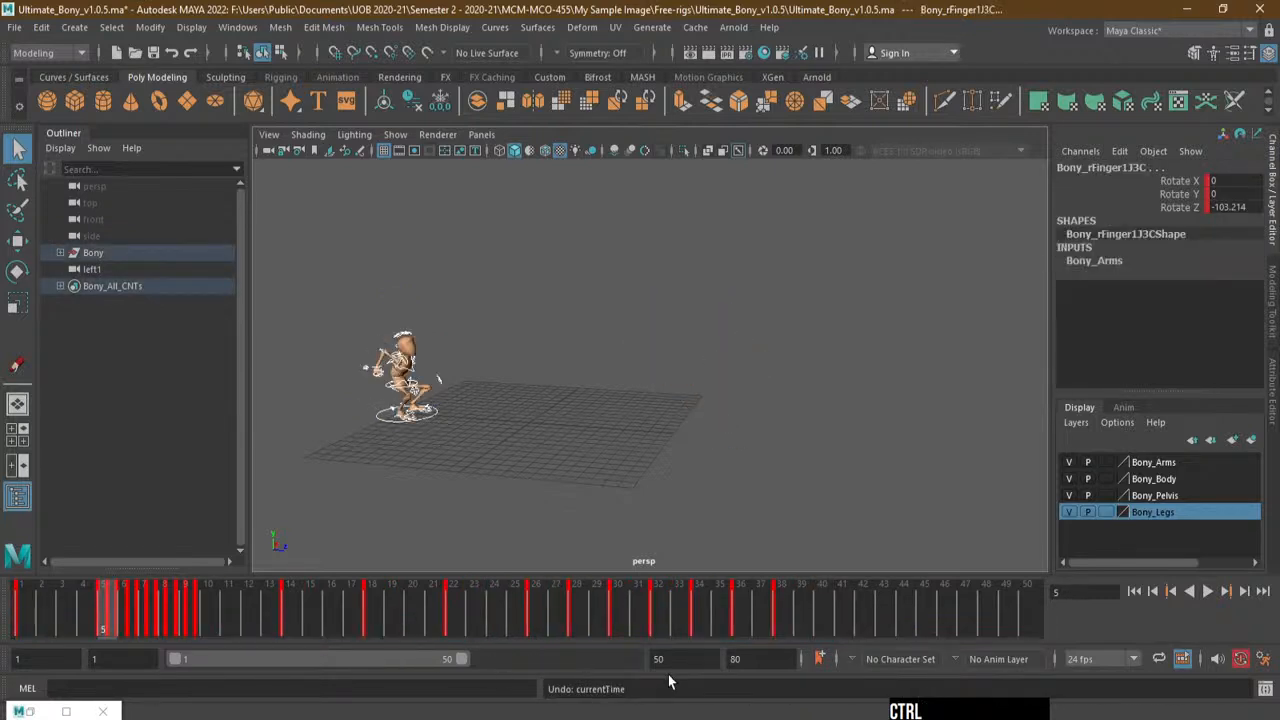
{"action": "key", "text": "ctrl+z"}
Delete the keys from frame 7 to frame 25 for all of Bony's controls
{"action": "left_click", "coordinate": [516, 618]}
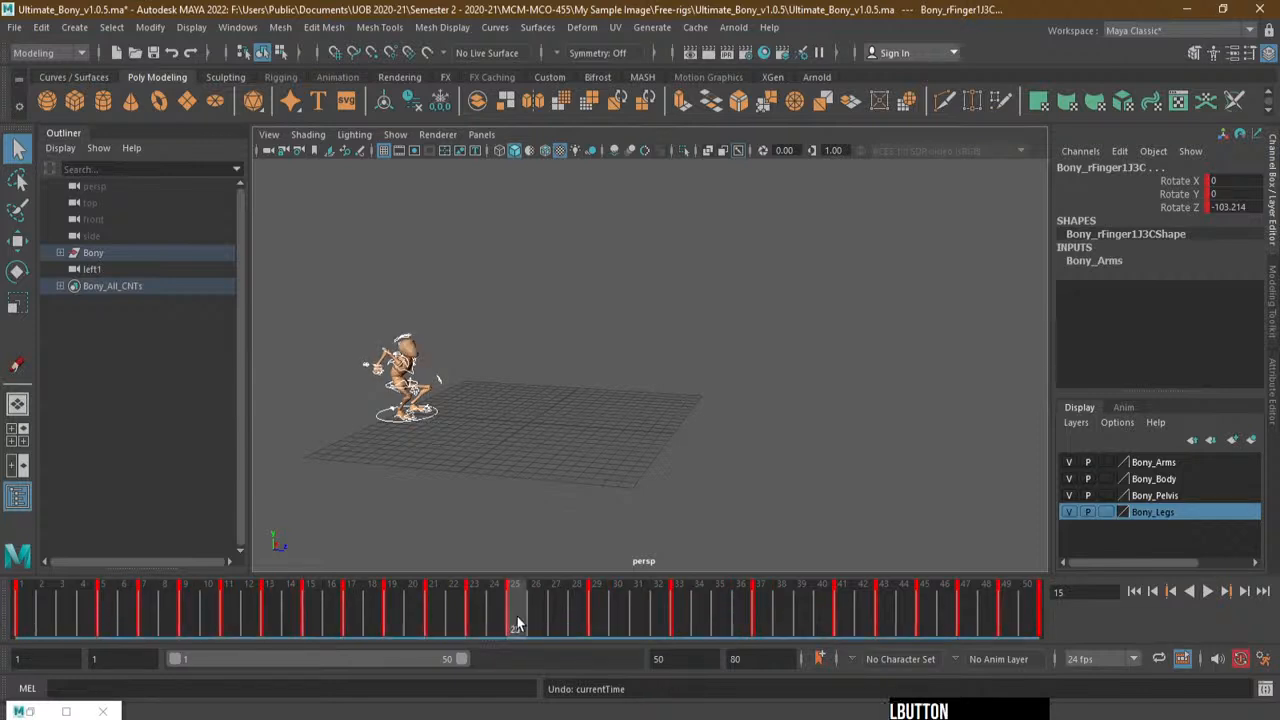
{"action": "mouse_move", "coordinate": [517, 618]}
{"action": "left_mouse_down"}
{"action": "mouse_move", "coordinate": [546, 613]}
{"action": "mouse_move", "coordinate": [423, 618]}
{"action": "mouse_move", "coordinate": [455, 616]}
{"action": "left_mouse_up"}
{"action": "left_click", "coordinate": [146, 618], "text": "shift"}
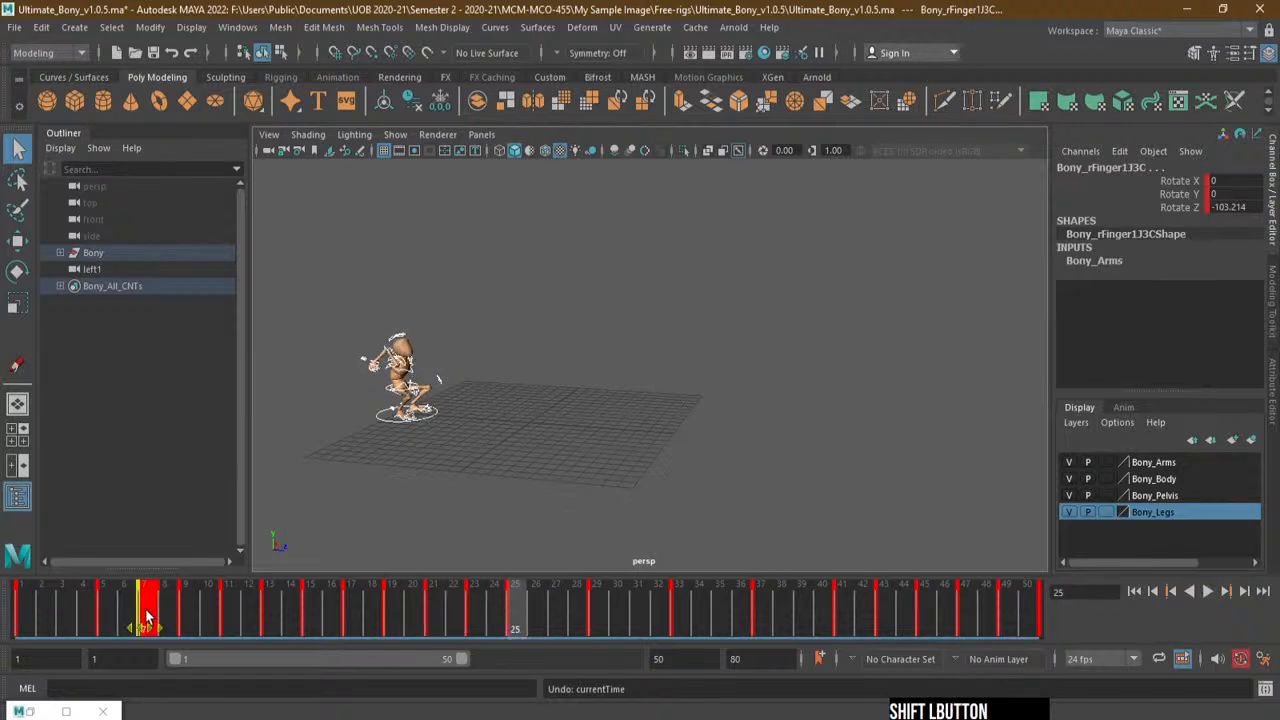
{"action": "left_click_drag", "start_coordinate": [146, 618], "coordinate": [517, 610], "text": "shift"}
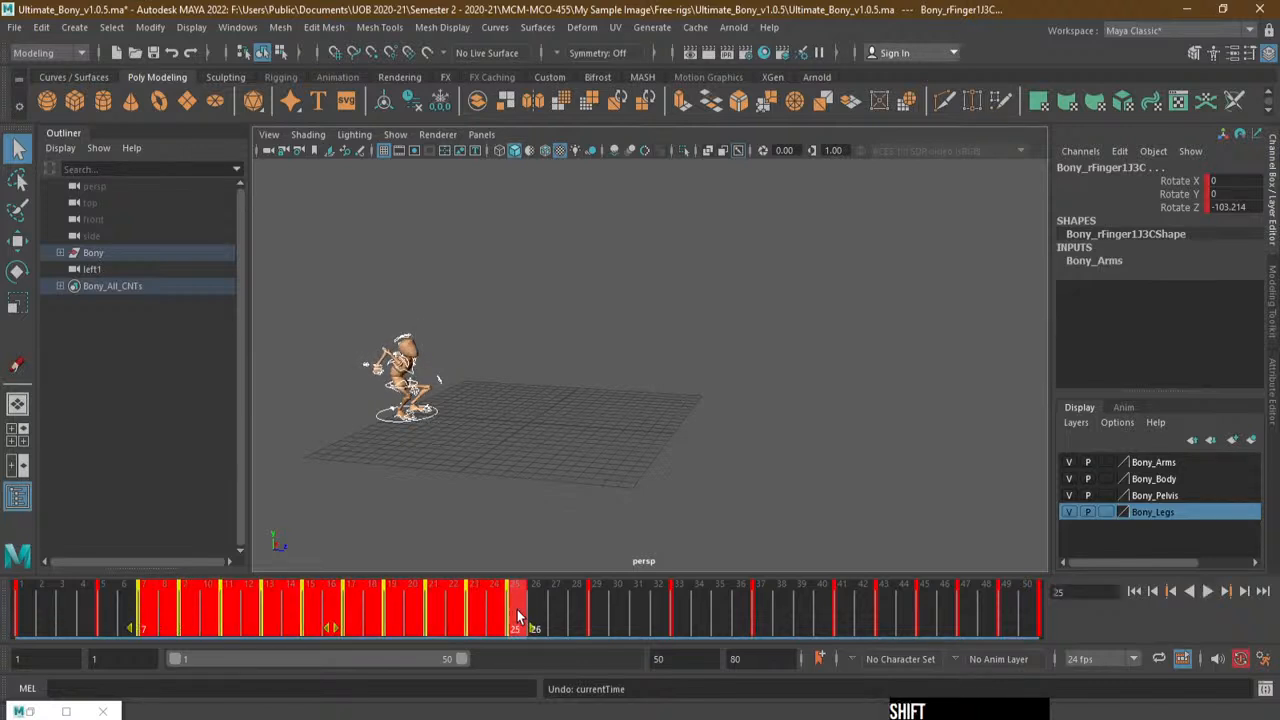
{"action": "right_click", "coordinate": [517, 615]}
{"action": "left_click", "coordinate": [573, 347]}
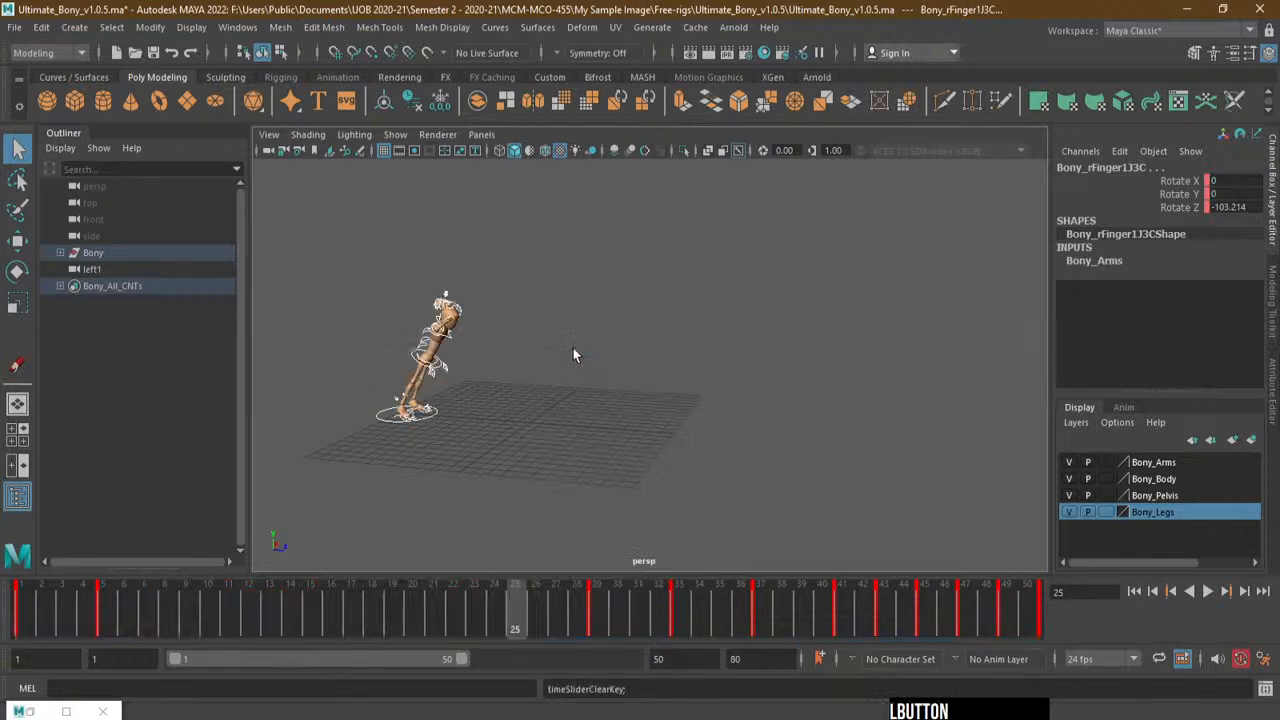
Set the playback end to 80 and delete the landing keys between frames 42 and 53
{"action": "left_click_drag", "start_coordinate": [673, 660], "coordinate": [645, 694]}
{"action": "type", "text": "80"}
{"action": "key", "text": "Return"}
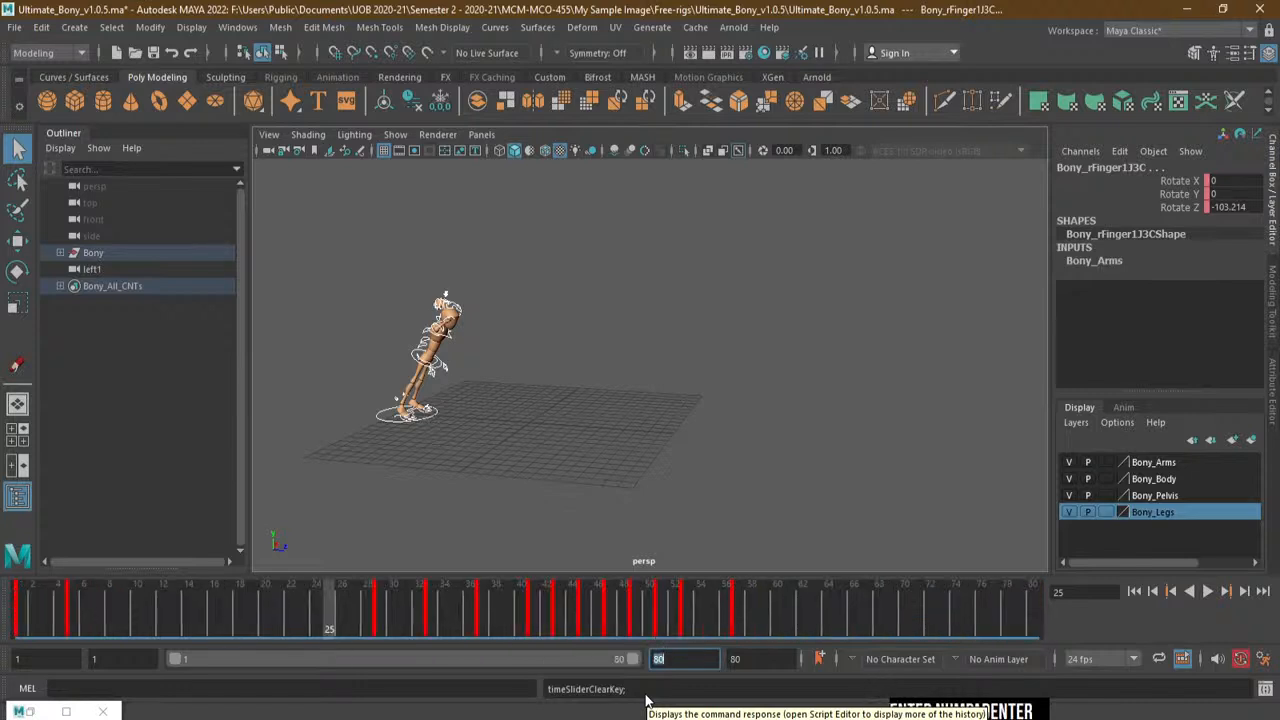
{"action": "left_click_drag", "start_coordinate": [463, 618], "coordinate": [730, 622]}
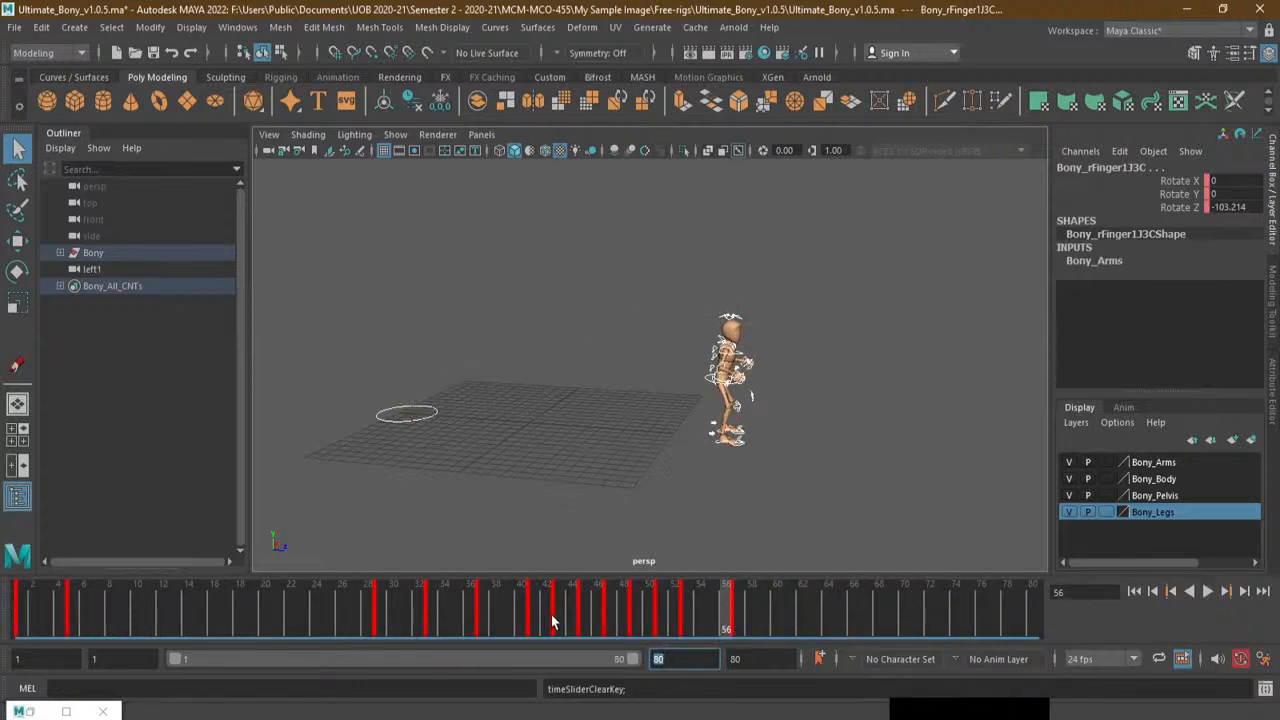
{"action": "left_click_drag", "start_coordinate": [551, 621], "coordinate": [683, 618], "text": "shift"}
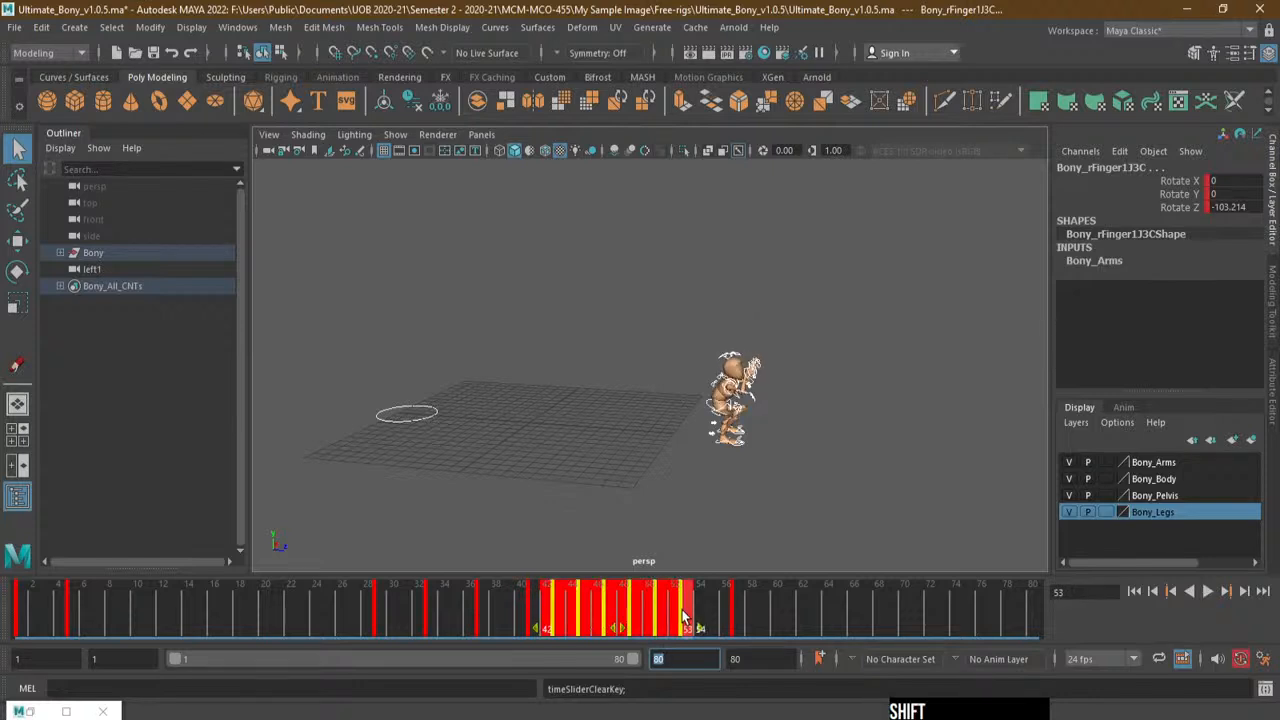
{"action": "right_click", "coordinate": [674, 596]}
{"action": "left_click", "coordinate": [766, 327]}
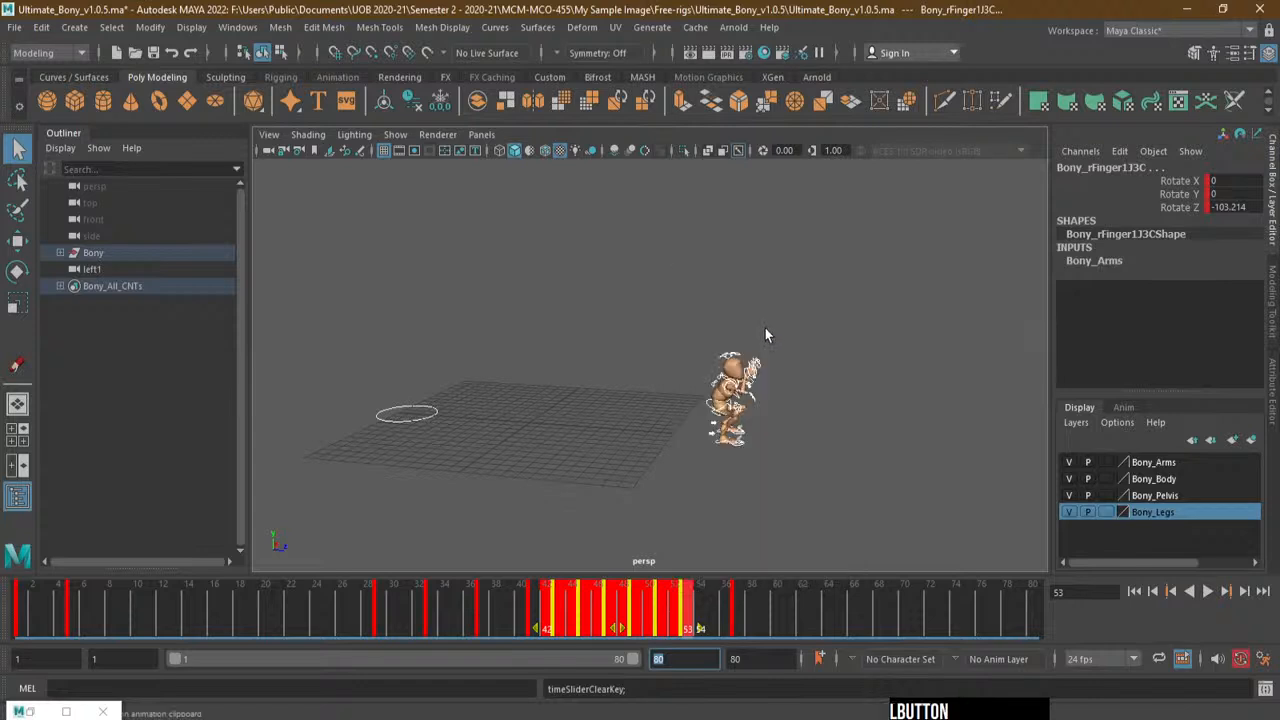
{"action": "left_click", "coordinate": [745, 624]}
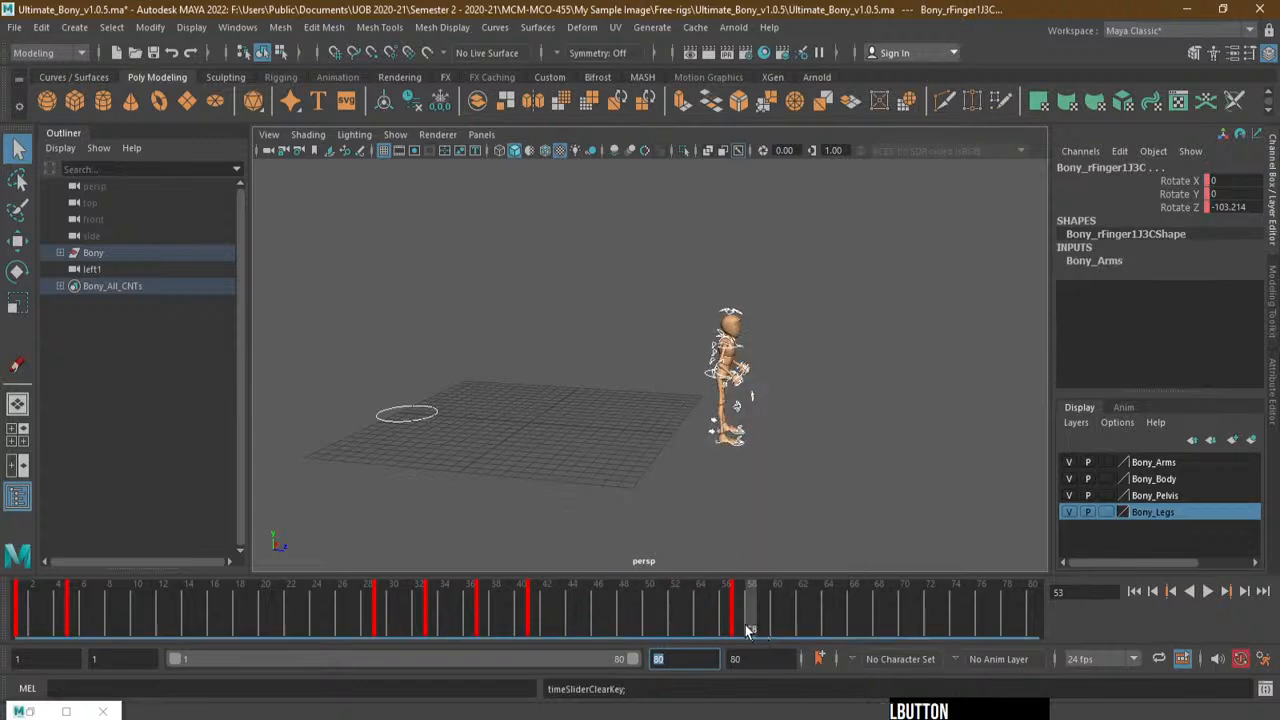
Move the keys from frame 29 onward 20 frames earlier so the takeoff key sits at frame 9
{"action": "left_click", "coordinate": [741, 626], "text": "shift"}
{"action": "key", "text": "alt+v"}
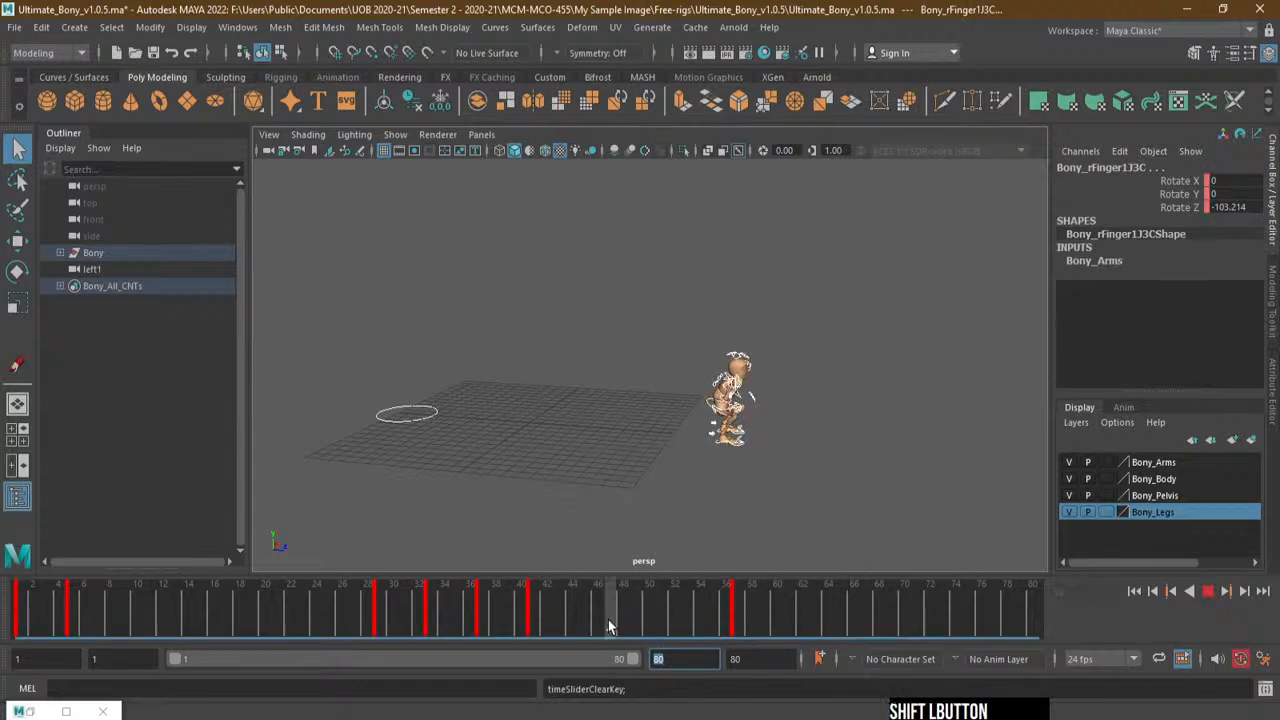
{"action": "left_click_drag", "start_coordinate": [720, 627], "coordinate": [376, 627], "text": "shift"}
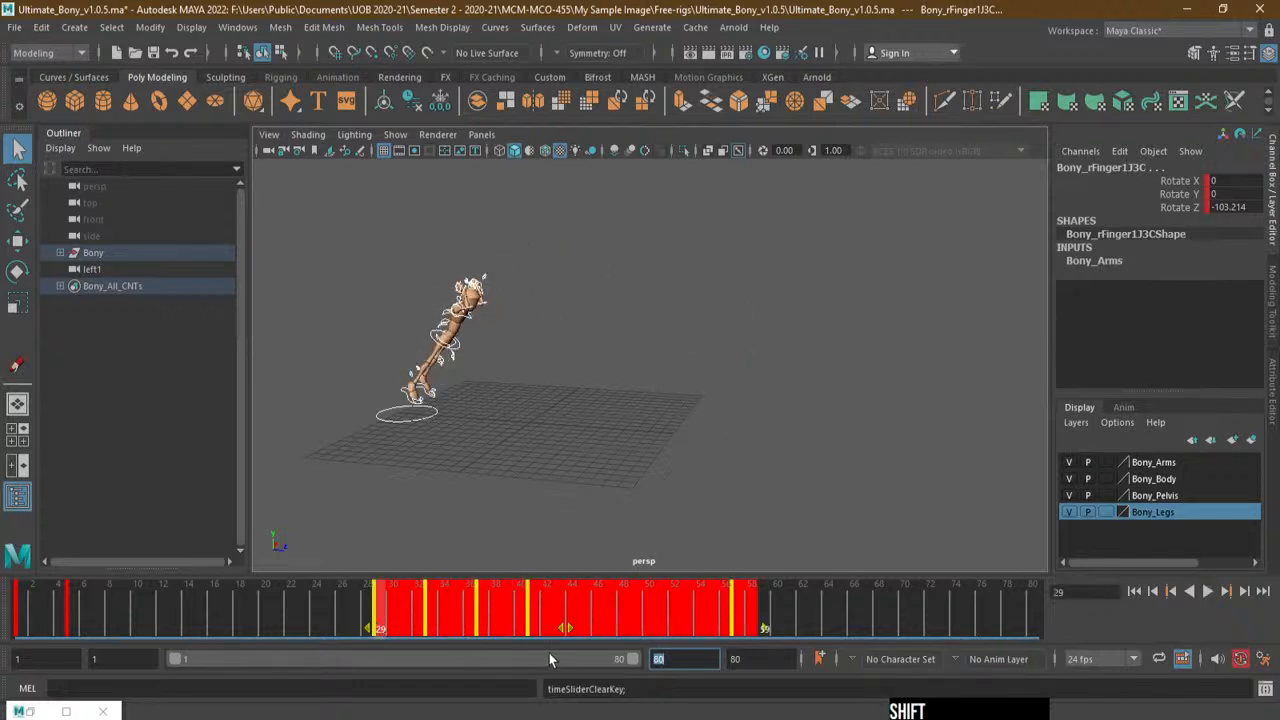
{"action": "left_click_drag", "start_coordinate": [567, 629], "coordinate": [319, 626]}
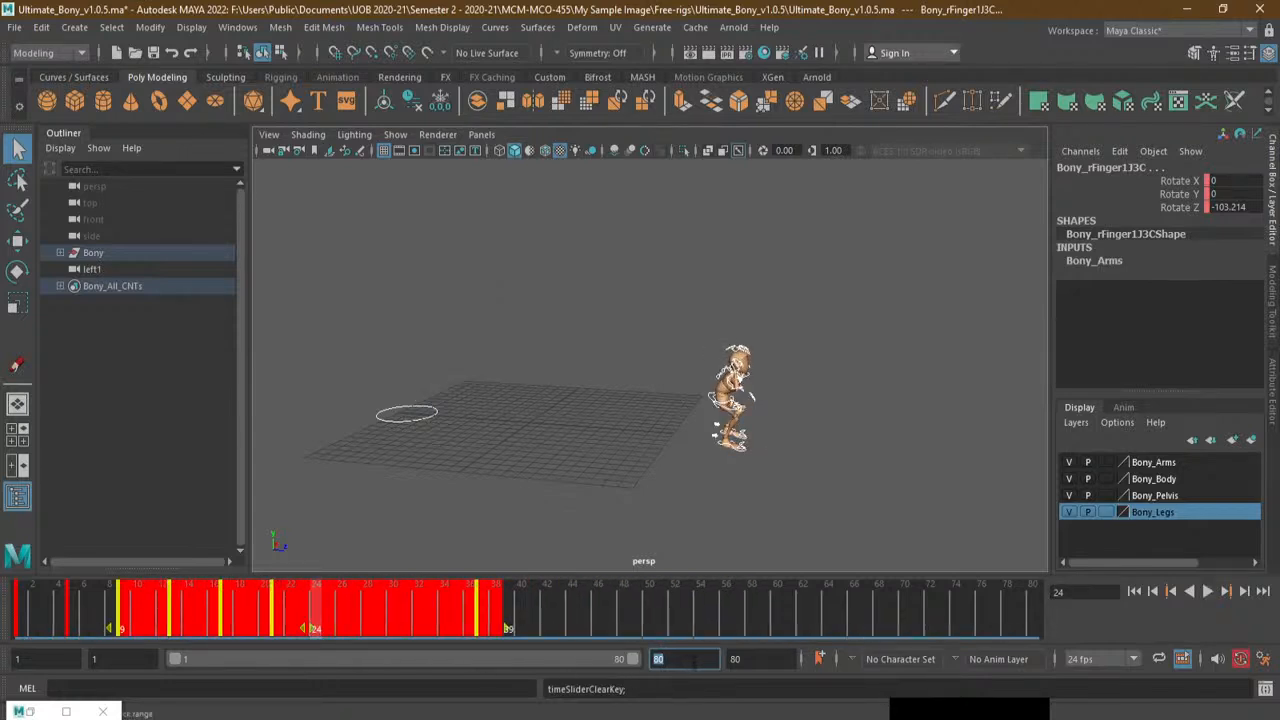
Set the playback end to 50 and move the final standing pose key from frame 37 to frame 25
{"action": "left_click_drag", "start_coordinate": [660, 659], "coordinate": [620, 665]}
{"action": "type", "text": "50"}
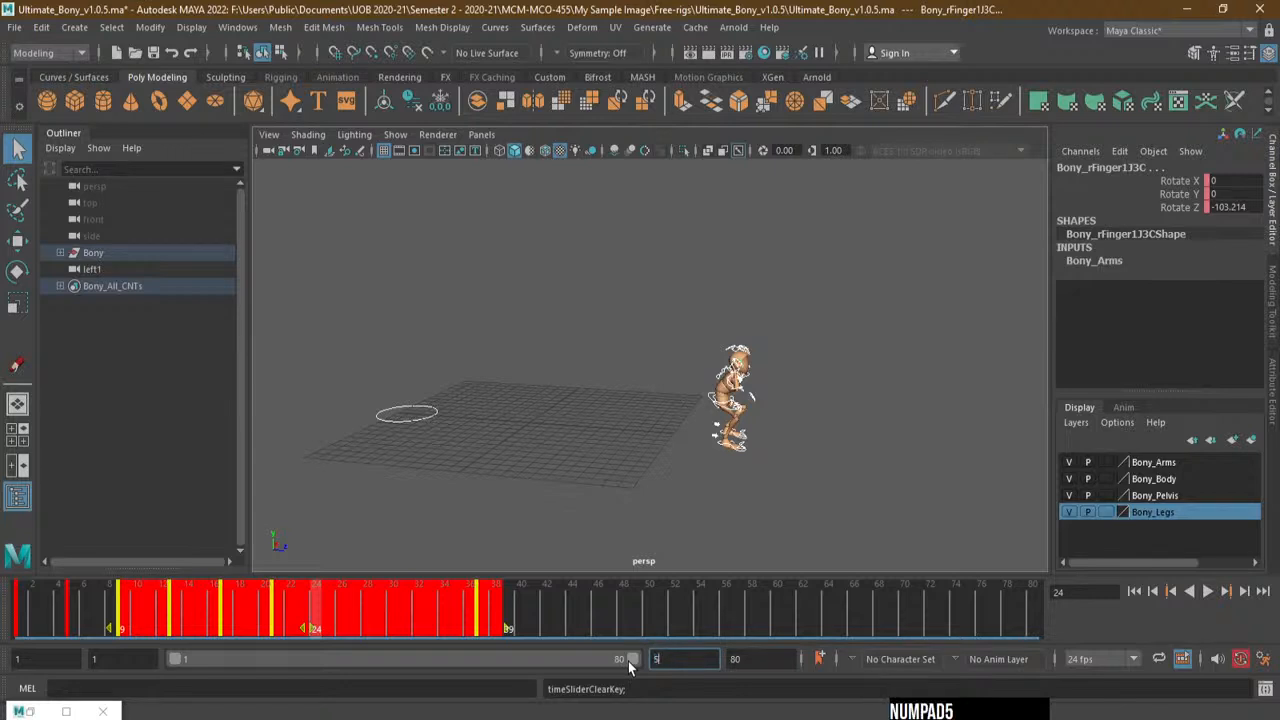
{"action": "key", "text": "Return"}
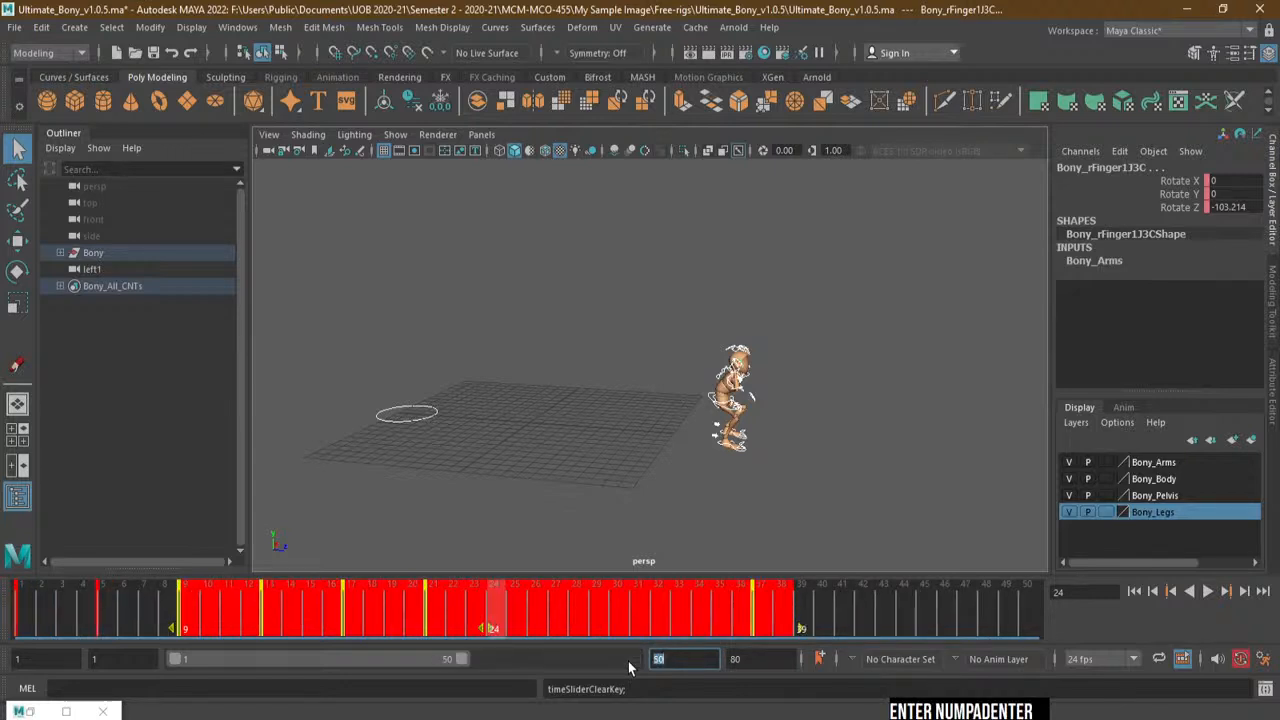
{"action": "left_click", "coordinate": [624, 635]}
{"action": "left_click_drag", "start_coordinate": [772, 630], "coordinate": [517, 628], "text": "shift"}
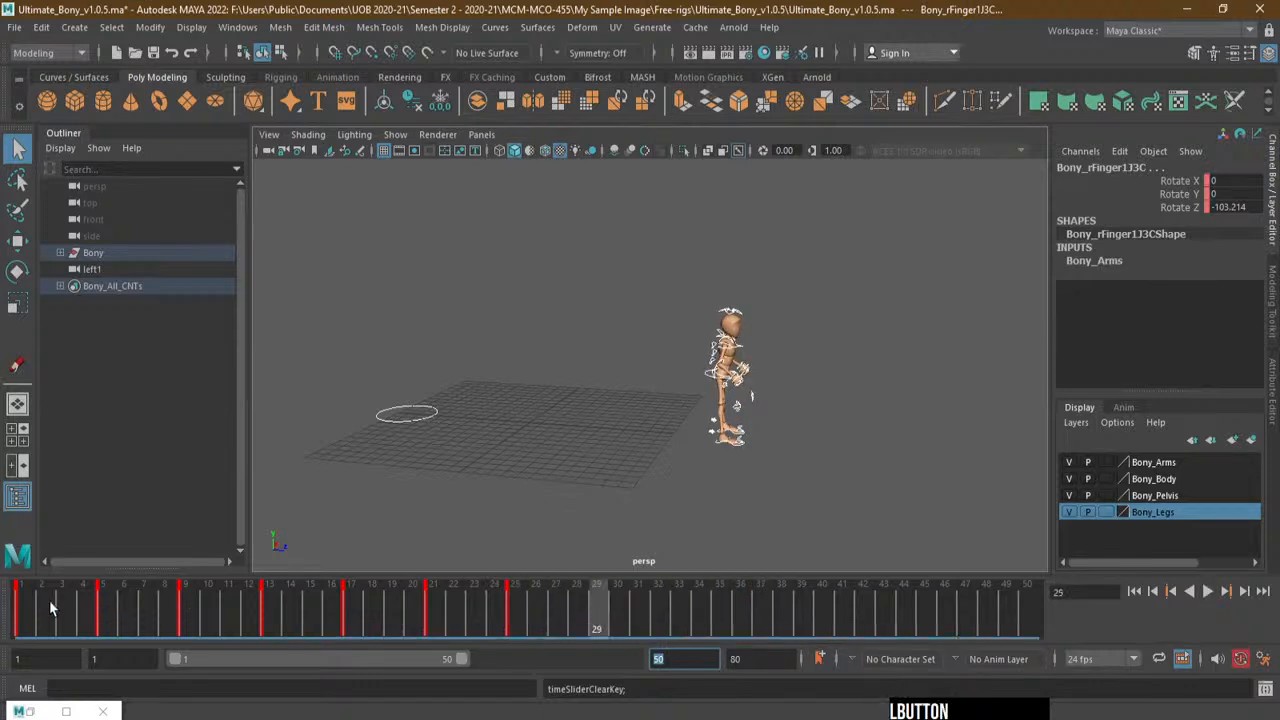
Play the simplified jump from frame 1 and from the crouch to review its timing, and stop playback
{"action": "left_click", "coordinate": [20, 614]}
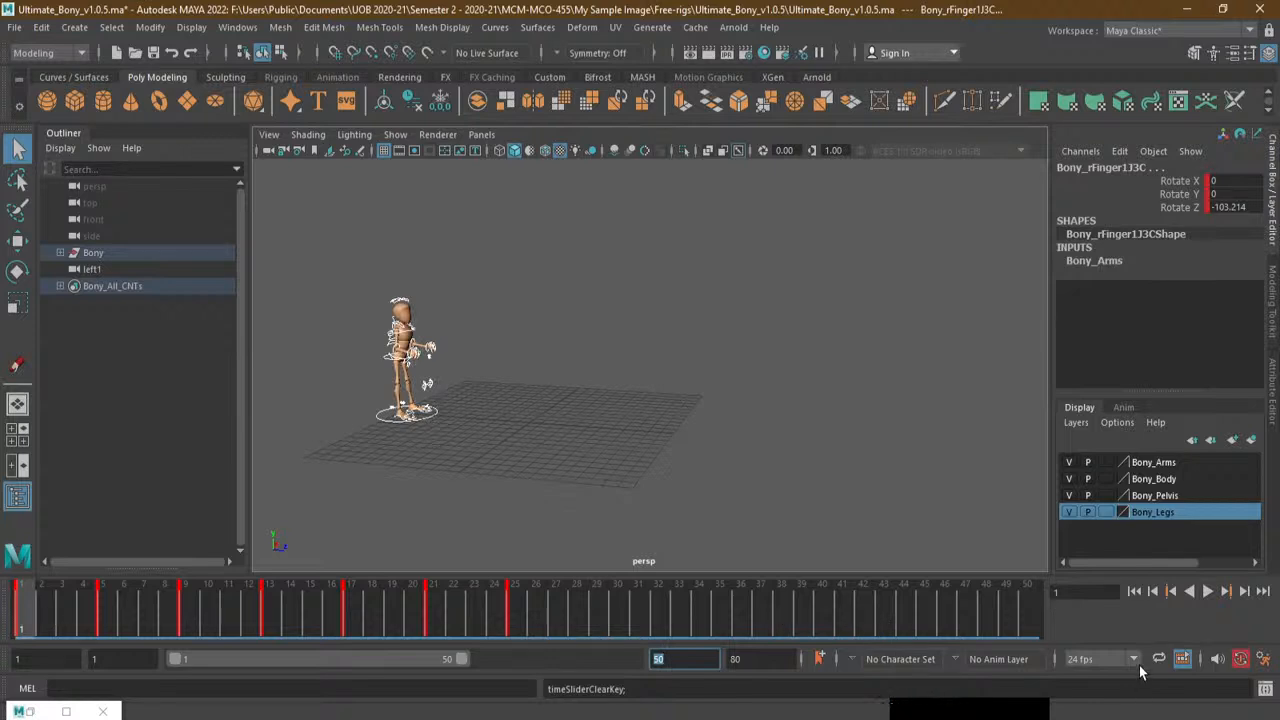
{"action": "left_click", "coordinate": [1207, 591]}
{"action": "left_click_drag", "start_coordinate": [580, 441], "coordinate": [531, 434], "text": "alt"}
{"action": "right_click_drag", "start_coordinate": [423, 394], "coordinate": [582, 390], "text": "alt"}
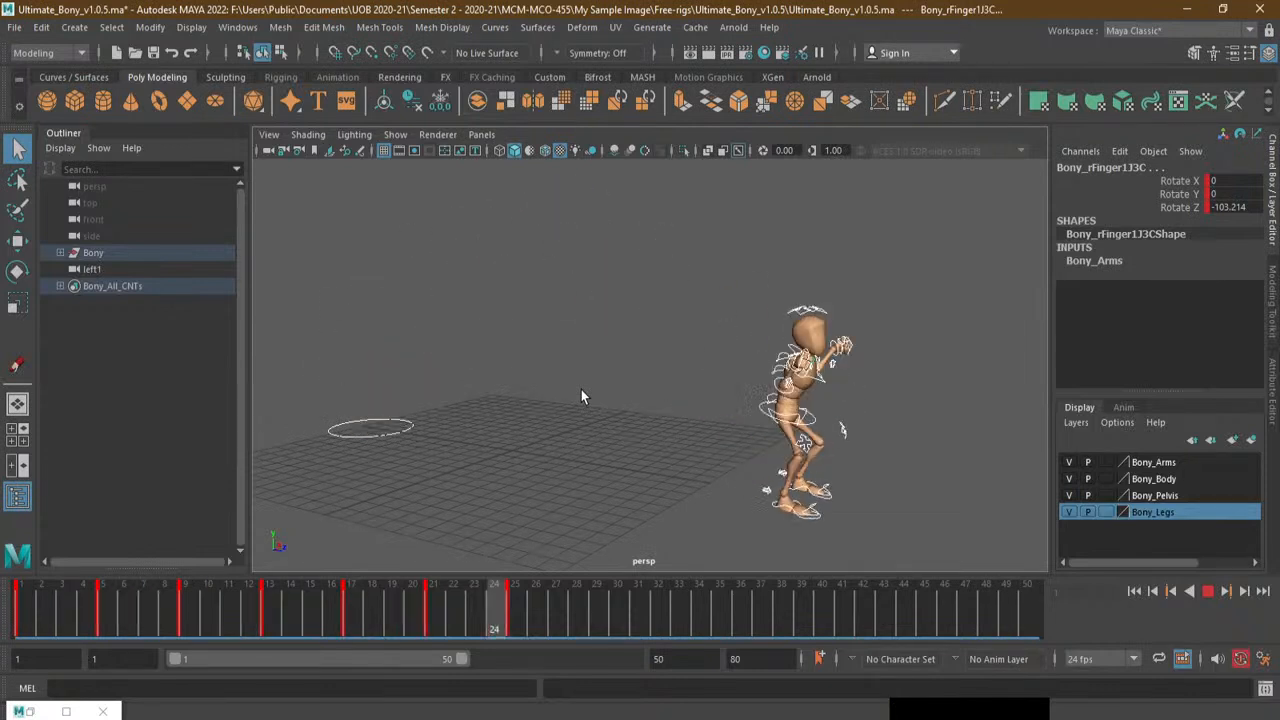
{"action": "left_click_drag", "start_coordinate": [165, 626], "coordinate": [116, 624]}
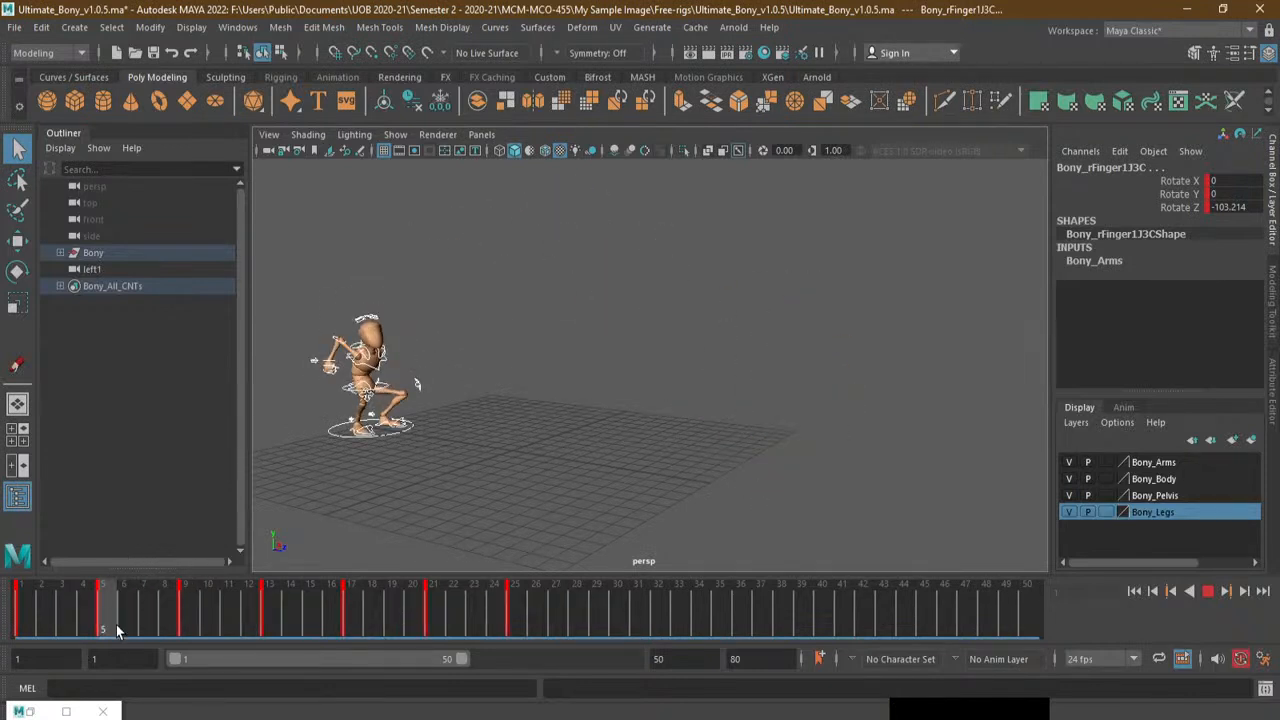
{"action": "key", "text": "alt+v"}
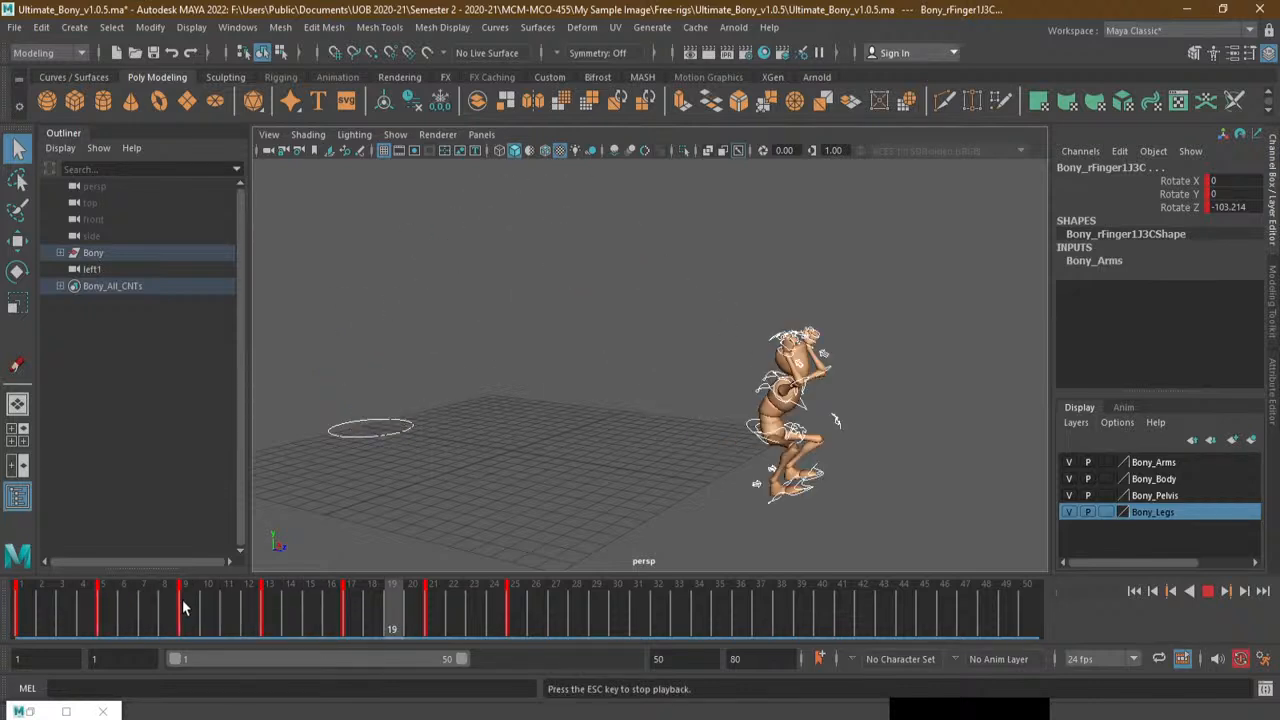
{"action": "left_click", "coordinate": [228, 604]}
Shift the keys from frames 9 to 25 five frames later, so they run from frame 14 to frame 30
{"action": "scroll", "coordinate": [556, 362], "scroll_direction": "up", "scroll_amount": 4, "text": "alt"}
{"action": "middle_click_drag", "start_coordinate": [555, 349], "coordinate": [700, 381], "text": "alt"}
{"action": "middle_click_drag", "start_coordinate": [597, 387], "coordinate": [647, 389], "text": "alt"}
{"action": "left_click_drag", "start_coordinate": [513, 622], "coordinate": [180, 624], "text": "shift"}
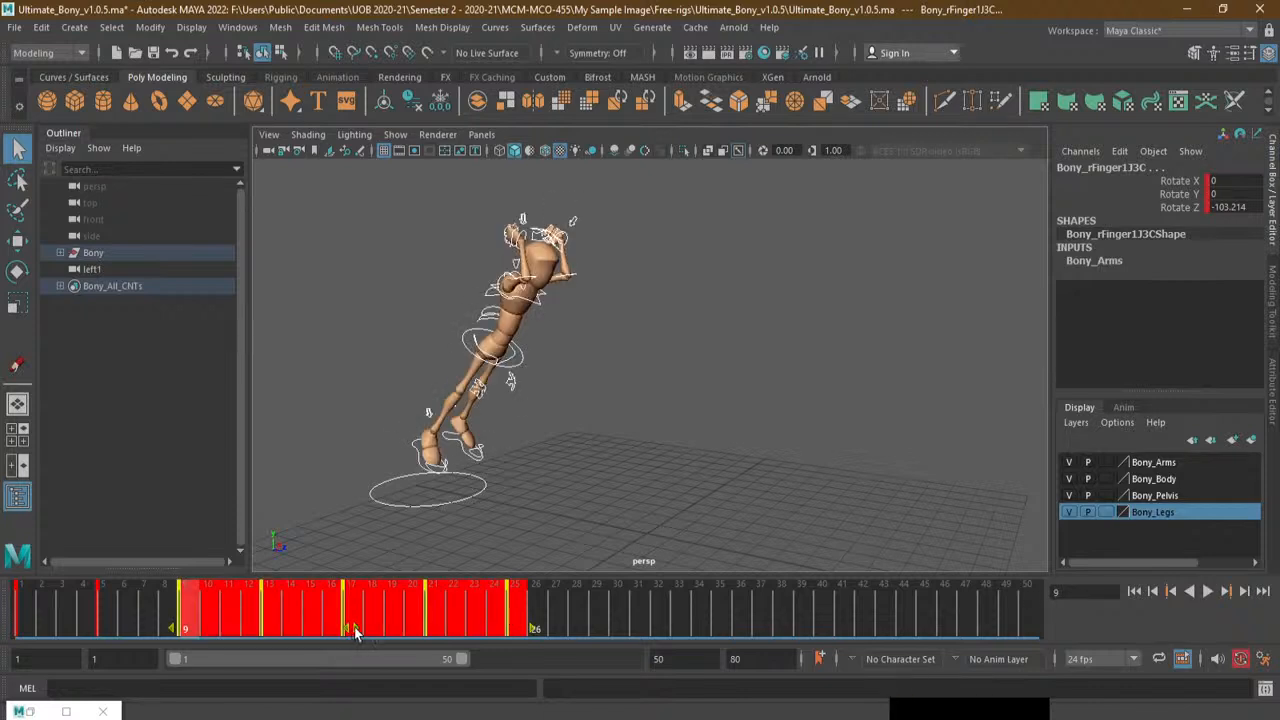
{"action": "left_click", "coordinate": [356, 628]}
{"action": "left_click_drag", "start_coordinate": [356, 628], "coordinate": [419, 632]}
Copy the crouch pose from frame 5 to frame 10 and key all controls there
{"action": "left_click_drag", "start_coordinate": [130, 614], "coordinate": [97, 602]}
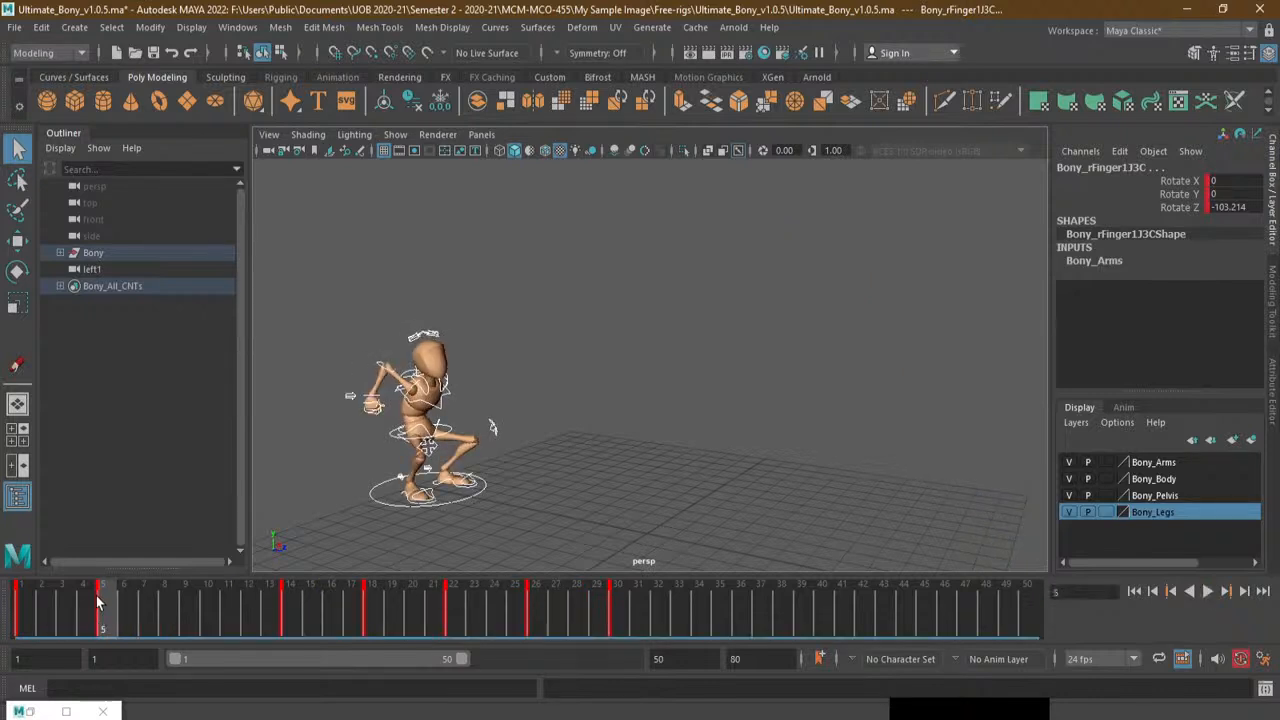
{"action": "middle_click_drag", "start_coordinate": [529, 458], "coordinate": [618, 322], "text": "alt"}
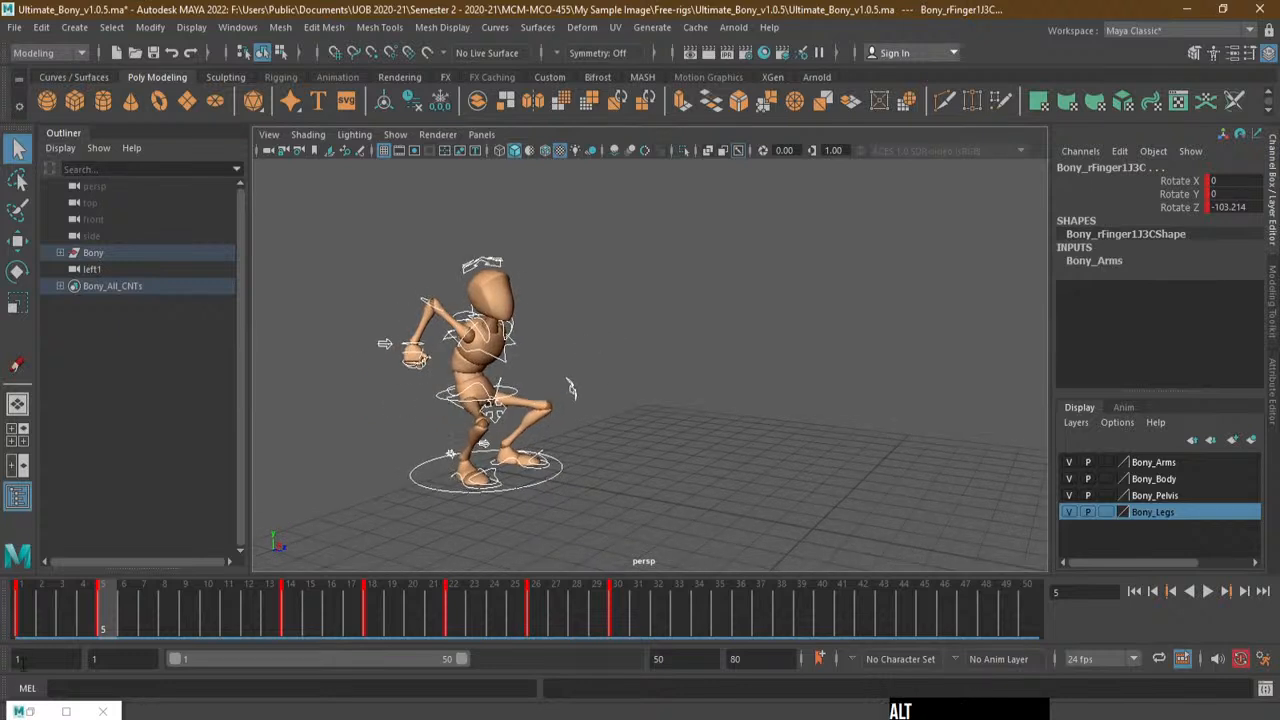
{"action": "middle_click", "coordinate": [110, 621]}
{"action": "middle_click_drag", "start_coordinate": [110, 620], "coordinate": [213, 625]}
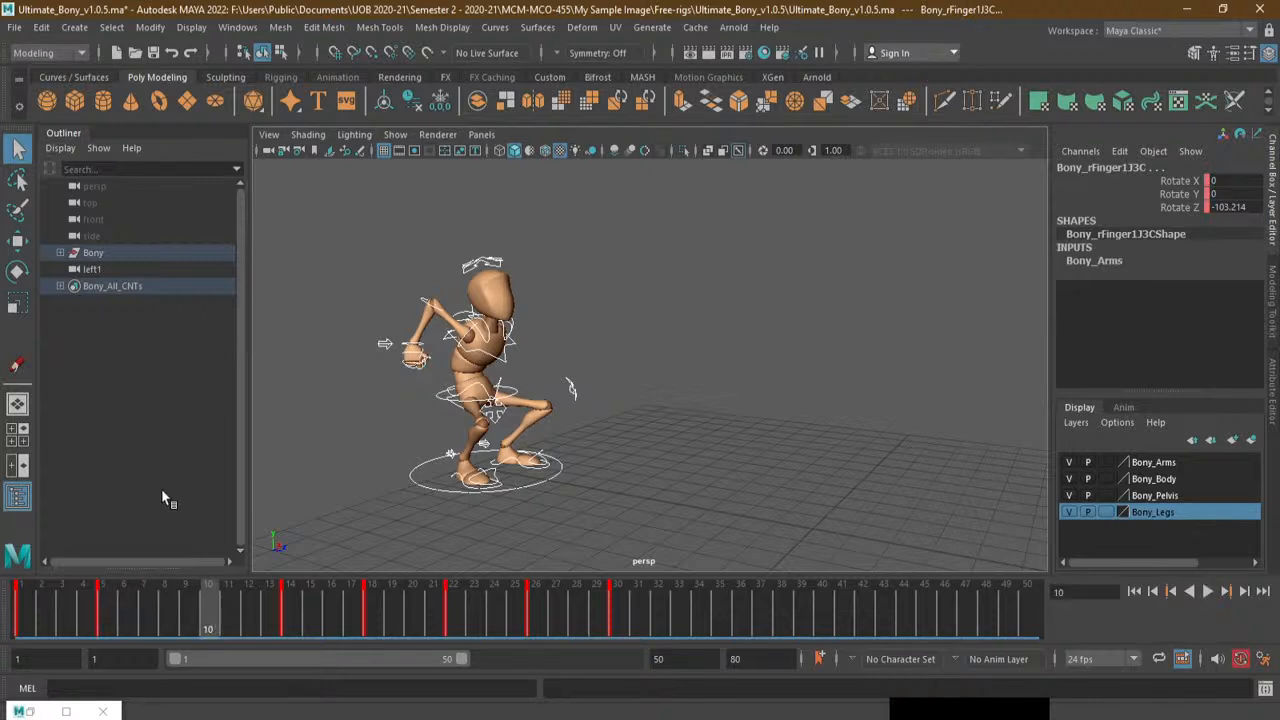
{"action": "left_click", "coordinate": [17, 242]}
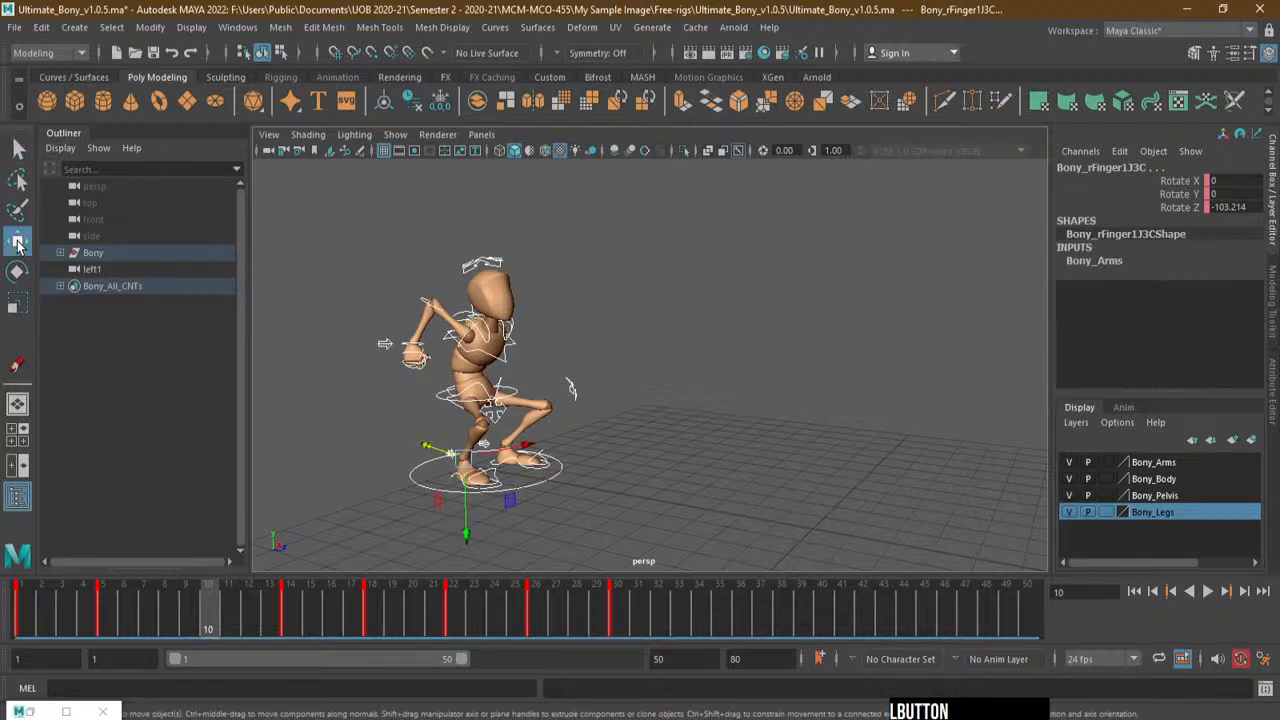
{"action": "left_click", "coordinate": [17, 271]}
{"action": "key", "text": "s"}
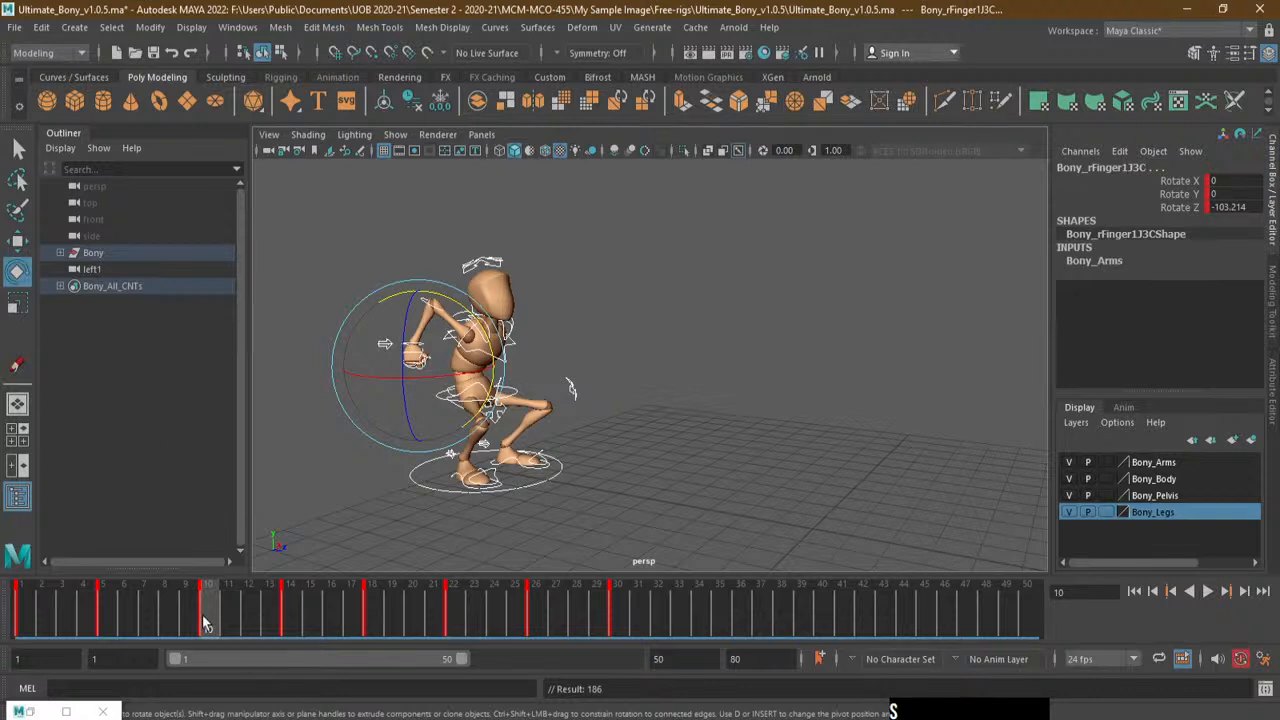
Lower the Bony_ROOTC control at frame 7 to about -2.702 in Translate Y to deepen the crouch
{"action": "left_click_drag", "start_coordinate": [203, 623], "coordinate": [143, 623]}
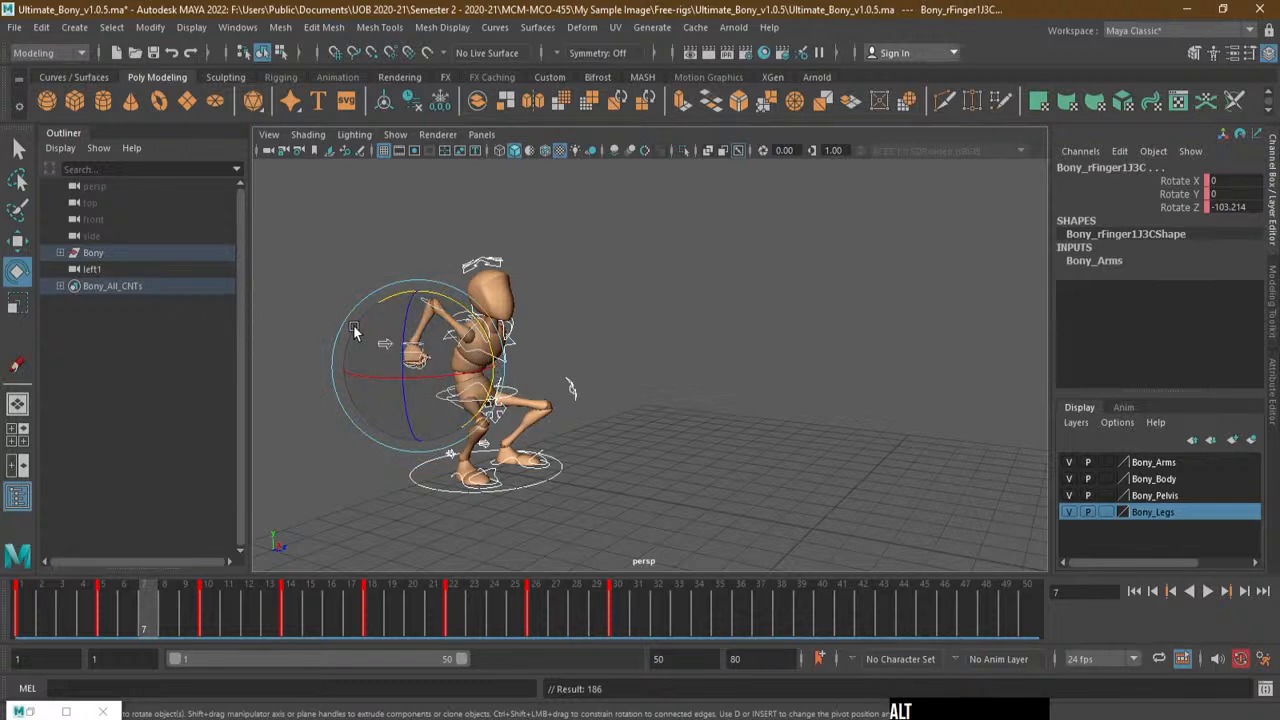
{"action": "right_click_drag", "start_coordinate": [353, 327], "coordinate": [511, 375], "text": "alt"}
{"action": "left_click", "coordinate": [511, 375]}
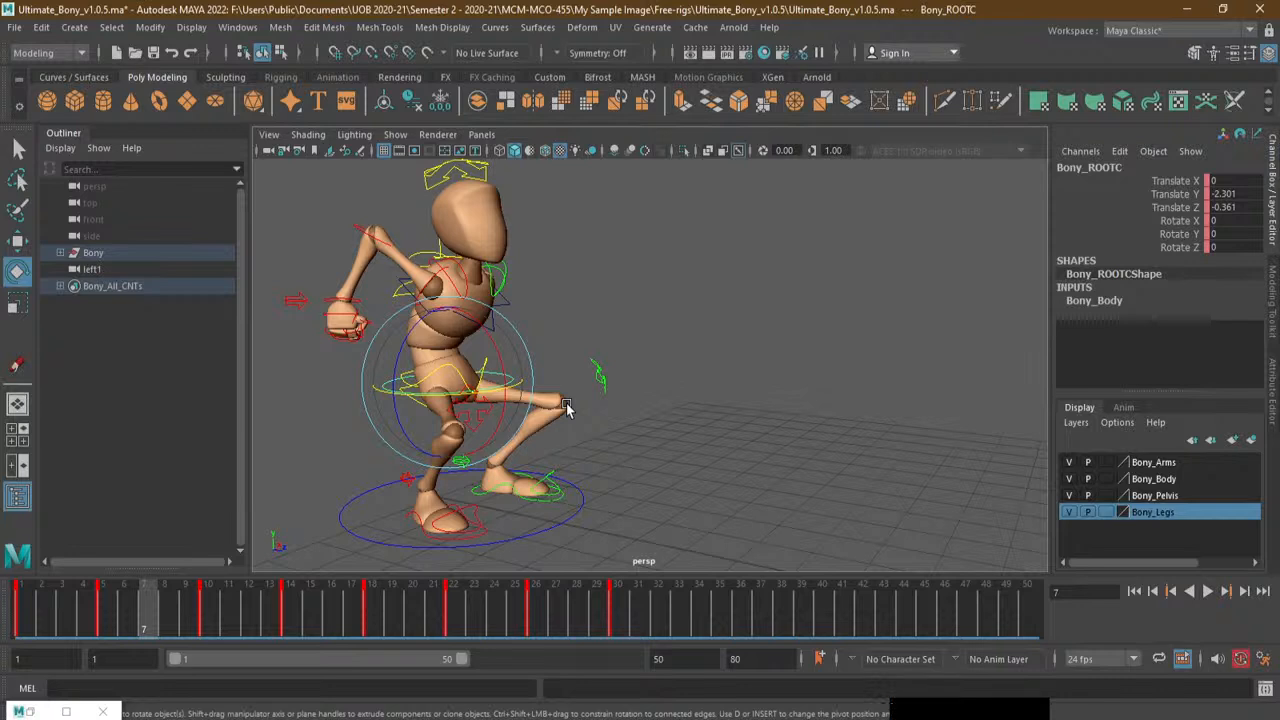
{"action": "key", "text": "w"}
{"action": "left_click_drag", "start_coordinate": [437, 324], "coordinate": [452, 359]}
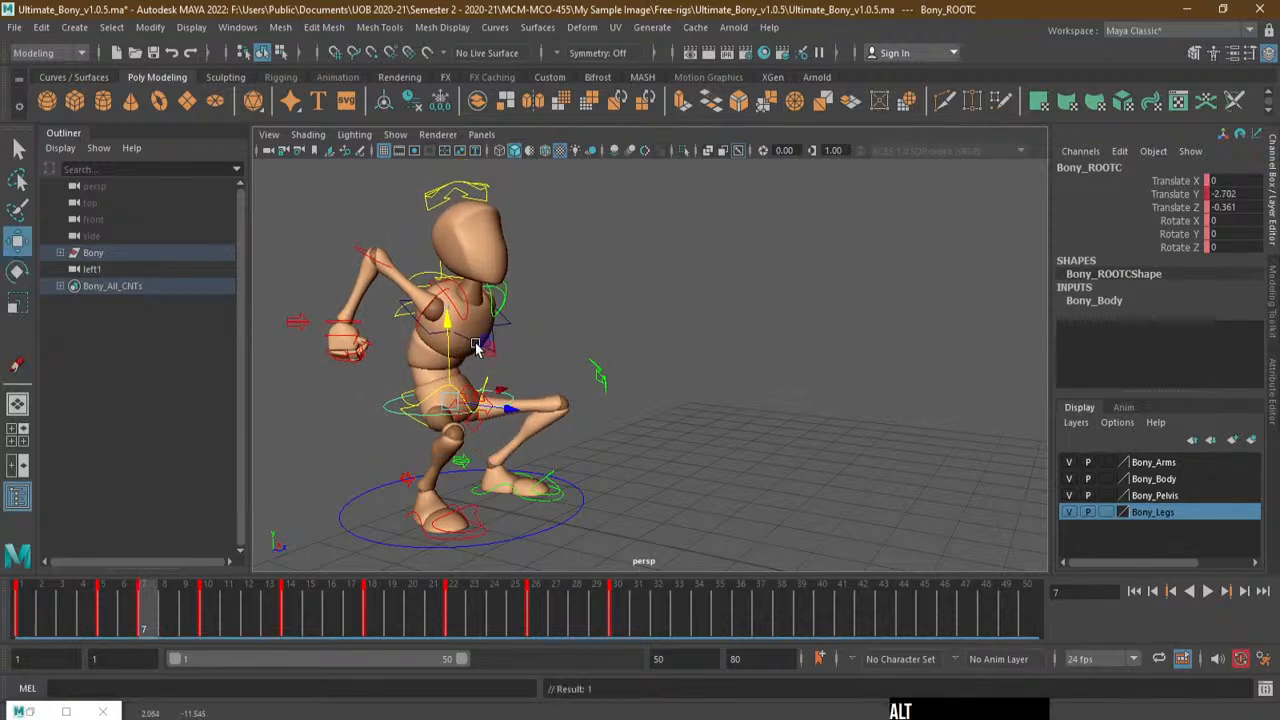
Rotate the Bony_Spine01FKC control slightly at frame 7 to adjust the torso's lean in the crouch
{"action": "middle_click_drag", "start_coordinate": [545, 345], "coordinate": [440, 350], "text": "alt"}
{"action": "left_click", "coordinate": [480, 415]}
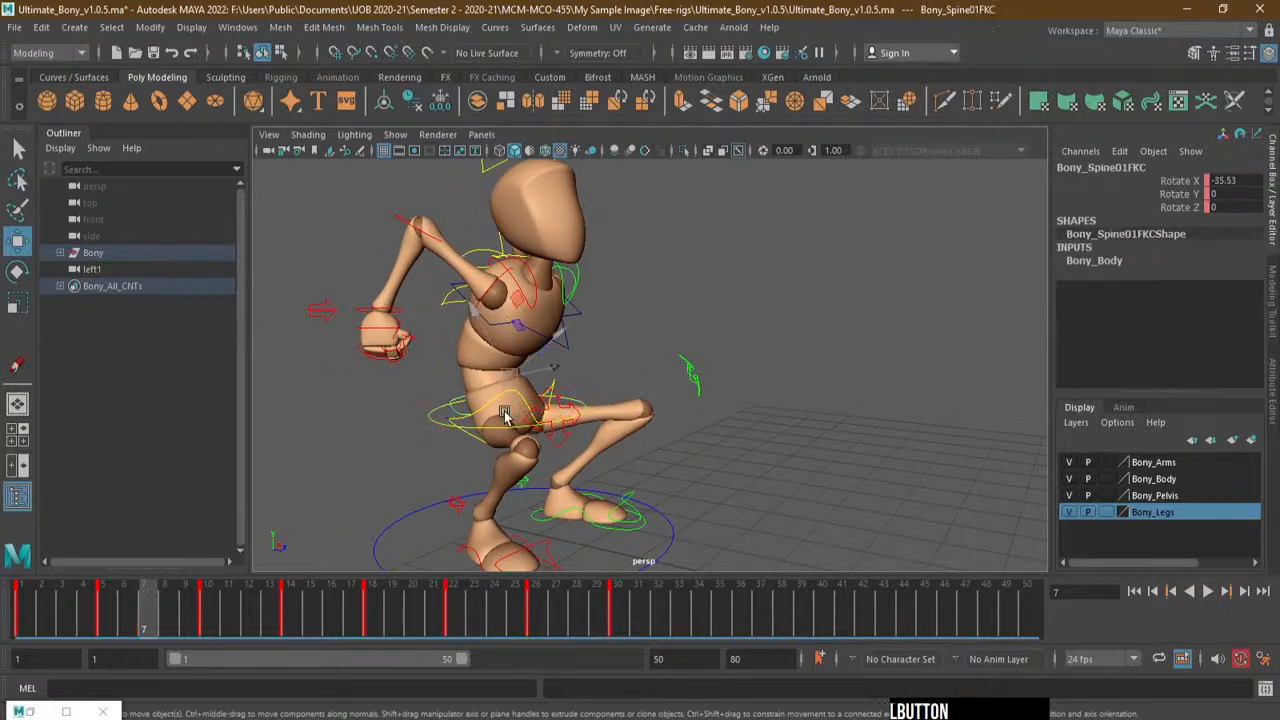
{"action": "key", "text": "e"}
{"action": "left_click_drag", "start_coordinate": [567, 376], "coordinate": [566, 389]}
Try shifting the landing and final pose keys at frames 26 and 30 three frames later, to frames 29 and 33
{"action": "middle_click_drag", "start_coordinate": [566, 392], "coordinate": [643, 357], "text": "alt"}
{"action": "left_click_drag", "start_coordinate": [160, 628], "coordinate": [471, 624]}
{"action": "right_click_drag", "start_coordinate": [400, 420], "coordinate": [220, 420], "text": "alt"}
{"action": "middle_click_drag", "start_coordinate": [765, 383], "coordinate": [450, 390], "text": "alt"}
{"action": "mouse_move", "coordinate": [500, 620]}
{"action": "left_mouse_down"}
{"action": "mouse_move", "coordinate": [531, 621]}
{"action": "mouse_move", "coordinate": [494, 622]}
{"action": "left_mouse_up"}
{"action": "right_click_drag", "start_coordinate": [614, 471], "coordinate": [614, 425], "text": "alt"}
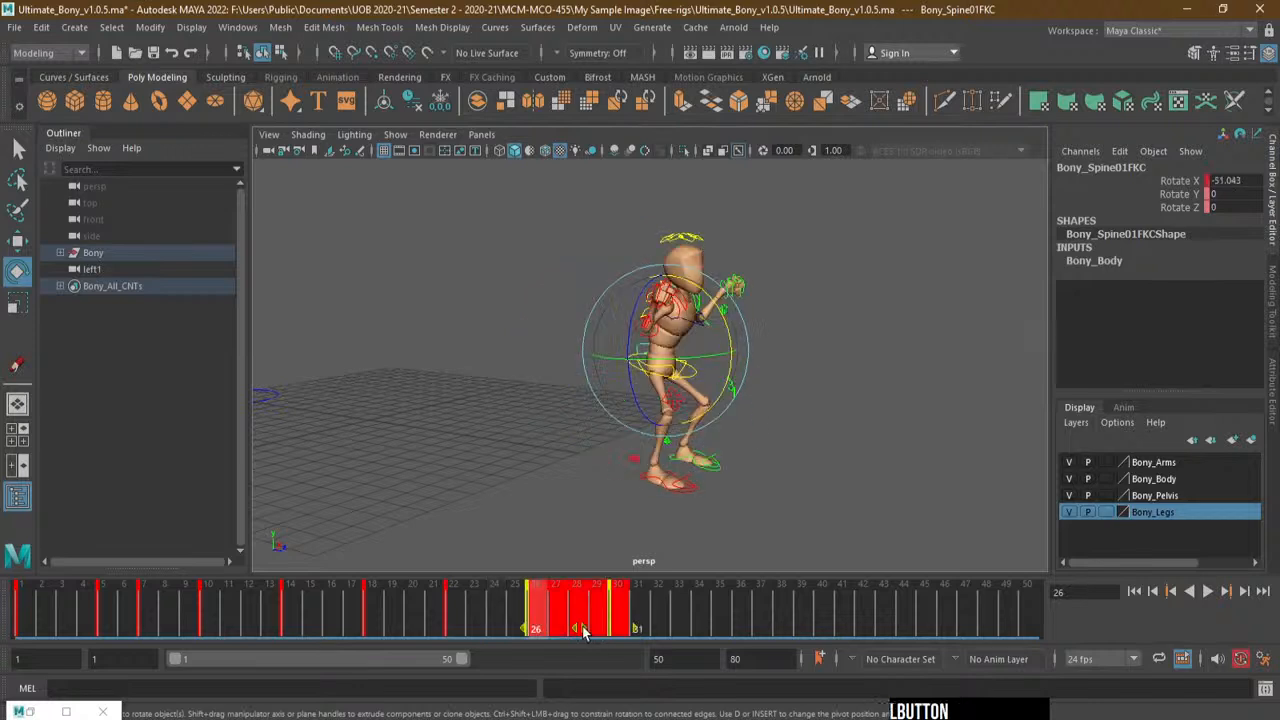
{"action": "left_click_drag", "start_coordinate": [582, 630], "coordinate": [636, 631]}
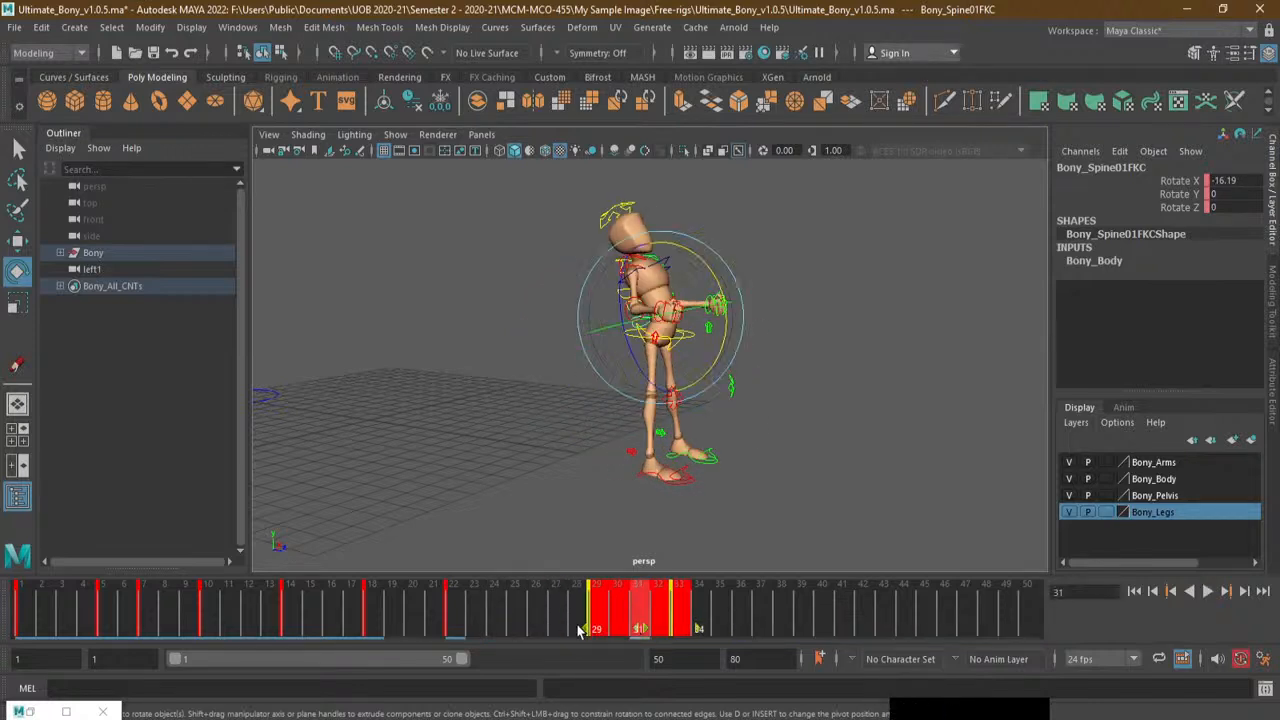
{"action": "left_click", "coordinate": [515, 617]}
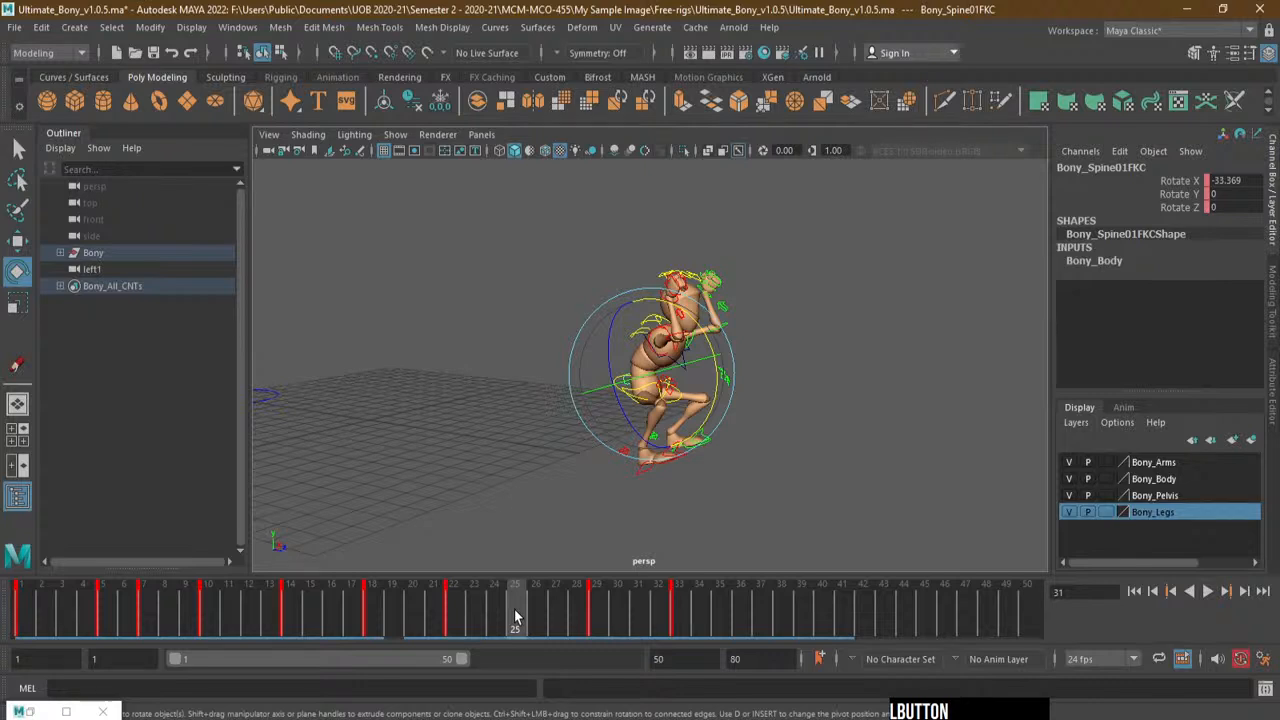
{"action": "left_click_drag", "start_coordinate": [515, 617], "coordinate": [630, 627]}
Undo the three-frame shift of the landing and final pose keys
{"action": "key", "text": "ctrl+z"}
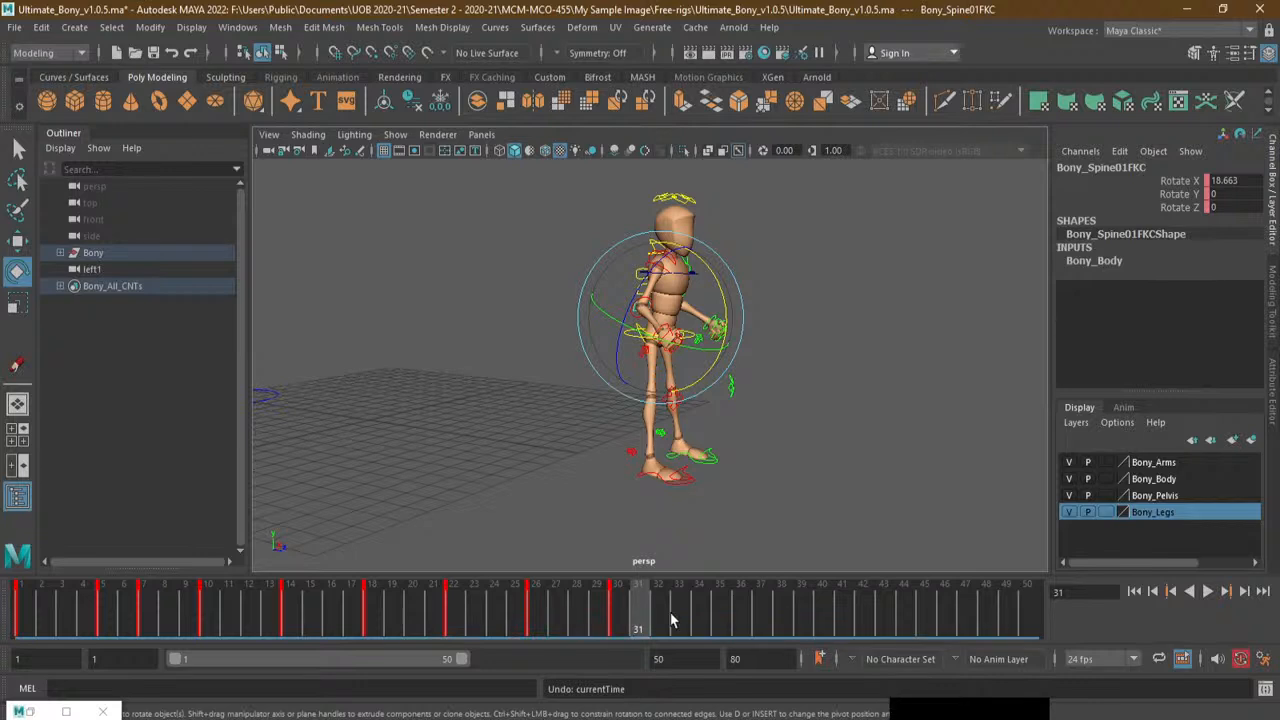
{"action": "left_click", "coordinate": [192, 53]}
{"action": "left_click_drag", "start_coordinate": [500, 596], "coordinate": [465, 610]}
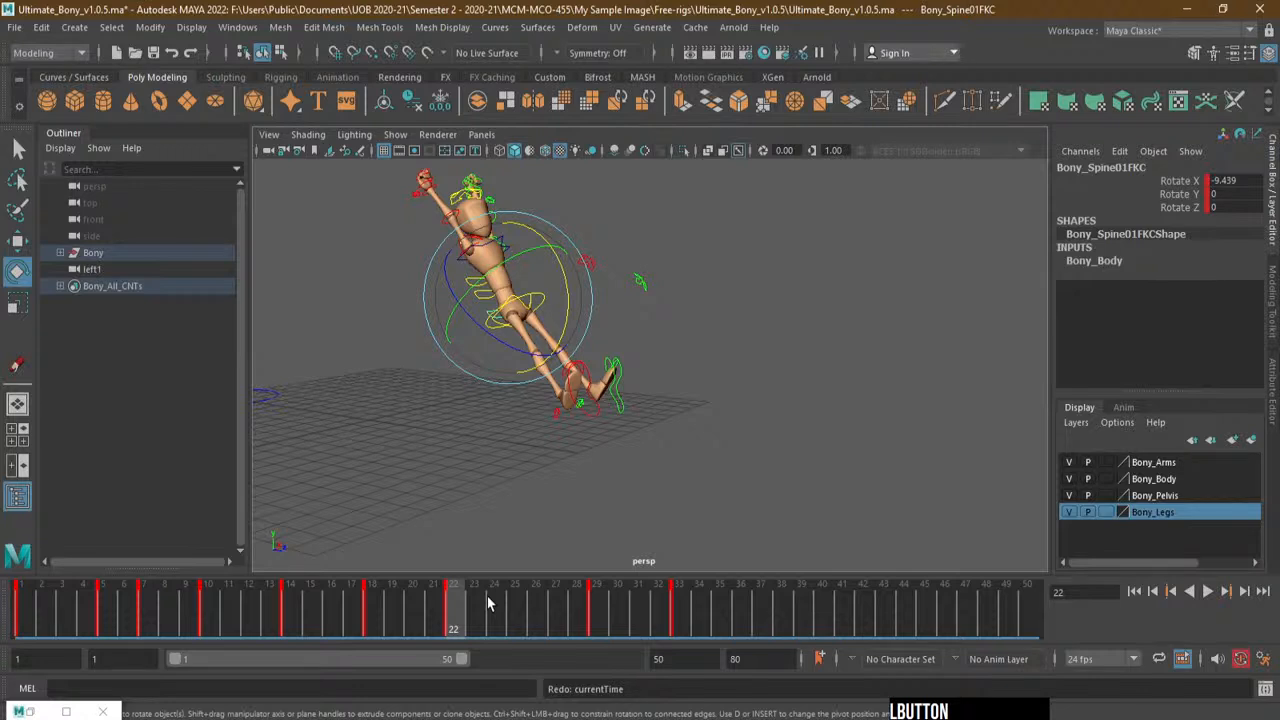
{"action": "key", "text": "ctrl+z"}
{"action": "key", "text": "ctrl+z"}
Move the final standing pose's key from frame 30 to frame 34
{"action": "left_click", "coordinate": [618, 625], "text": "shift"}
{"action": "left_click_drag", "start_coordinate": [618, 625], "coordinate": [699, 629], "text": "shift"}
Copy the landing crouch pose from frame 26 to frame 29 and key all controls there
{"action": "left_click", "coordinate": [529, 616]}
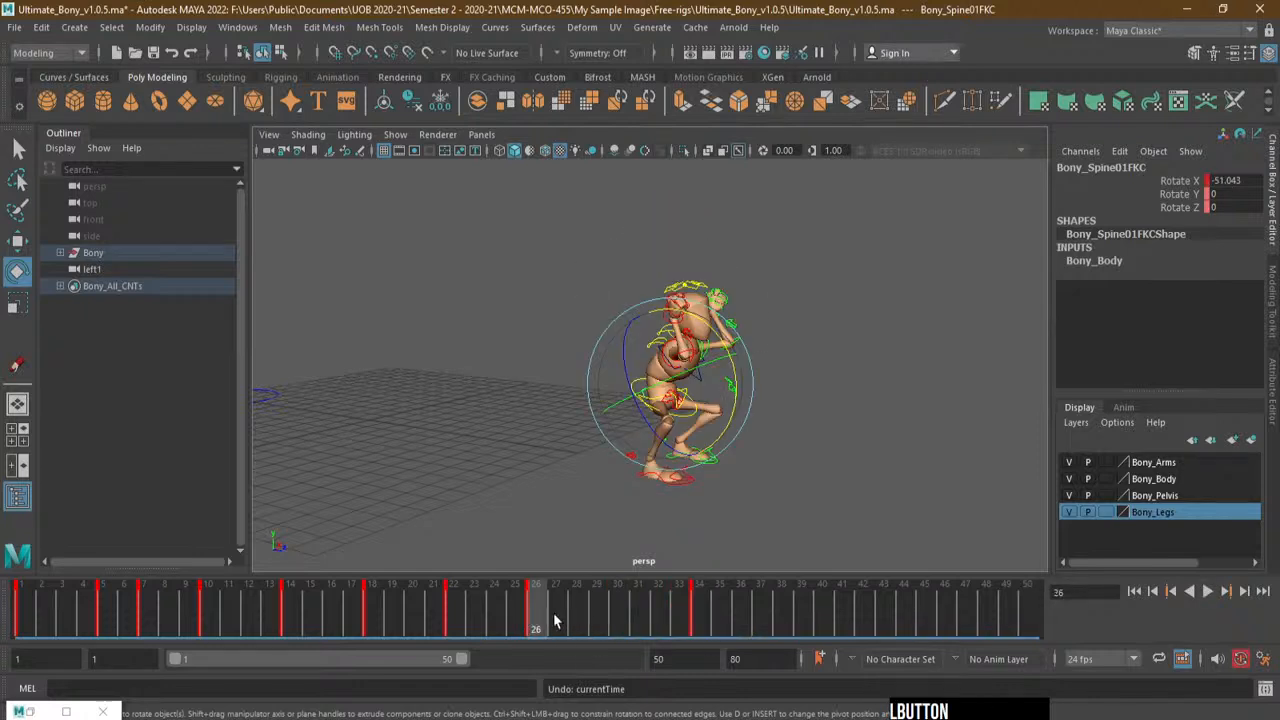
{"action": "mouse_move", "coordinate": [536, 624]}
{"action": "left_mouse_down"}
{"action": "mouse_move", "coordinate": [643, 626]}
{"action": "mouse_move", "coordinate": [620, 628]}
{"action": "left_mouse_up"}
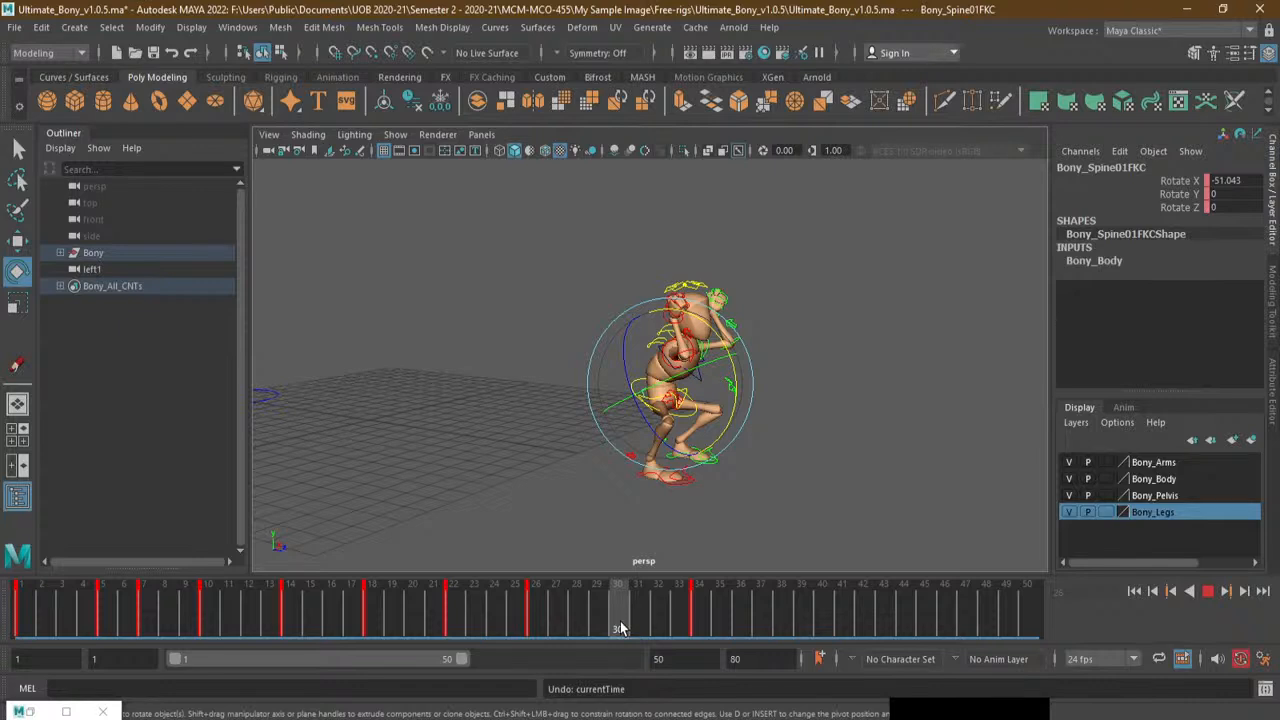
{"action": "left_click_drag", "start_coordinate": [607, 620], "coordinate": [597, 627]}
{"action": "left_click", "coordinate": [17, 240]}
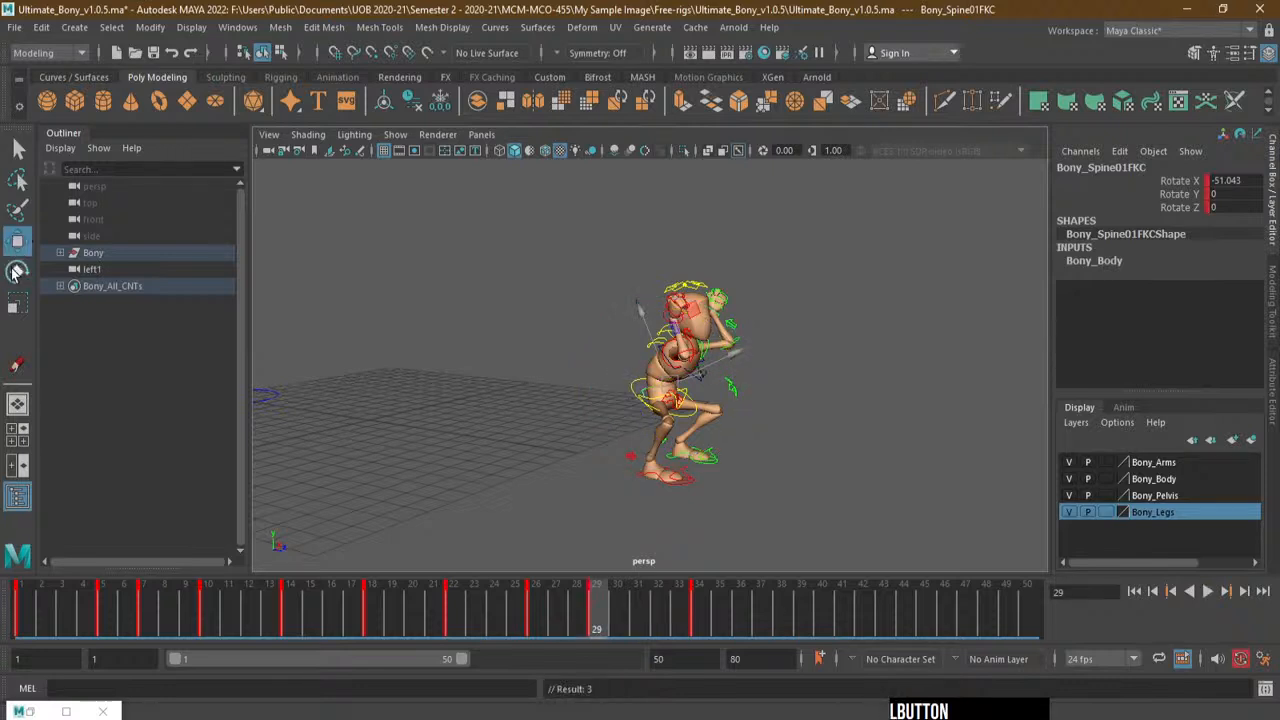
{"action": "left_click", "coordinate": [17, 272]}
Move the copied landing pose's key from frame 29 to frame 30
{"action": "left_click", "coordinate": [659, 620]}
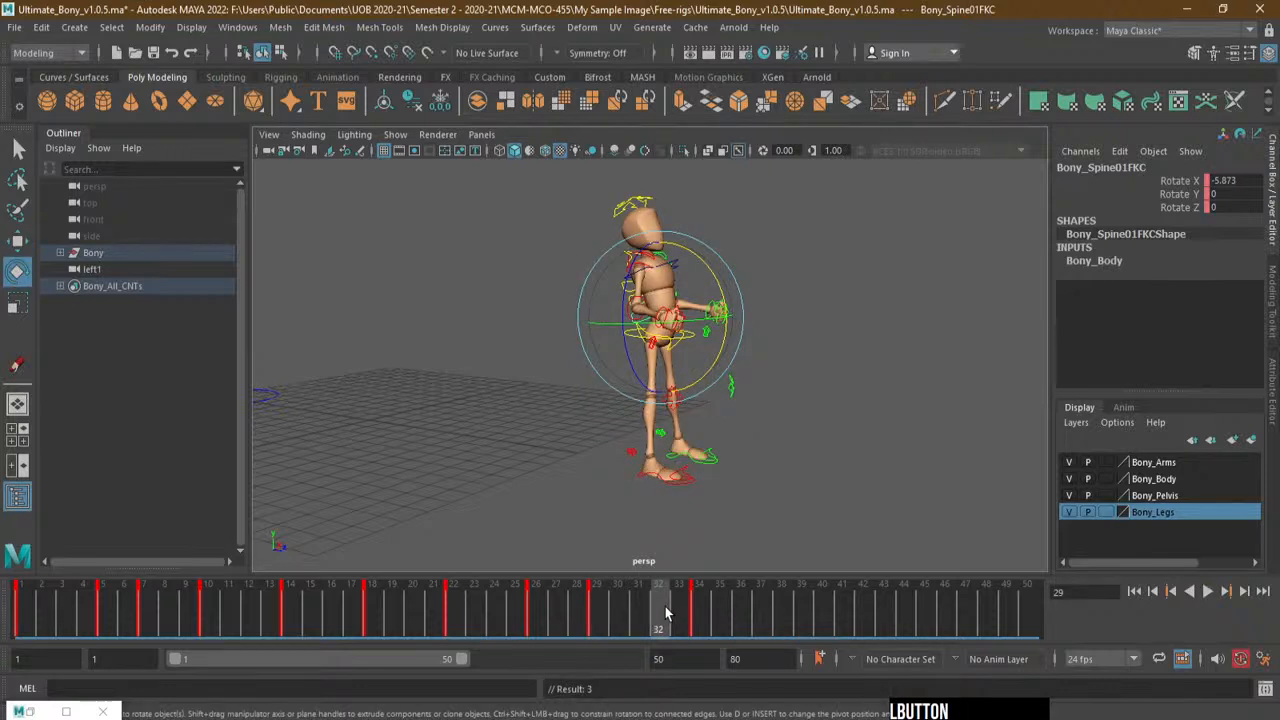
{"action": "left_click", "coordinate": [602, 627]}
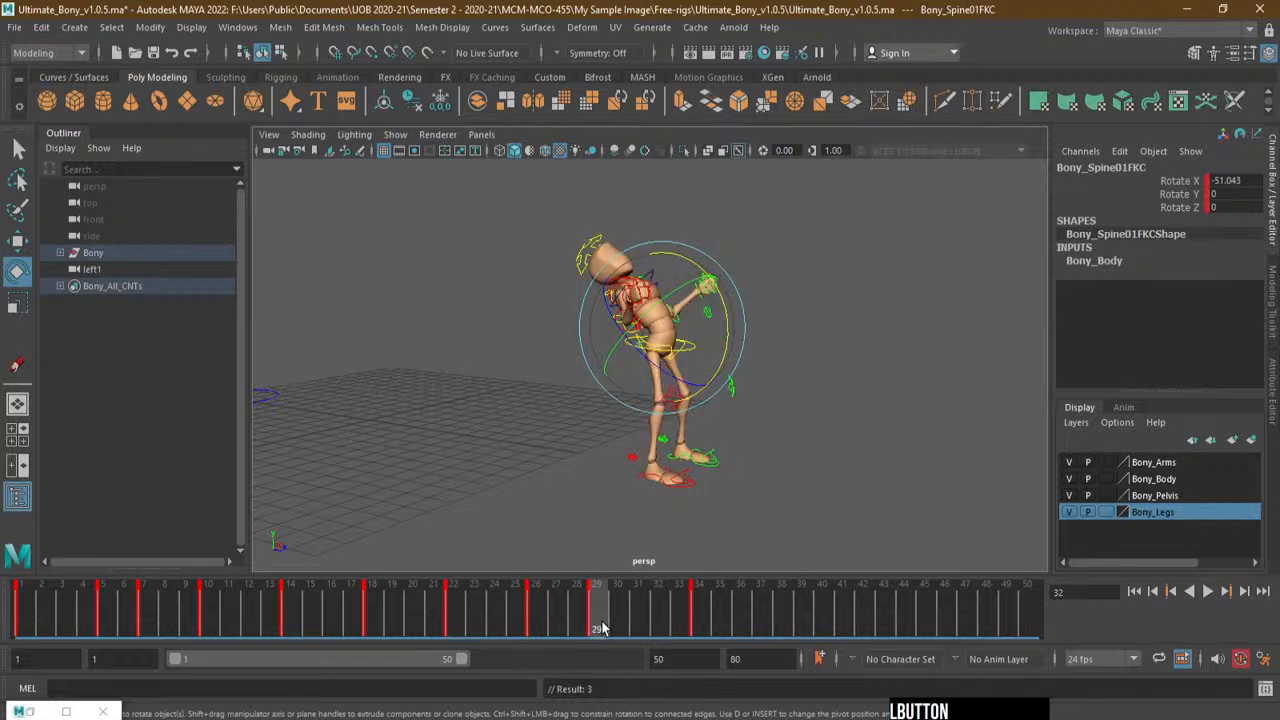
{"action": "left_click", "coordinate": [597, 628], "text": "shift"}
{"action": "left_click_drag", "start_coordinate": [597, 630], "coordinate": [614, 630]}
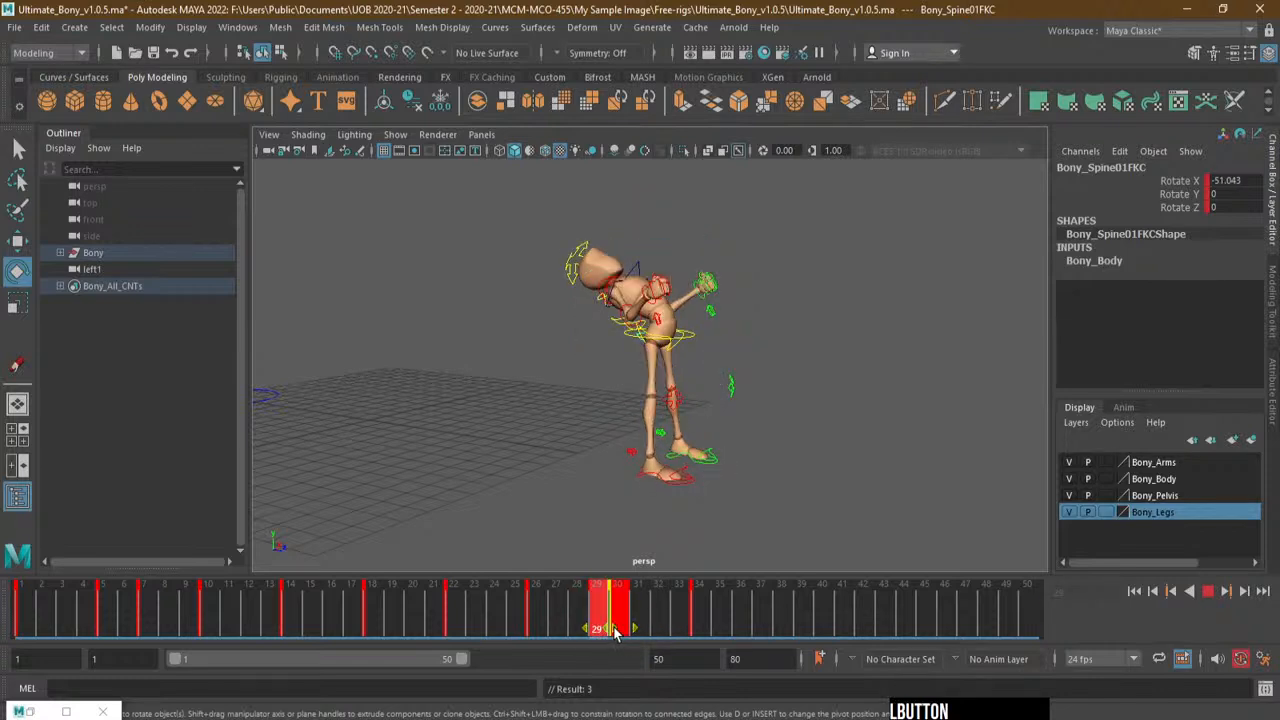
Delete the copied landing pose's key at frame 30
{"action": "left_click", "coordinate": [650, 614]}
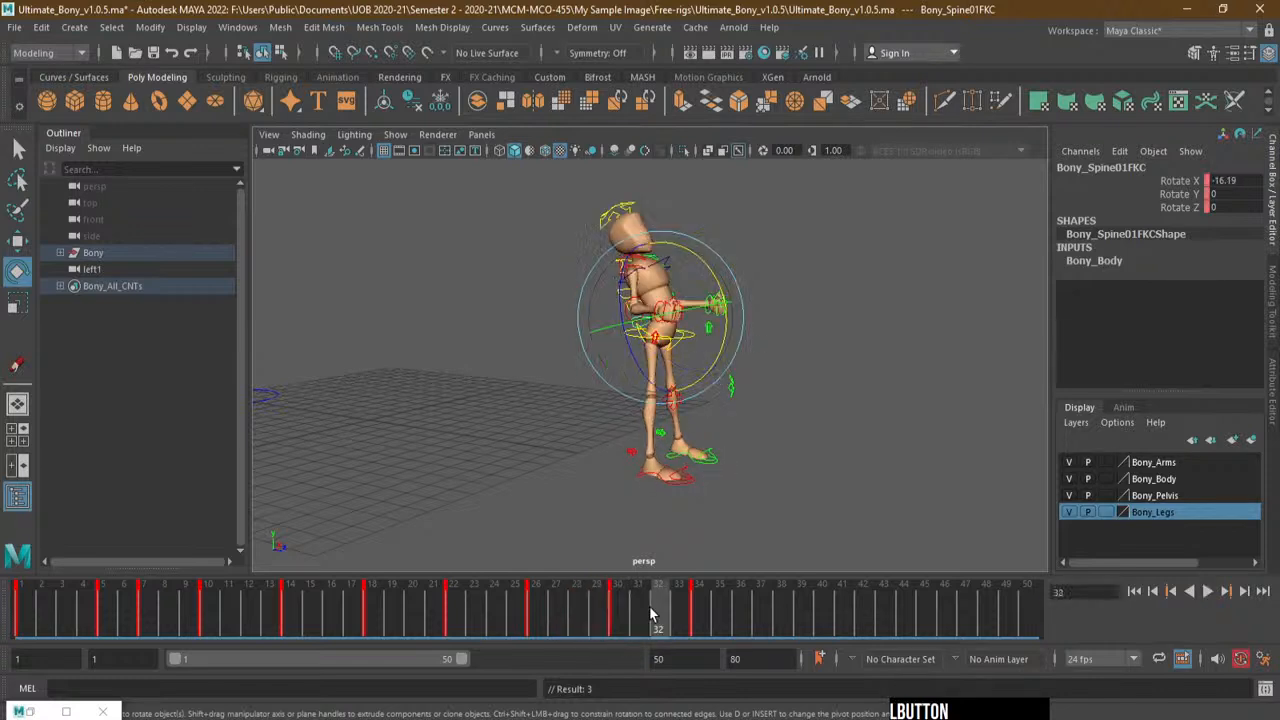
{"action": "left_click", "coordinate": [604, 617]}
{"action": "mouse_move", "coordinate": [605, 616]}
{"action": "left_mouse_down"}
{"action": "mouse_move", "coordinate": [542, 618]}
{"action": "mouse_move", "coordinate": [662, 622]}
{"action": "mouse_move", "coordinate": [619, 617]}
{"action": "left_mouse_up"}
{"action": "right_click", "coordinate": [619, 616]}
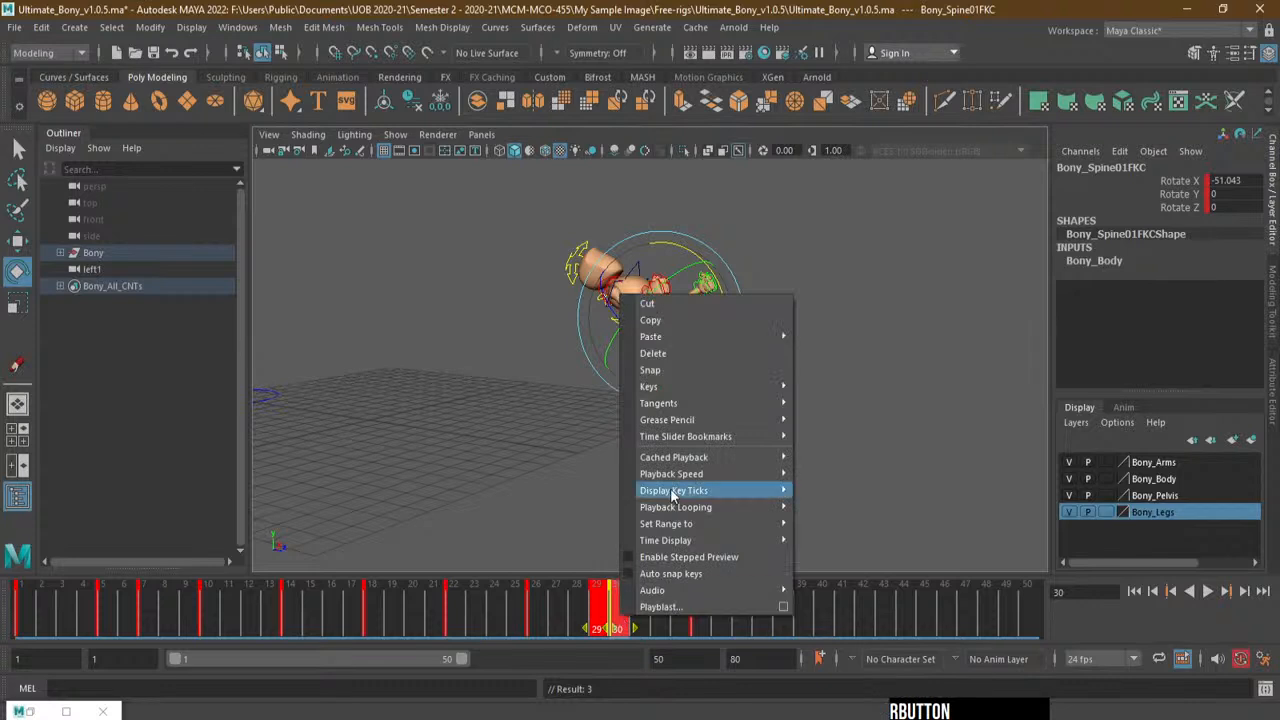
{"action": "left_click", "coordinate": [670, 355]}
Move the final standing pose's key from frame 34 to frame 37
{"action": "left_click", "coordinate": [543, 603]}
{"action": "left_click", "coordinate": [707, 628], "text": "shift"}
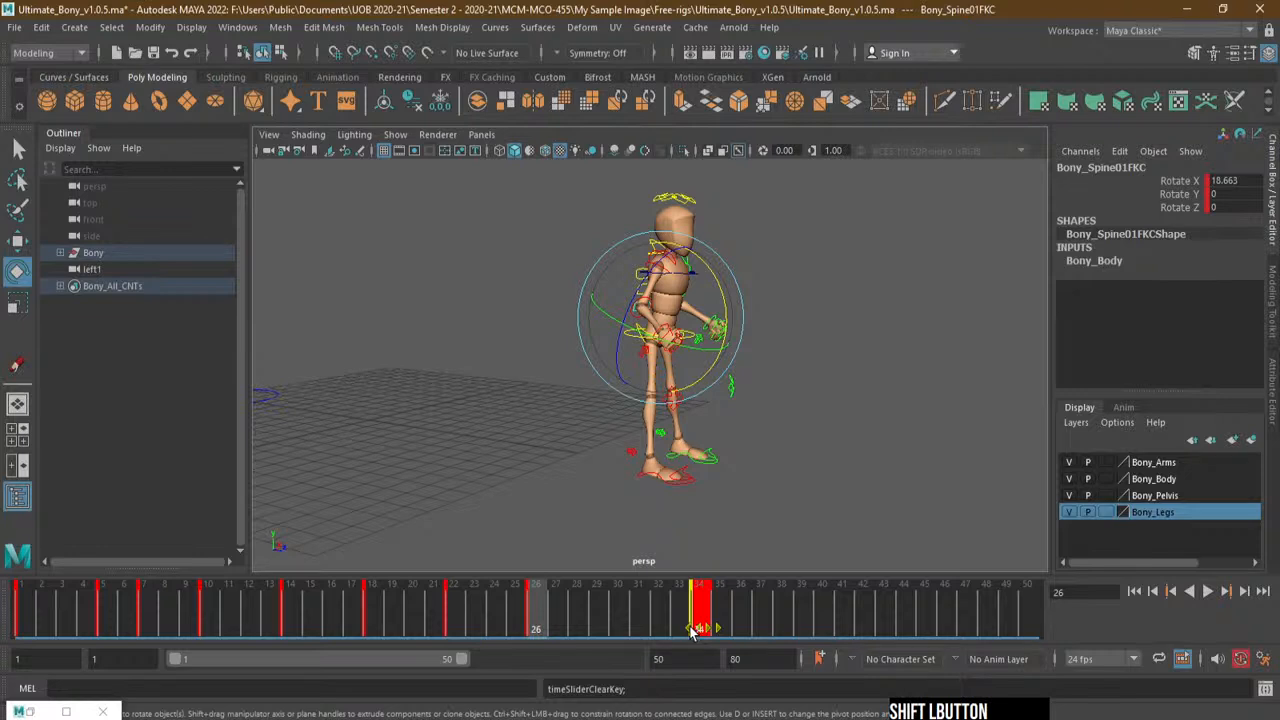
{"action": "left_click_drag", "start_coordinate": [693, 628], "coordinate": [750, 628]}
Copy the landing crouch pose from frame 26 to frame 30
{"action": "left_click", "coordinate": [546, 614]}
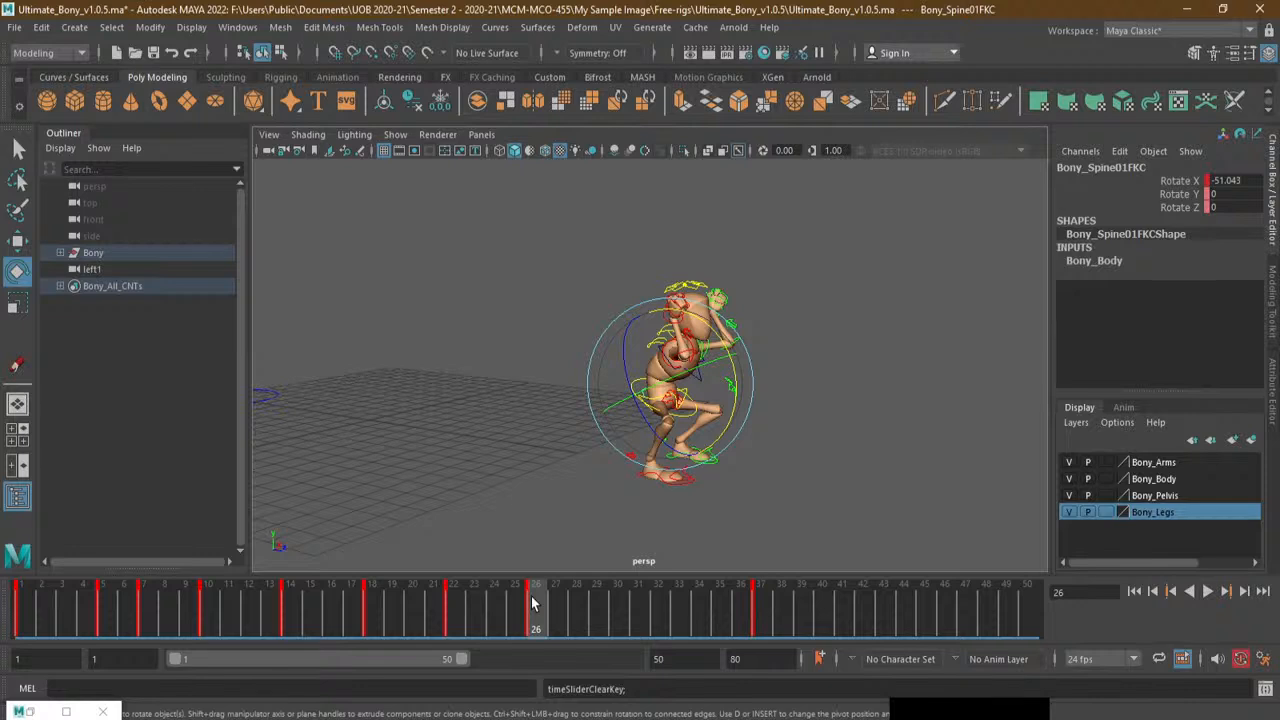
{"action": "middle_click_drag", "start_coordinate": [531, 604], "coordinate": [617, 606]}
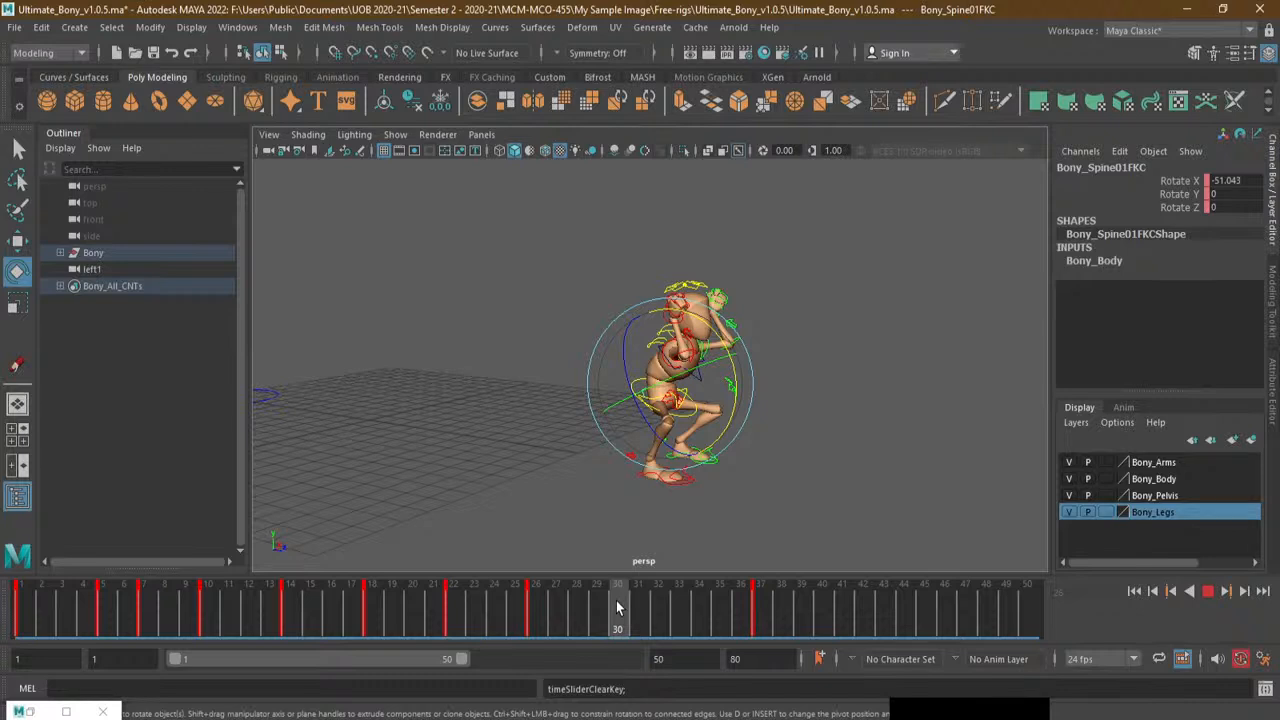
{"action": "middle_click_drag", "start_coordinate": [617, 606], "coordinate": [633, 604]}
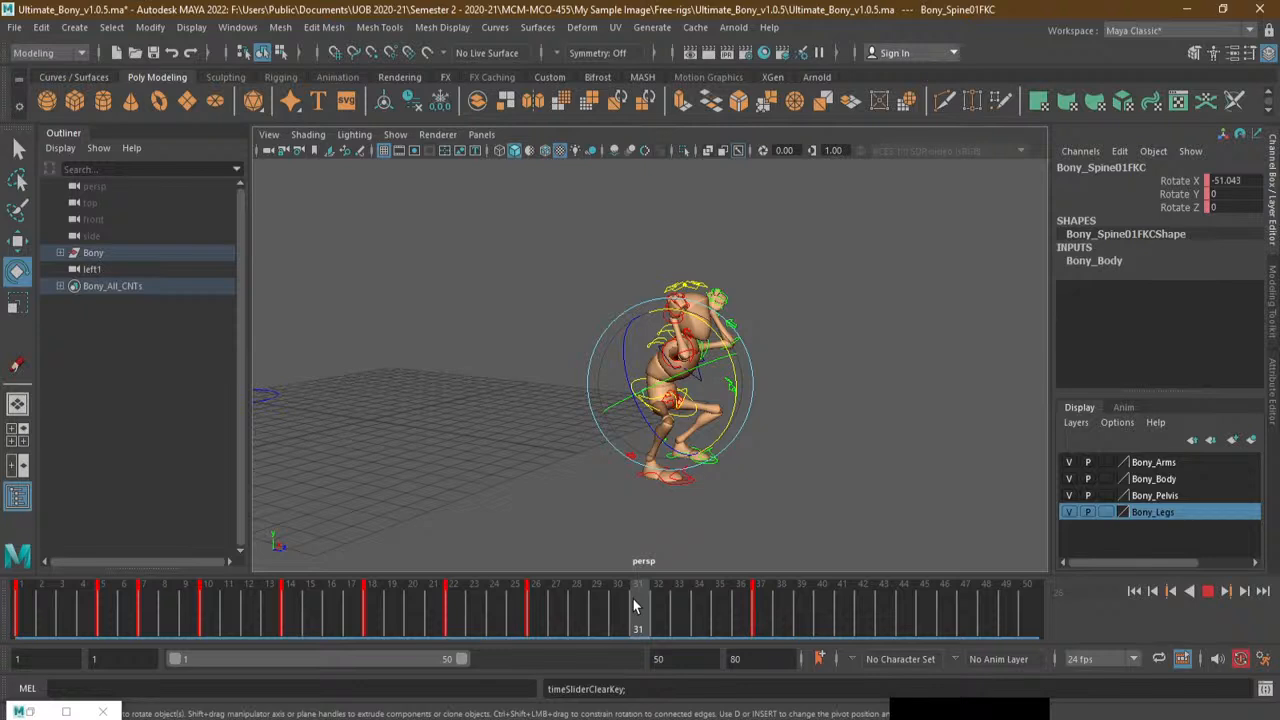
{"action": "middle_click_drag", "start_coordinate": [633, 604], "coordinate": [634, 603]}
{"action": "key", "text": "s"}
{"action": "left_click", "coordinate": [23, 245]}
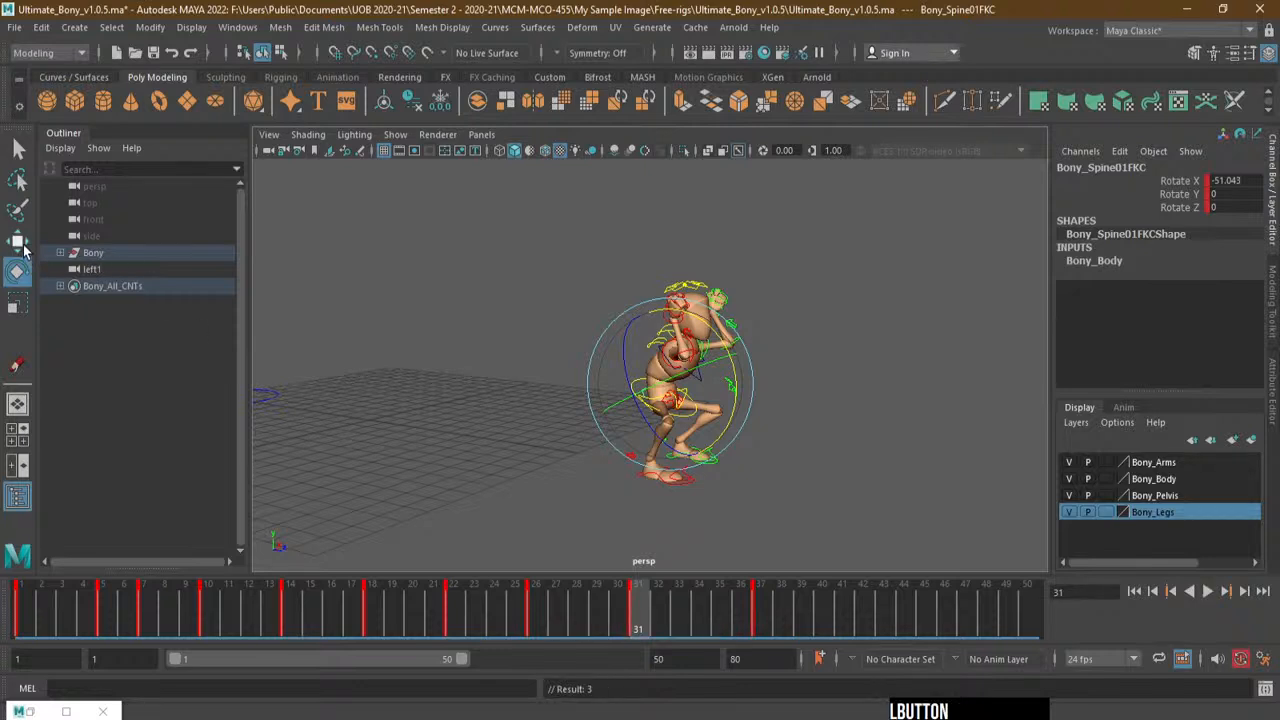
{"action": "mouse_move", "coordinate": [637, 621]}
{"action": "left_mouse_down"}
{"action": "mouse_move", "coordinate": [545, 624]}
{"action": "mouse_move", "coordinate": [640, 624]}
{"action": "left_mouse_up"}
{"action": "key", "text": "ctrl+z"}
{"action": "key", "text": "ctrl+z"}
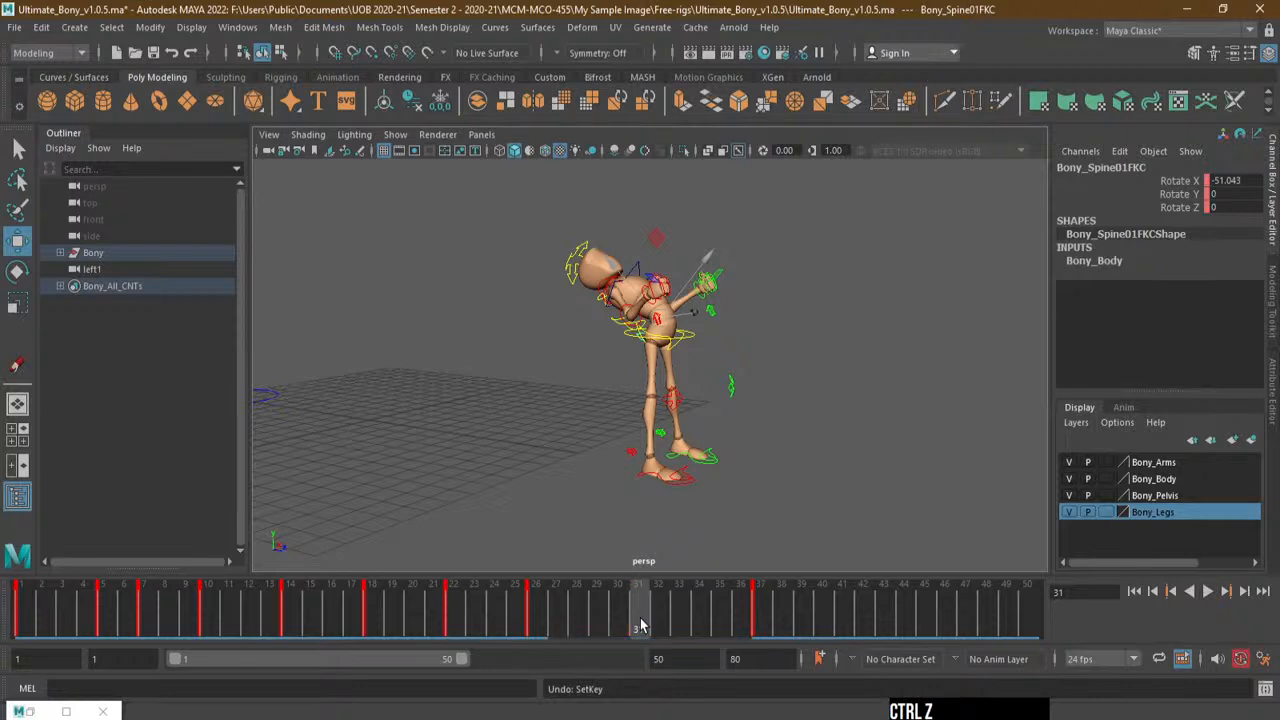
{"action": "left_click", "coordinate": [640, 620]}
{"action": "left_click", "coordinate": [536, 620]}
{"action": "left_click_drag", "start_coordinate": [473, 263], "coordinate": [872, 536]}
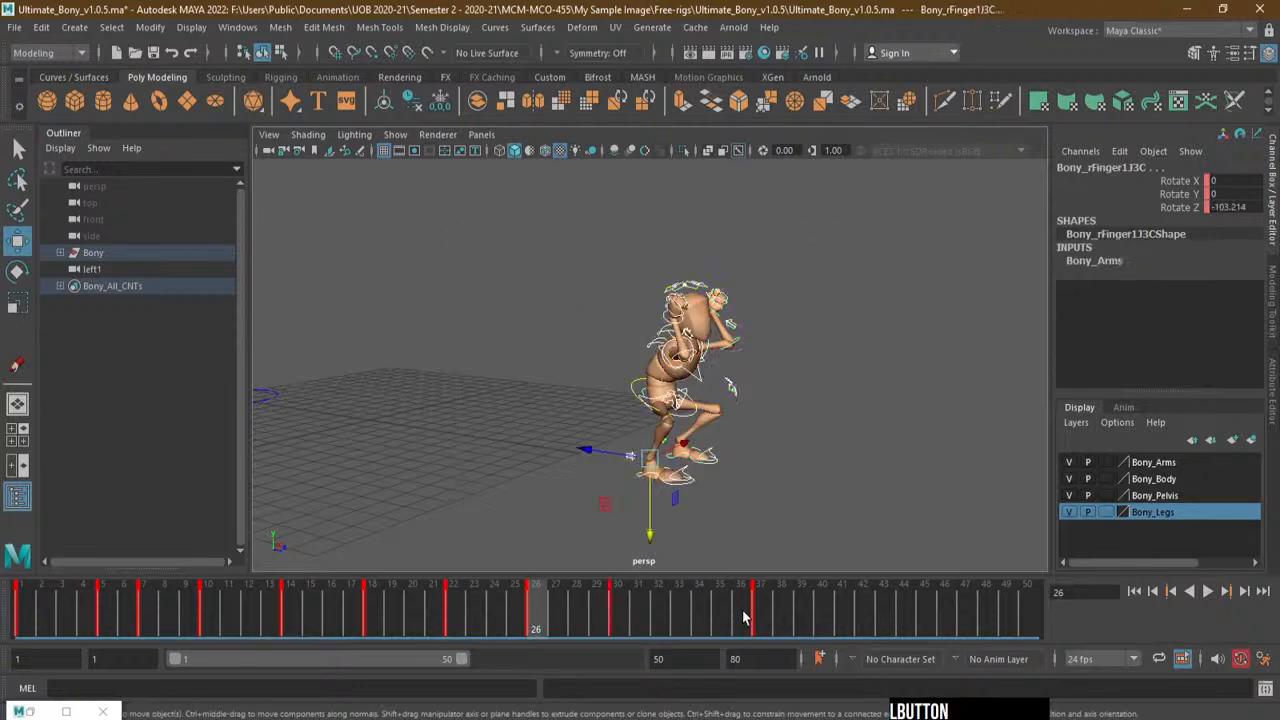
{"action": "left_click", "coordinate": [613, 627]}
{"action": "key", "text": "ctrl+z"}
{"action": "key", "text": "ctrl+z"}
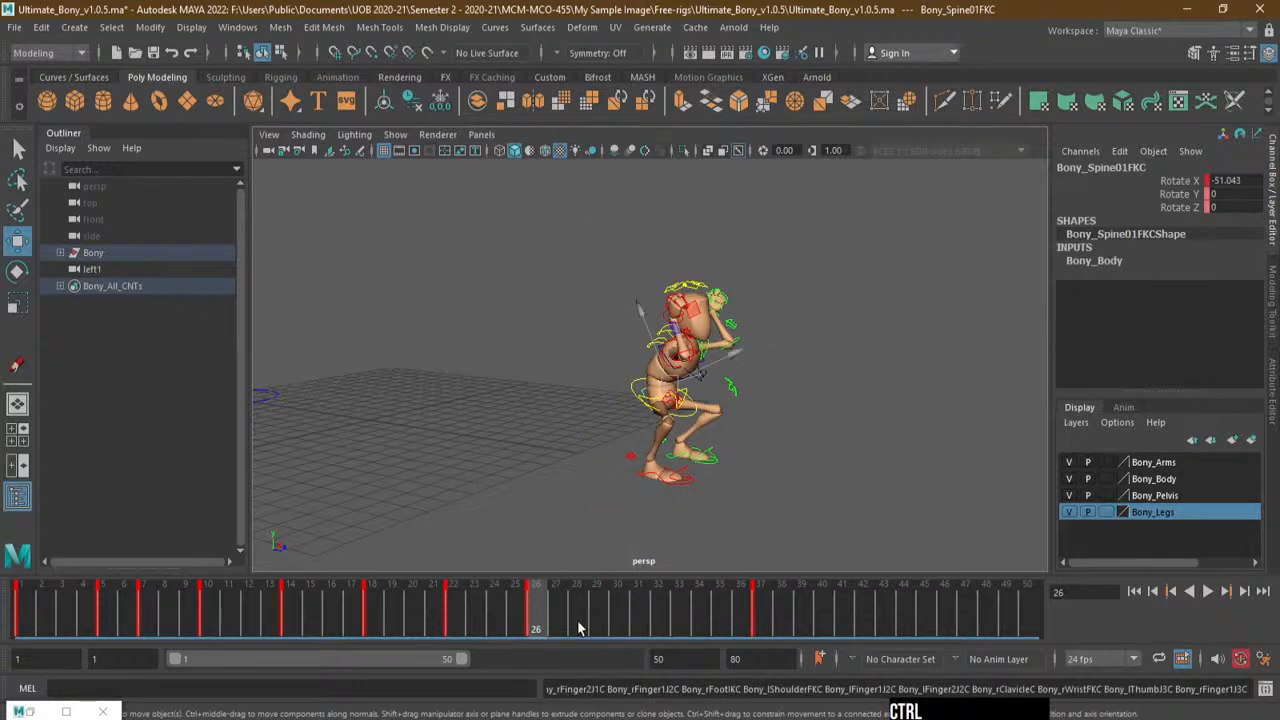
Select all of the character's controls and move their keyframe from frame 30 to frame 37
{"action": "left_click_drag", "start_coordinate": [491, 241], "coordinate": [817, 510]}
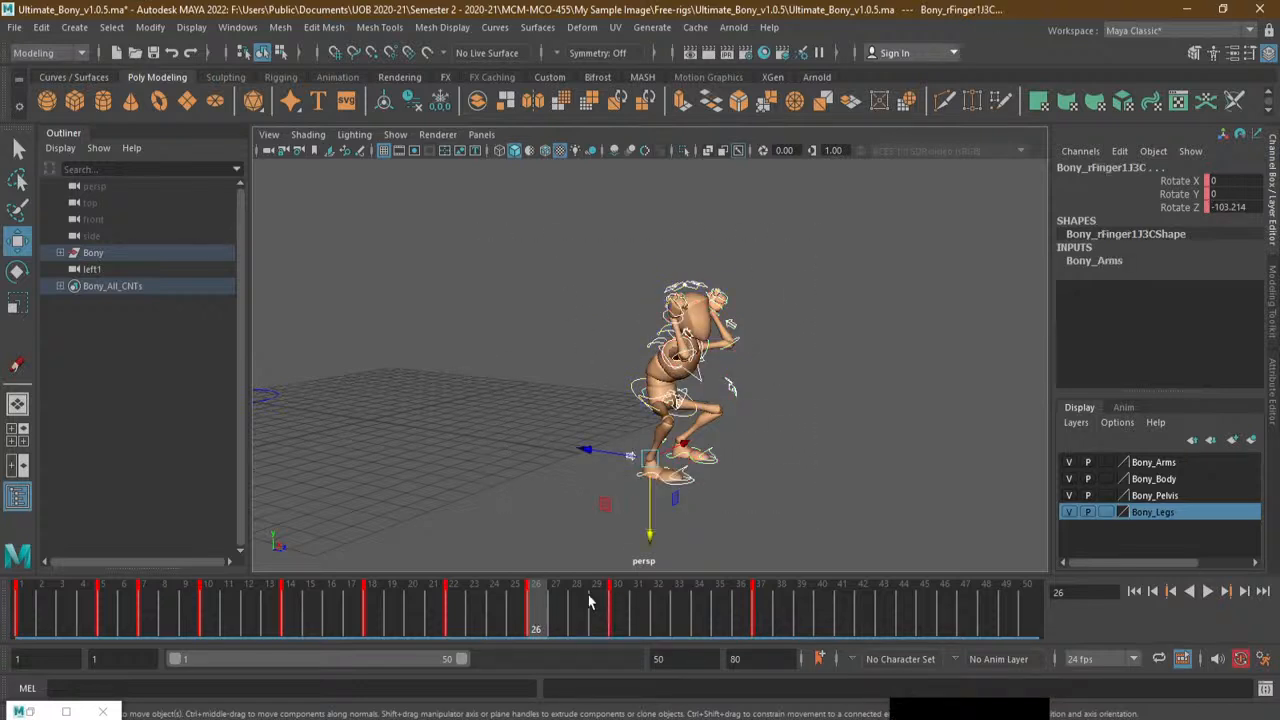
{"action": "left_click", "coordinate": [623, 615]}
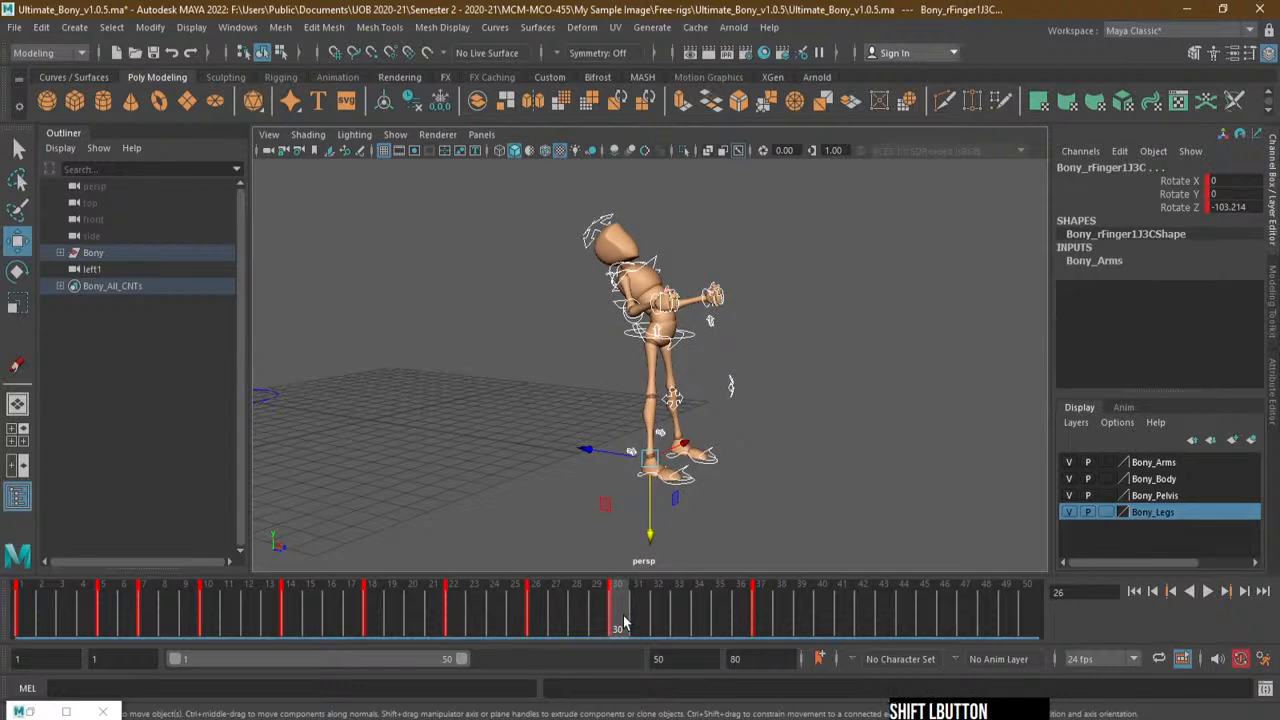
{"action": "left_click", "coordinate": [603, 619]}
{"action": "left_click_drag", "start_coordinate": [603, 619], "coordinate": [763, 642], "text": "shift"}
Copy the crouched pose of all controls from frame 26 to frame 32 and set a key there
{"action": "left_click", "coordinate": [543, 621]}
{"action": "mouse_move", "coordinate": [547, 622]}
{"action": "left_mouse_down"}
{"action": "mouse_move", "coordinate": [761, 633]}
{"action": "mouse_move", "coordinate": [532, 634]}
{"action": "left_mouse_up"}
{"action": "middle_click", "coordinate": [535, 626]}
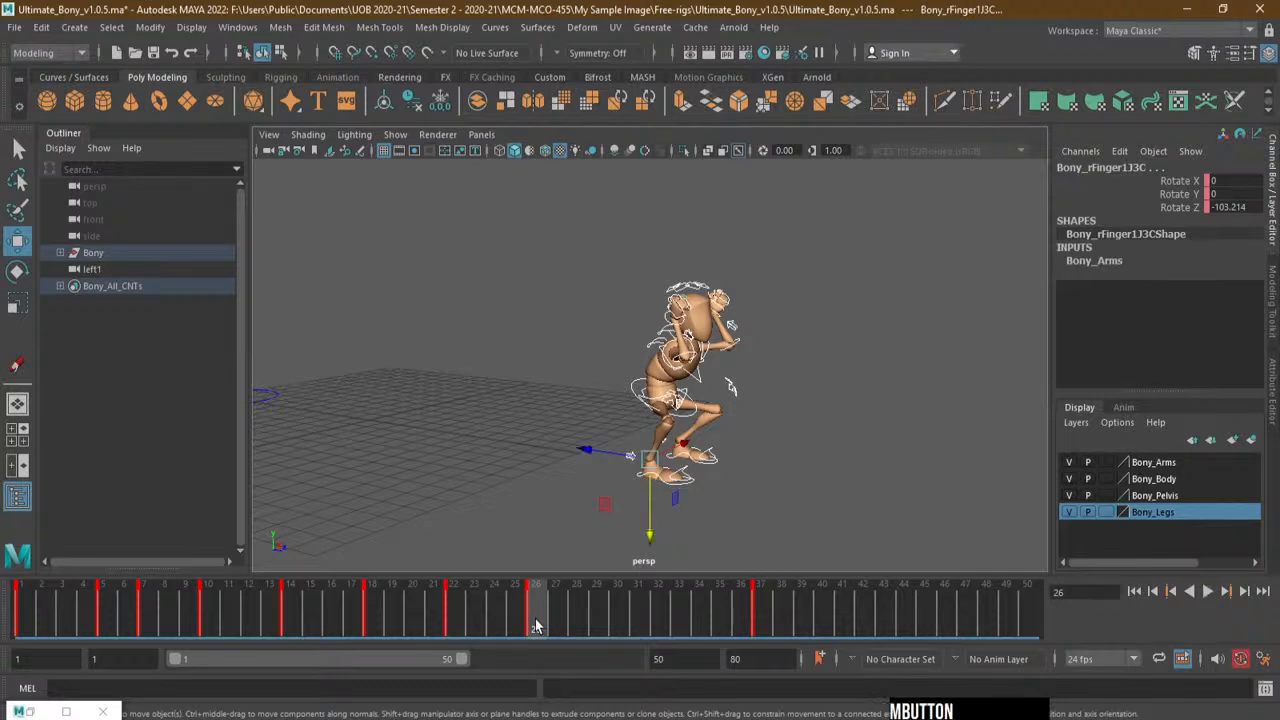
{"action": "middle_click_drag", "start_coordinate": [535, 626], "coordinate": [648, 626]}
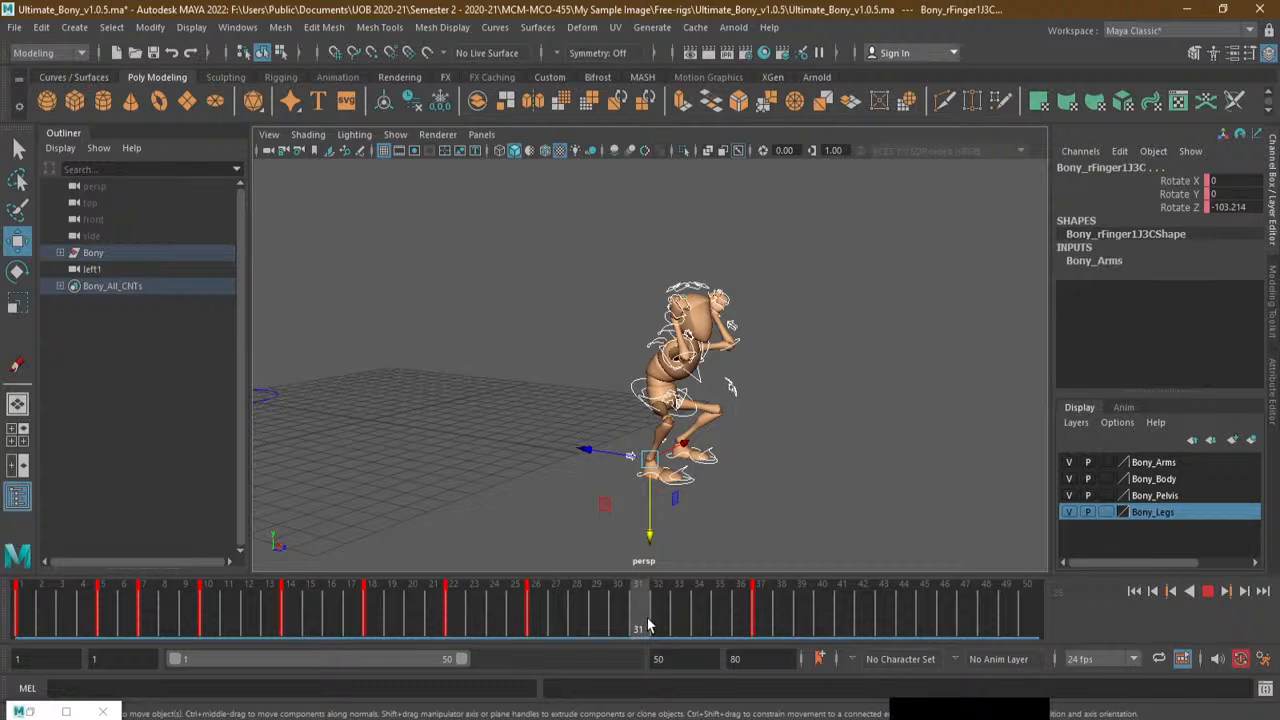
{"action": "middle_click_drag", "start_coordinate": [648, 626], "coordinate": [657, 623]}
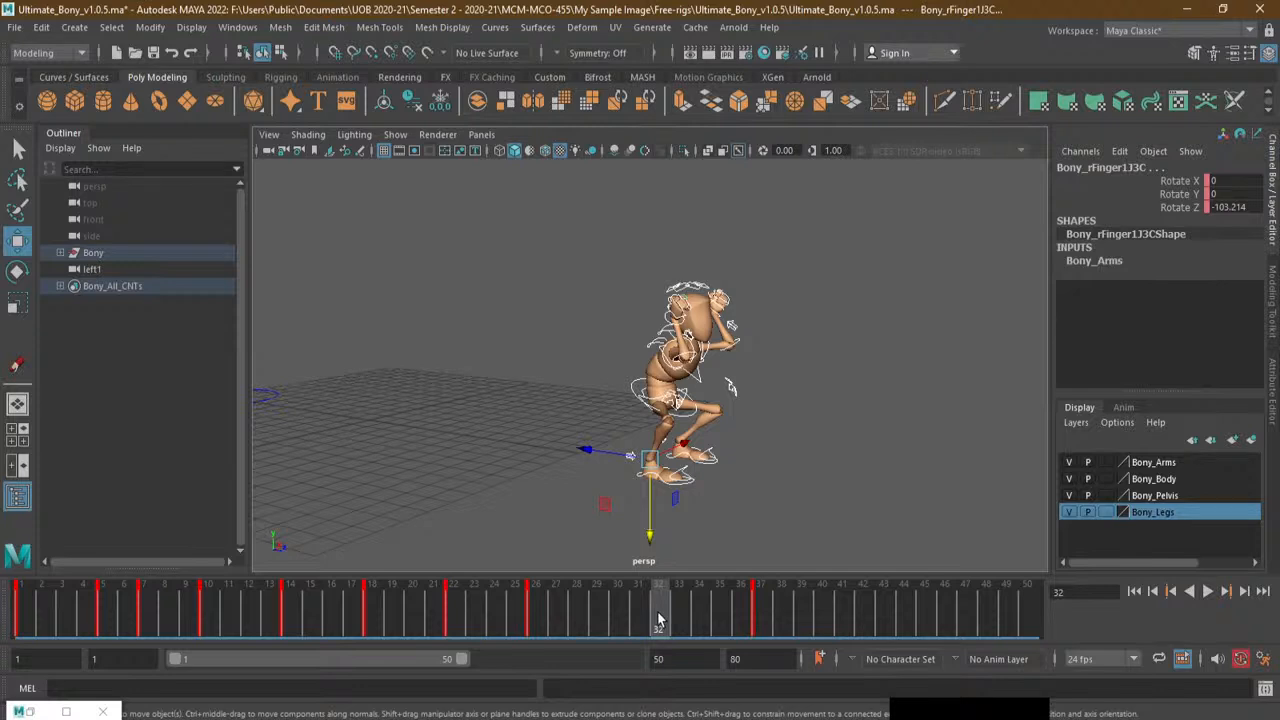
{"action": "key", "text": "s"}
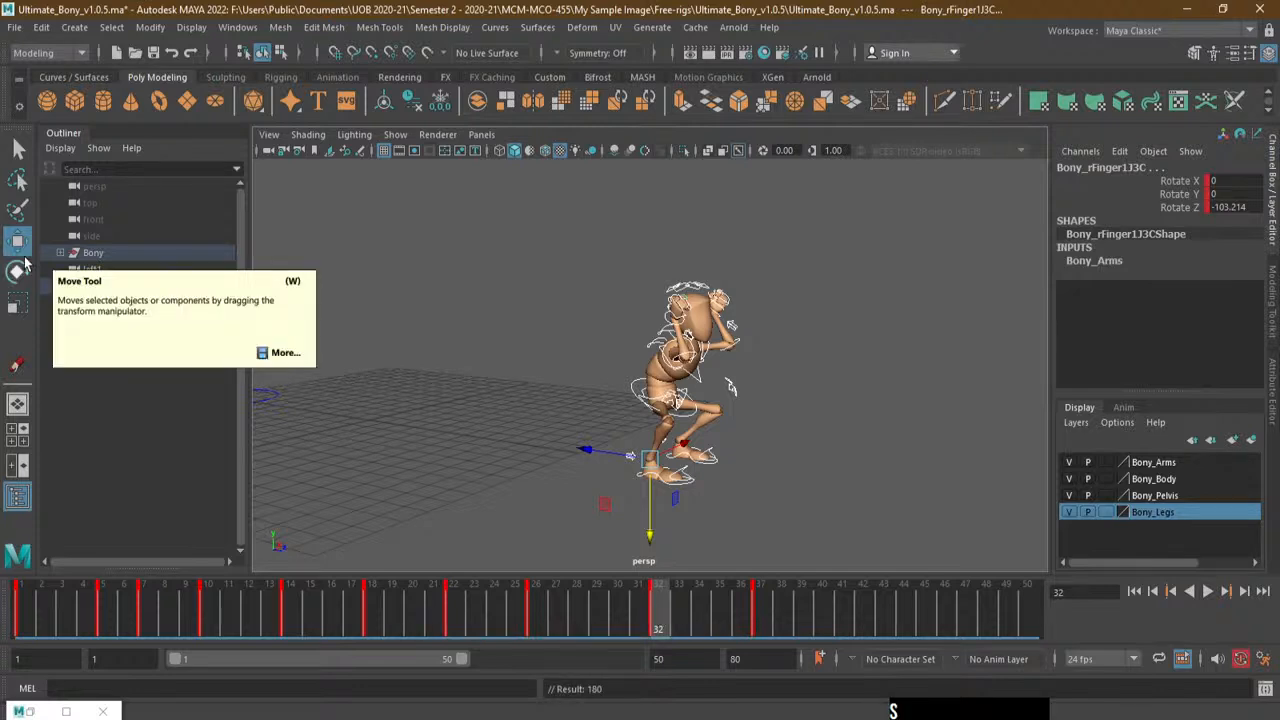
At frame 29, set Rotate X, Y and Z of the right foot control to 0
{"action": "left_click", "coordinate": [18, 270]}
{"action": "left_click_drag", "start_coordinate": [660, 621], "coordinate": [597, 641]}
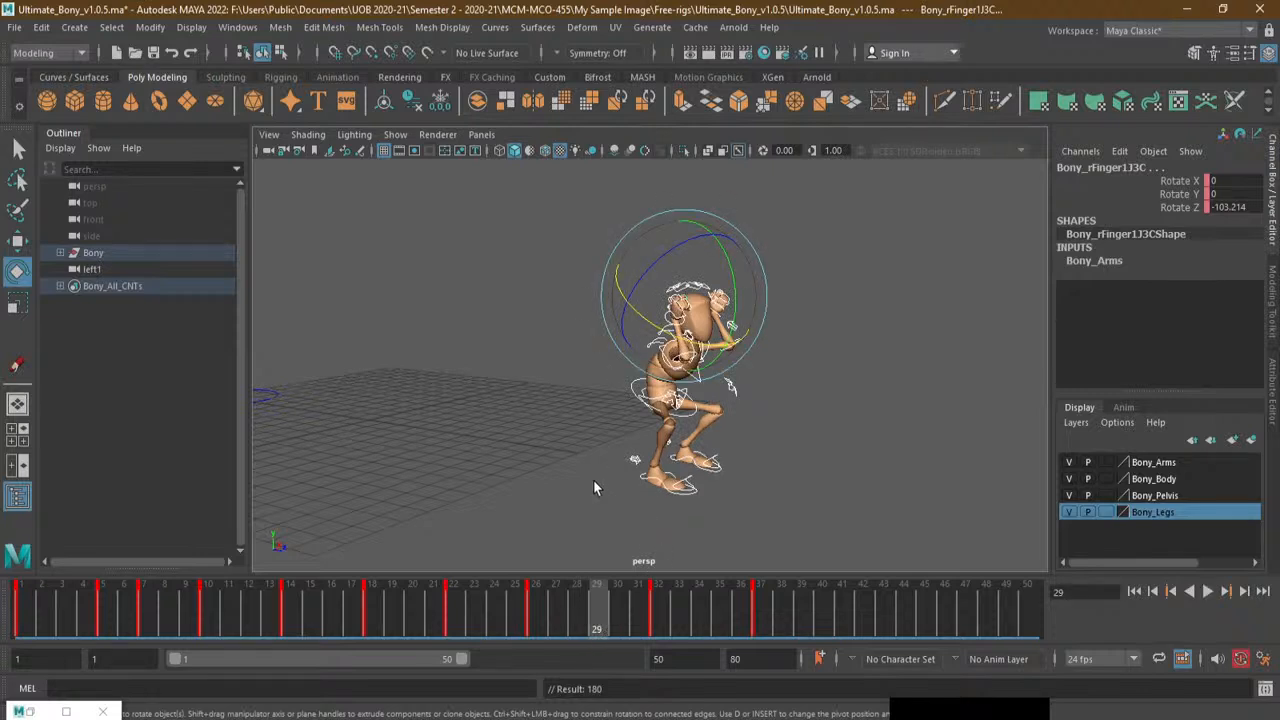
{"action": "right_click_drag", "start_coordinate": [594, 486], "coordinate": [646, 509], "text": "alt"}
{"action": "left_click", "coordinate": [646, 512]}
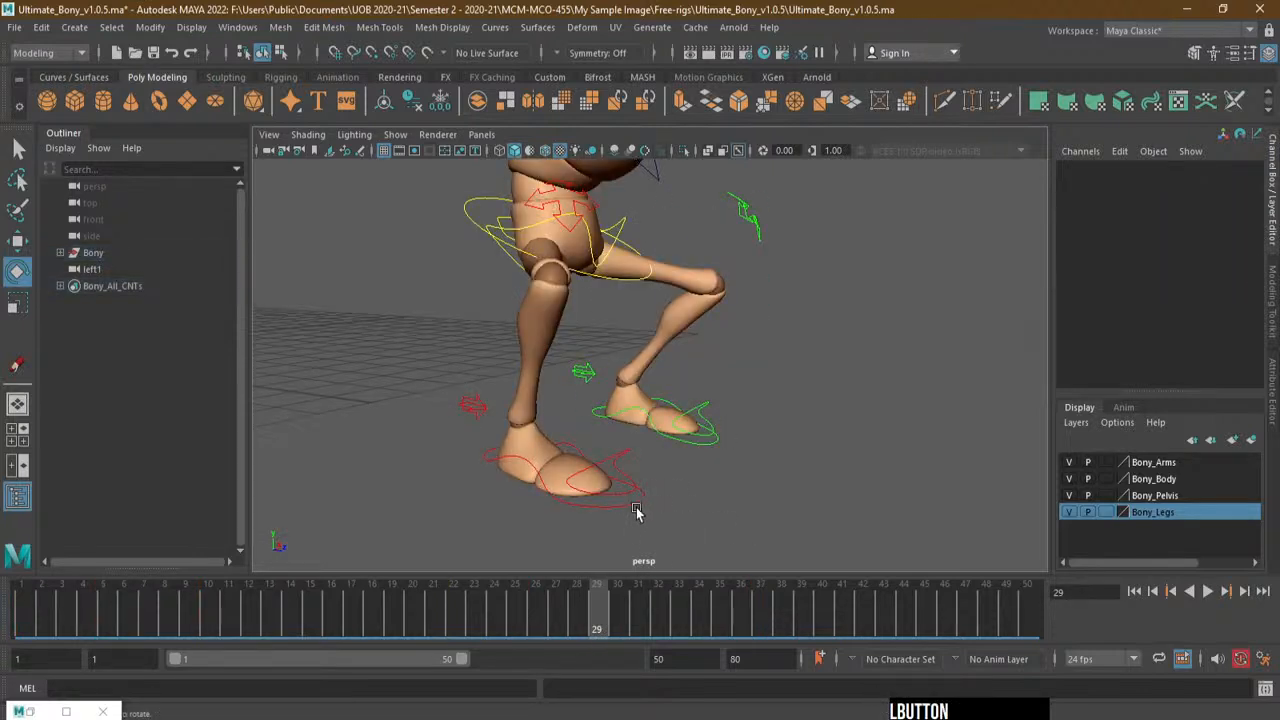
{"action": "left_click", "coordinate": [637, 508]}
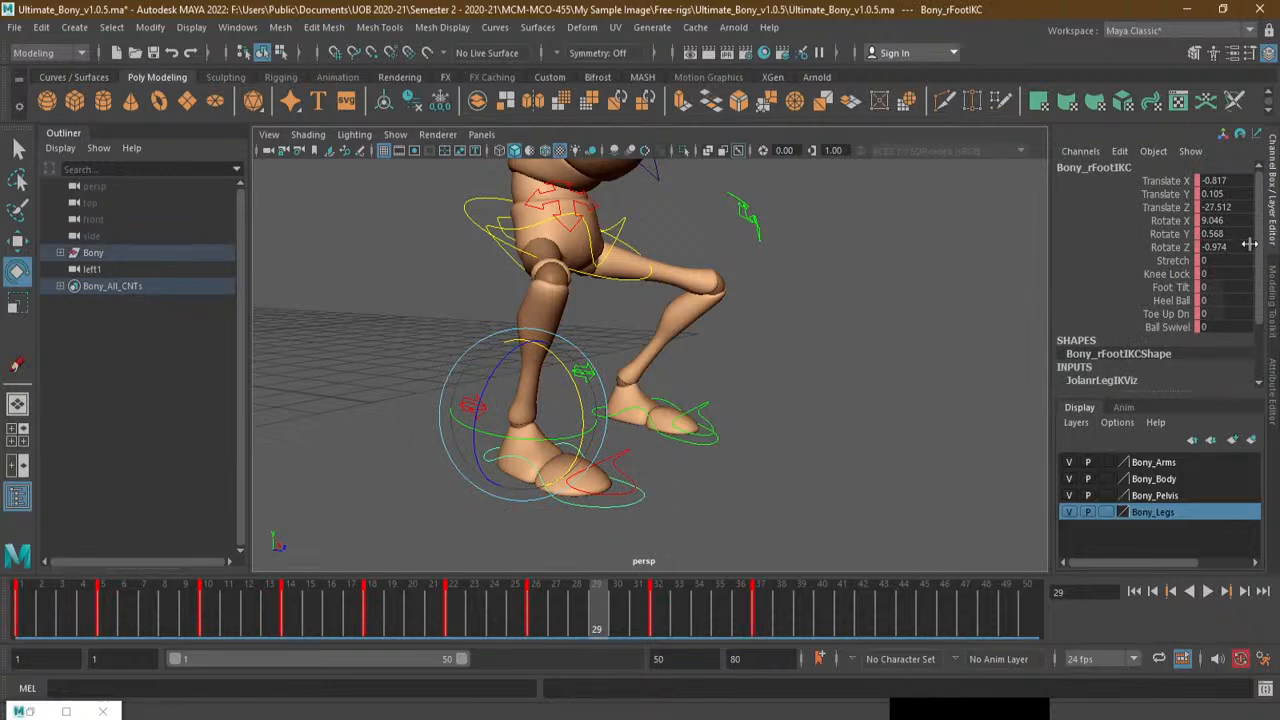
{"action": "left_click_drag", "start_coordinate": [1198, 221], "coordinate": [1218, 252]}
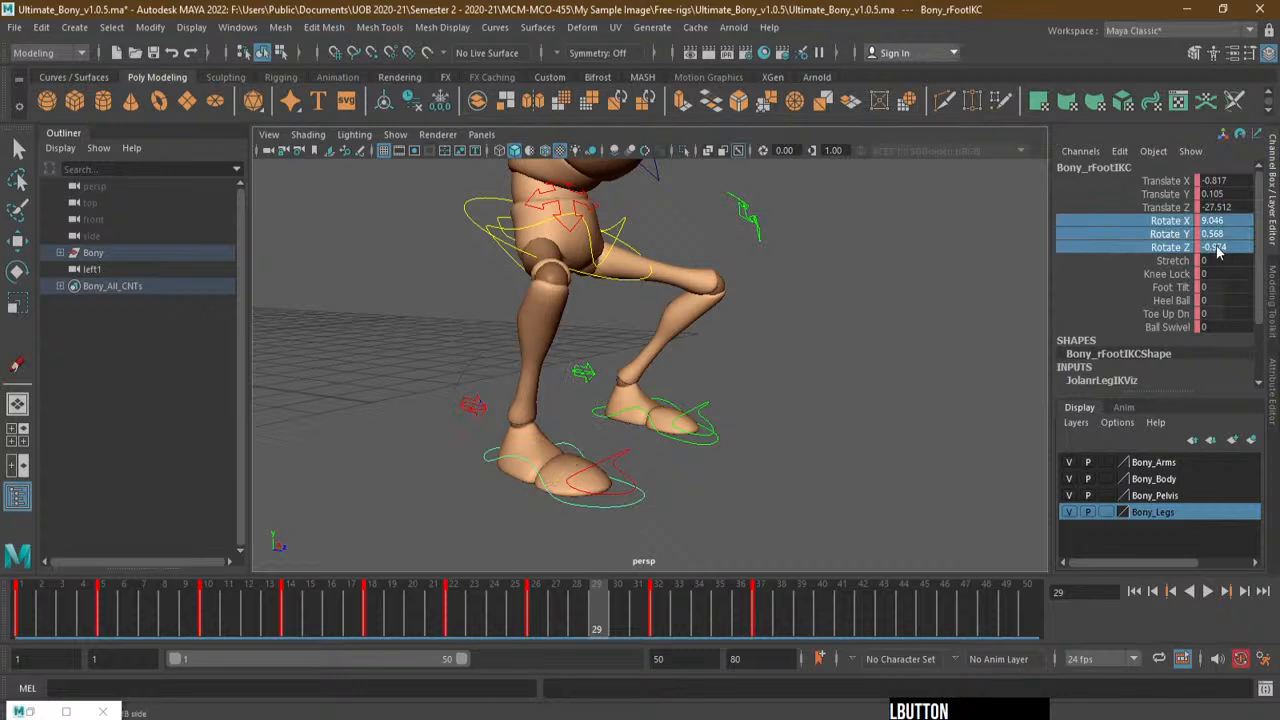
{"action": "type", "text": "0"}
{"action": "key", "text": "Return"}
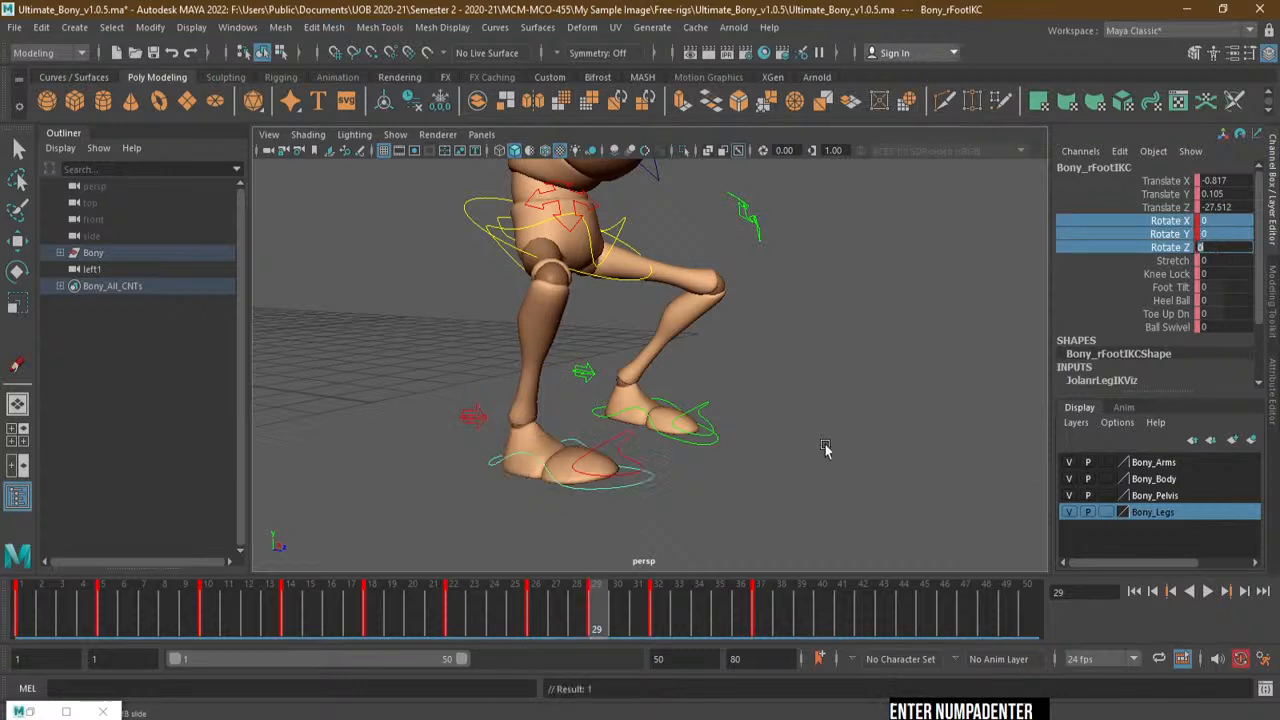
Set the right toe control's Rotate X to 0 at frame 29
{"action": "left_click", "coordinate": [598, 460]}
{"action": "left_click", "coordinate": [1222, 180]}
{"action": "type", "text": "0"}
{"action": "key", "text": "Return"}
At frame 29, set the left foot control's Rotate X, Y and Z to 0 and the left toe control's Rotate X to 0
{"action": "left_click", "coordinate": [710, 460]}
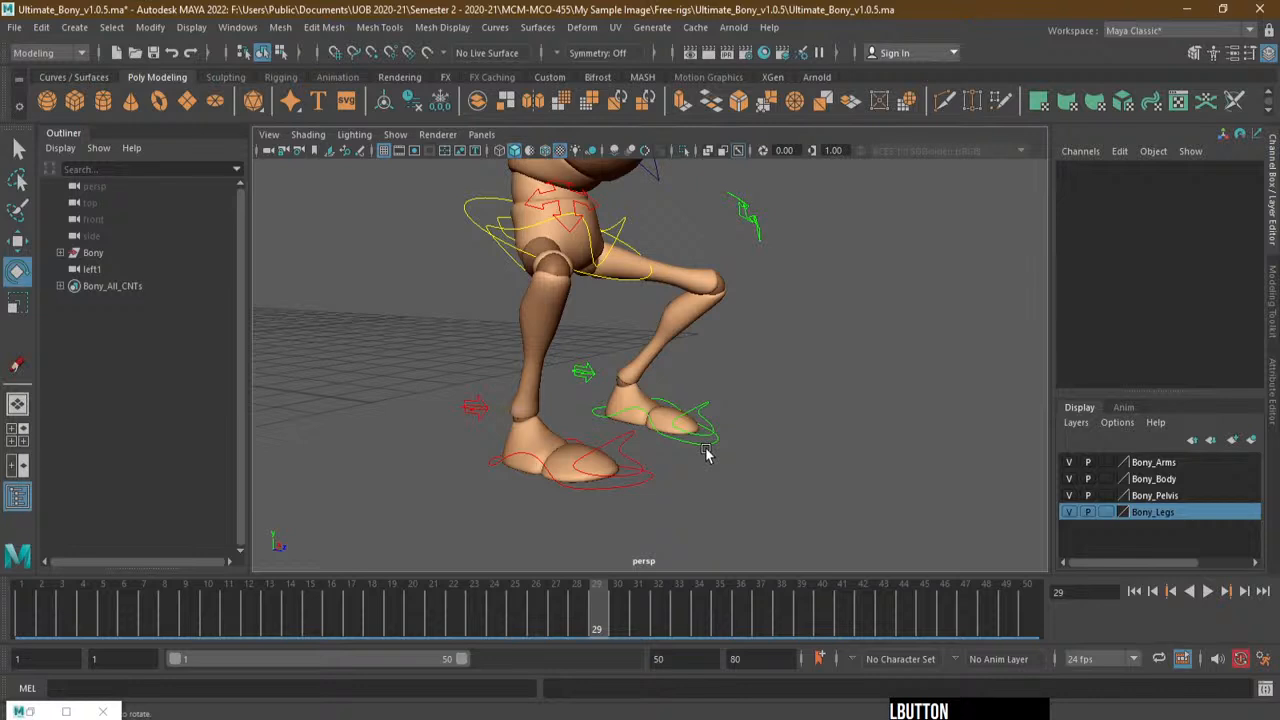
{"action": "left_click", "coordinate": [706, 450]}
{"action": "left_click_drag", "start_coordinate": [1222, 220], "coordinate": [1222, 247]}
{"action": "key", "text": "Return"}
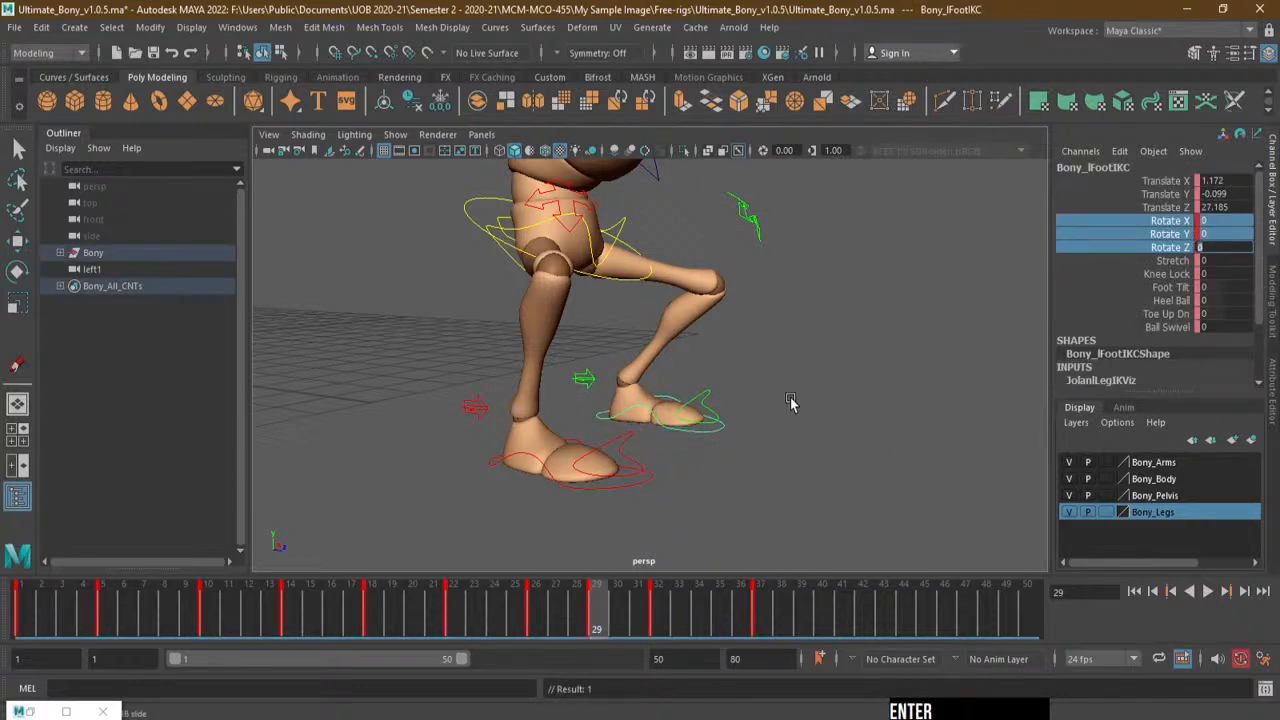
{"action": "left_click", "coordinate": [706, 396]}
{"action": "left_click", "coordinate": [1227, 183]}
{"action": "type", "text": "0"}
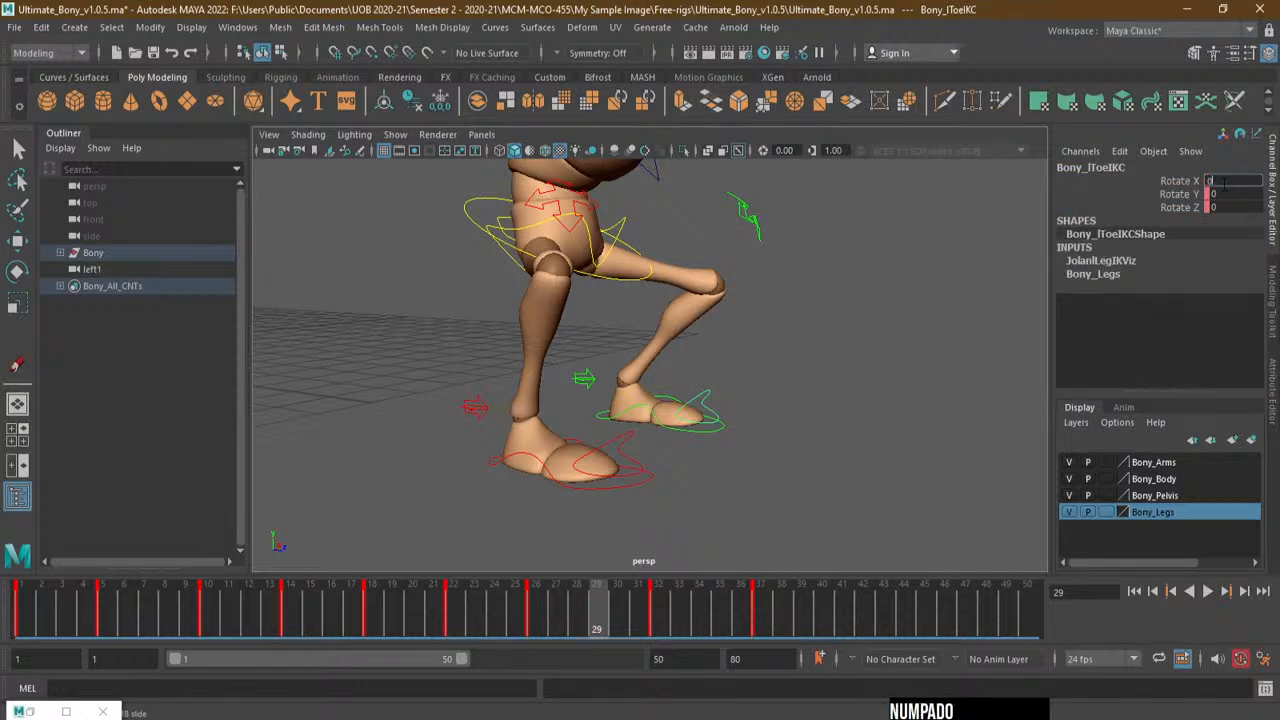
{"action": "key", "text": "Return"}
Lower the root control at frame 29 to about -2.85 in Translate Y to deepen the crouch
{"action": "middle_click_drag", "start_coordinate": [760, 380], "coordinate": [762, 340], "text": "alt"}
{"action": "left_click", "coordinate": [641, 366]}
{"action": "key", "text": "e"}
{"action": "key", "text": "w"}
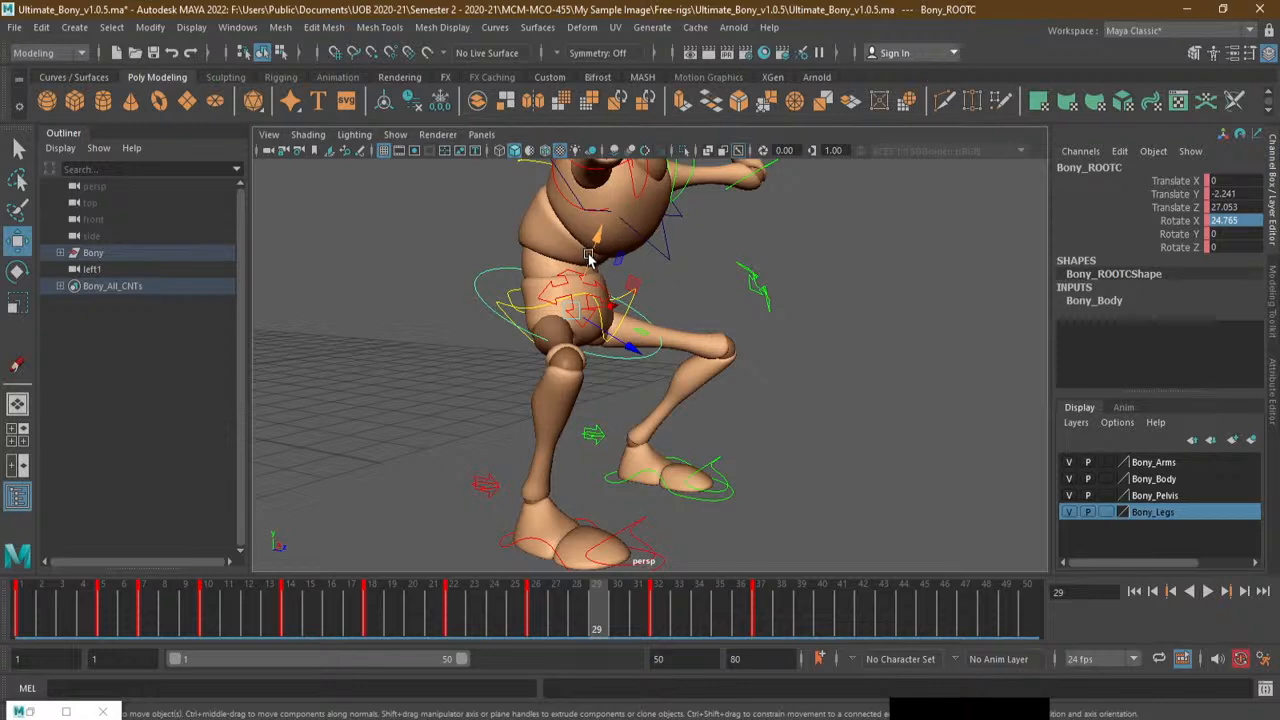
{"action": "left_click_drag", "start_coordinate": [593, 241], "coordinate": [584, 294]}
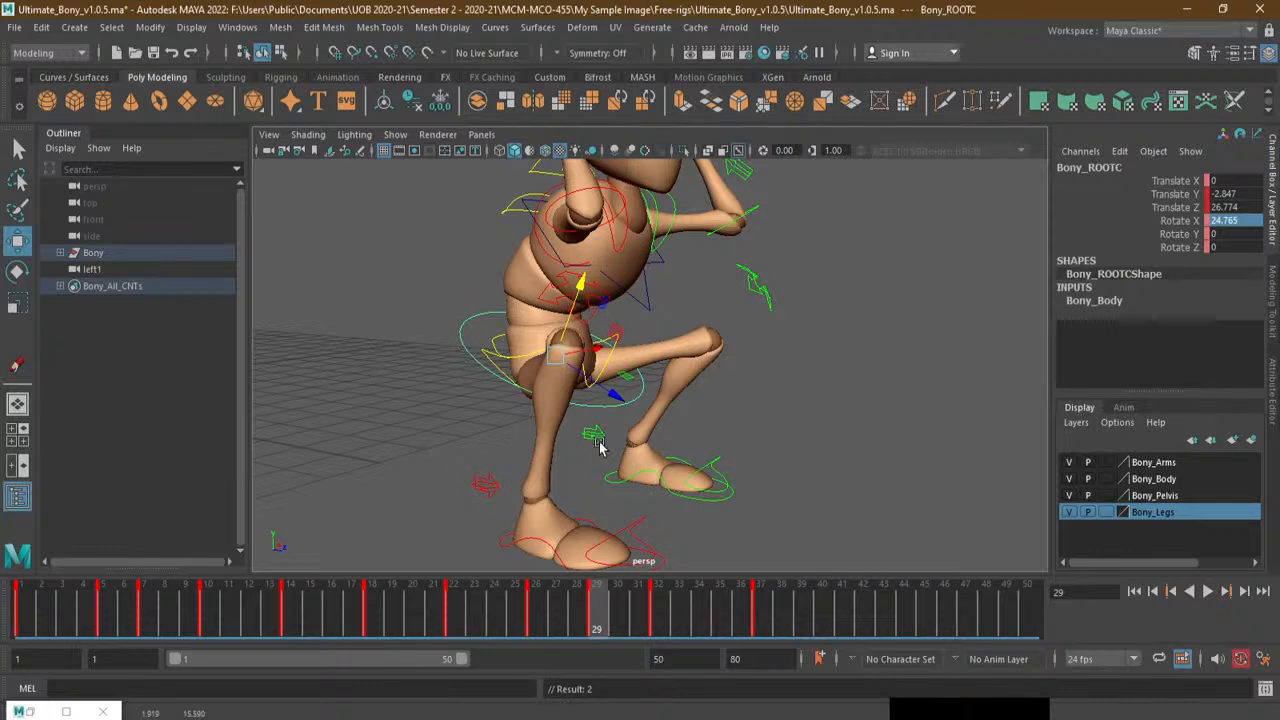
Bend the lower spine control at frame 29 to a Rotate X of about -40
{"action": "left_click_drag", "start_coordinate": [598, 447], "coordinate": [616, 430], "text": "alt"}
{"action": "left_click", "coordinate": [638, 423]}
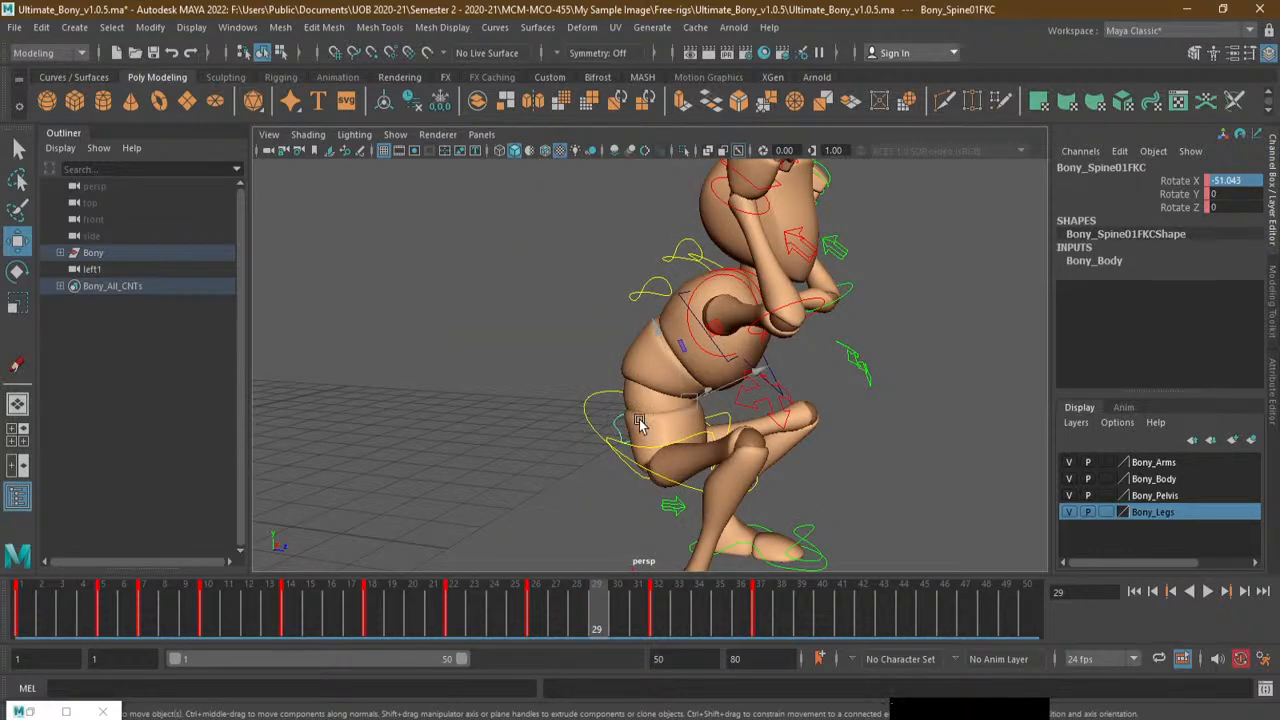
{"action": "key", "text": "e"}
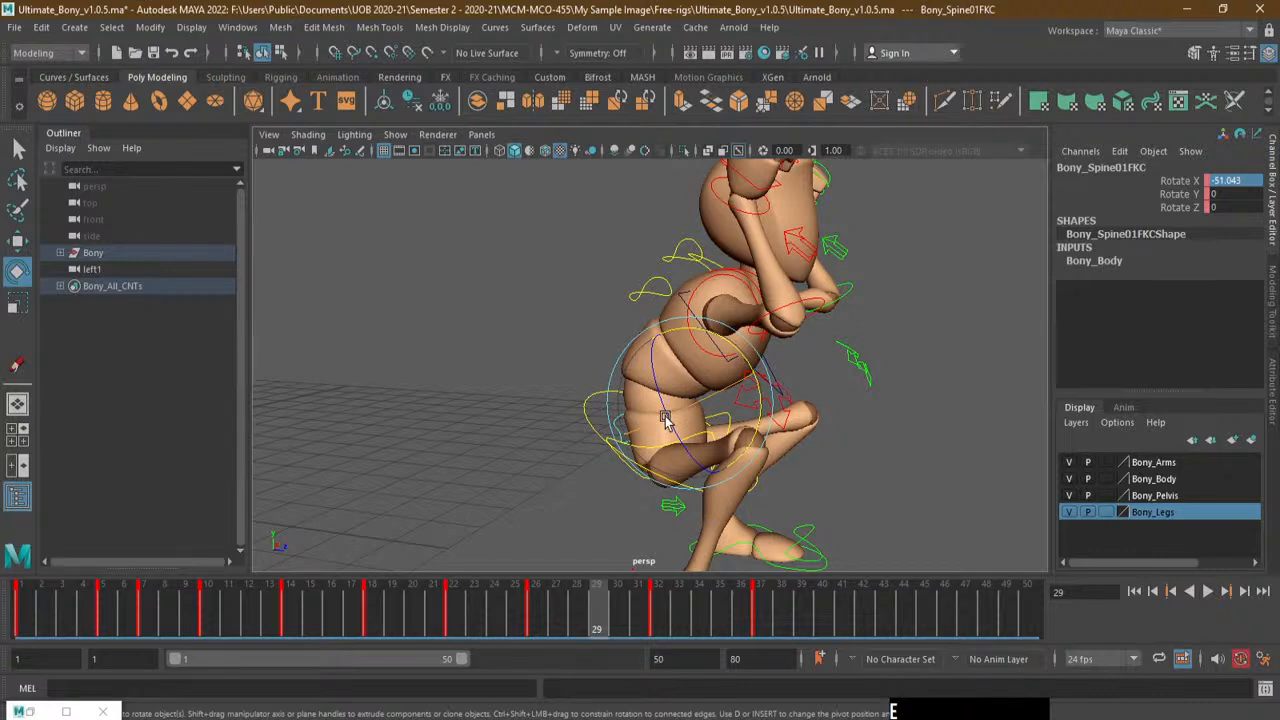
{"action": "left_click_drag", "start_coordinate": [665, 420], "coordinate": [752, 382]}
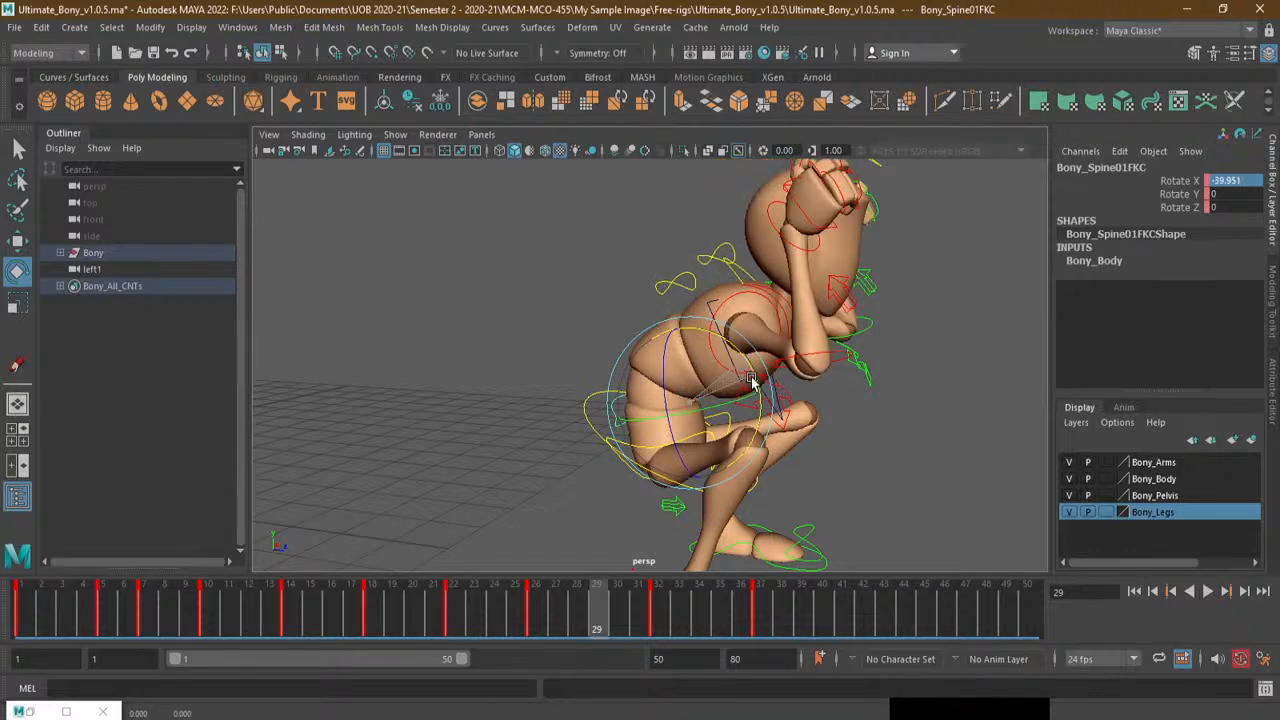
Select both shoulder controls and rotate them together at frame 29 to adjust the arms
{"action": "left_click", "coordinate": [727, 252]}
{"action": "middle_click_drag", "start_coordinate": [936, 412], "coordinate": [869, 432], "text": "alt"}
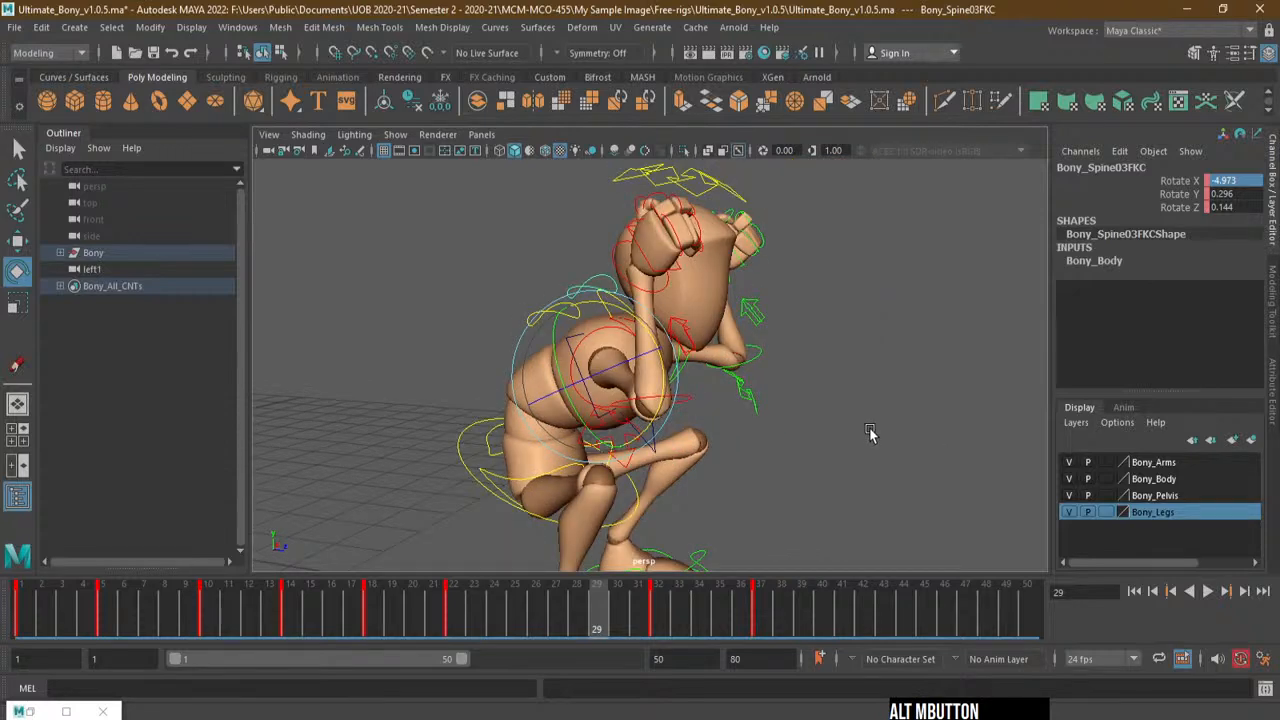
{"action": "left_click_drag", "start_coordinate": [869, 432], "coordinate": [568, 346], "text": "alt"}
{"action": "left_click", "coordinate": [840, 398]}
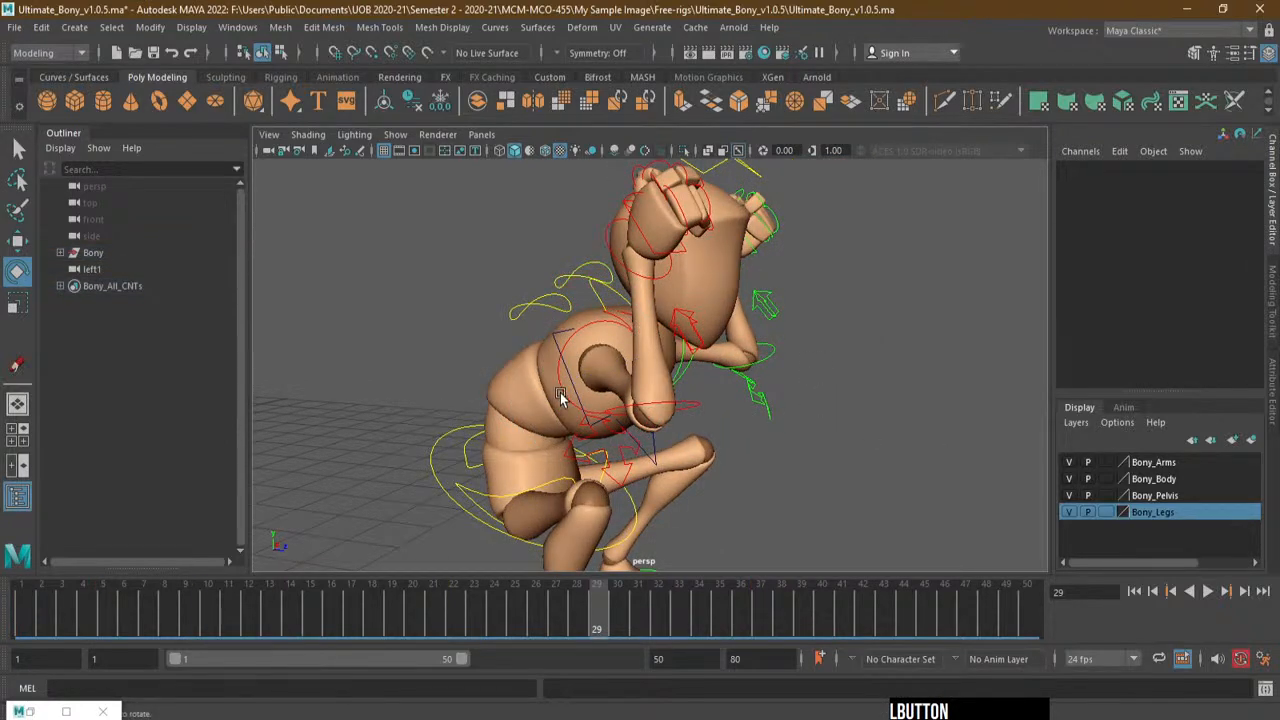
{"action": "left_click", "coordinate": [561, 396]}
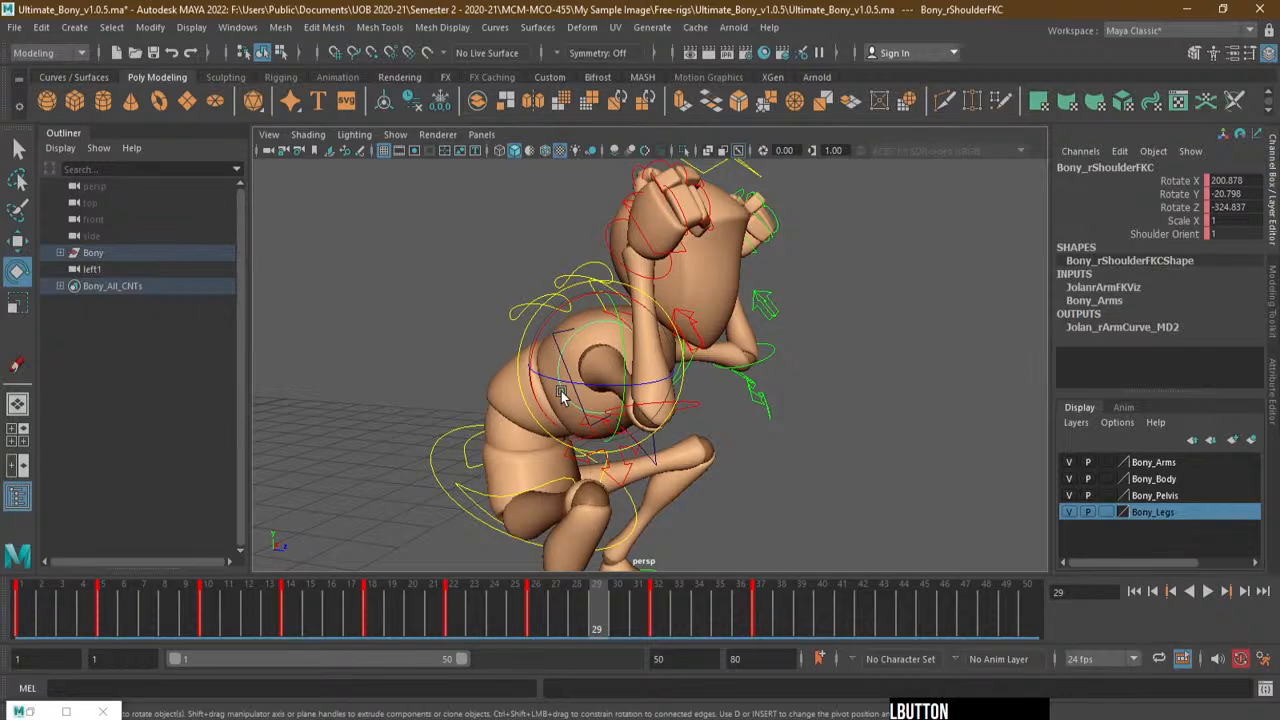
{"action": "left_click_drag", "start_coordinate": [561, 396], "coordinate": [460, 357], "text": "alt"}
{"action": "left_click", "coordinate": [440, 338], "text": "shift"}
{"action": "right_click_drag", "start_coordinate": [718, 383], "coordinate": [680, 385], "text": "alt"}
{"action": "left_click_drag", "start_coordinate": [679, 385], "coordinate": [636, 400], "text": "alt"}
{"action": "left_click_drag", "start_coordinate": [540, 386], "coordinate": [623, 457]}
Move the shoulder controls' keyframe from frame 37 to frame 36 and check the pose at frame 39
{"action": "left_click_drag", "start_coordinate": [610, 604], "coordinate": [745, 636]}
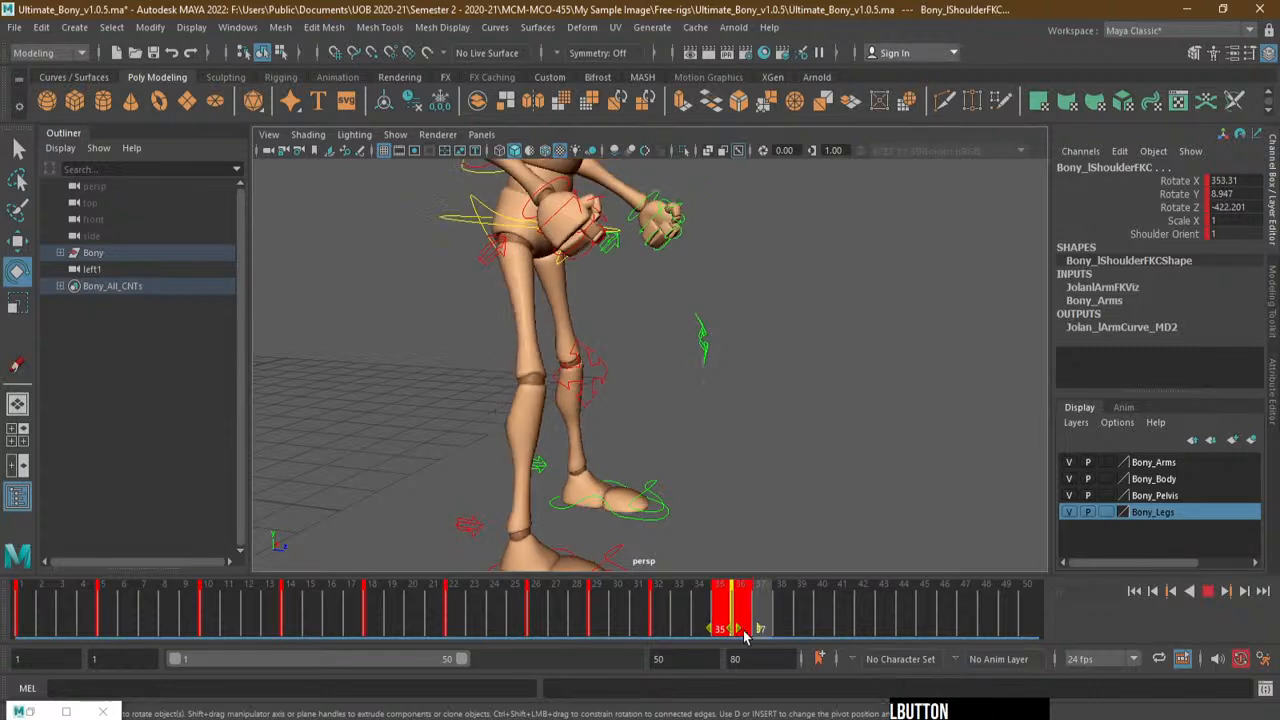
{"action": "left_click", "coordinate": [801, 613]}
{"action": "right_click_drag", "start_coordinate": [603, 378], "coordinate": [570, 400], "text": "alt"}
{"action": "middle_click_drag", "start_coordinate": [570, 400], "coordinate": [719, 436], "text": "alt"}
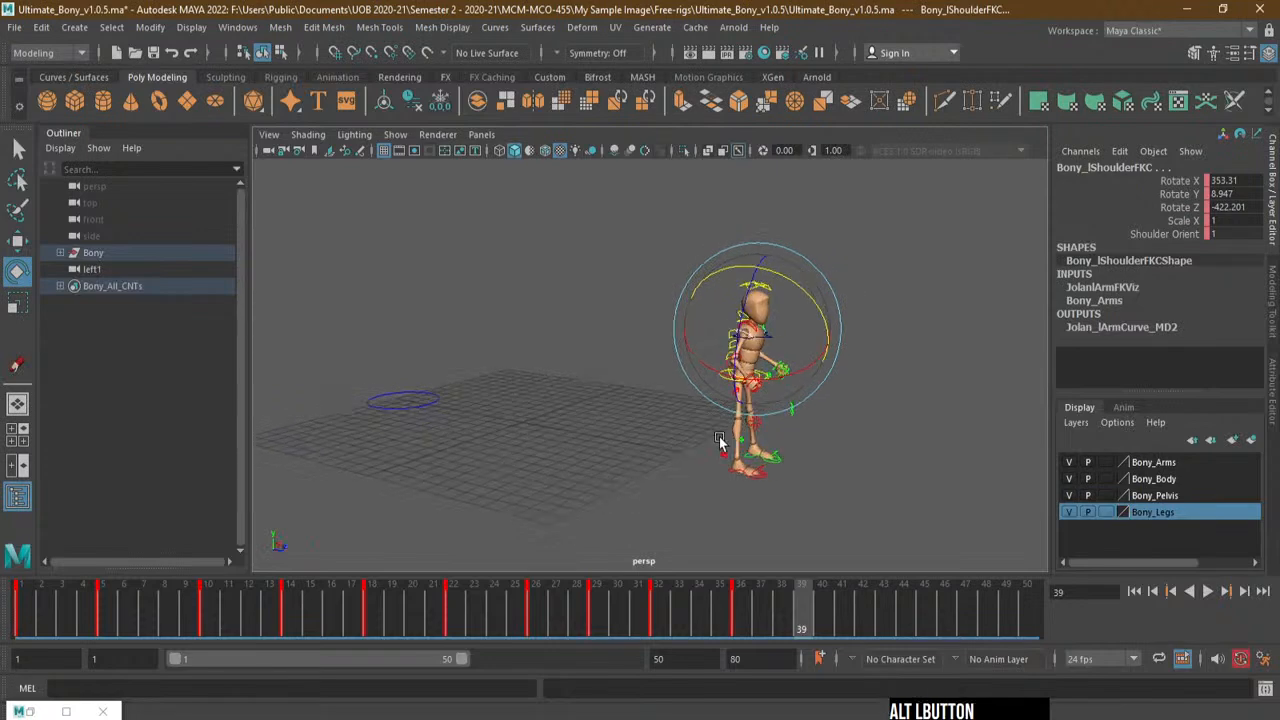
Return to frame 1, save the scene, and play the jump animation to review it
{"action": "left_click", "coordinate": [30, 609]}
{"action": "key", "text": "ctrl+s"}
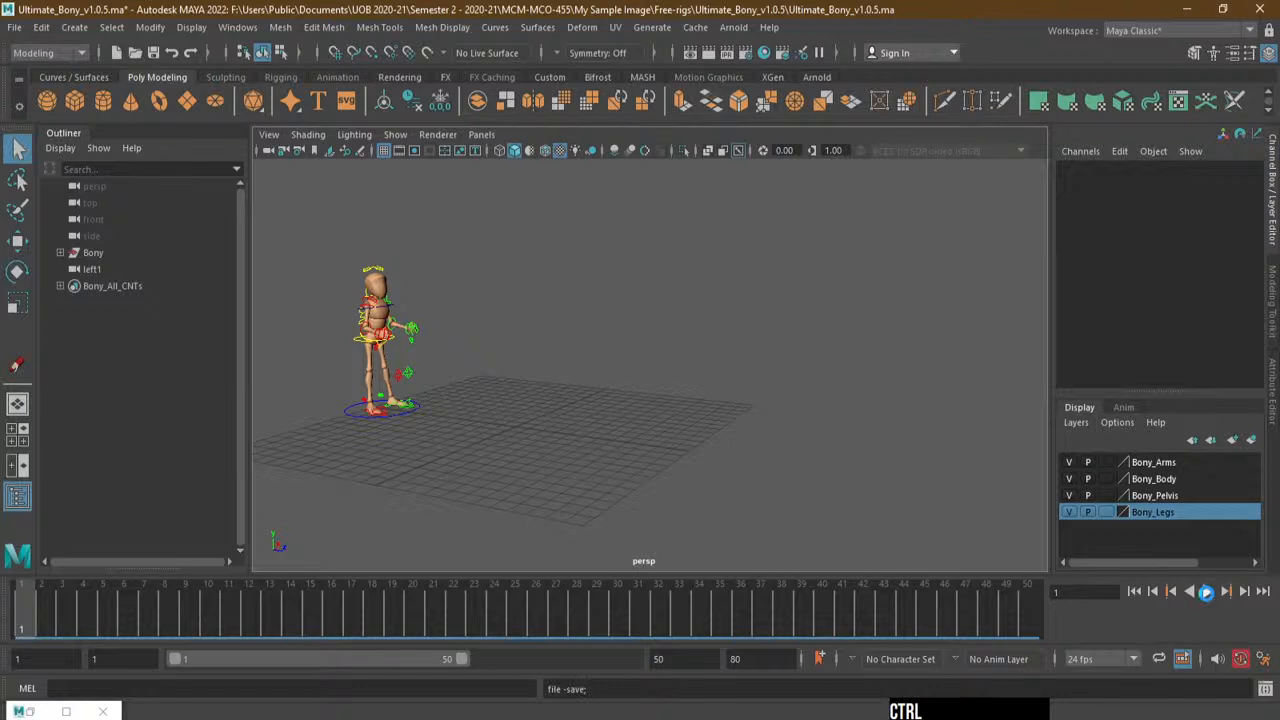
{"action": "key", "text": "e"}
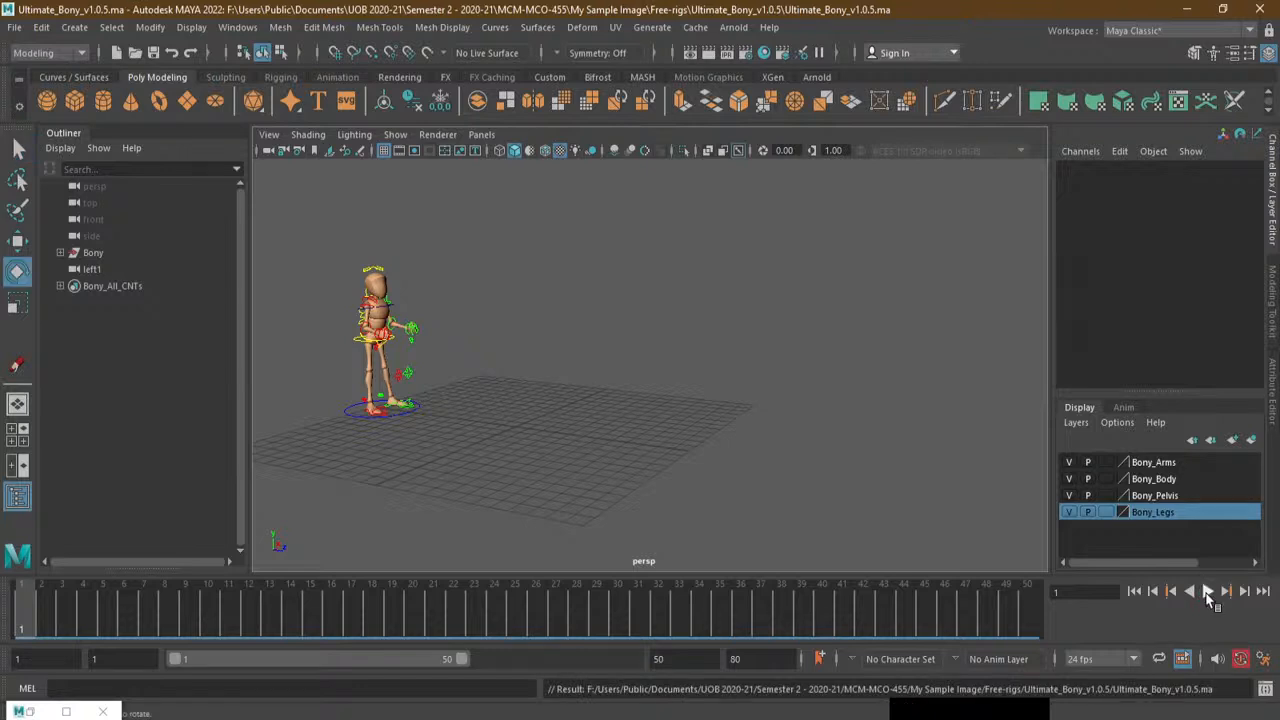
{"action": "left_click", "coordinate": [1207, 591]}
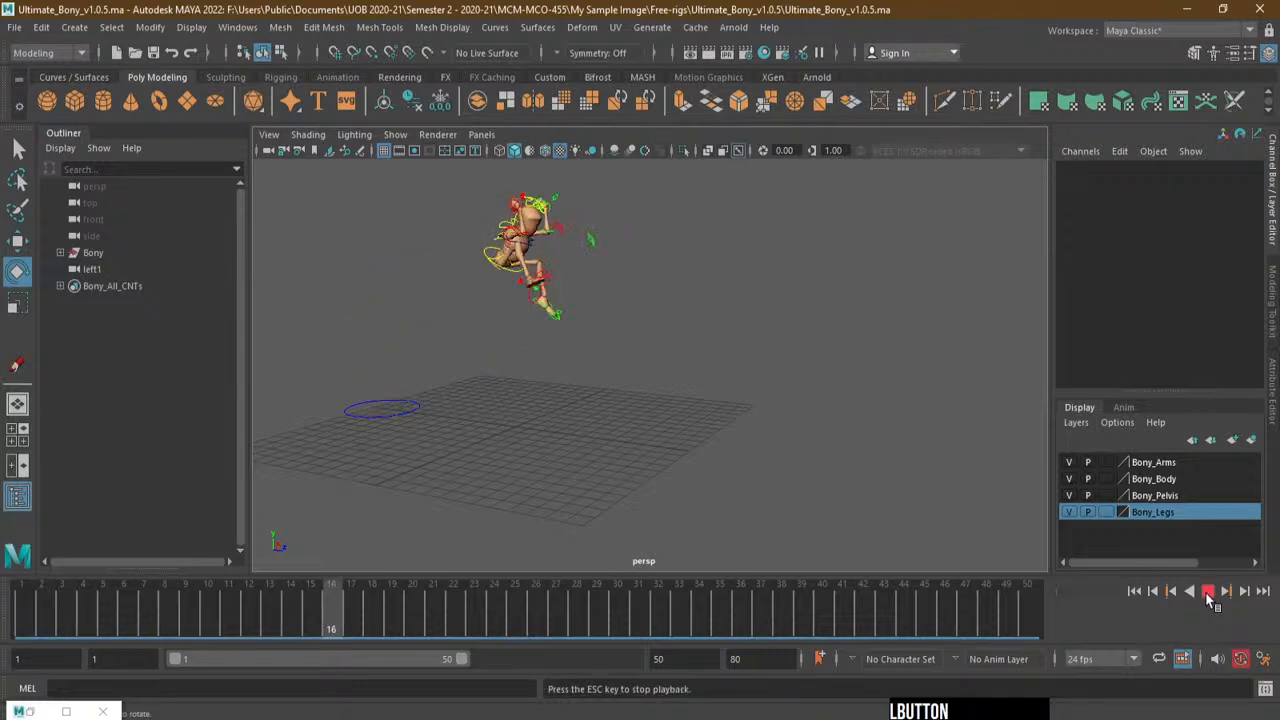
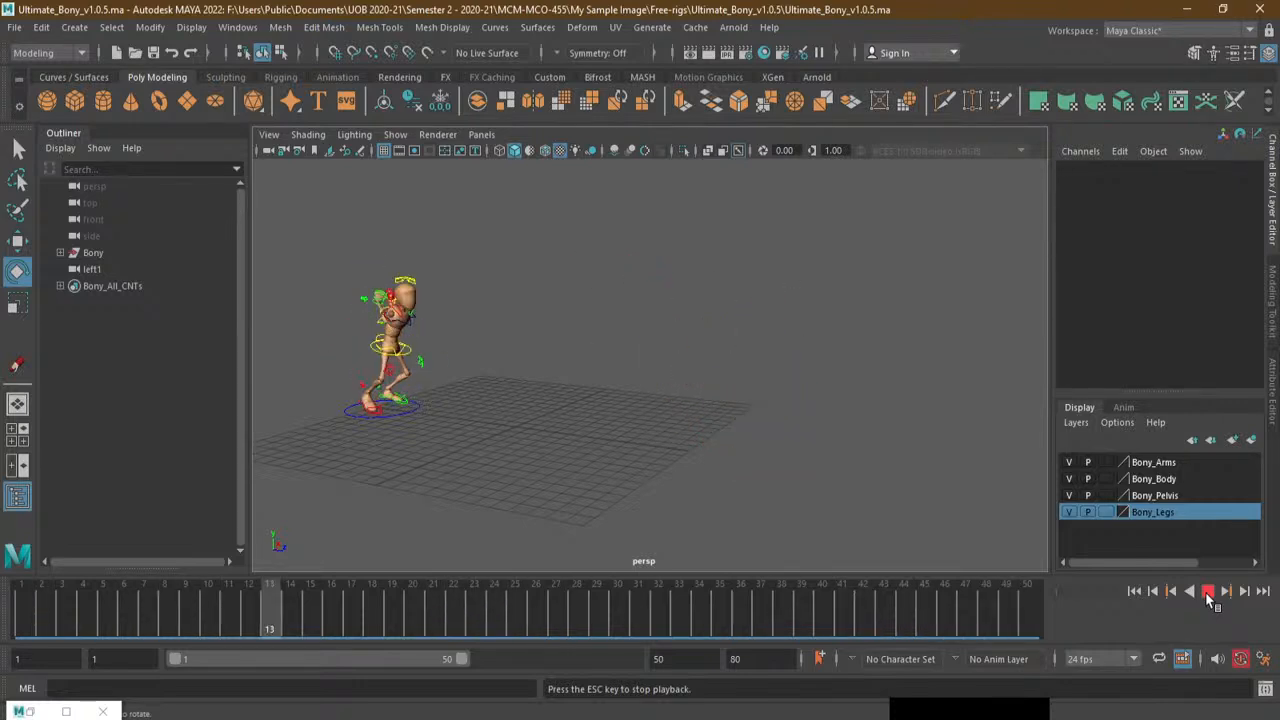
{"action": "left_click", "coordinate": [1208, 596]}
Select the foot and toe controls of both feet and bring up their curves in the Graph Editor
{"action": "left_click_drag", "start_coordinate": [620, 437], "coordinate": [826, 444], "text": "alt"}
{"action": "middle_click_drag", "start_coordinate": [826, 444], "coordinate": [698, 316], "text": "alt"}
{"action": "right_click_drag", "start_coordinate": [645, 352], "coordinate": [886, 352], "text": "alt"}
{"action": "left_click_drag", "start_coordinate": [919, 418], "coordinate": [914, 425], "text": "alt"}
{"action": "left_click_drag", "start_coordinate": [853, 545], "coordinate": [797, 476]}
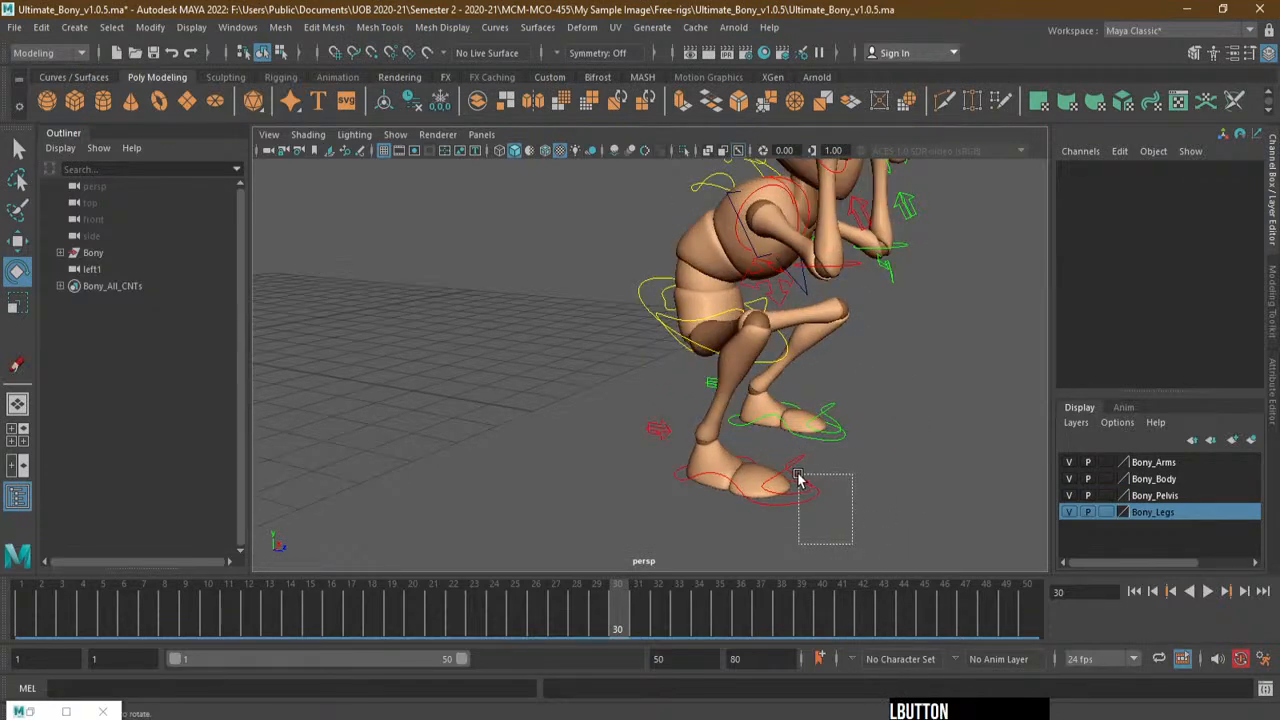
{"action": "left_click_drag", "start_coordinate": [798, 475], "coordinate": [797, 473]}
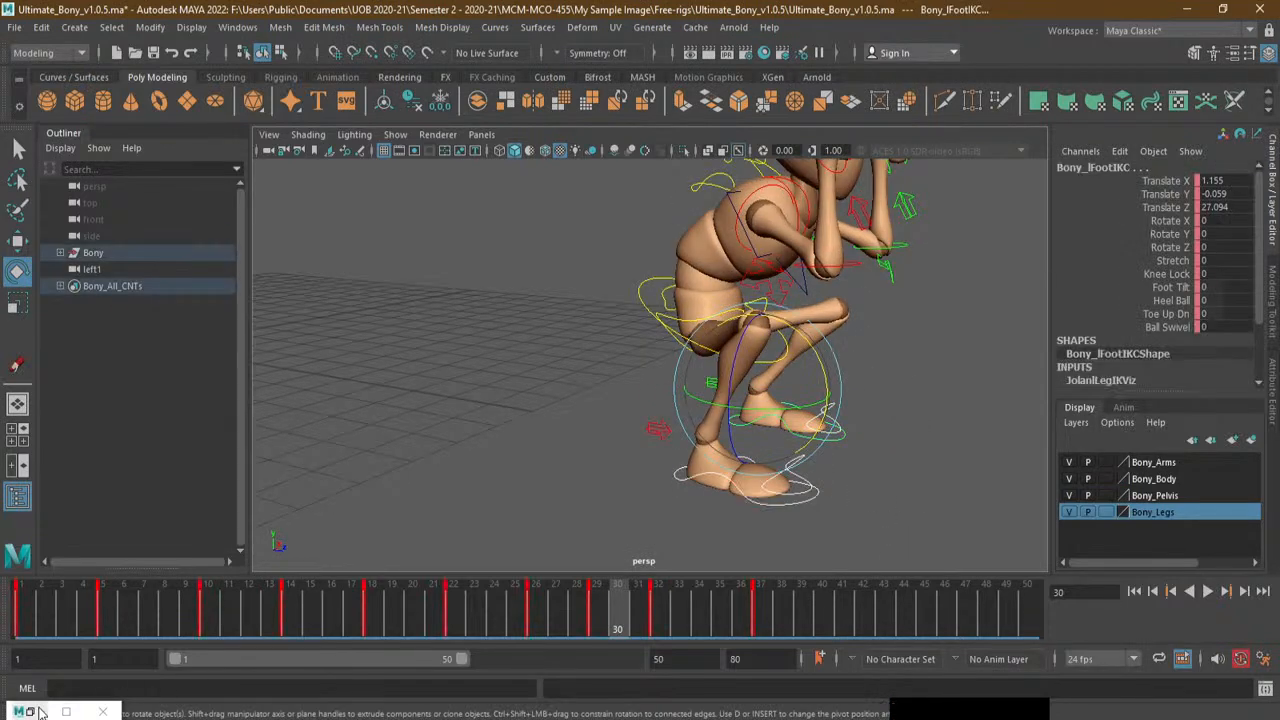
{"action": "left_click", "coordinate": [31, 711]}
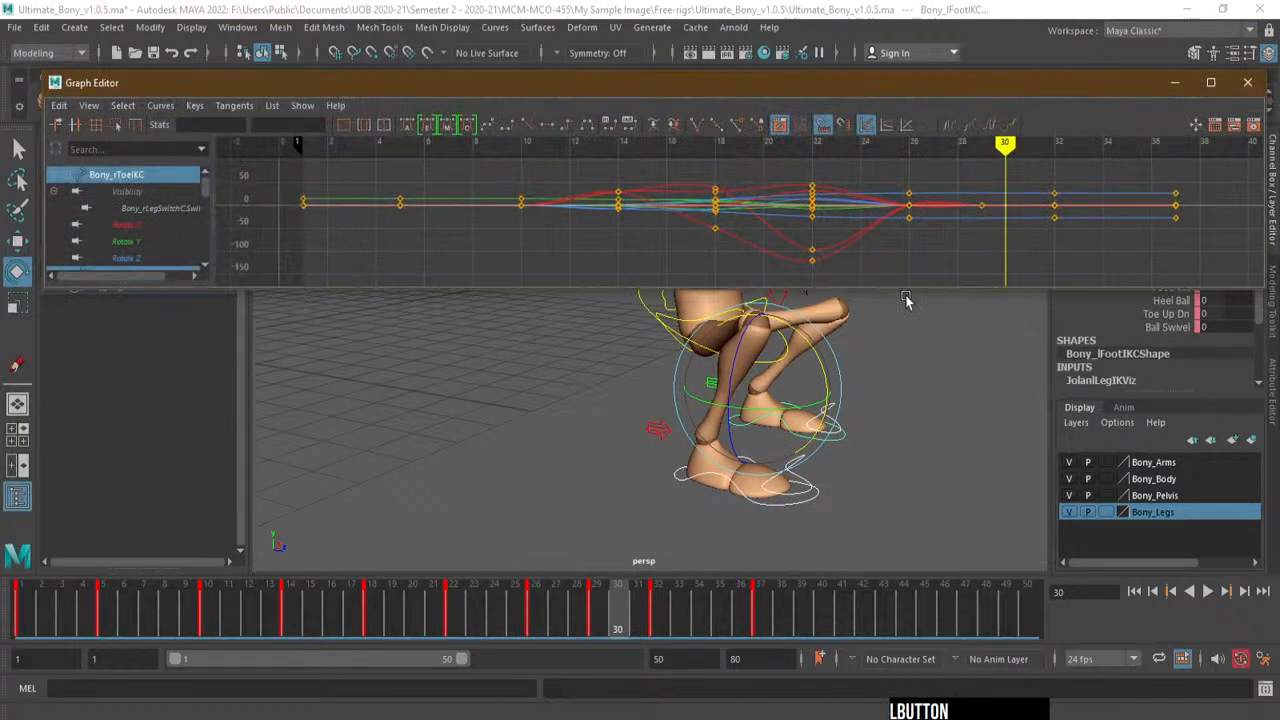
Flatten the tangents on the foot controls' landing keys from frame 26 to frame 37
{"action": "right_click_drag", "start_coordinate": [950, 226], "coordinate": [903, 226], "text": "alt"}
{"action": "middle_click_drag", "start_coordinate": [903, 226], "coordinate": [806, 211], "text": "alt"}
{"action": "right_click_drag", "start_coordinate": [837, 200], "coordinate": [843, 200], "text": "alt"}
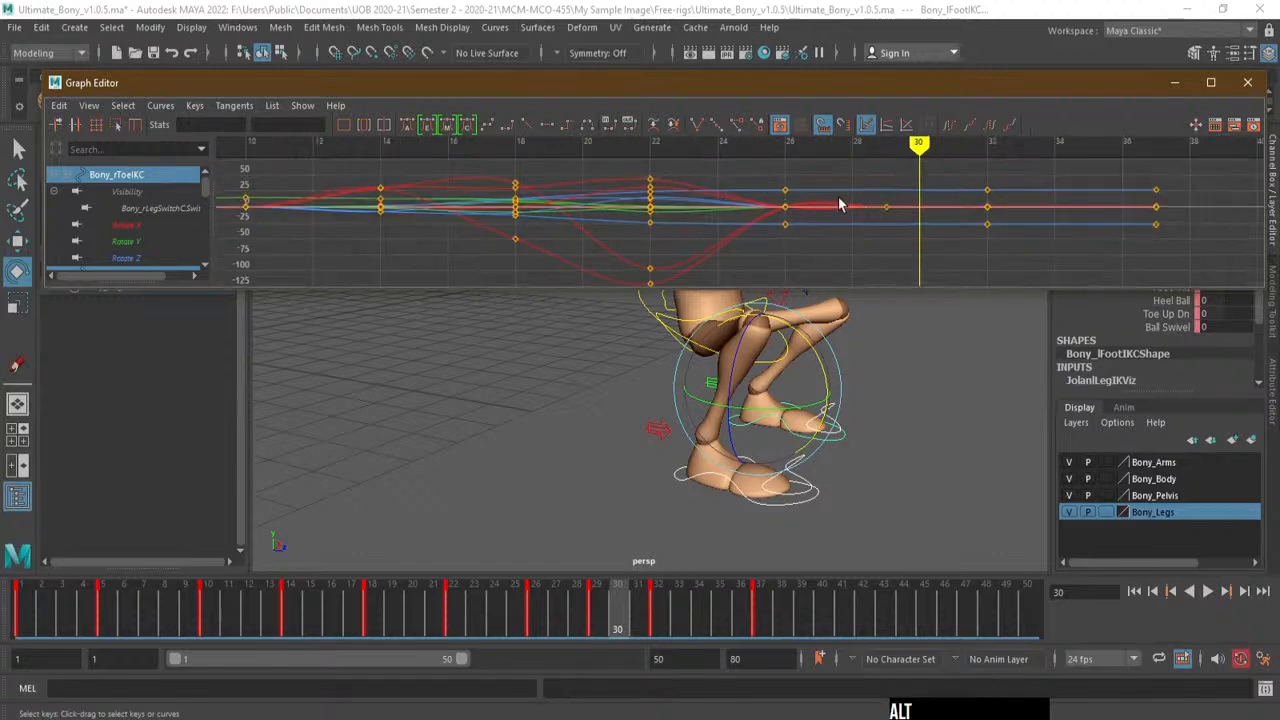
{"action": "left_click_drag", "start_coordinate": [1186, 172], "coordinate": [824, 256]}
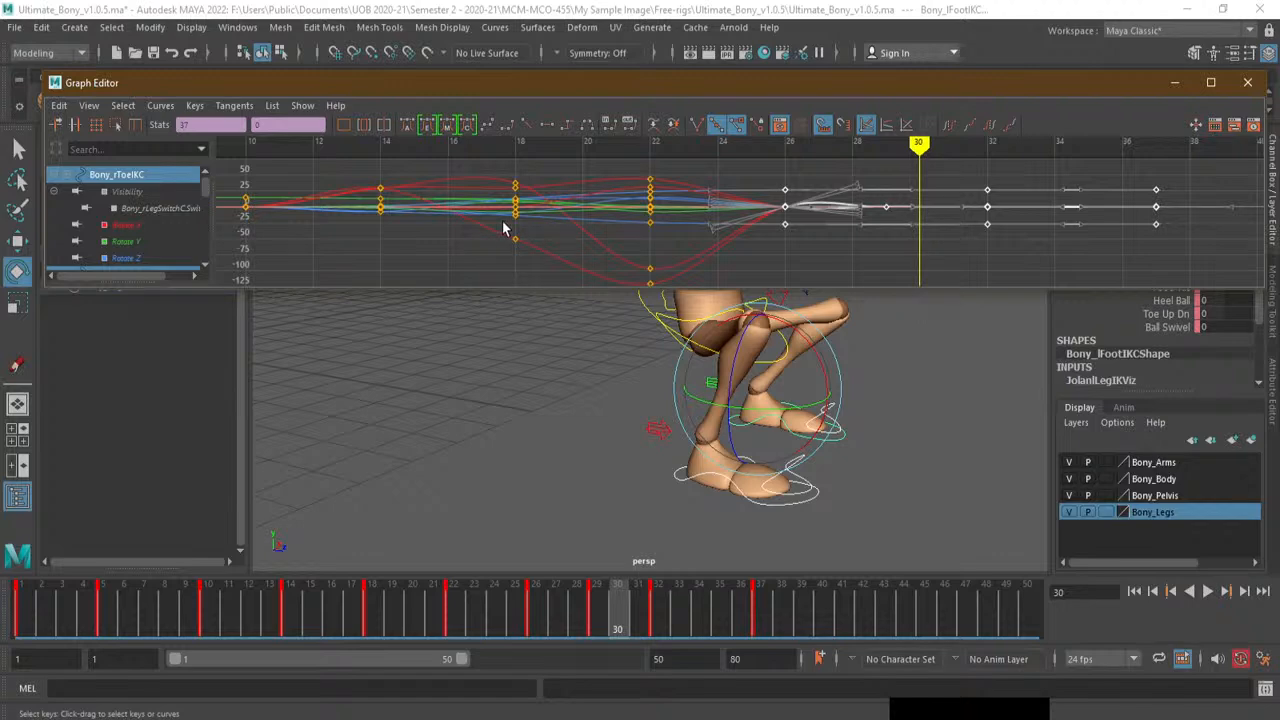
{"action": "left_click", "coordinate": [548, 126]}
Flatten the tangents on the foot controls' keys from frame 1 to frame 10
{"action": "mouse_move", "coordinate": [690, 203]}
{"action": "right_mouse_down", "text": "alt"}
{"action": "mouse_move", "coordinate": [663, 202]}
{"action": "mouse_move", "coordinate": [677, 200]}
{"action": "right_mouse_up", "text": "alt"}
{"action": "middle_click_drag", "start_coordinate": [620, 191], "coordinate": [728, 200], "text": "alt"}
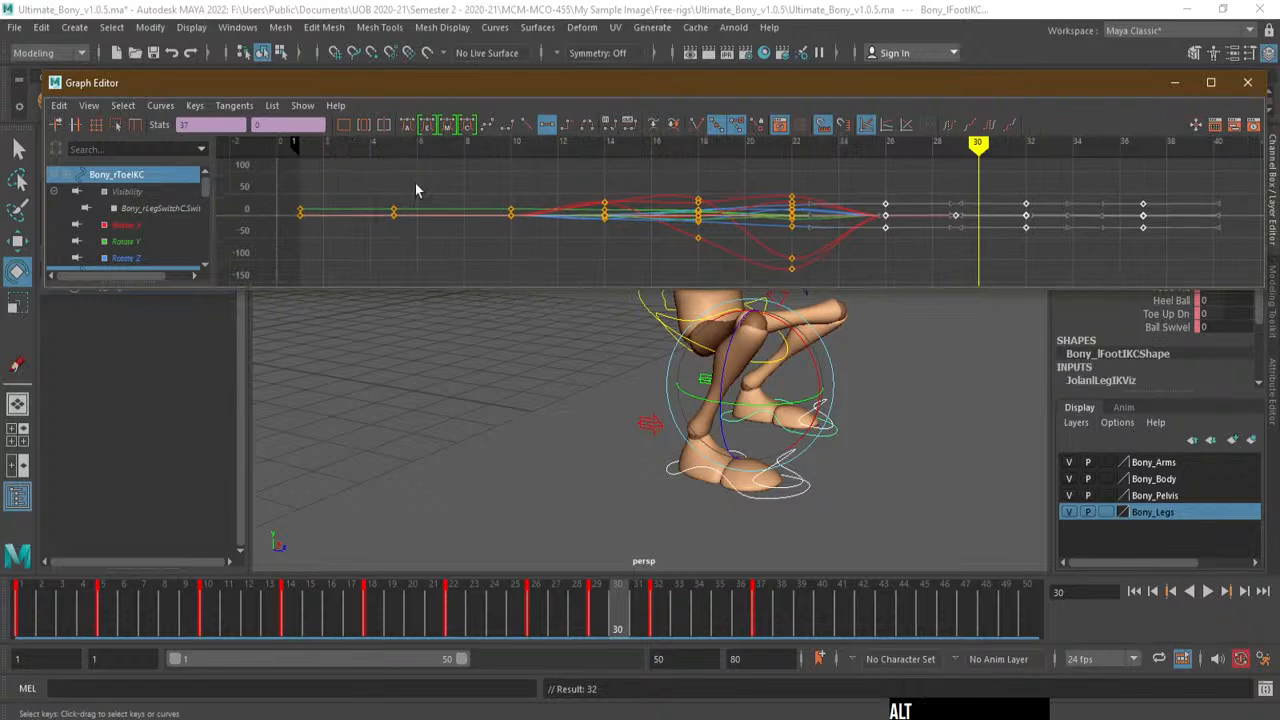
{"action": "left_click_drag", "start_coordinate": [291, 188], "coordinate": [520, 258]}
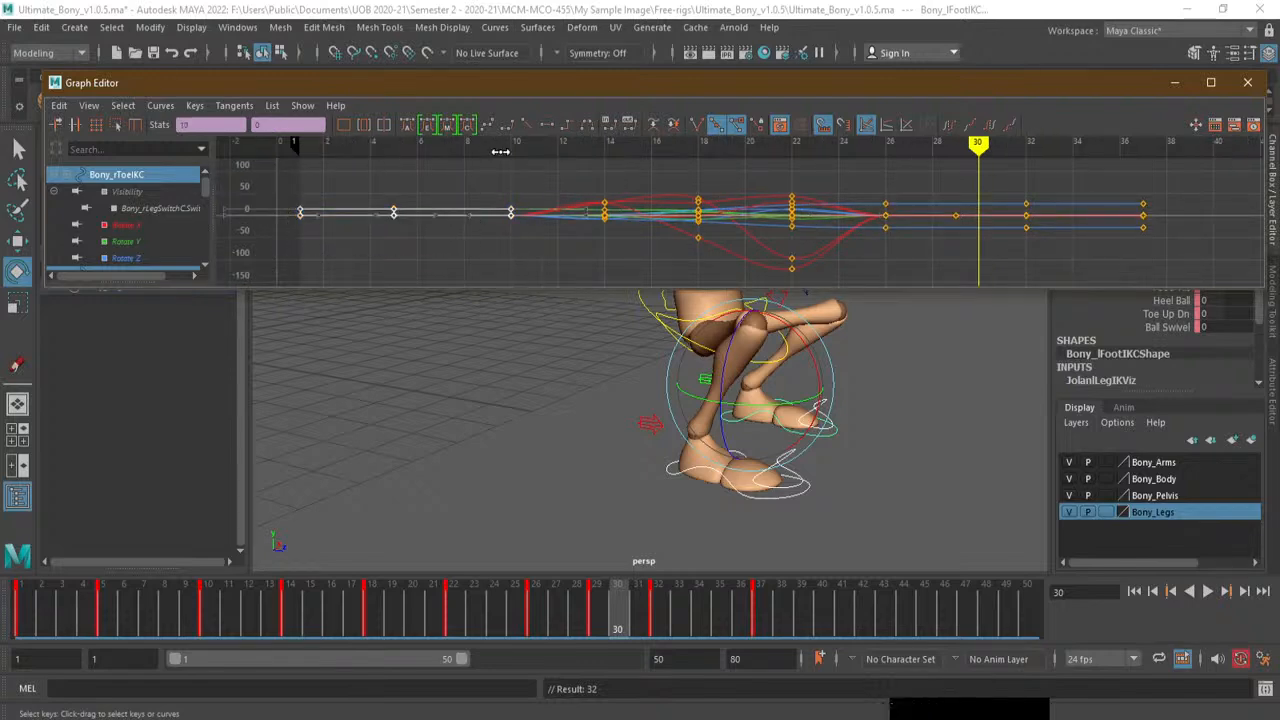
{"action": "left_click", "coordinate": [551, 131]}
Return to frame 1, select the root control around the character's hips, and activate the Move tool
{"action": "left_click_drag", "start_coordinate": [722, 622], "coordinate": [18, 626]}
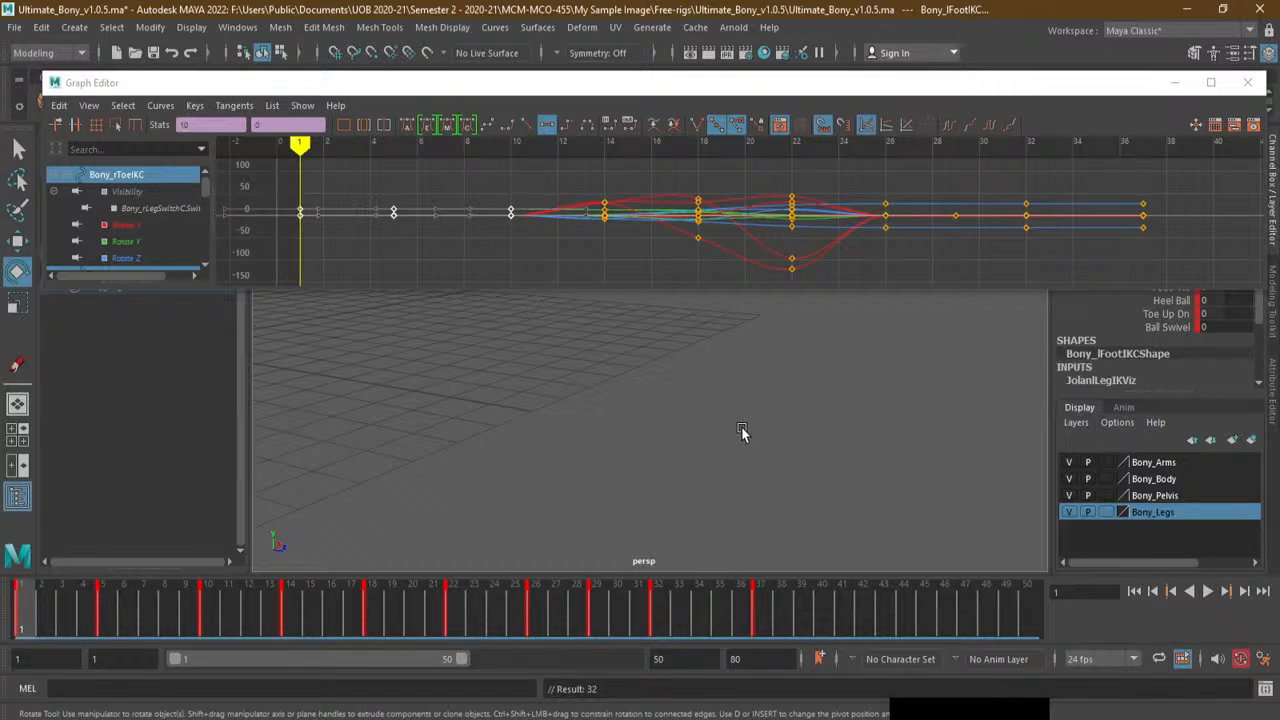
{"action": "right_click_drag", "start_coordinate": [742, 430], "coordinate": [666, 377], "text": "alt"}
{"action": "middle_click_drag", "start_coordinate": [645, 388], "coordinate": [714, 371], "text": "alt"}
{"action": "right_click_drag", "start_coordinate": [714, 371], "coordinate": [760, 380], "text": "alt"}
{"action": "middle_click_drag", "start_coordinate": [637, 380], "coordinate": [737, 338], "text": "alt"}
{"action": "left_click_drag", "start_coordinate": [532, 395], "coordinate": [498, 455], "text": "alt"}
{"action": "left_click", "coordinate": [494, 432]}
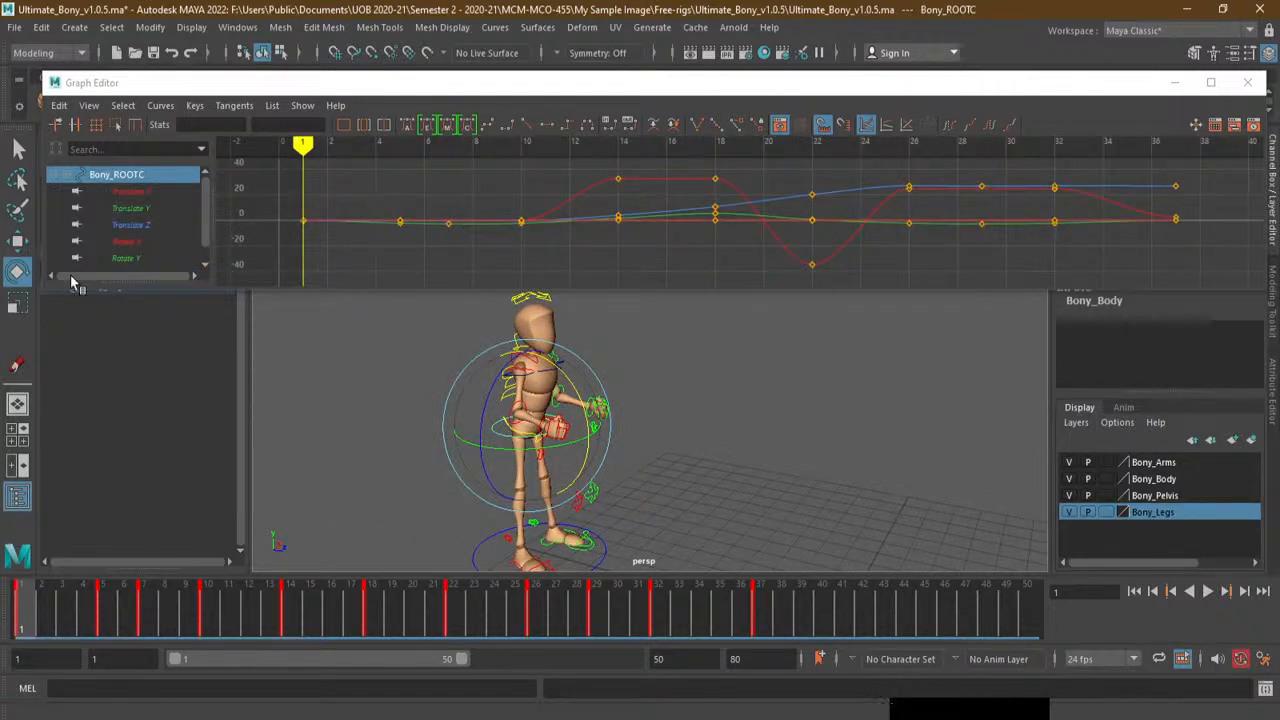
{"action": "left_click", "coordinate": [18, 242]}
Scrub the timeline from frame 1 to frame 18 and check the body's takeoff and mid-air poses from the side
{"action": "left_click_drag", "start_coordinate": [36, 606], "coordinate": [348, 626]}
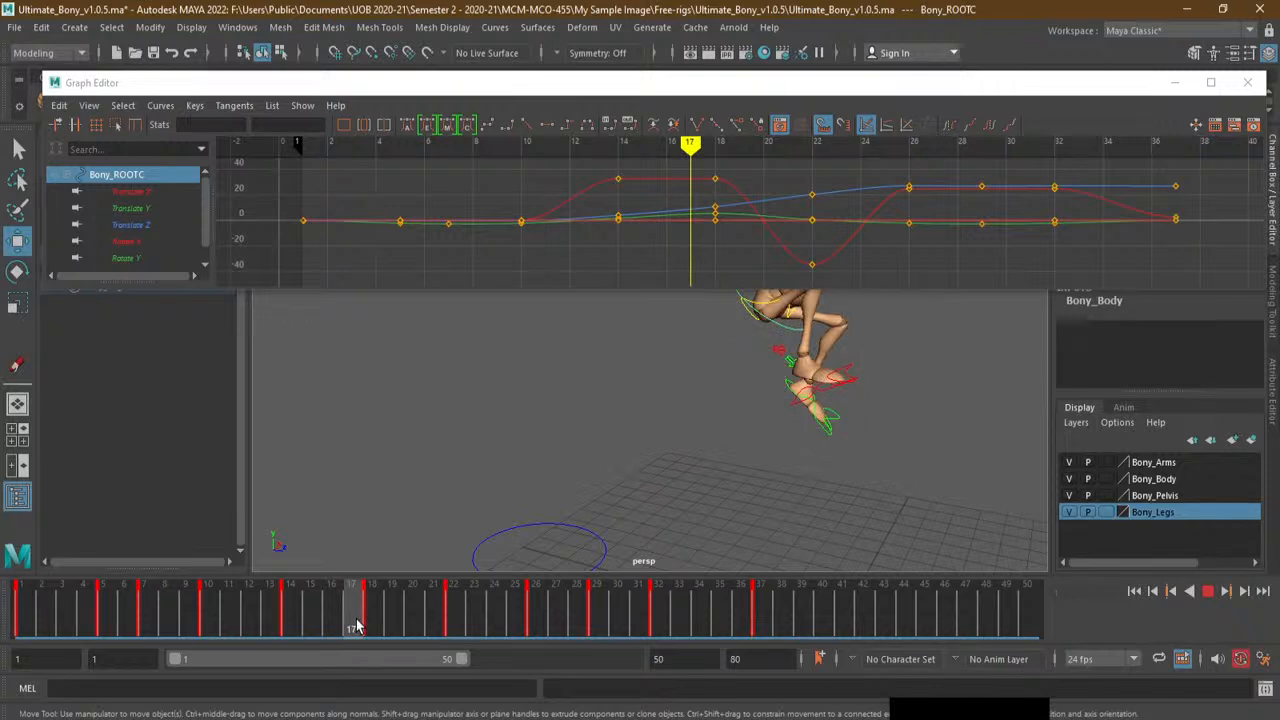
{"action": "left_click", "coordinate": [332, 626]}
{"action": "left_click_drag", "start_coordinate": [580, 485], "coordinate": [630, 598], "text": "alt"}
{"action": "mouse_move", "coordinate": [325, 620]}
{"action": "left_mouse_down"}
{"action": "mouse_move", "coordinate": [391, 615]}
{"action": "mouse_move", "coordinate": [288, 615]}
{"action": "mouse_move", "coordinate": [311, 616]}
{"action": "left_mouse_up"}
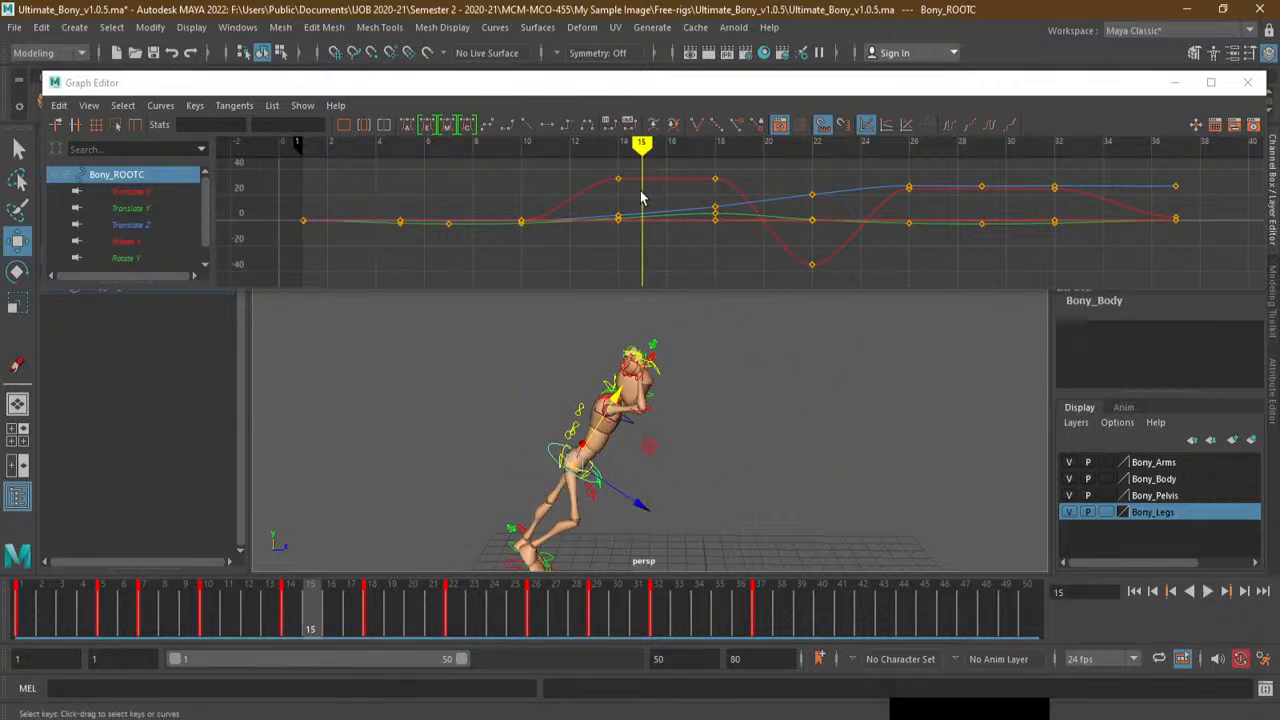
{"action": "left_click_drag", "start_coordinate": [567, 470], "coordinate": [646, 489], "text": "alt"}
{"action": "left_click_drag", "start_coordinate": [312, 630], "coordinate": [370, 622]}
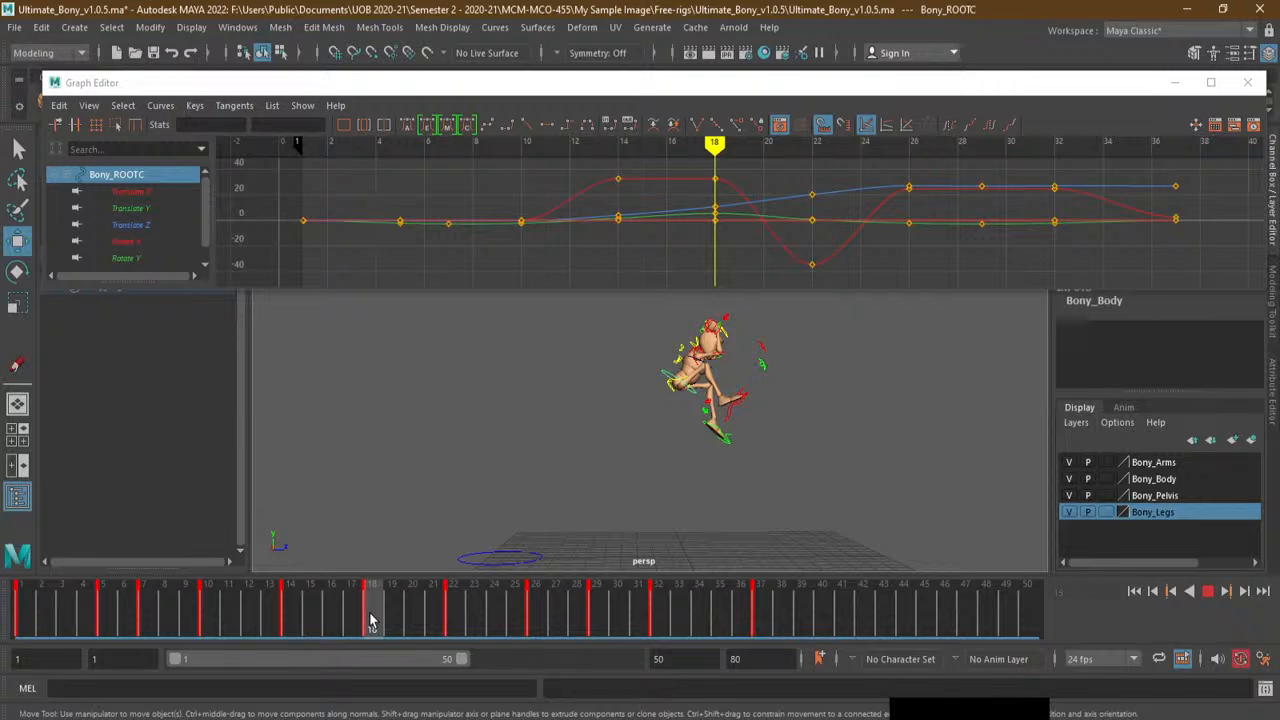
Raise the root's Rotate X keys to about 52 at frame 18 and about 35 at frame 14, and apply auto tangents to both
{"action": "middle_click_drag", "start_coordinate": [715, 177], "coordinate": [651, 214], "text": "alt"}
{"action": "left_click", "coordinate": [652, 214]}
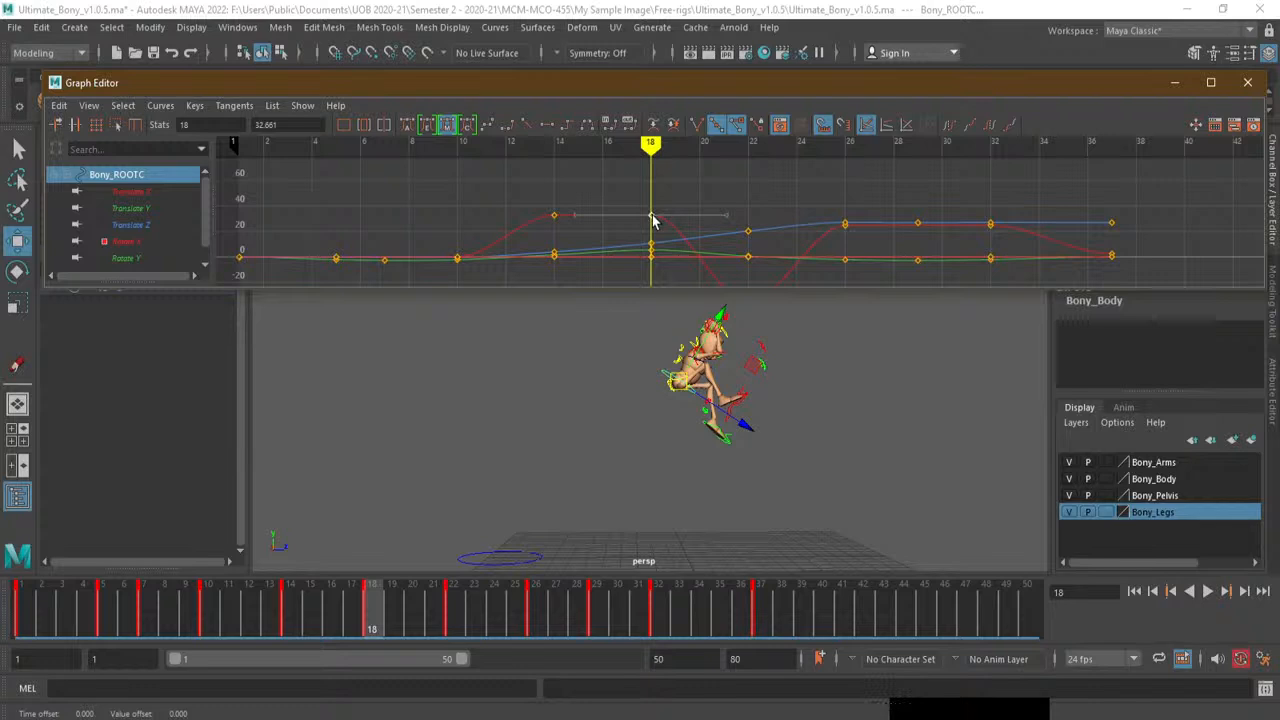
{"action": "left_click_drag", "start_coordinate": [652, 220], "coordinate": [651, 190]}
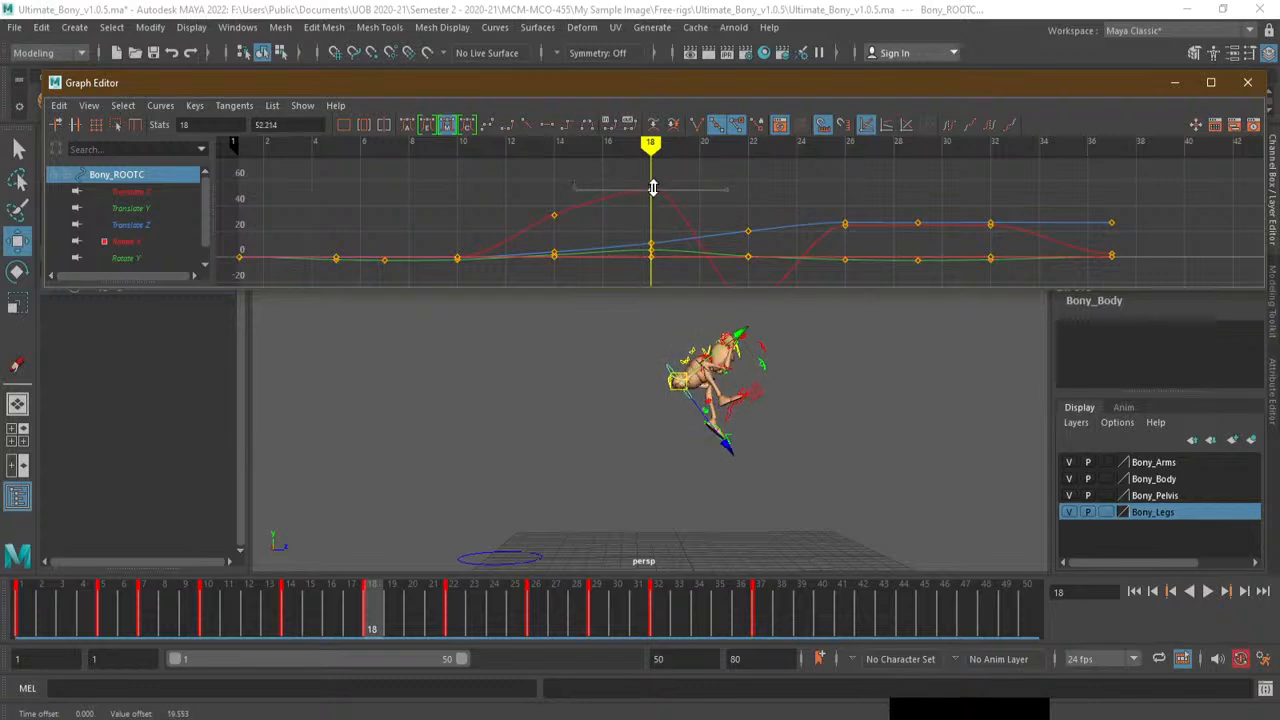
{"action": "left_click", "coordinate": [555, 215]}
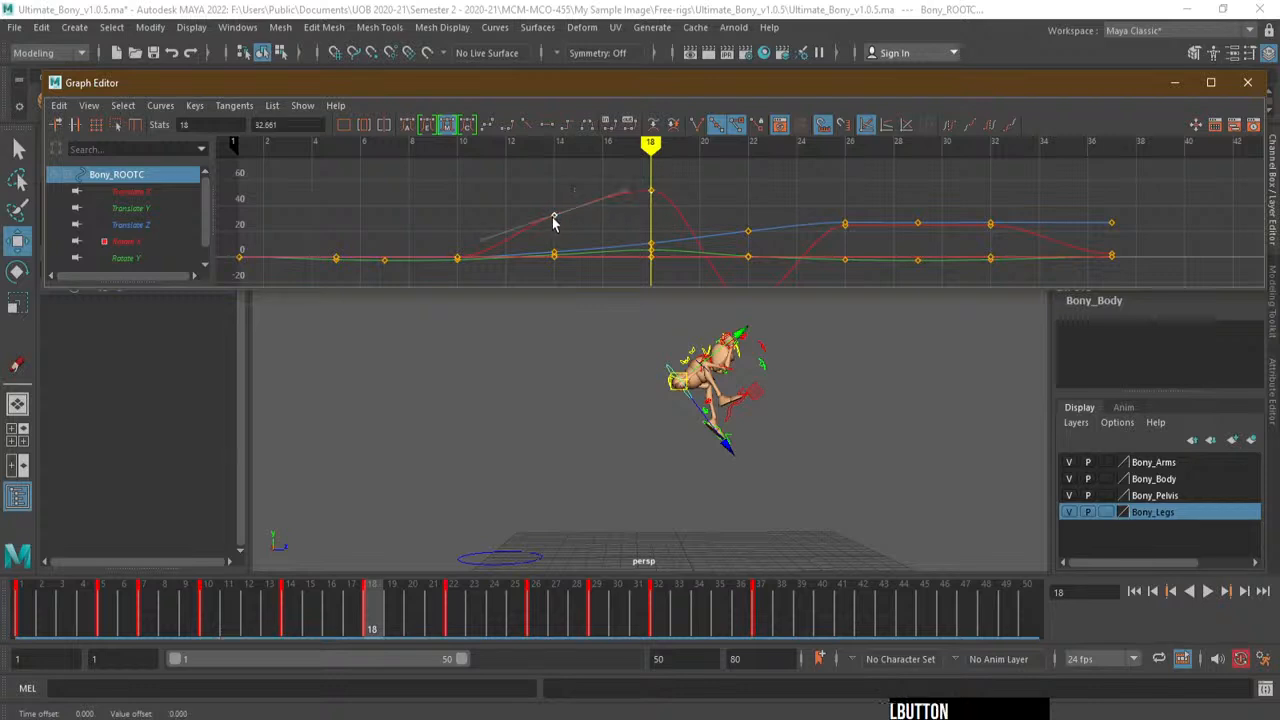
{"action": "left_click_drag", "start_coordinate": [556, 214], "coordinate": [556, 208], "text": "shift"}
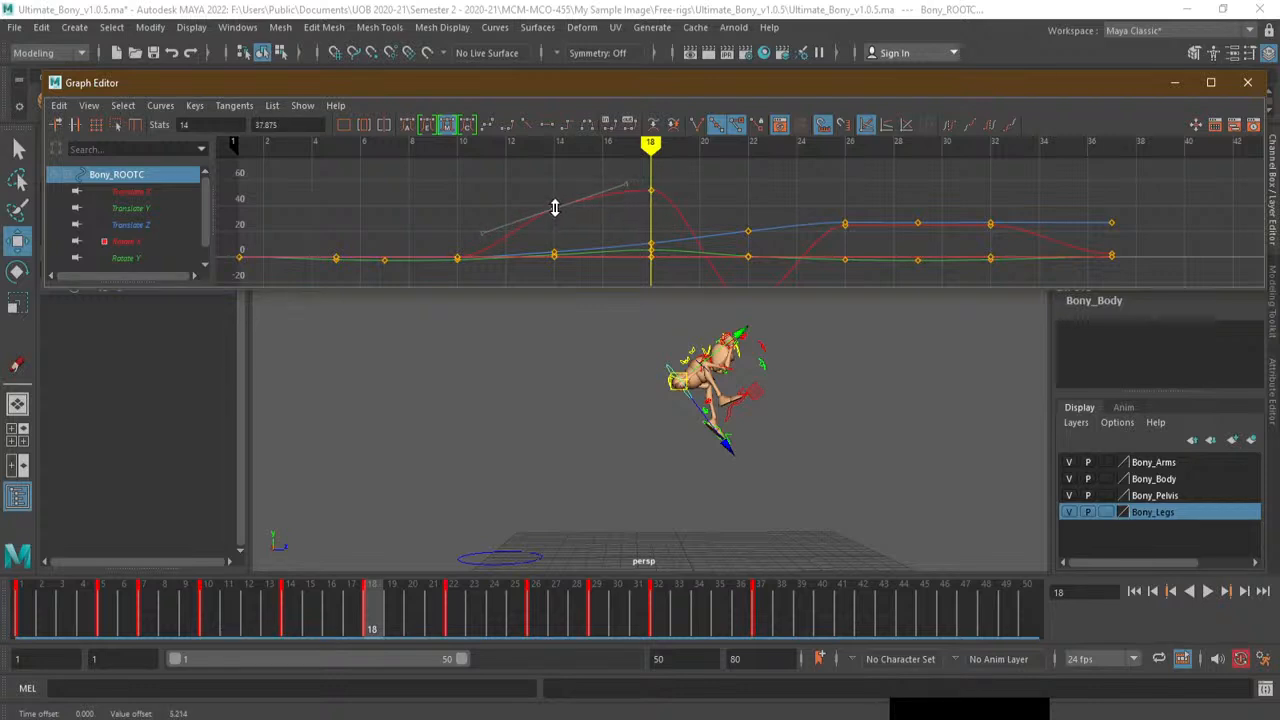
{"action": "left_click", "coordinate": [651, 190]}
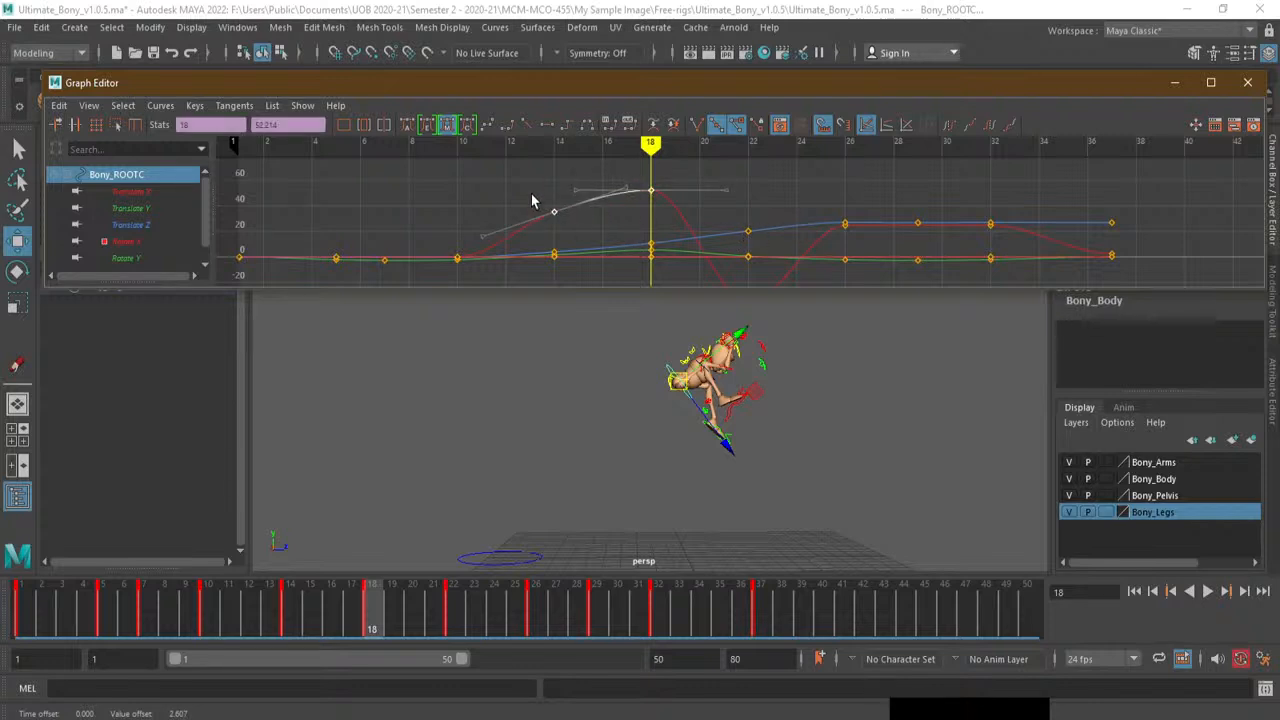
{"action": "left_click", "coordinate": [428, 130]}
Try raising the Bony_Spine01FKC control's Rotate X key at frame 18, and undo the change
{"action": "right_click_drag", "start_coordinate": [820, 437], "coordinate": [983, 426], "text": "alt"}
{"action": "left_click_drag", "start_coordinate": [690, 402], "coordinate": [720, 397], "text": "alt"}
{"action": "right_click_drag", "start_coordinate": [720, 397], "coordinate": [920, 398], "text": "alt"}
{"action": "middle_click_drag", "start_coordinate": [920, 398], "coordinate": [716, 390], "text": "alt"}
{"action": "right_click_drag", "start_coordinate": [716, 386], "coordinate": [835, 389], "text": "alt"}
{"action": "left_click_drag", "start_coordinate": [835, 389], "coordinate": [885, 382], "text": "alt"}
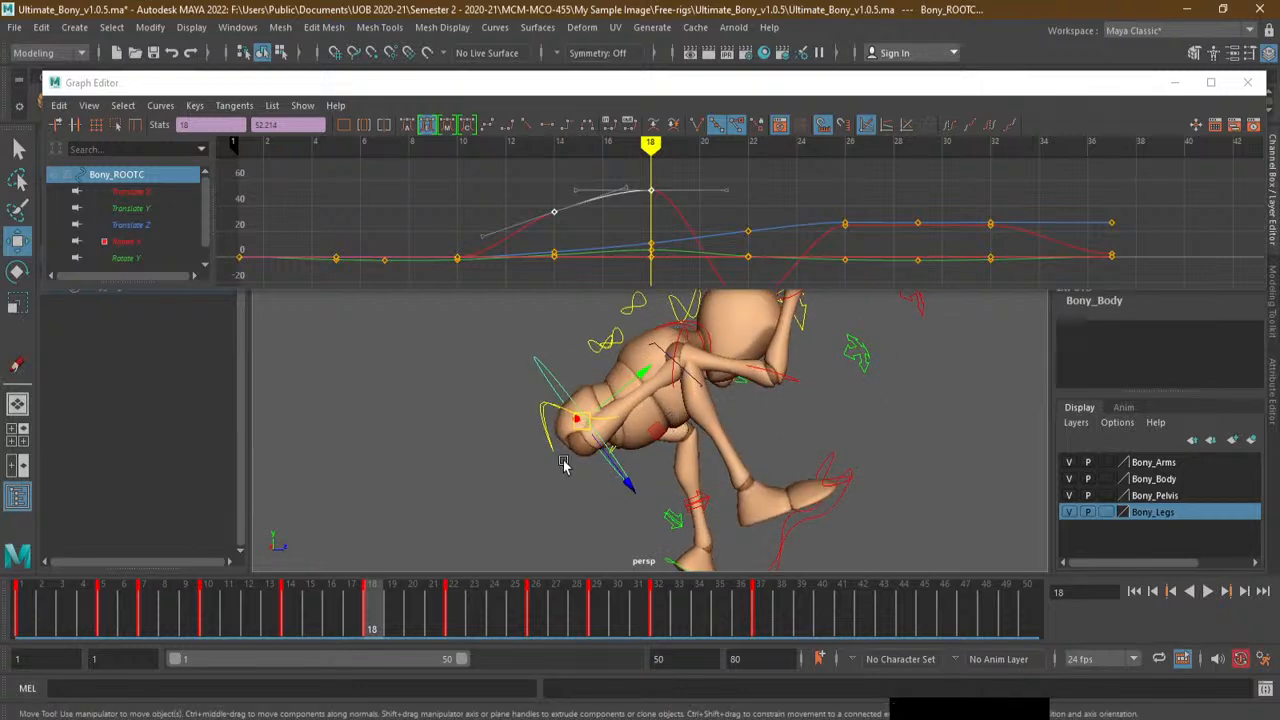
{"action": "left_click", "coordinate": [594, 342]}
{"action": "left_click_drag", "start_coordinate": [594, 342], "coordinate": [662, 372], "text": "alt"}
{"action": "right_click_drag", "start_coordinate": [838, 252], "coordinate": [743, 237], "text": "alt"}
{"action": "left_click", "coordinate": [709, 229]}
{"action": "left_click_drag", "start_coordinate": [713, 234], "coordinate": [717, 229], "text": "shift"}
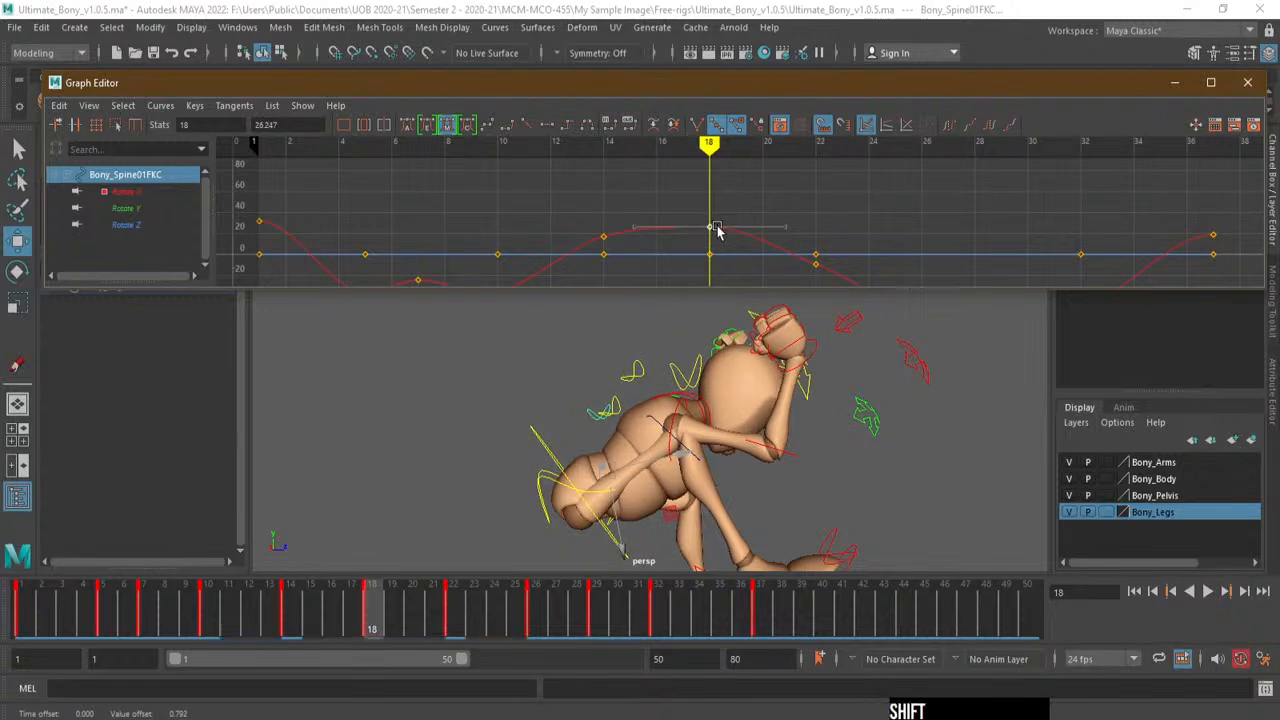
{"action": "key", "text": "ctrl+z"}
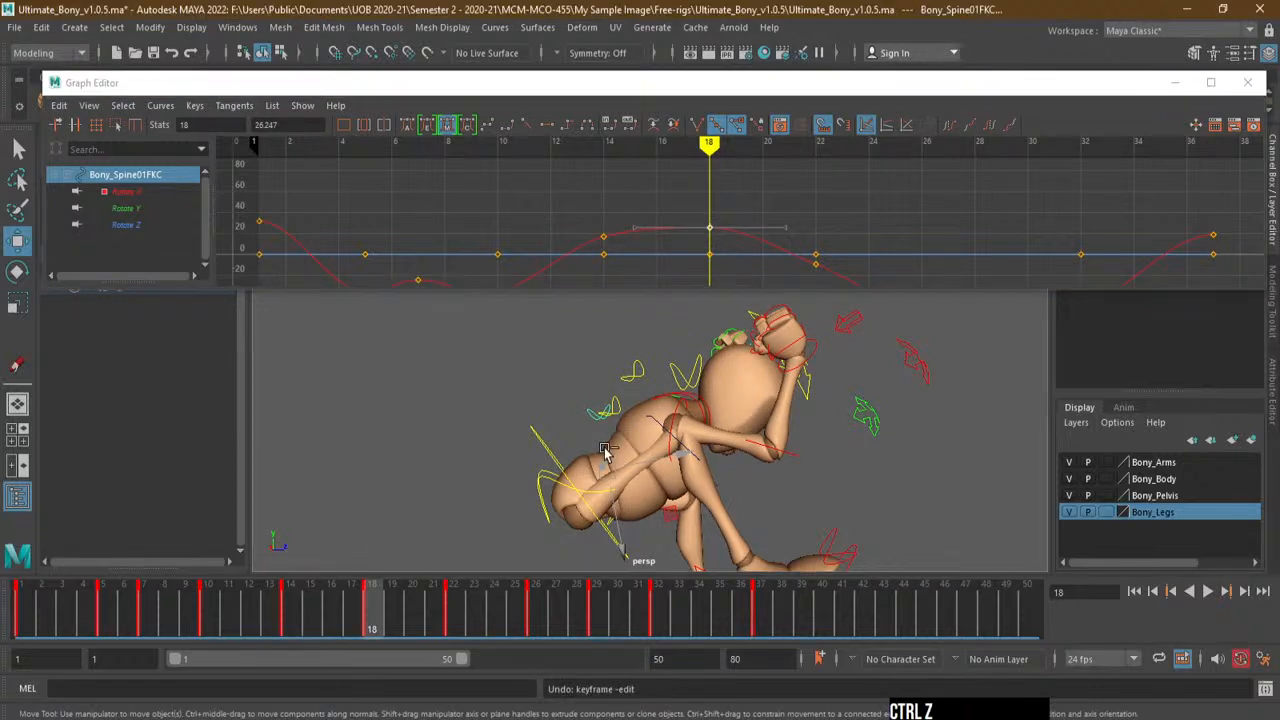
Select the main hip control and examine its Rotate X keys at frames 14 and 18
{"action": "left_click", "coordinate": [604, 450]}
{"action": "left_click", "coordinate": [716, 265]}
{"action": "mouse_move", "coordinate": [716, 265]}
{"action": "left_mouse_down", "text": "shift"}
{"action": "mouse_move", "coordinate": [714, 243]}
{"action": "mouse_move", "coordinate": [718, 262]}
{"action": "left_mouse_up", "text": "shift"}
{"action": "left_click", "coordinate": [619, 196]}
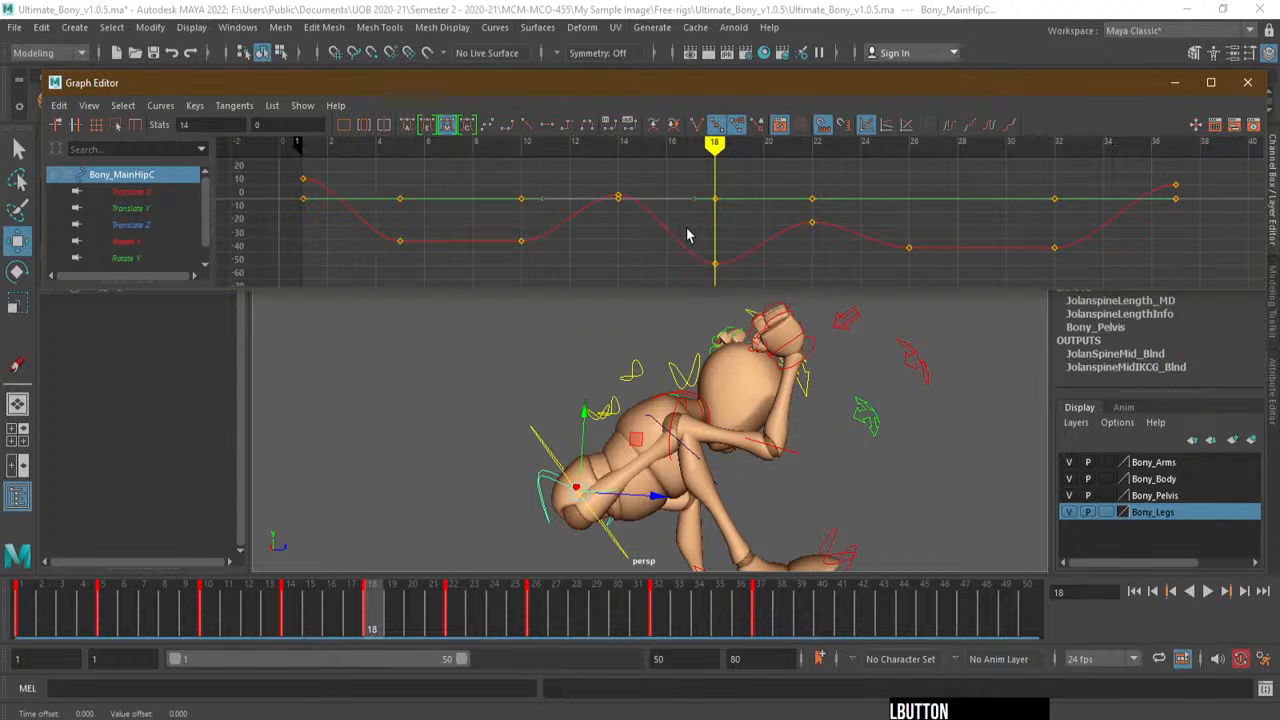
Raise the root control's Rotate X keys to about 57 at frame 18 and about 39 at frame 14
{"action": "left_click", "coordinate": [543, 443]}
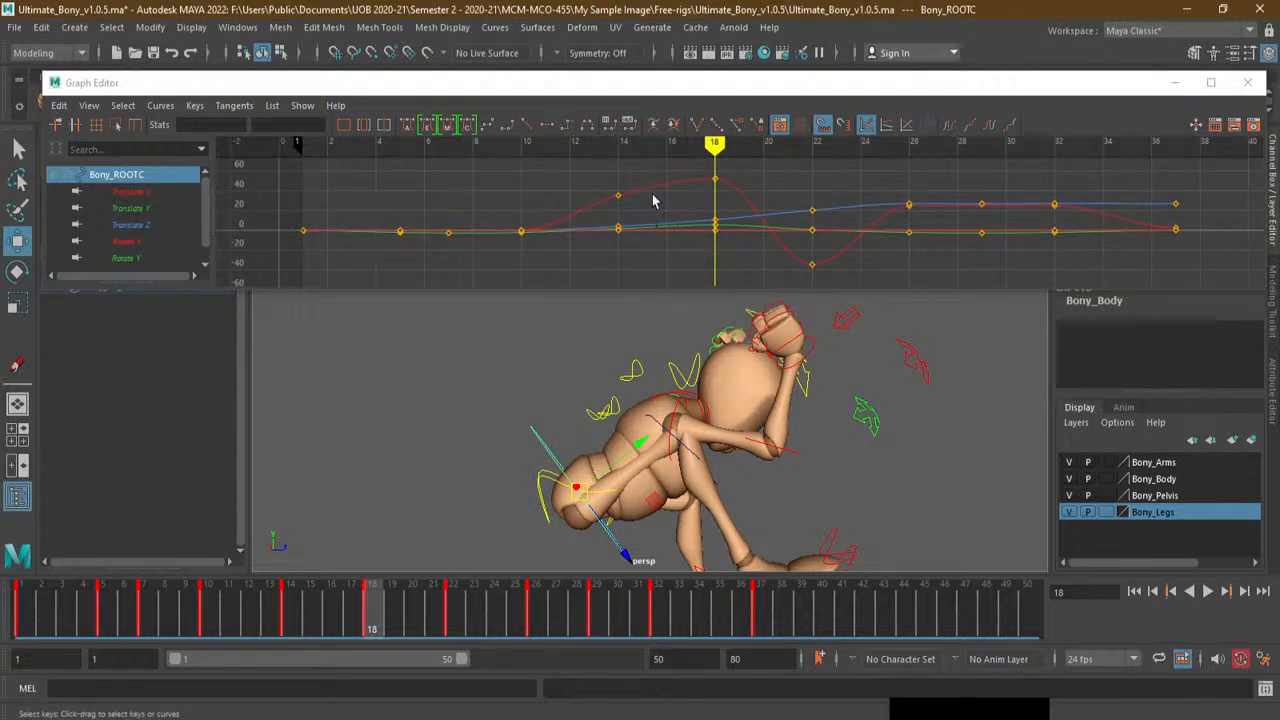
{"action": "left_click", "coordinate": [619, 196]}
{"action": "left_click_drag", "start_coordinate": [617, 201], "coordinate": [618, 204], "text": "shift"}
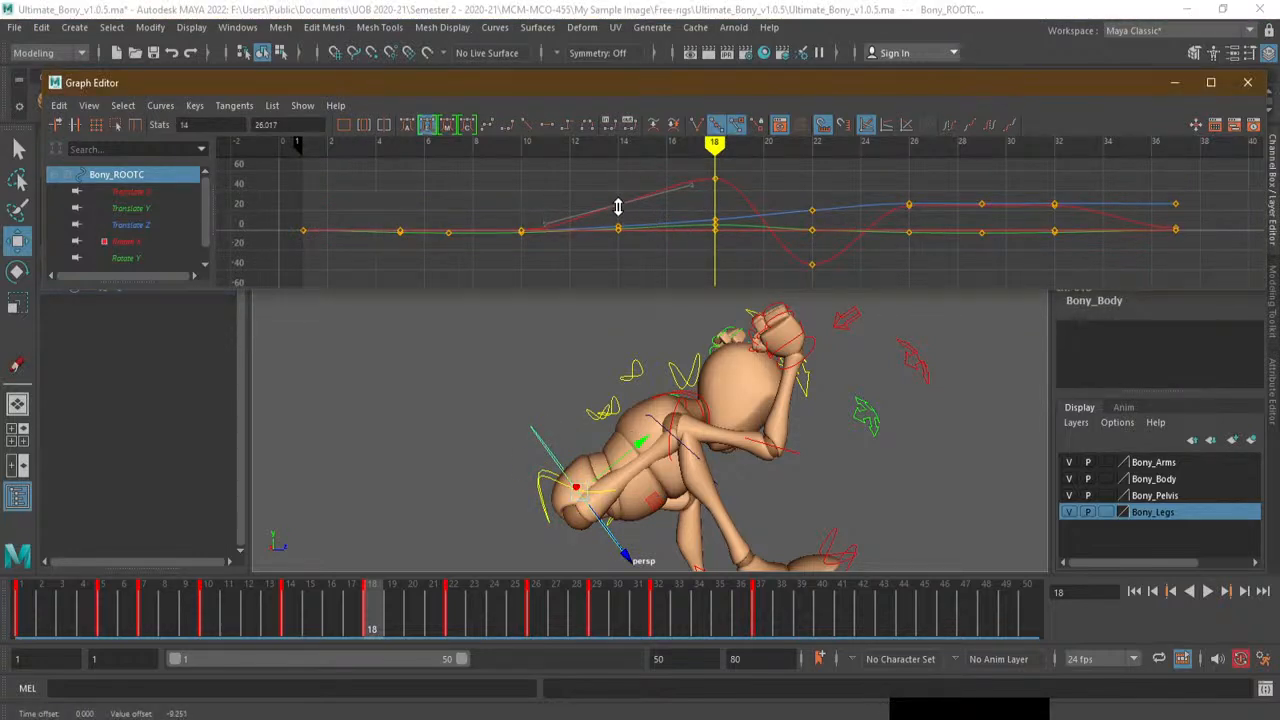
{"action": "left_click", "coordinate": [715, 181]}
{"action": "left_click_drag", "start_coordinate": [715, 181], "coordinate": [716, 178], "text": "shift"}
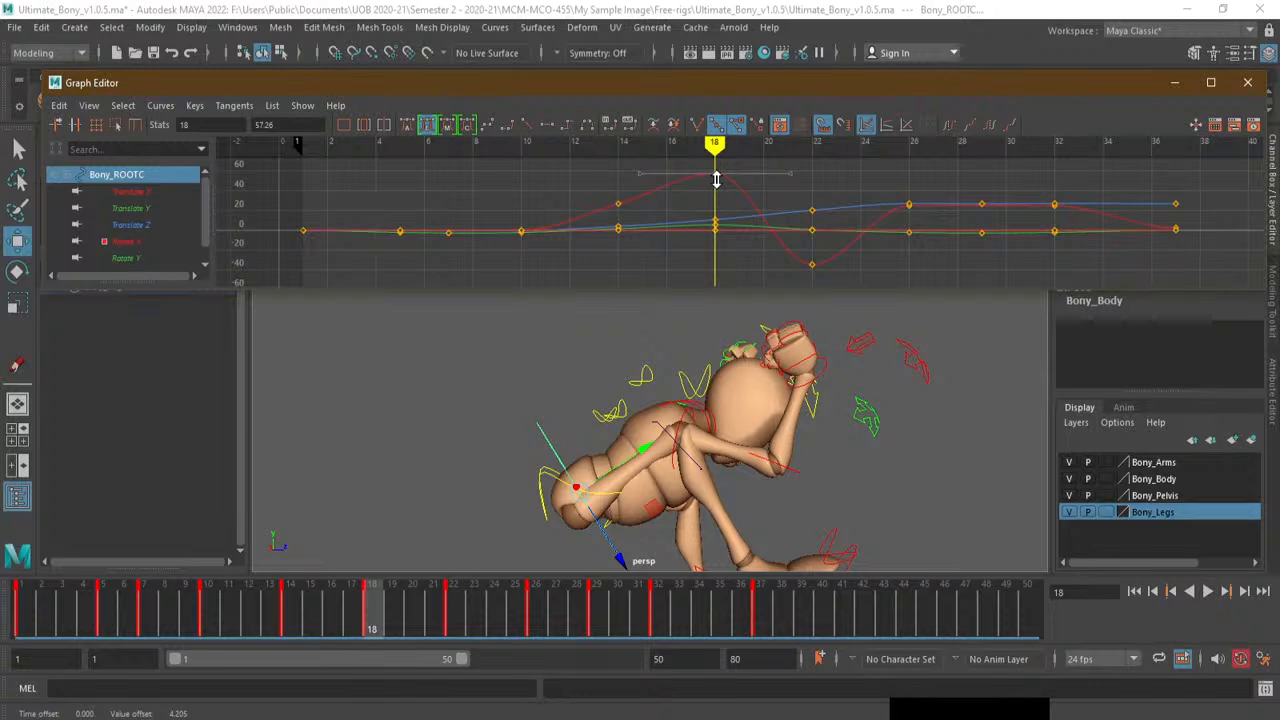
{"action": "left_click", "coordinate": [614, 206]}
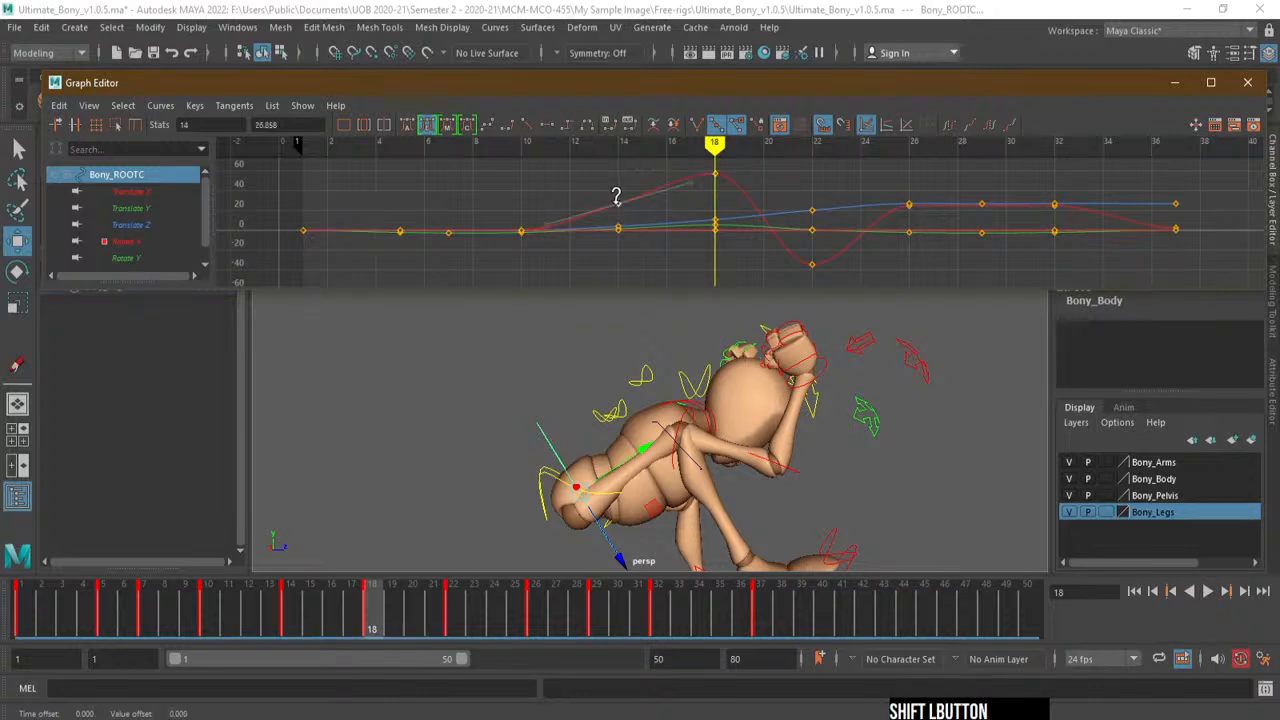
{"action": "mouse_move", "coordinate": [617, 195]}
{"action": "left_mouse_down", "text": "shift"}
{"action": "mouse_move", "coordinate": [616, 174]}
{"action": "mouse_move", "coordinate": [614, 190]}
{"action": "left_mouse_up", "text": "shift"}
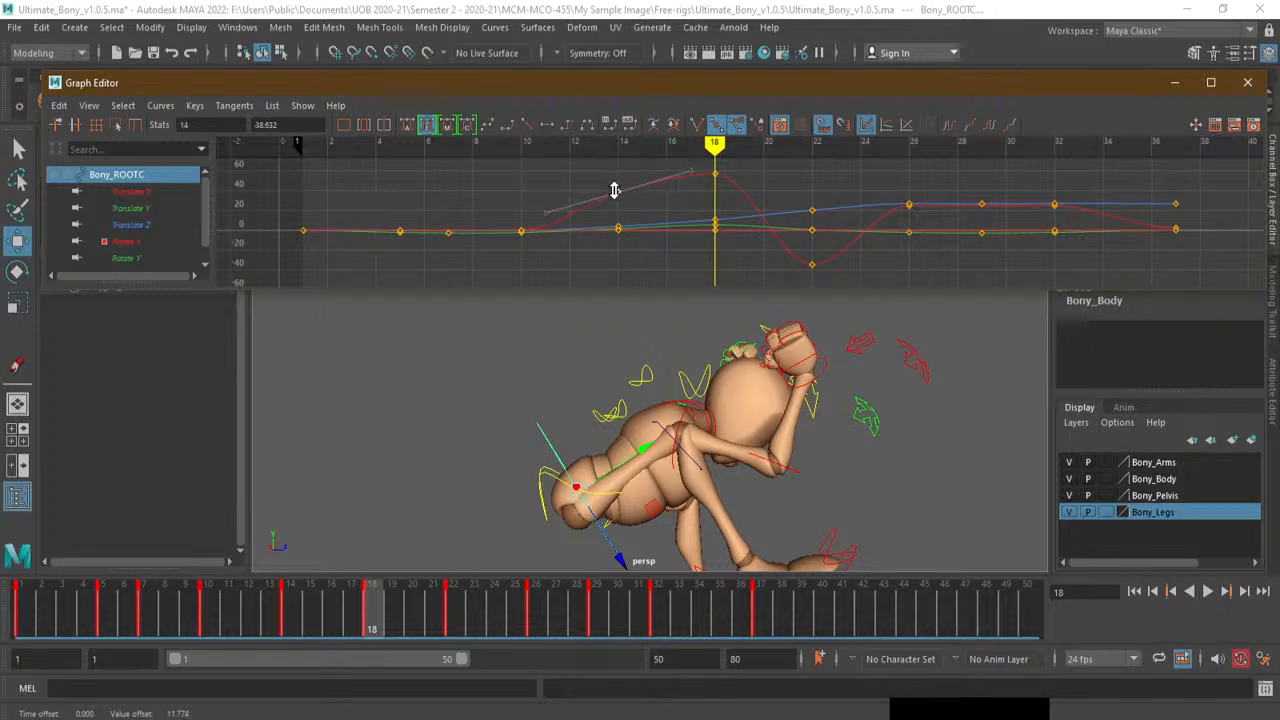
Break the tangents on the root's Rotate X key at frame 18 and try to lengthen its handles
{"action": "left_click", "coordinate": [714, 180]}
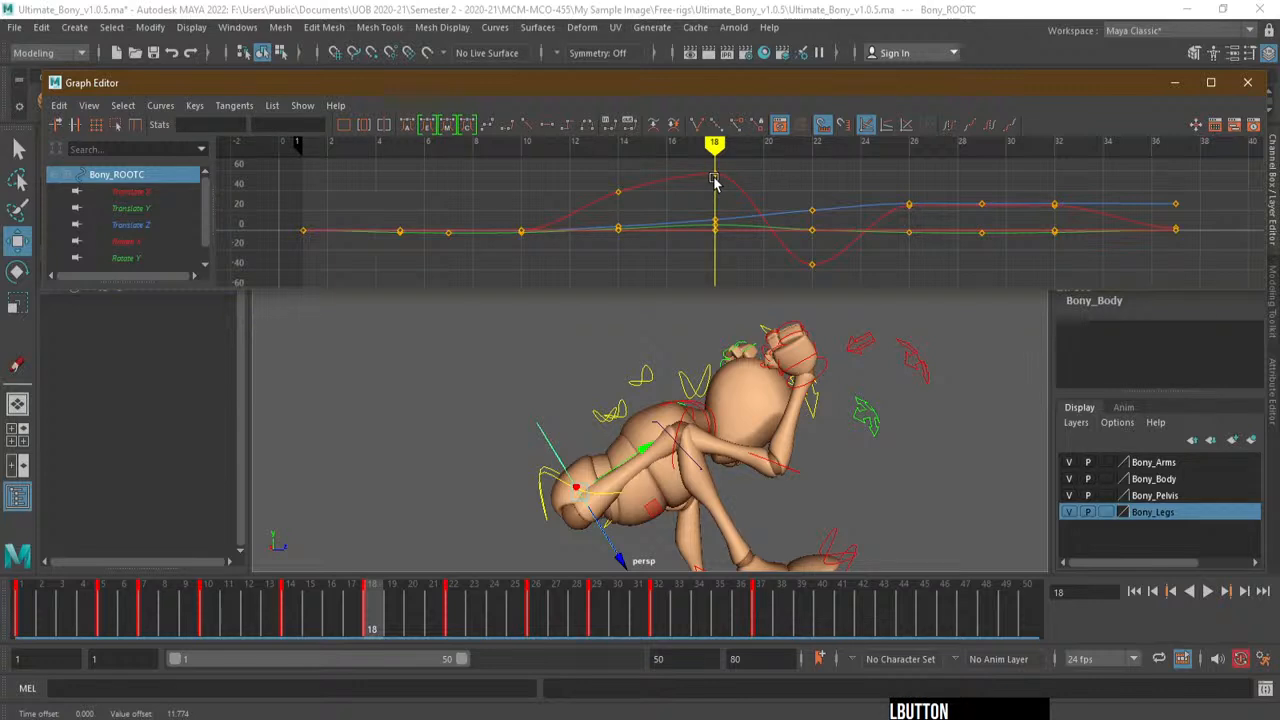
{"action": "left_click", "coordinate": [714, 177]}
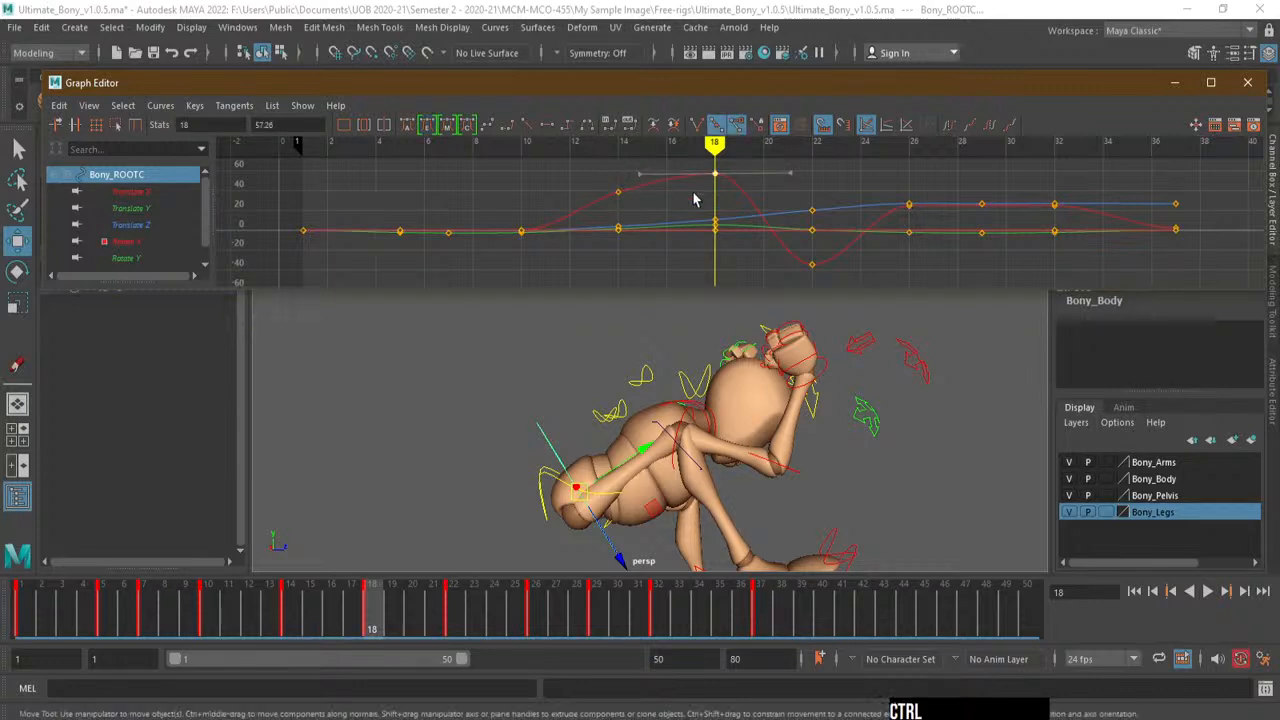
{"action": "left_click", "coordinate": [698, 125]}
{"action": "left_click_drag", "start_coordinate": [640, 173], "coordinate": [591, 172]}
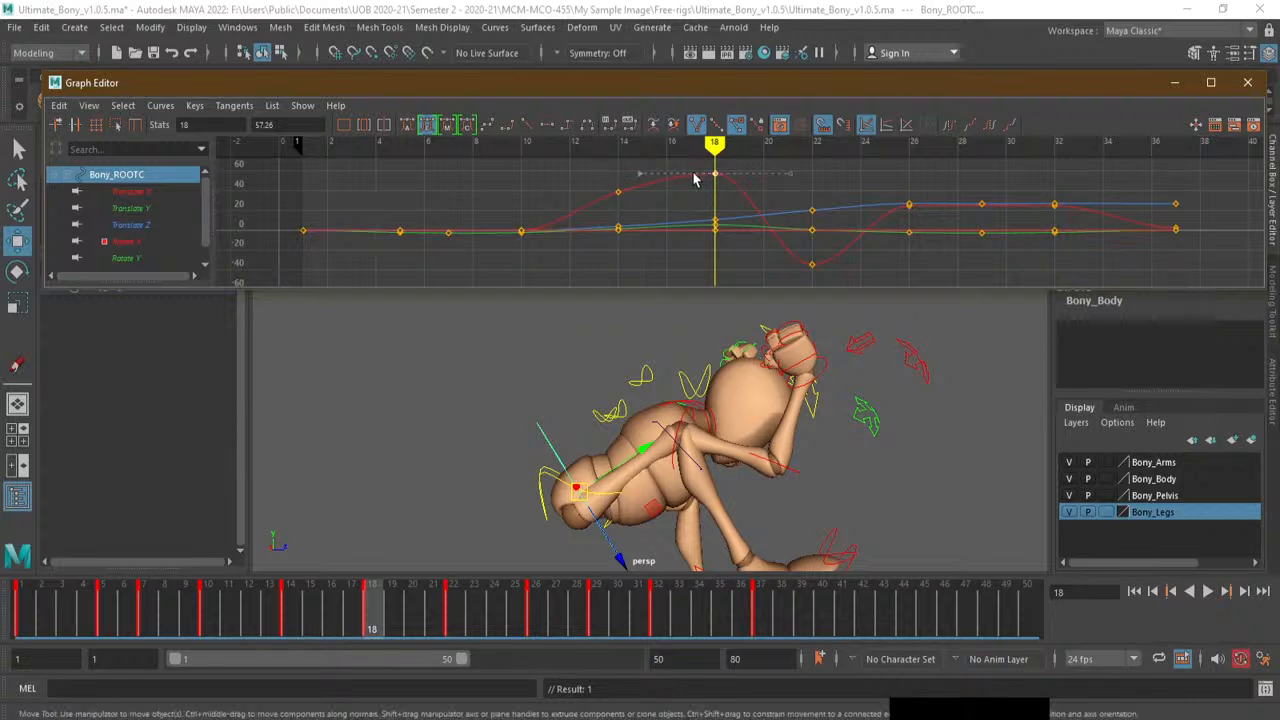
{"action": "left_click", "coordinate": [792, 174]}
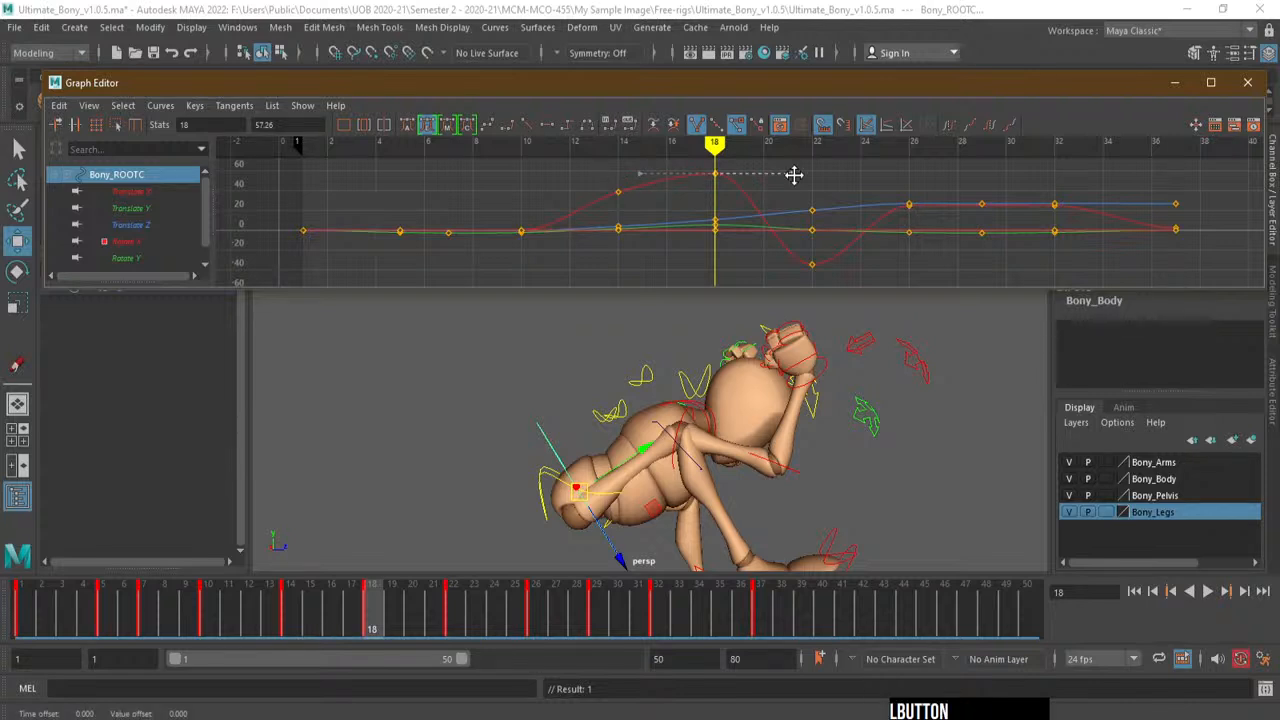
Convert the root's Rotate X curve to weighted tangents and stretch both handles of the frame 18 key outward
{"action": "left_click", "coordinate": [160, 105]}
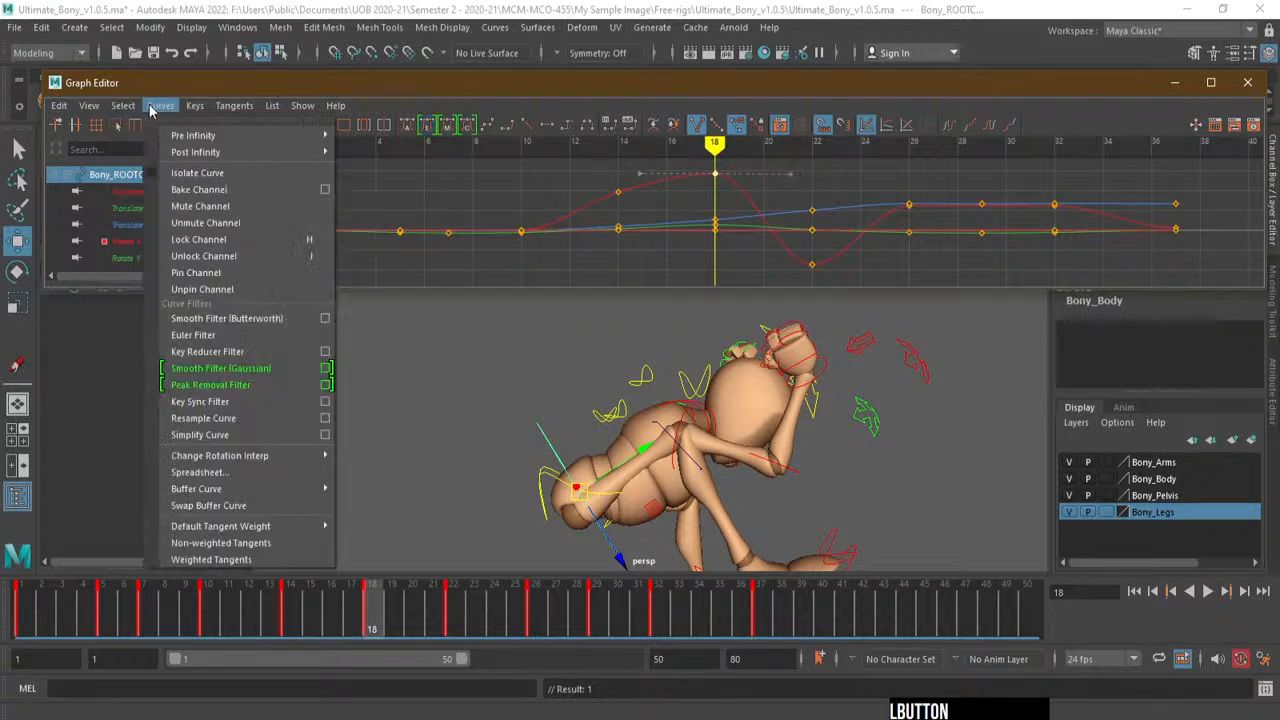
{"action": "left_click", "coordinate": [265, 560]}
{"action": "left_click_drag", "start_coordinate": [686, 181], "coordinate": [616, 174]}
{"action": "left_click_drag", "start_coordinate": [746, 174], "coordinate": [807, 173]}
Apply auto tangents to the root's Rotate X keys at frames 14 and 18, and reselect the frame 18 key
{"action": "mouse_move", "coordinate": [620, 194]}
{"action": "left_mouse_down"}
{"action": "mouse_move", "coordinate": [646, 182]}
{"action": "mouse_move", "coordinate": [587, 203]}
{"action": "mouse_move", "coordinate": [620, 189]}
{"action": "mouse_move", "coordinate": [635, 198]}
{"action": "left_mouse_up"}
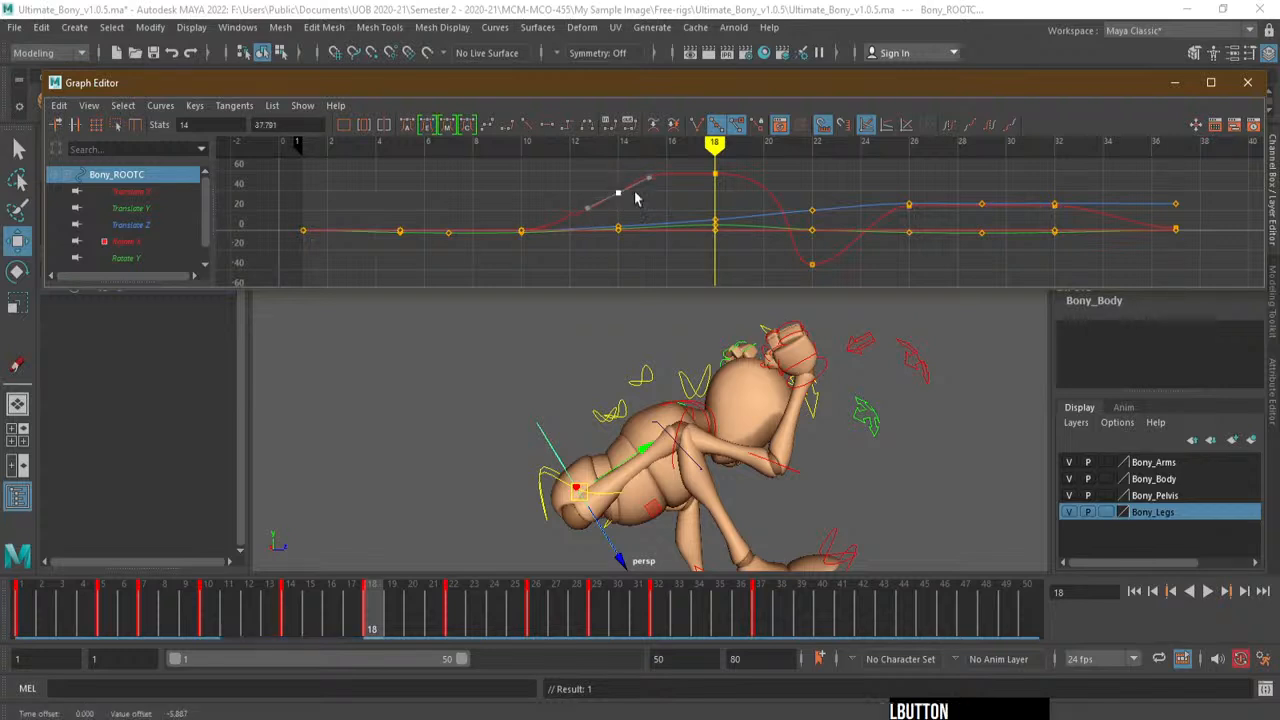
{"action": "left_click", "coordinate": [714, 174]}
{"action": "left_click", "coordinate": [428, 125]}
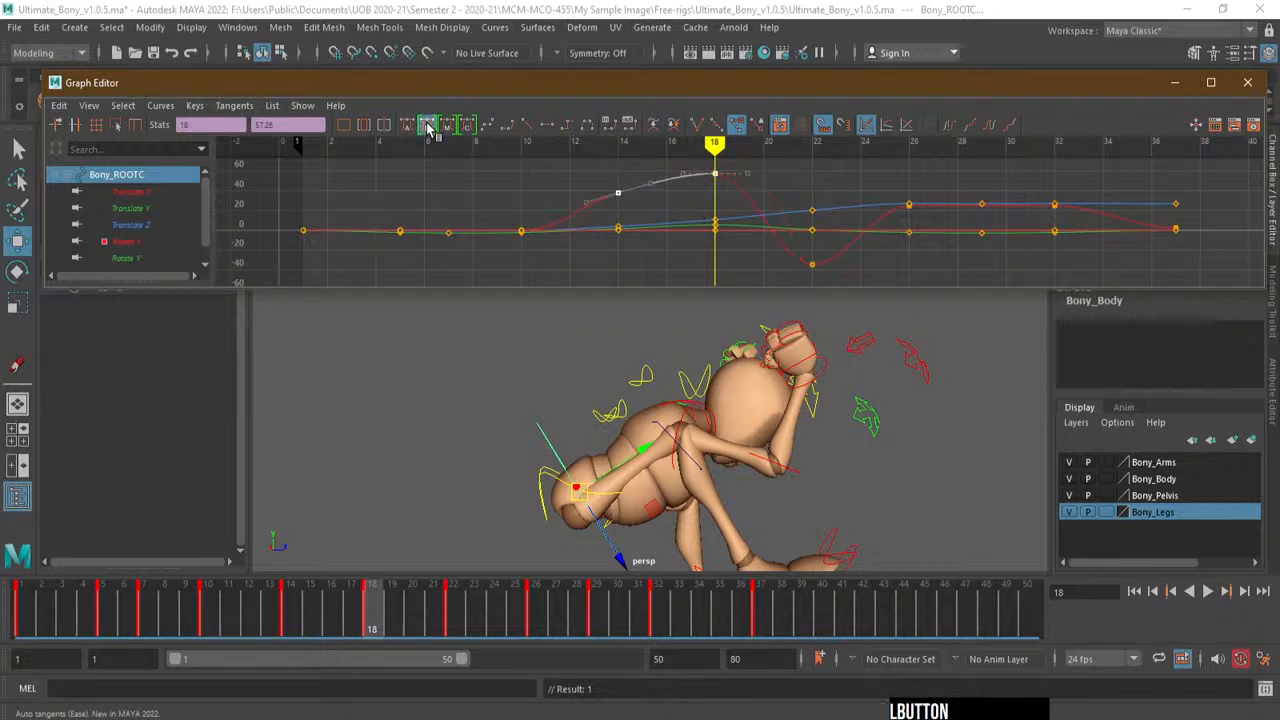
{"action": "left_click", "coordinate": [716, 174]}
{"action": "left_click_drag", "start_coordinate": [716, 174], "coordinate": [717, 172], "text": "shift"}
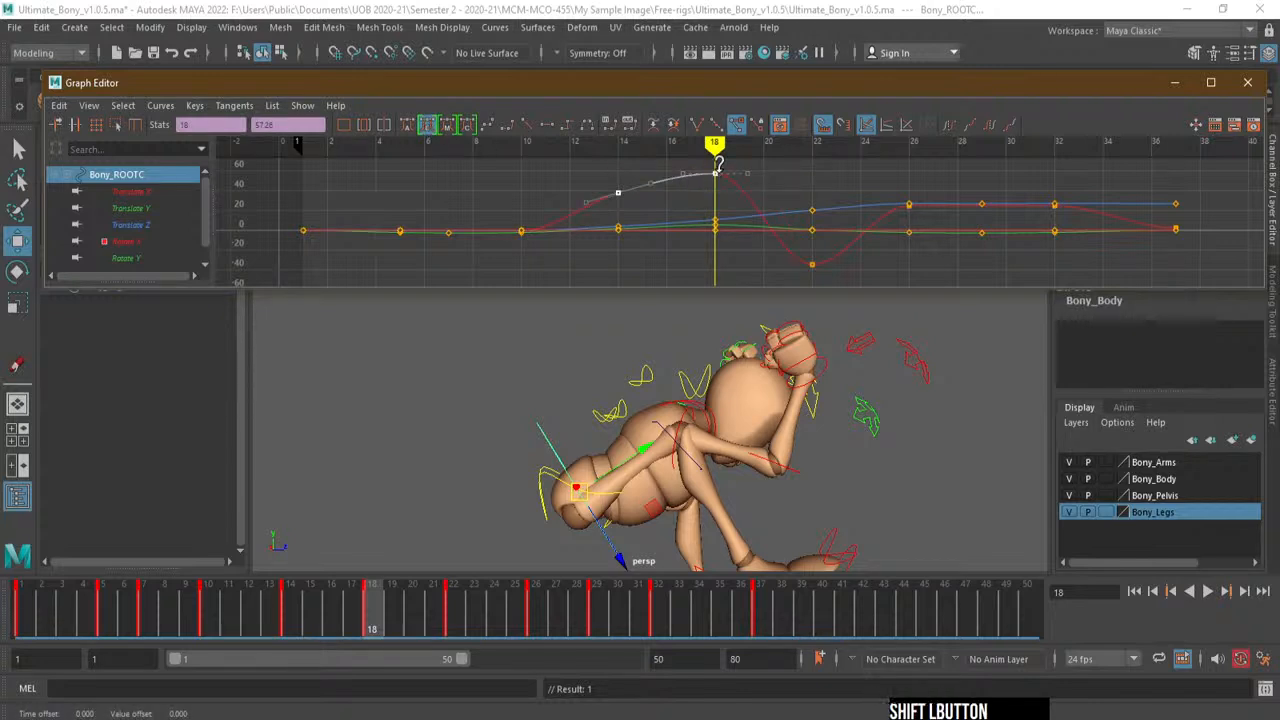
{"action": "left_click", "coordinate": [714, 175]}
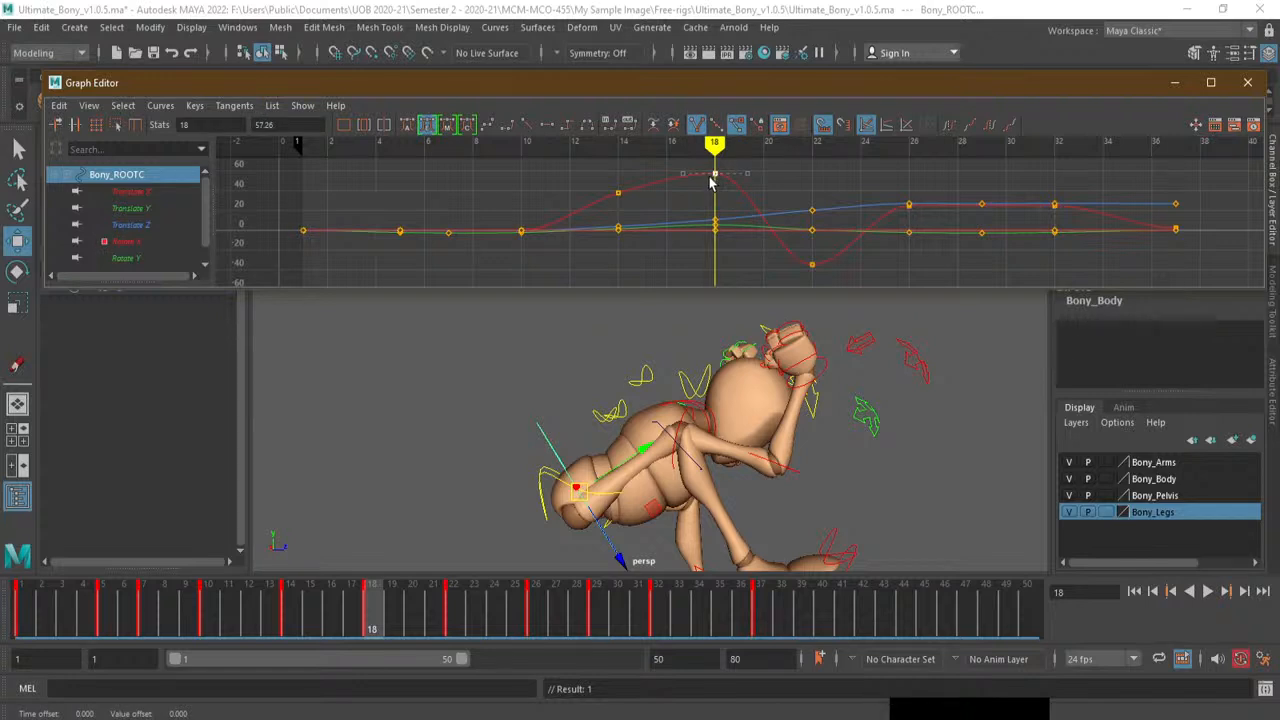
Lower the root's Rotate X key at frame 18 to about 39.5, stretch its incoming handle and check the motion up to frame 20
{"action": "left_click_drag", "start_coordinate": [716, 178], "coordinate": [712, 192], "text": "shift"}
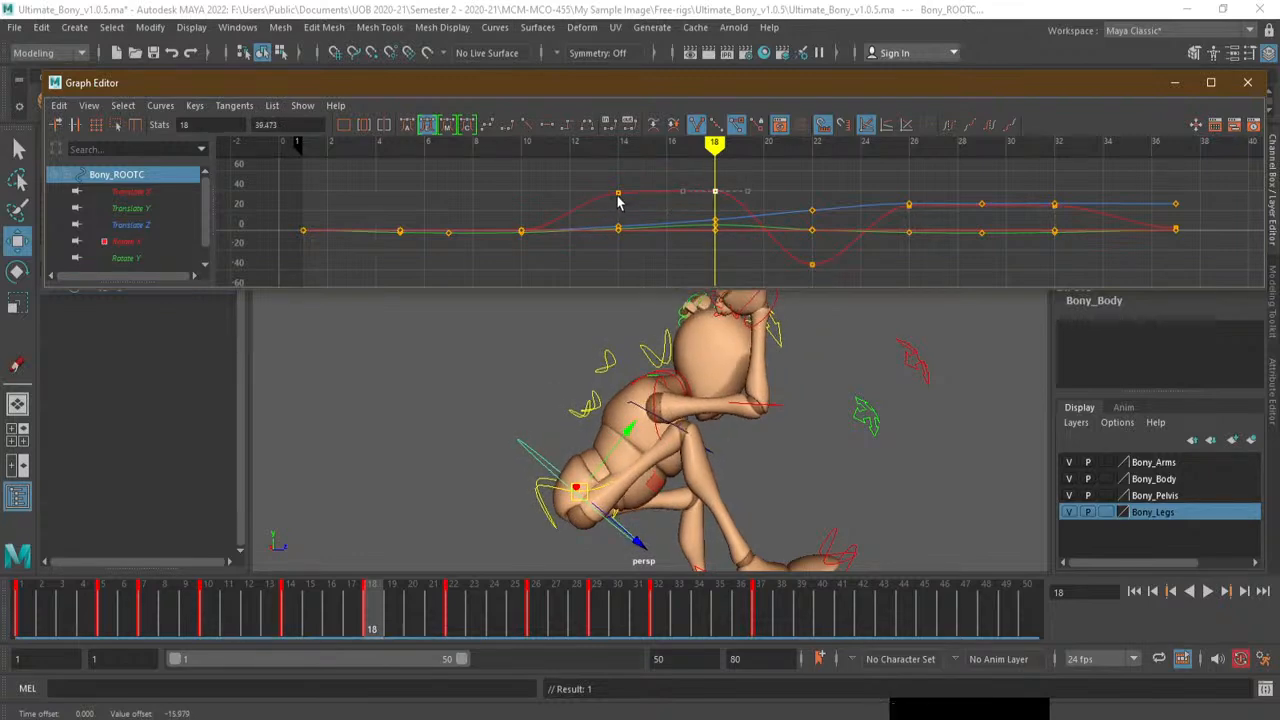
{"action": "left_click_drag", "start_coordinate": [683, 191], "coordinate": [648, 189]}
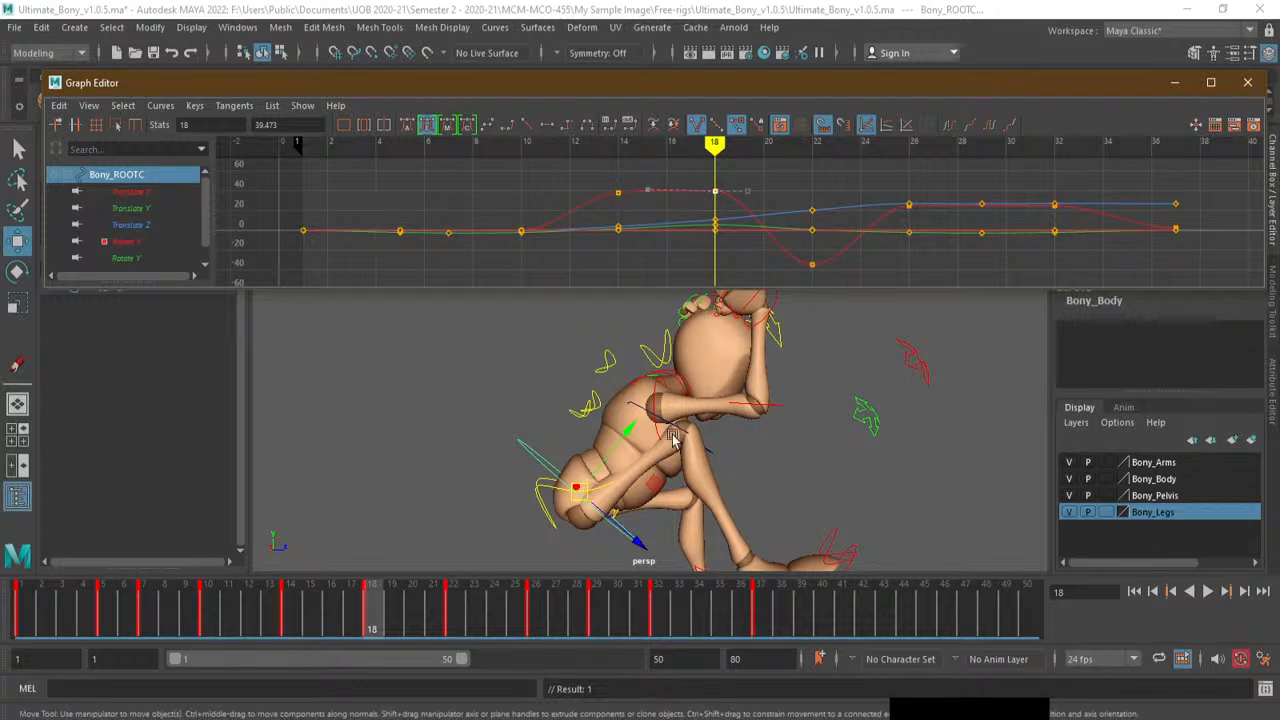
{"action": "left_click_drag", "start_coordinate": [370, 627], "coordinate": [408, 630]}
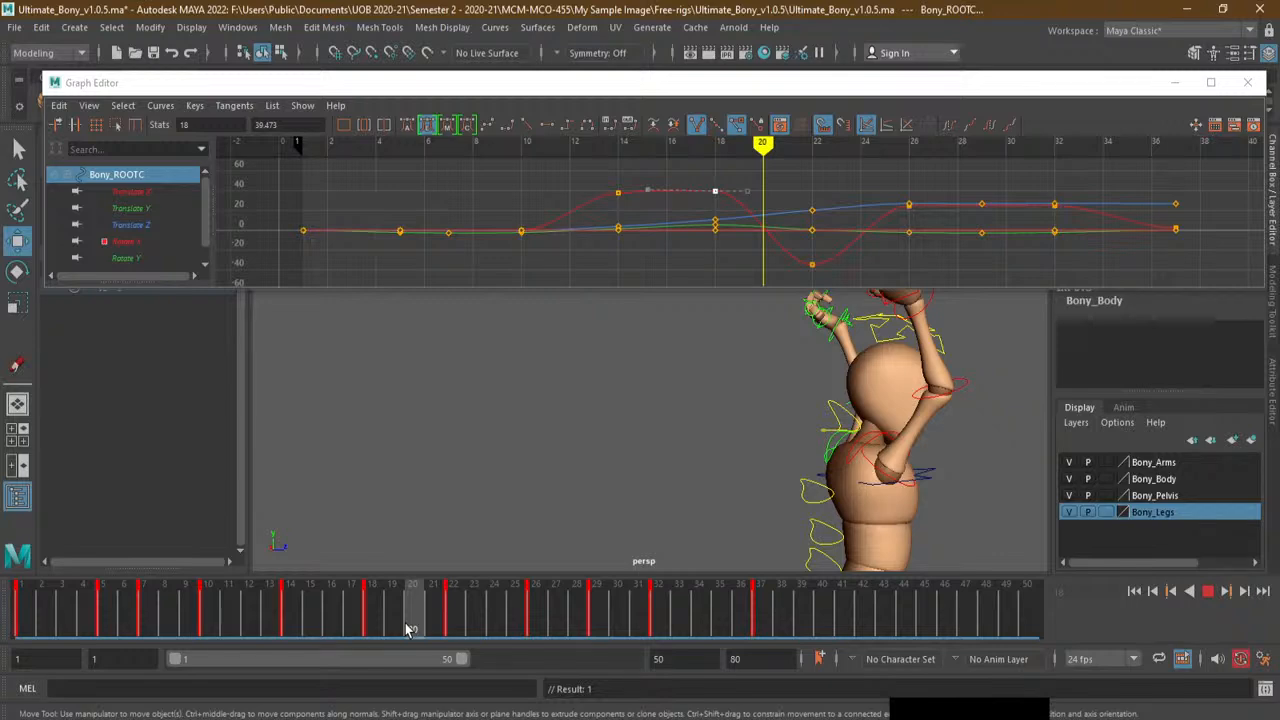
{"action": "left_click_drag", "start_coordinate": [408, 626], "coordinate": [373, 612]}
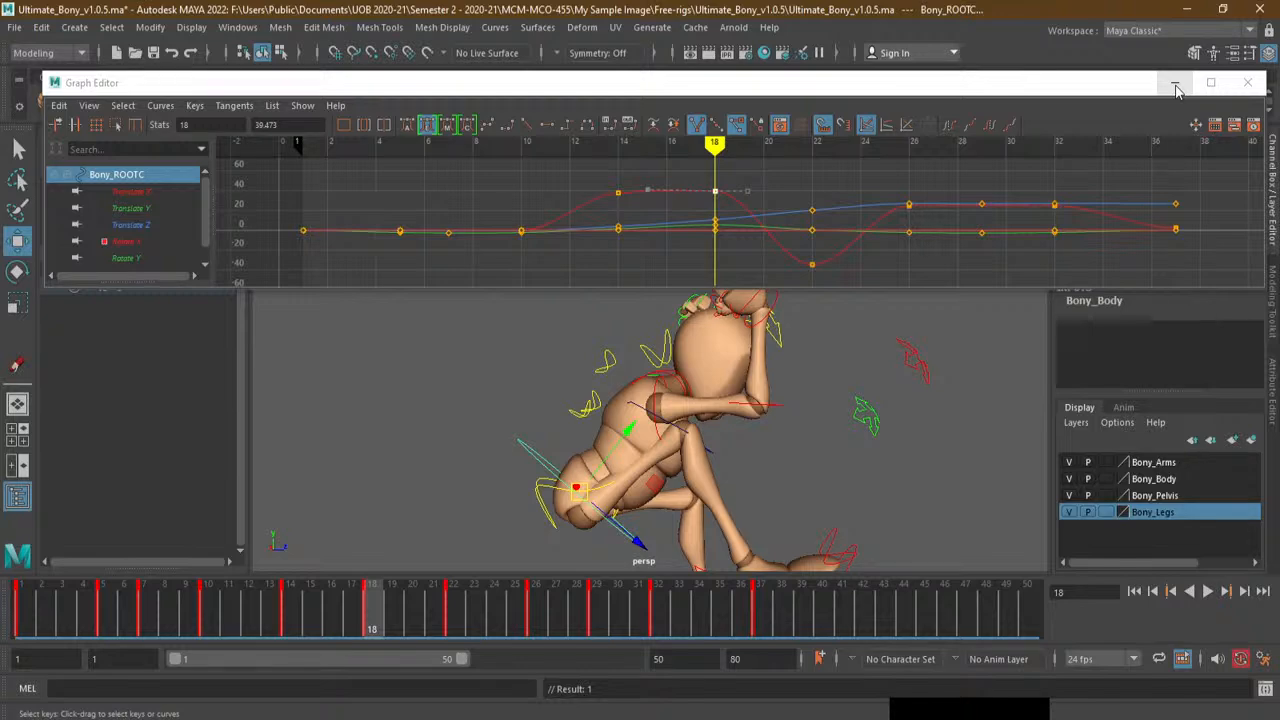
{"action": "left_click", "coordinate": [1176, 88]}
Examine the character's arms and body from several angles while stepping through frames 11 to 13
{"action": "right_click_drag", "start_coordinate": [809, 463], "coordinate": [549, 437], "text": "alt"}
{"action": "left_click_drag", "start_coordinate": [549, 437], "coordinate": [670, 380], "text": "alt"}
{"action": "right_click_drag", "start_coordinate": [670, 380], "coordinate": [832, 340], "text": "alt"}
{"action": "left_click_drag", "start_coordinate": [832, 340], "coordinate": [722, 408], "text": "alt"}
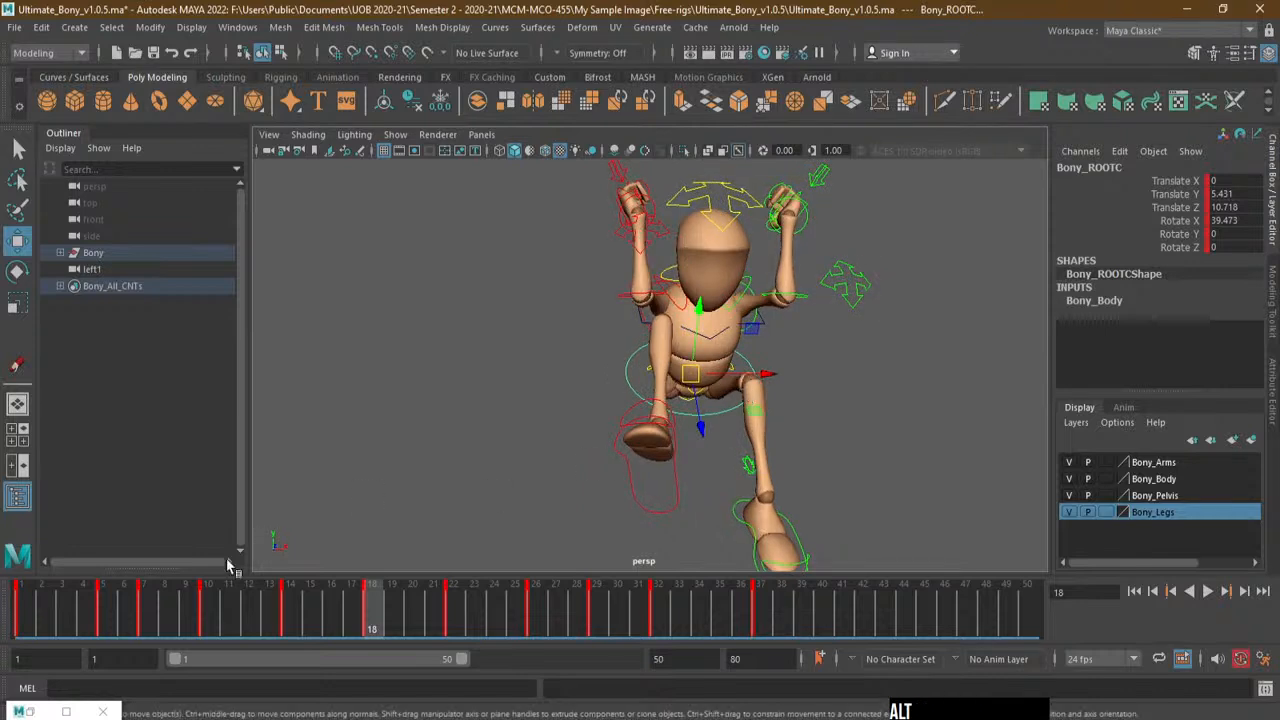
{"action": "left_click_drag", "start_coordinate": [33, 616], "coordinate": [226, 605]}
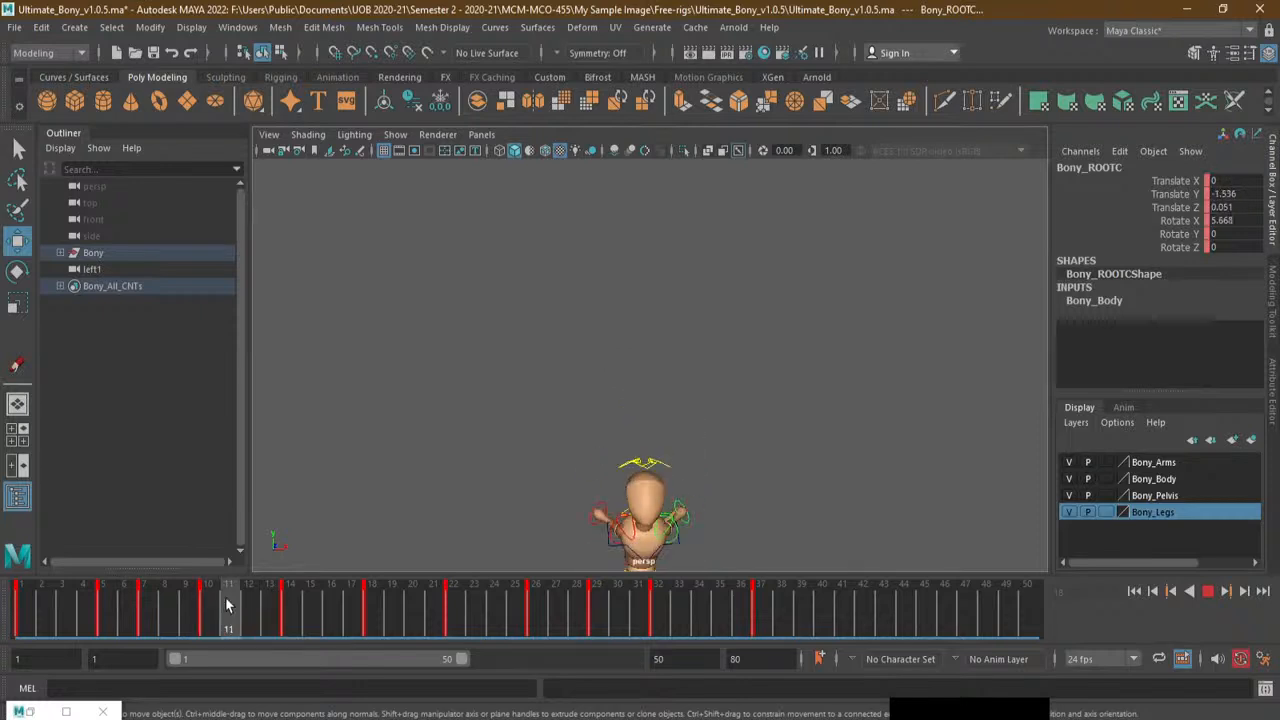
{"action": "left_click_drag", "start_coordinate": [440, 422], "coordinate": [512, 495], "text": "alt"}
{"action": "right_click_drag", "start_coordinate": [454, 323], "coordinate": [526, 283], "text": "alt"}
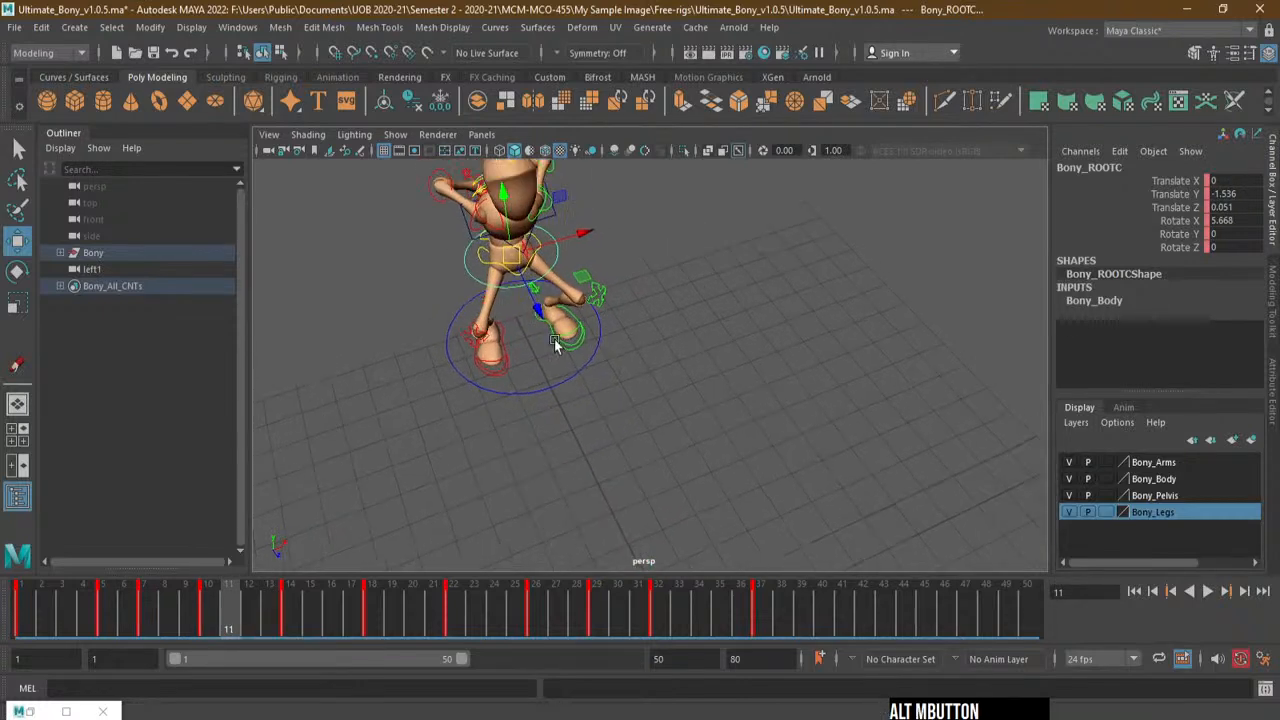
{"action": "middle_click_drag", "start_coordinate": [526, 283], "coordinate": [642, 412], "text": "alt"}
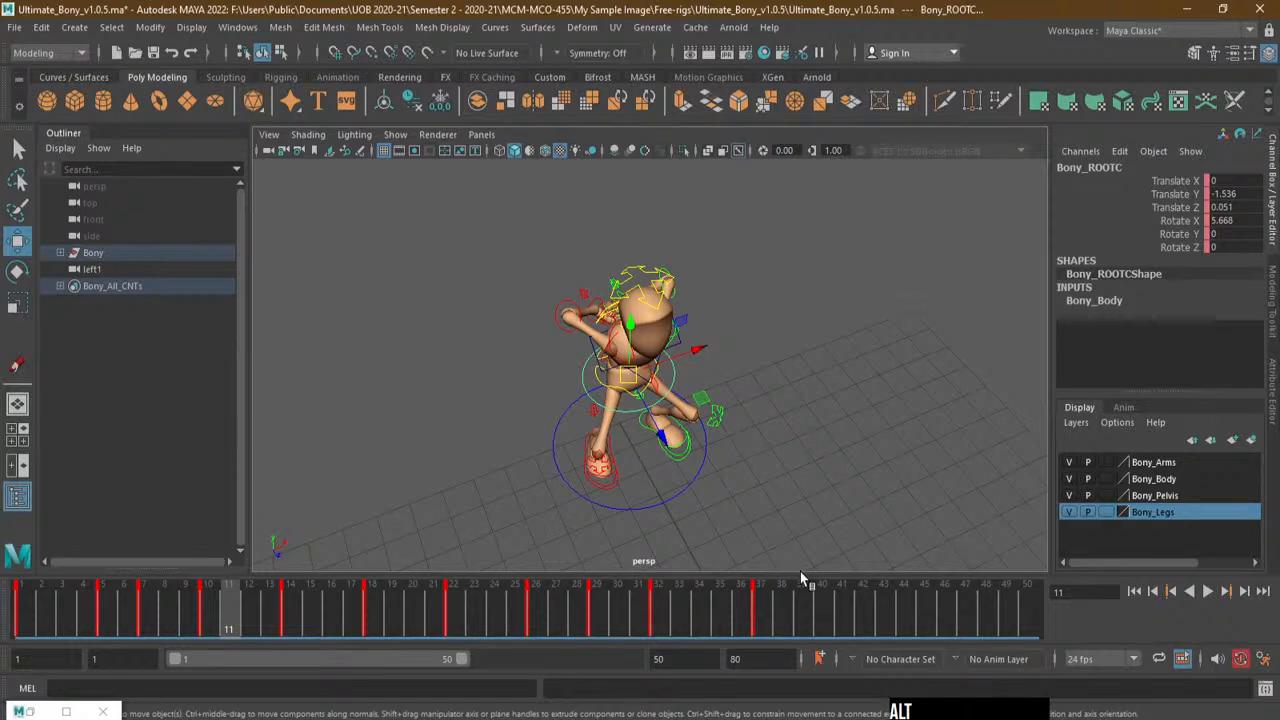
{"action": "right_click_drag", "start_coordinate": [800, 571], "coordinate": [871, 311], "text": "alt"}
{"action": "left_click_drag", "start_coordinate": [871, 311], "coordinate": [920, 330], "text": "alt"}
{"action": "left_click_drag", "start_coordinate": [236, 628], "coordinate": [255, 622]}
{"action": "left_click_drag", "start_coordinate": [549, 437], "coordinate": [629, 434], "text": "alt"}
{"action": "middle_click_drag", "start_coordinate": [629, 434], "coordinate": [578, 457], "text": "alt"}
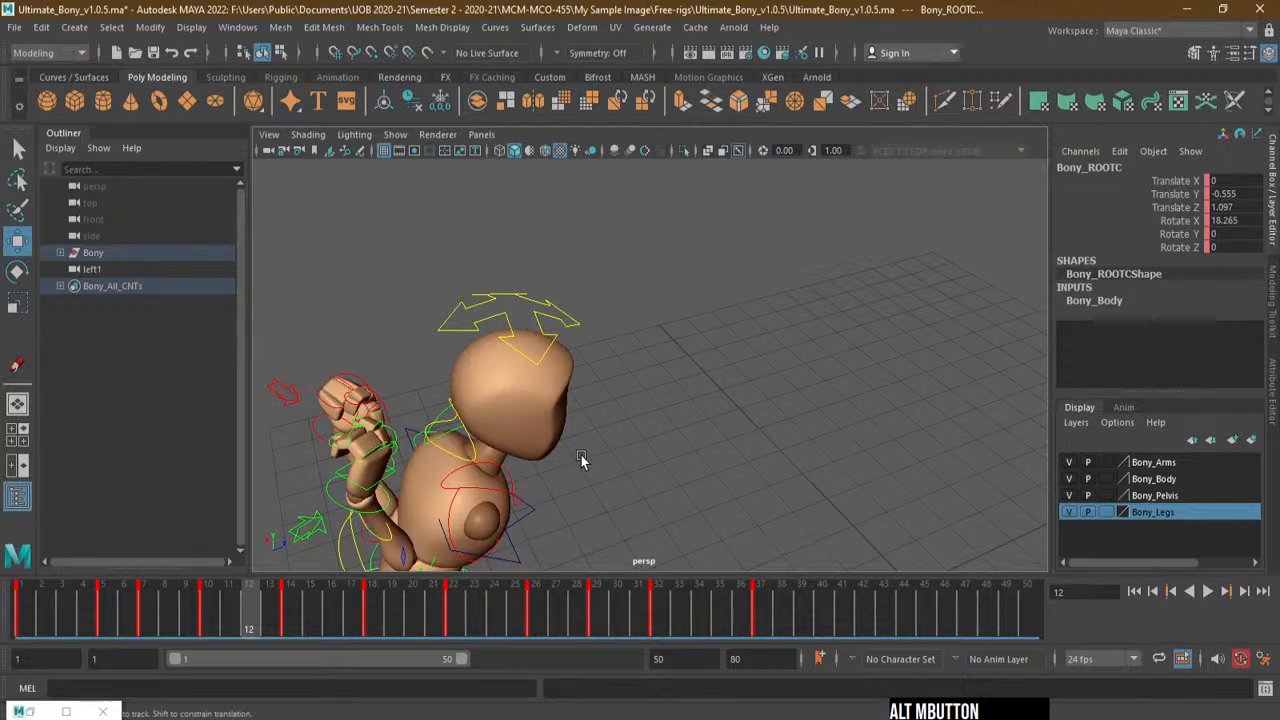
{"action": "left_click_drag", "start_coordinate": [581, 455], "coordinate": [640, 420], "text": "alt"}
{"action": "middle_click_drag", "start_coordinate": [600, 420], "coordinate": [391, 385], "text": "alt"}
{"action": "left_click_drag", "start_coordinate": [391, 385], "coordinate": [691, 449], "text": "alt"}
{"action": "middle_click_drag", "start_coordinate": [691, 449], "coordinate": [413, 158], "text": "alt"}
{"action": "left_click_drag", "start_coordinate": [257, 628], "coordinate": [277, 608]}
{"action": "left_click_drag", "start_coordinate": [593, 516], "coordinate": [851, 403], "text": "alt"}
Select the right shoulder FK control at frame 13 and bring up its animation curves
{"action": "left_click", "coordinate": [651, 349]}
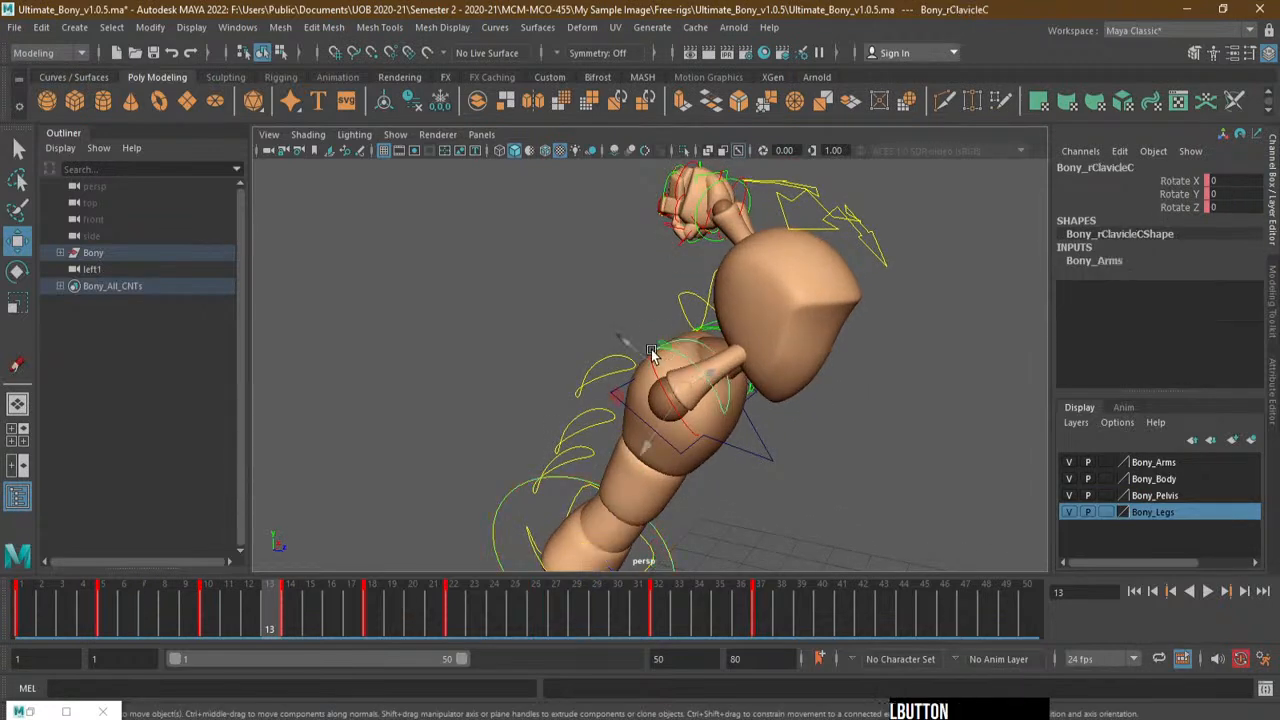
{"action": "left_click_drag", "start_coordinate": [889, 452], "coordinate": [760, 465], "text": "alt"}
{"action": "left_click", "coordinate": [716, 438]}
{"action": "left_click", "coordinate": [30, 713]}
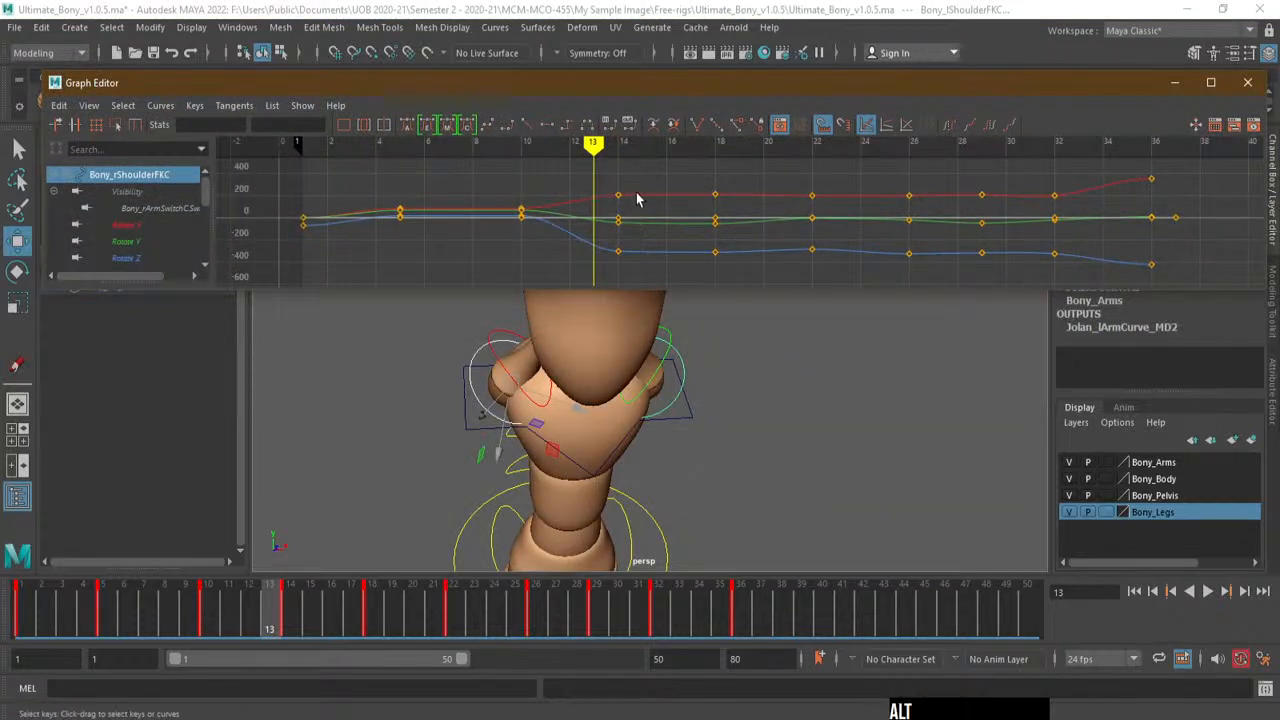
Try moving the right shoulder's Rotate X and Rotate Y keys at frame 14, and undo the changes
{"action": "left_click", "coordinate": [162, 227]}
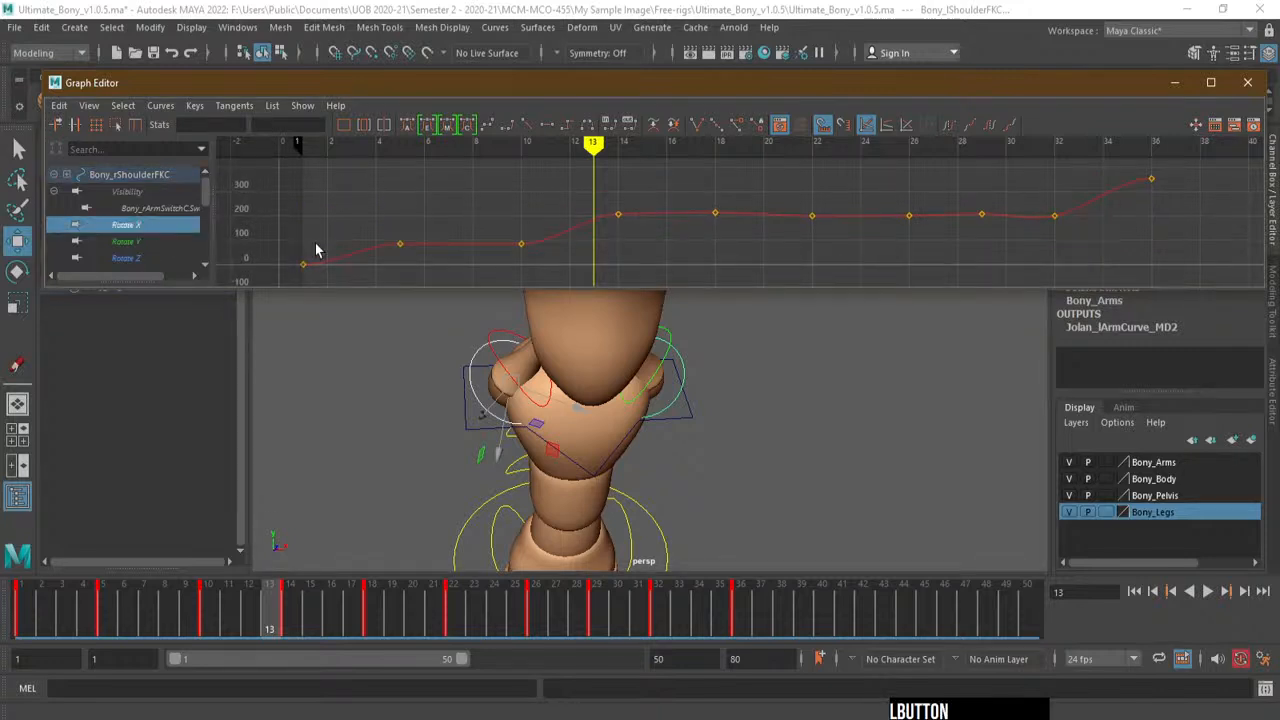
{"action": "left_click", "coordinate": [618, 214]}
{"action": "left_click_drag", "start_coordinate": [618, 215], "coordinate": [619, 249], "text": "shift"}
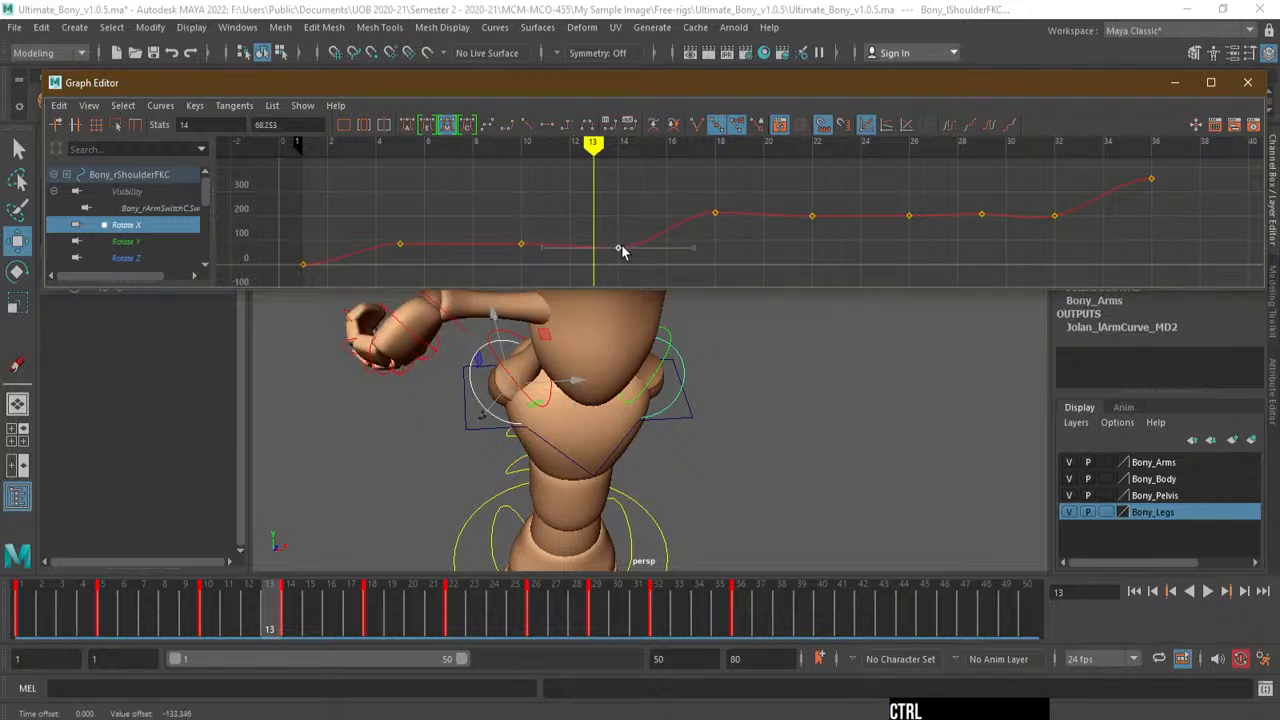
{"action": "left_click", "coordinate": [145, 242]}
{"action": "left_click_drag", "start_coordinate": [617, 253], "coordinate": [615, 243]}
{"action": "key", "text": "ctrl+z"}
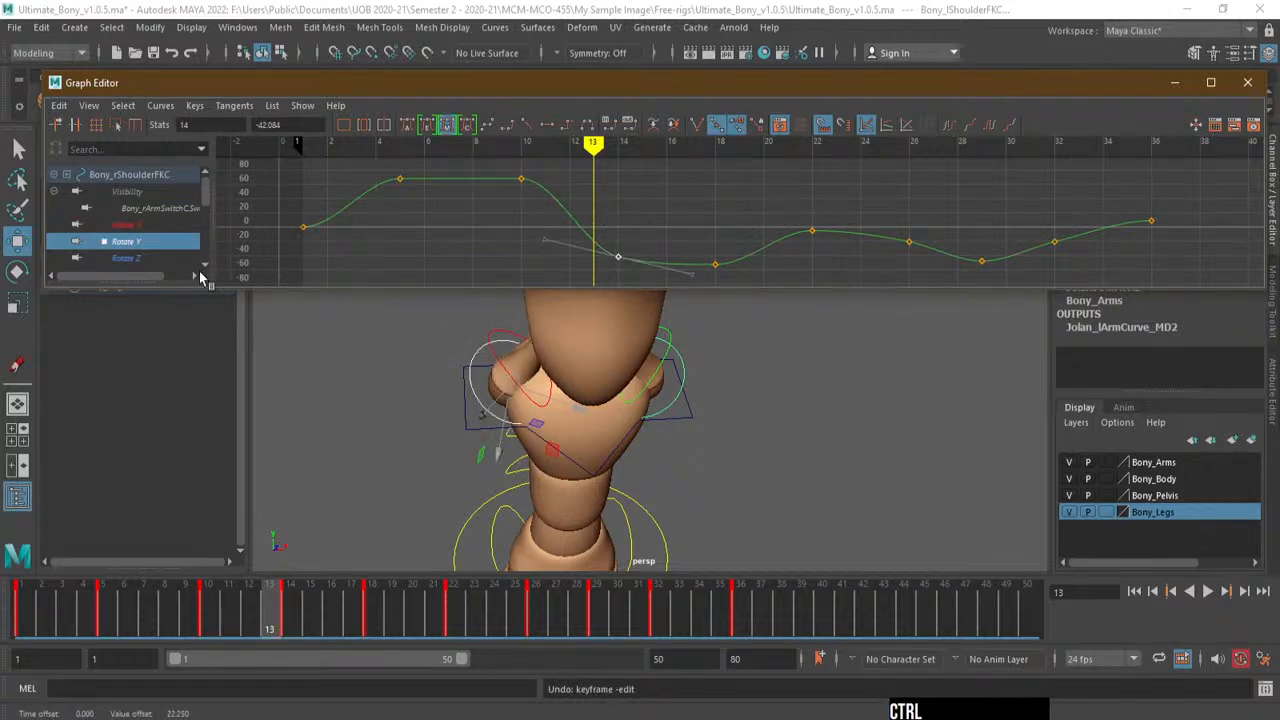
Lower the Rotate Z keys at frame 14 on both shoulders, the left one to about -345, and check the arms at frame 12
{"action": "left_click", "coordinate": [150, 259]}
{"action": "left_click_drag", "start_coordinate": [617, 231], "coordinate": [625, 257]}
{"action": "left_click", "coordinate": [678, 404]}
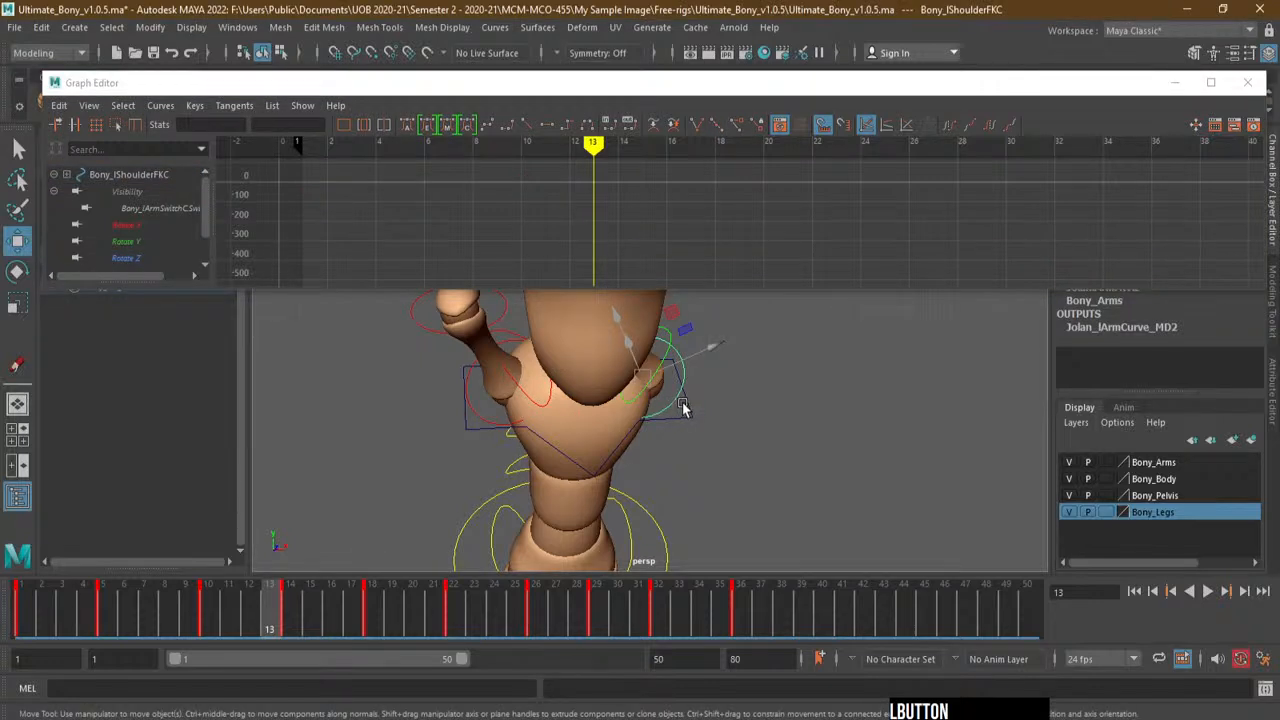
{"action": "left_click", "coordinate": [160, 259]}
{"action": "left_click_drag", "start_coordinate": [612, 242], "coordinate": [617, 248]}
{"action": "right_click_drag", "start_coordinate": [723, 403], "coordinate": [679, 433], "text": "alt"}
{"action": "middle_click_drag", "start_coordinate": [679, 433], "coordinate": [686, 478], "text": "alt"}
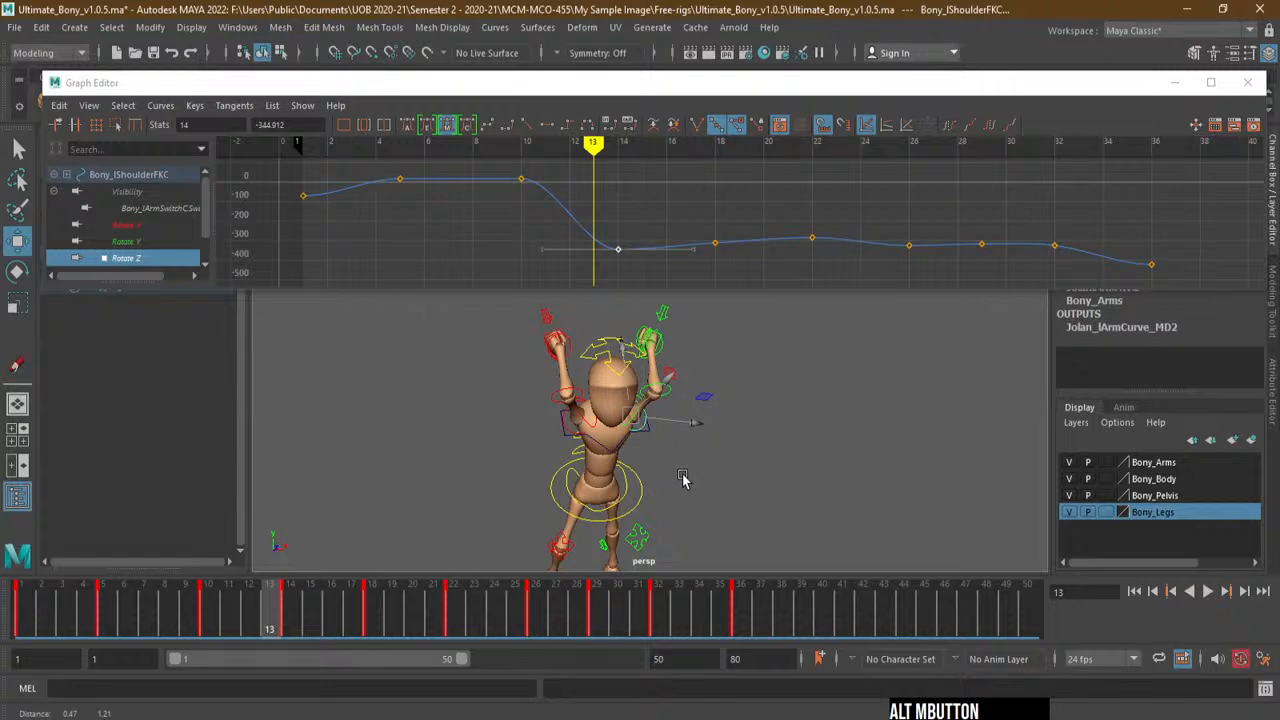
{"action": "key", "text": "alt+v"}
{"action": "left_click_drag", "start_coordinate": [265, 615], "coordinate": [248, 609]}
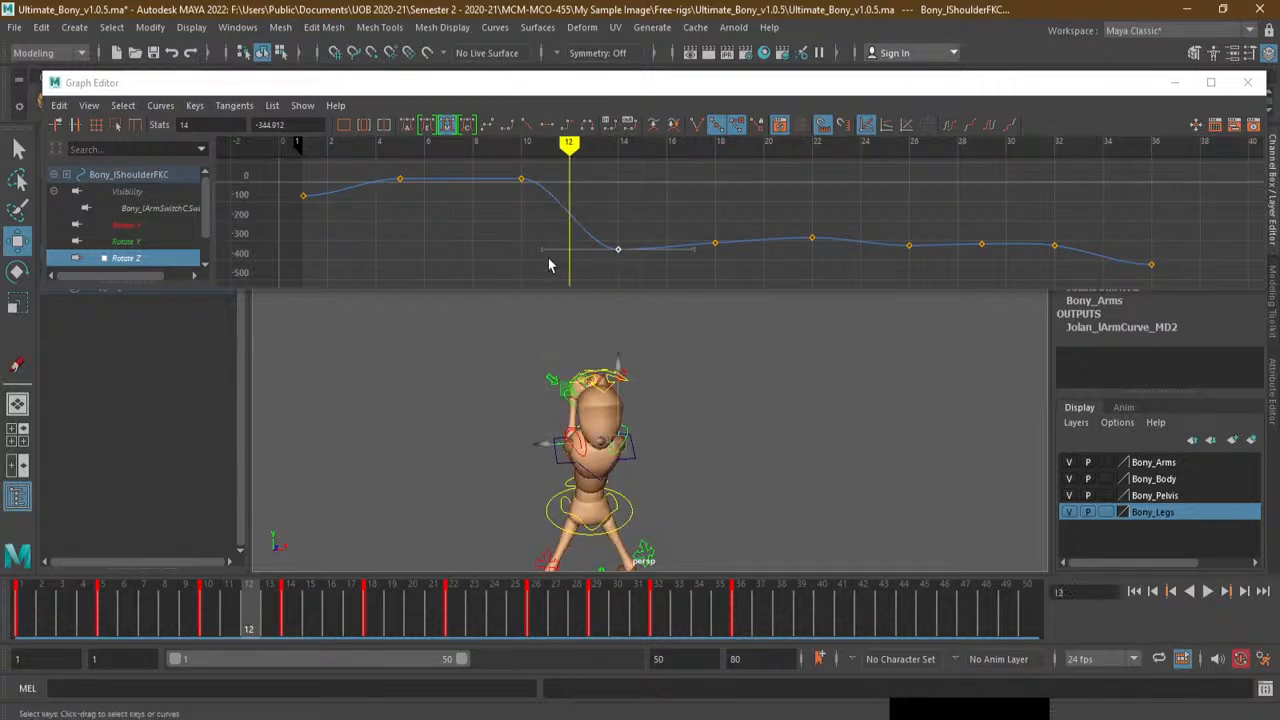
Try adjusting the left shoulder's Rotate Z keys at frames 10 and 14, undoing each change
{"action": "left_click_drag", "start_coordinate": [501, 173], "coordinate": [586, 263]}
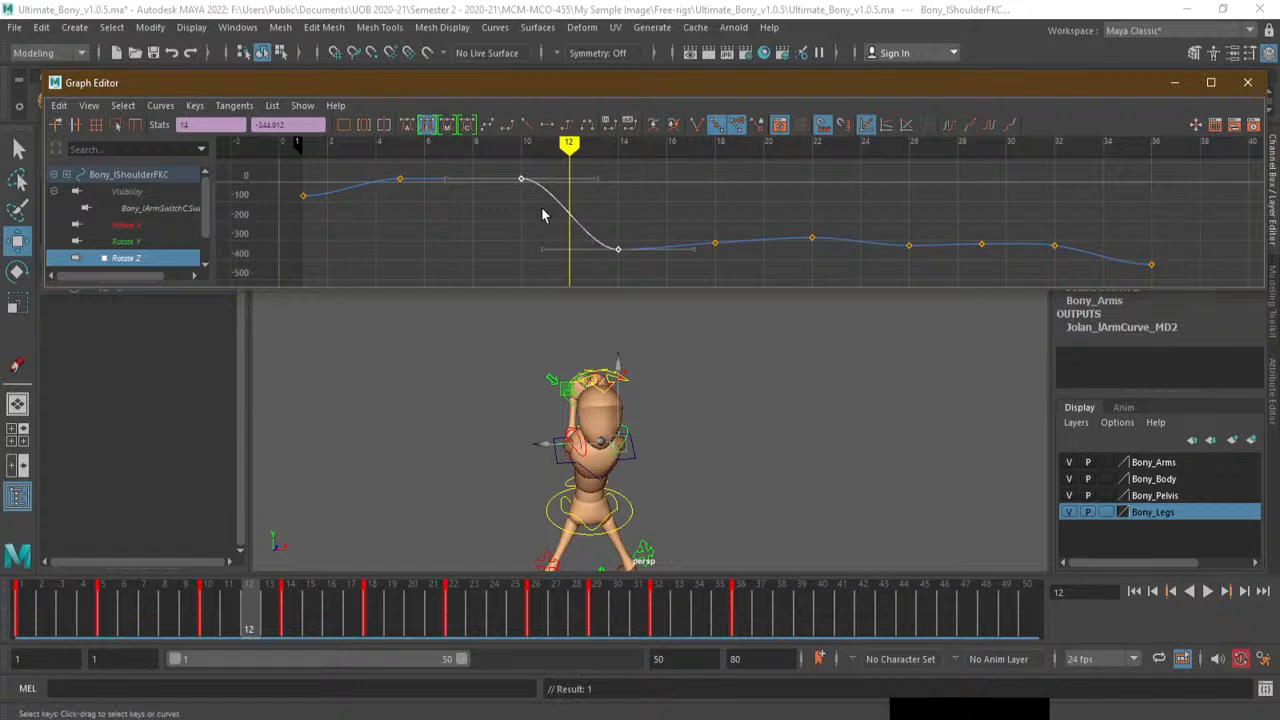
{"action": "scroll", "coordinate": [542, 212], "scroll_direction": "up", "scroll_amount": 4}
{"action": "middle_click_drag", "start_coordinate": [535, 226], "coordinate": [541, 231], "text": "alt"}
{"action": "left_click", "coordinate": [707, 271]}
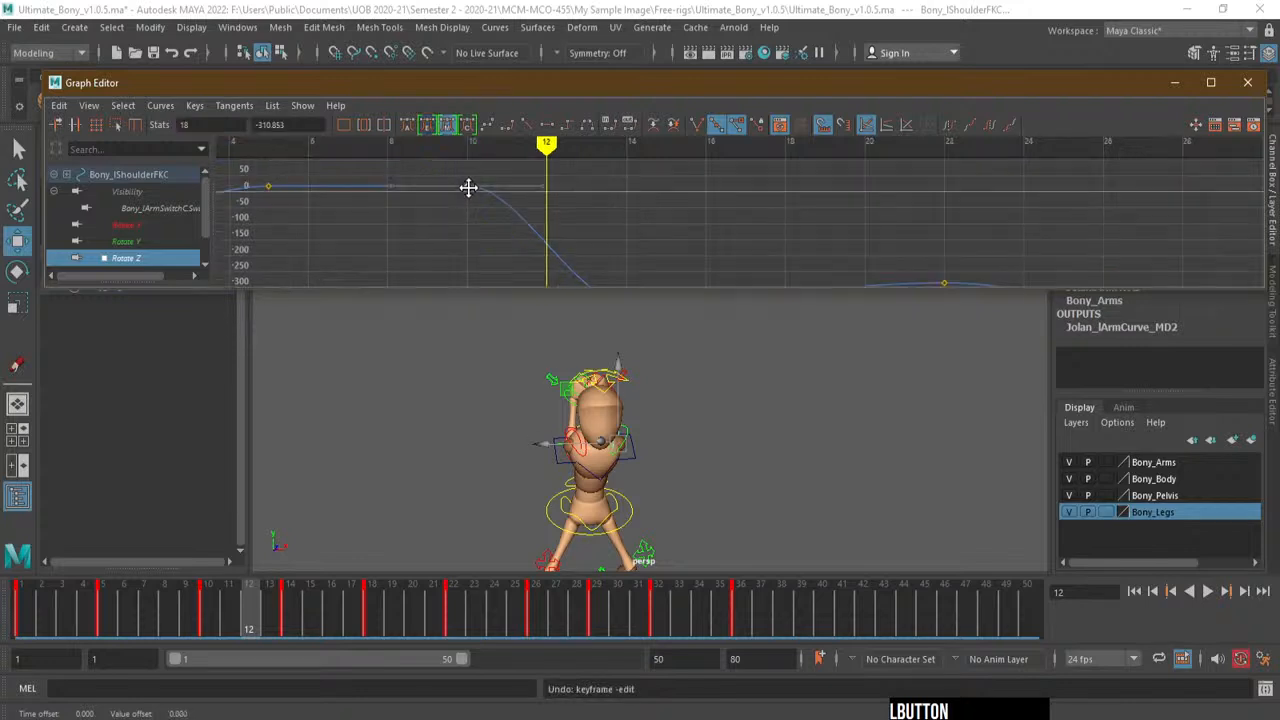
{"action": "left_click_drag", "start_coordinate": [468, 188], "coordinate": [471, 172]}
{"action": "key", "text": "ctrl+z"}
{"action": "middle_click_drag", "start_coordinate": [604, 222], "coordinate": [653, 155], "text": "alt"}
{"action": "left_click_drag", "start_coordinate": [631, 240], "coordinate": [638, 316]}
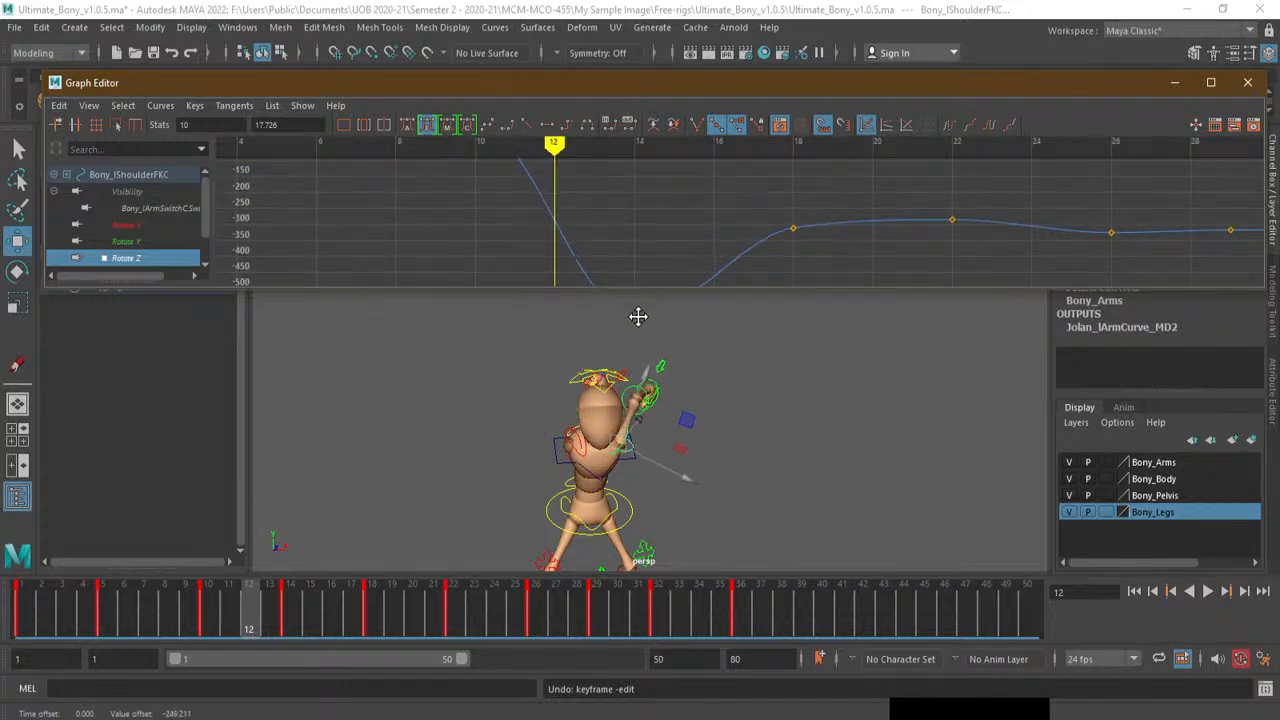
{"action": "key", "text": "ctrl+z"}
{"action": "mouse_move", "coordinate": [640, 240]}
{"action": "left_mouse_down"}
{"action": "mouse_move", "coordinate": [658, 315]}
{"action": "mouse_move", "coordinate": [635, 251]}
{"action": "left_mouse_up"}
{"action": "scroll", "coordinate": [626, 232], "scroll_direction": "down", "scroll_amount": 5}
{"action": "right_click_drag", "start_coordinate": [626, 231], "coordinate": [655, 217], "text": "alt"}
{"action": "key", "text": "ctrl+z"}
Raise the left shoulder FK control's Rotate Z key at frame 14 to about -213
{"action": "left_click_drag", "start_coordinate": [689, 423], "coordinate": [657, 430], "text": "alt"}
{"action": "right_click_drag", "start_coordinate": [657, 430], "coordinate": [828, 350], "text": "alt"}
{"action": "left_click", "coordinate": [727, 501]}
{"action": "left_click", "coordinate": [695, 502]}
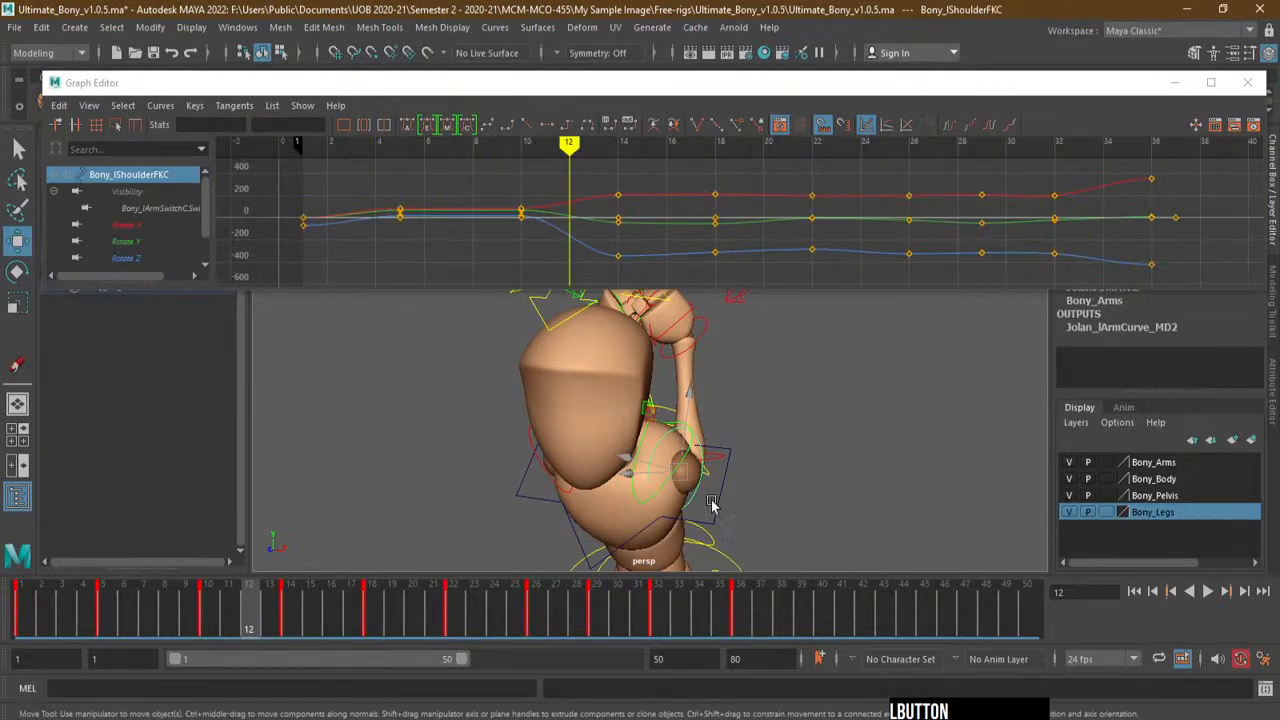
{"action": "left_click", "coordinate": [617, 256]}
{"action": "left_click", "coordinate": [150, 258]}
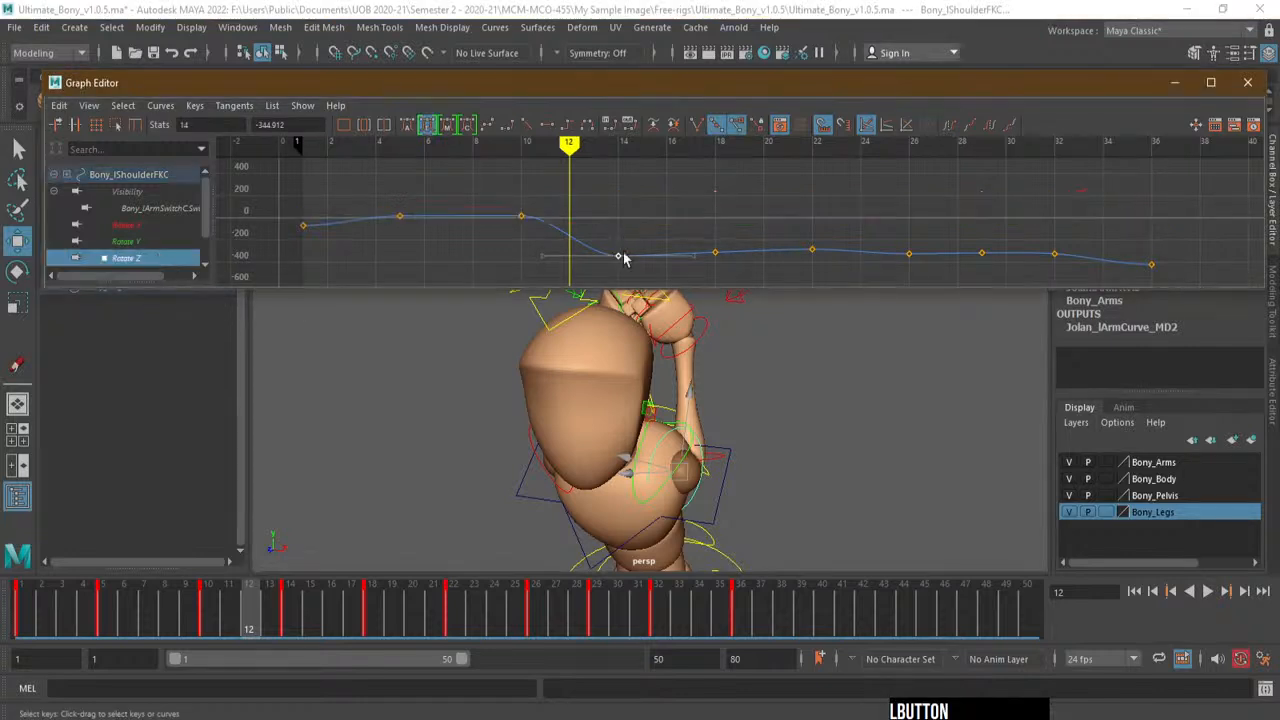
{"action": "left_click_drag", "start_coordinate": [617, 257], "coordinate": [620, 245]}
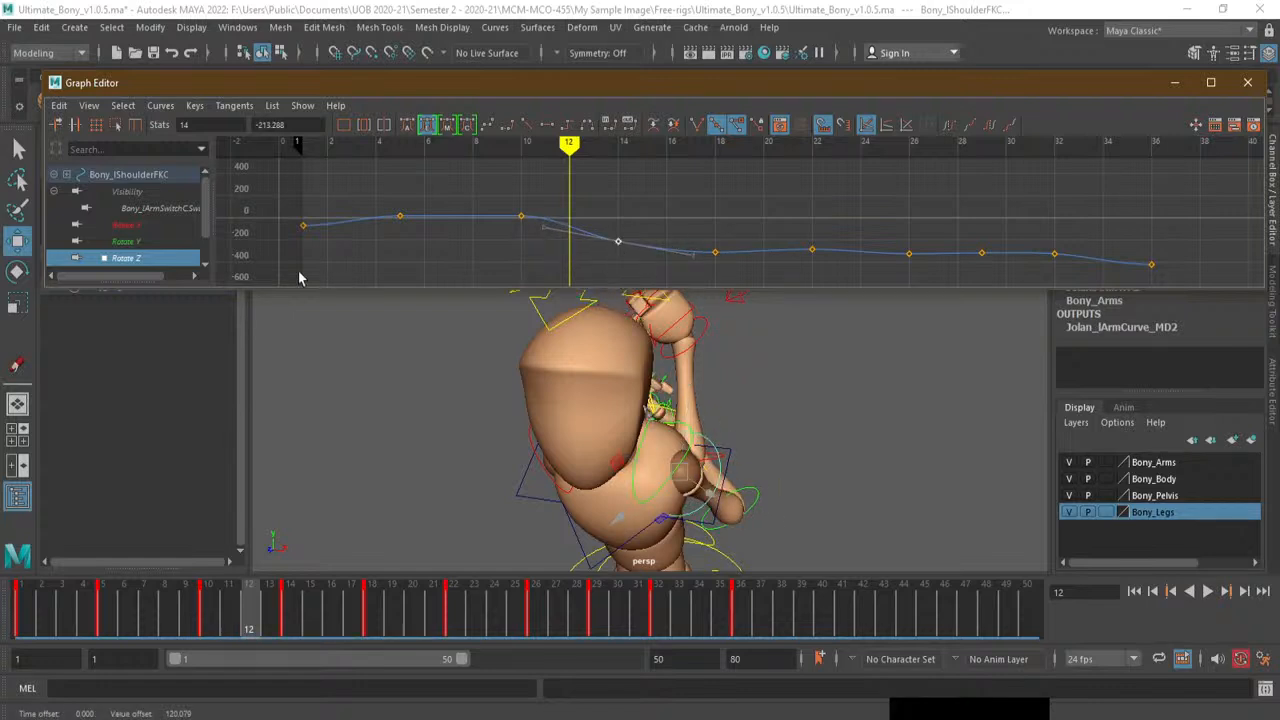
Raise the right shoulder FK control's Rotate Z key at frame 14 to about -199 and check the arms around frame 12
{"action": "left_click_drag", "start_coordinate": [486, 496], "coordinate": [528, 455], "text": "alt"}
{"action": "left_click", "coordinate": [498, 413]}
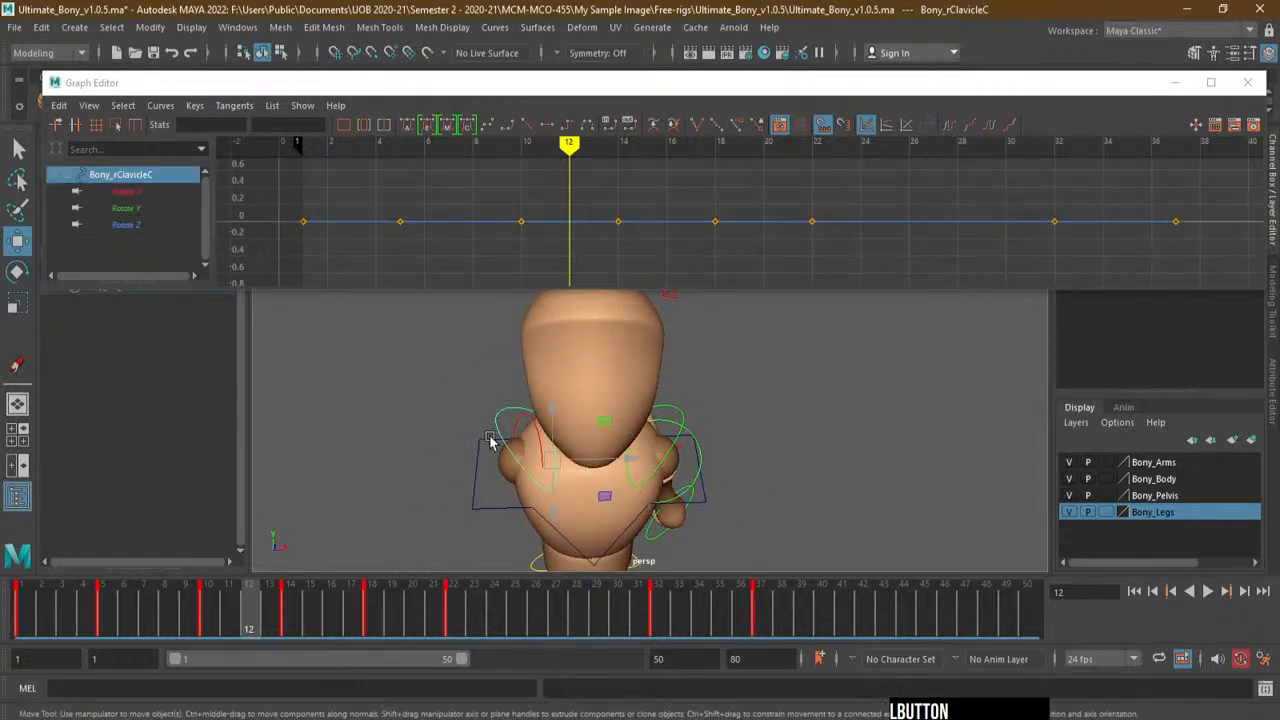
{"action": "left_click", "coordinate": [433, 452]}
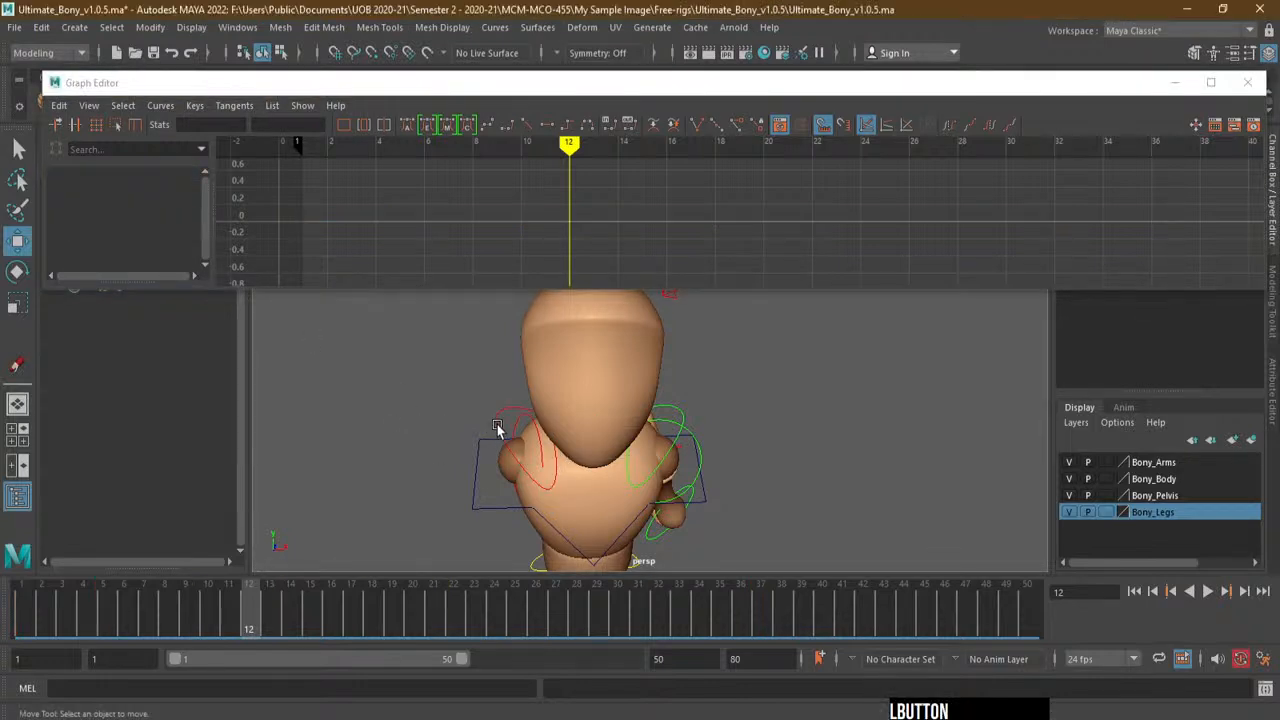
{"action": "left_click", "coordinate": [498, 428]}
{"action": "left_click_drag", "start_coordinate": [466, 437], "coordinate": [366, 357], "text": "alt"}
{"action": "left_click", "coordinate": [366, 355]}
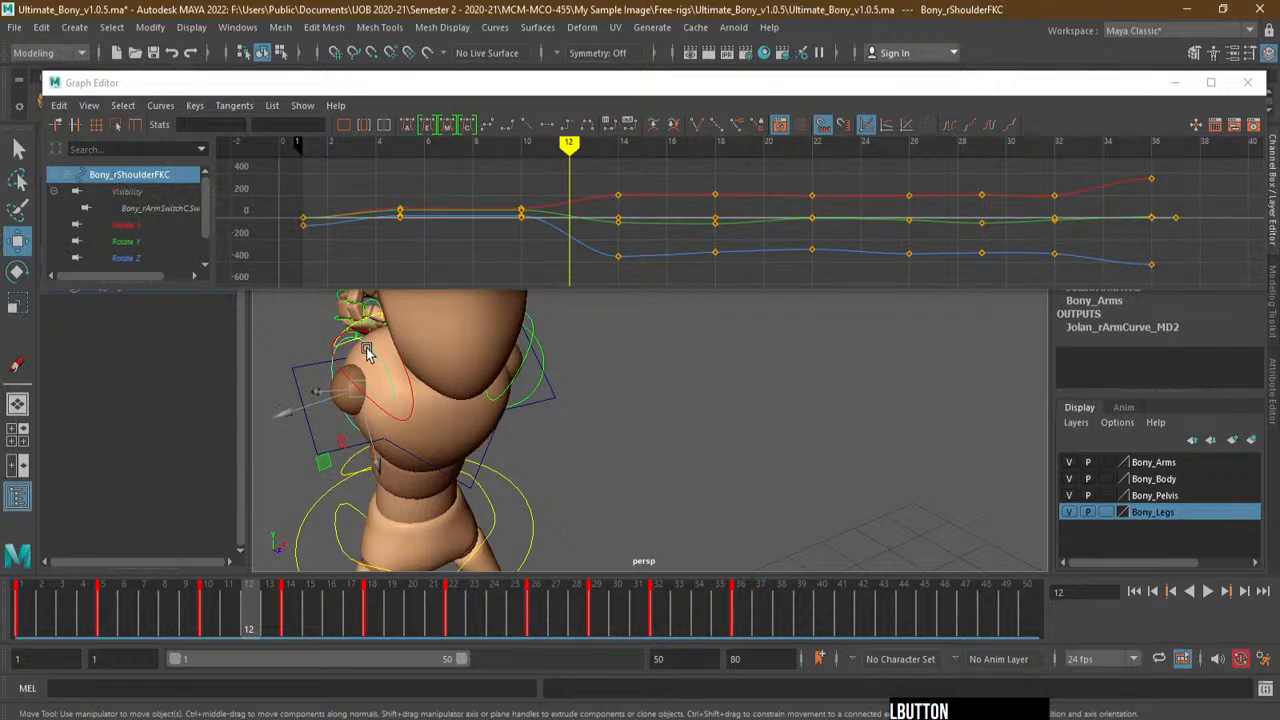
{"action": "left_click", "coordinate": [126, 258]}
{"action": "left_click_drag", "start_coordinate": [619, 252], "coordinate": [618, 235]}
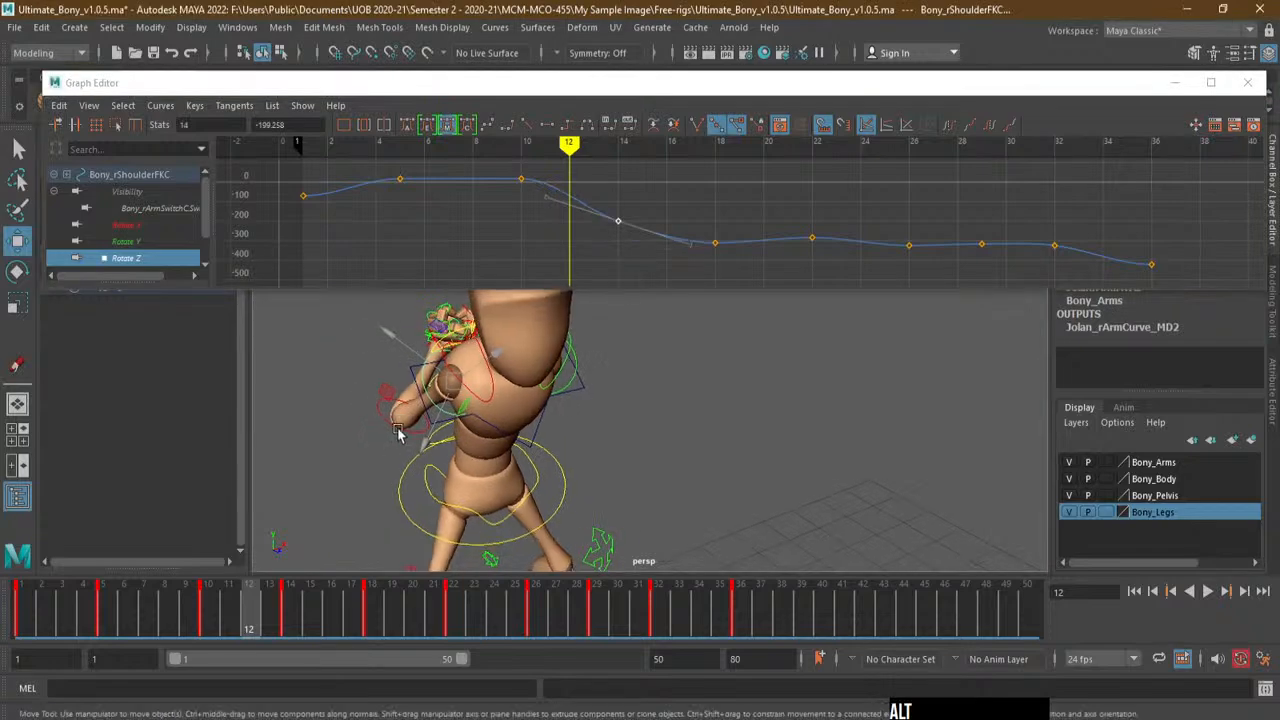
{"action": "left_click_drag", "start_coordinate": [450, 432], "coordinate": [484, 432], "text": "alt"}
{"action": "left_click_drag", "start_coordinate": [483, 432], "coordinate": [677, 286], "text": "alt"}
{"action": "mouse_move", "coordinate": [262, 614]}
{"action": "left_mouse_down"}
{"action": "mouse_move", "coordinate": [214, 610]}
{"action": "mouse_move", "coordinate": [252, 617]}
{"action": "left_mouse_up"}
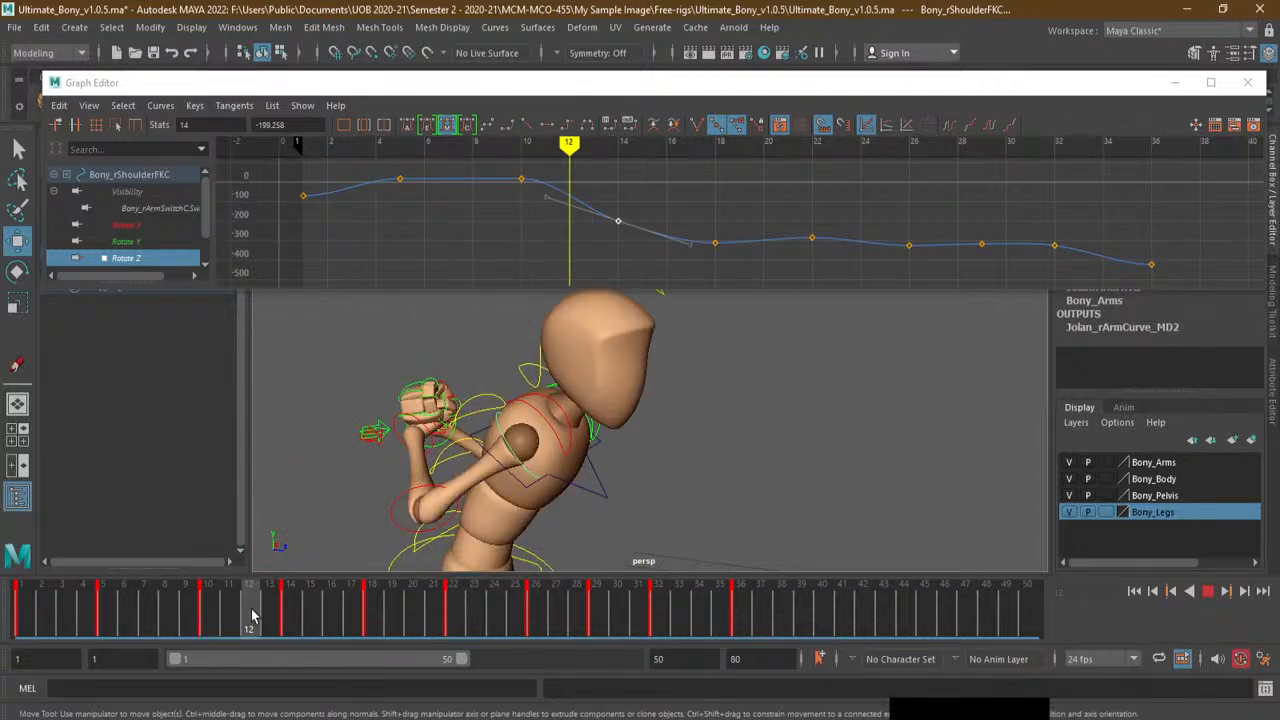
Rotate the left shoulder FK control at frame 12 to a Rotate X of about 190
{"action": "left_click_drag", "start_coordinate": [560, 390], "coordinate": [580, 430], "text": "alt"}
{"action": "left_click", "coordinate": [1175, 85]}
{"action": "mouse_move", "coordinate": [549, 364]}
{"action": "left_mouse_down", "text": "alt"}
{"action": "mouse_move", "coordinate": [543, 391]}
{"action": "mouse_move", "coordinate": [560, 380]}
{"action": "left_mouse_up", "text": "alt"}
{"action": "middle_click_drag", "start_coordinate": [560, 380], "coordinate": [610, 374], "text": "alt"}
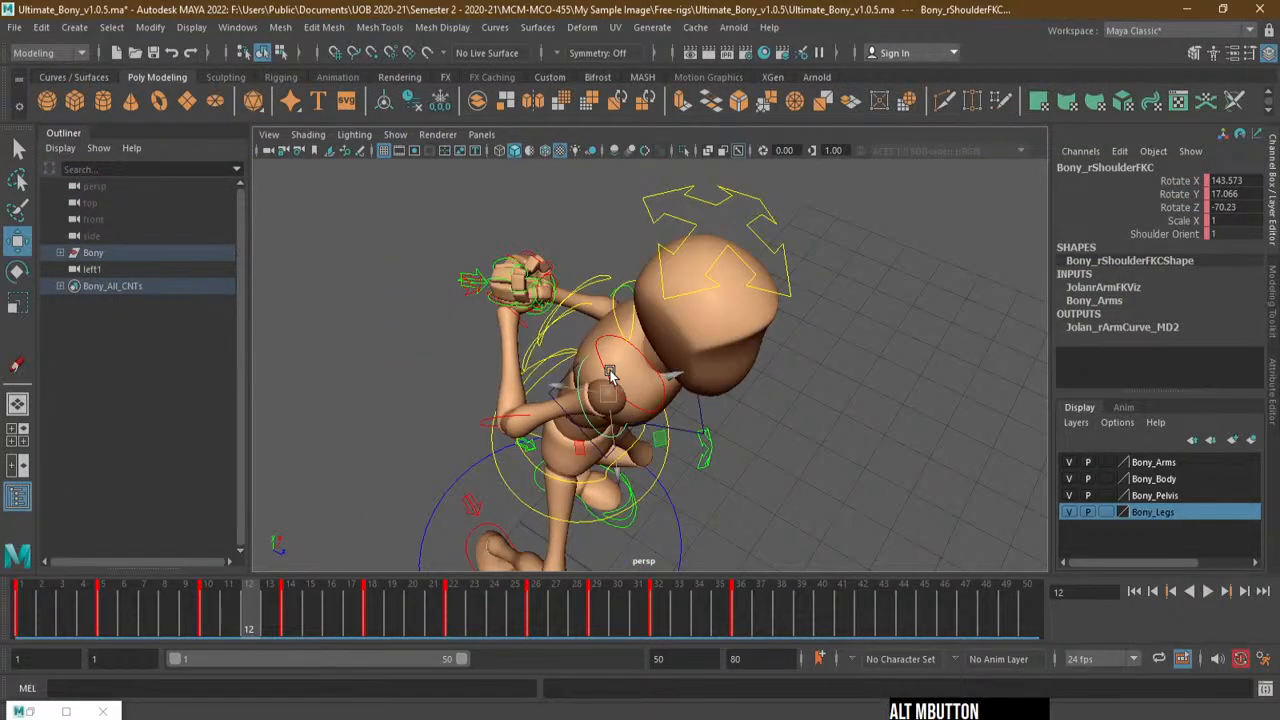
{"action": "right_click_drag", "start_coordinate": [610, 374], "coordinate": [640, 396], "text": "alt"}
{"action": "key", "text": "e"}
{"action": "left_click_drag", "start_coordinate": [653, 406], "coordinate": [850, 420], "text": "alt"}
{"action": "left_click", "coordinate": [818, 418]}
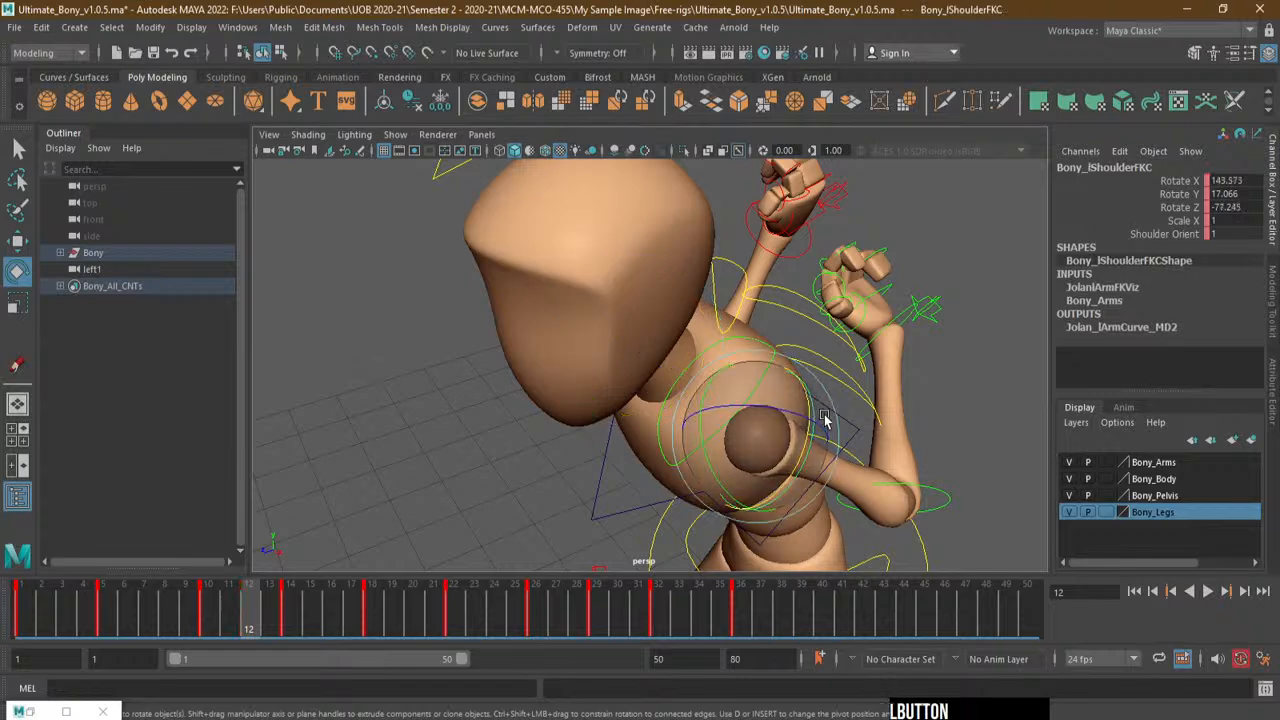
{"action": "left_click_drag", "start_coordinate": [816, 414], "coordinate": [802, 462]}
Rotate the right shoulder FK control at frame 12 to about 426 in X, 85 in Y and -5 in Z
{"action": "left_click_drag", "start_coordinate": [745, 430], "coordinate": [706, 420], "text": "alt"}
{"action": "middle_click_drag", "start_coordinate": [706, 420], "coordinate": [891, 244], "text": "alt"}
{"action": "right_click_drag", "start_coordinate": [891, 244], "coordinate": [391, 371], "text": "alt"}
{"action": "left_click_drag", "start_coordinate": [755, 392], "coordinate": [900, 400], "text": "alt"}
{"action": "right_click_drag", "start_coordinate": [636, 363], "coordinate": [885, 338], "text": "alt"}
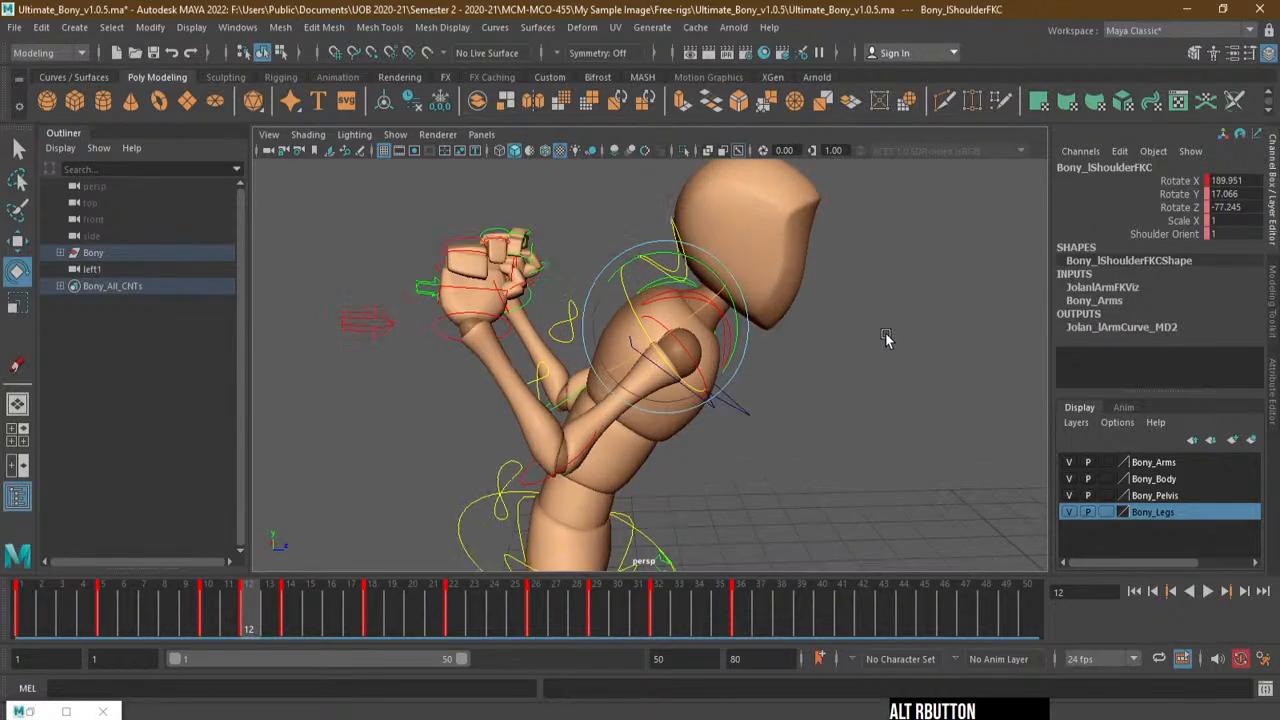
{"action": "left_click_drag", "start_coordinate": [885, 338], "coordinate": [579, 419], "text": "alt"}
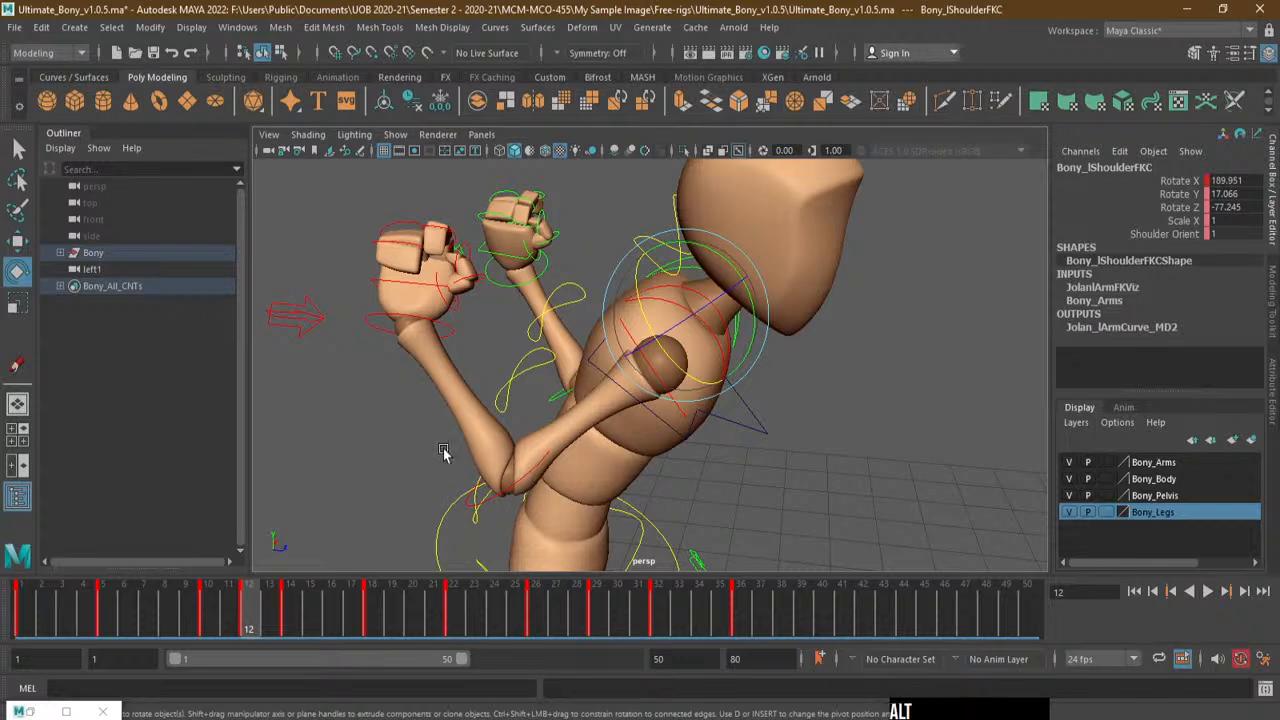
{"action": "right_click_drag", "start_coordinate": [440, 452], "coordinate": [446, 456], "text": "alt"}
{"action": "mouse_move", "coordinate": [494, 467]}
{"action": "left_mouse_down", "text": "alt"}
{"action": "mouse_move", "coordinate": [435, 407]}
{"action": "mouse_move", "coordinate": [517, 412]}
{"action": "mouse_move", "coordinate": [480, 448]}
{"action": "mouse_move", "coordinate": [490, 460]}
{"action": "left_mouse_up", "text": "alt"}
{"action": "left_click", "coordinate": [517, 412]}
{"action": "key", "text": "ctrl+z"}
{"action": "left_click", "coordinate": [632, 358]}
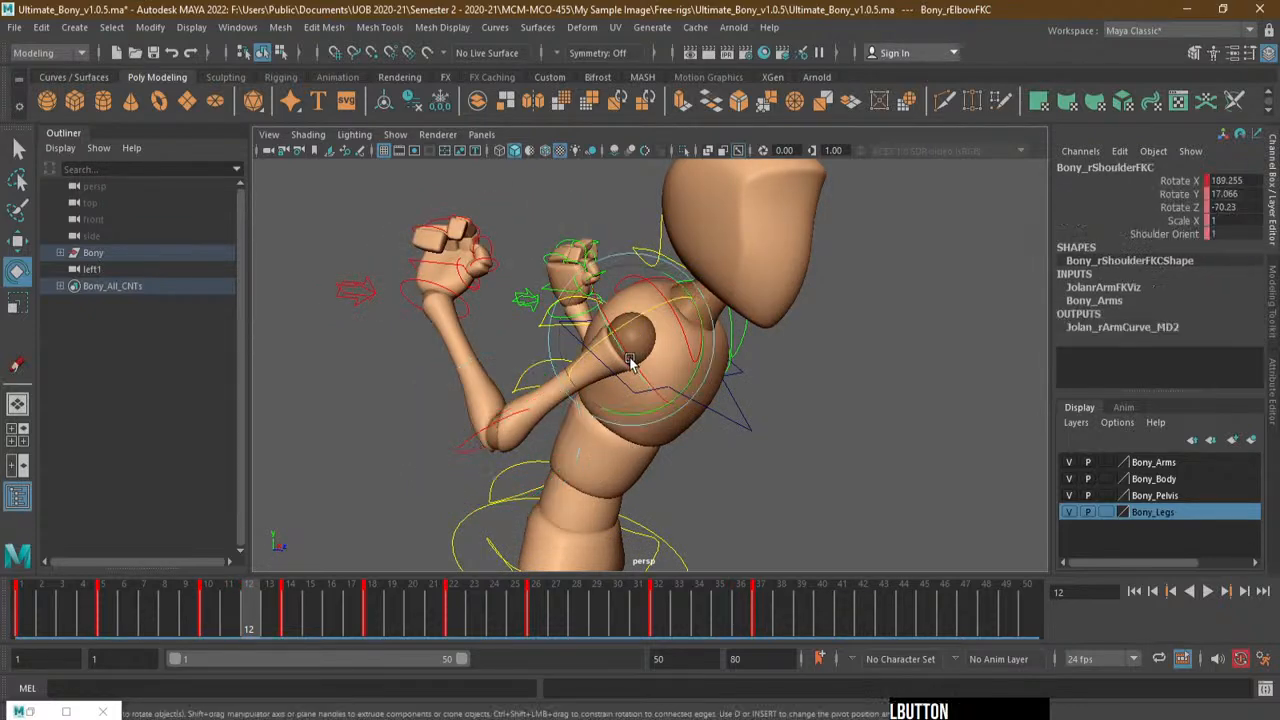
{"action": "left_click_drag", "start_coordinate": [667, 405], "coordinate": [684, 380]}
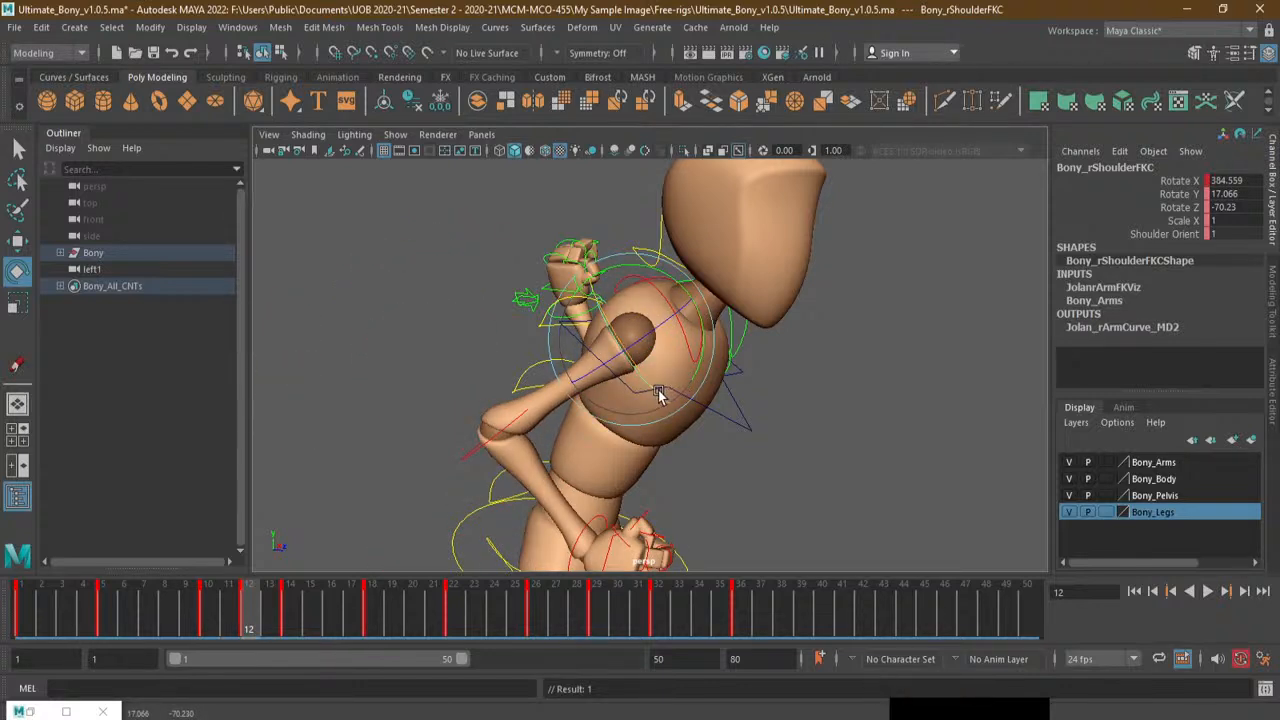
{"action": "left_click_drag", "start_coordinate": [645, 390], "coordinate": [793, 360]}
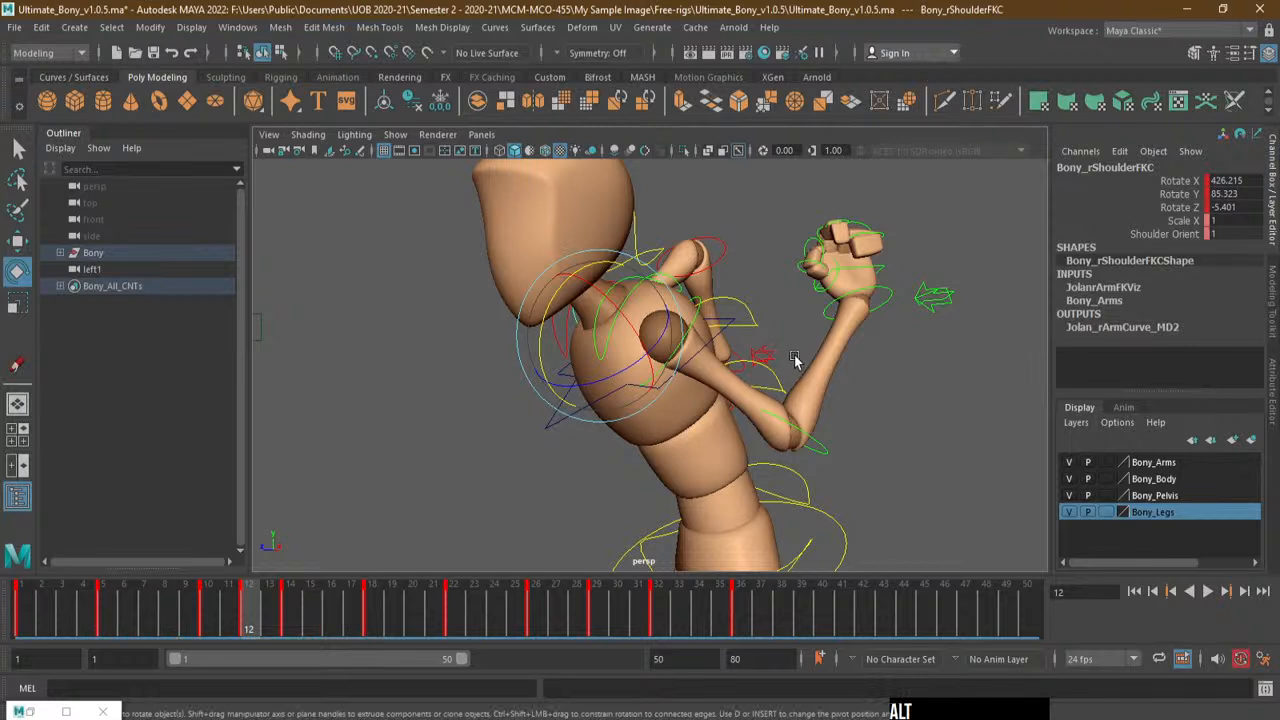
Select the left shoulder FK control and check the arm pose at frames 11 and 12
{"action": "left_click_drag", "start_coordinate": [733, 322], "coordinate": [683, 386], "text": "alt"}
{"action": "left_click", "coordinate": [658, 373]}
{"action": "left_click_drag", "start_coordinate": [683, 386], "coordinate": [728, 392], "text": "alt"}
{"action": "left_click_drag", "start_coordinate": [246, 629], "coordinate": [234, 627]}
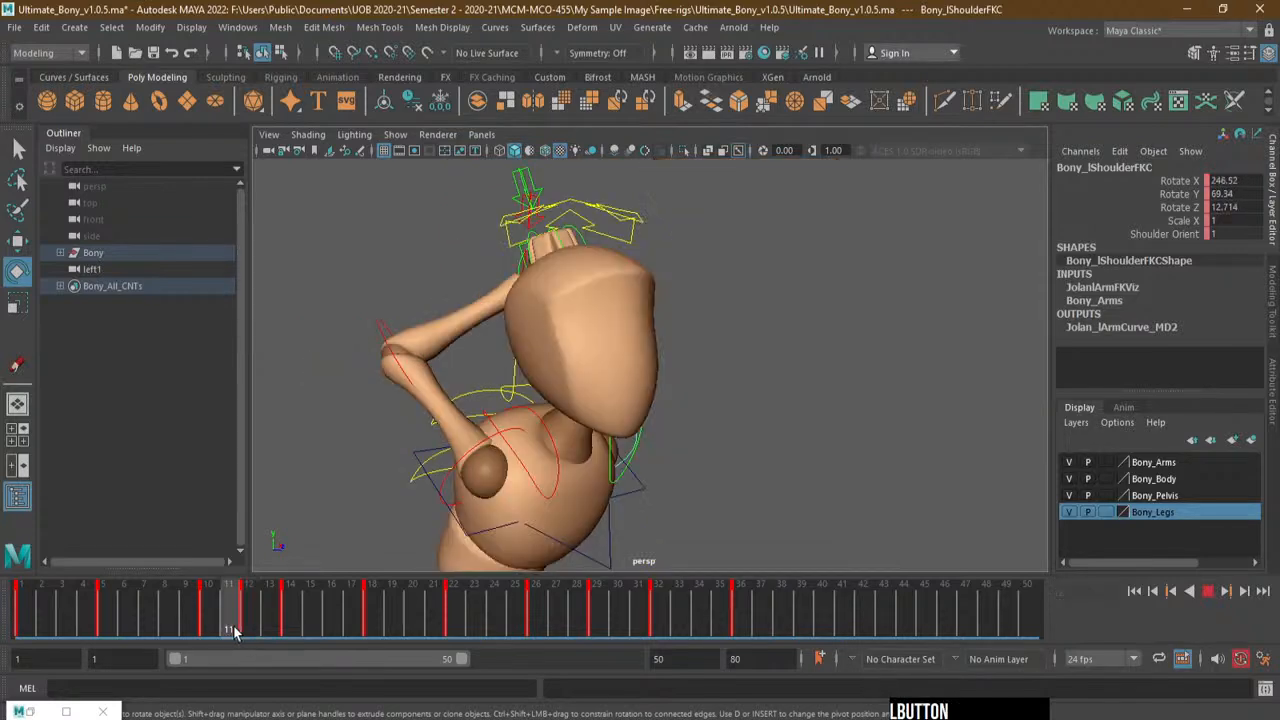
{"action": "left_click", "coordinate": [250, 629]}
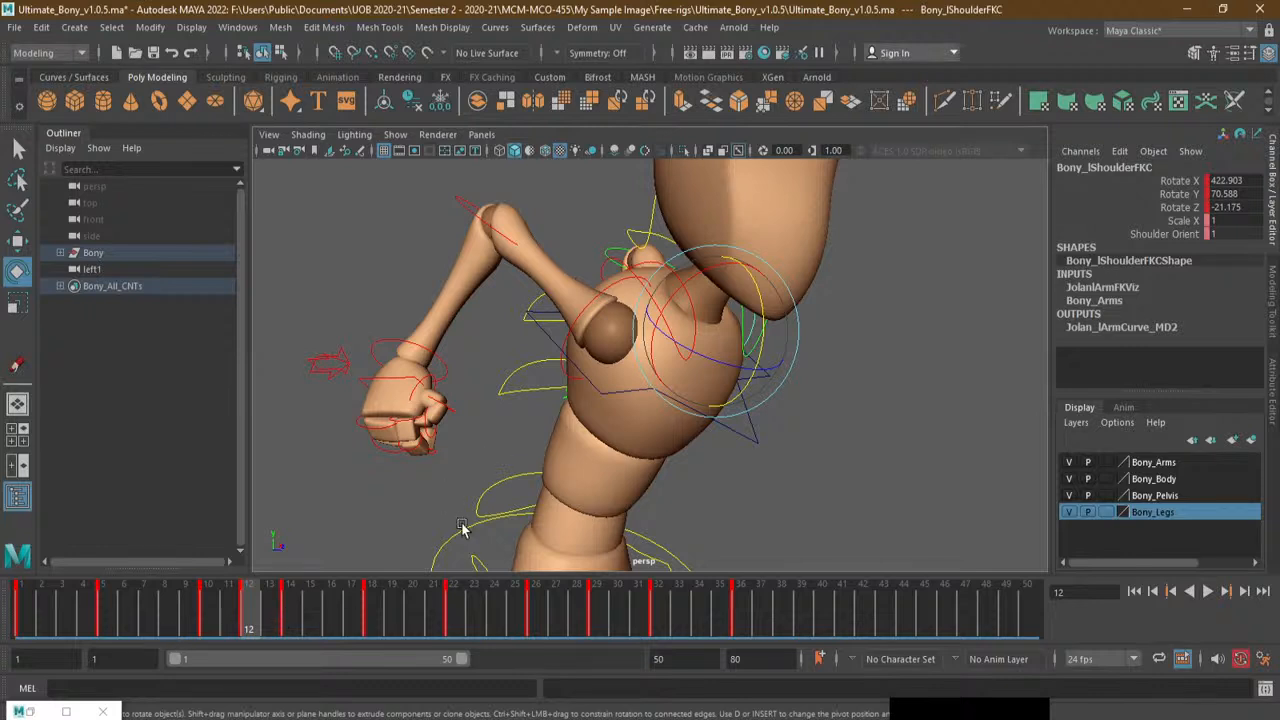
{"action": "left_click_drag", "start_coordinate": [692, 456], "coordinate": [610, 425], "text": "alt"}
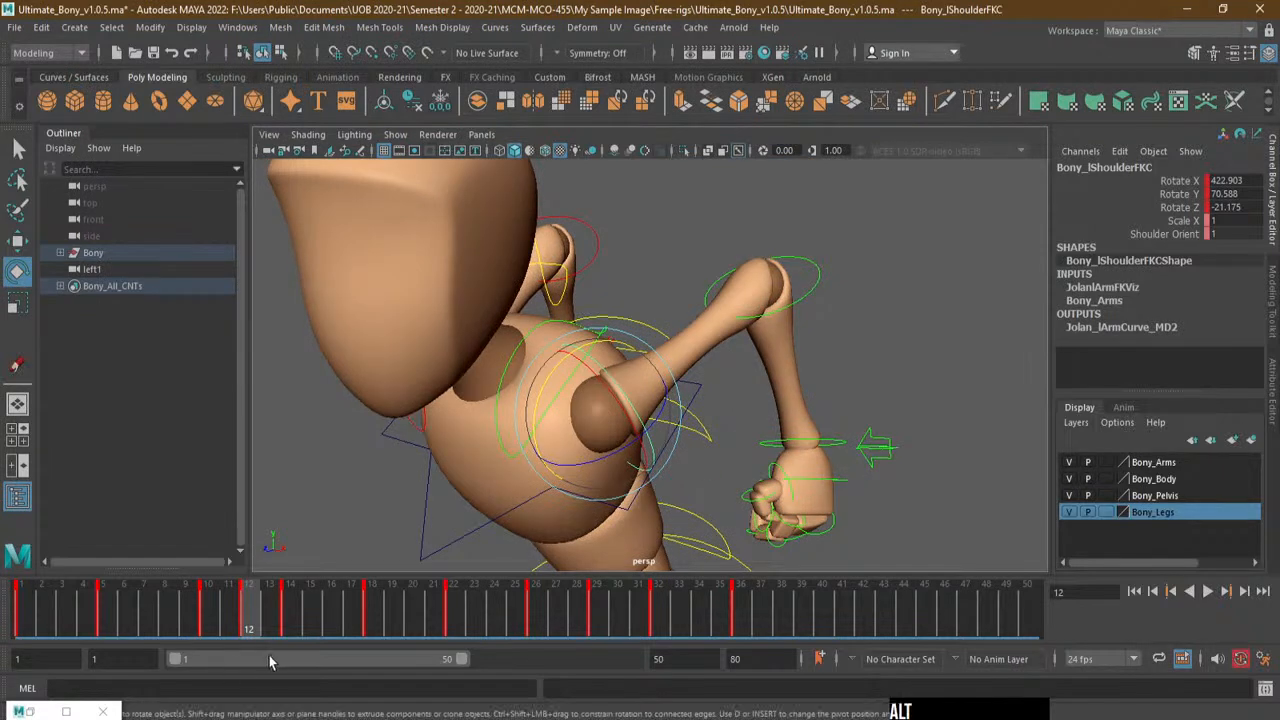
{"action": "left_click", "coordinate": [208, 625]}
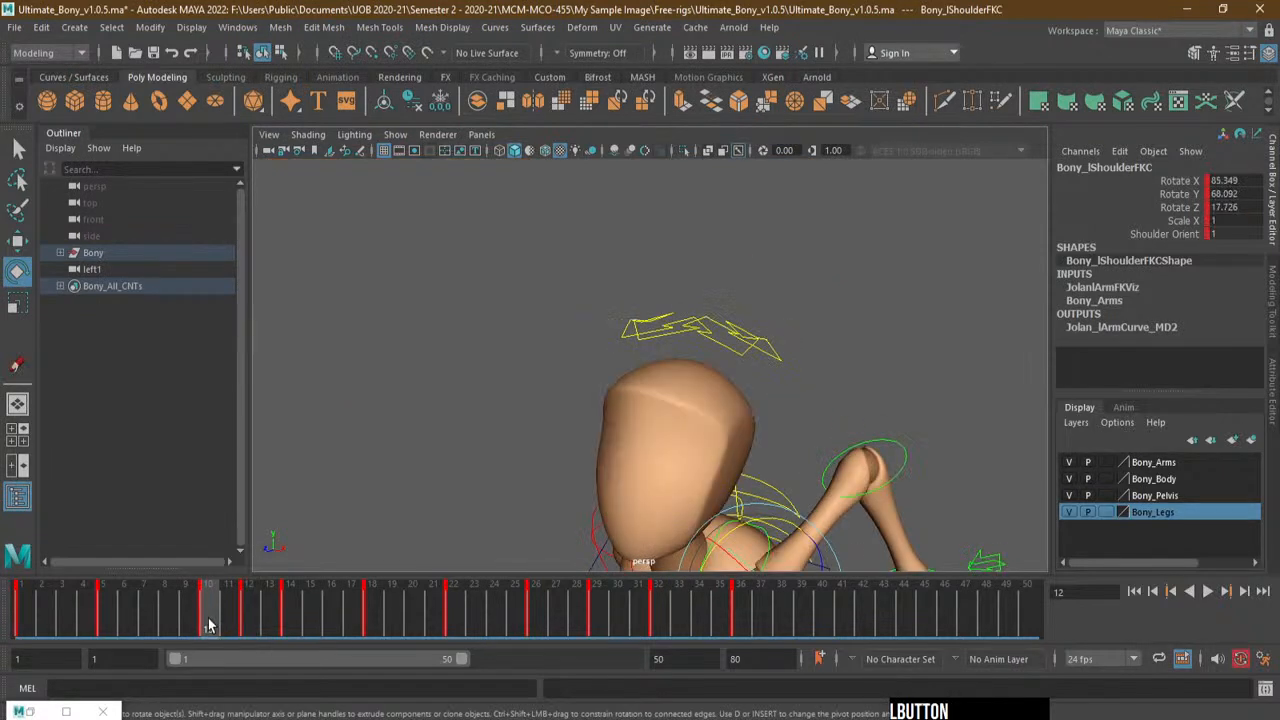
{"action": "left_click", "coordinate": [208, 625], "text": "shift"}
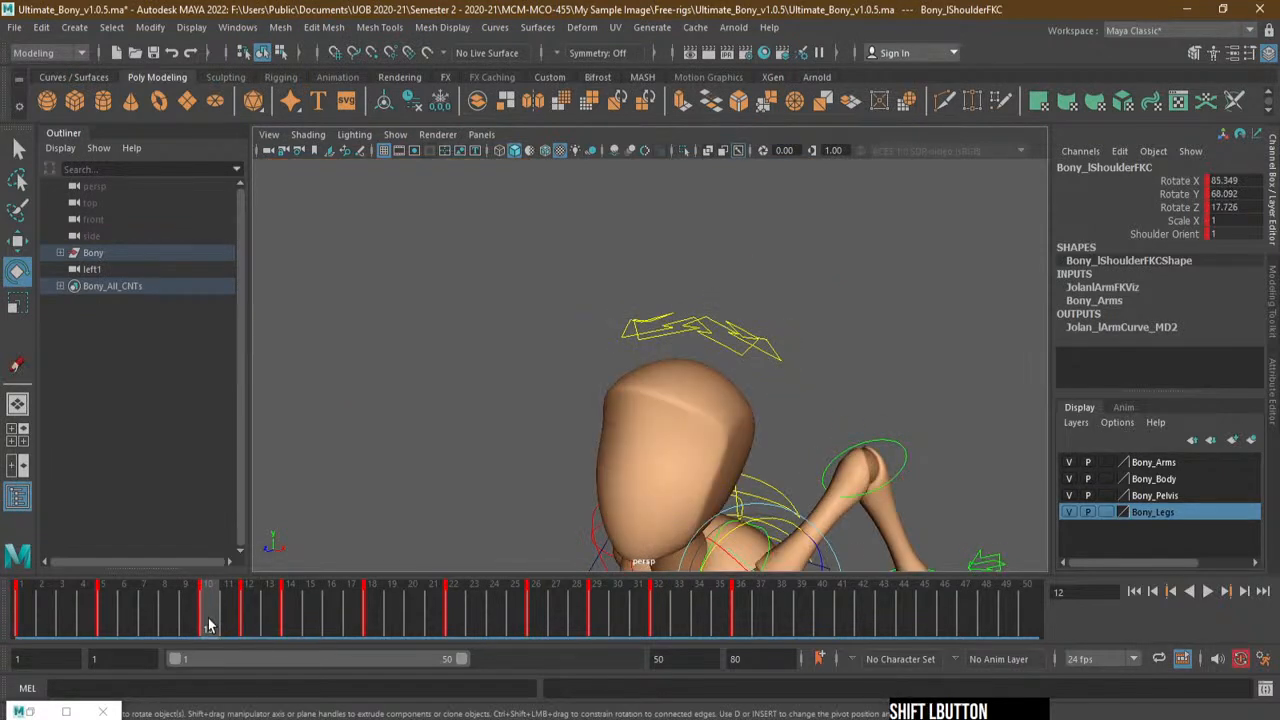
{"action": "left_click_drag", "start_coordinate": [208, 625], "coordinate": [188, 625], "text": "shift"}
{"action": "right_click", "coordinate": [210, 625]}
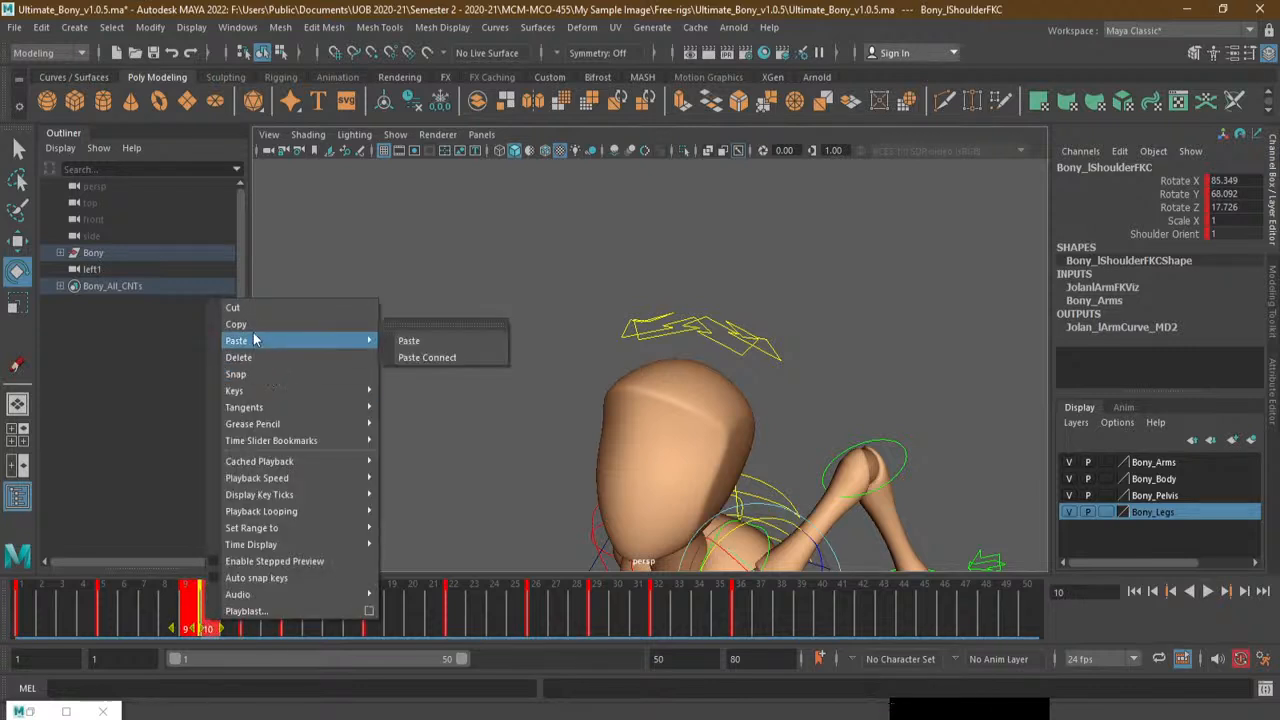
{"action": "left_click", "coordinate": [240, 357]}
{"action": "left_click", "coordinate": [249, 625]}
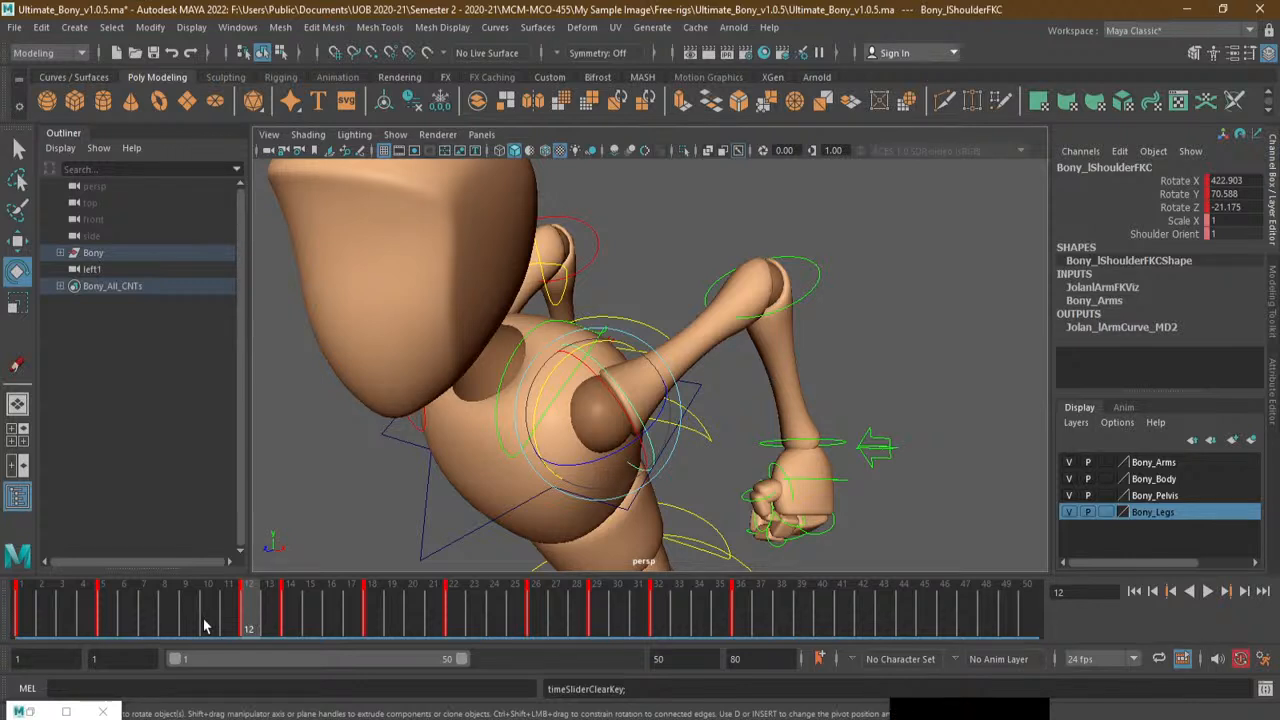
{"action": "left_click", "coordinate": [208, 625]}
{"action": "key", "text": "ctrl+z"}
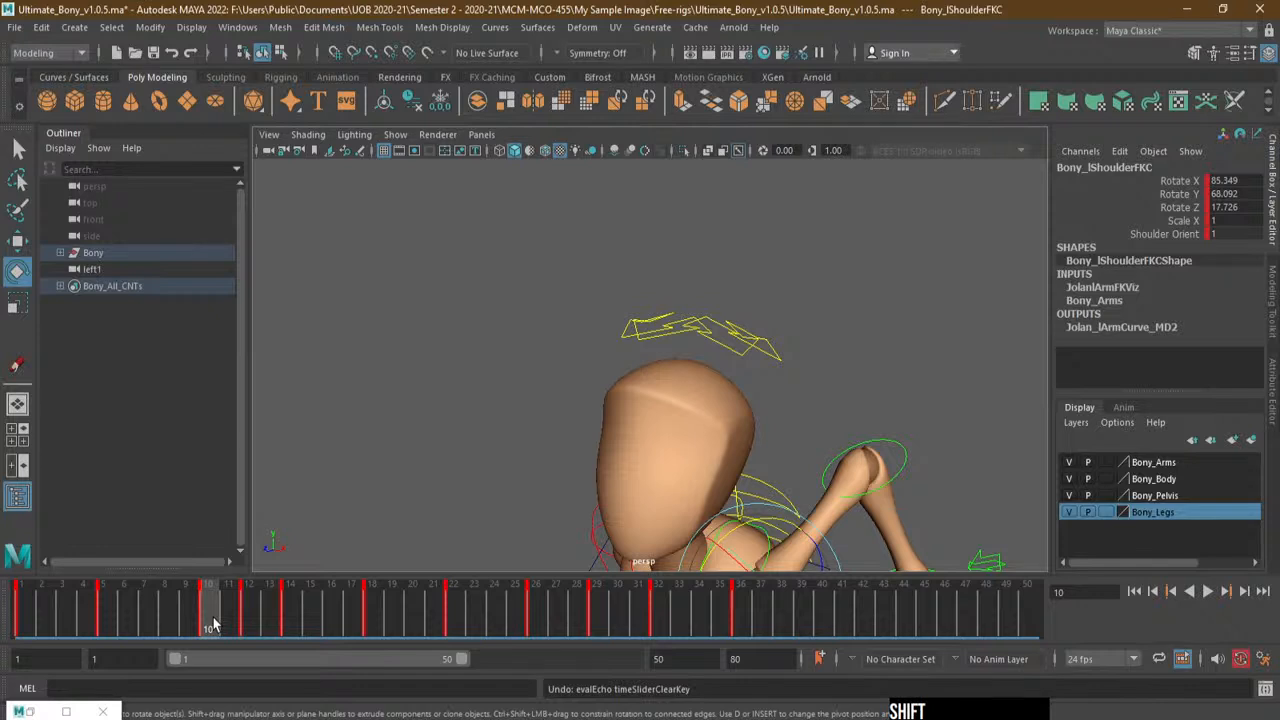
Delete the left shoulder FK control's key at frame 10 and key its frame 12 pose there instead
{"action": "left_click", "coordinate": [213, 617], "text": "shift"}
{"action": "right_click", "coordinate": [214, 615]}
{"action": "left_click", "coordinate": [253, 350]}
{"action": "left_click", "coordinate": [248, 608]}
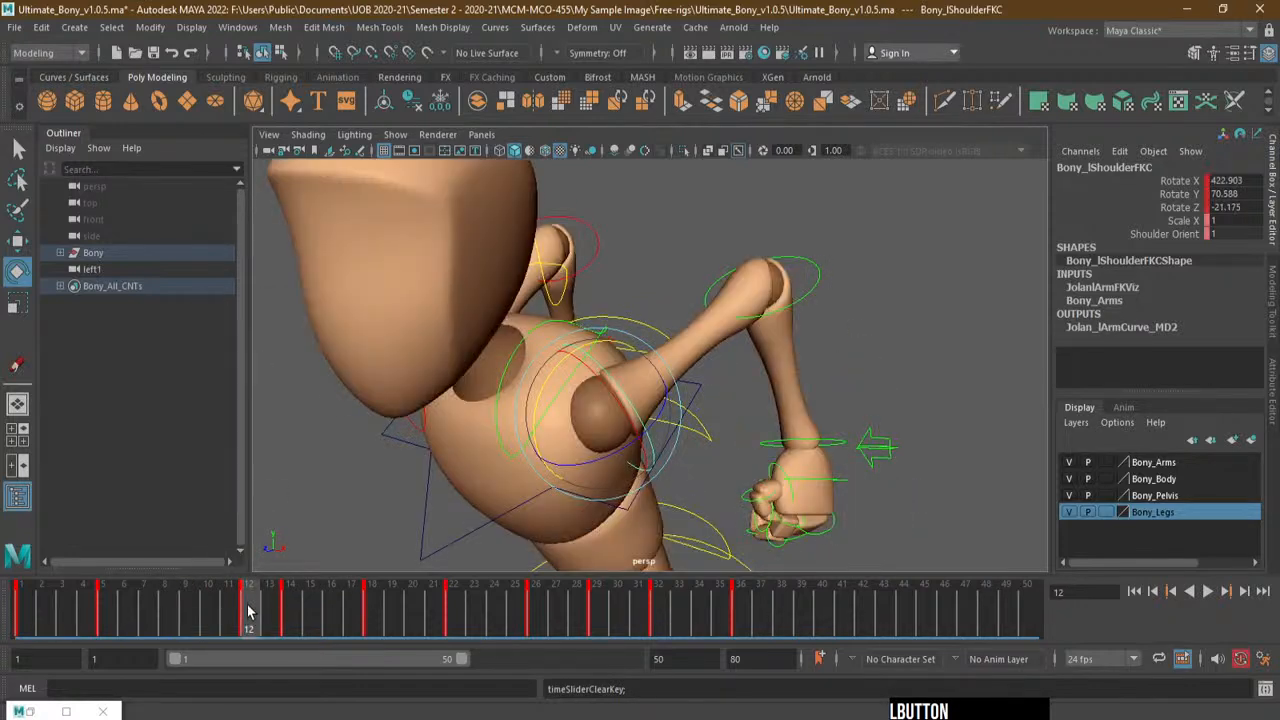
{"action": "middle_click_drag", "start_coordinate": [248, 612], "coordinate": [213, 615]}
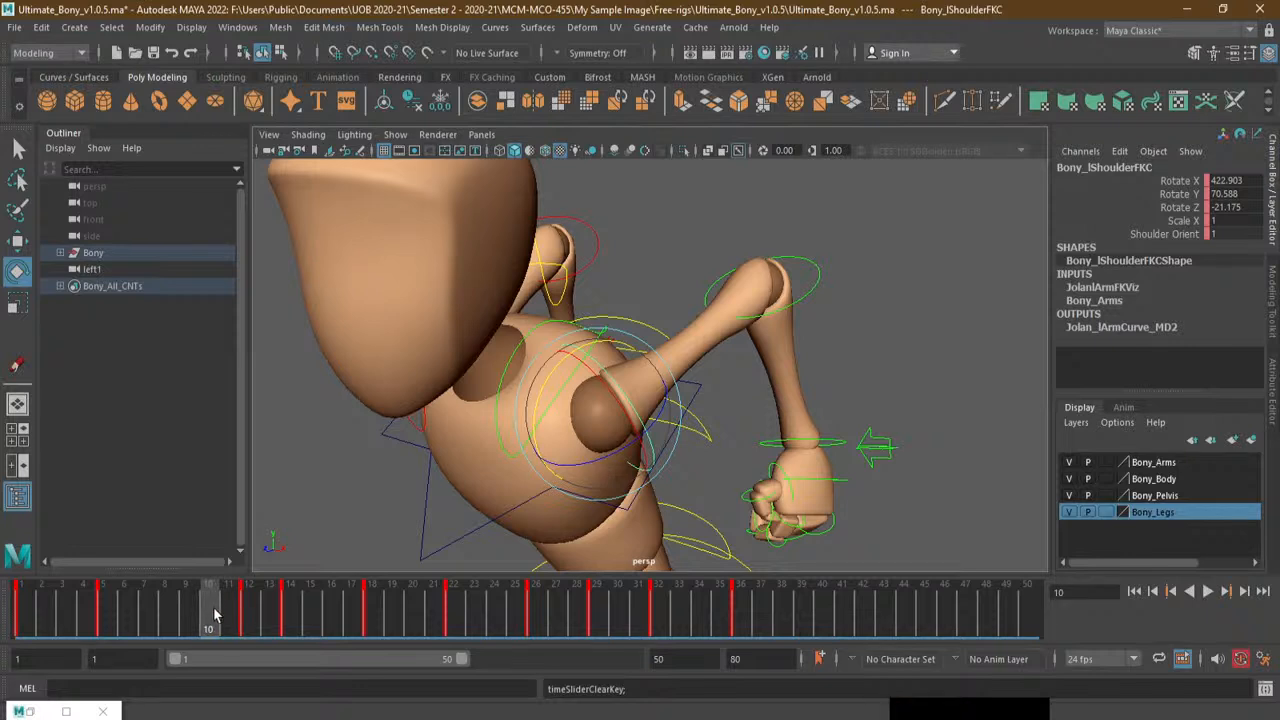
{"action": "key", "text": "s"}
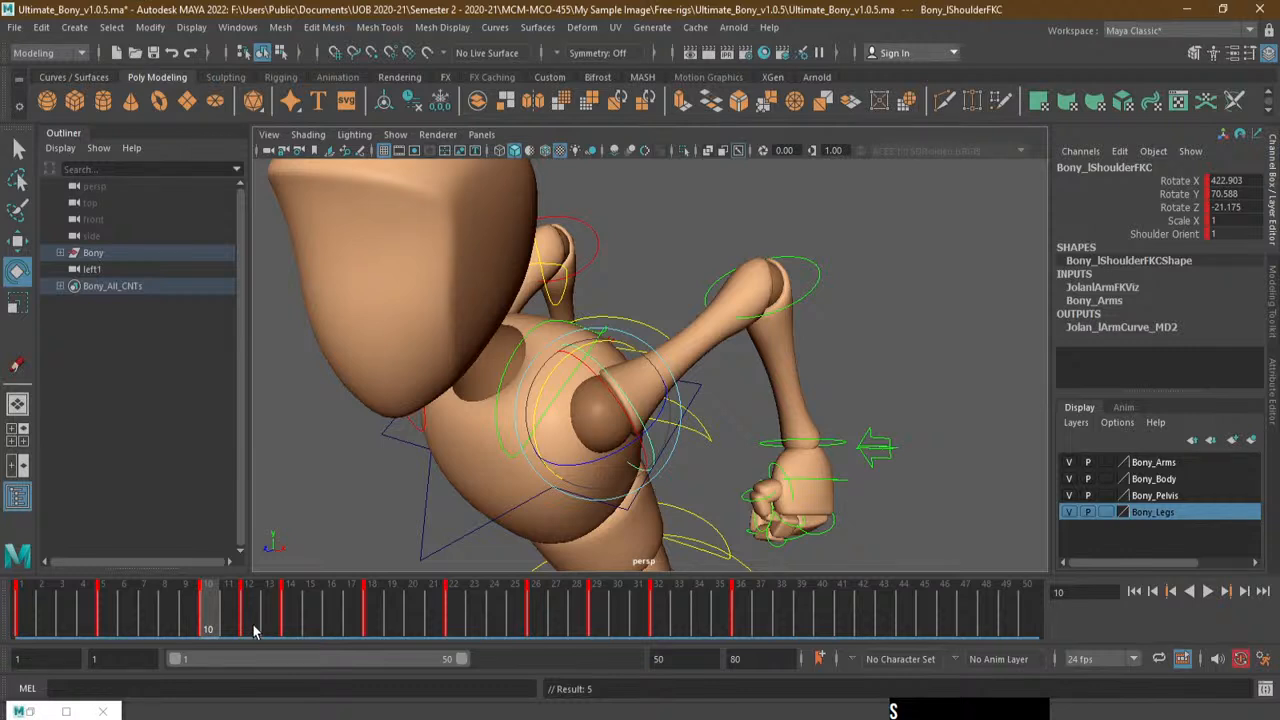
Delete the left shoulder FK control's keys at frames 12 and 14
{"action": "left_click", "coordinate": [253, 625], "text": "shift"}
{"action": "left_click_drag", "start_coordinate": [229, 619], "coordinate": [249, 616], "text": "shift"}
{"action": "right_click", "coordinate": [249, 620]}
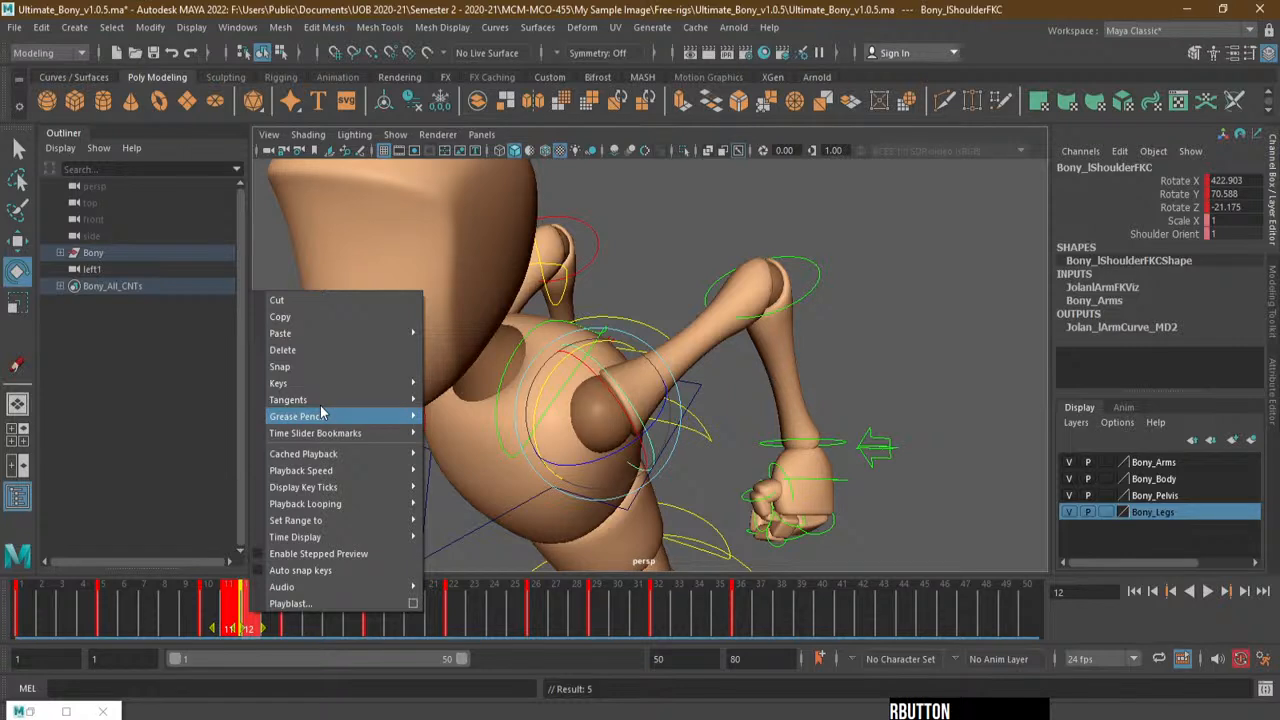
{"action": "left_click", "coordinate": [282, 350]}
{"action": "left_click_drag", "start_coordinate": [245, 620], "coordinate": [277, 625]}
{"action": "right_click", "coordinate": [280, 620]}
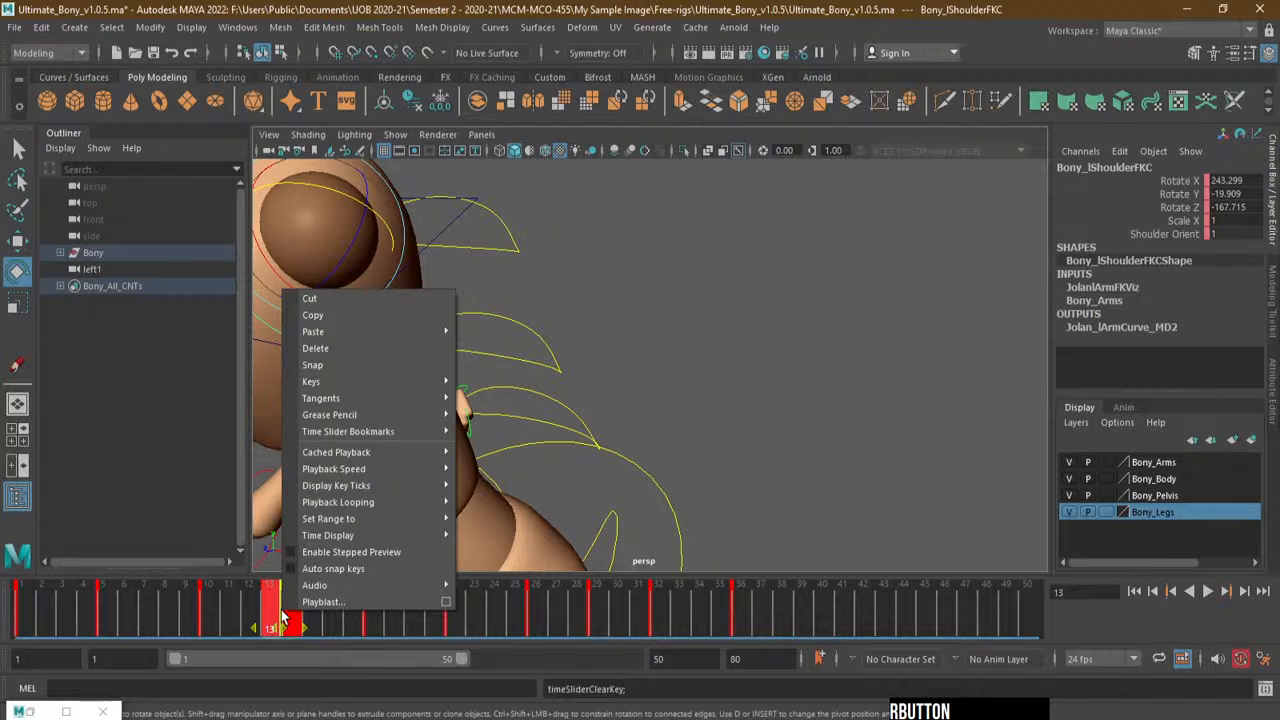
Copy the left shoulder FK control's frame 10 pose to frame 14 and set a key there
{"action": "left_click", "coordinate": [210, 625]}
{"action": "middle_click_drag", "start_coordinate": [210, 625], "coordinate": [288, 623]}
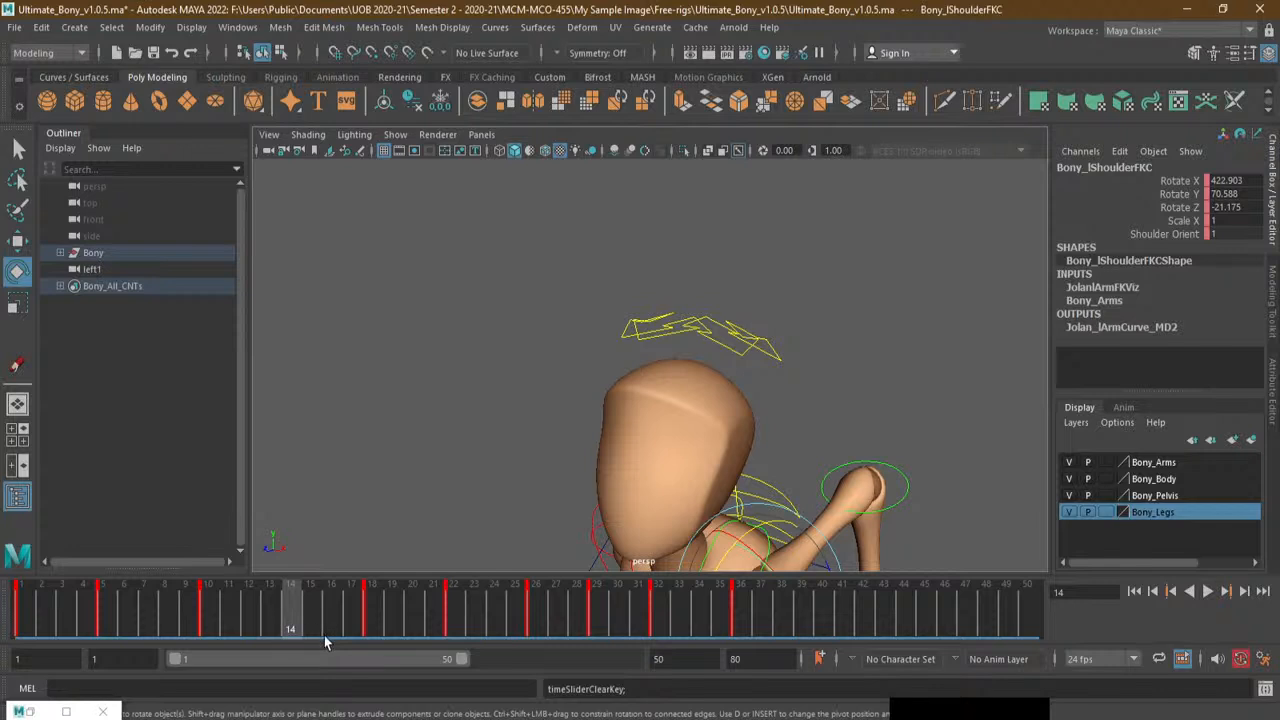
{"action": "key", "text": "s"}
{"action": "left_click", "coordinate": [17, 241]}
{"action": "key", "text": "s"}
Examine the left arm's swing between frames 14 and 18 from several angles
{"action": "right_click_drag", "start_coordinate": [675, 450], "coordinate": [640, 436], "text": "alt"}
{"action": "middle_click_drag", "start_coordinate": [660, 436], "coordinate": [628, 321], "text": "alt"}
{"action": "left_click_drag", "start_coordinate": [628, 325], "coordinate": [583, 366], "text": "alt"}
{"action": "middle_click_drag", "start_coordinate": [775, 430], "coordinate": [706, 371], "text": "alt"}
{"action": "left_click_drag", "start_coordinate": [301, 621], "coordinate": [372, 618]}
{"action": "right_click_drag", "start_coordinate": [575, 420], "coordinate": [491, 403], "text": "alt"}
{"action": "middle_click_drag", "start_coordinate": [491, 403], "coordinate": [560, 445], "text": "alt"}
{"action": "right_click_drag", "start_coordinate": [560, 445], "coordinate": [650, 455], "text": "alt"}
{"action": "middle_click_drag", "start_coordinate": [391, 434], "coordinate": [522, 312], "text": "alt"}
{"action": "left_click_drag", "start_coordinate": [374, 624], "coordinate": [349, 630]}
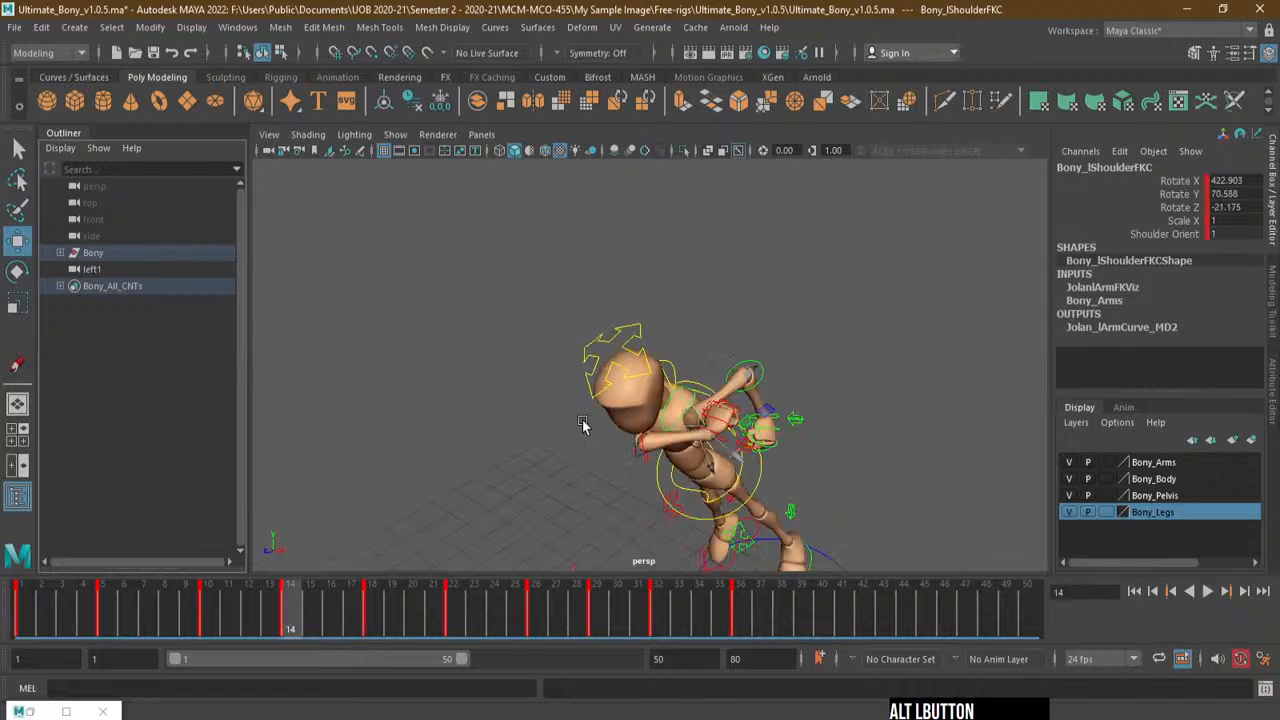
{"action": "left_click_drag", "start_coordinate": [583, 426], "coordinate": [429, 352], "text": "alt"}
{"action": "right_click_drag", "start_coordinate": [560, 380], "coordinate": [350, 632], "text": "alt"}
{"action": "left_click_drag", "start_coordinate": [296, 630], "coordinate": [370, 630]}
{"action": "right_click_drag", "start_coordinate": [402, 450], "coordinate": [291, 429], "text": "alt"}
{"action": "middle_click_drag", "start_coordinate": [345, 345], "coordinate": [650, 490], "text": "alt"}
{"action": "right_click_drag", "start_coordinate": [530, 385], "coordinate": [607, 368], "text": "alt"}
{"action": "left_click_drag", "start_coordinate": [607, 368], "coordinate": [380, 626], "text": "alt"}
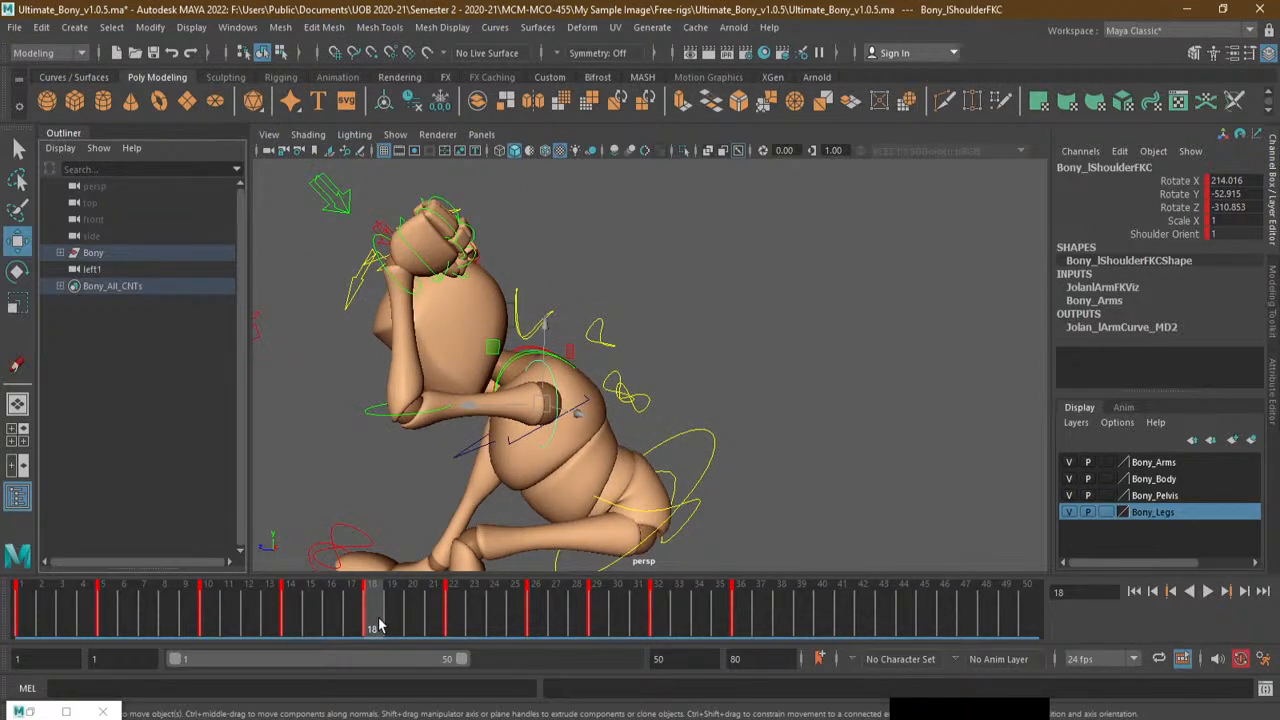
Delete all of the left shoulder FK control's keys from frame 22 through frame 36
{"action": "key", "text": "shift"}
{"action": "left_click_drag", "start_coordinate": [443, 625], "coordinate": [742, 628], "text": "shift"}
{"action": "right_click", "coordinate": [742, 628]}
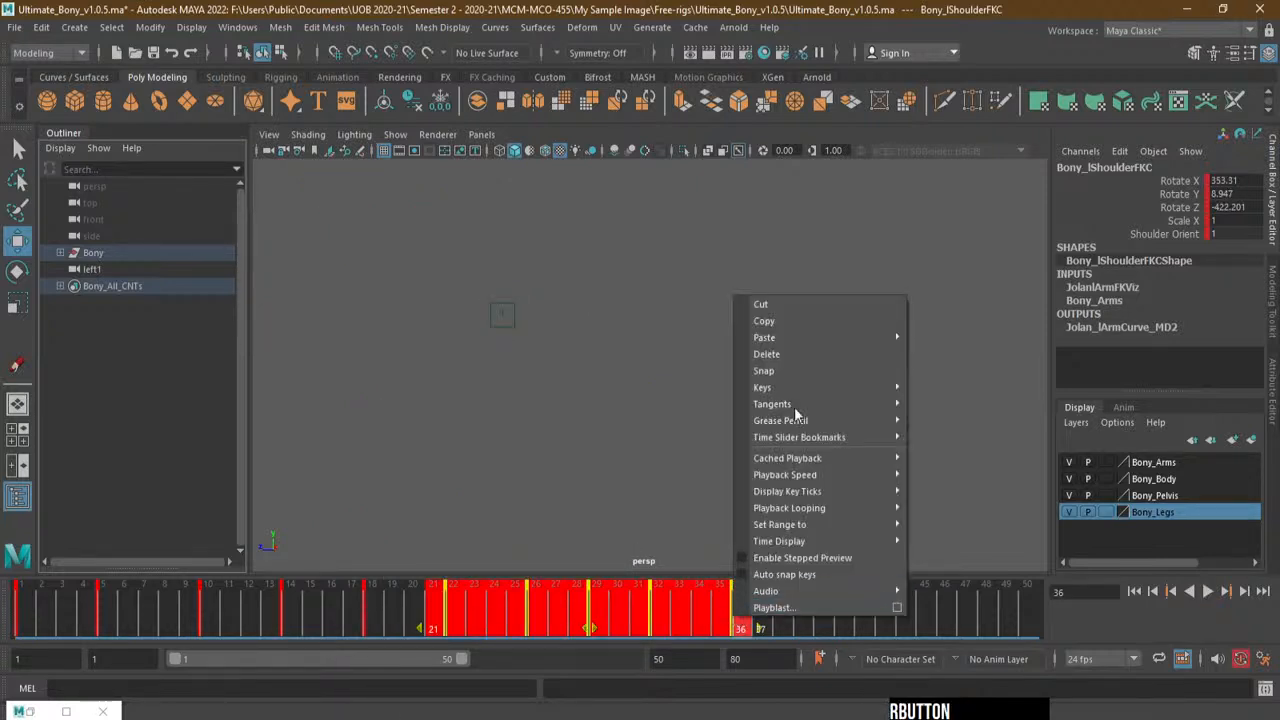
{"action": "left_click", "coordinate": [791, 350]}
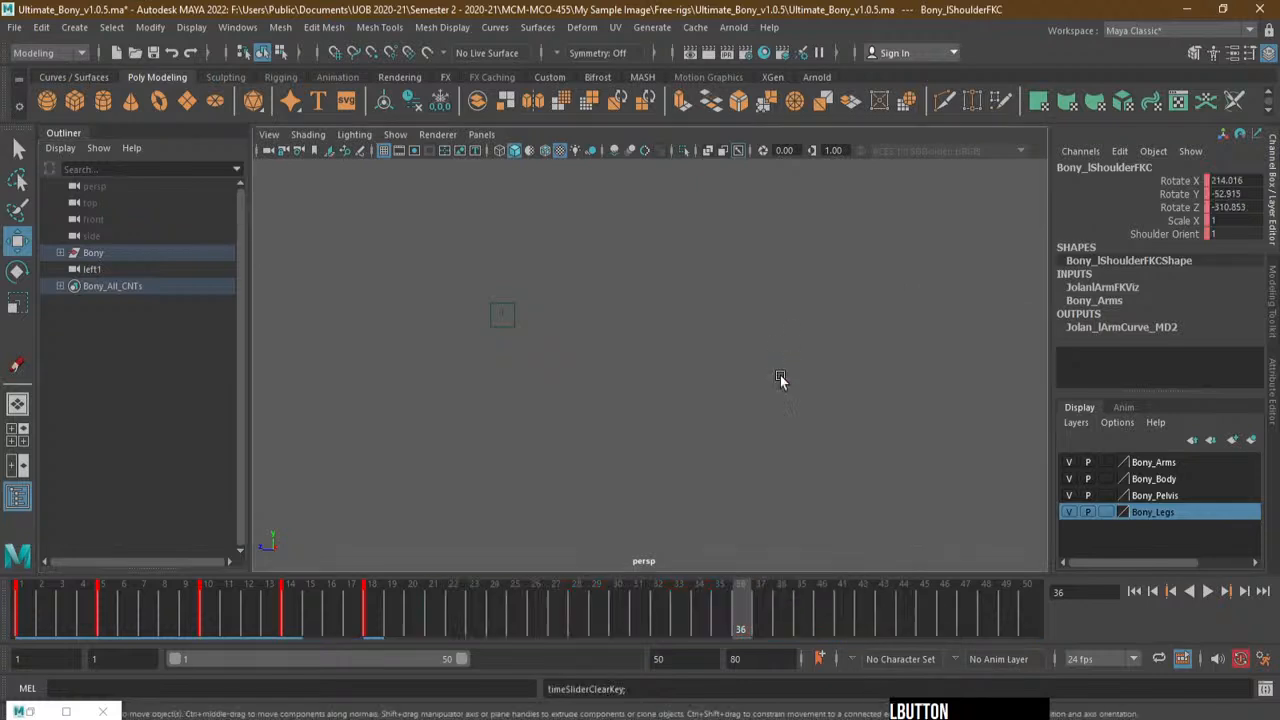
Rotate the left shoulder FK control at frame 22 to about 200 in X, -2 in Y and -283 in Z, and key it
{"action": "left_click", "coordinate": [448, 626]}
{"action": "right_click_drag", "start_coordinate": [654, 320], "coordinate": [46, 257], "text": "alt"}
{"action": "left_click", "coordinate": [20, 271]}
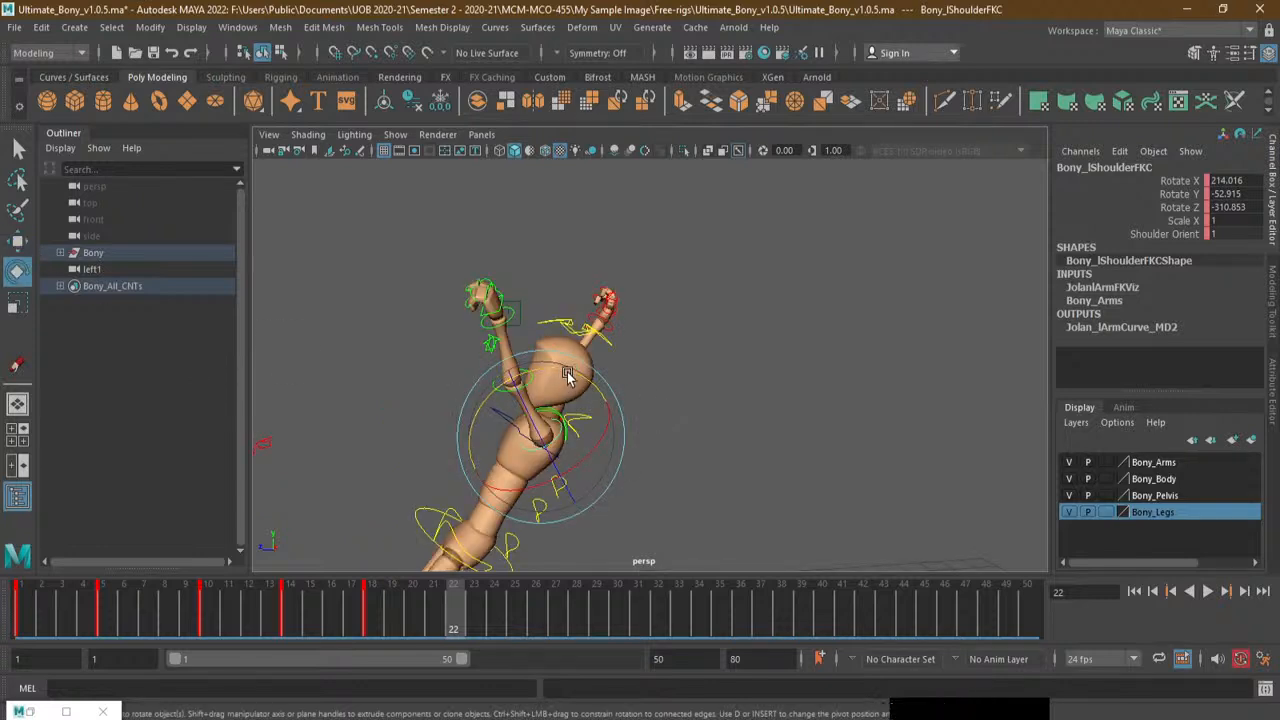
{"action": "left_click_drag", "start_coordinate": [568, 378], "coordinate": [545, 440], "text": "alt"}
{"action": "key", "text": "s"}
Rotate the left shoulder FK control at frame 26 to about 196 in X, 11 in Y and -323 in Z, and key it
{"action": "left_click_drag", "start_coordinate": [472, 624], "coordinate": [533, 620]}
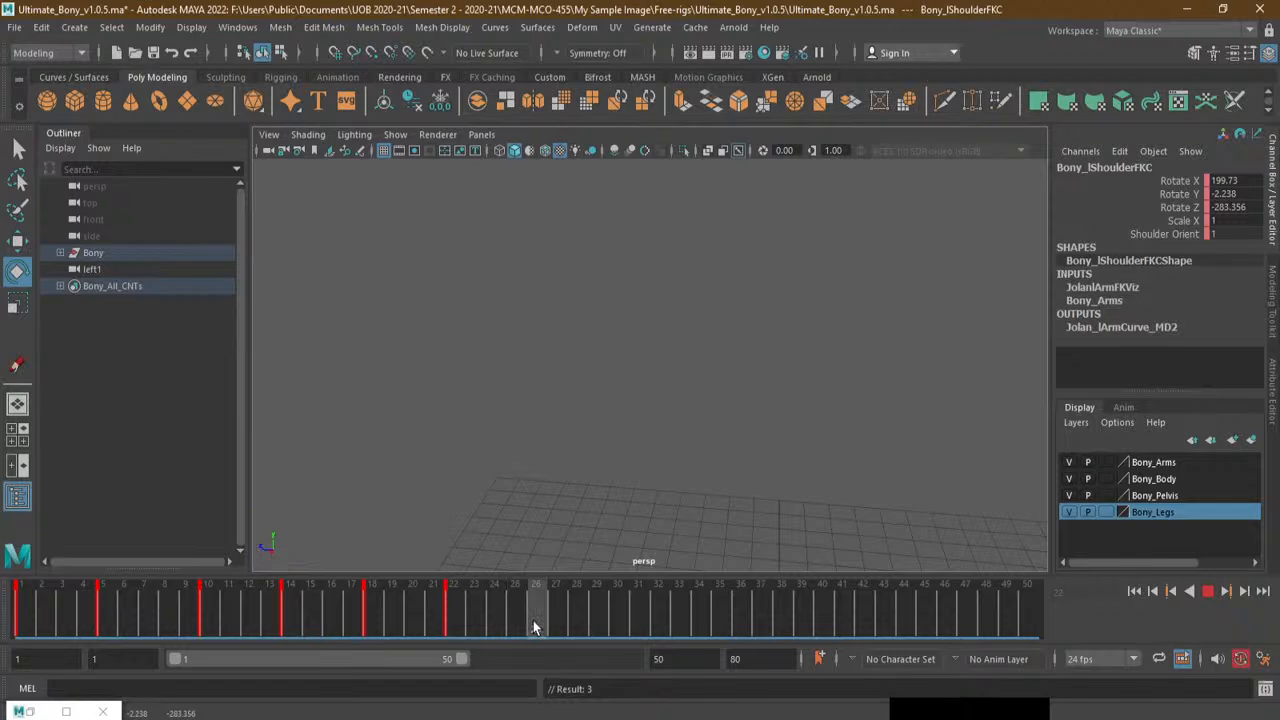
{"action": "middle_click_drag", "start_coordinate": [405, 378], "coordinate": [622, 200], "text": "alt"}
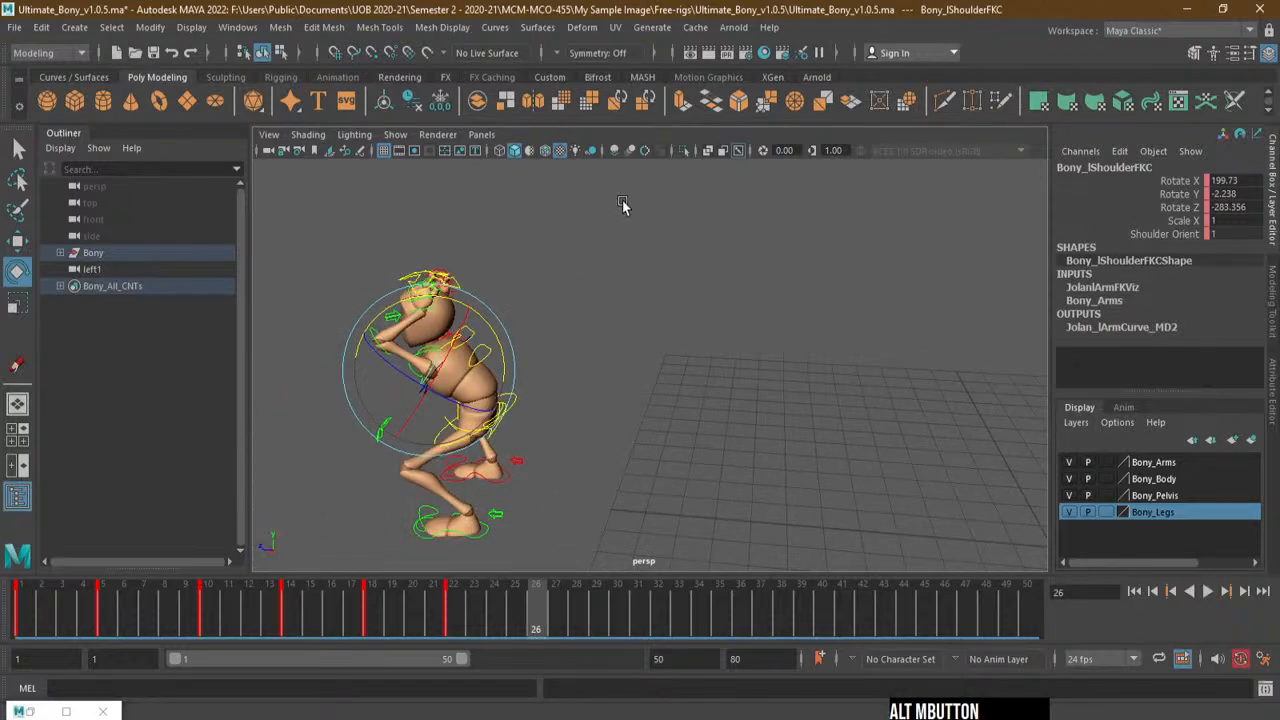
{"action": "middle_click_drag", "start_coordinate": [381, 455], "coordinate": [543, 314], "text": "alt"}
{"action": "left_click_drag", "start_coordinate": [543, 314], "coordinate": [575, 300], "text": "alt"}
{"action": "middle_click_drag", "start_coordinate": [580, 260], "coordinate": [600, 455], "text": "alt"}
{"action": "left_click_drag", "start_coordinate": [550, 462], "coordinate": [753, 418], "text": "alt"}
Lower the left arm at frame 37 by rotating its shoulder FK control to about 350 in X, -16 in Y and -417 in Z, and key it
{"action": "left_click_drag", "start_coordinate": [624, 616], "coordinate": [765, 589]}
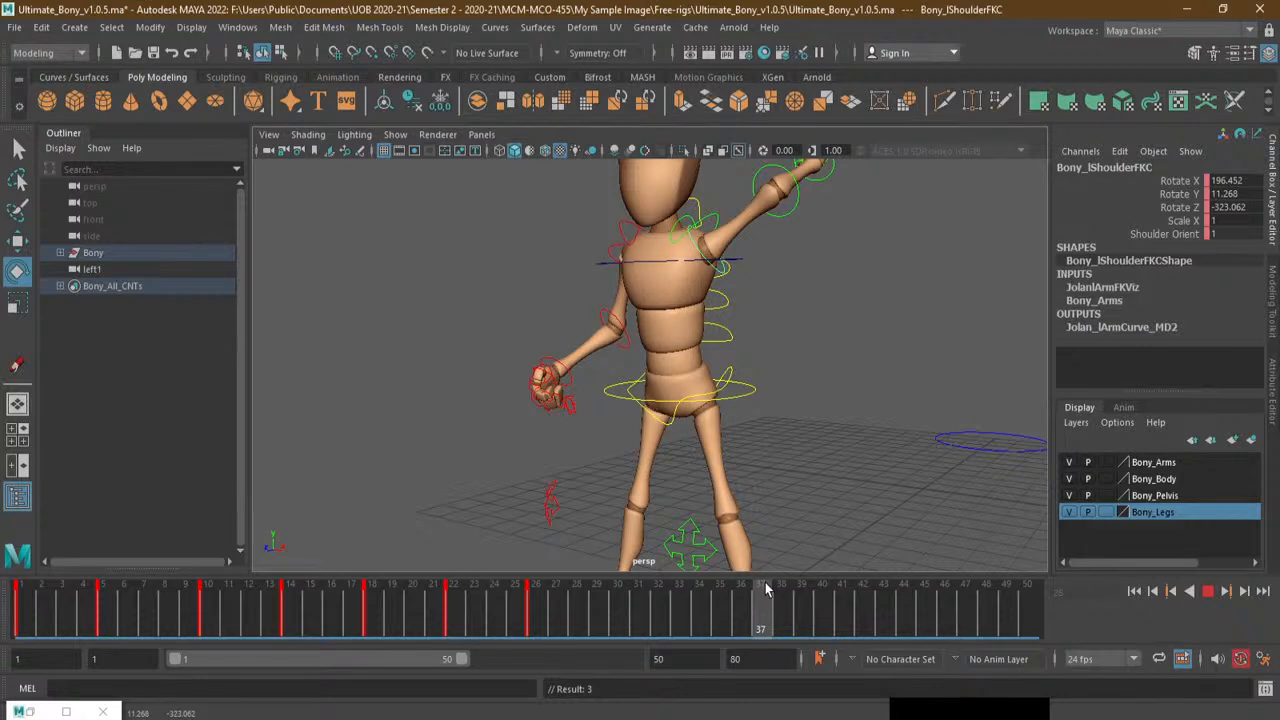
{"action": "left_click", "coordinate": [752, 390]}
{"action": "right_click_drag", "start_coordinate": [781, 268], "coordinate": [790, 256], "text": "alt"}
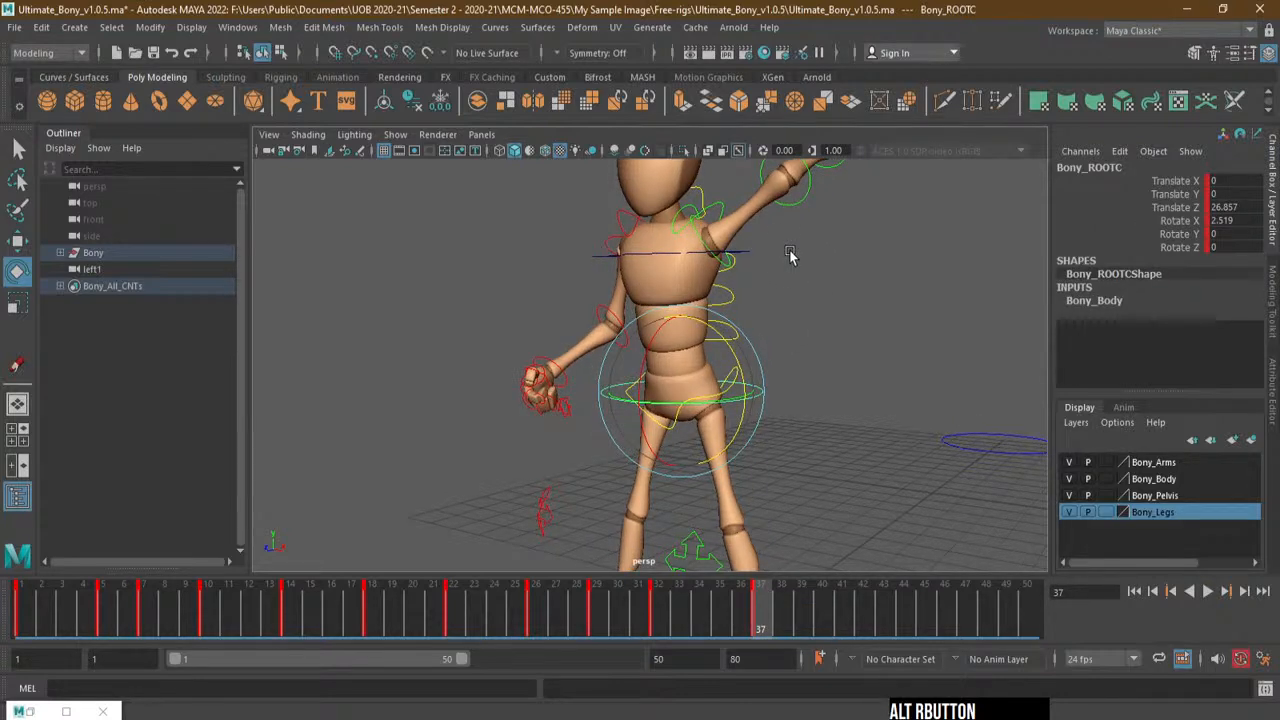
{"action": "right_click_drag", "start_coordinate": [790, 250], "coordinate": [810, 291], "text": "alt"}
{"action": "left_click_drag", "start_coordinate": [785, 229], "coordinate": [762, 357]}
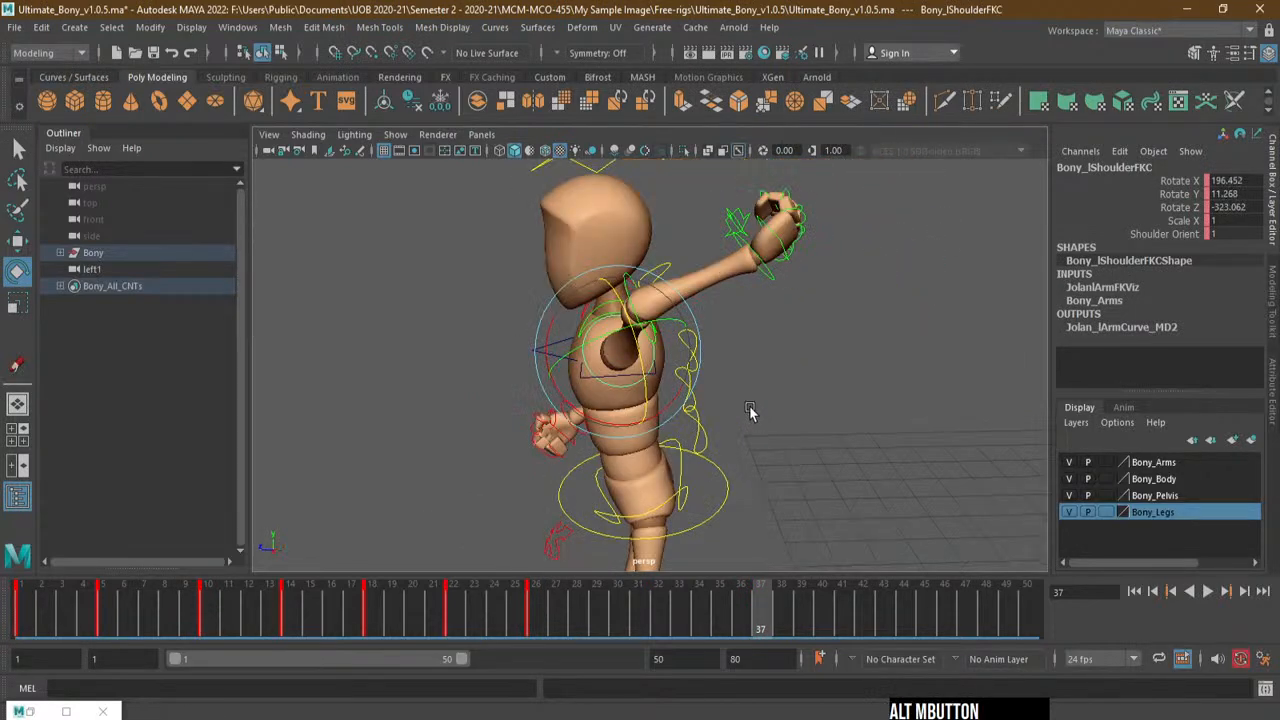
{"action": "middle_click_drag", "start_coordinate": [752, 412], "coordinate": [788, 374], "text": "alt"}
{"action": "left_click_drag", "start_coordinate": [610, 367], "coordinate": [731, 393]}
{"action": "left_click_drag", "start_coordinate": [668, 362], "coordinate": [751, 346], "text": "alt"}
{"action": "left_click_drag", "start_coordinate": [669, 337], "coordinate": [796, 325], "text": "alt"}
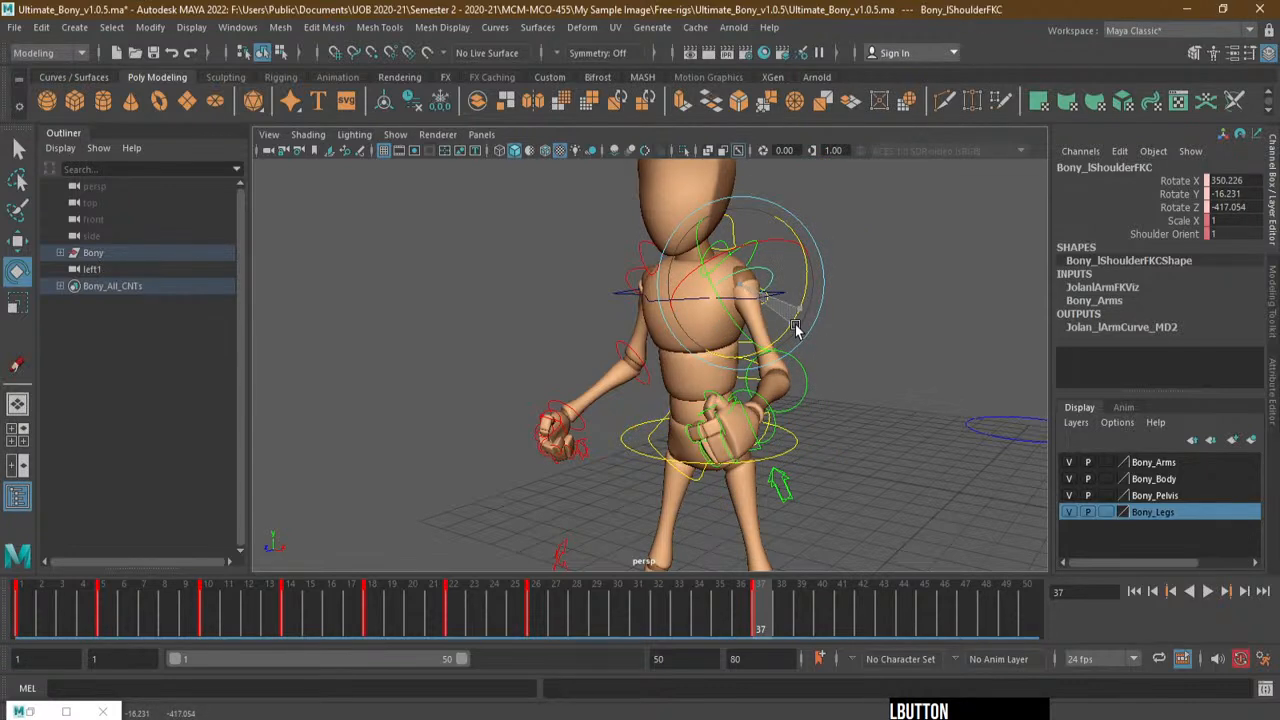
{"action": "key", "text": "s"}
Review the left arm's in-between poses around frames 16 to 18
{"action": "mouse_move", "coordinate": [768, 597]}
{"action": "left_mouse_down"}
{"action": "mouse_move", "coordinate": [556, 620]}
{"action": "mouse_move", "coordinate": [600, 609]}
{"action": "mouse_move", "coordinate": [557, 607]}
{"action": "mouse_move", "coordinate": [766, 606]}
{"action": "left_mouse_up"}
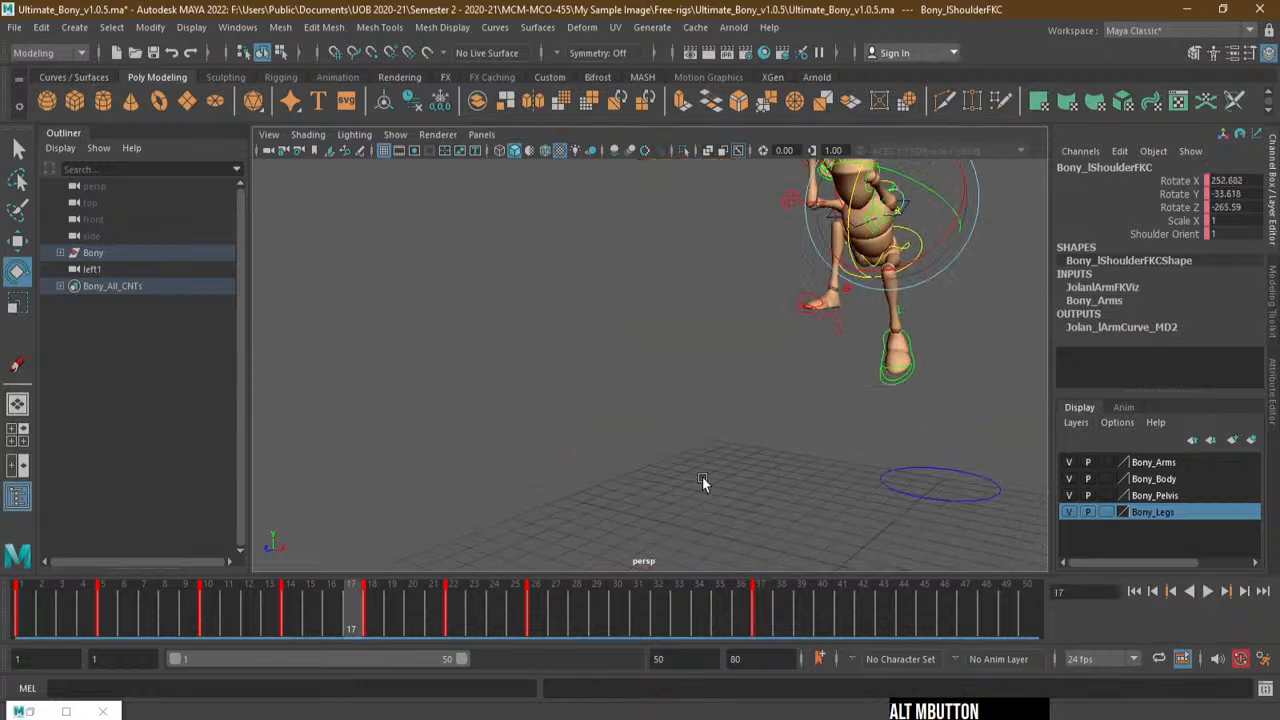
{"action": "middle_click_drag", "start_coordinate": [703, 486], "coordinate": [403, 637], "text": "alt"}
{"action": "middle_click_drag", "start_coordinate": [788, 315], "coordinate": [734, 409], "text": "alt"}
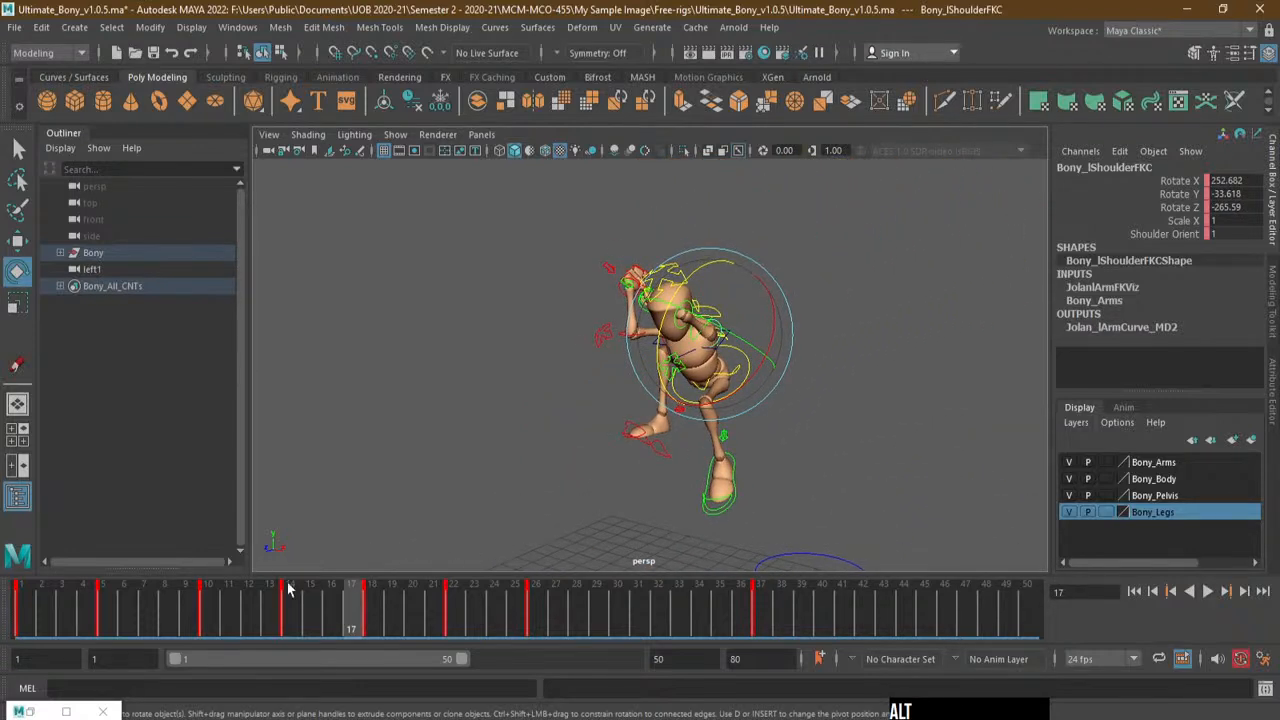
{"action": "mouse_move", "coordinate": [357, 625]}
{"action": "left_mouse_down"}
{"action": "mouse_move", "coordinate": [369, 627]}
{"action": "mouse_move", "coordinate": [357, 627]}
{"action": "left_mouse_up"}
{"action": "right_click_drag", "start_coordinate": [830, 264], "coordinate": [956, 260], "text": "alt"}
{"action": "right_click_drag", "start_coordinate": [542, 283], "coordinate": [1030, 287], "text": "alt"}
{"action": "left_click", "coordinate": [369, 628]}
{"action": "left_click_drag", "start_coordinate": [369, 628], "coordinate": [334, 628]}
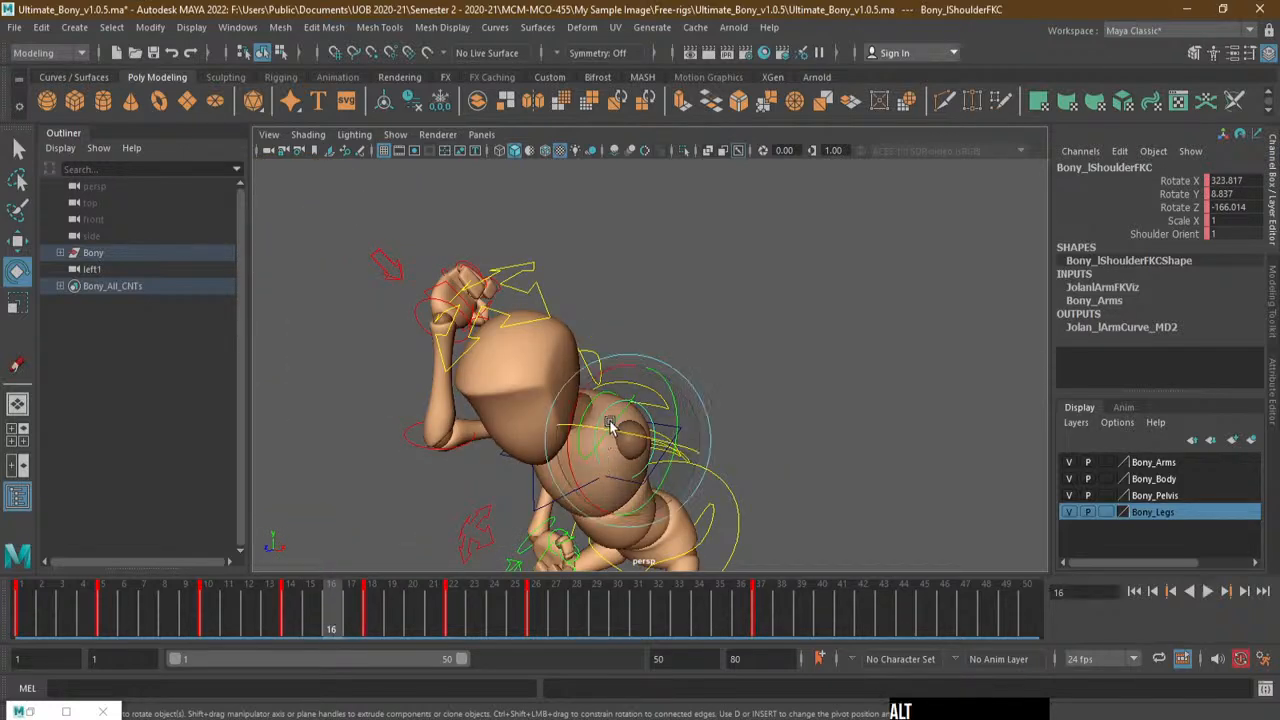
{"action": "middle_click_drag", "start_coordinate": [610, 427], "coordinate": [676, 397], "text": "alt"}
{"action": "left_click_drag", "start_coordinate": [676, 397], "coordinate": [726, 397]}
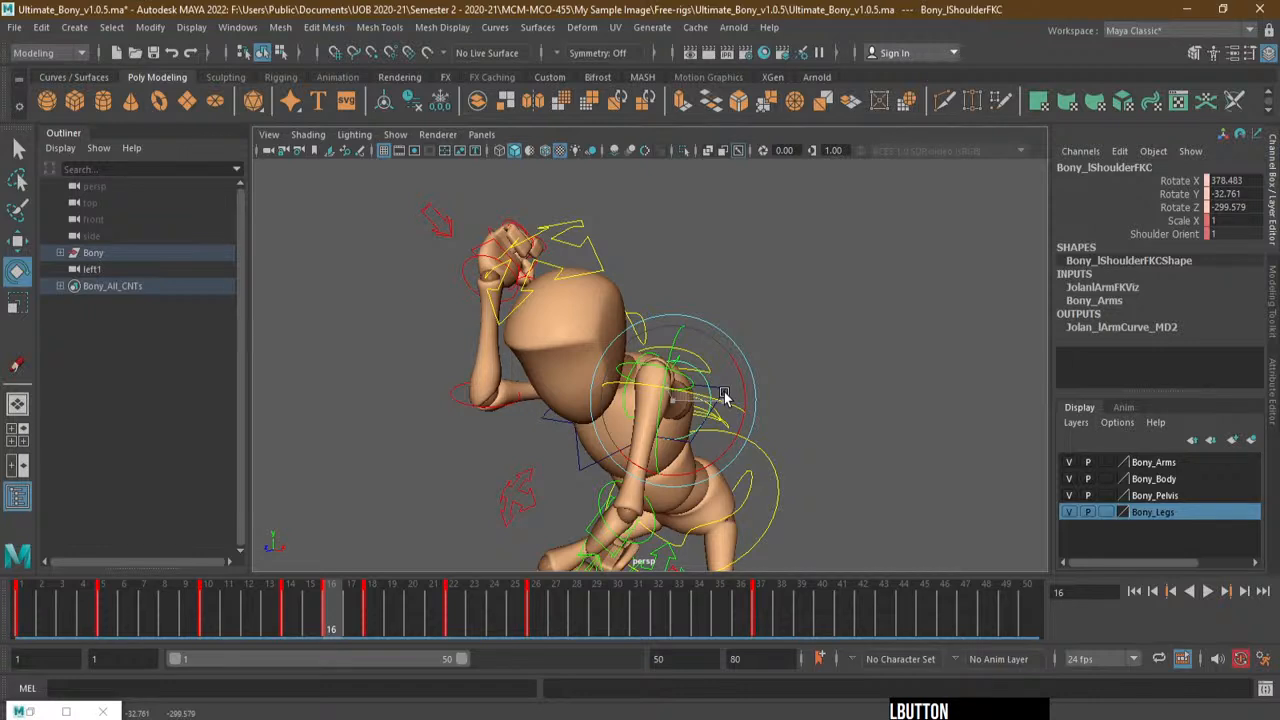
{"action": "left_click", "coordinate": [318, 627], "text": "shift"}
{"action": "right_click", "coordinate": [320, 625]}
{"action": "left_click", "coordinate": [375, 344]}
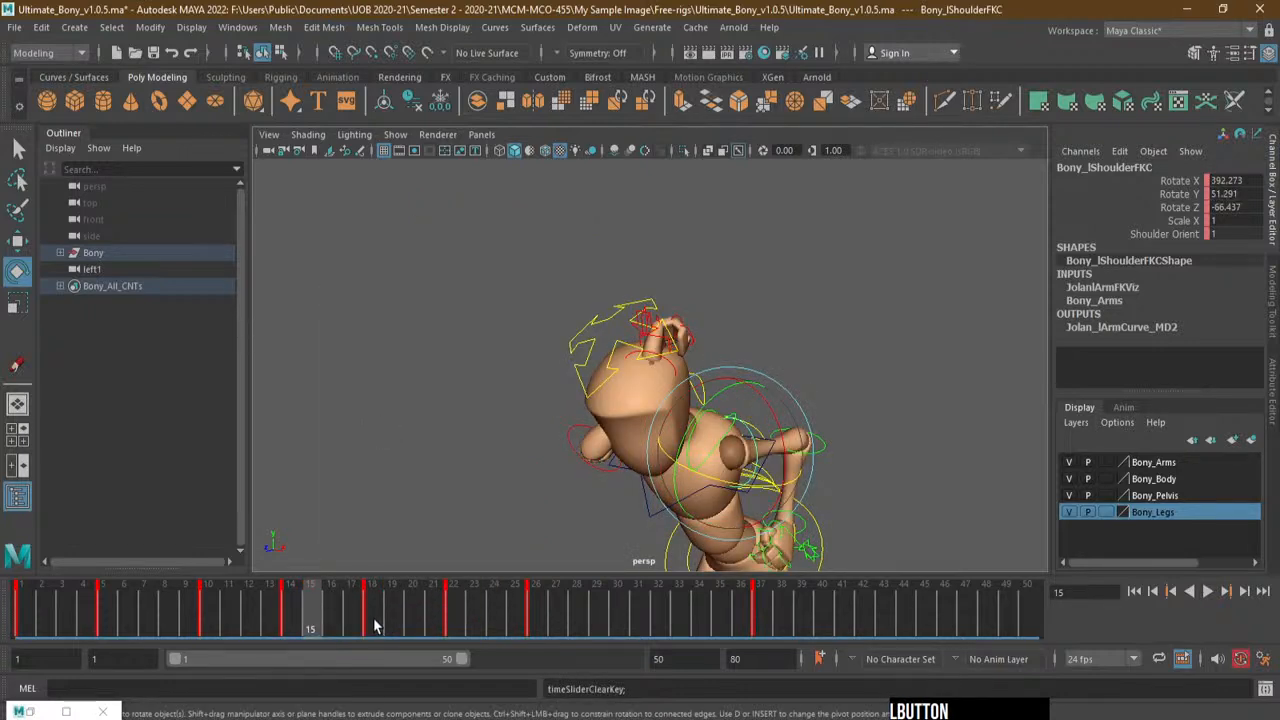
Compare the left arm's poses at frames 10, 14, 16 and 18 from several angles
{"action": "left_click", "coordinate": [292, 620]}
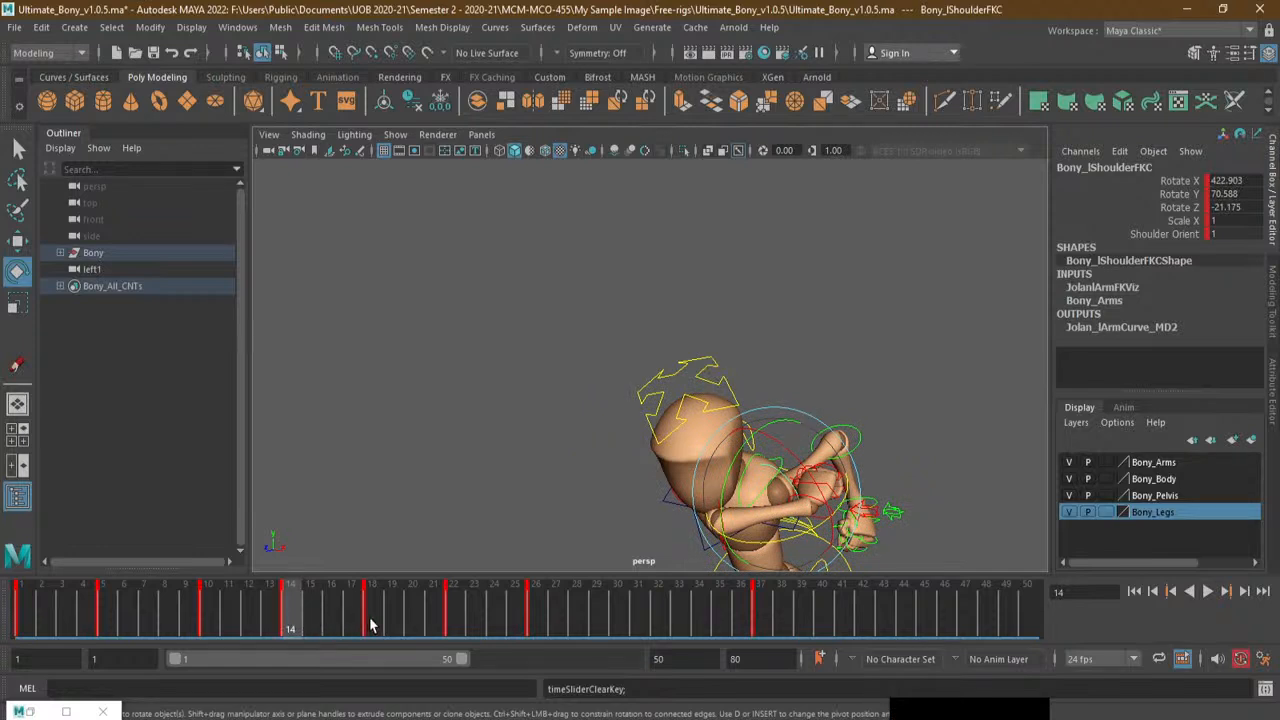
{"action": "left_click_drag", "start_coordinate": [370, 625], "coordinate": [210, 622]}
{"action": "left_click_drag", "start_coordinate": [760, 380], "coordinate": [871, 343], "text": "alt"}
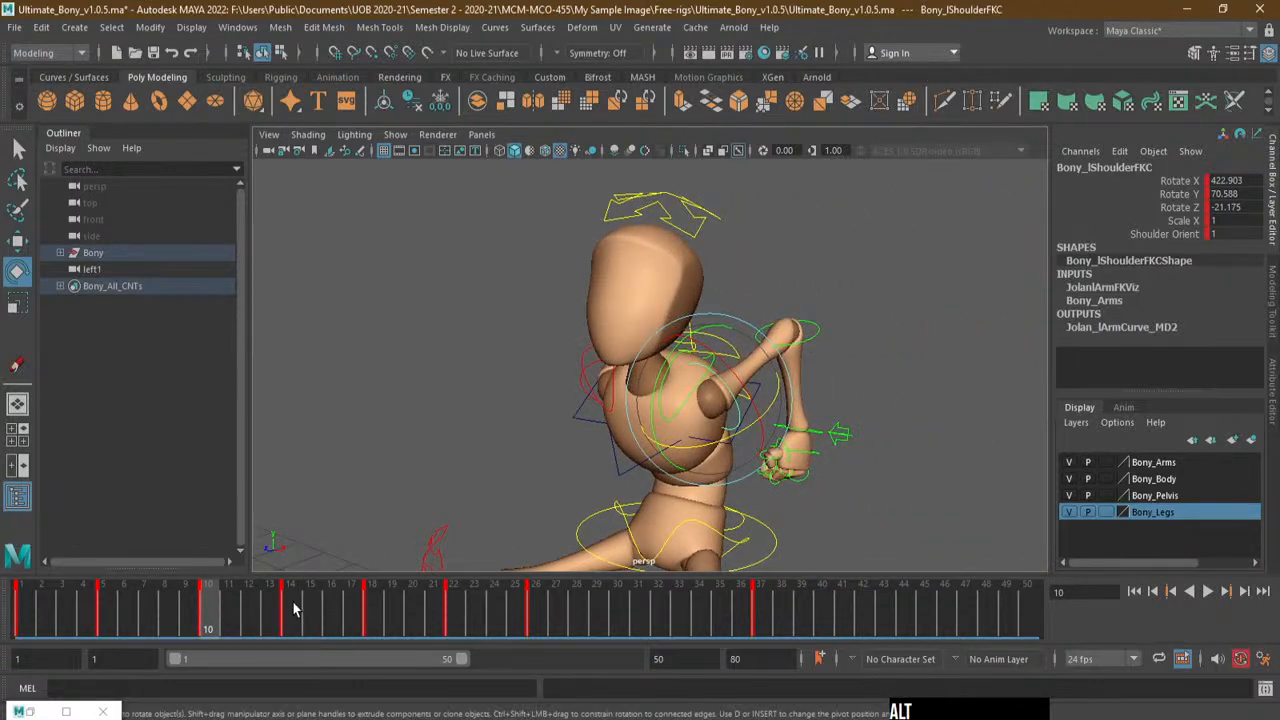
{"action": "left_click", "coordinate": [293, 609]}
{"action": "left_click_drag", "start_coordinate": [575, 360], "coordinate": [669, 591], "text": "alt"}
{"action": "middle_click_drag", "start_coordinate": [612, 255], "coordinate": [730, 378], "text": "alt"}
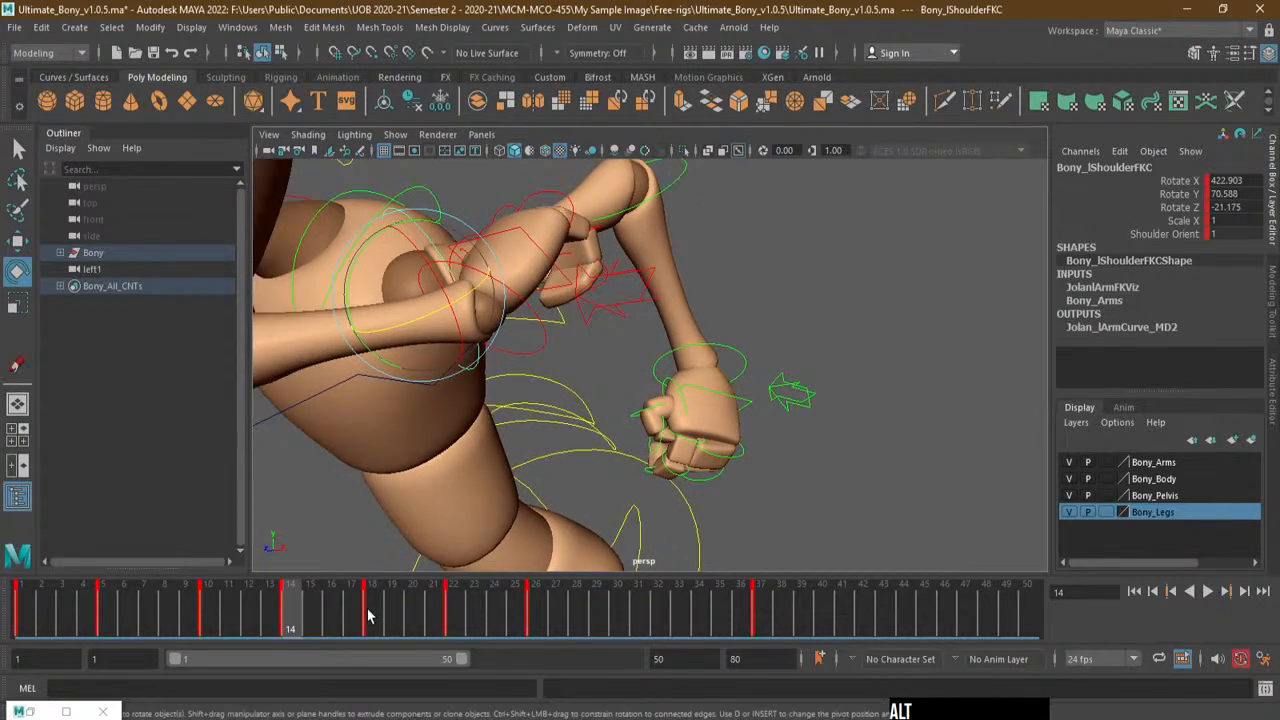
{"action": "left_click", "coordinate": [370, 616]}
{"action": "middle_click_drag", "start_coordinate": [563, 303], "coordinate": [640, 510], "text": "alt"}
{"action": "right_click_drag", "start_coordinate": [372, 290], "coordinate": [388, 317], "text": "alt"}
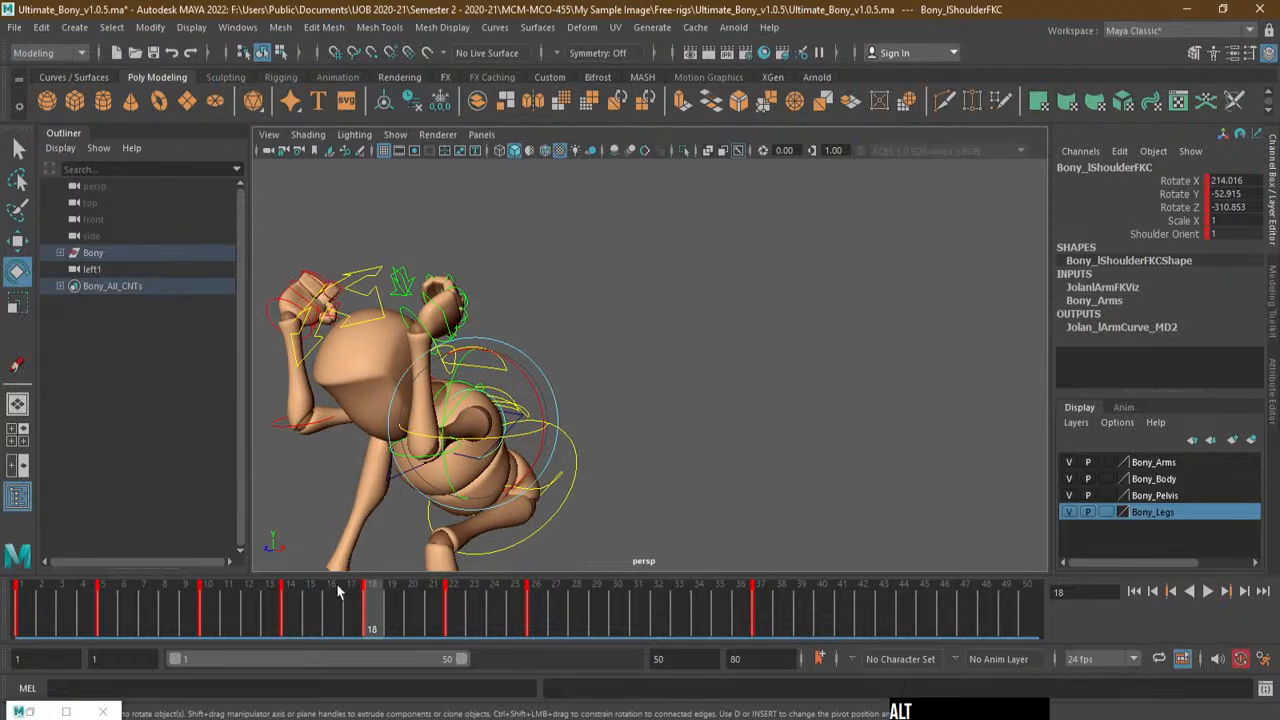
{"action": "left_click", "coordinate": [332, 606]}
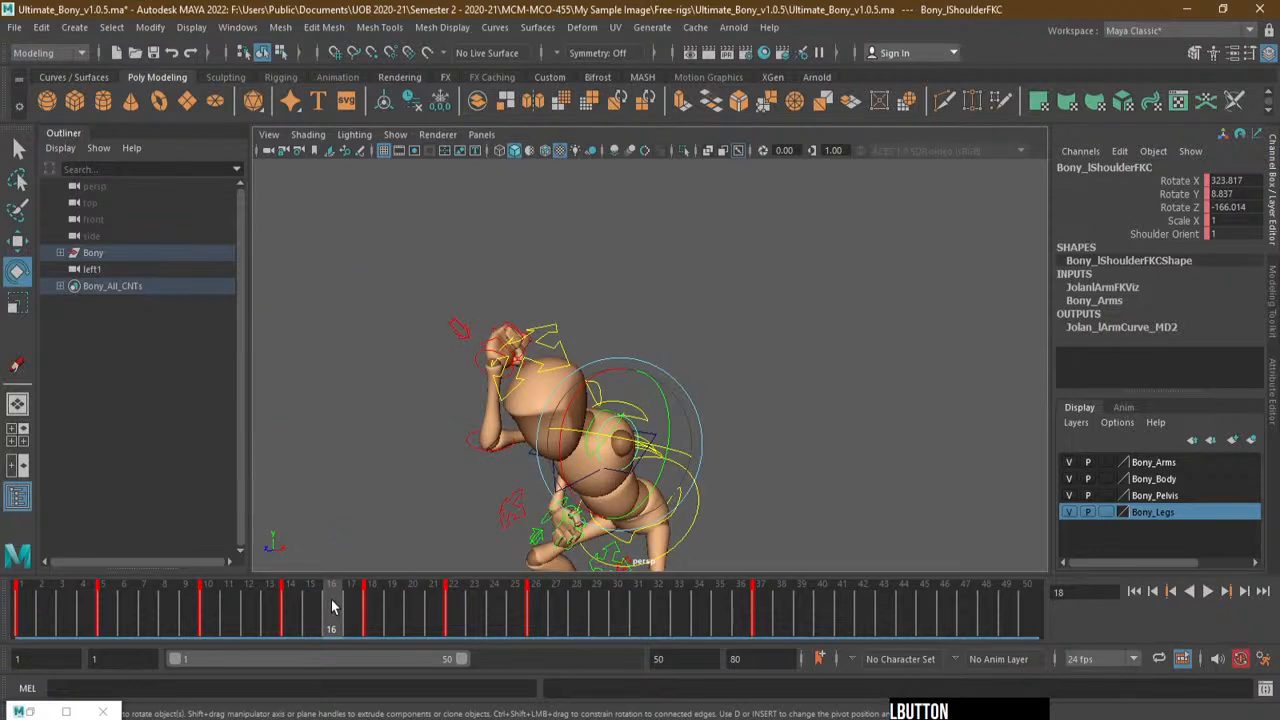
Rotate the left shoulder FK control at frame 16 to about 389 in X, 24 in Y and -35 in Z, key it and play the animation
{"action": "left_click_drag", "start_coordinate": [665, 460], "coordinate": [632, 470]}
{"action": "key", "text": "shift+e"}
{"action": "left_click", "coordinate": [337, 625]}
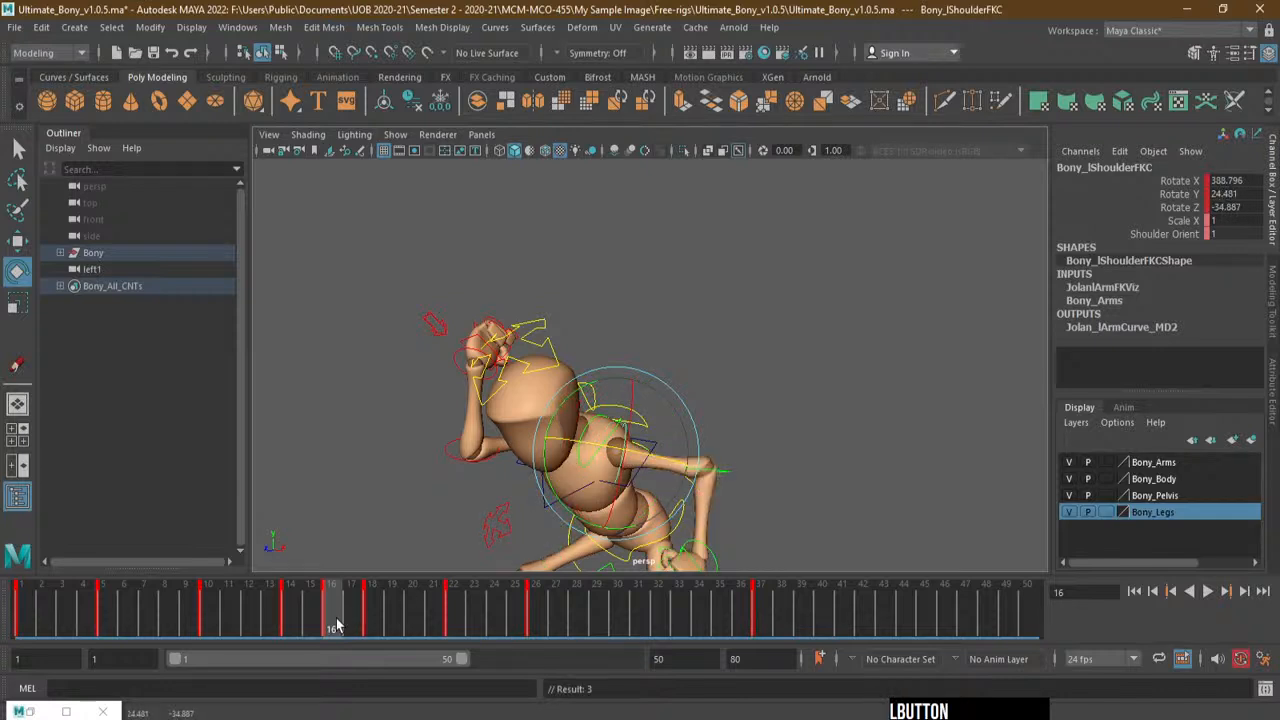
{"action": "key", "text": "alt+v"}
{"action": "key", "text": "alt+v"}
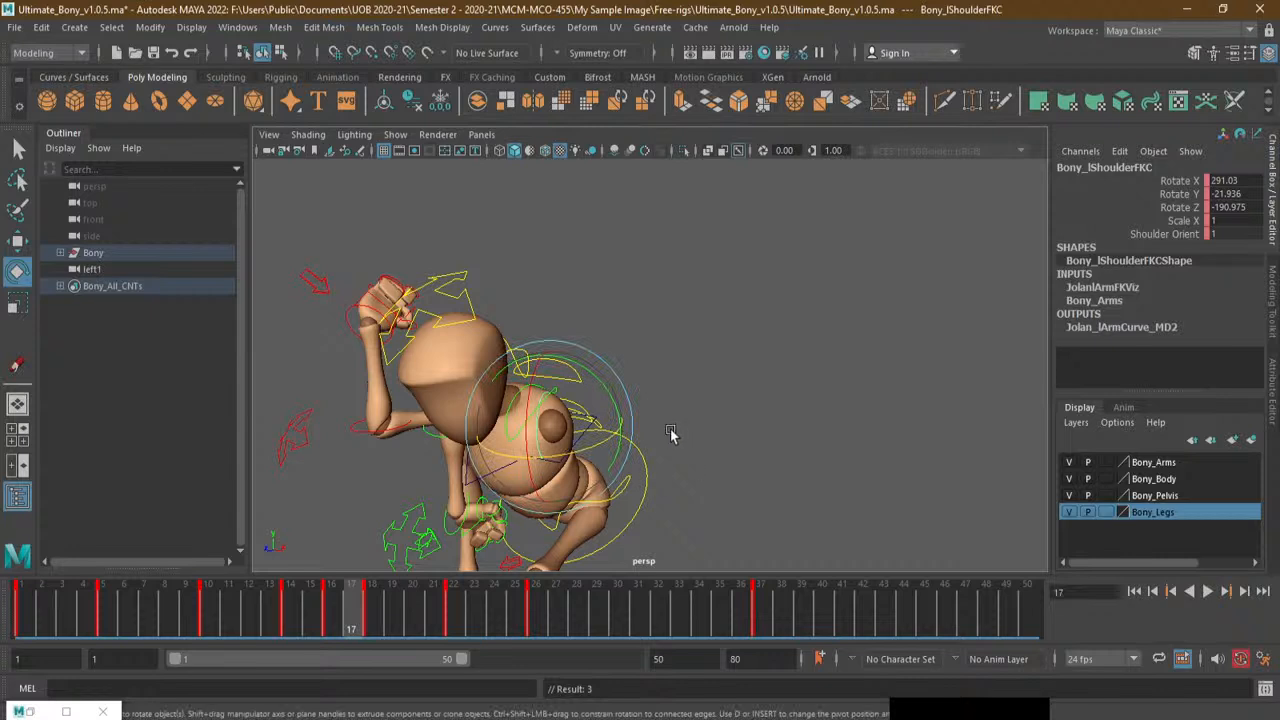
Try several rotations of the left shoulder FK control at frame 17, then undo them
{"action": "left_click_drag", "start_coordinate": [670, 430], "coordinate": [690, 430], "text": "alt"}
{"action": "left_click_drag", "start_coordinate": [603, 381], "coordinate": [502, 213]}
{"action": "left_click_drag", "start_coordinate": [605, 373], "coordinate": [651, 449]}
{"action": "key", "text": "ctrl+z"}
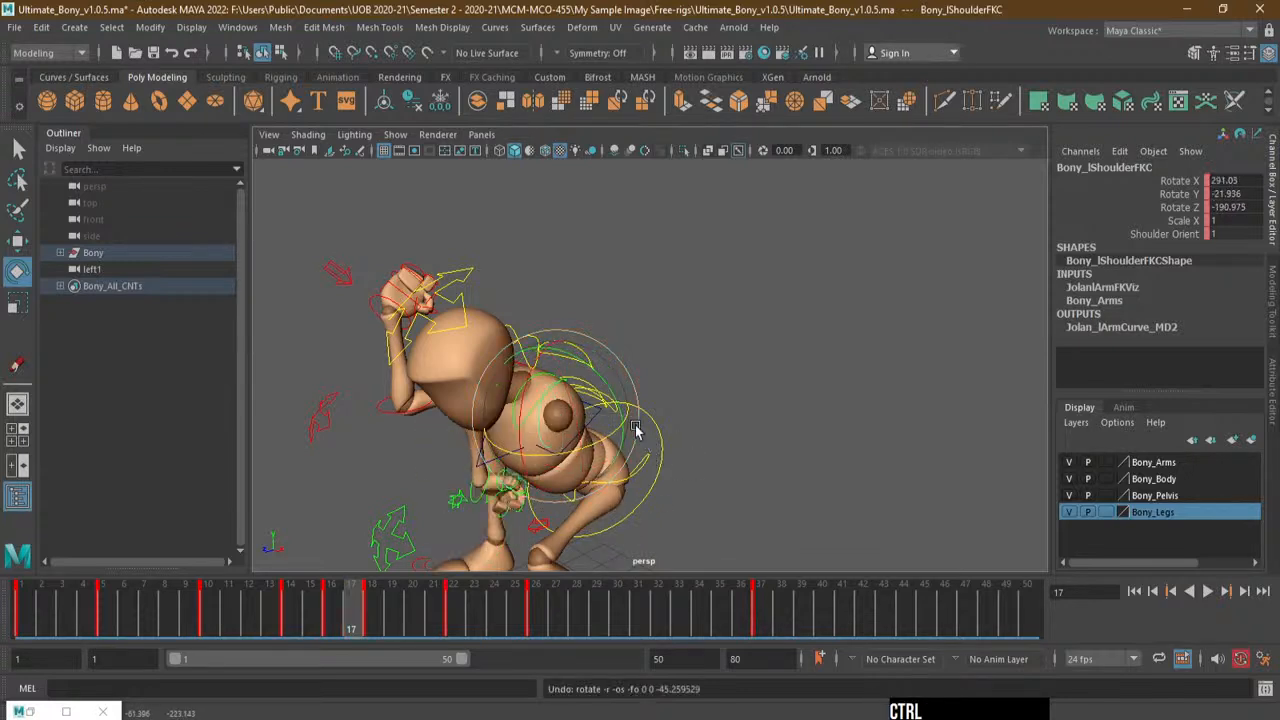
{"action": "left_click_drag", "start_coordinate": [560, 345], "coordinate": [528, 392]}
{"action": "left_click_drag", "start_coordinate": [545, 435], "coordinate": [573, 466]}
{"action": "key", "text": "ctrl+z"}
{"action": "mouse_move", "coordinate": [651, 470]}
{"action": "left_mouse_down", "text": "alt"}
{"action": "mouse_move", "coordinate": [675, 431]}
{"action": "mouse_move", "coordinate": [645, 448]}
{"action": "left_mouse_up", "text": "alt"}
{"action": "left_click_drag", "start_coordinate": [588, 478], "coordinate": [606, 442]}
{"action": "left_click_drag", "start_coordinate": [537, 384], "coordinate": [664, 468]}
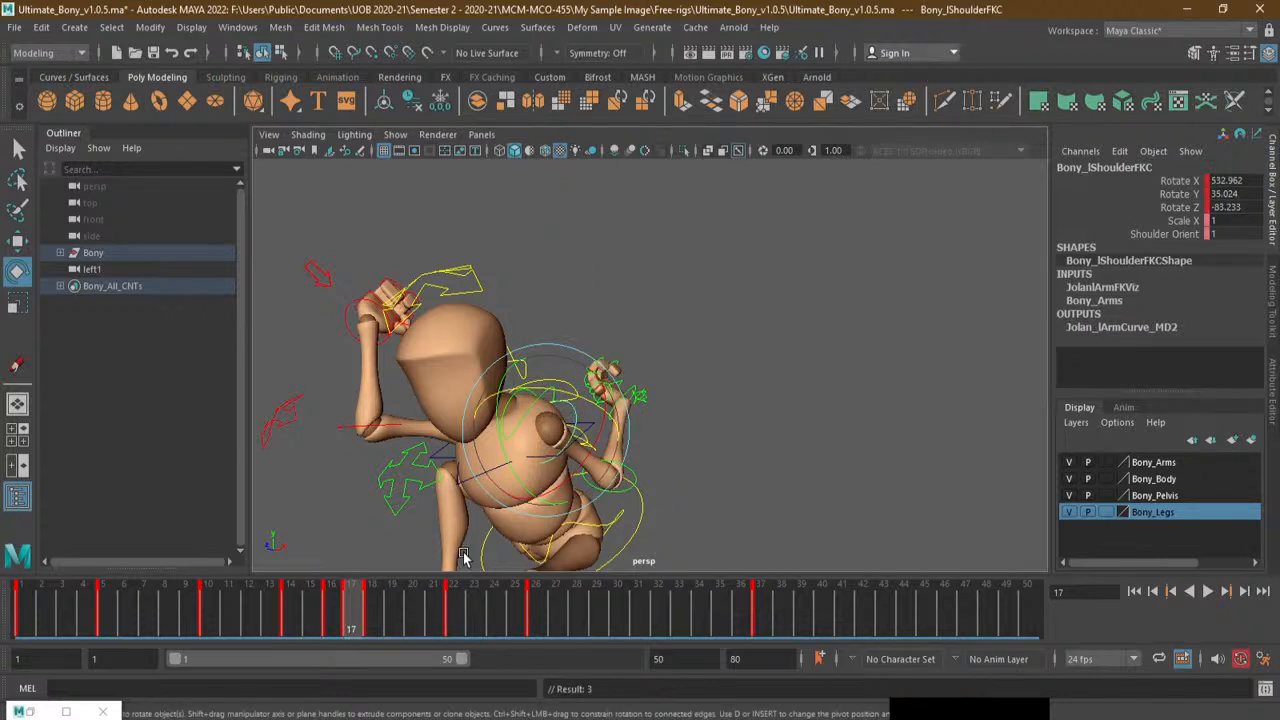
{"action": "key", "text": "ctrl+z"}
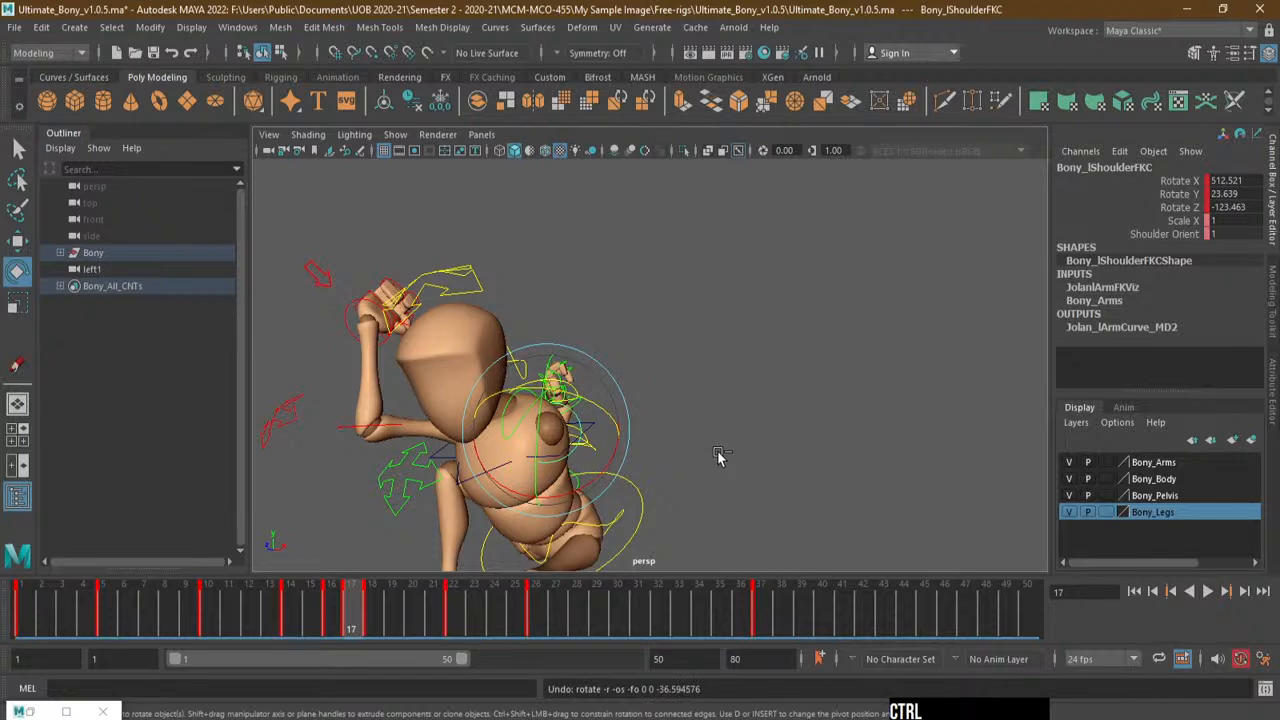
{"action": "key", "text": "ctrl+z"}
{"action": "key", "text": "ctrl+z"}
Carry the frame 16 pose to frame 17, rotate the left shoulder FK control to about 408 in X, 60 in Y and -40 in Z, and key it
{"action": "left_click", "coordinate": [330, 625]}
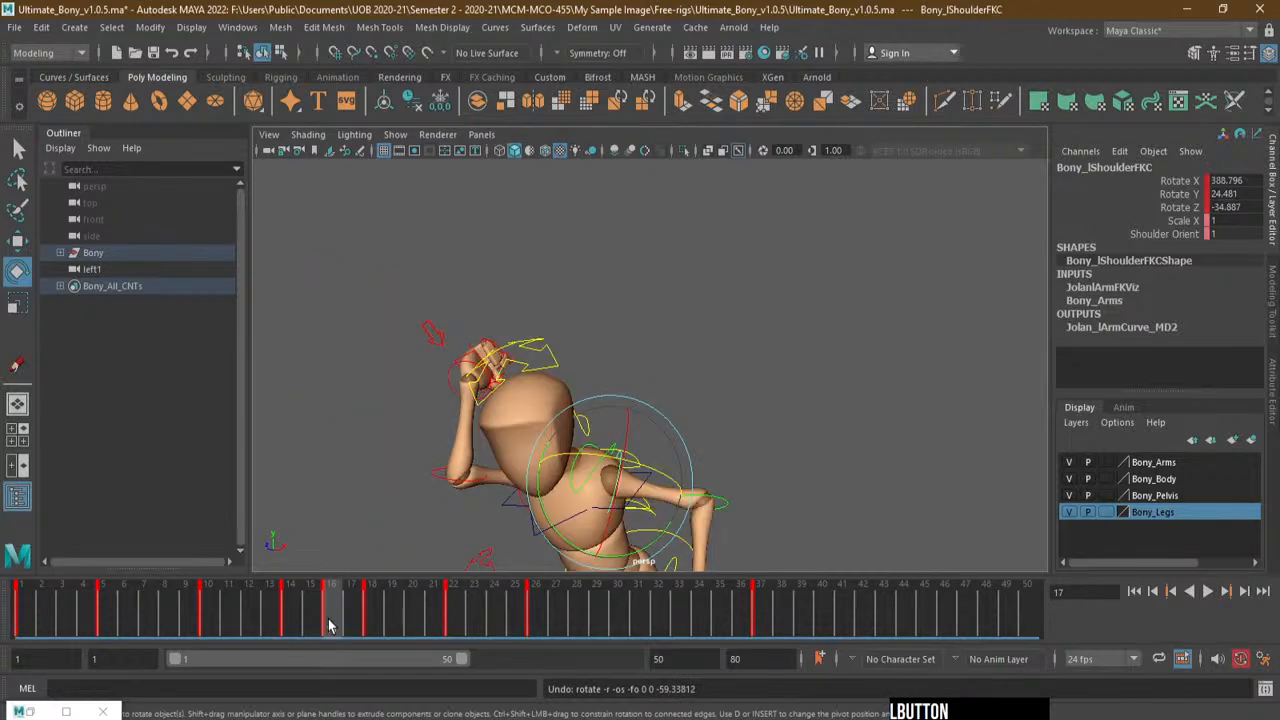
{"action": "mouse_move", "coordinate": [330, 625]}
{"action": "left_mouse_down"}
{"action": "mouse_move", "coordinate": [357, 627]}
{"action": "mouse_move", "coordinate": [331, 627]}
{"action": "left_mouse_up"}
{"action": "middle_click_drag", "start_coordinate": [610, 440], "coordinate": [619, 397], "text": "alt"}
{"action": "left_click", "coordinate": [370, 627]}
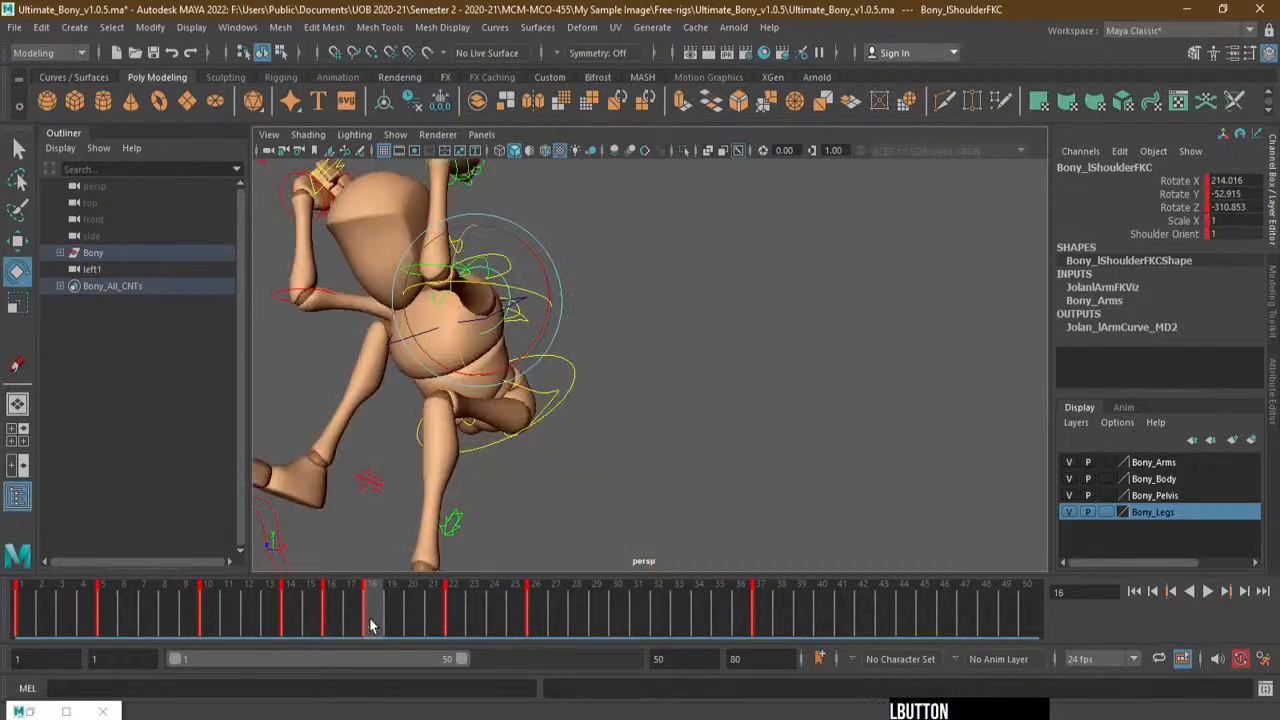
{"action": "left_click", "coordinate": [334, 627]}
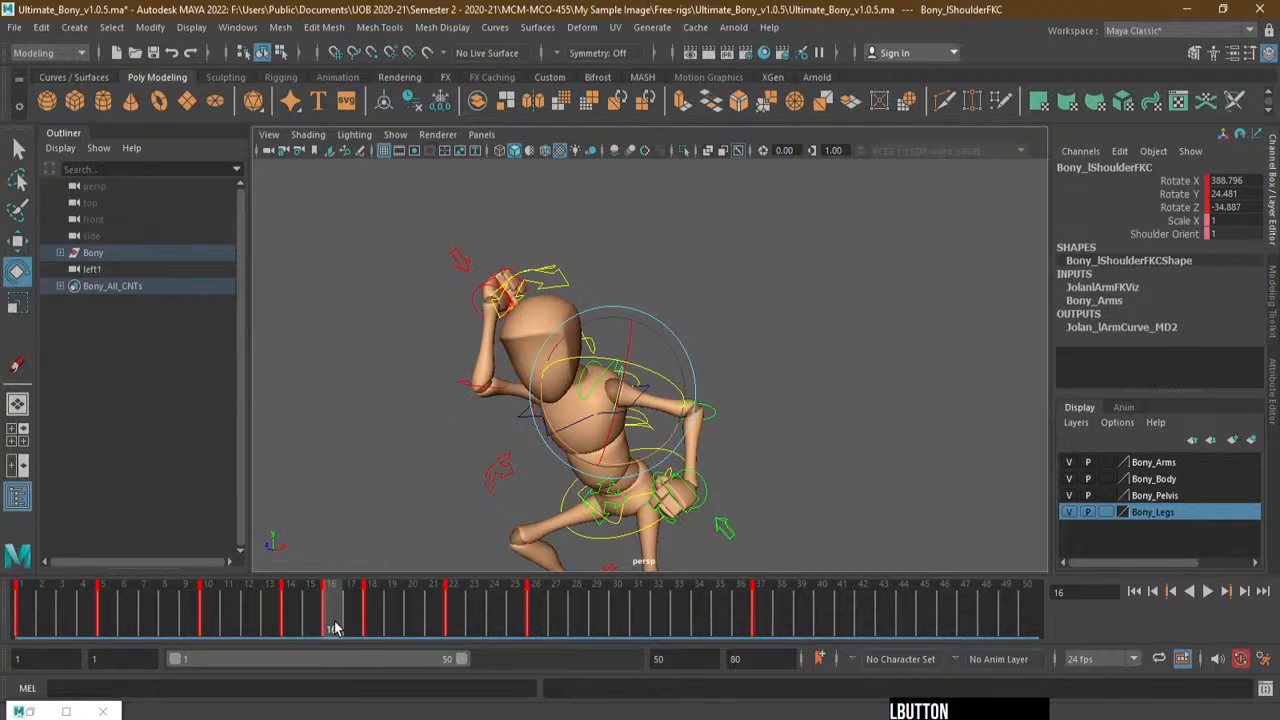
{"action": "left_click_drag", "start_coordinate": [335, 628], "coordinate": [350, 627]}
{"action": "mouse_move", "coordinate": [565, 347]}
{"action": "left_mouse_down"}
{"action": "mouse_move", "coordinate": [579, 346]}
{"action": "mouse_move", "coordinate": [491, 355]}
{"action": "left_mouse_up"}
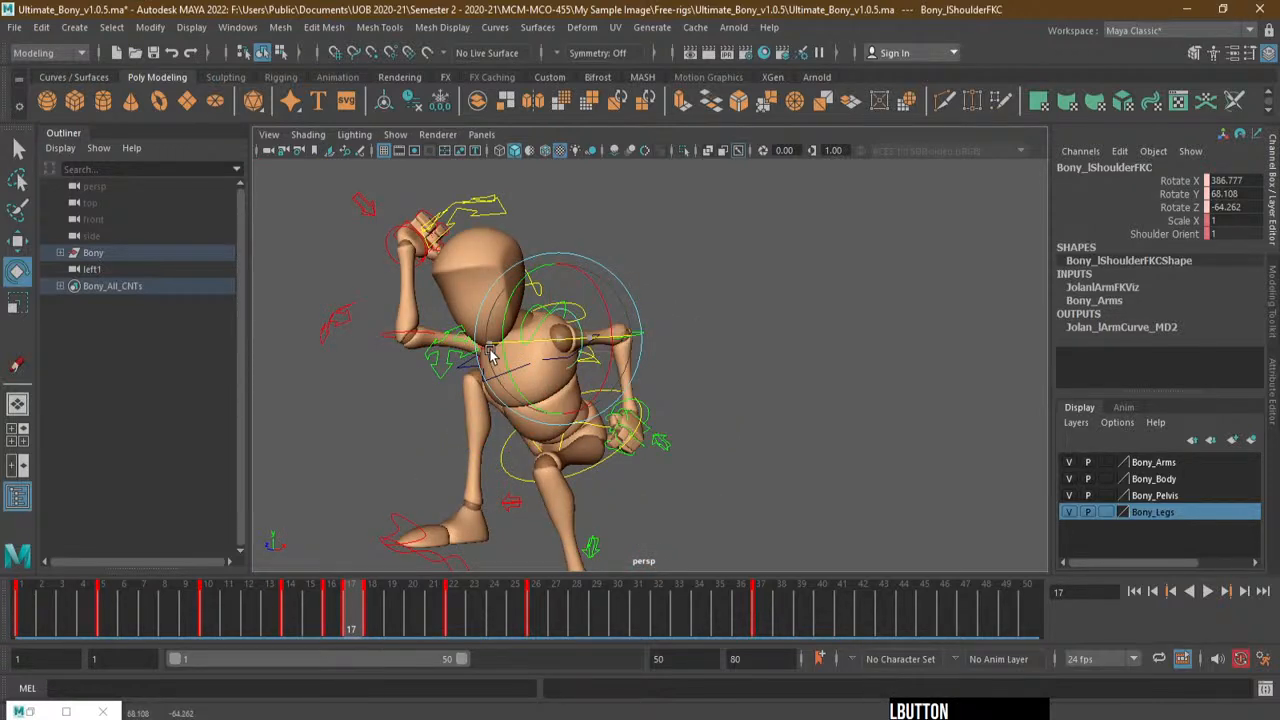
{"action": "left_click", "coordinate": [373, 625]}
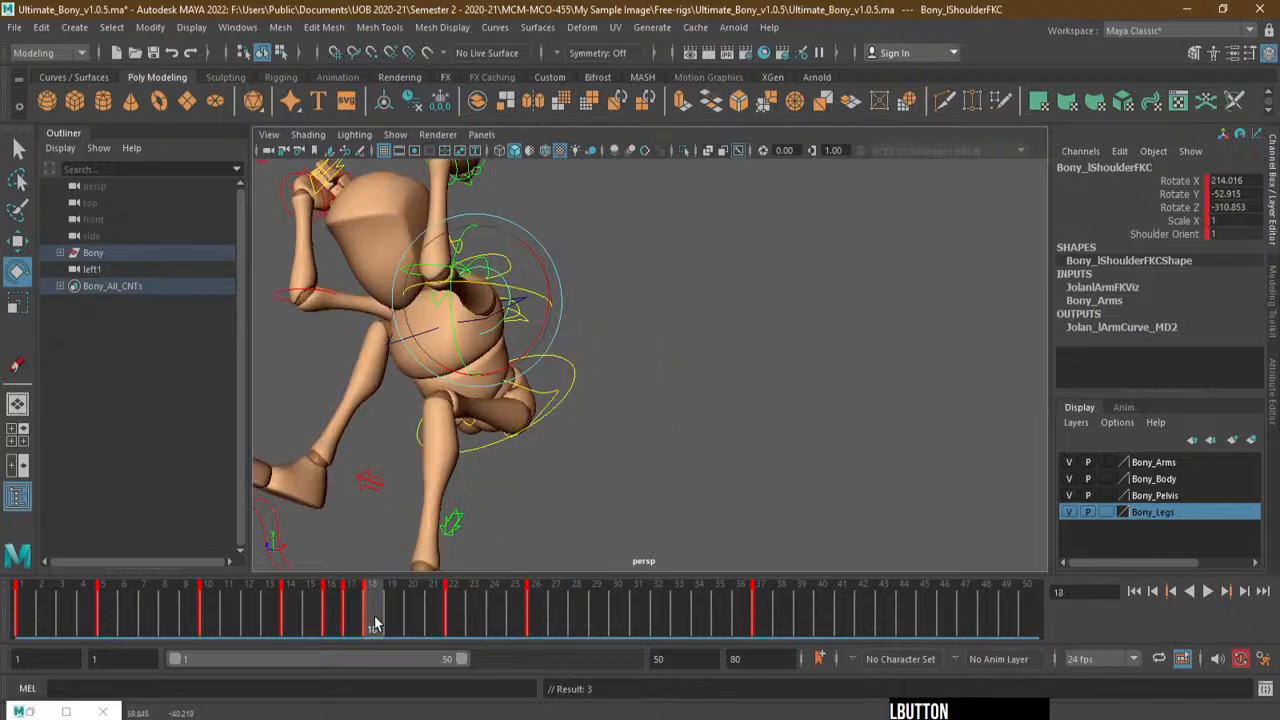
{"action": "left_click", "coordinate": [350, 627]}
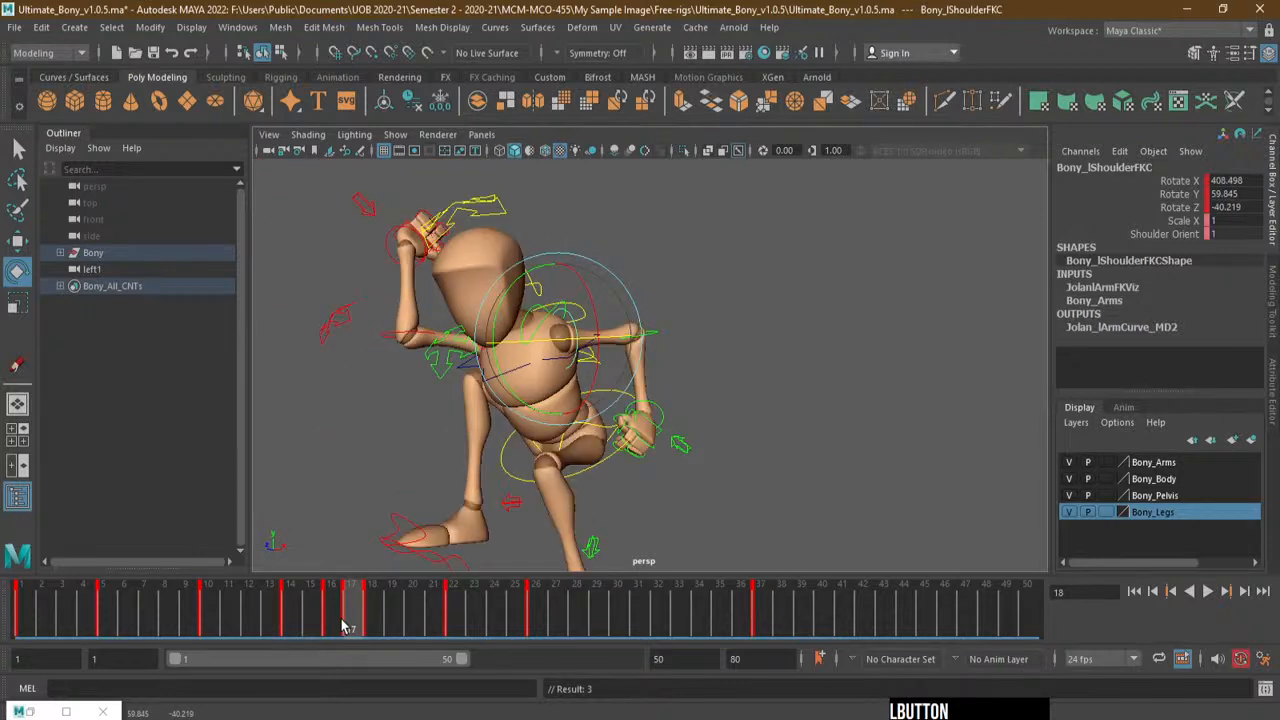
{"action": "mouse_move", "coordinate": [342, 627]}
{"action": "left_mouse_down"}
{"action": "mouse_move", "coordinate": [222, 627]}
{"action": "mouse_move", "coordinate": [352, 611]}
{"action": "left_mouse_up"}
Select the right shoulder FK control and delete its keys from frame 10 through frame 36
{"action": "right_click_drag", "start_coordinate": [680, 394], "coordinate": [714, 419], "text": "alt"}
{"action": "left_click_drag", "start_coordinate": [714, 419], "coordinate": [691, 420], "text": "alt"}
{"action": "left_click", "coordinate": [471, 366]}
{"action": "left_click_drag", "start_coordinate": [638, 490], "coordinate": [612, 431], "text": "alt"}
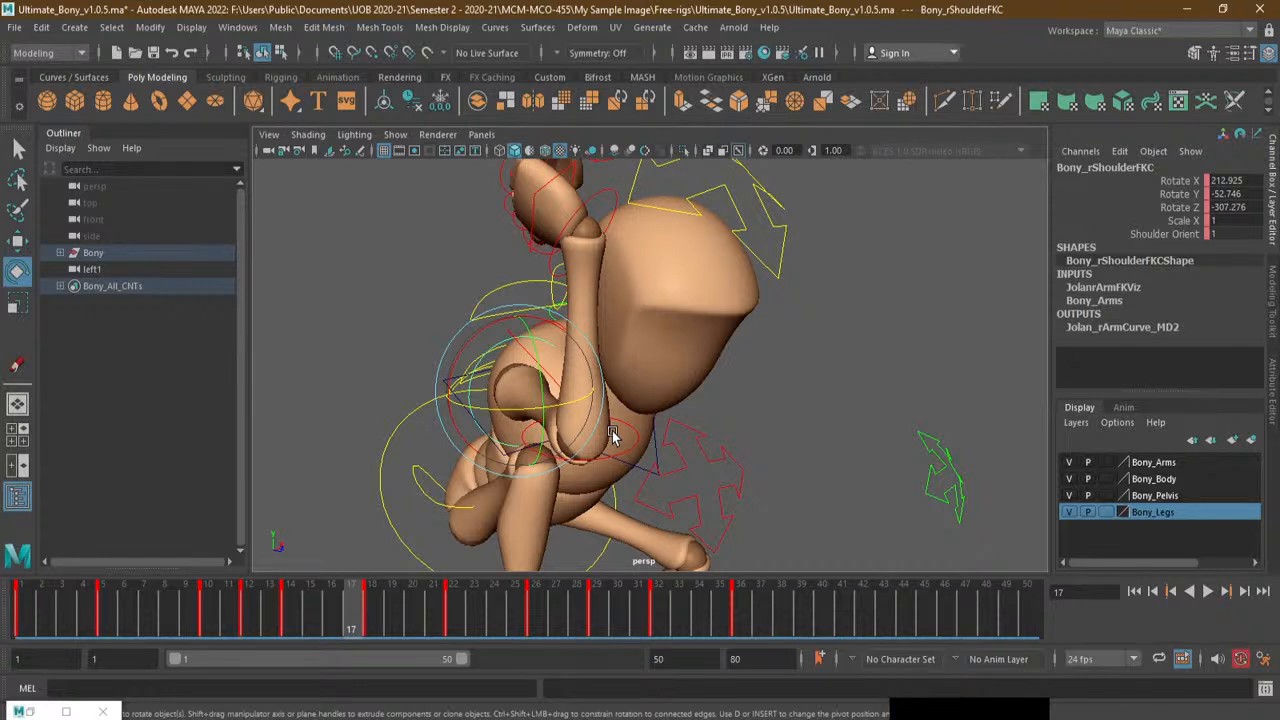
{"action": "left_click", "coordinate": [343, 620]}
{"action": "left_click_drag", "start_coordinate": [343, 620], "coordinate": [20, 620]}
{"action": "middle_click_drag", "start_coordinate": [374, 466], "coordinate": [575, 365], "text": "alt"}
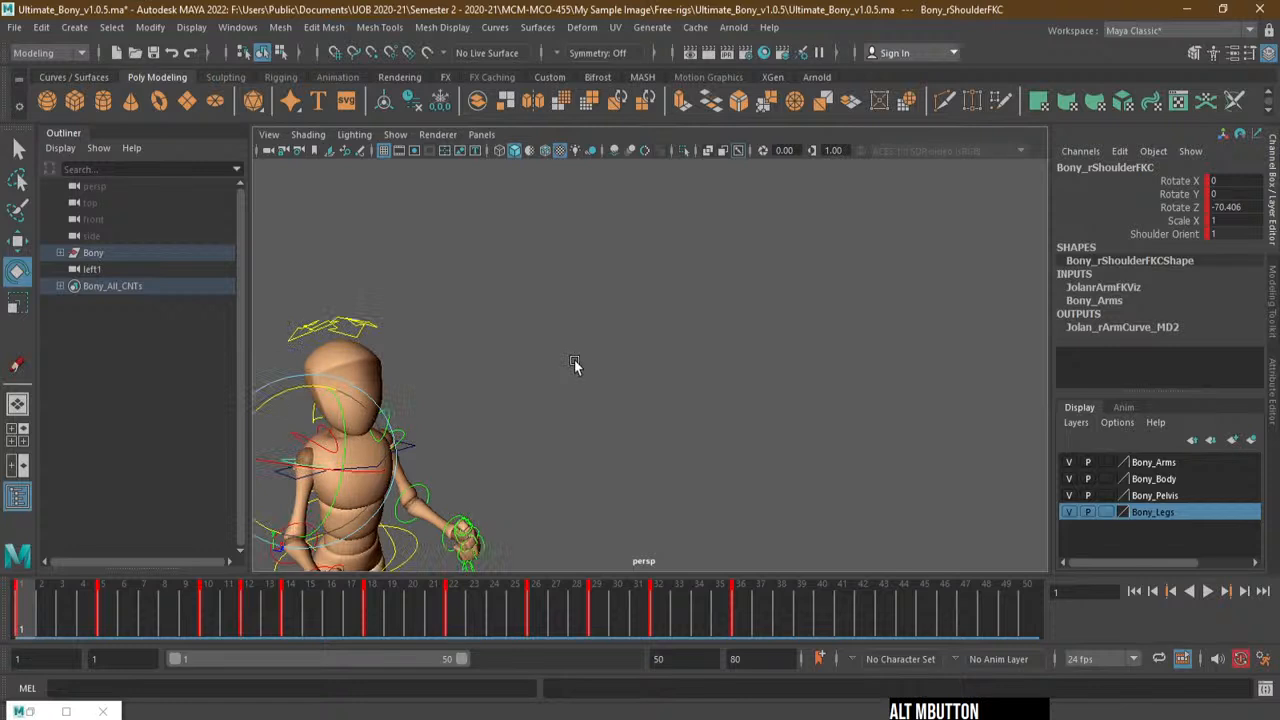
{"action": "left_click", "coordinate": [104, 620]}
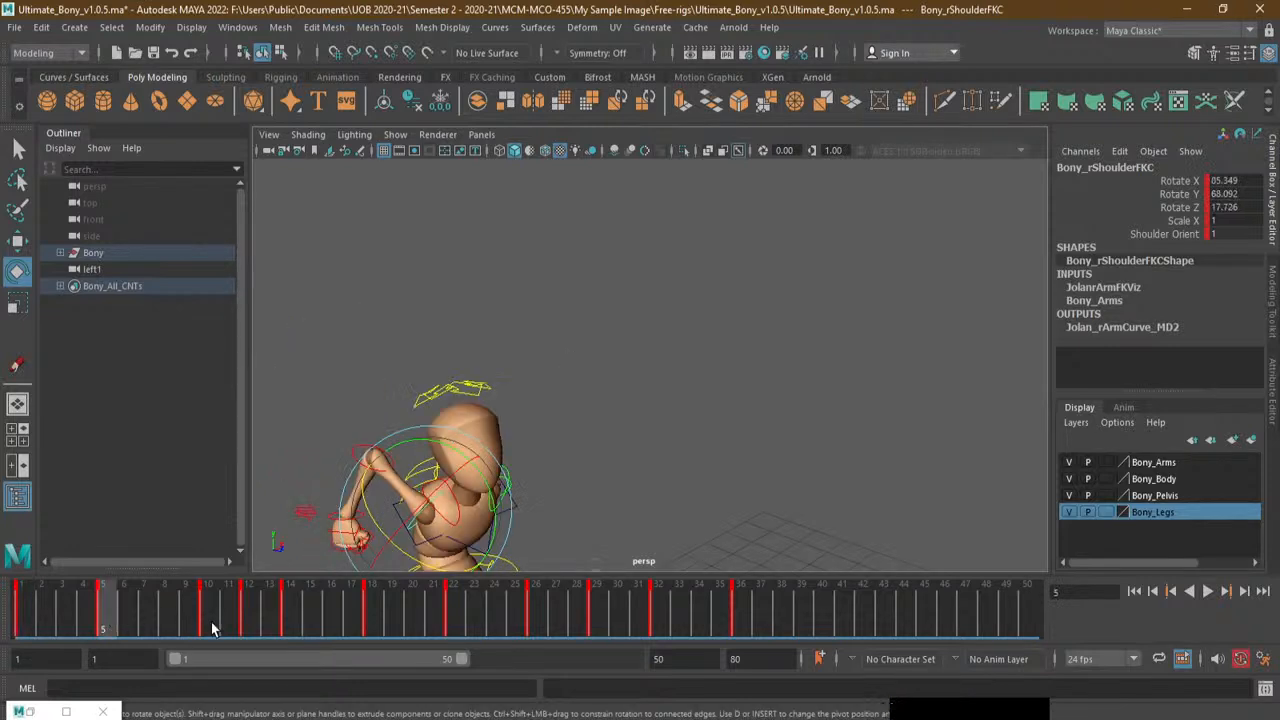
{"action": "left_click_drag", "start_coordinate": [207, 625], "coordinate": [741, 630], "text": "shift"}
{"action": "right_click", "coordinate": [741, 630]}
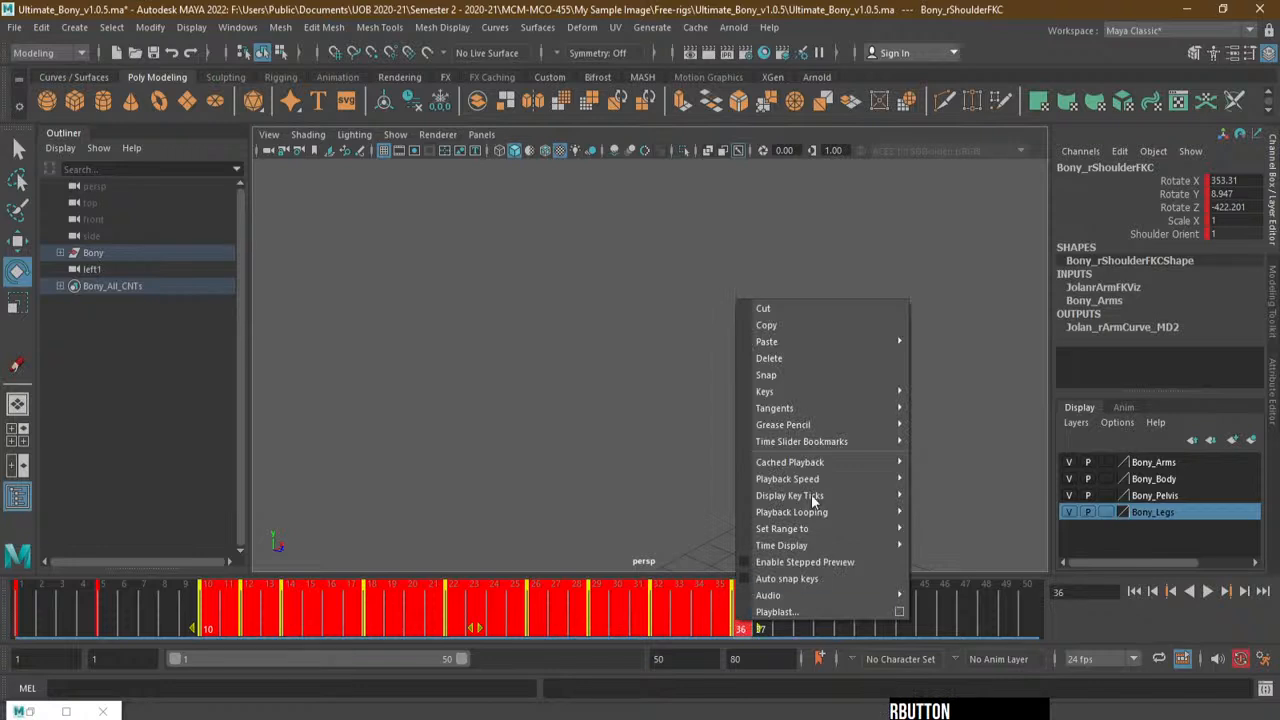
{"action": "left_click", "coordinate": [801, 357]}
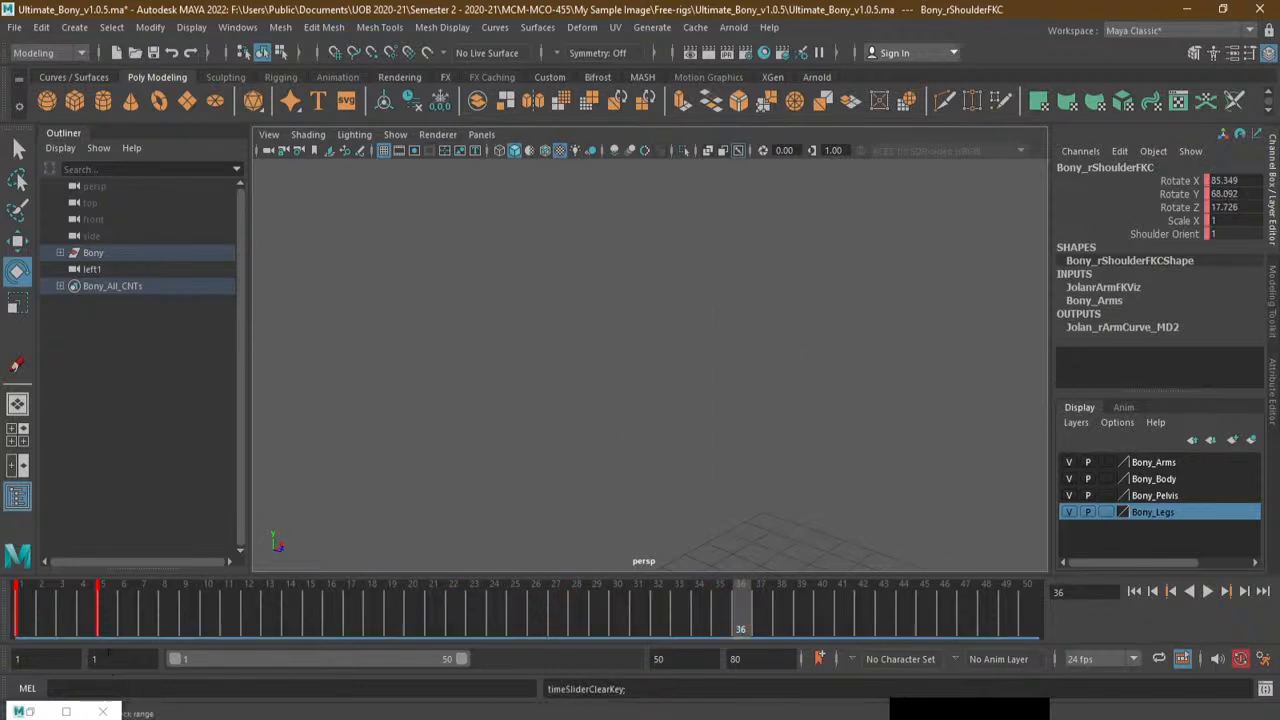
Key the right shoulder FK control at frame 9, holding its frame 5 rotation
{"action": "left_click_drag", "start_coordinate": [145, 629], "coordinate": [184, 631]}
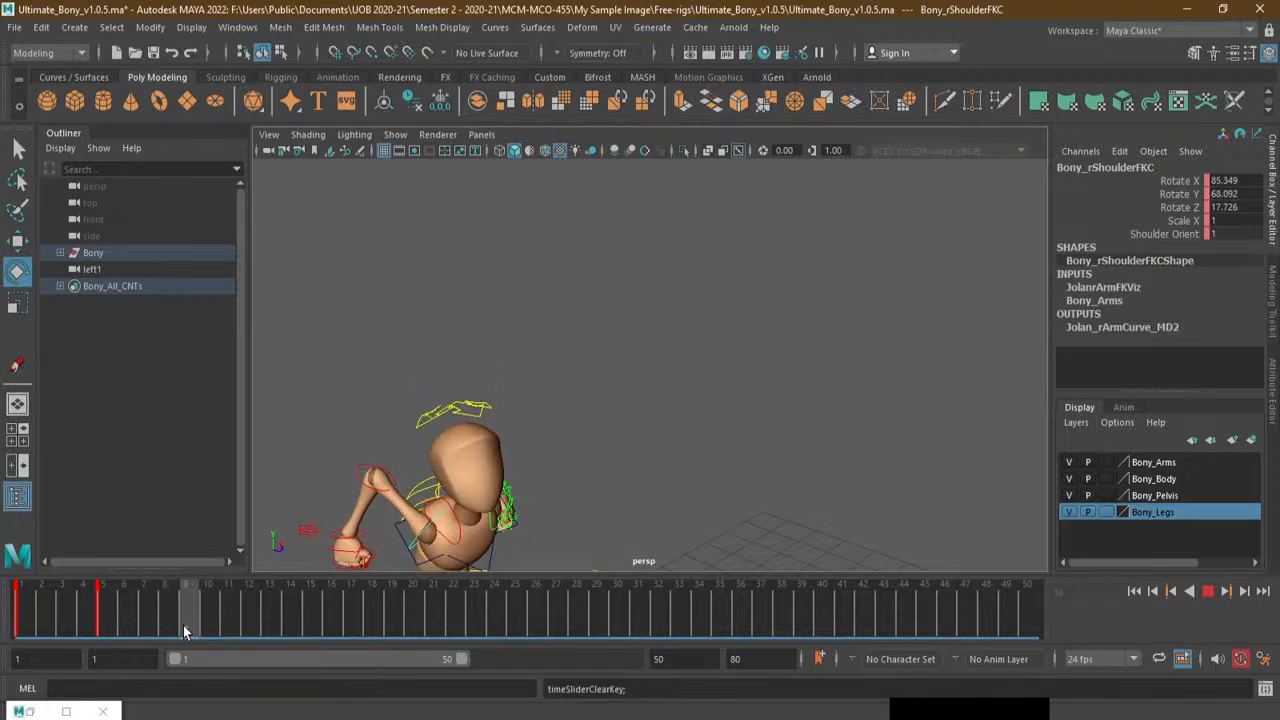
{"action": "left_click_drag", "start_coordinate": [600, 500], "coordinate": [625, 424], "text": "alt"}
{"action": "left_click_drag", "start_coordinate": [477, 374], "coordinate": [565, 388], "text": "alt"}
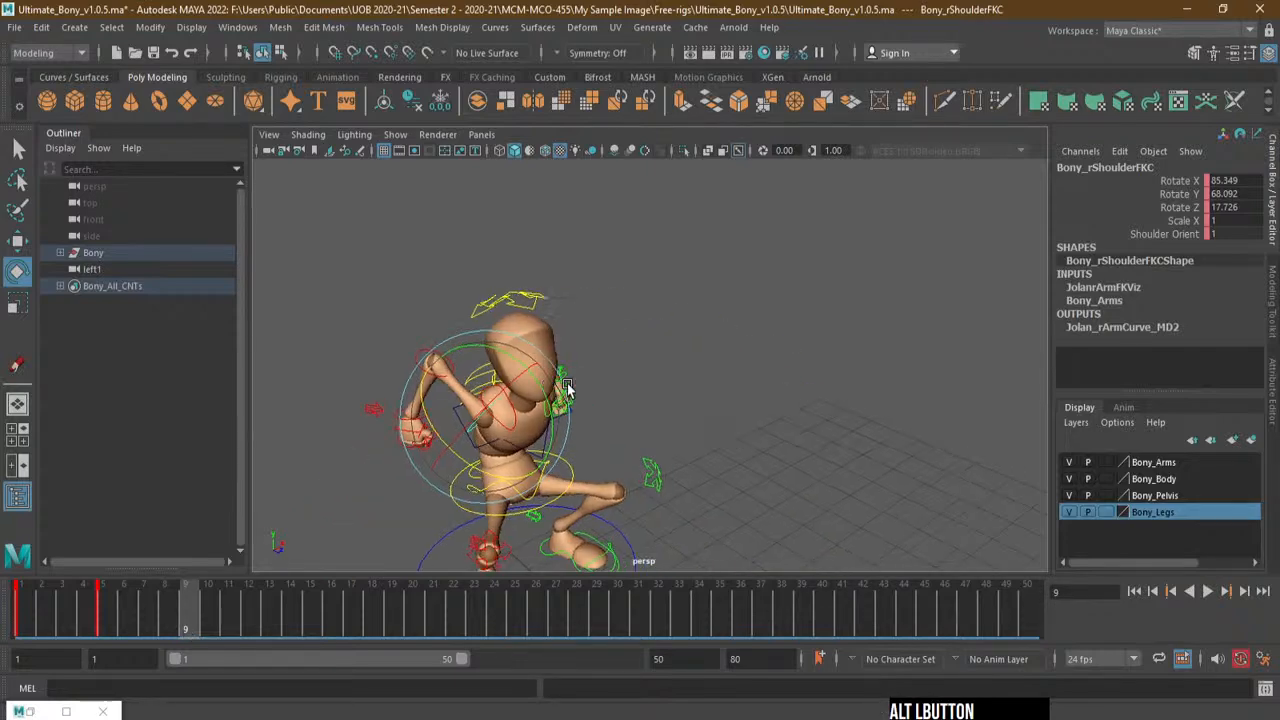
{"action": "right_click_drag", "start_coordinate": [566, 389], "coordinate": [690, 398], "text": "alt"}
{"action": "key", "text": "s"}
{"action": "left_click", "coordinate": [188, 625]}
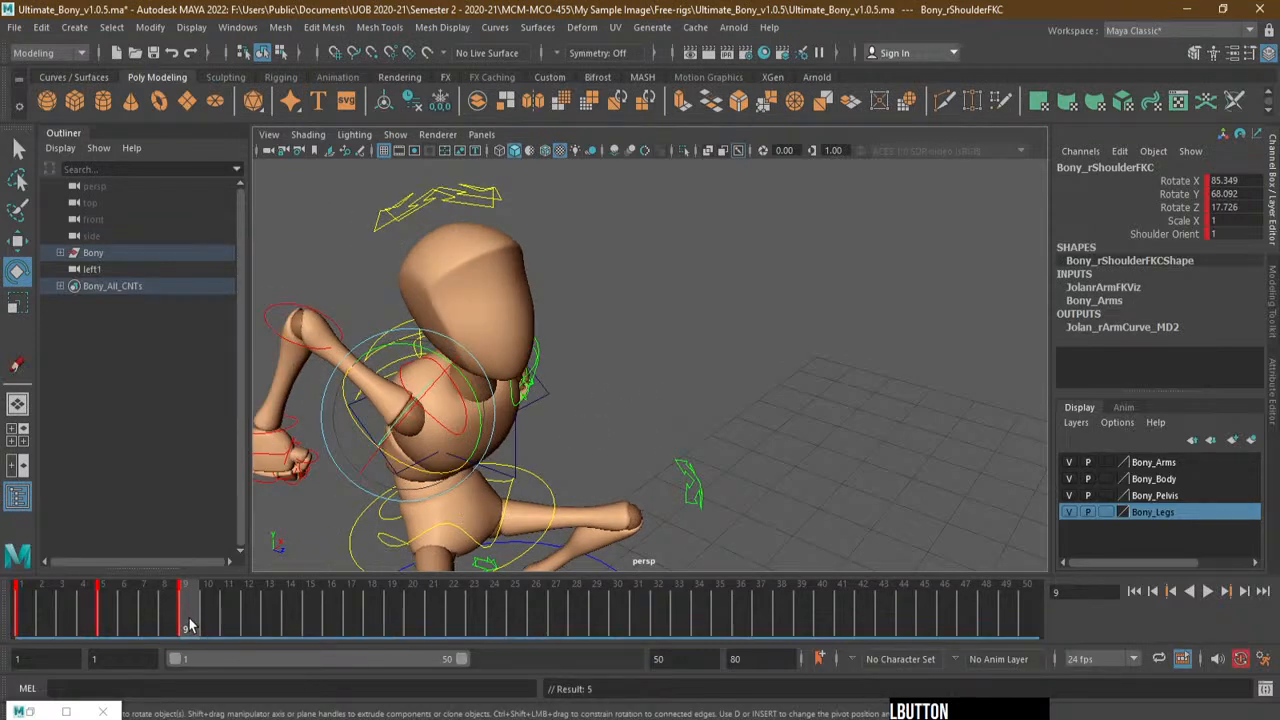
Key the same held right shoulder rotation at frames 13 and 17
{"action": "left_click_drag", "start_coordinate": [190, 625], "coordinate": [278, 623]}
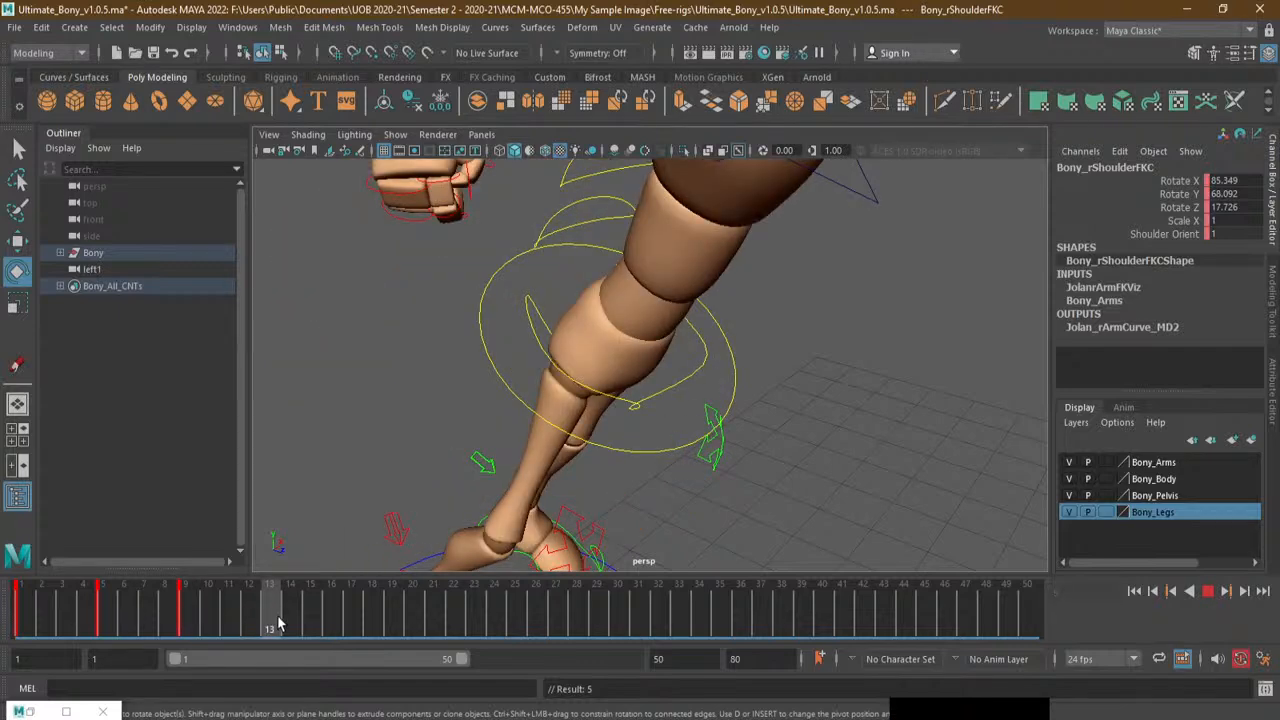
{"action": "right_click_drag", "start_coordinate": [640, 411], "coordinate": [717, 322], "text": "alt"}
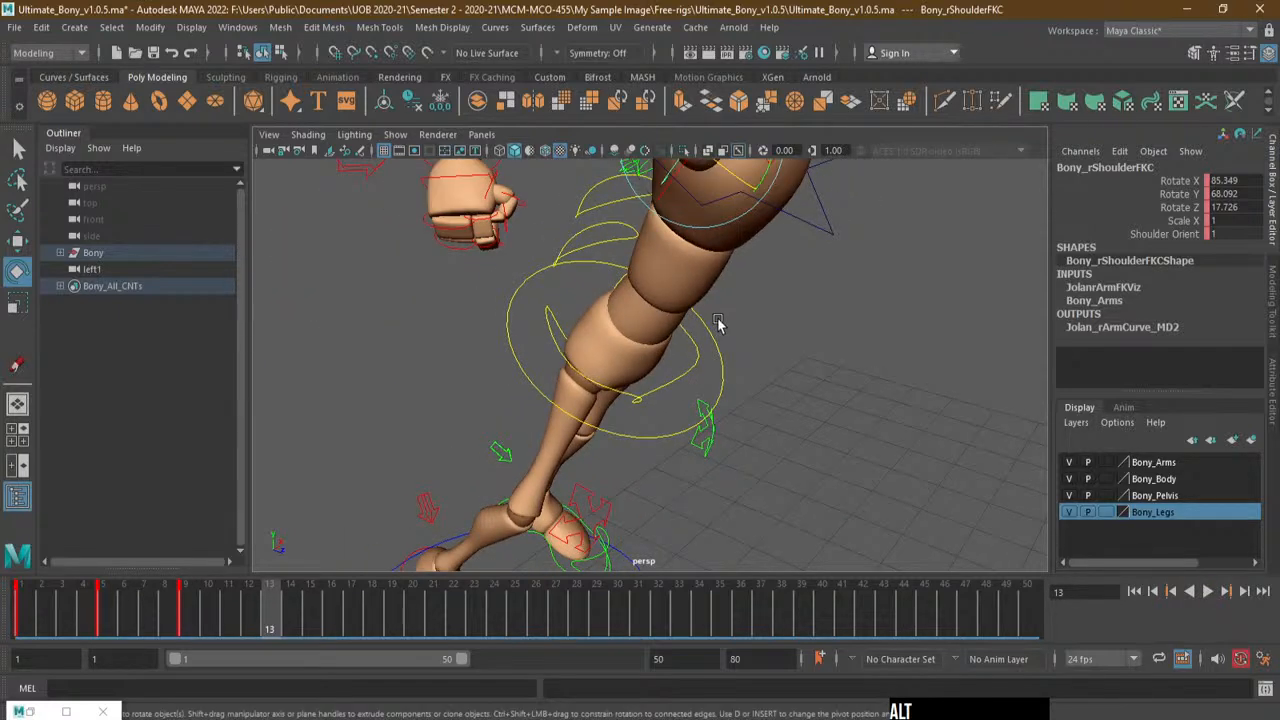
{"action": "middle_click_drag", "start_coordinate": [717, 322], "coordinate": [645, 543], "text": "alt"}
{"action": "key", "text": "s"}
{"action": "left_click_drag", "start_coordinate": [277, 624], "coordinate": [350, 625]}
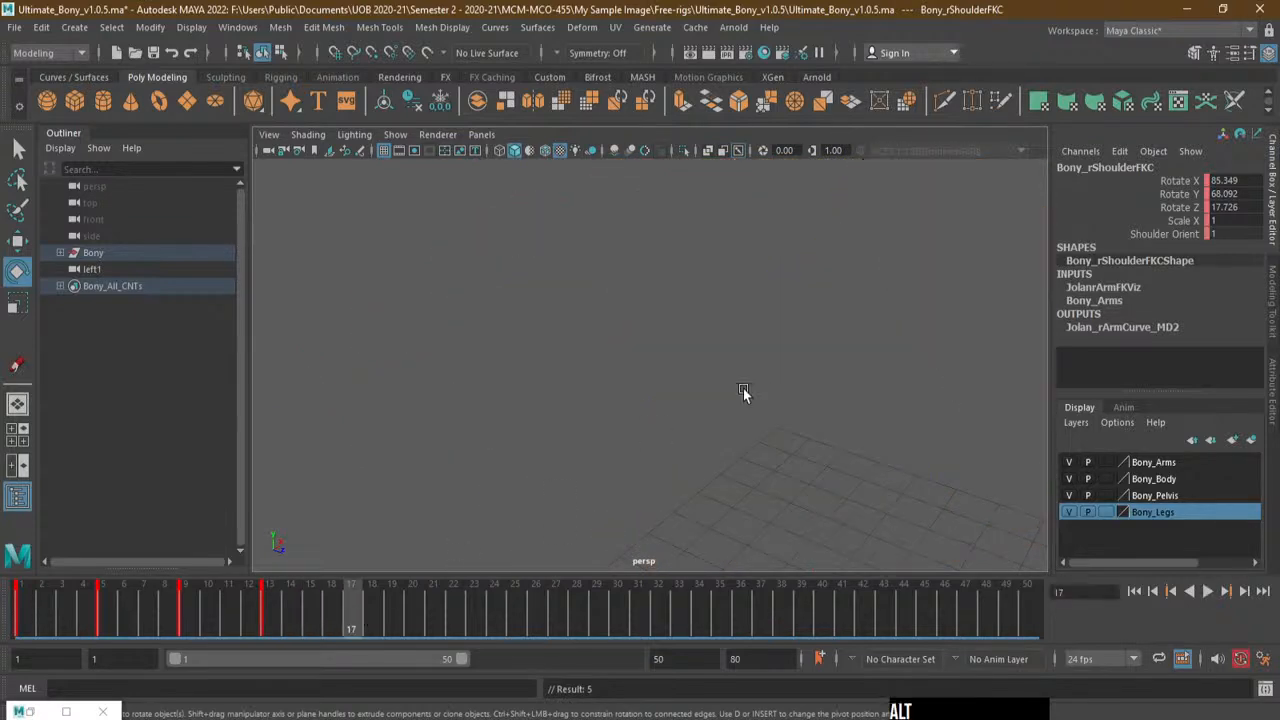
{"action": "middle_click_drag", "start_coordinate": [724, 338], "coordinate": [405, 422], "text": "alt"}
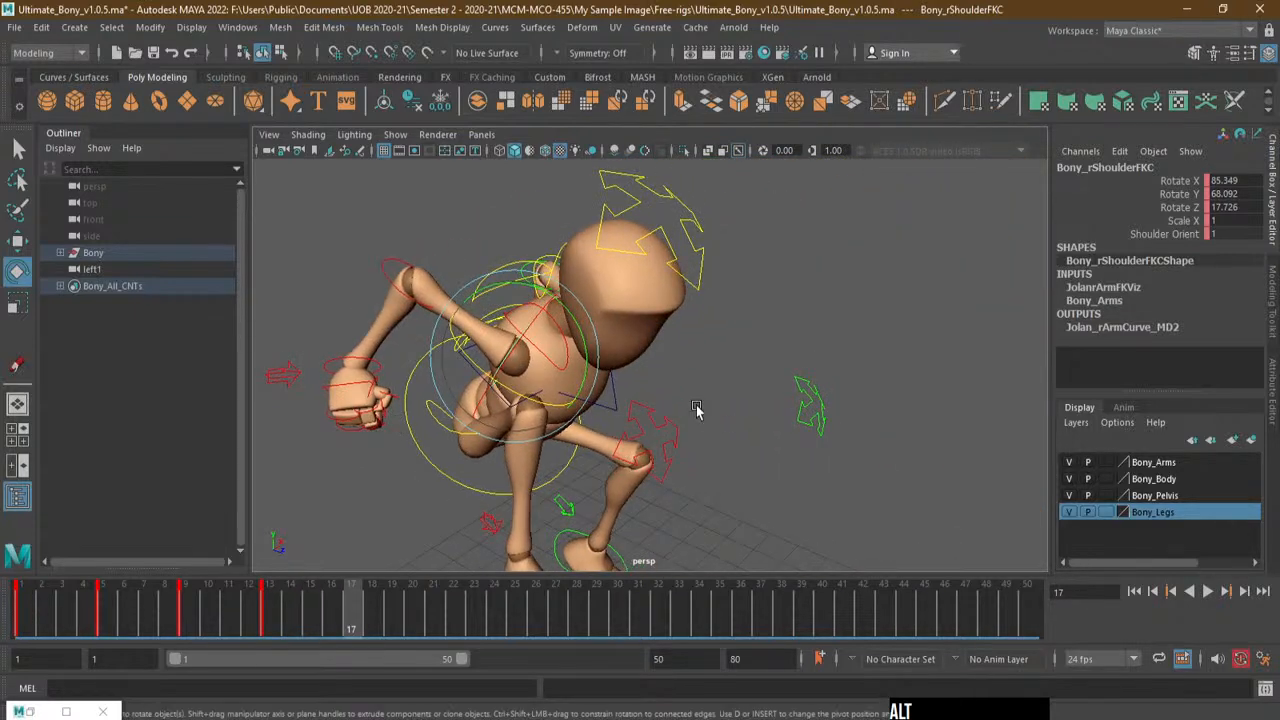
{"action": "key", "text": "s"}
Raise the right arm at frame 19 by rotating its shoulder FK control to about 258 in X, -52 in Y and -331 in Z, and key it
{"action": "left_click_drag", "start_coordinate": [370, 626], "coordinate": [390, 626]}
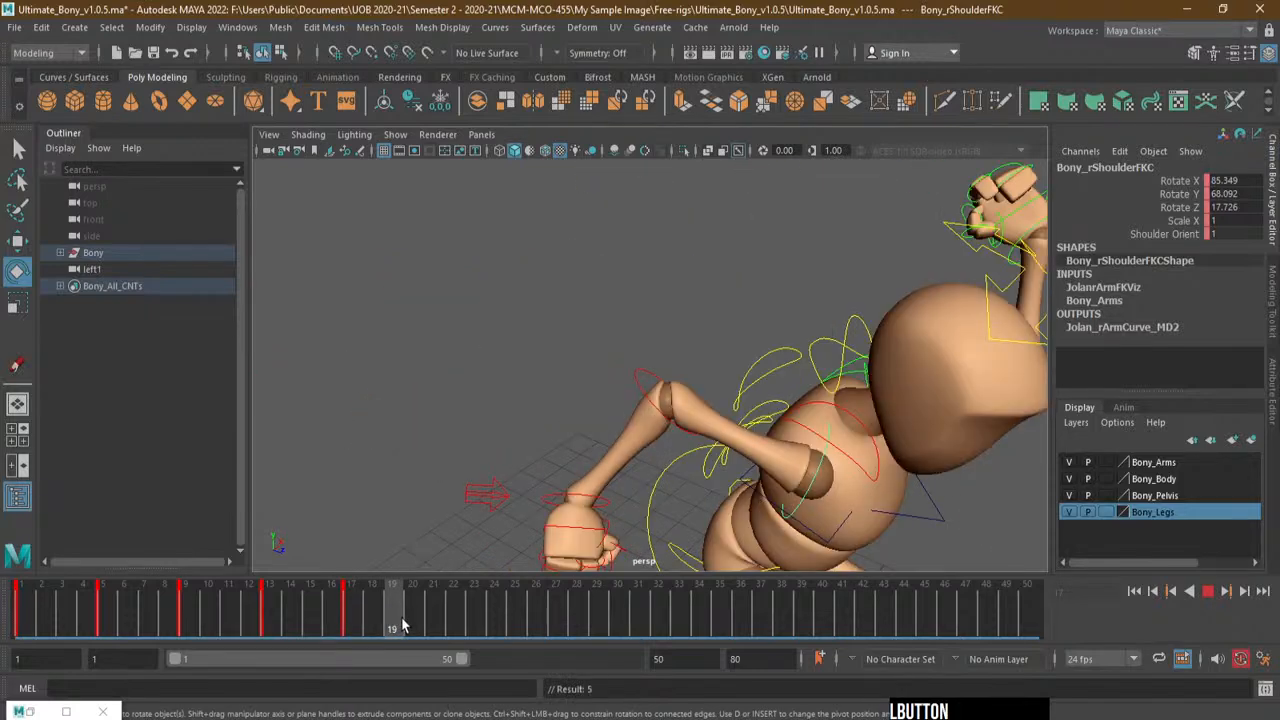
{"action": "left_click_drag", "start_coordinate": [794, 418], "coordinate": [670, 420], "text": "alt"}
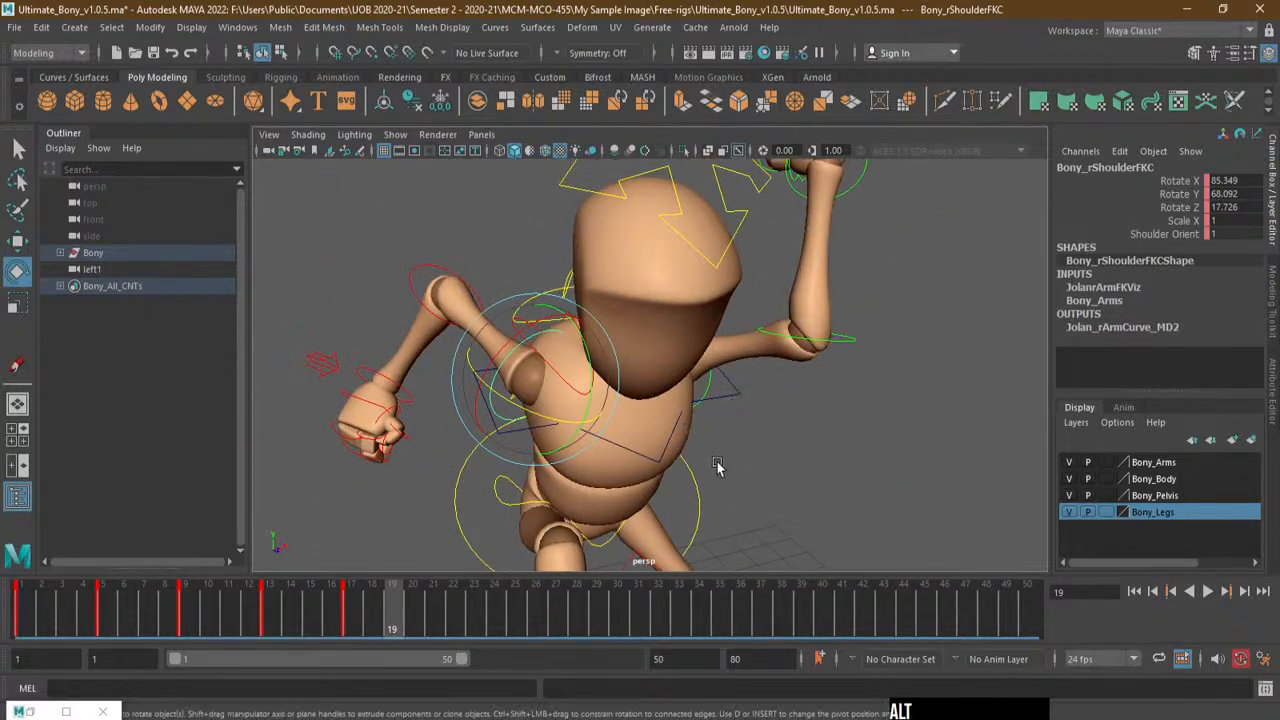
{"action": "left_click_drag", "start_coordinate": [595, 394], "coordinate": [619, 256]}
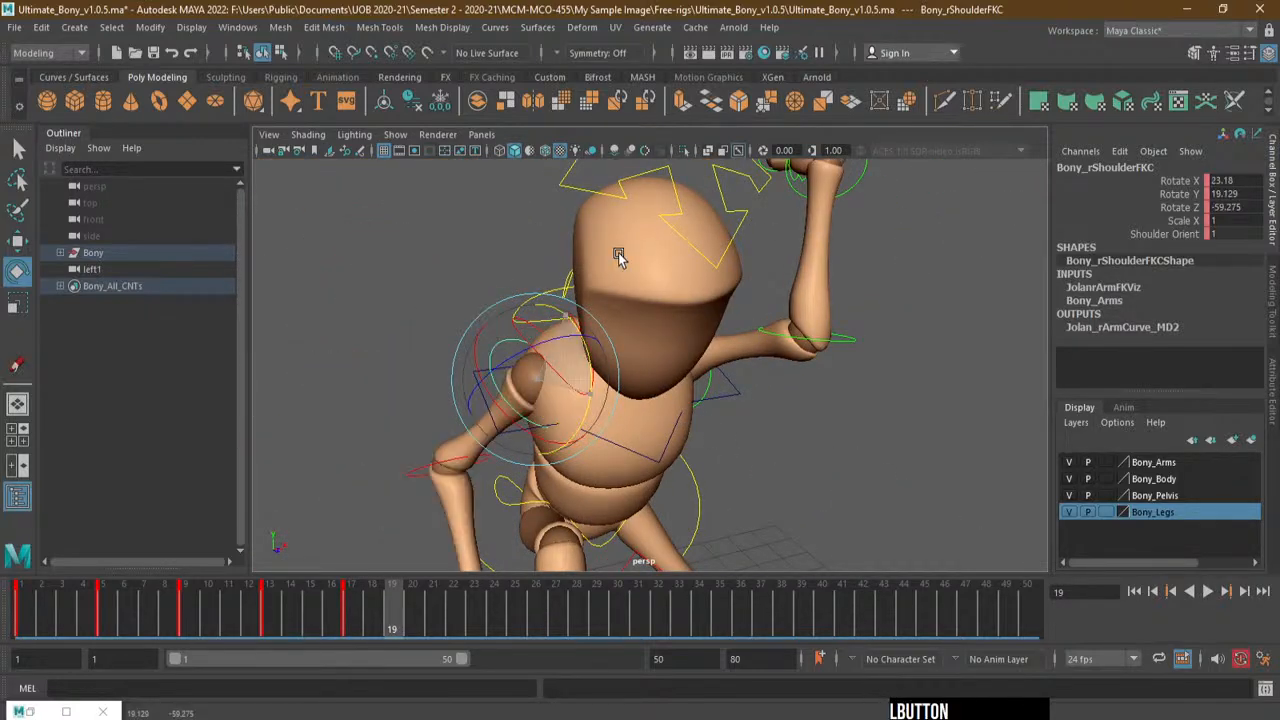
{"action": "left_click_drag", "start_coordinate": [591, 400], "coordinate": [666, 403]}
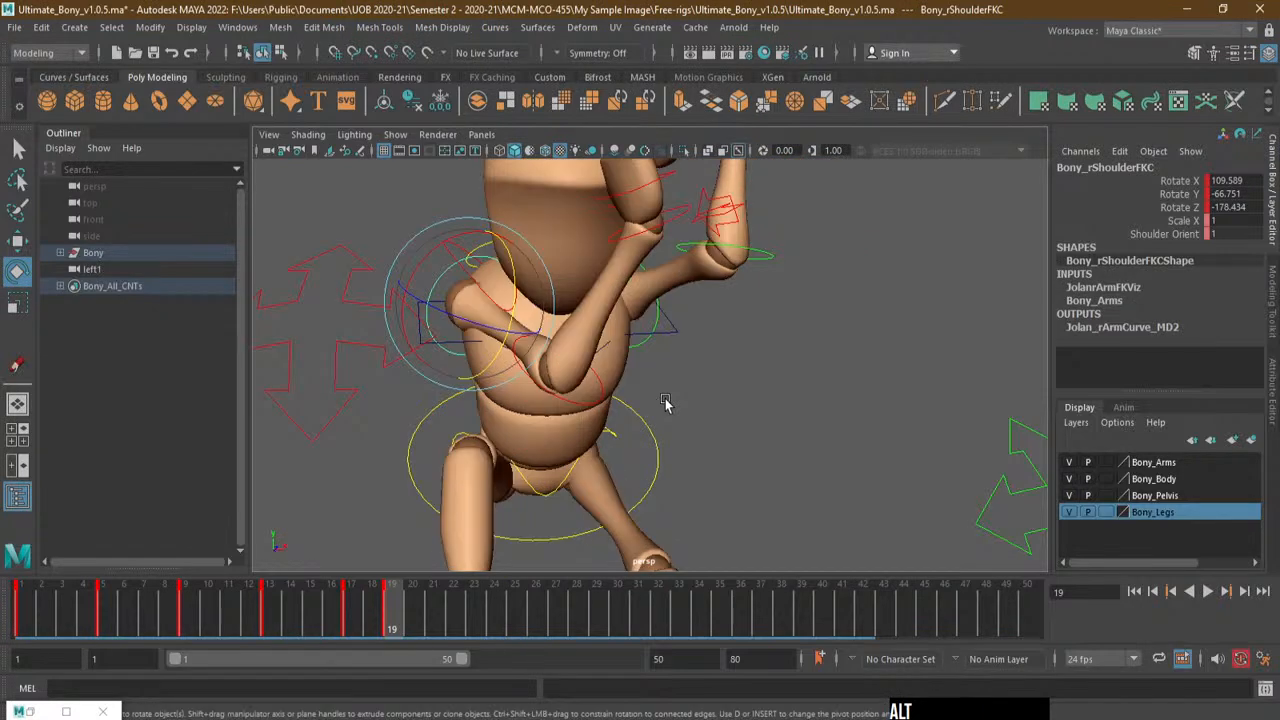
{"action": "left_click_drag", "start_coordinate": [530, 332], "coordinate": [423, 318]}
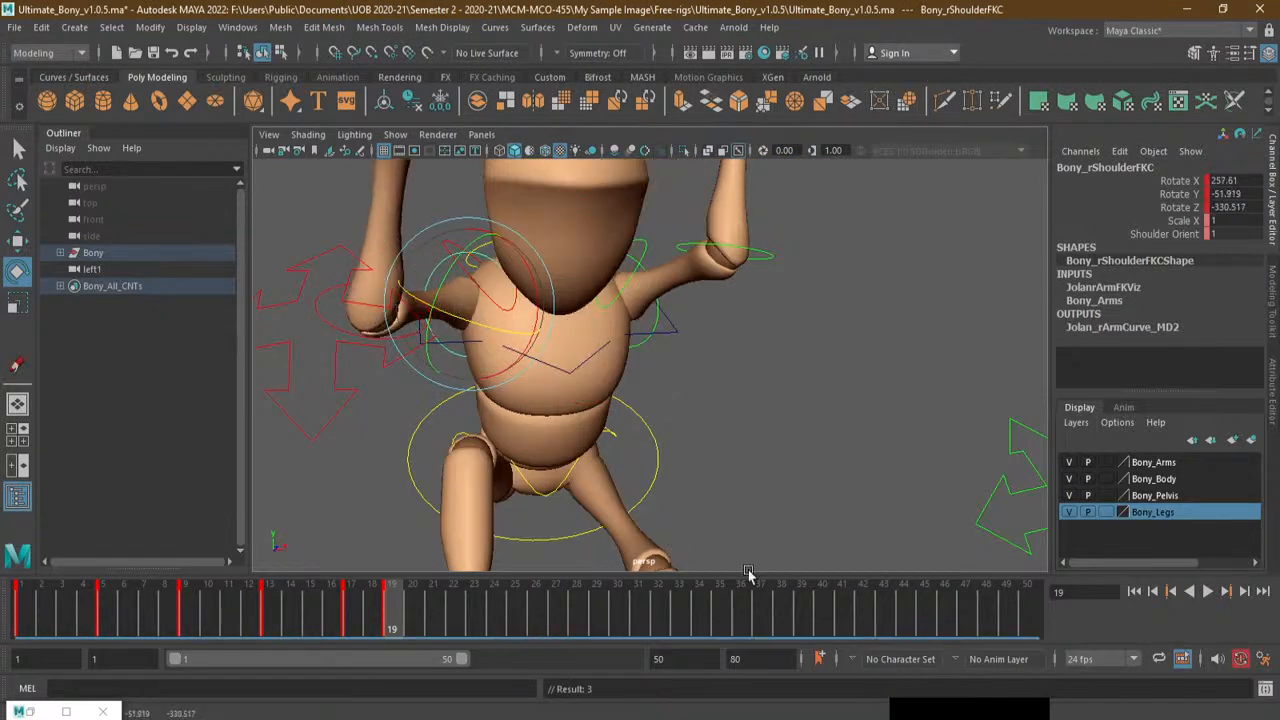
Try to rotate the right shoulder FK control at frame 18, then undo the rotation
{"action": "left_click", "coordinate": [393, 624]}
{"action": "left_click_drag", "start_coordinate": [393, 624], "coordinate": [350, 628]}
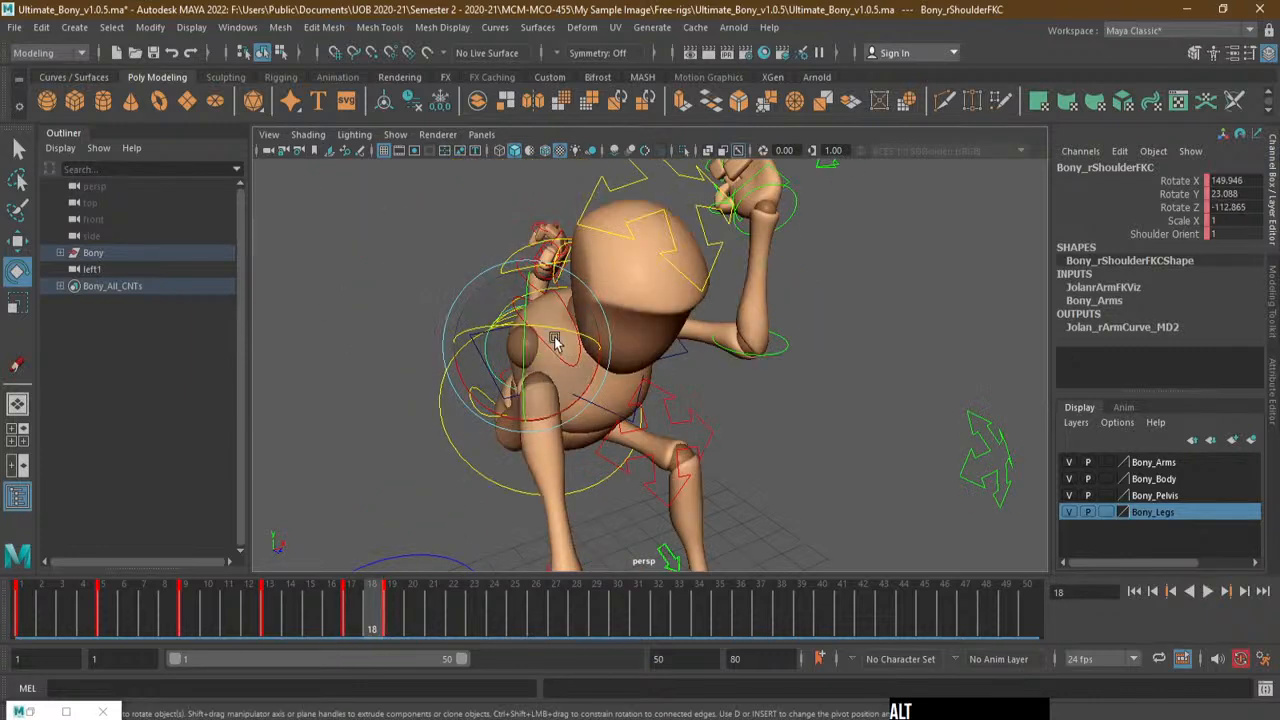
{"action": "left_click_drag", "start_coordinate": [557, 338], "coordinate": [675, 311]}
{"action": "key", "text": "ctrl+z"}
{"action": "key", "text": "ctrl+z"}
Rotate and key the right shoulder FK control at frame 18 as an in-between pose, comparing it with frames 17 and 19
{"action": "left_click_drag", "start_coordinate": [713, 325], "coordinate": [618, 385], "text": "alt"}
{"action": "left_click_drag", "start_coordinate": [618, 328], "coordinate": [642, 467]}
{"action": "left_click_drag", "start_coordinate": [722, 436], "coordinate": [632, 402], "text": "alt"}
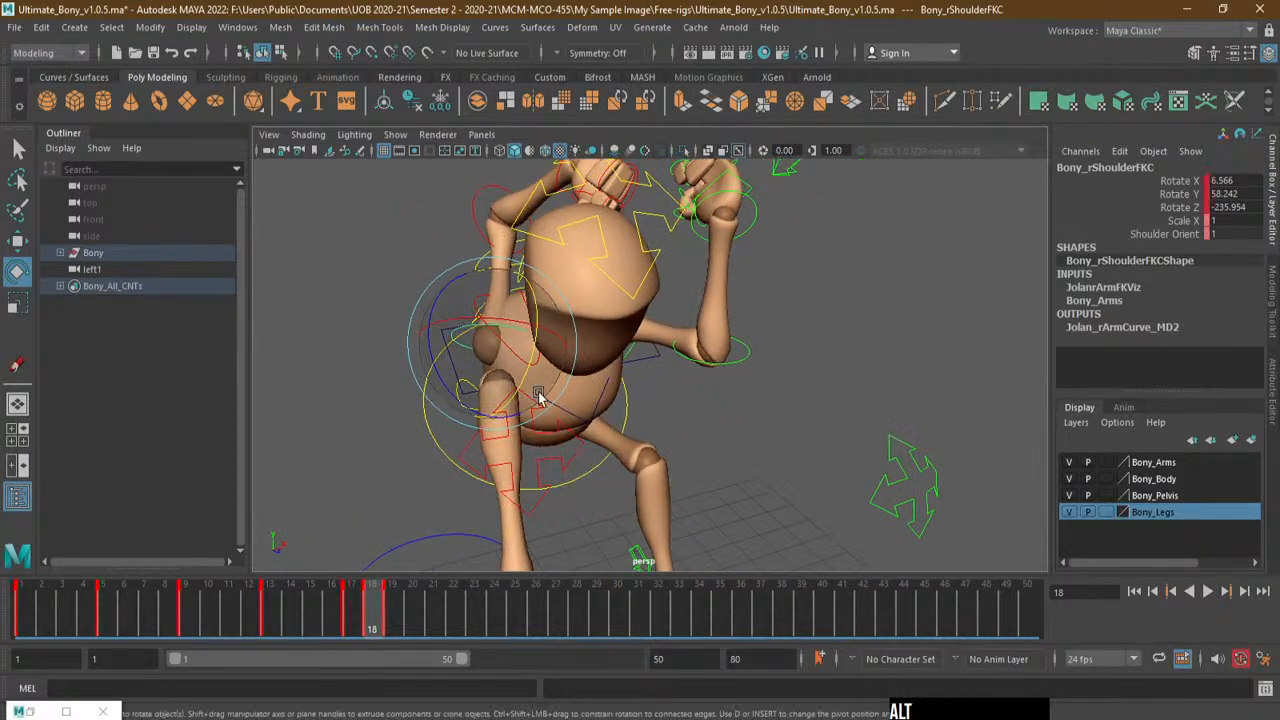
{"action": "left_click_drag", "start_coordinate": [447, 388], "coordinate": [530, 360]}
{"action": "left_click_drag", "start_coordinate": [538, 305], "coordinate": [520, 520]}
{"action": "mouse_move", "coordinate": [378, 625]}
{"action": "left_mouse_down"}
{"action": "mouse_move", "coordinate": [352, 625]}
{"action": "mouse_move", "coordinate": [363, 618]}
{"action": "left_mouse_up"}
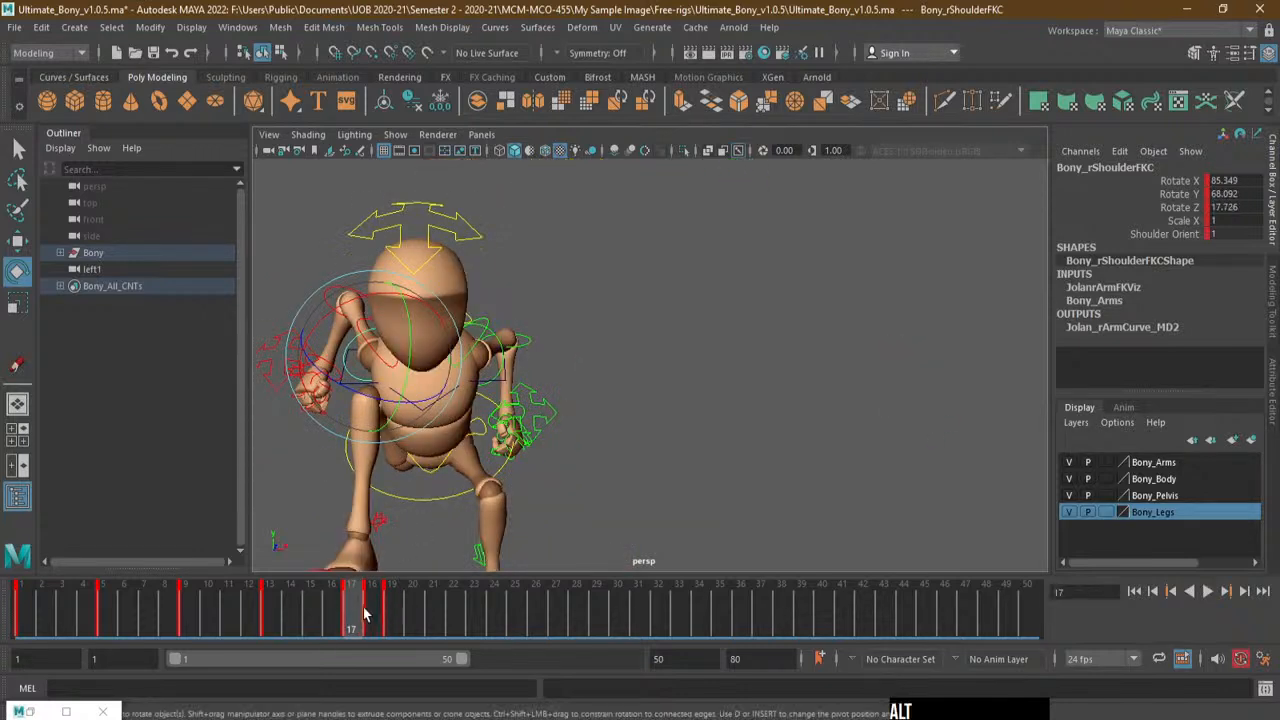
{"action": "left_click", "coordinate": [391, 612]}
{"action": "right_click_drag", "start_coordinate": [542, 279], "coordinate": [465, 572], "text": "alt"}
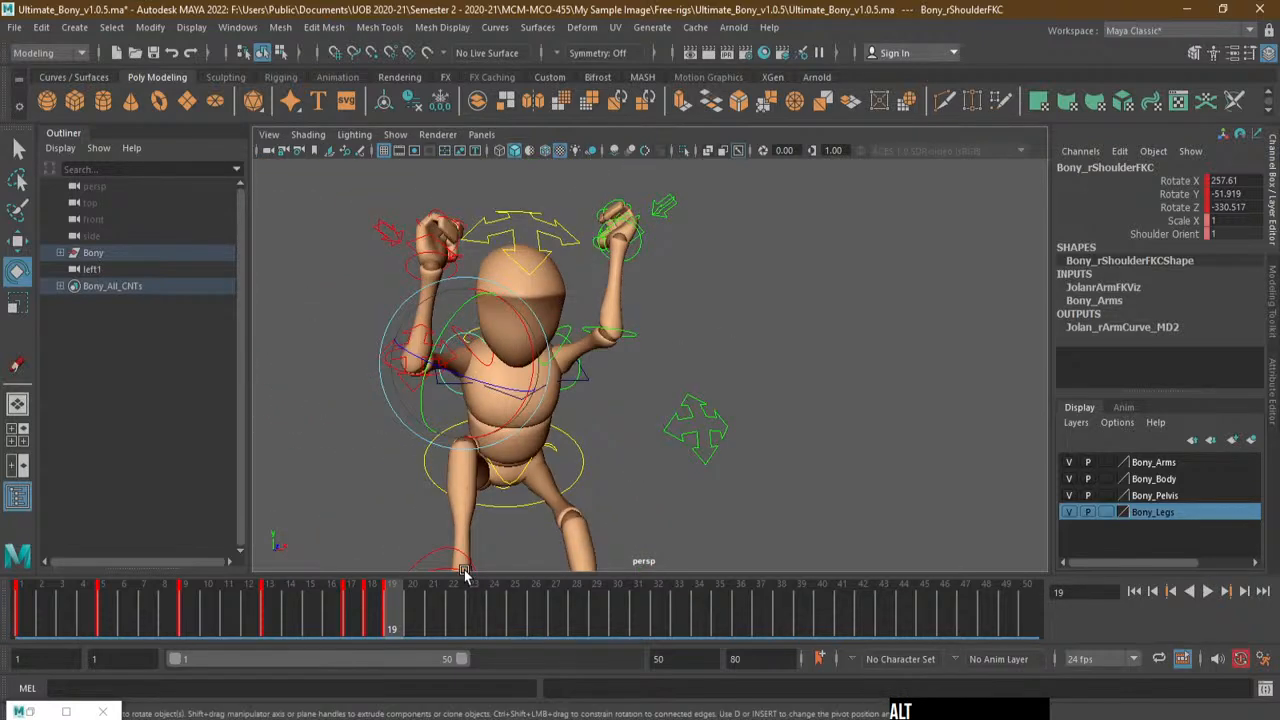
Rotate the right shoulder FK control at frame 28 to about 184 in X, -7 in Y and -304 in Z, and key it
{"action": "left_click", "coordinate": [456, 604]}
{"action": "right_click_drag", "start_coordinate": [870, 400], "coordinate": [809, 446], "text": "alt"}
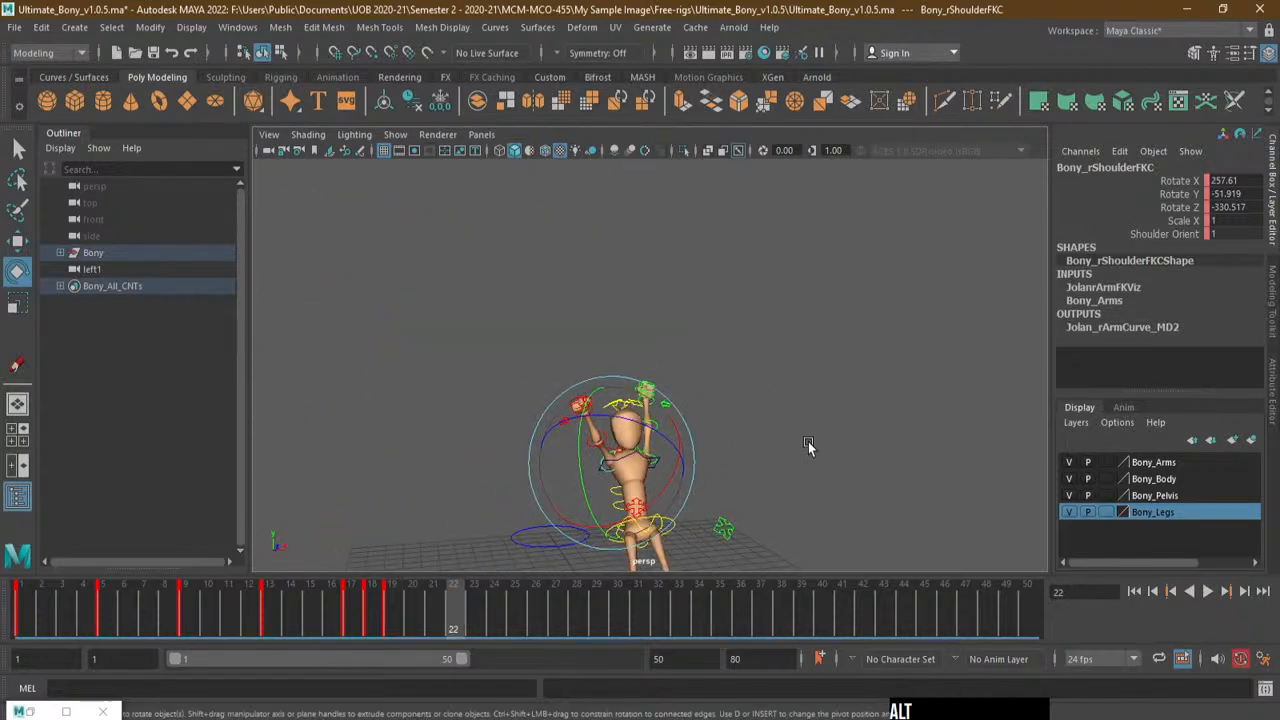
{"action": "middle_click_drag", "start_coordinate": [809, 446], "coordinate": [745, 362], "text": "alt"}
{"action": "left_click", "coordinate": [577, 608]}
{"action": "middle_click_drag", "start_coordinate": [708, 488], "coordinate": [640, 310], "text": "alt"}
{"action": "right_click_drag", "start_coordinate": [640, 310], "coordinate": [700, 285], "text": "alt"}
{"action": "middle_click_drag", "start_coordinate": [700, 285], "coordinate": [699, 414], "text": "alt"}
{"action": "right_click_drag", "start_coordinate": [699, 414], "coordinate": [625, 421], "text": "alt"}
{"action": "left_click_drag", "start_coordinate": [625, 421], "coordinate": [495, 411], "text": "alt"}
{"action": "left_click_drag", "start_coordinate": [493, 411], "coordinate": [497, 338]}
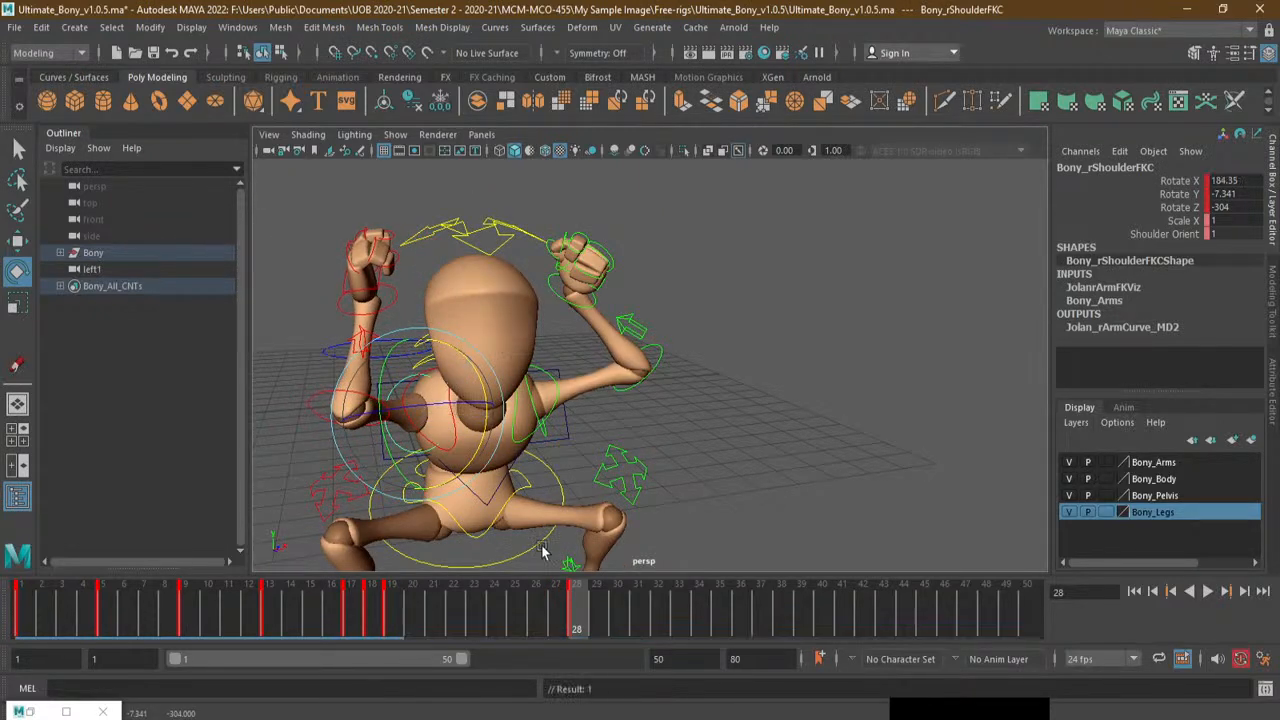
{"action": "left_click_drag", "start_coordinate": [567, 620], "coordinate": [505, 626]}
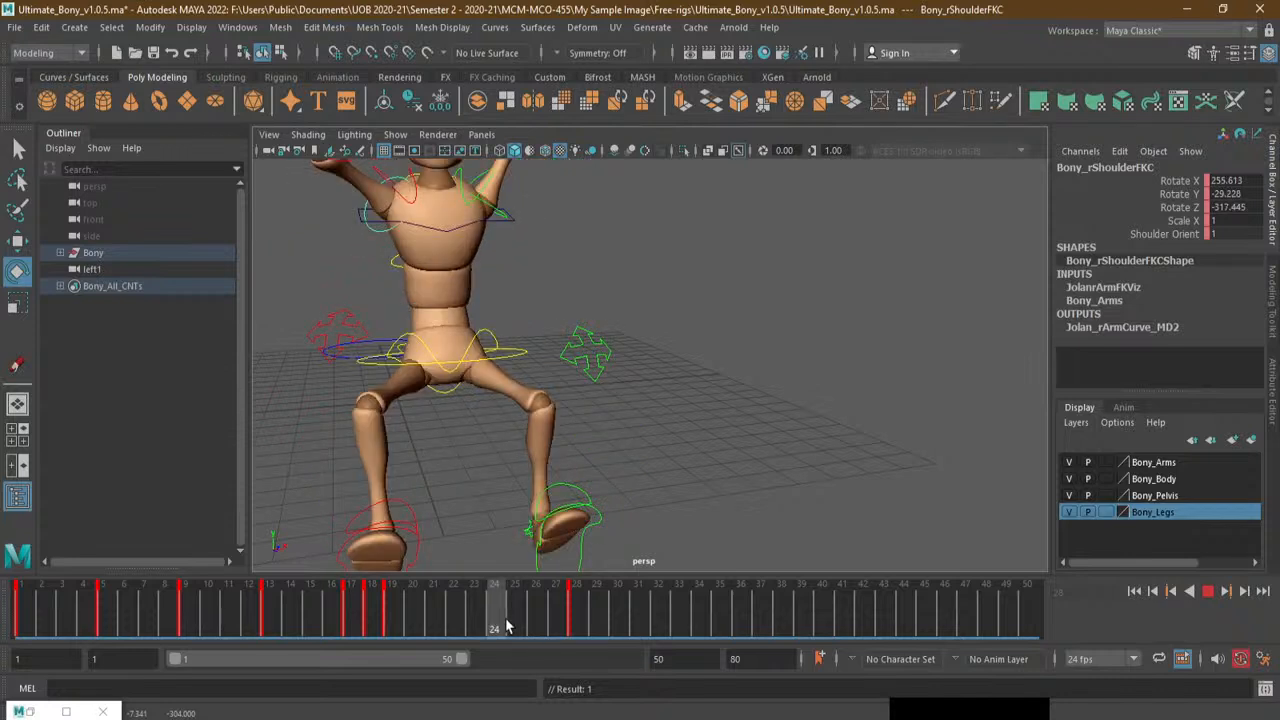
Rotate the right shoulder FK control at frame 24 to adjust the raised arm, and key the pose
{"action": "left_click_drag", "start_coordinate": [495, 540], "coordinate": [447, 392], "text": "alt"}
{"action": "left_click_drag", "start_coordinate": [522, 467], "coordinate": [530, 416]}
{"action": "left_click_drag", "start_coordinate": [560, 380], "coordinate": [614, 418], "text": "alt"}
{"action": "middle_click_drag", "start_coordinate": [614, 418], "coordinate": [652, 315], "text": "alt"}
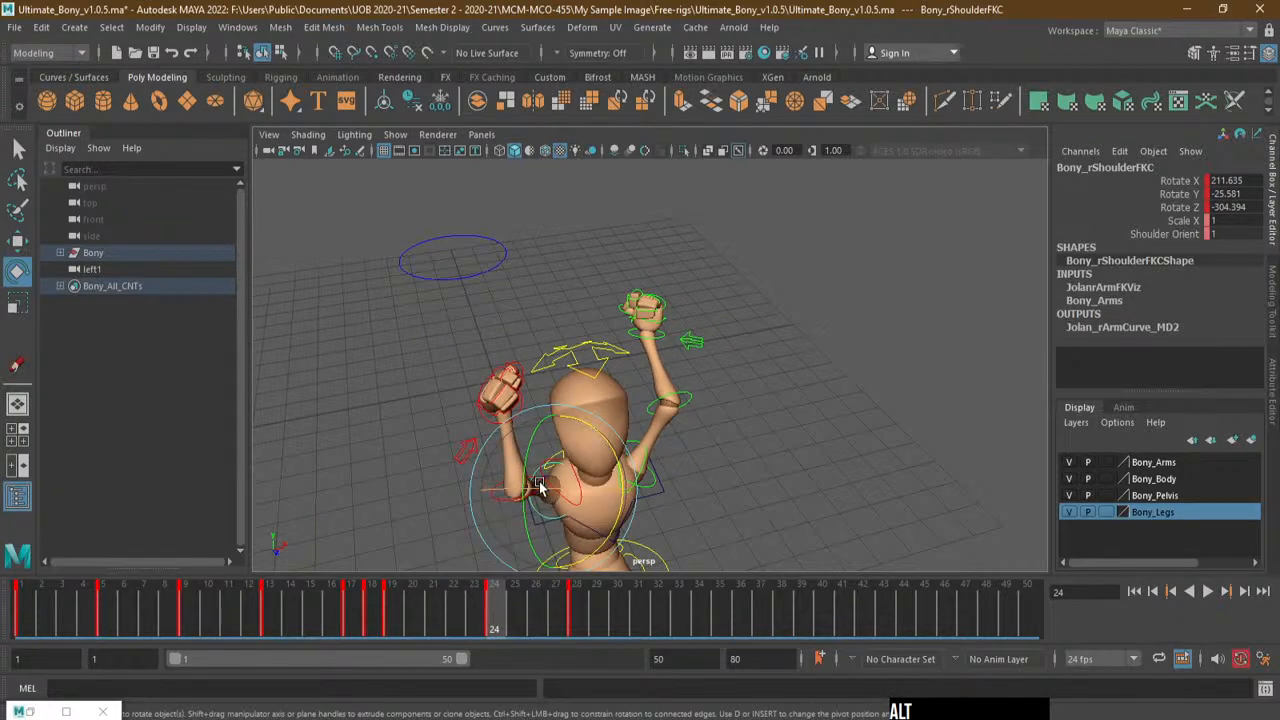
{"action": "left_click_drag", "start_coordinate": [538, 485], "coordinate": [542, 446]}
{"action": "left_click_drag", "start_coordinate": [613, 472], "coordinate": [633, 500]}
Rotate and key the right shoulder FK control at frame 22, and at frame 20 to about 293 in X, -1 in Y and -310 in Z
{"action": "left_click_drag", "start_coordinate": [519, 625], "coordinate": [450, 630]}
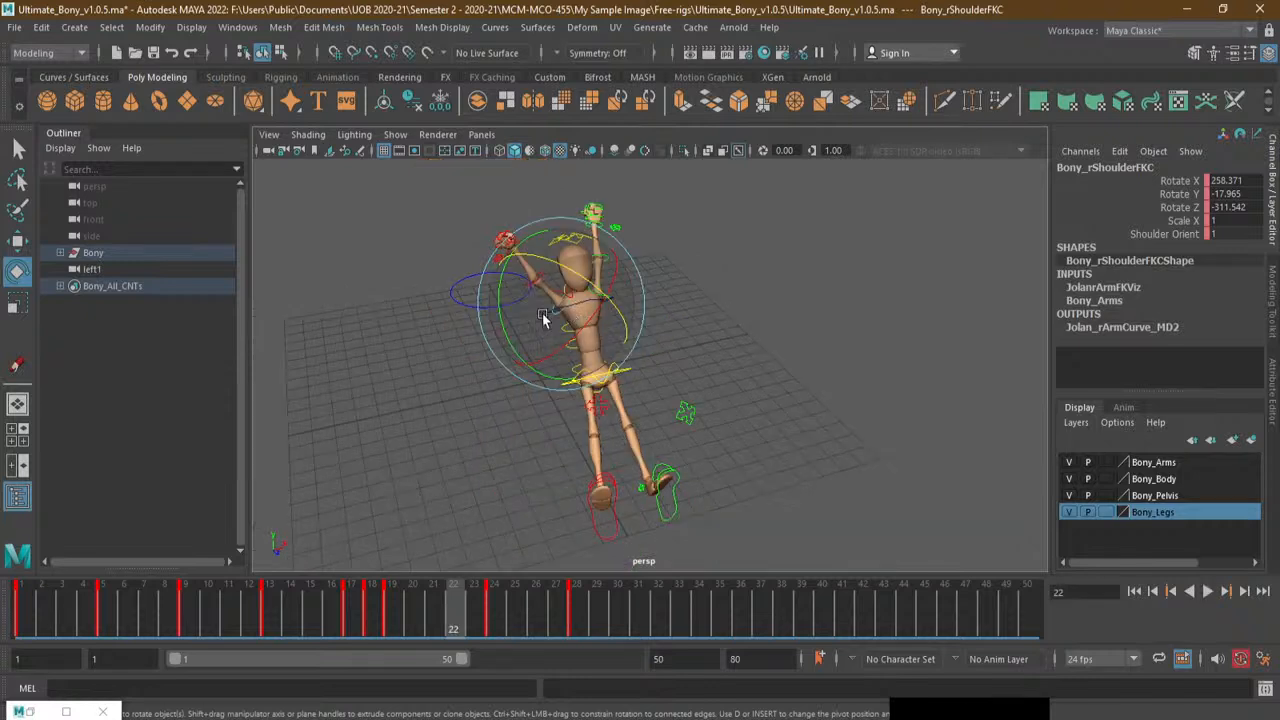
{"action": "left_click_drag", "start_coordinate": [501, 321], "coordinate": [507, 299]}
{"action": "left_click_drag", "start_coordinate": [452, 620], "coordinate": [424, 620]}
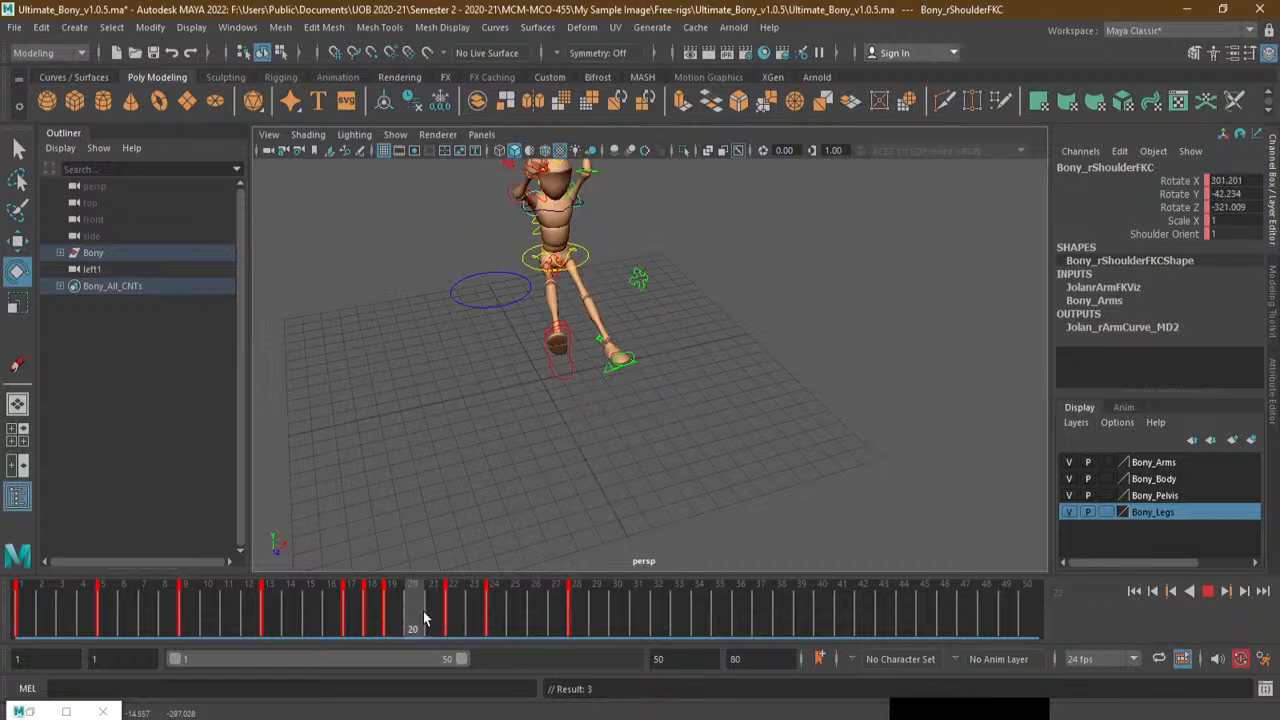
{"action": "middle_click_drag", "start_coordinate": [684, 200], "coordinate": [695, 372], "text": "alt"}
{"action": "right_click_drag", "start_coordinate": [640, 392], "coordinate": [685, 353], "text": "alt"}
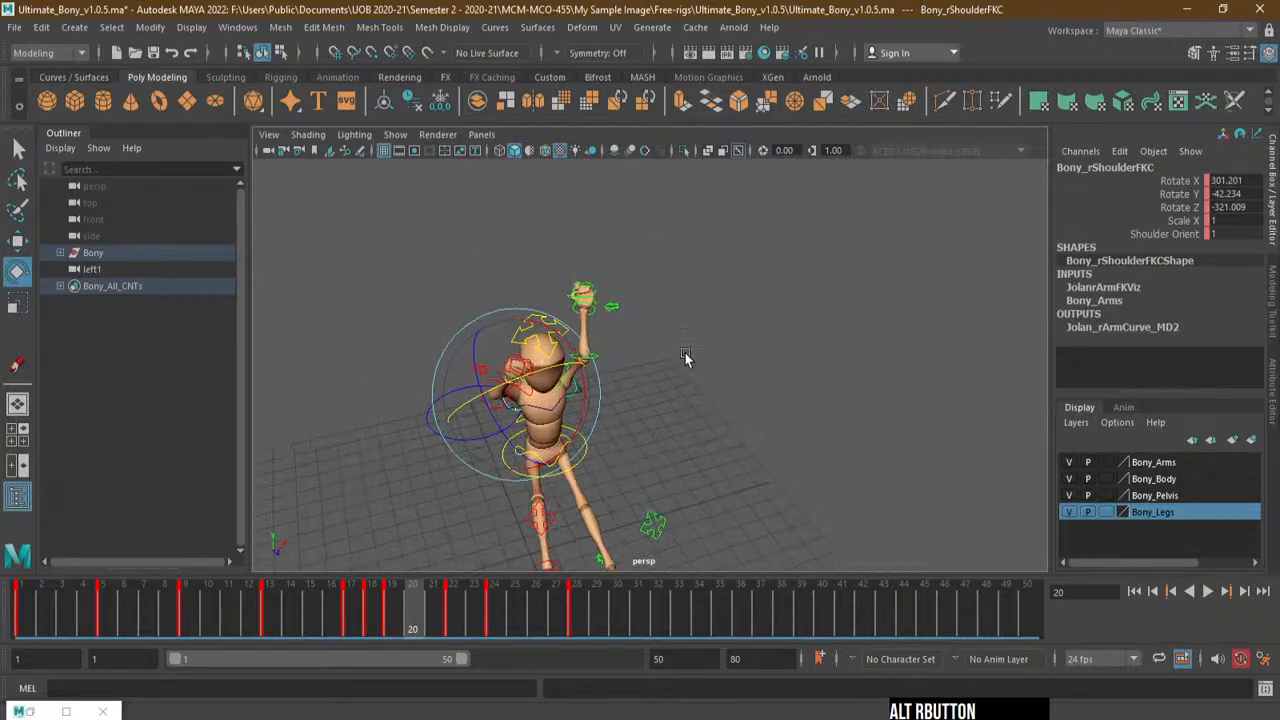
{"action": "left_click_drag", "start_coordinate": [478, 442], "coordinate": [485, 375]}
{"action": "left_click_drag", "start_coordinate": [562, 351], "coordinate": [548, 346]}
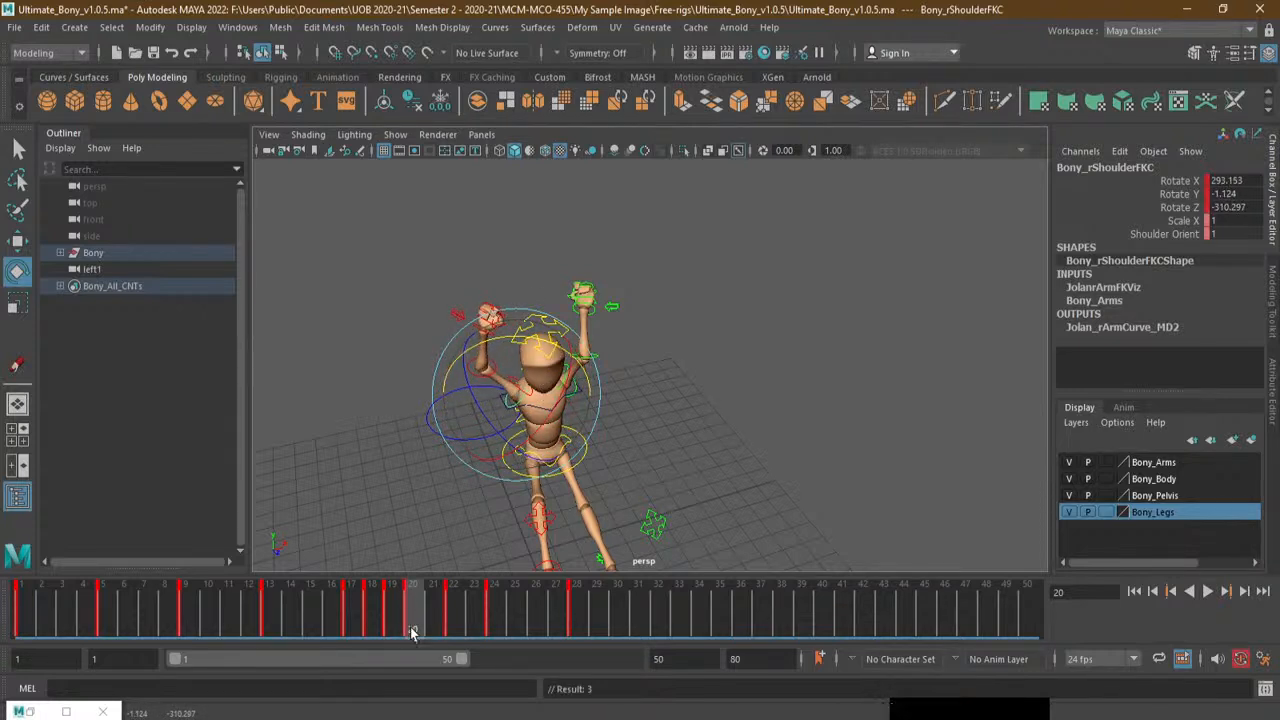
Lower the right arm at frame 37 by rotating its shoulder FK control to about 361 in X, -17 in Y and -421 in Z, and key it
{"action": "left_click_drag", "start_coordinate": [412, 632], "coordinate": [475, 626]}
{"action": "middle_click_drag", "start_coordinate": [675, 488], "coordinate": [615, 345], "text": "alt"}
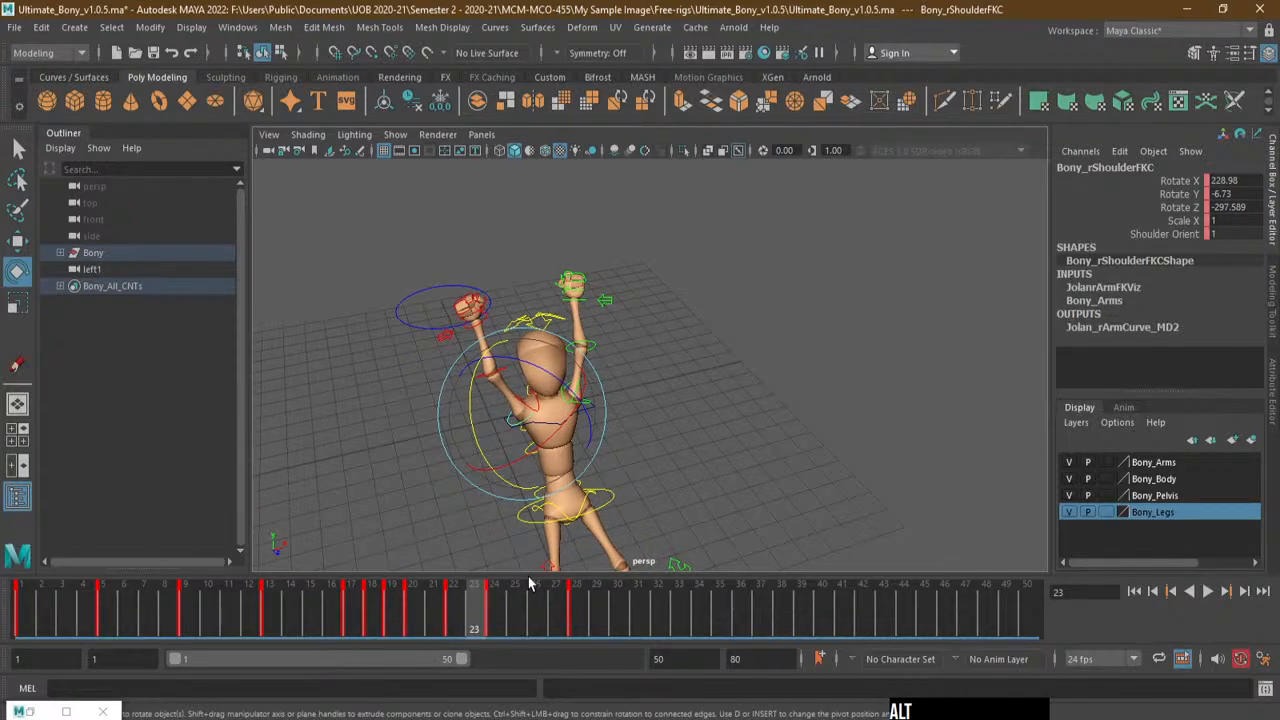
{"action": "left_click_drag", "start_coordinate": [530, 584], "coordinate": [783, 607]}
{"action": "middle_click_drag", "start_coordinate": [620, 328], "coordinate": [625, 497], "text": "alt"}
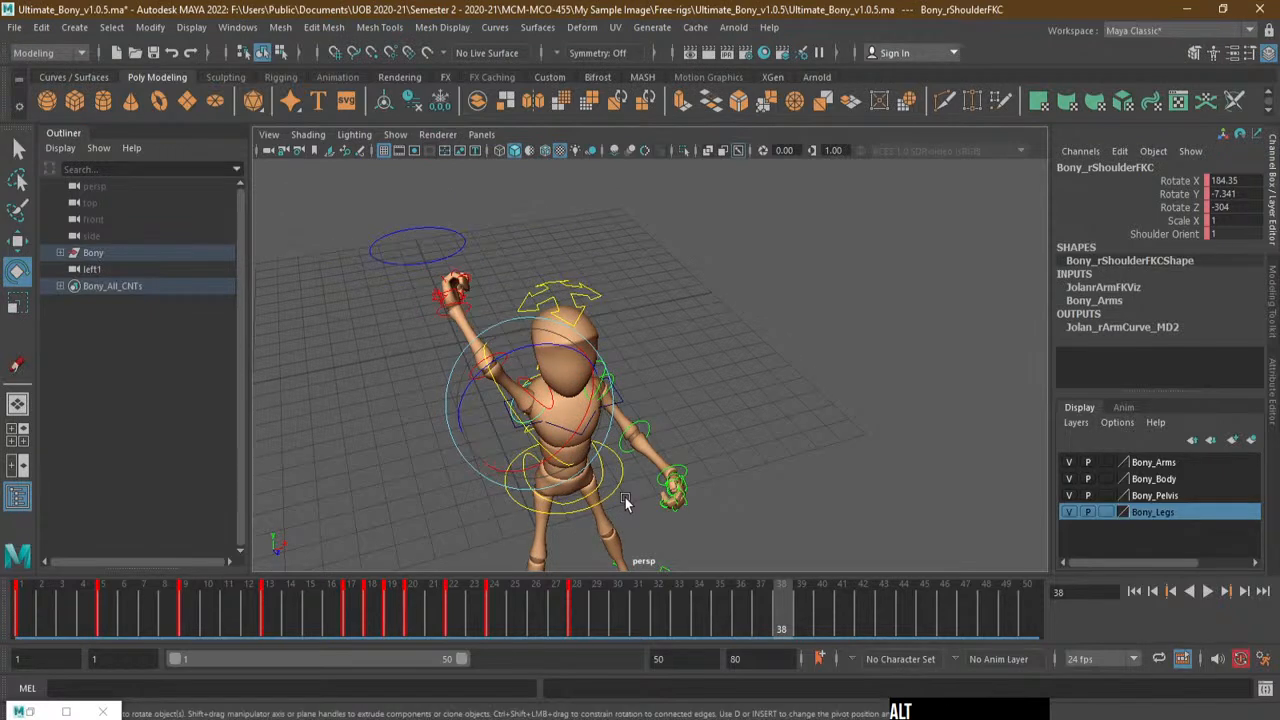
{"action": "left_click", "coordinate": [625, 497]}
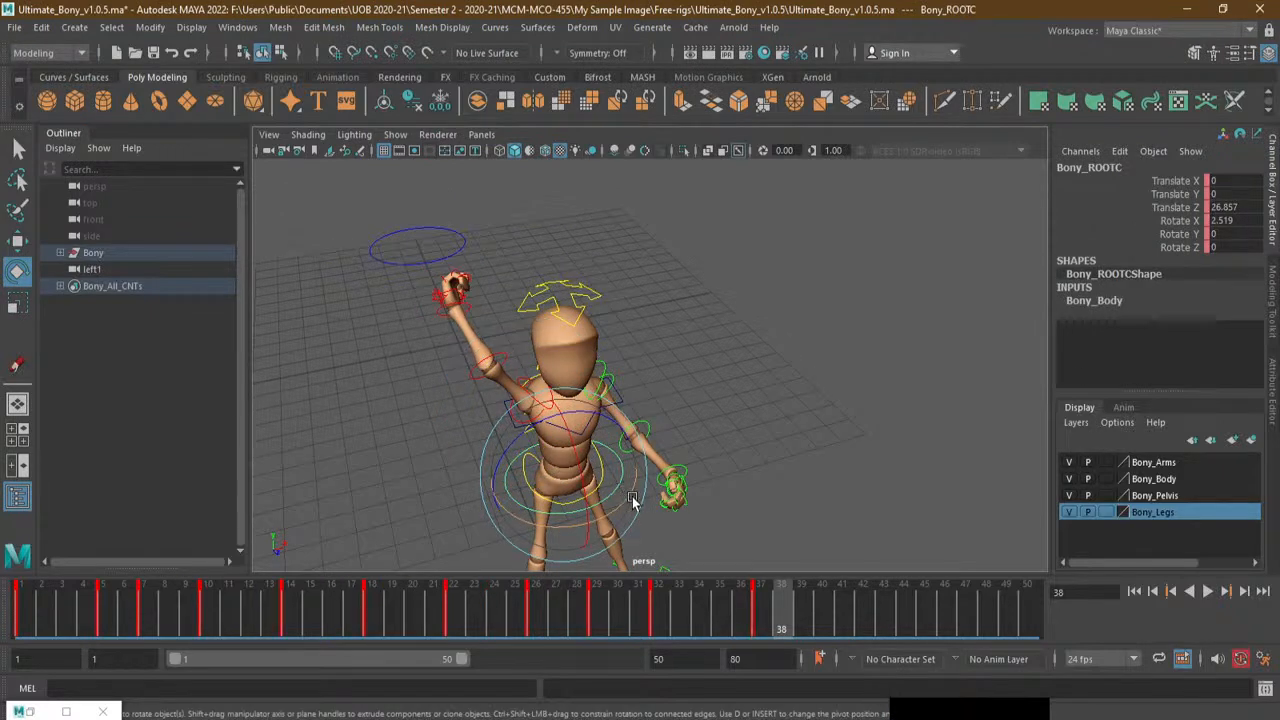
{"action": "left_click", "coordinate": [759, 617]}
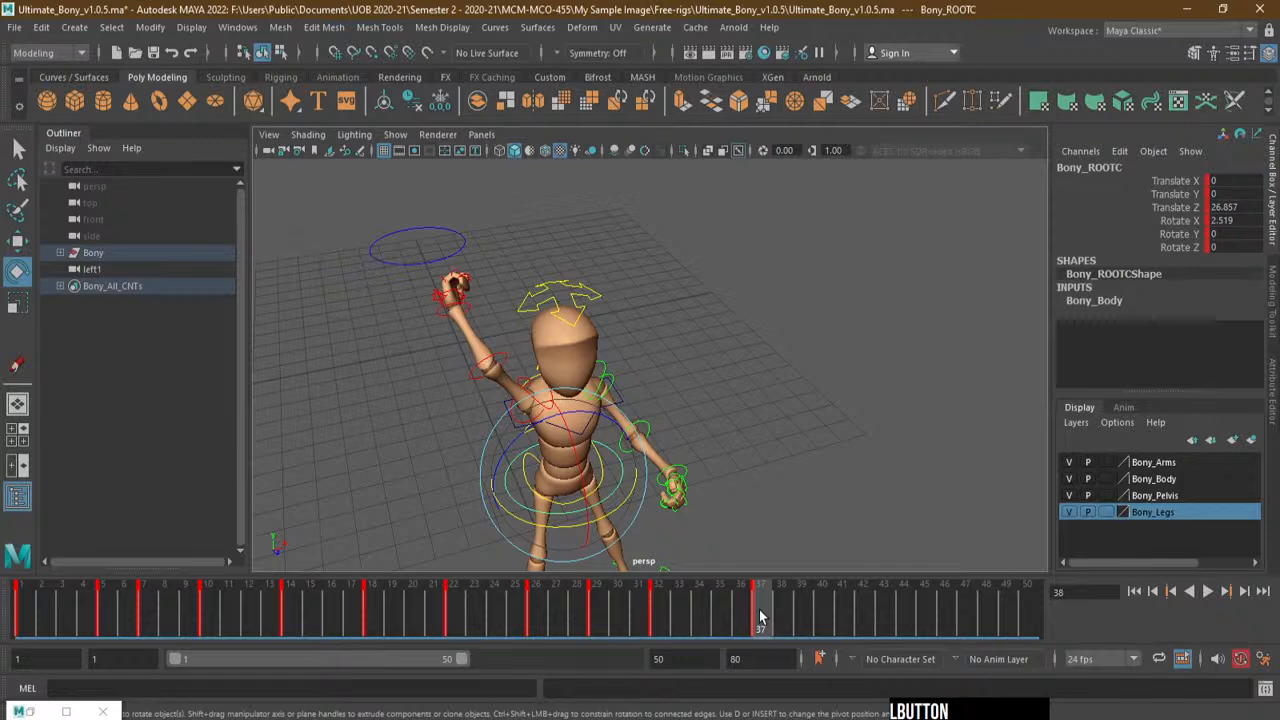
{"action": "scroll", "coordinate": [457, 448], "scroll_direction": "up", "scroll_amount": 5}
{"action": "left_click", "coordinate": [421, 485]}
{"action": "right_click_drag", "start_coordinate": [668, 403], "coordinate": [527, 408], "text": "alt"}
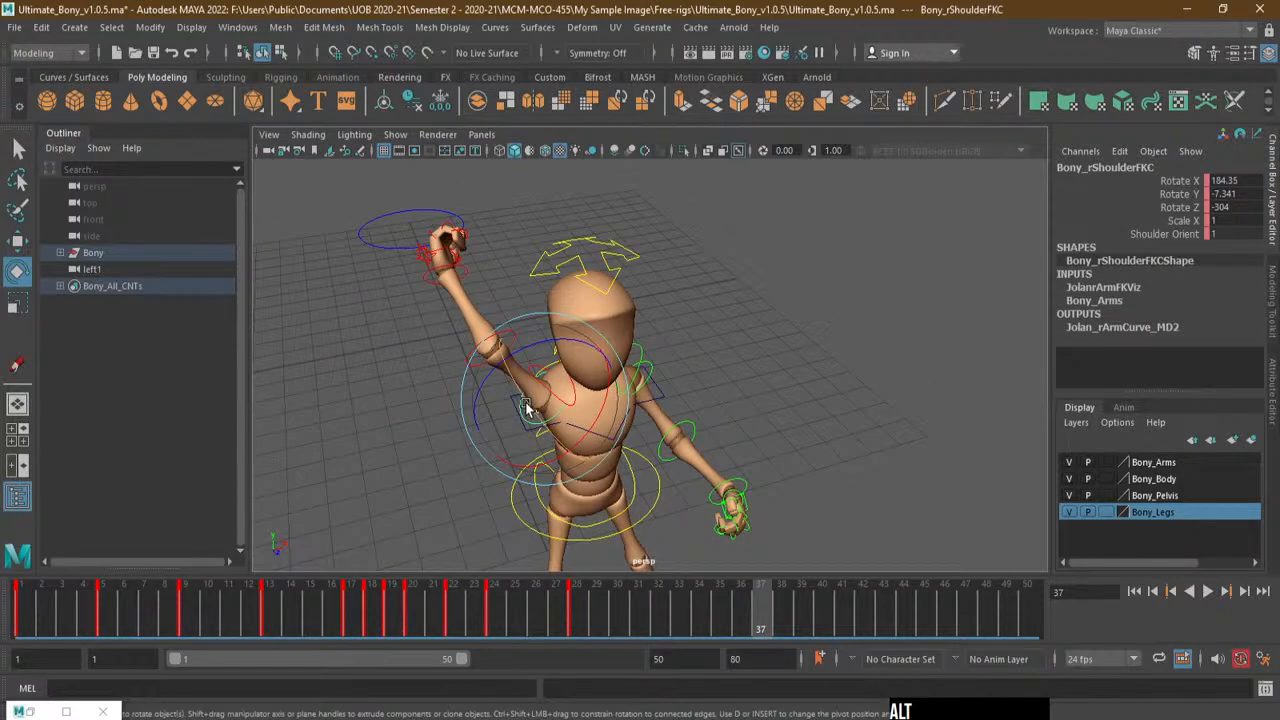
{"action": "left_click_drag", "start_coordinate": [527, 408], "coordinate": [603, 409]}
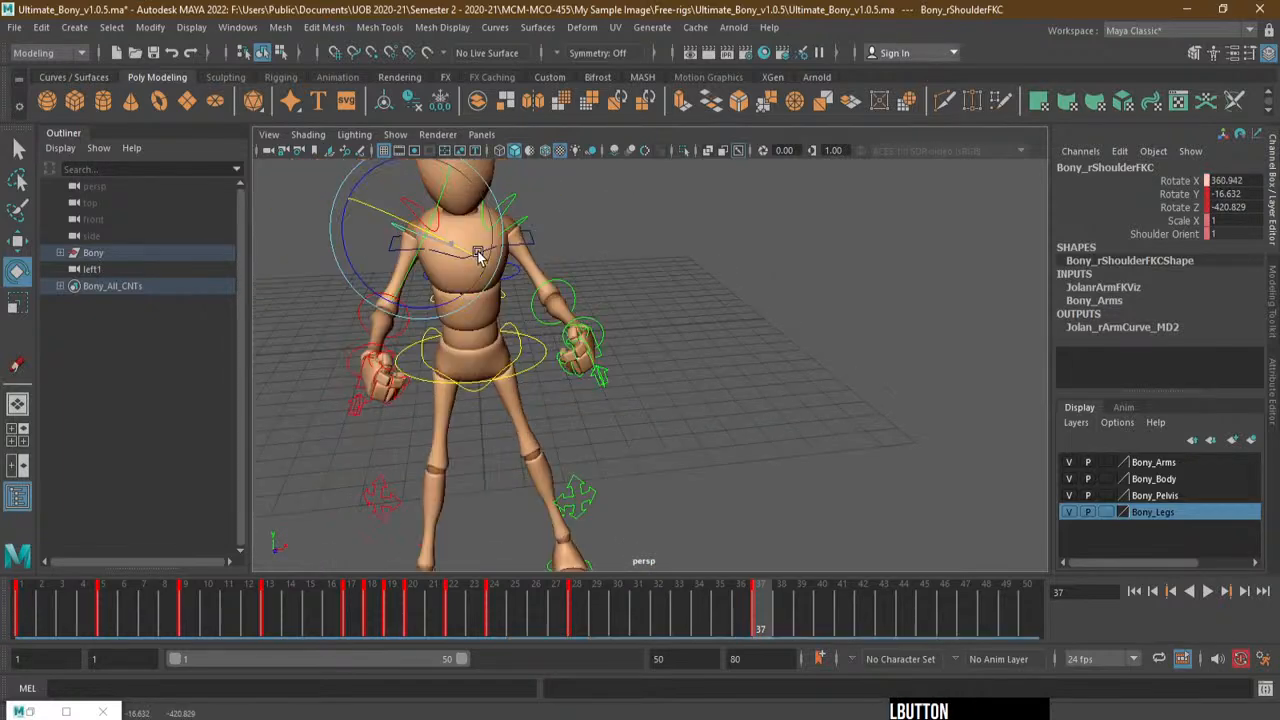
{"action": "left_click_drag", "start_coordinate": [450, 338], "coordinate": [680, 283], "text": "alt"}
{"action": "middle_click_drag", "start_coordinate": [680, 283], "coordinate": [559, 307], "text": "alt"}
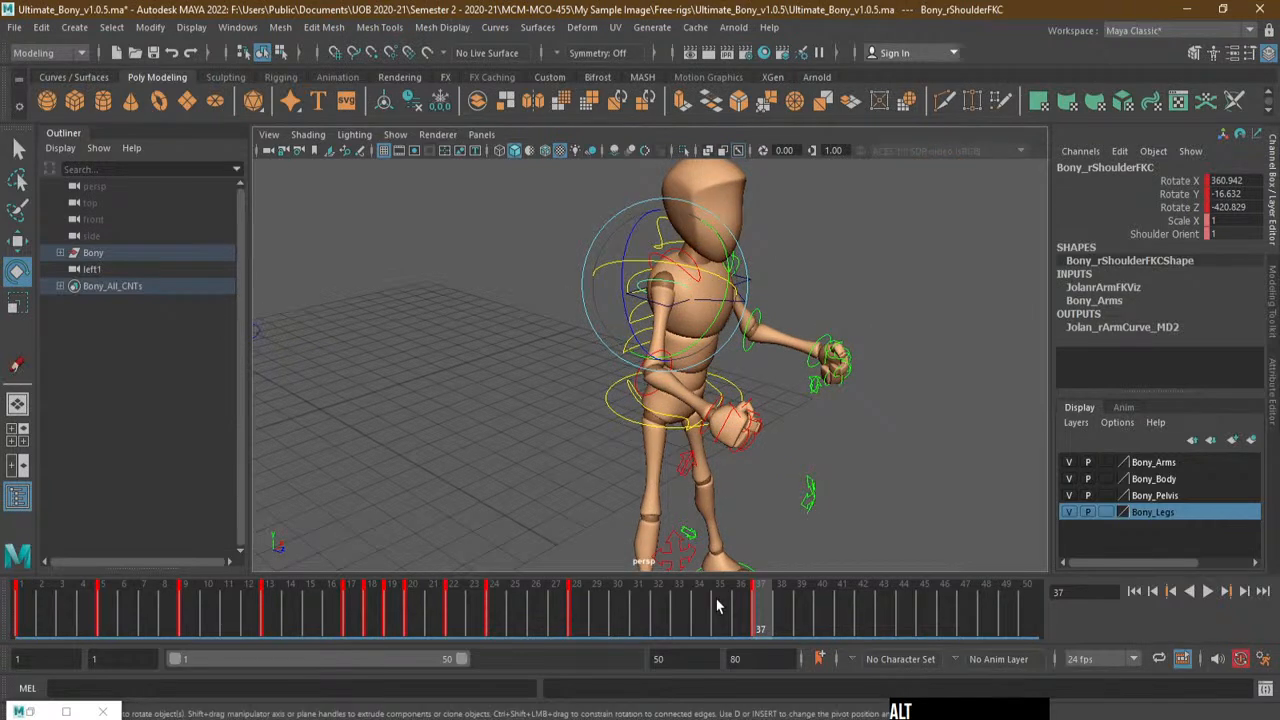
Check the arm's motion leading up to frame 37 and save the scene
{"action": "left_click_drag", "start_coordinate": [716, 605], "coordinate": [762, 618]}
{"action": "right_click_drag", "start_coordinate": [886, 350], "coordinate": [663, 390], "text": "alt"}
{"action": "key", "text": "ctrl+s"}
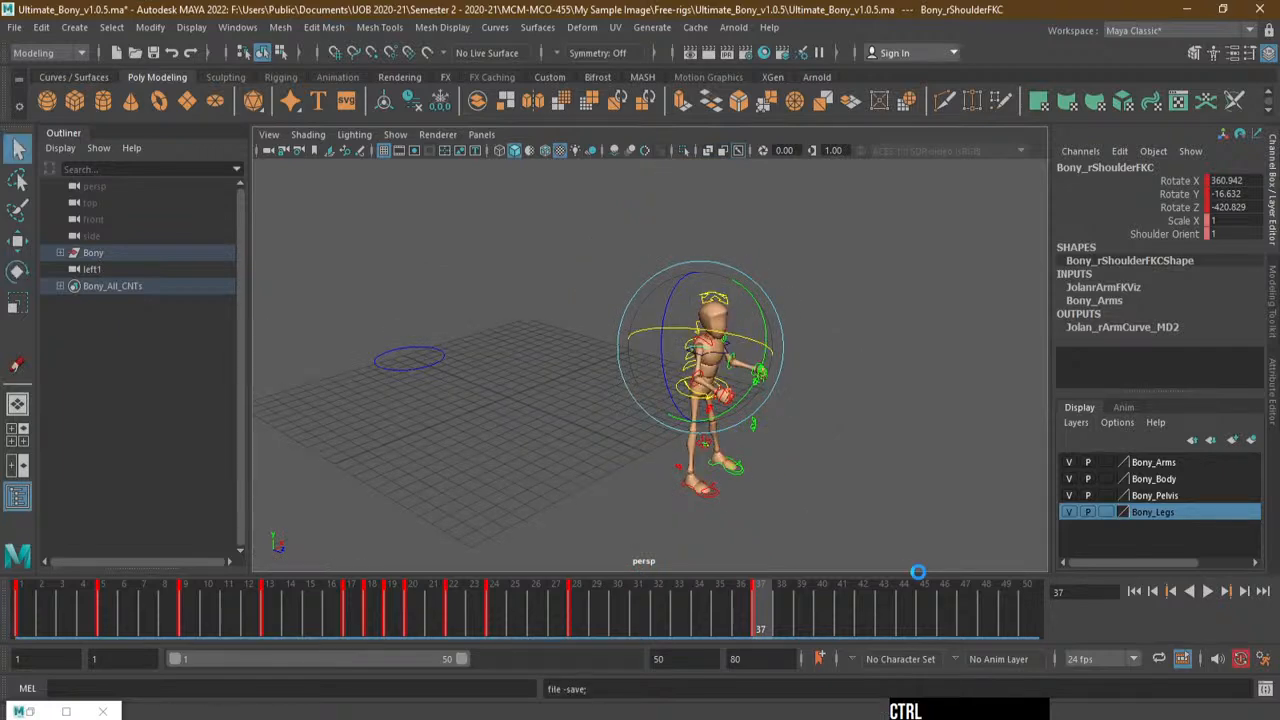
Play back the whole jump to review the right arm swing, and return to frame 1
{"action": "left_click", "coordinate": [1205, 592]}
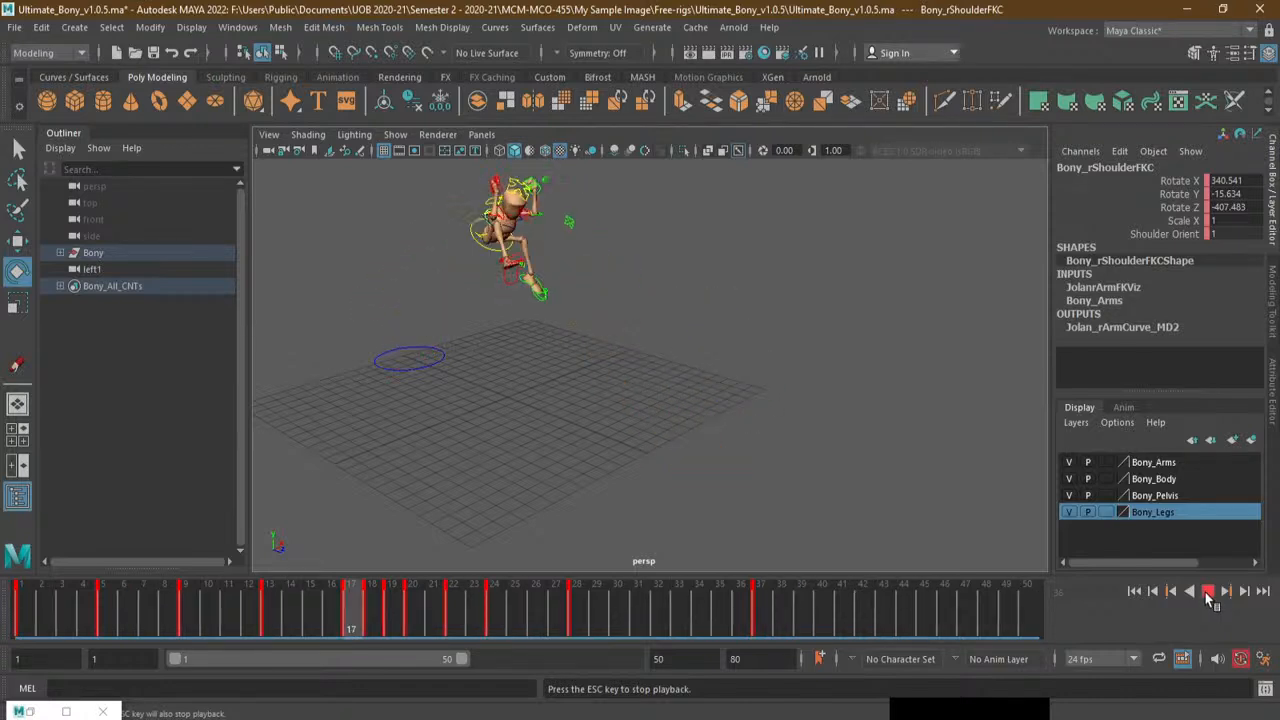
{"action": "mouse_move", "coordinate": [22, 622]}
{"action": "left_mouse_down"}
{"action": "mouse_move", "coordinate": [10, 624]}
{"action": "mouse_move", "coordinate": [45, 626]}
{"action": "left_mouse_up"}
{"action": "left_click_drag", "start_coordinate": [540, 332], "coordinate": [504, 340], "text": "alt"}
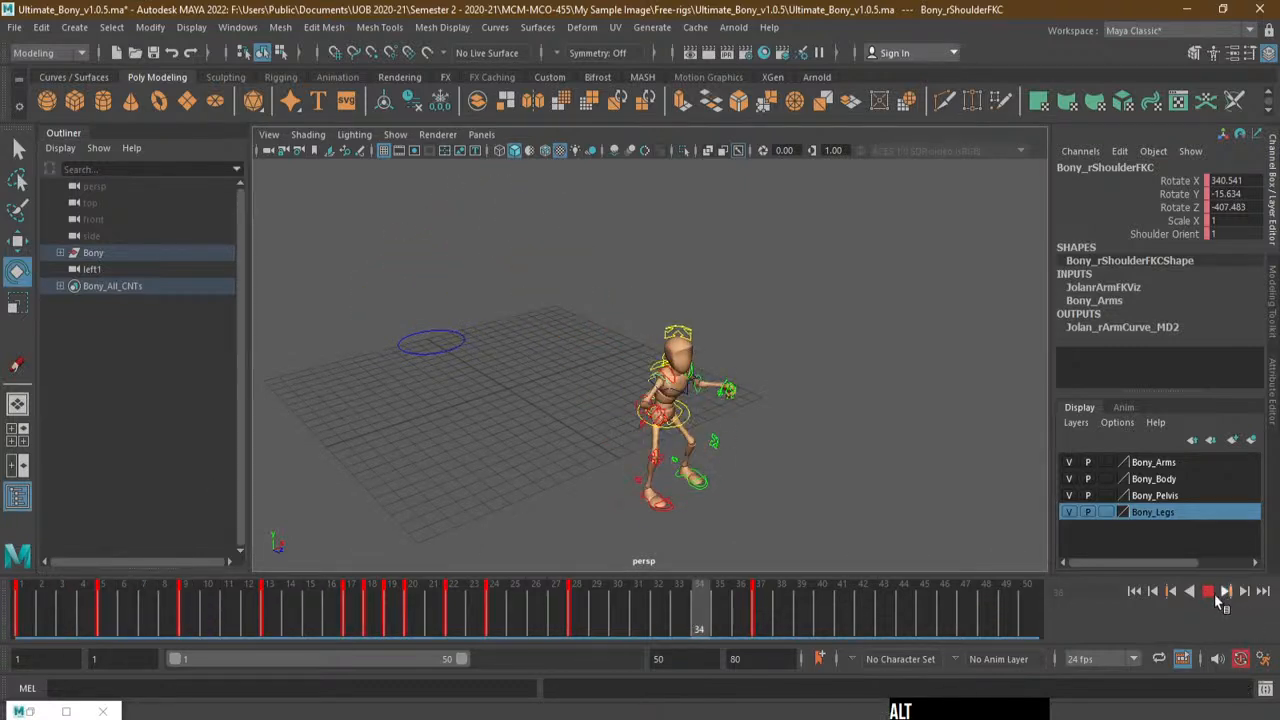
{"action": "left_click", "coordinate": [1214, 595]}
{"action": "left_click", "coordinate": [19, 623]}
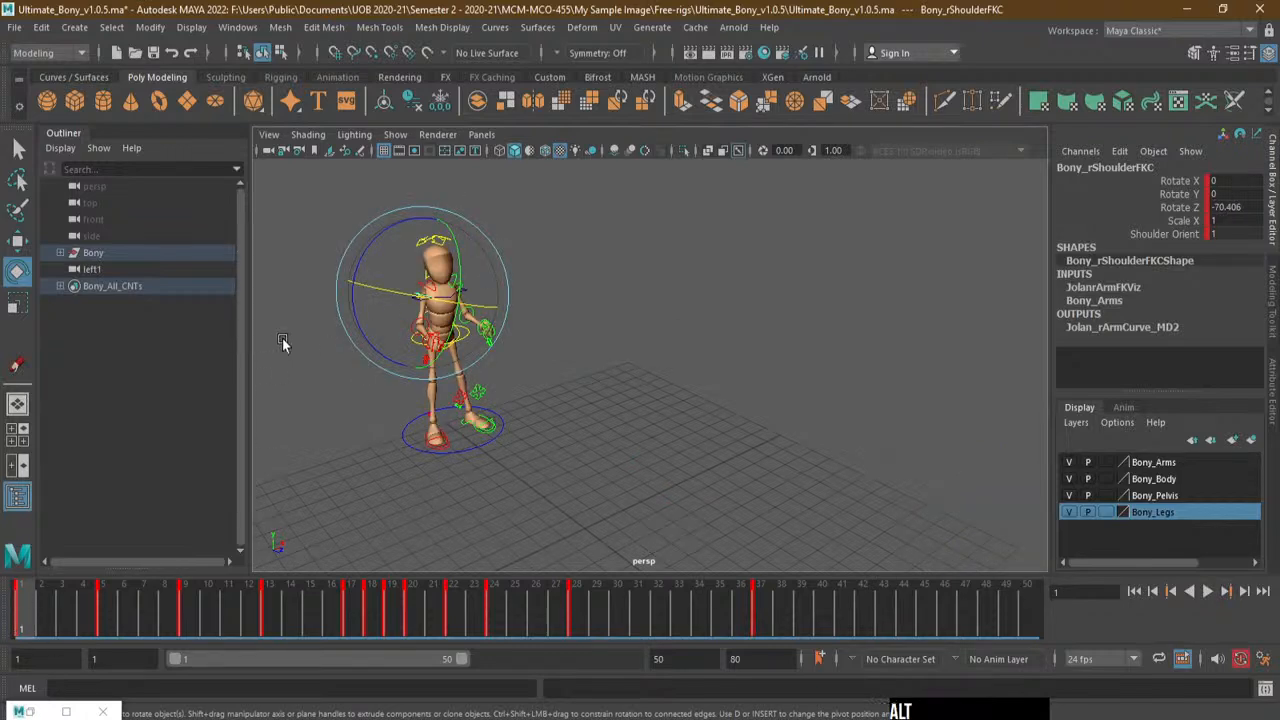
Rotate the left shoulder FK control at frame 7 to about 56 in X, 50 in Y and -49 in Z
{"action": "right_click_drag", "start_coordinate": [400, 325], "coordinate": [521, 308], "text": "alt"}
{"action": "left_click_drag", "start_coordinate": [521, 313], "coordinate": [649, 385], "text": "alt"}
{"action": "left_click_drag", "start_coordinate": [41, 623], "coordinate": [143, 626]}
{"action": "left_click_drag", "start_coordinate": [470, 400], "coordinate": [670, 322], "text": "alt"}
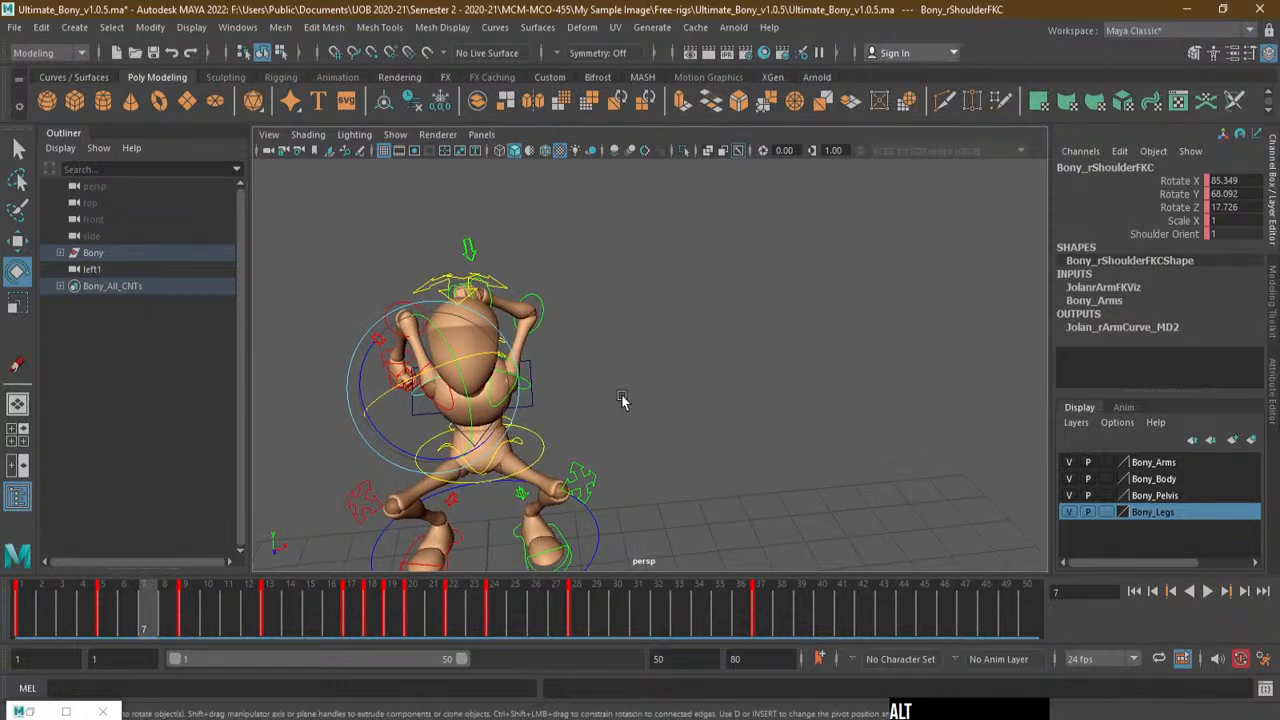
{"action": "left_click", "coordinate": [548, 378]}
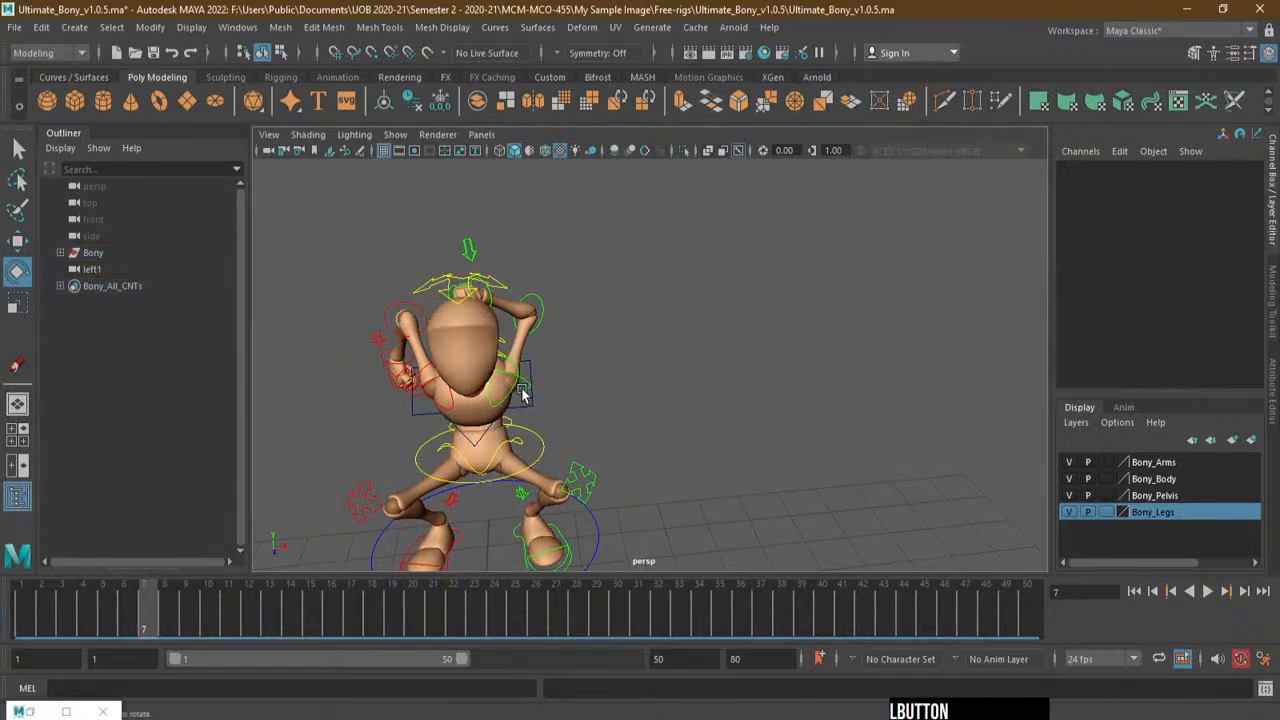
{"action": "left_click", "coordinate": [521, 393]}
{"action": "mouse_move", "coordinate": [530, 390]}
{"action": "left_mouse_down", "text": "alt"}
{"action": "mouse_move", "coordinate": [558, 377]}
{"action": "mouse_move", "coordinate": [497, 448]}
{"action": "mouse_move", "coordinate": [486, 431]}
{"action": "mouse_move", "coordinate": [508, 368]}
{"action": "mouse_move", "coordinate": [511, 406]}
{"action": "left_mouse_up", "text": "alt"}
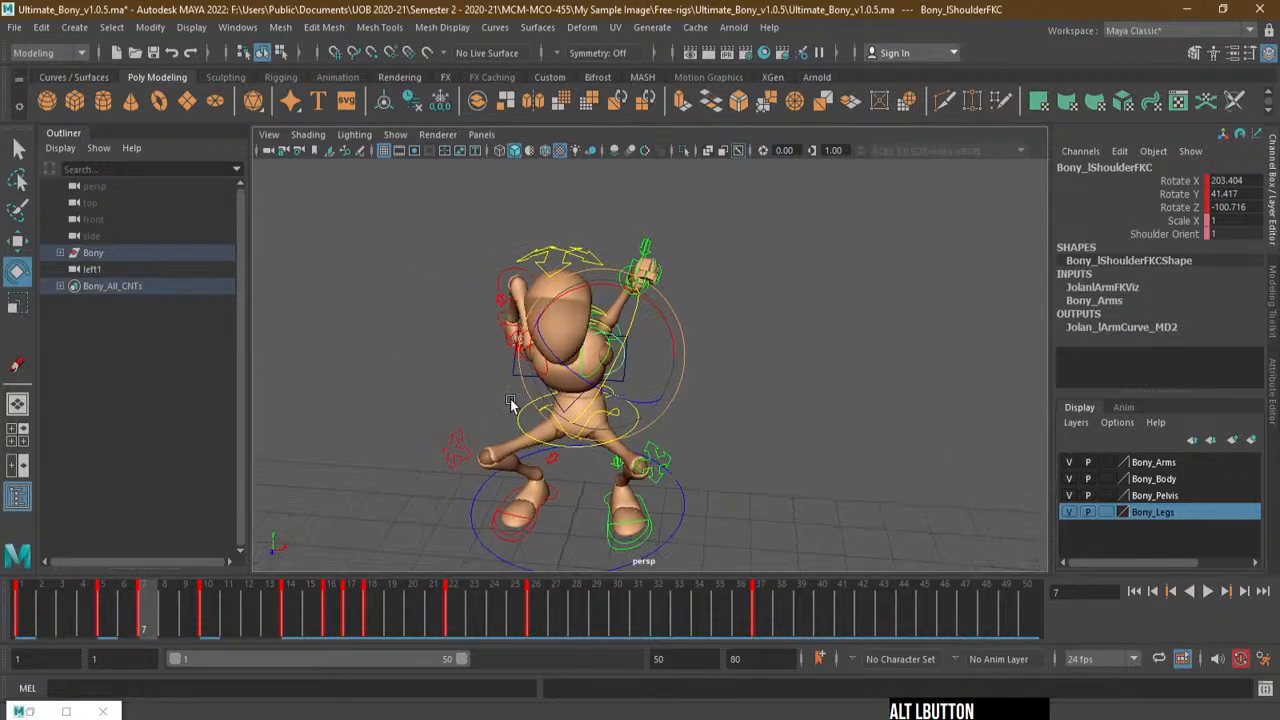
{"action": "right_click_drag", "start_coordinate": [545, 375], "coordinate": [609, 330], "text": "alt"}
{"action": "middle_click_drag", "start_coordinate": [634, 326], "coordinate": [671, 424], "text": "alt"}
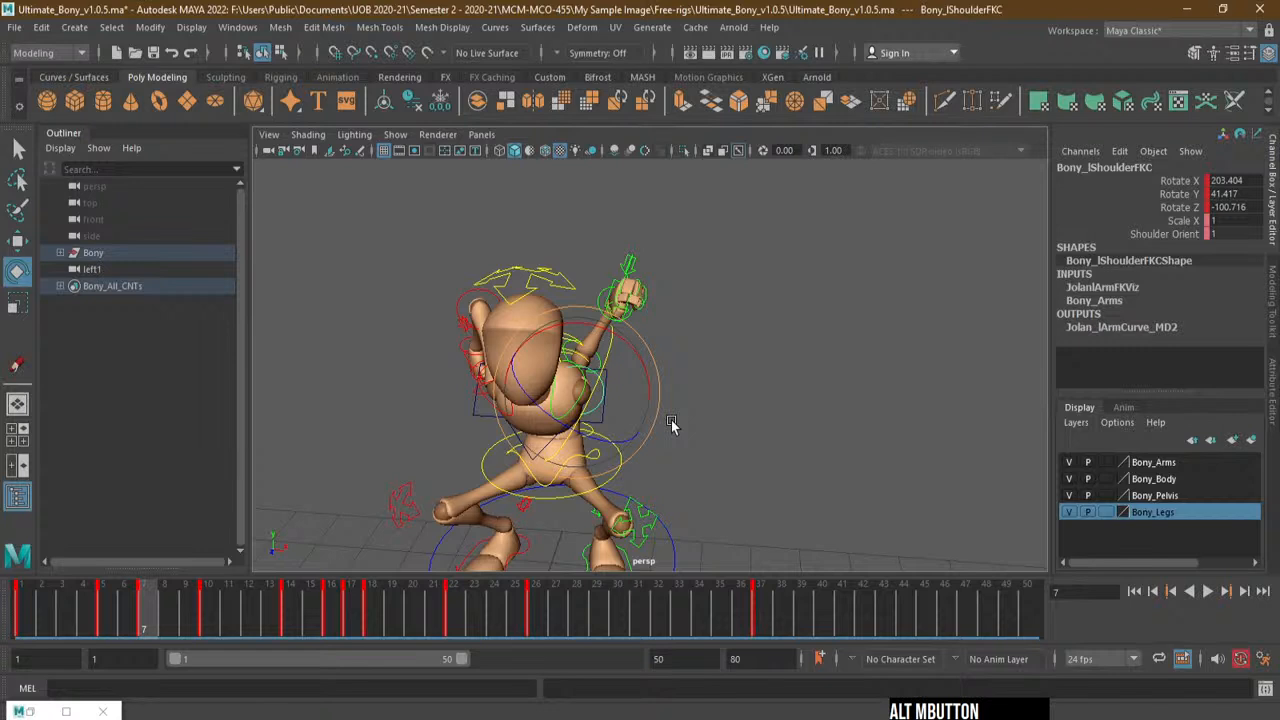
{"action": "mouse_move", "coordinate": [671, 424]}
{"action": "left_mouse_down"}
{"action": "mouse_move", "coordinate": [625, 395]}
{"action": "mouse_move", "coordinate": [509, 443]}
{"action": "mouse_move", "coordinate": [592, 439]}
{"action": "mouse_move", "coordinate": [526, 426]}
{"action": "mouse_move", "coordinate": [613, 320]}
{"action": "mouse_move", "coordinate": [675, 424]}
{"action": "left_mouse_up"}
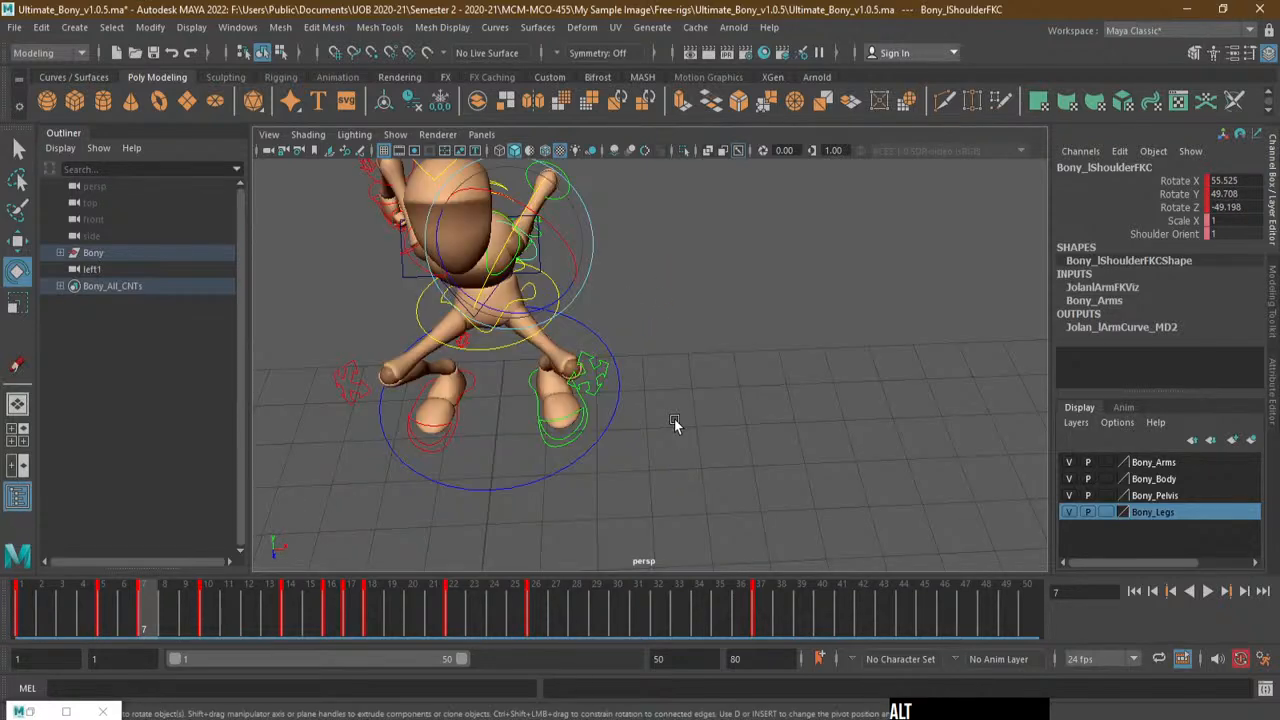
Refine the left shoulder FK control at frame 7 to about 90 in X, 65 in Y and 8 in Z, mirroring the right arm, and key it
{"action": "middle_click_drag", "start_coordinate": [675, 424], "coordinate": [796, 538], "text": "alt"}
{"action": "left_click_drag", "start_coordinate": [692, 370], "coordinate": [667, 356]}
{"action": "left_click_drag", "start_coordinate": [725, 415], "coordinate": [553, 360], "text": "alt"}
{"action": "middle_click_drag", "start_coordinate": [714, 406], "coordinate": [470, 168], "text": "alt"}
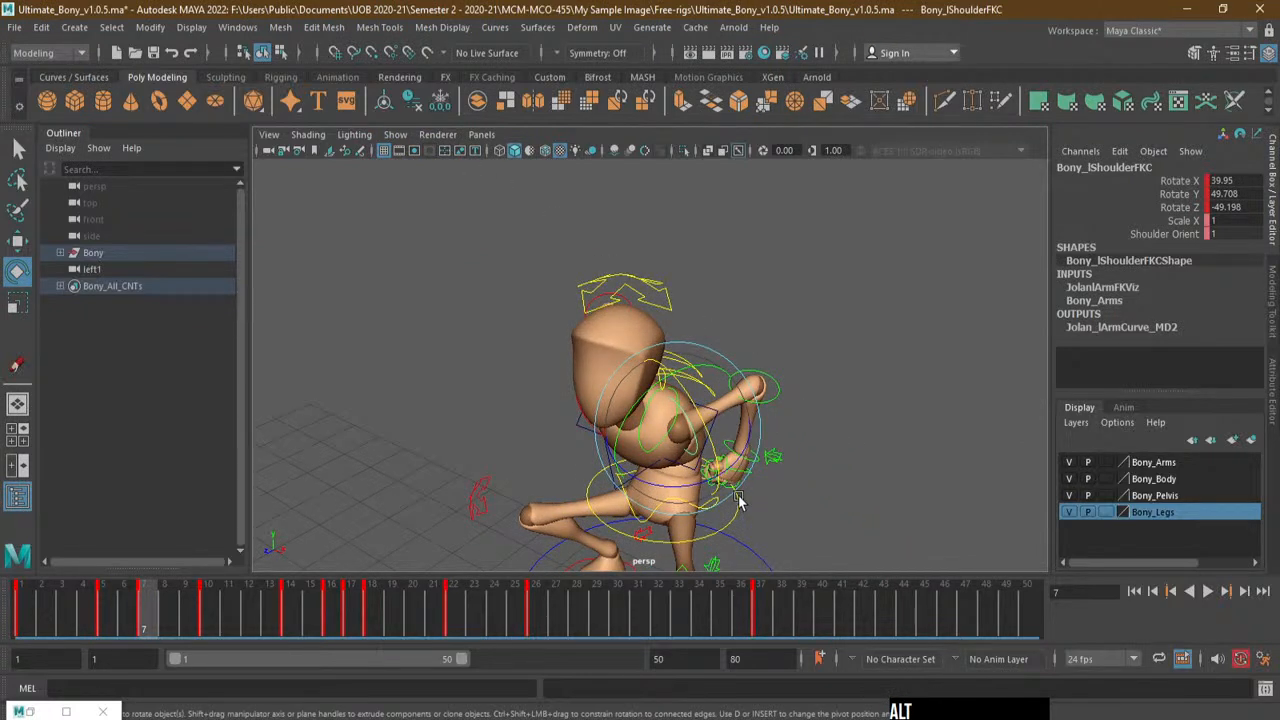
{"action": "left_click_drag", "start_coordinate": [738, 495], "coordinate": [492, 458], "text": "alt"}
{"action": "key", "text": "s"}
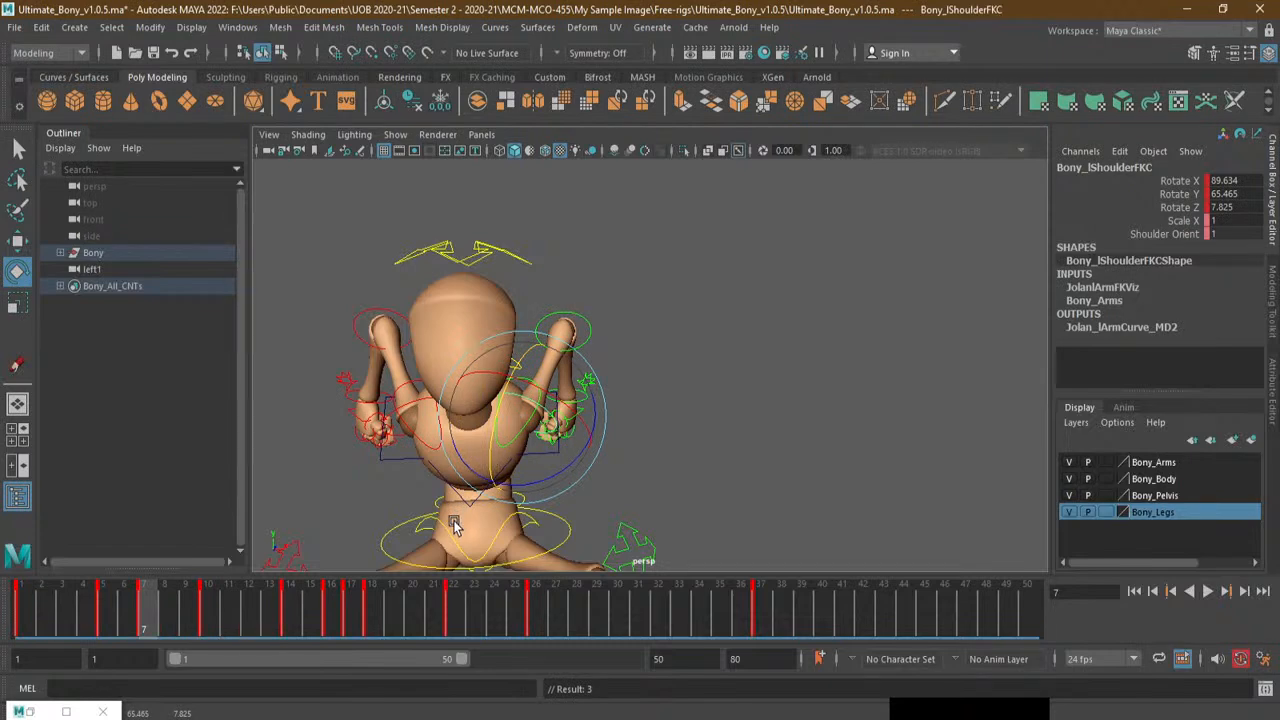
Compare the left arm at frames 5 to 7, and key its shoulder FK control at frame 9 to about 410 in X, 69 in Y and -15 in Z
{"action": "left_click", "coordinate": [135, 628]}
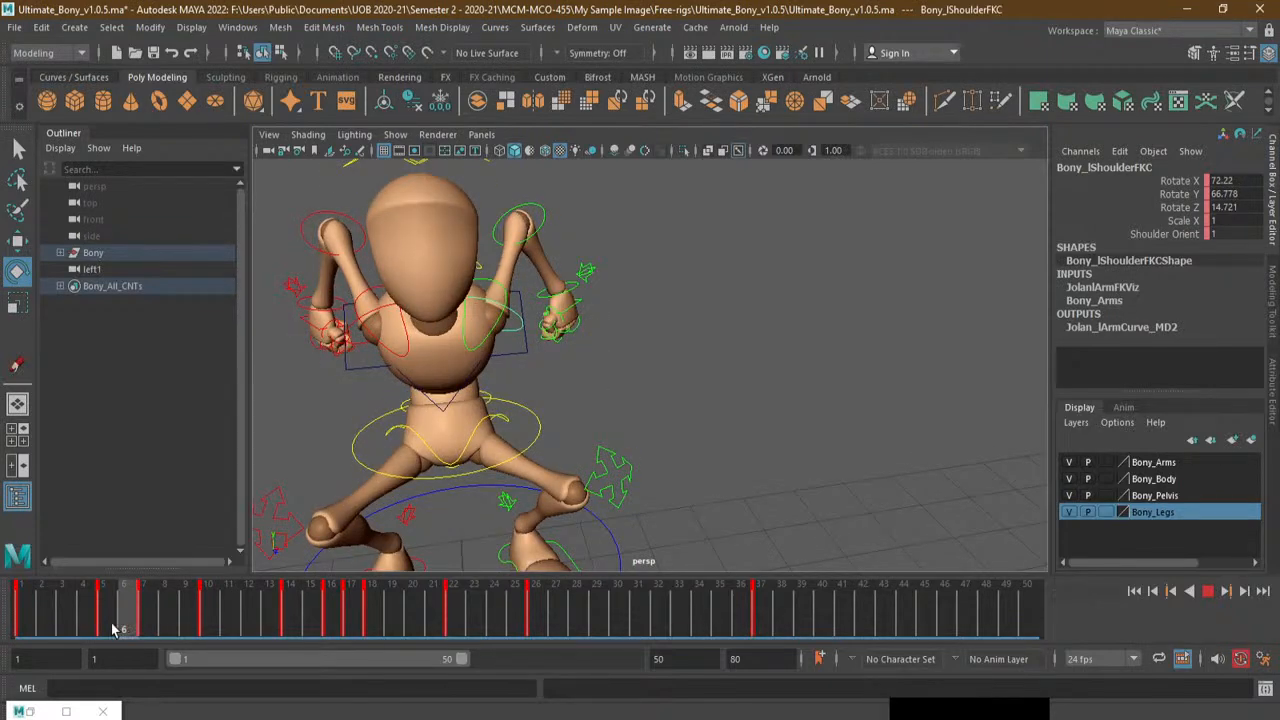
{"action": "left_click", "coordinate": [103, 628]}
{"action": "left_click", "coordinate": [142, 628]}
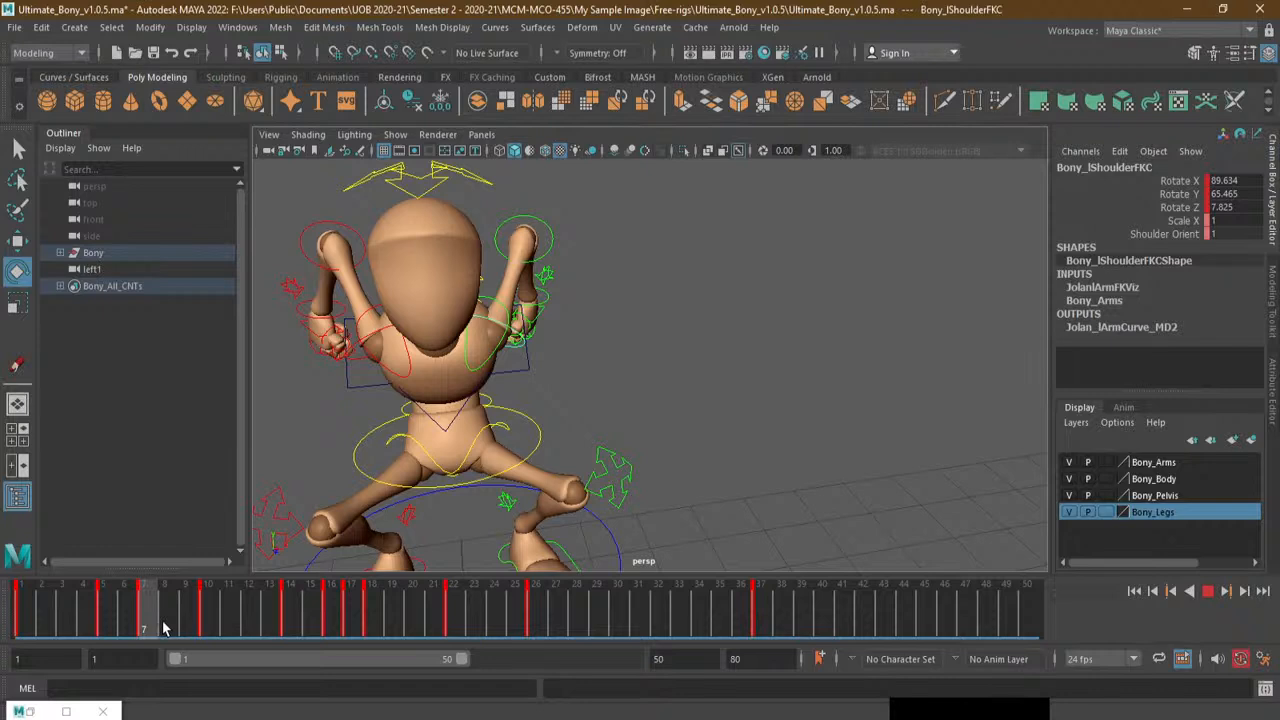
{"action": "left_click_drag", "start_coordinate": [165, 628], "coordinate": [191, 616]}
{"action": "left_click_drag", "start_coordinate": [535, 284], "coordinate": [584, 333]}
{"action": "key", "text": "s"}
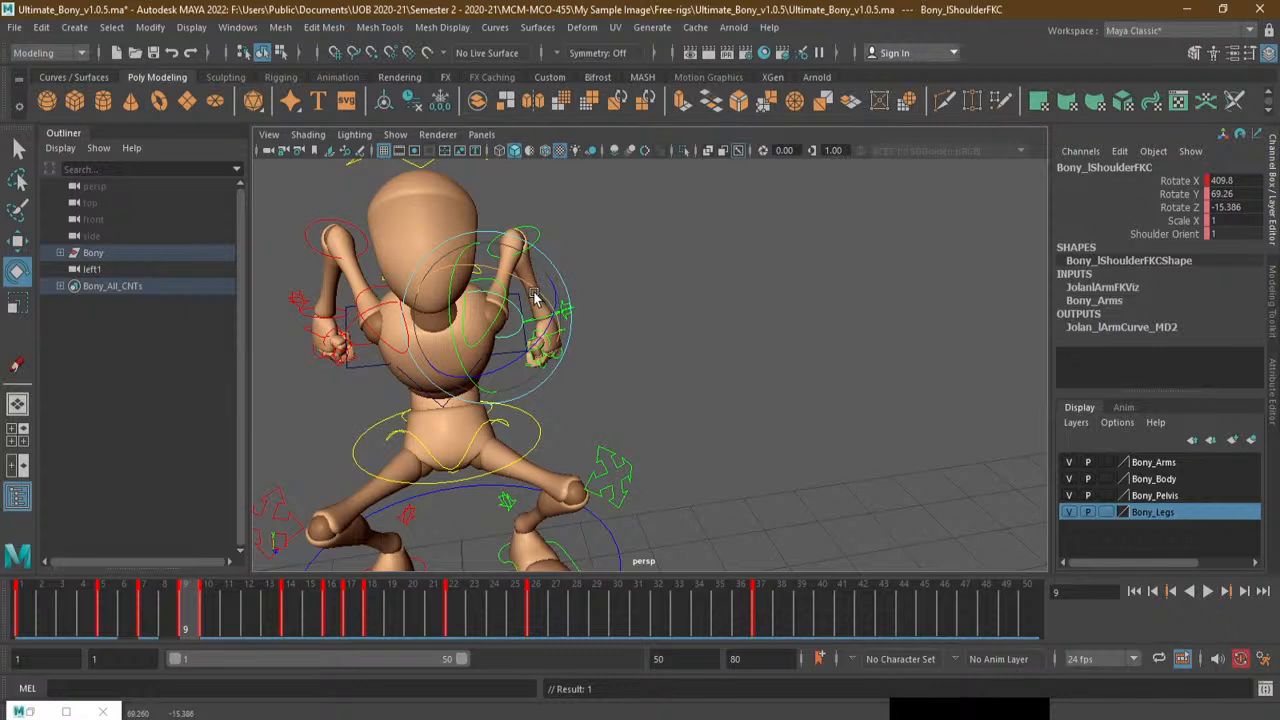
Rotate the left shoulder FK control at frame 8 to about 437 in X, and key an adjusted rotation at frame 6
{"action": "left_click", "coordinate": [167, 617]}
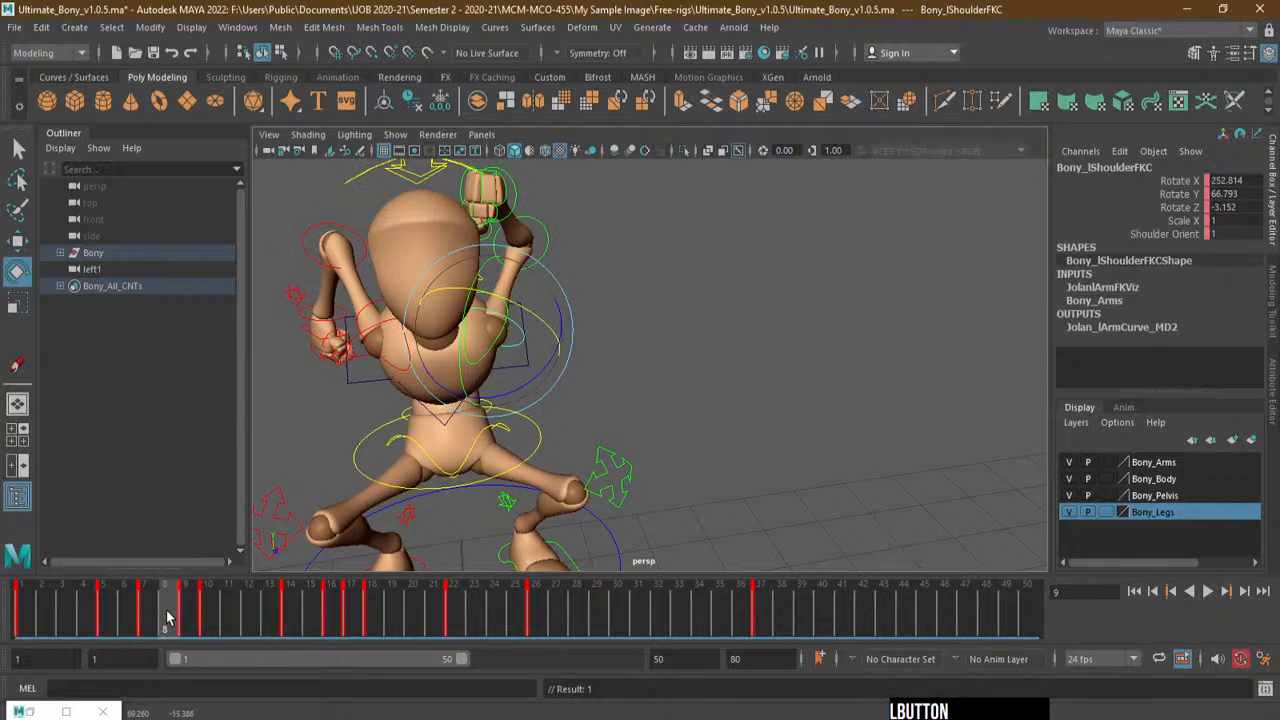
{"action": "left_click_drag", "start_coordinate": [530, 318], "coordinate": [558, 326]}
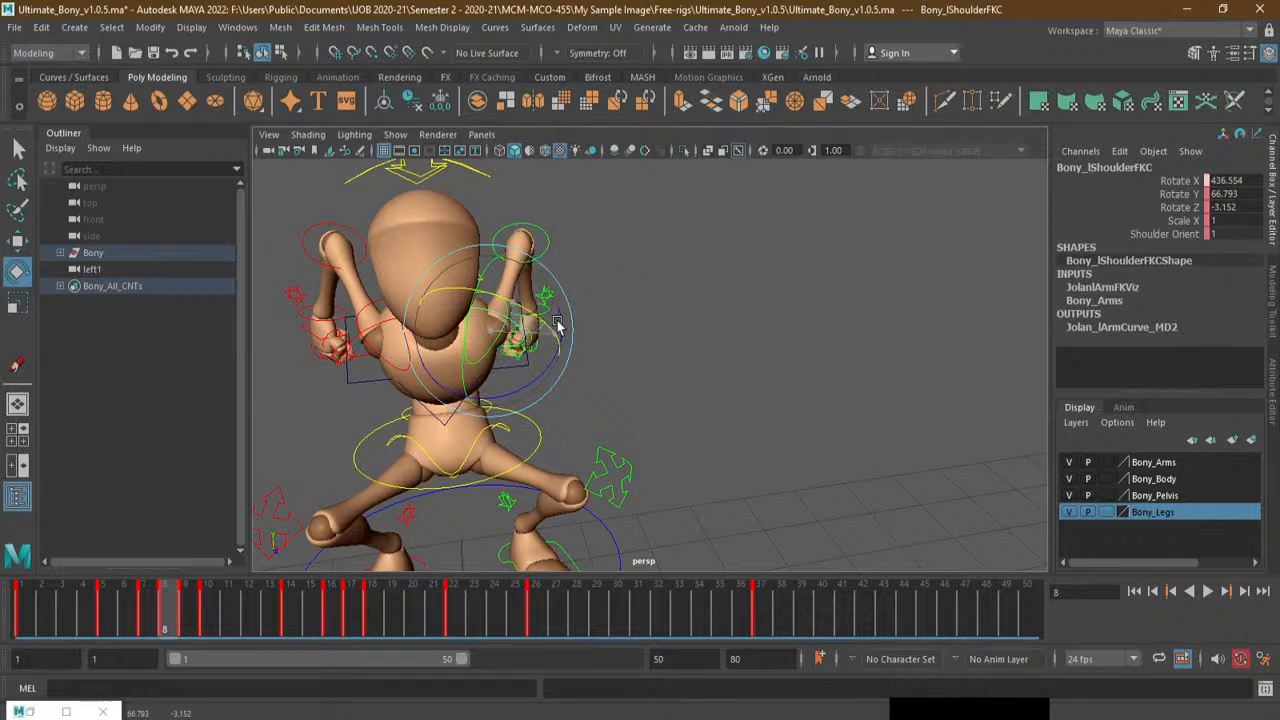
{"action": "left_click_drag", "start_coordinate": [180, 618], "coordinate": [123, 627]}
{"action": "left_click", "coordinate": [538, 313]}
Play the animation from frame 1 to review both arms' swing through the jump
{"action": "left_click_drag", "start_coordinate": [137, 624], "coordinate": [24, 664]}
{"action": "right_click_drag", "start_coordinate": [663, 409], "coordinate": [240, 430], "text": "alt"}
{"action": "right_click_drag", "start_coordinate": [580, 418], "coordinate": [430, 418], "text": "alt"}
{"action": "left_click_drag", "start_coordinate": [510, 417], "coordinate": [686, 410], "text": "alt"}
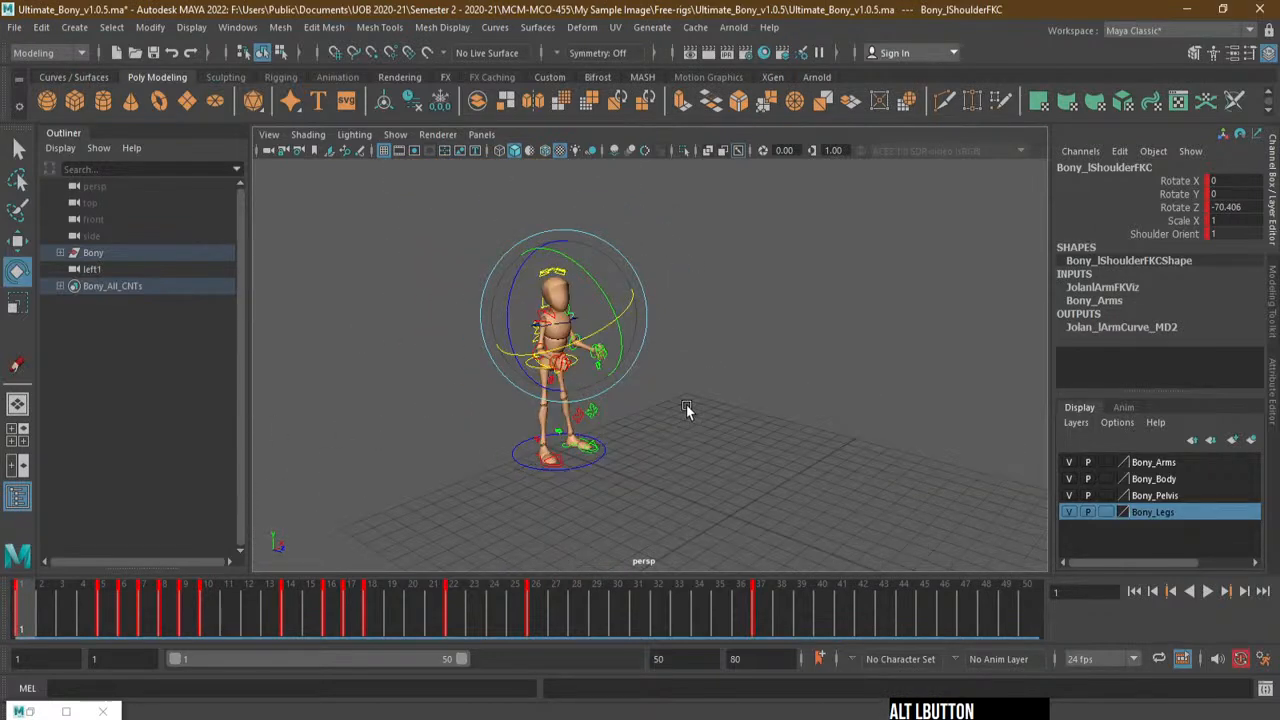
{"action": "left_click", "coordinate": [1208, 591]}
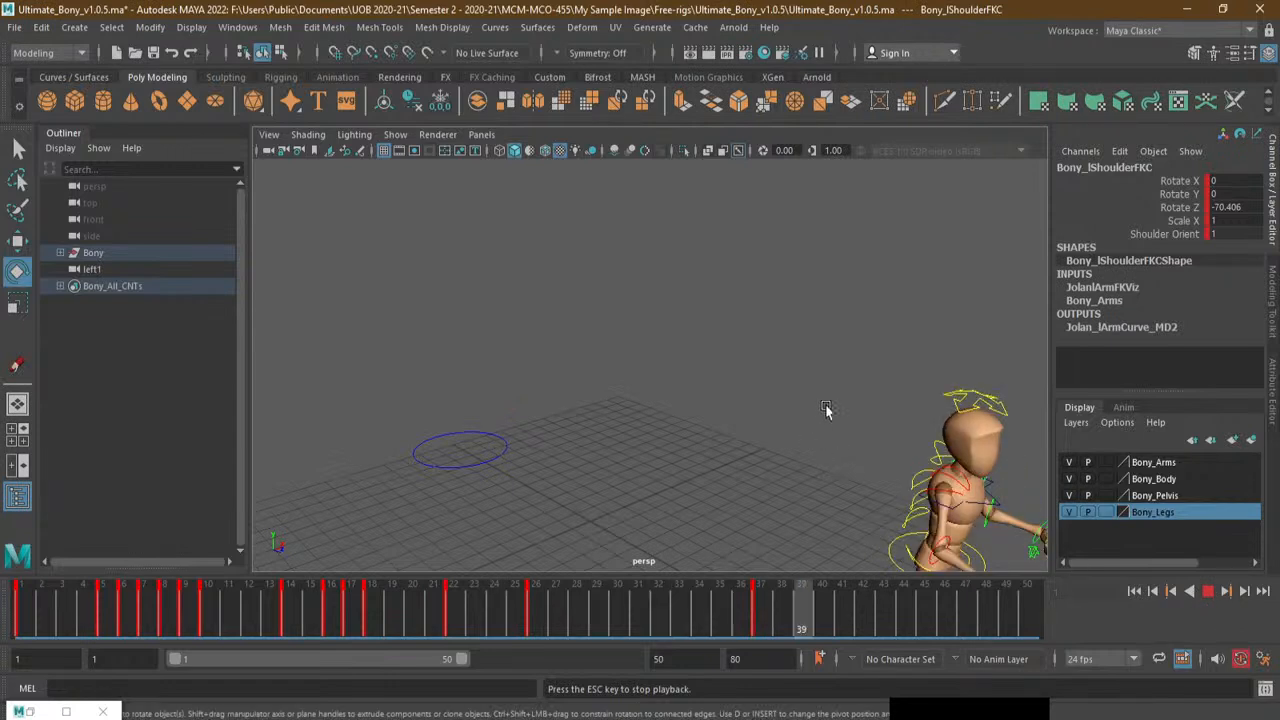
{"action": "scroll", "coordinate": [780, 455], "scroll_direction": "down", "scroll_amount": 4}
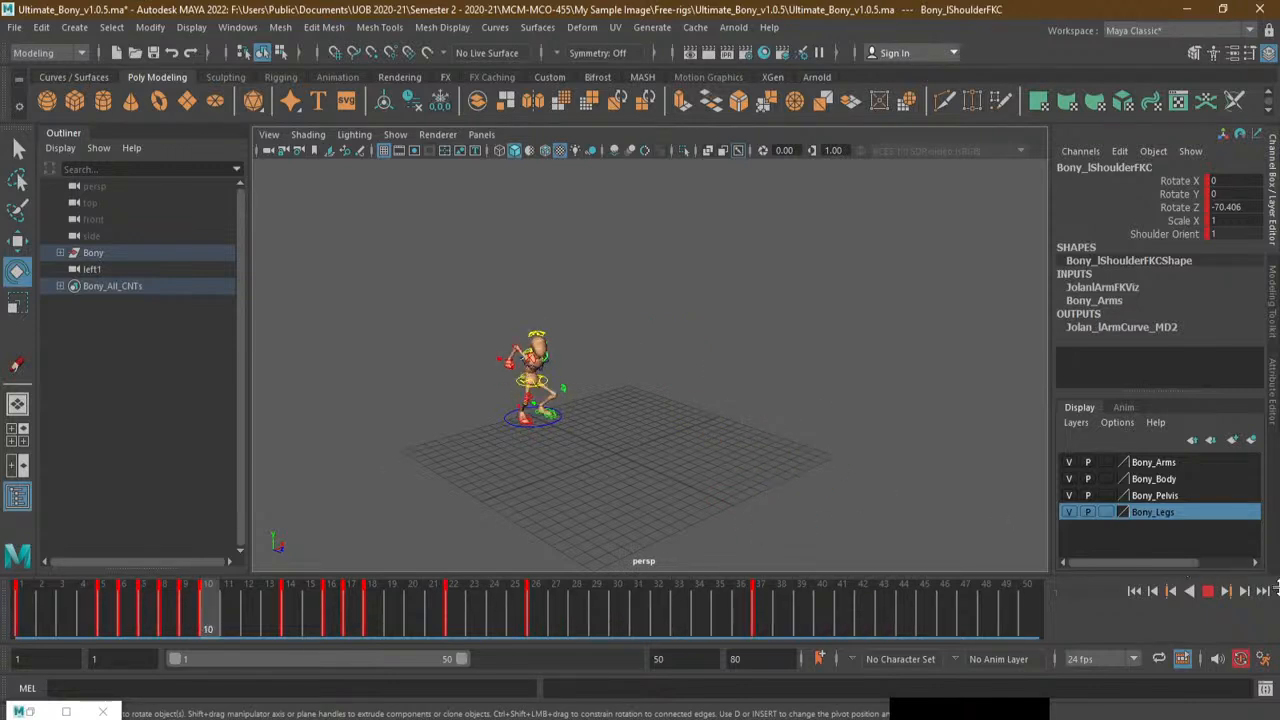
{"action": "left_click", "coordinate": [1214, 594]}
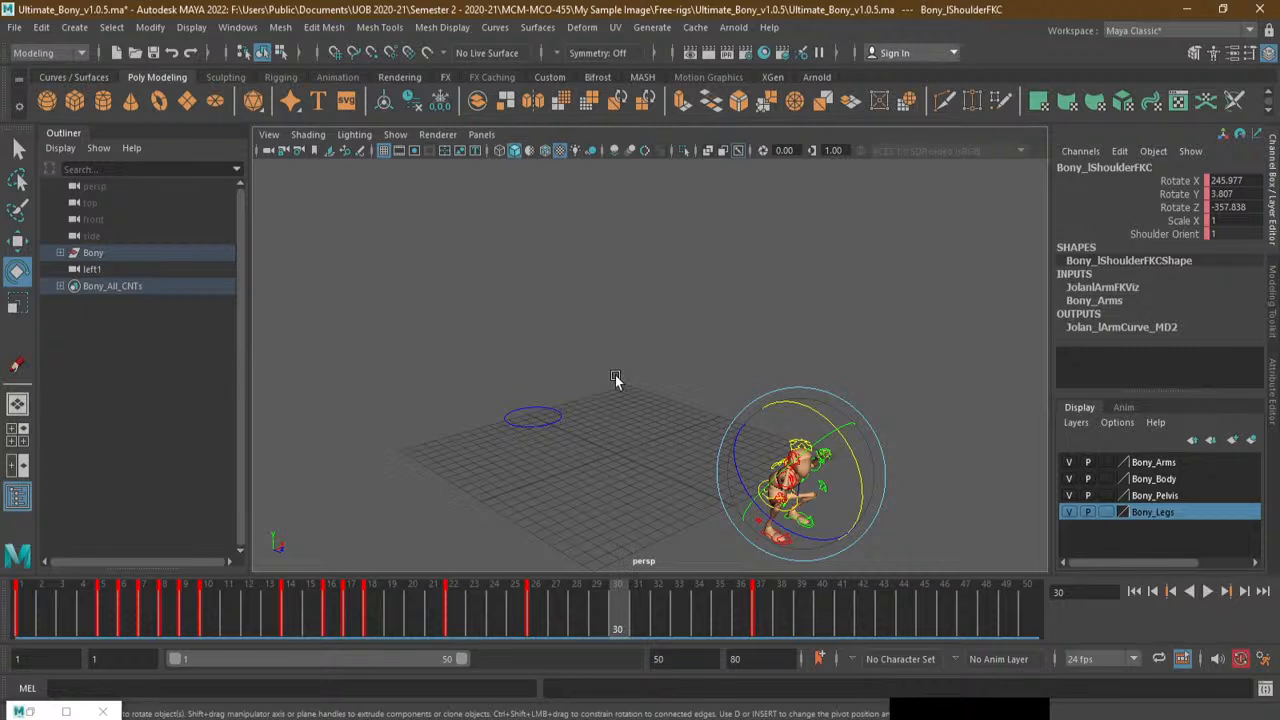
Select the body's root control with the Move tool and scrub from the landing back to frame 13
{"action": "right_click_drag", "start_coordinate": [535, 405], "coordinate": [760, 394], "text": "alt"}
{"action": "middle_click_drag", "start_coordinate": [745, 376], "coordinate": [669, 288], "text": "alt"}
{"action": "right_click_drag", "start_coordinate": [669, 290], "coordinate": [788, 370], "text": "alt"}
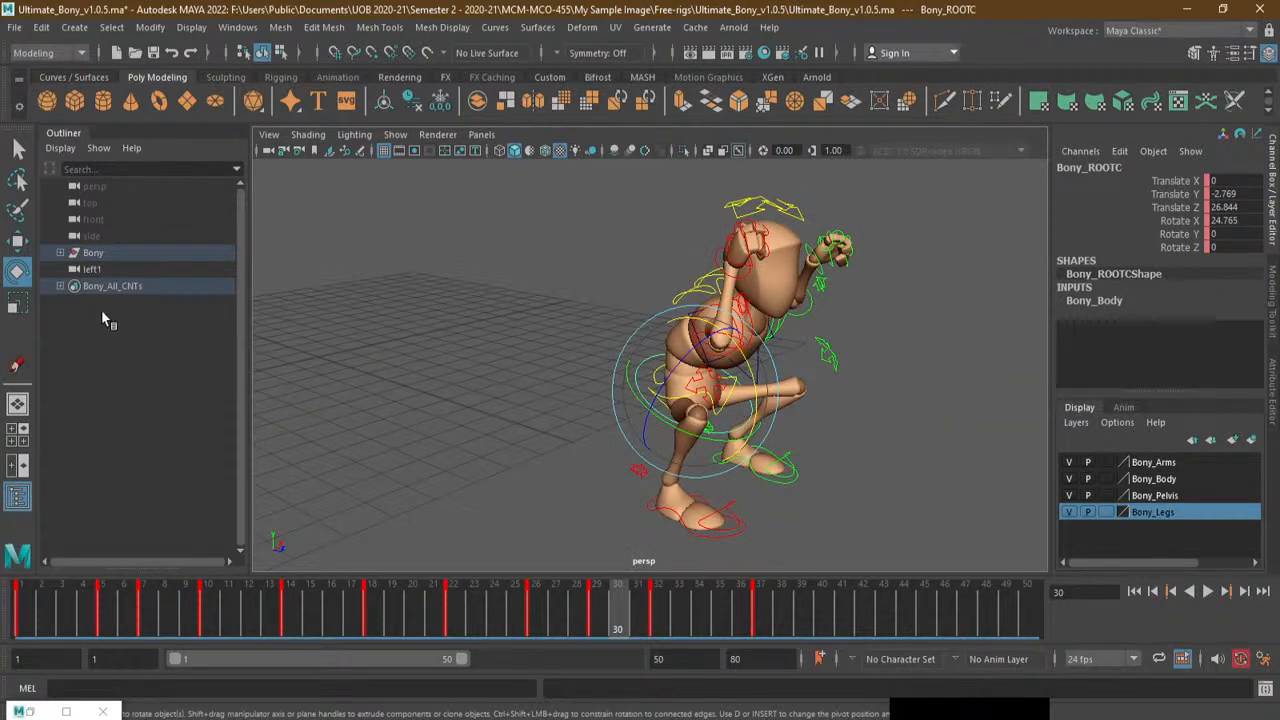
{"action": "left_click", "coordinate": [18, 249]}
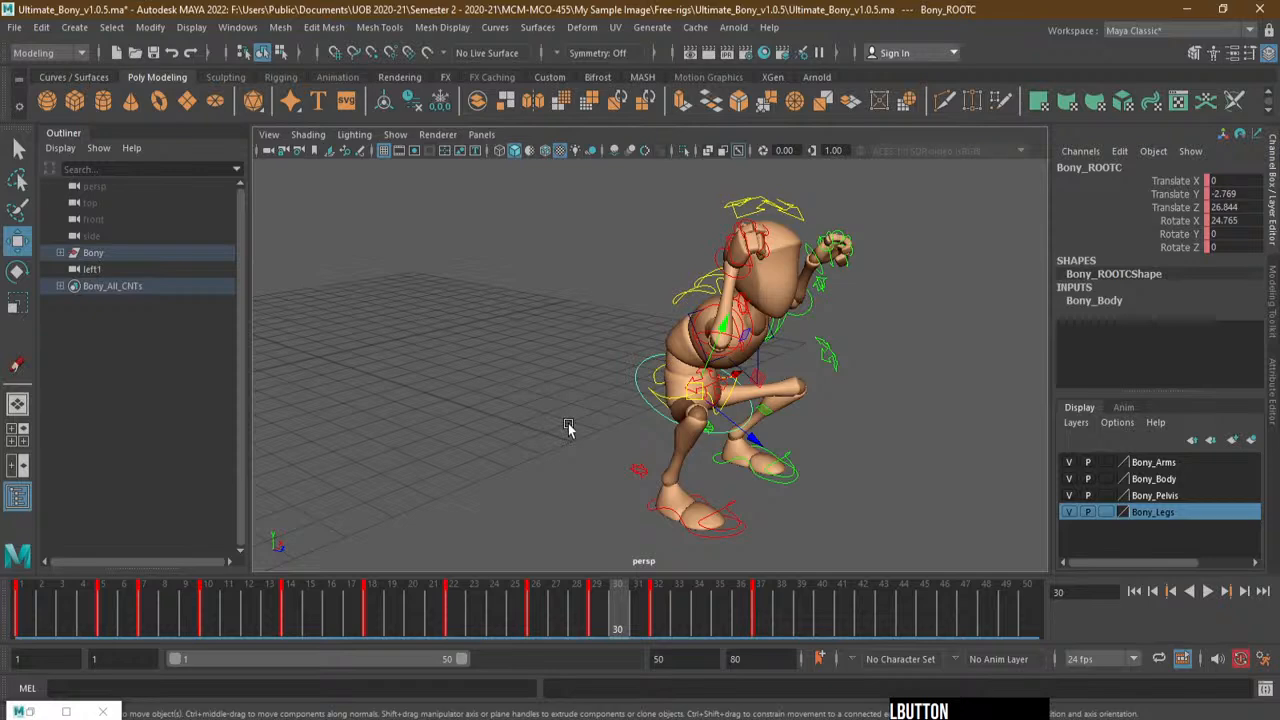
{"action": "left_click_drag", "start_coordinate": [600, 414], "coordinate": [640, 500], "text": "alt"}
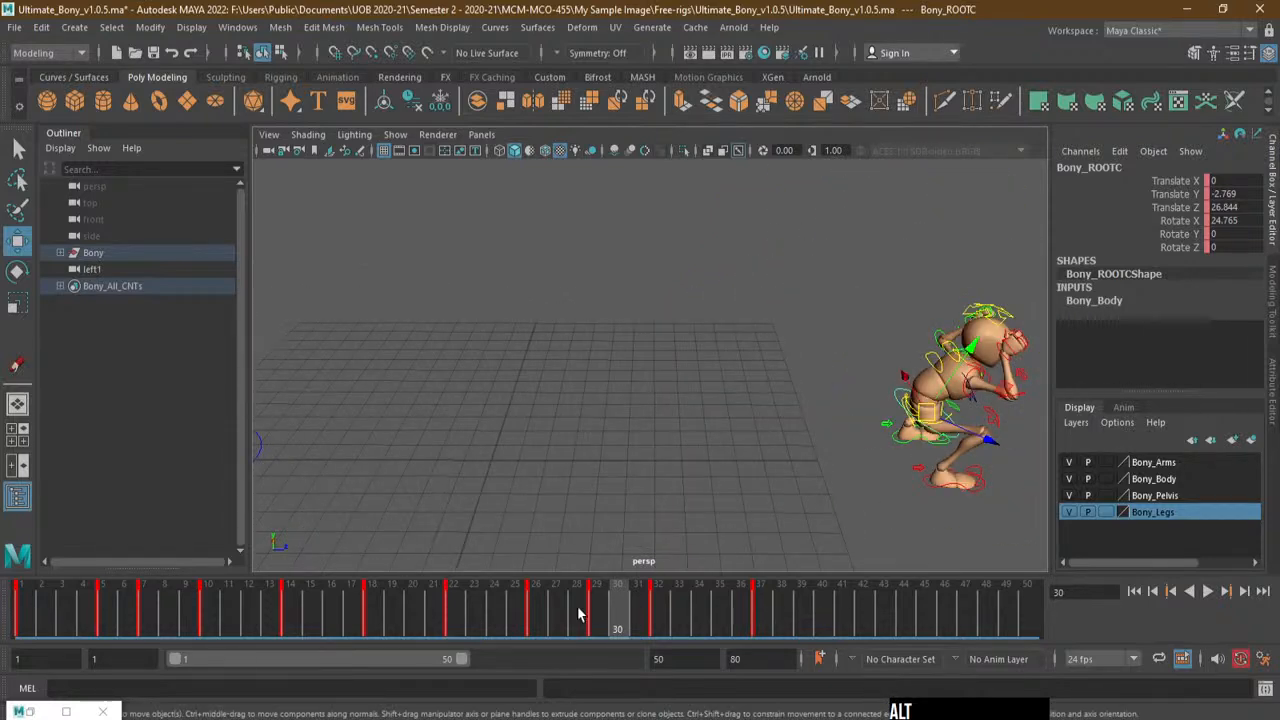
{"action": "left_click_drag", "start_coordinate": [578, 613], "coordinate": [269, 612]}
{"action": "left_click_drag", "start_coordinate": [553, 337], "coordinate": [654, 385], "text": "alt"}
{"action": "middle_click_drag", "start_coordinate": [654, 385], "coordinate": [688, 403], "text": "alt"}
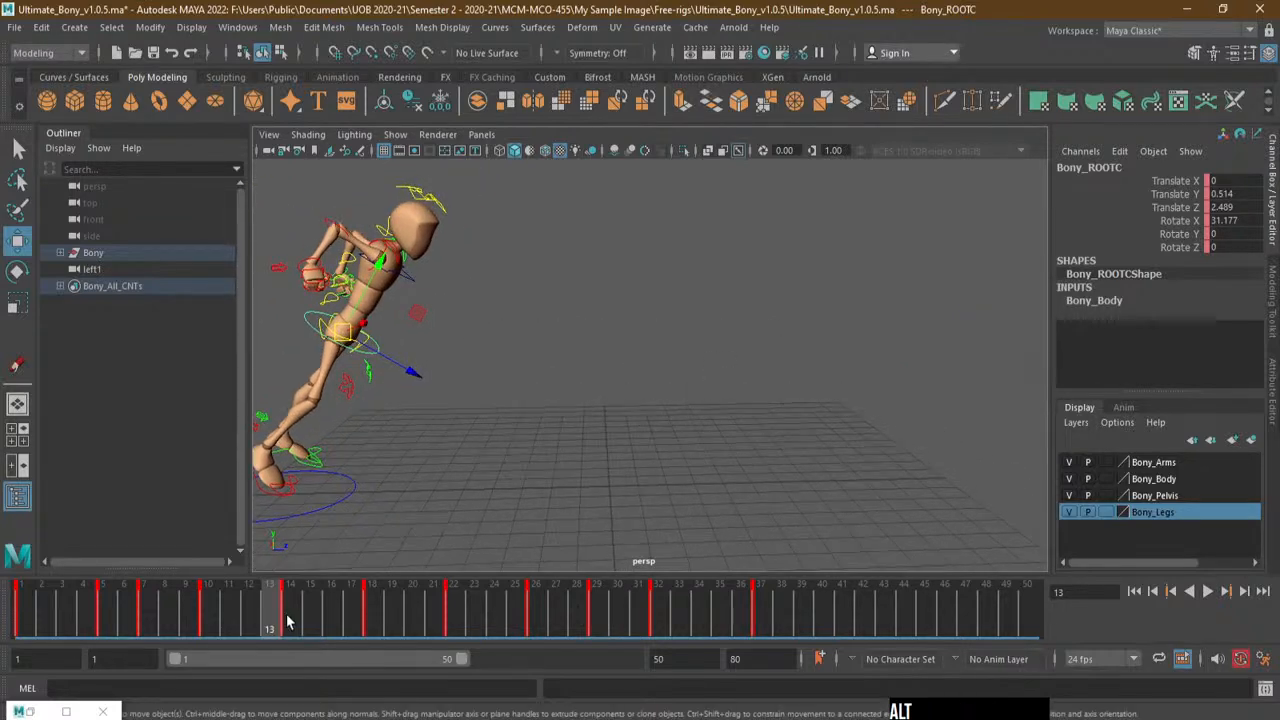
{"action": "mouse_move", "coordinate": [287, 621]}
{"action": "left_mouse_down"}
{"action": "mouse_move", "coordinate": [309, 612]}
{"action": "mouse_move", "coordinate": [274, 612]}
{"action": "left_mouse_up"}
{"action": "left_click_drag", "start_coordinate": [643, 512], "coordinate": [693, 428], "text": "alt"}
{"action": "middle_click_drag", "start_coordinate": [732, 416], "coordinate": [768, 448], "text": "alt"}
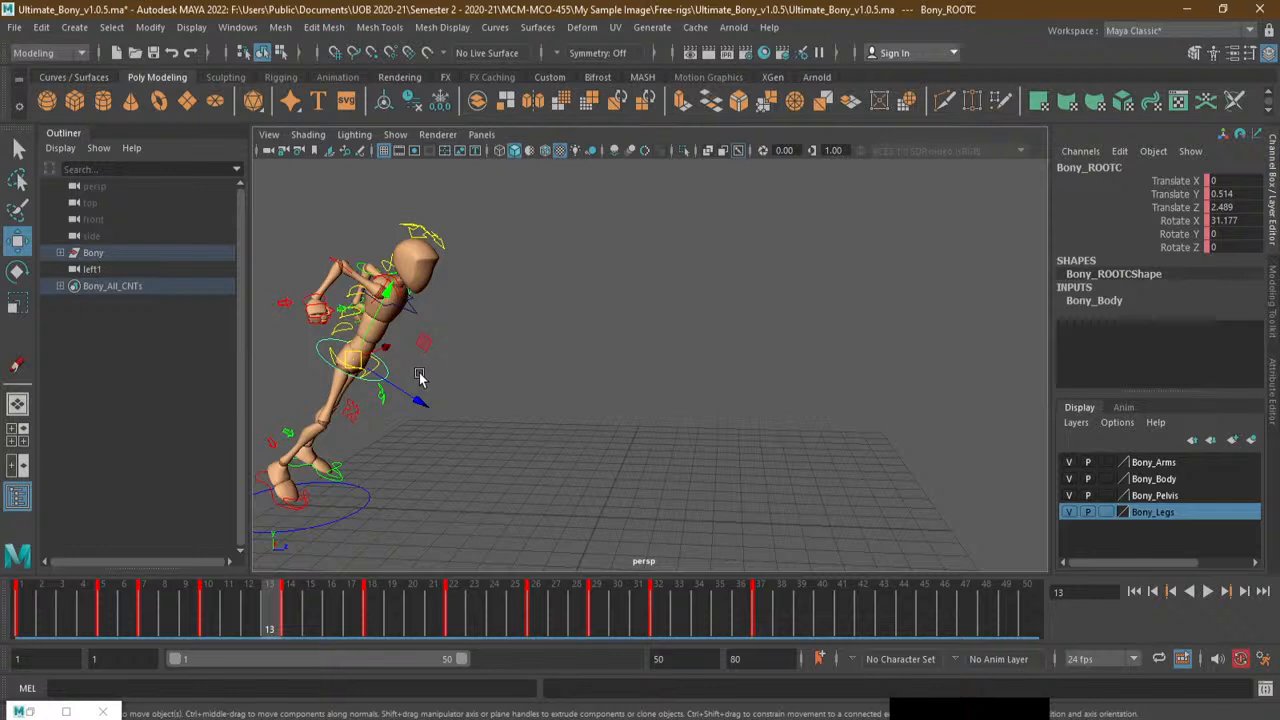
Switch to the Animation menu set and create an editable motion trail for the root control
{"action": "left_click", "coordinate": [76, 57]}
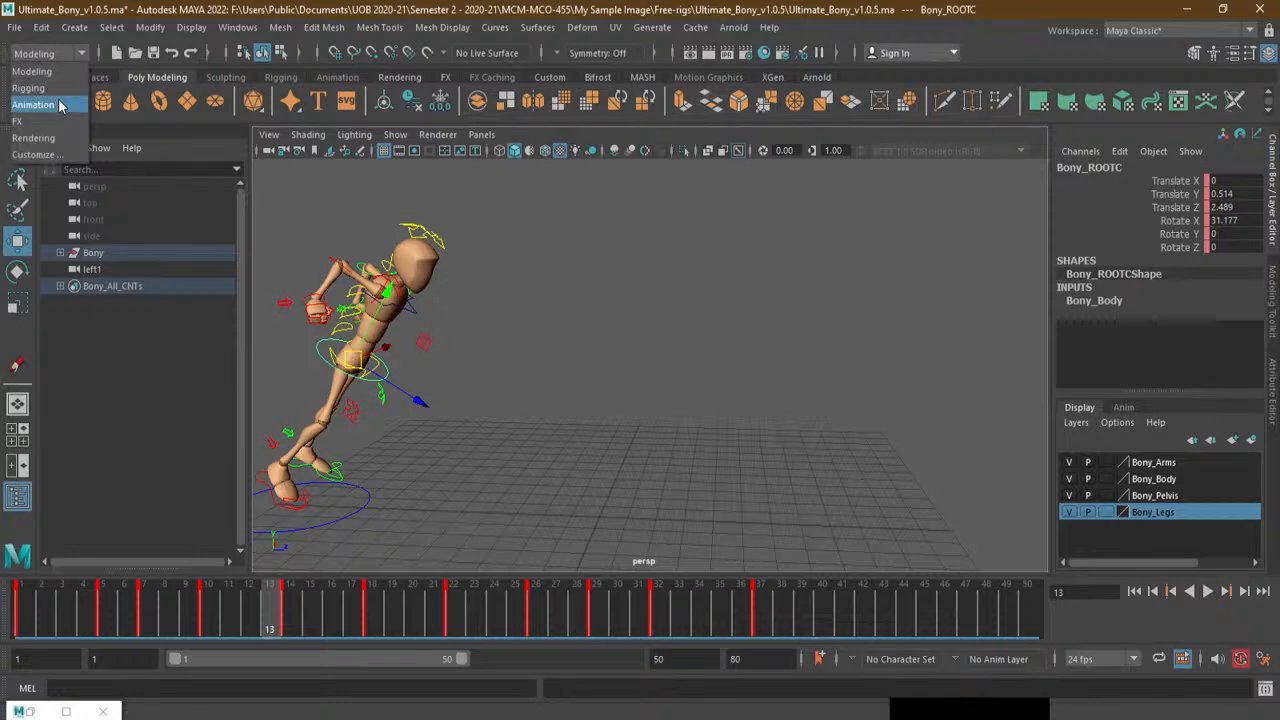
{"action": "left_click", "coordinate": [59, 105]}
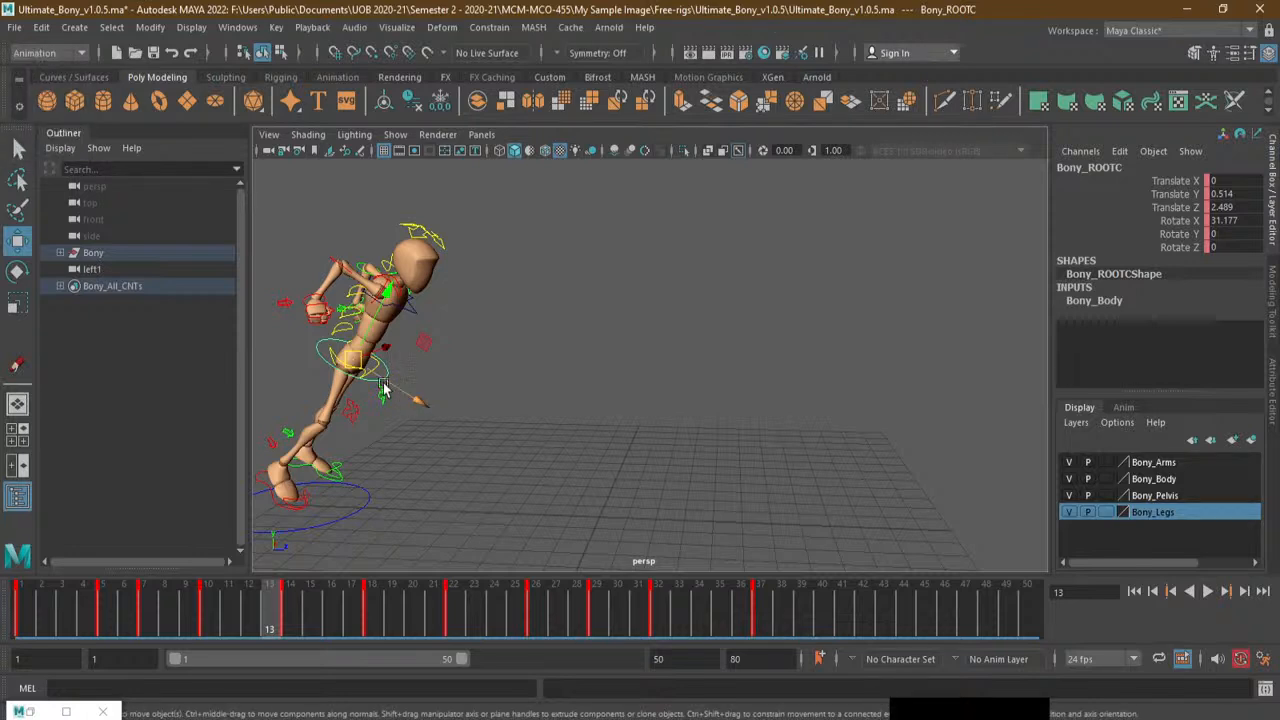
{"action": "left_click", "coordinate": [318, 362]}
{"action": "left_click", "coordinate": [396, 27]}
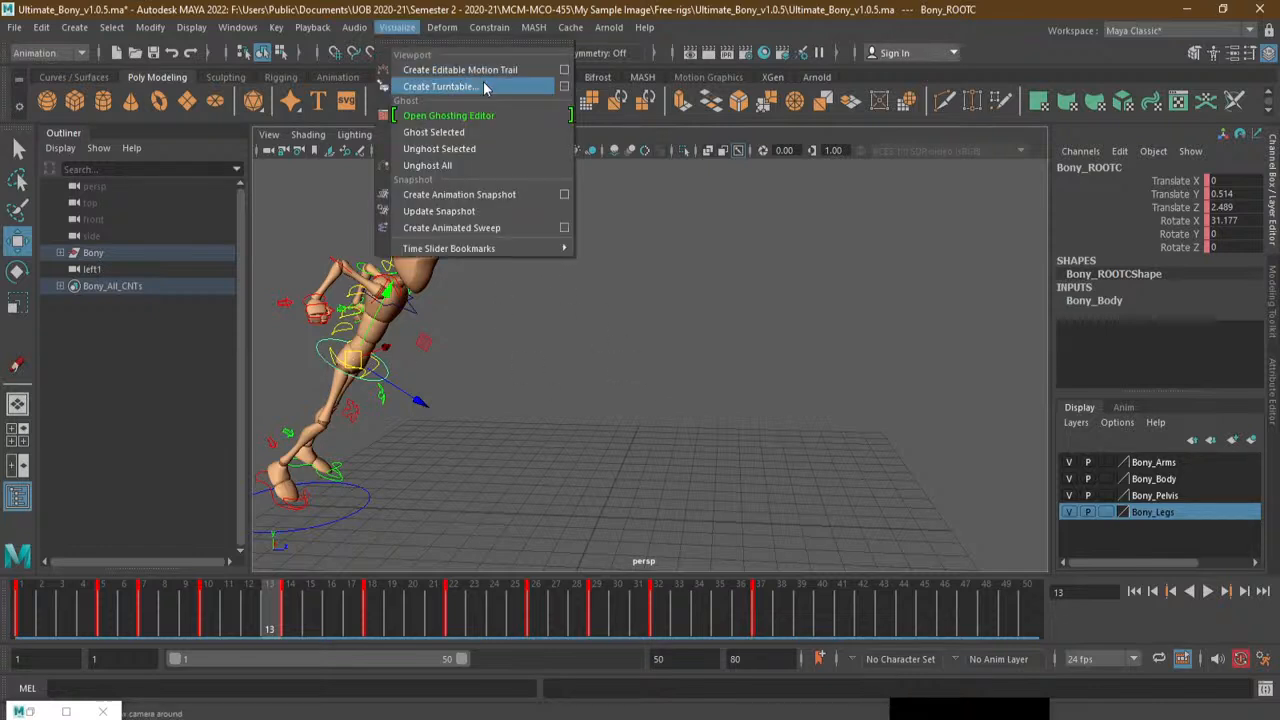
{"action": "left_click", "coordinate": [483, 70]}
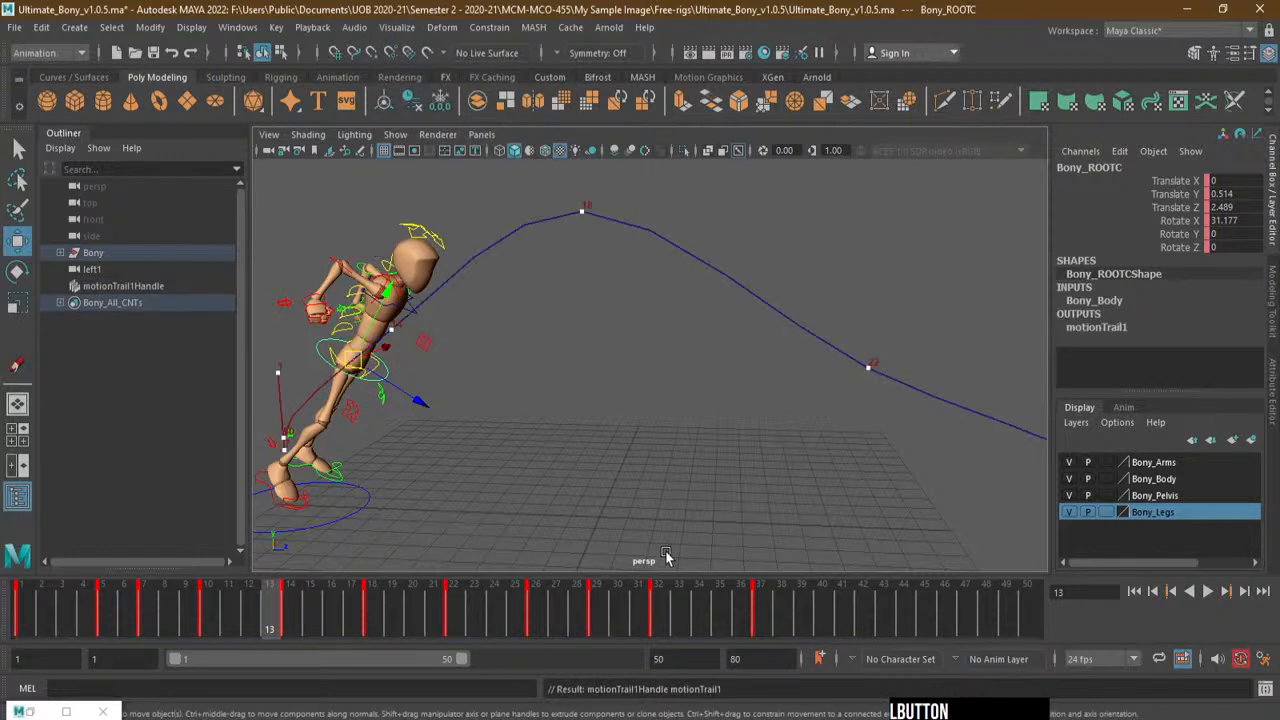
{"action": "left_click_drag", "start_coordinate": [666, 555], "coordinate": [614, 503], "text": "alt"}
{"action": "middle_click_drag", "start_coordinate": [614, 503], "coordinate": [606, 481], "text": "alt"}
{"action": "right_click_drag", "start_coordinate": [606, 481], "coordinate": [575, 478], "text": "alt"}
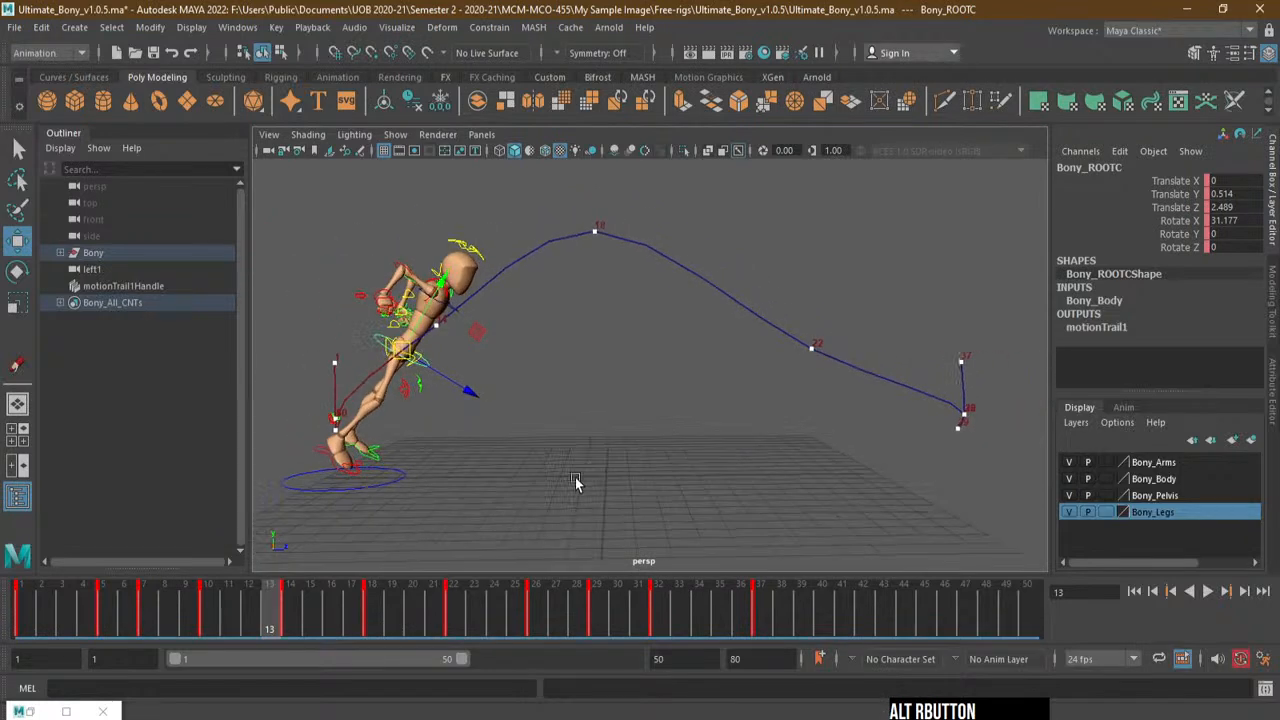
{"action": "left_click_drag", "start_coordinate": [268, 625], "coordinate": [312, 658]}
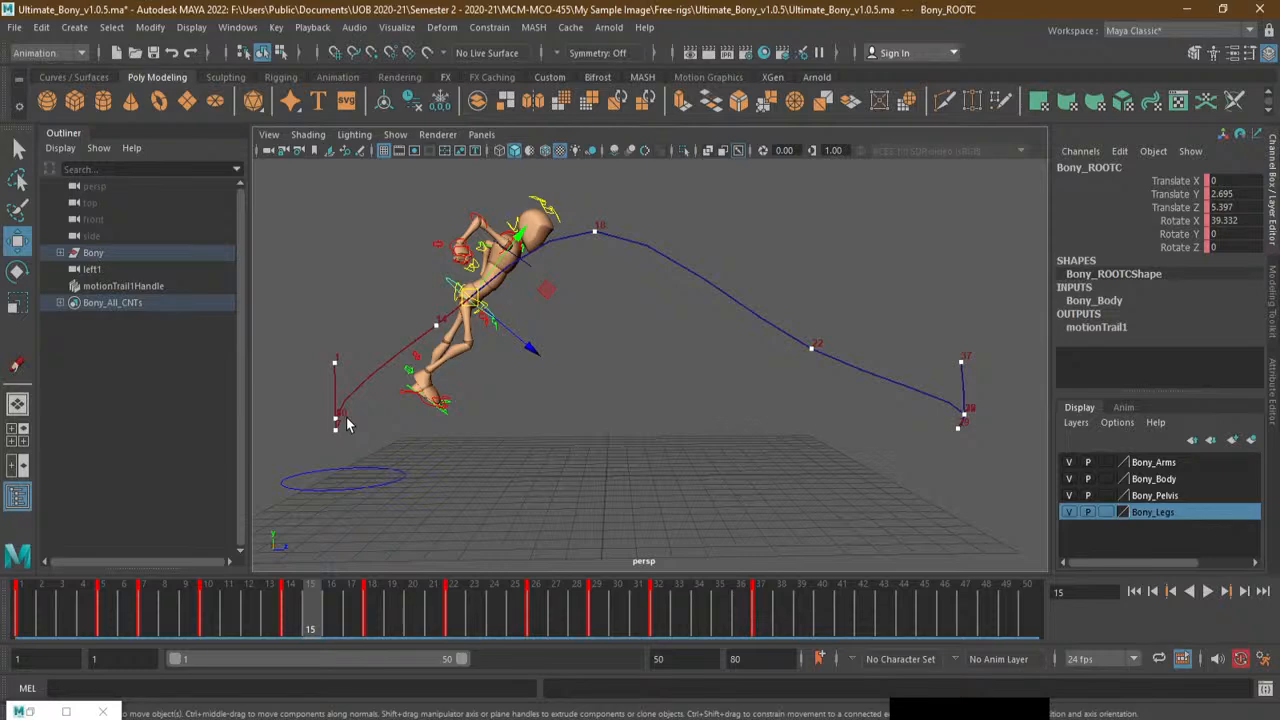
Move the frame 5 key on the root's motion trail backward so the hips drop back into the crouch
{"action": "right_click_drag", "start_coordinate": [340, 415], "coordinate": [446, 393], "text": "alt"}
{"action": "middle_click_drag", "start_coordinate": [400, 399], "coordinate": [708, 366], "text": "alt"}
{"action": "right_click_drag", "start_coordinate": [543, 381], "coordinate": [614, 375], "text": "alt"}
{"action": "middle_click_drag", "start_coordinate": [446, 387], "coordinate": [518, 340], "text": "alt"}
{"action": "right_click_drag", "start_coordinate": [463, 364], "coordinate": [538, 355], "text": "alt"}
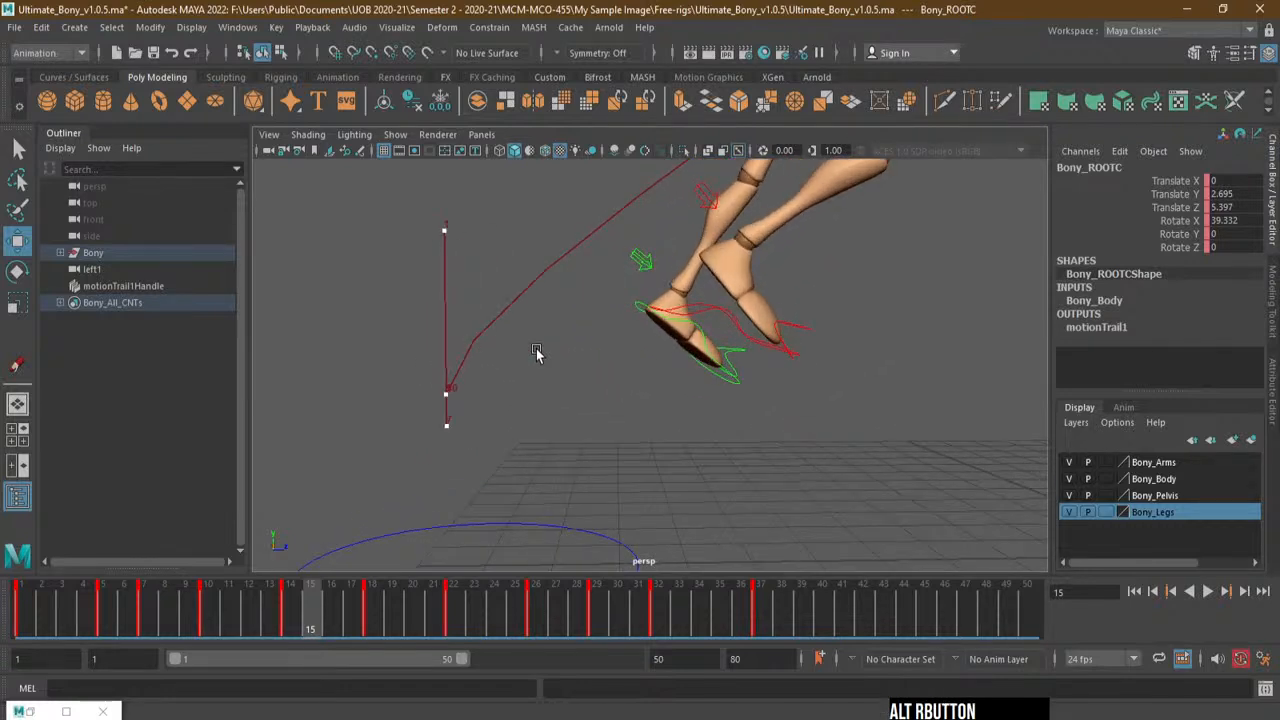
{"action": "middle_click_drag", "start_coordinate": [632, 372], "coordinate": [686, 377], "text": "alt"}
{"action": "right_click_drag", "start_coordinate": [686, 377], "coordinate": [594, 366], "text": "alt"}
{"action": "middle_click_drag", "start_coordinate": [594, 366], "coordinate": [476, 403], "text": "alt"}
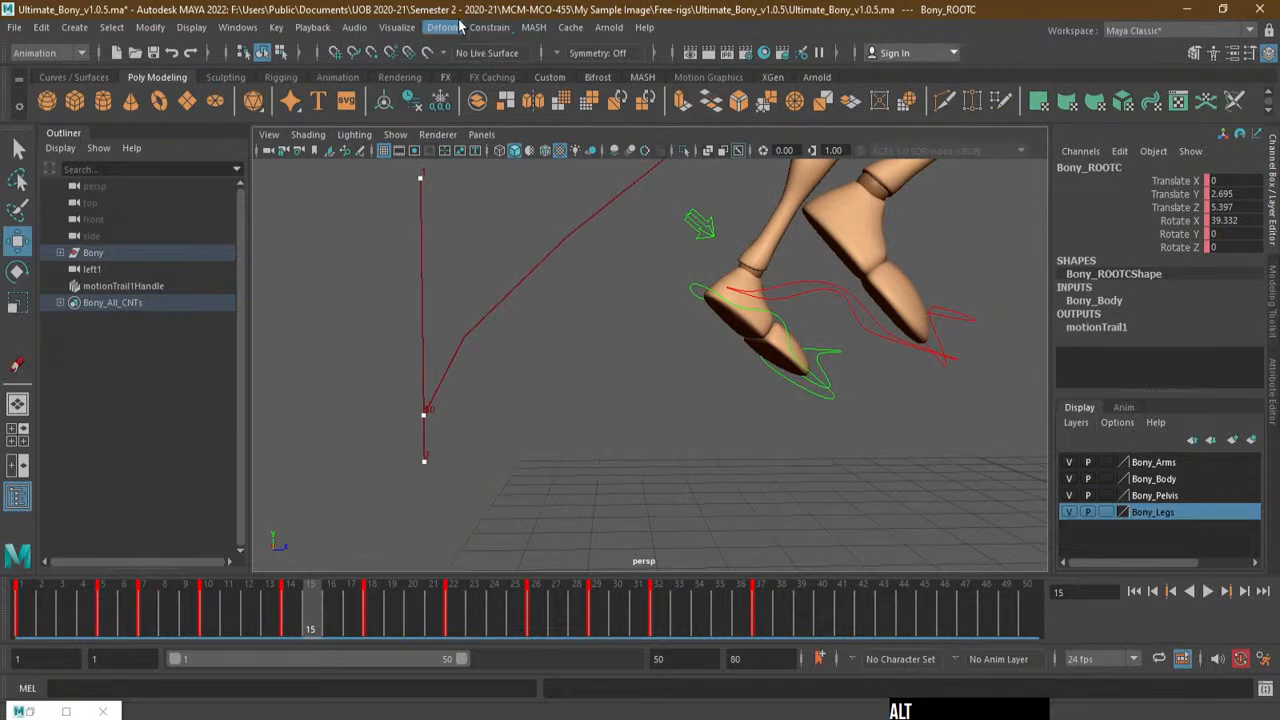
{"action": "left_click", "coordinate": [570, 27]}
{"action": "left_click", "coordinate": [638, 8]}
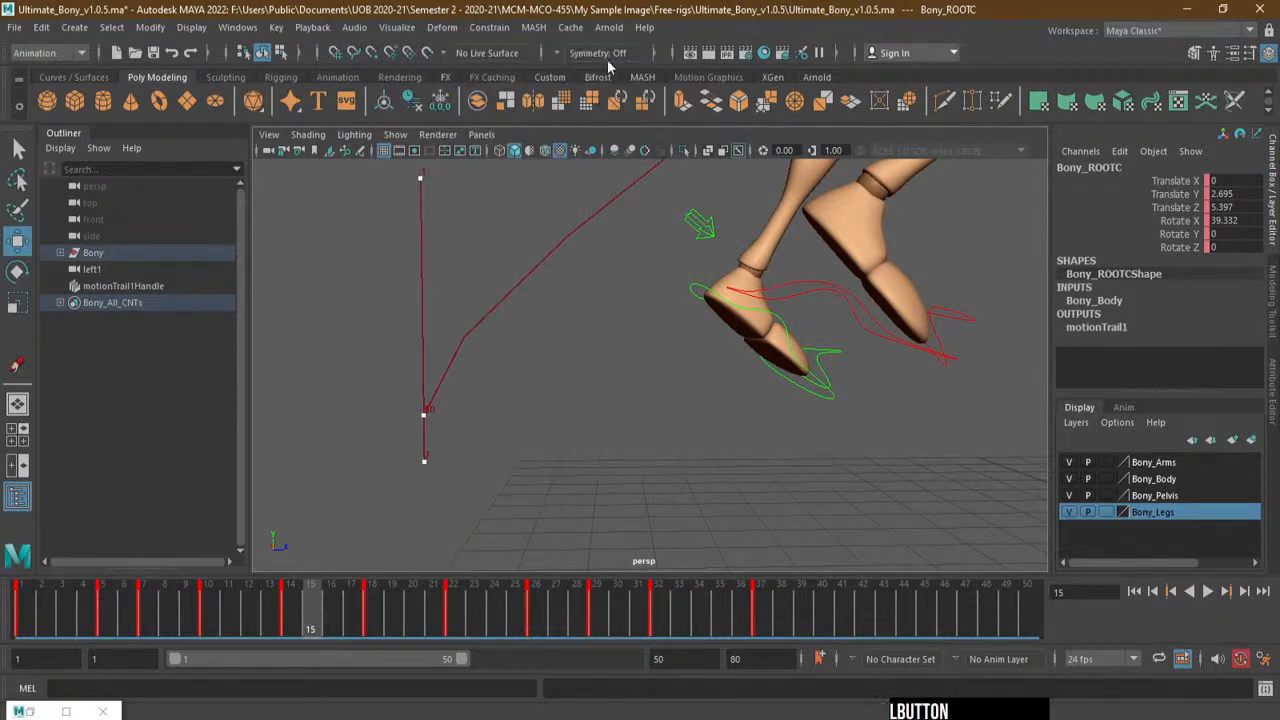
{"action": "left_click", "coordinate": [418, 420]}
{"action": "left_click_drag", "start_coordinate": [480, 417], "coordinate": [488, 419]}
{"action": "left_click_drag", "start_coordinate": [130, 627], "coordinate": [8, 597]}
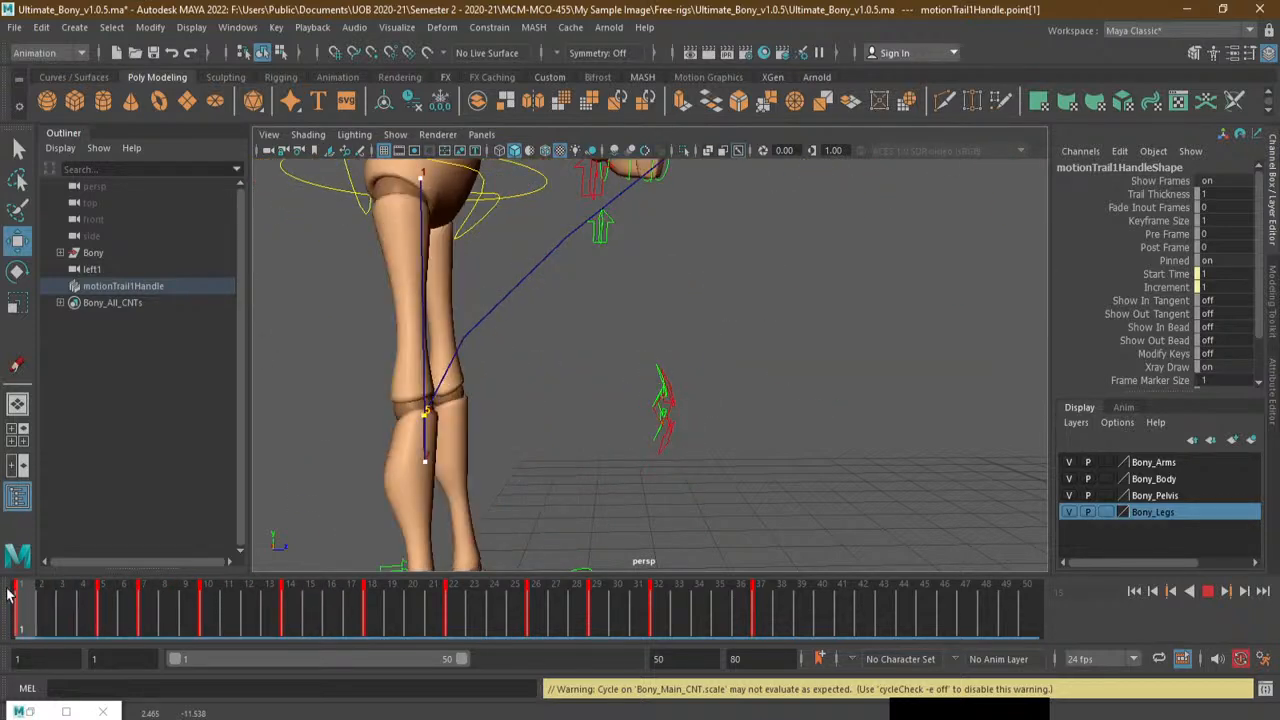
{"action": "key", "text": "alt+v"}
{"action": "left_click_drag", "start_coordinate": [240, 618], "coordinate": [331, 606]}
{"action": "middle_click_drag", "start_coordinate": [473, 428], "coordinate": [415, 458]}
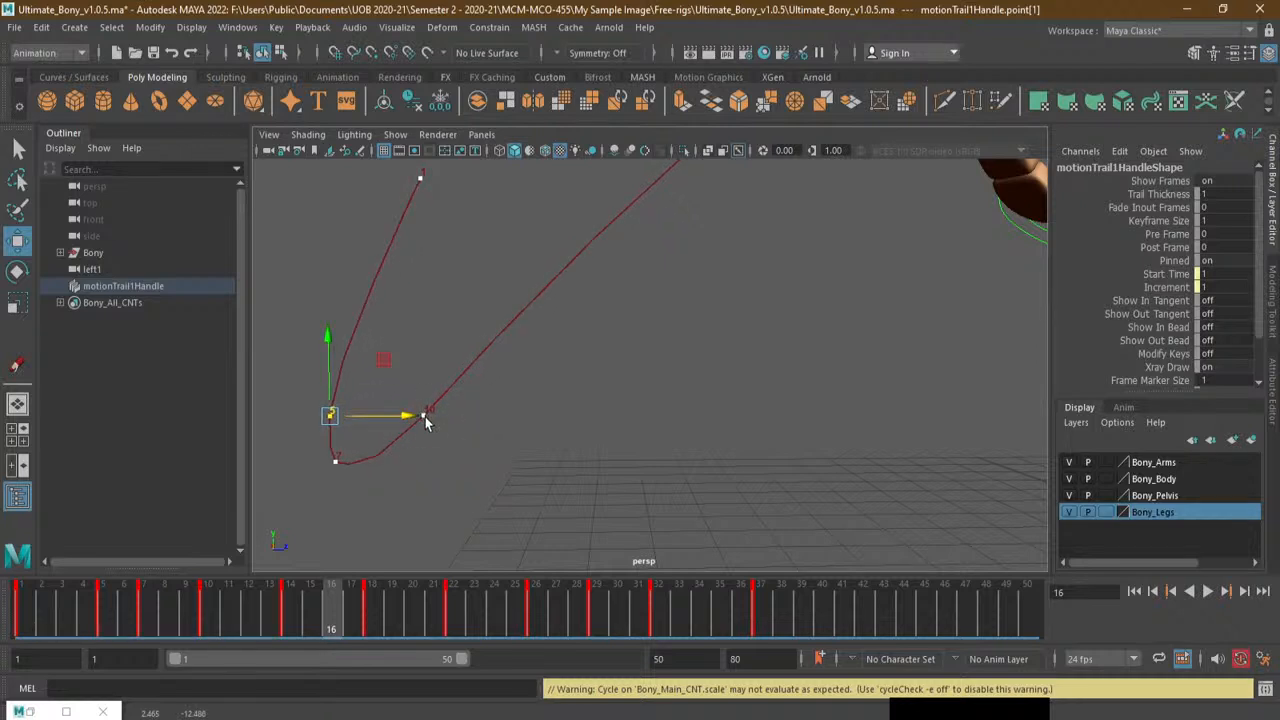
Move the frame 10 key on the root's motion trail forward and scrub through the crouch frames
{"action": "left_click", "coordinate": [424, 416]}
{"action": "left_click_drag", "start_coordinate": [486, 418], "coordinate": [534, 419]}
{"action": "left_click_drag", "start_coordinate": [90, 627], "coordinate": [118, 598]}
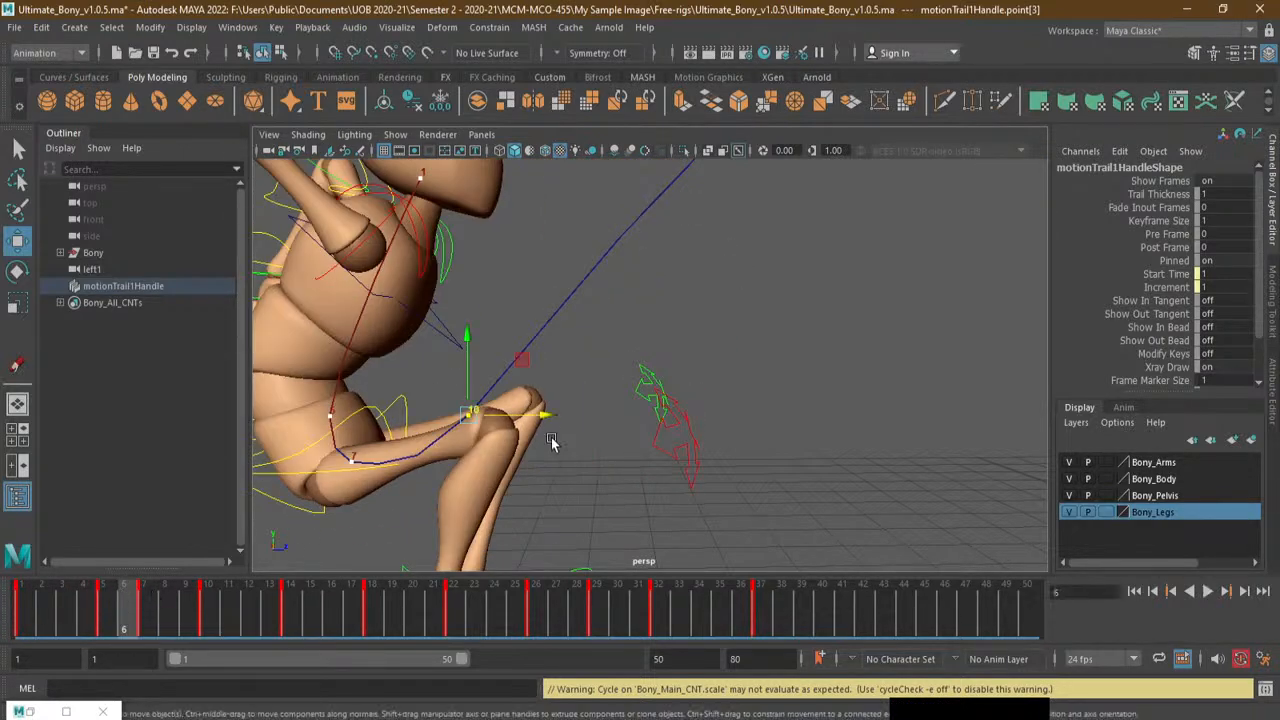
{"action": "right_click_drag", "start_coordinate": [655, 392], "coordinate": [490, 425], "text": "alt"}
{"action": "left_click_drag", "start_coordinate": [126, 603], "coordinate": [26, 603]}
Raise the frame 22 key on the root's motion trail to round the descent, and select the frame 18 key
{"action": "middle_click_drag", "start_coordinate": [800, 350], "coordinate": [503, 490], "text": "alt"}
{"action": "right_click_drag", "start_coordinate": [740, 350], "coordinate": [640, 385], "text": "alt"}
{"action": "right_click_drag", "start_coordinate": [703, 427], "coordinate": [721, 417], "text": "alt"}
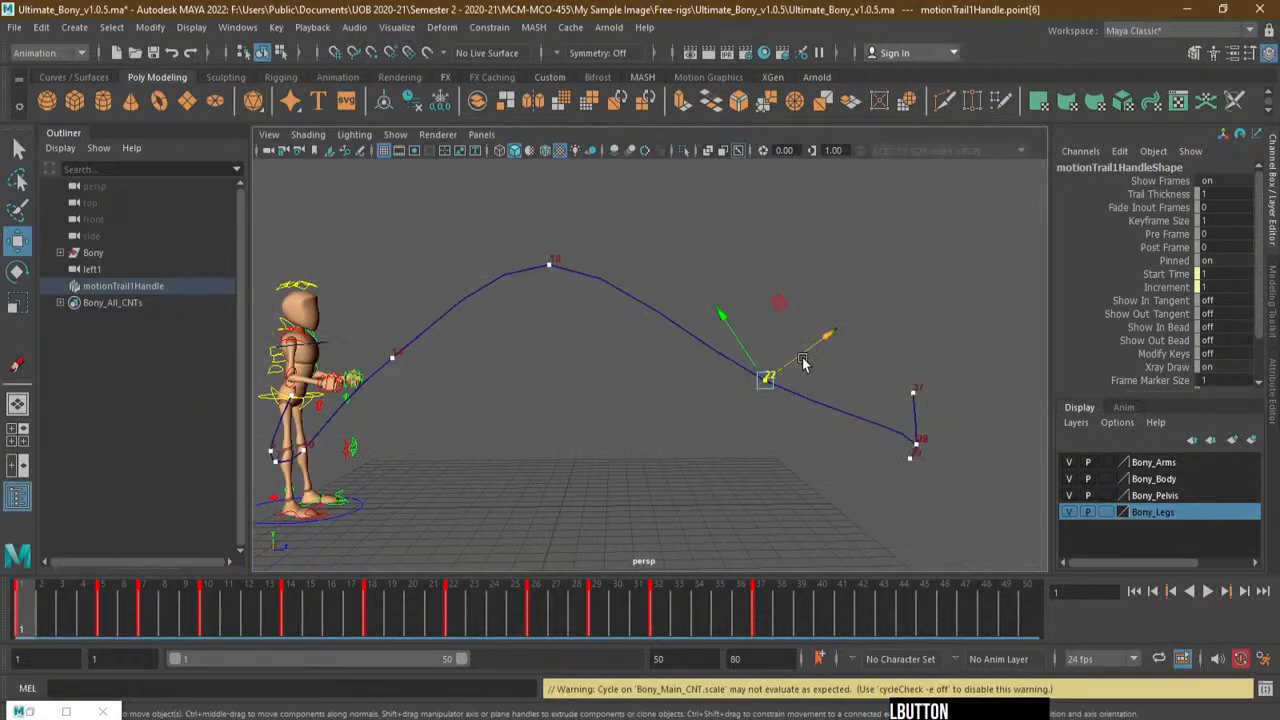
{"action": "left_click_drag", "start_coordinate": [803, 359], "coordinate": [776, 267]}
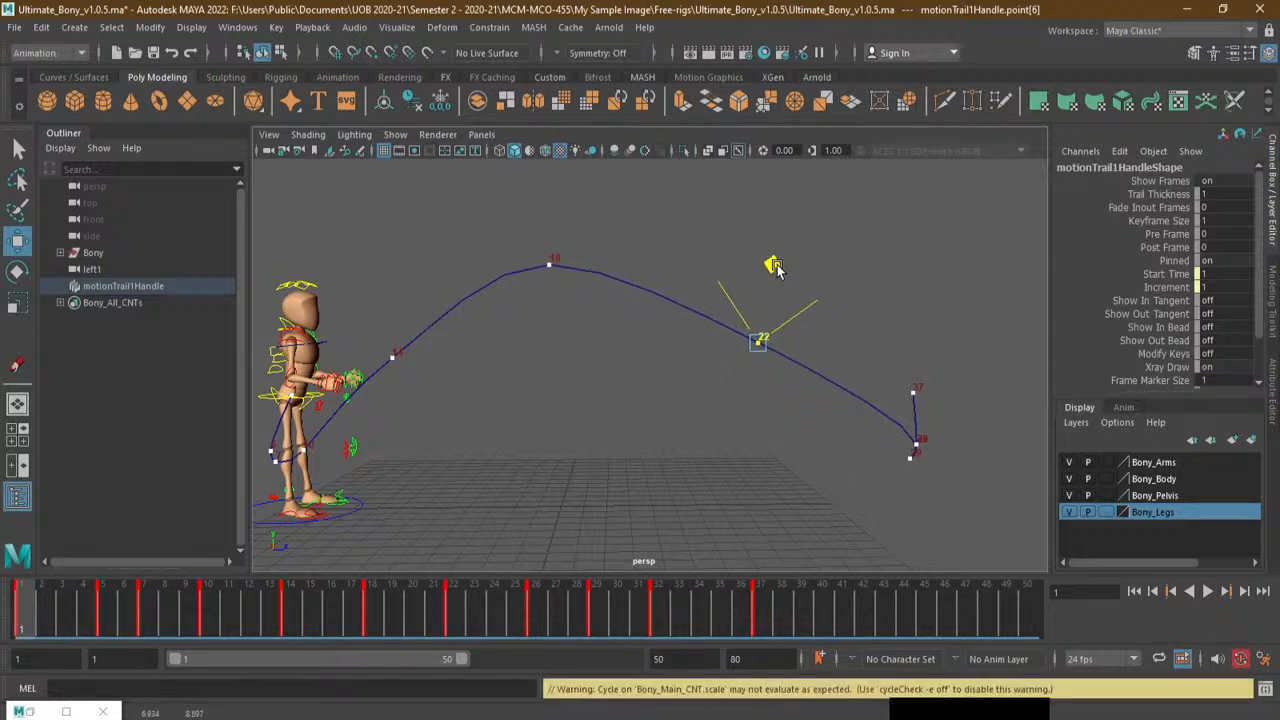
{"action": "left_click", "coordinate": [549, 263]}
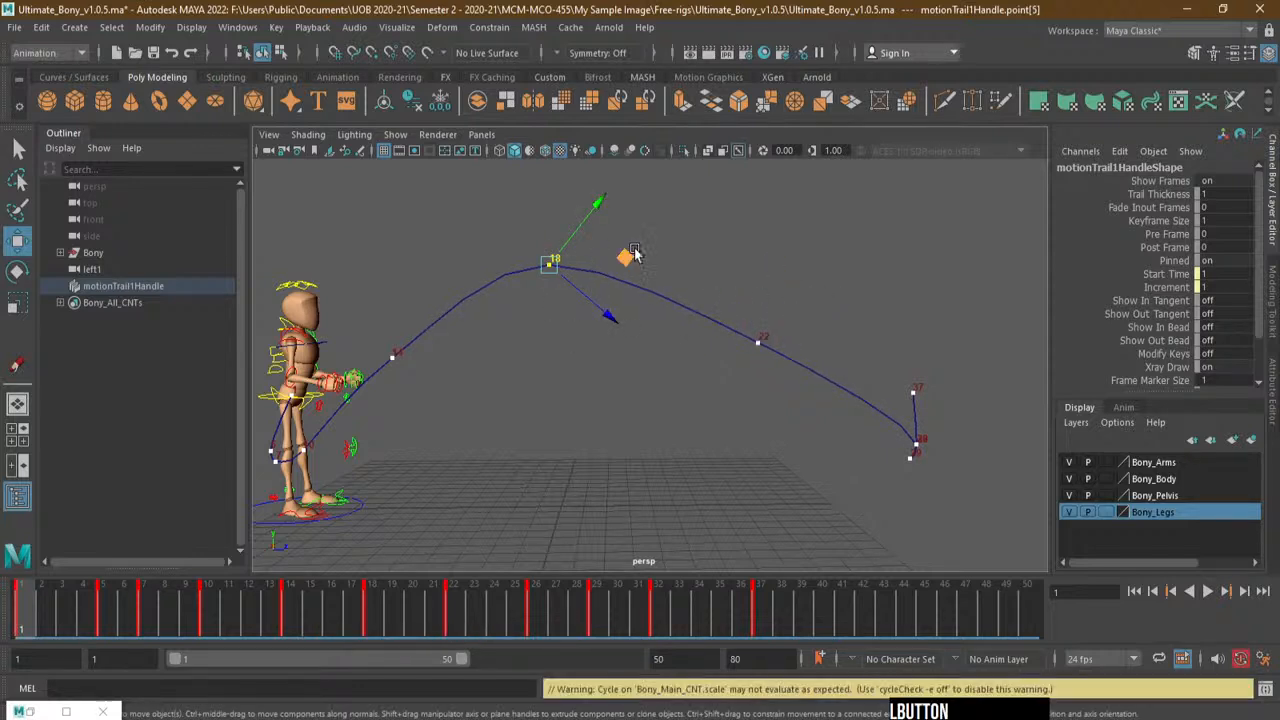
Shift the trail's frame 26 key backward and its frame 29 key forward to separate the landing points
{"action": "middle_click_drag", "start_coordinate": [640, 254], "coordinate": [760, 386], "text": "alt"}
{"action": "right_click_drag", "start_coordinate": [760, 386], "coordinate": [824, 389], "text": "alt"}
{"action": "left_click", "coordinate": [736, 378]}
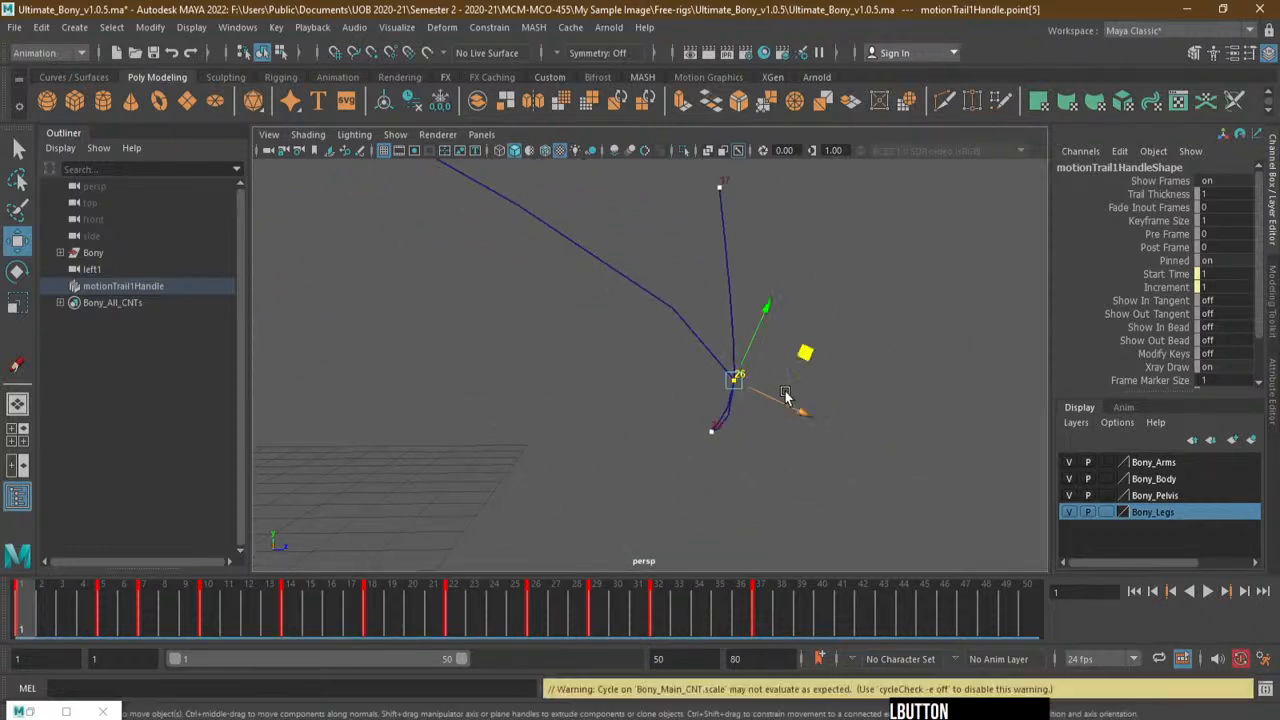
{"action": "left_click_drag", "start_coordinate": [806, 355], "coordinate": [769, 350]}
{"action": "left_click", "coordinate": [710, 434]}
{"action": "left_click_drag", "start_coordinate": [790, 403], "coordinate": [803, 403]}
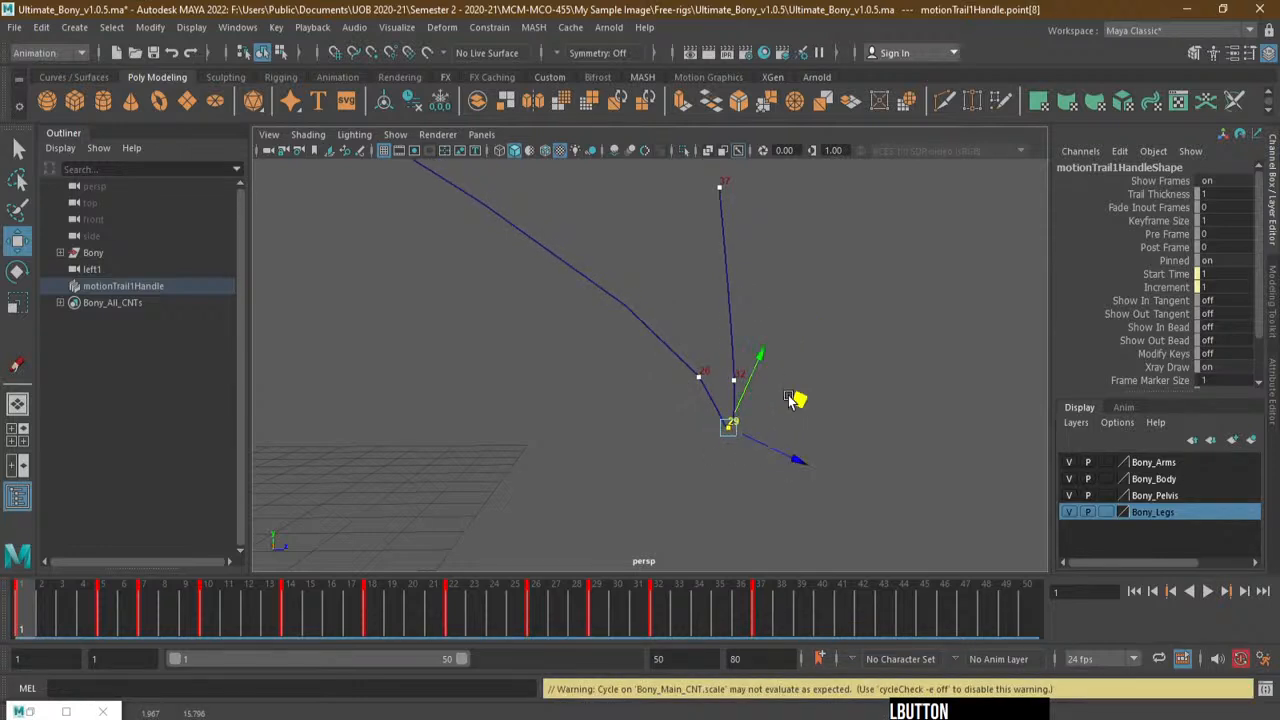
{"action": "left_click", "coordinate": [753, 387]}
Round the landing arc by moving frame 26 further back, frame 32 forward and frame 29 slightly up, and play it
{"action": "left_click", "coordinate": [700, 376]}
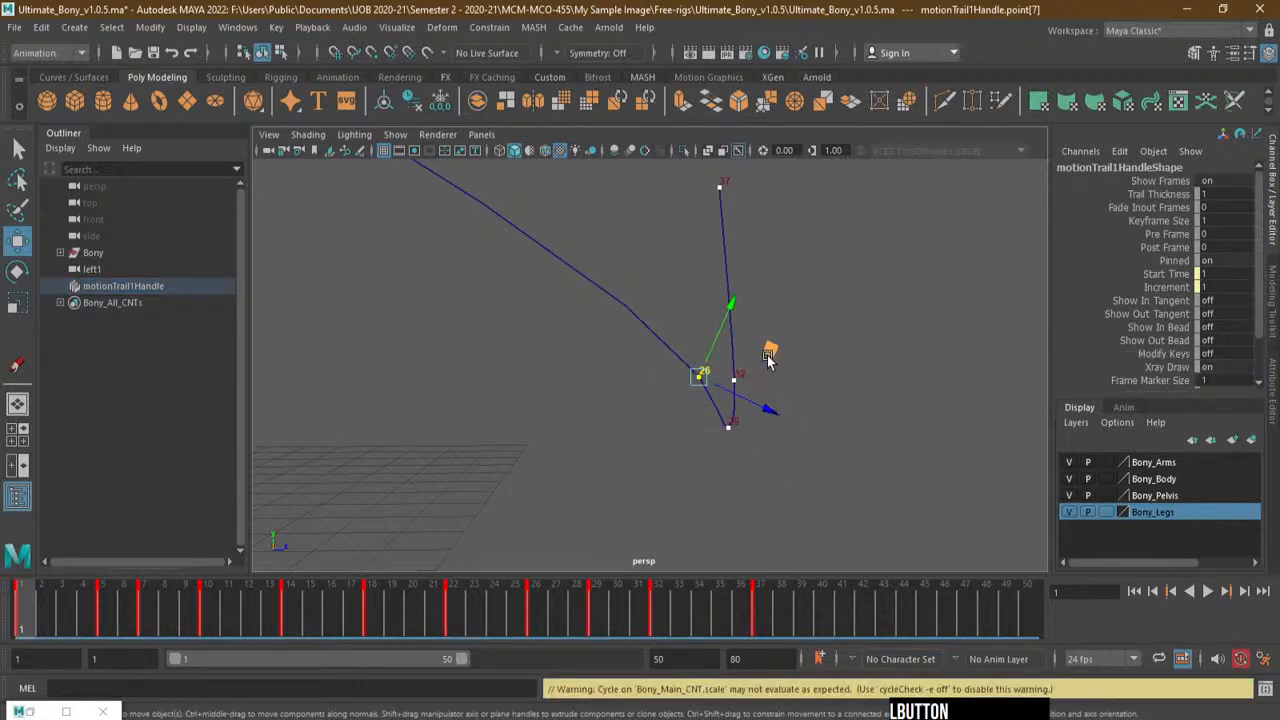
{"action": "left_click_drag", "start_coordinate": [766, 349], "coordinate": [742, 350]}
{"action": "left_click_drag", "start_coordinate": [735, 350], "coordinate": [840, 350]}
{"action": "left_click", "coordinate": [728, 425]}
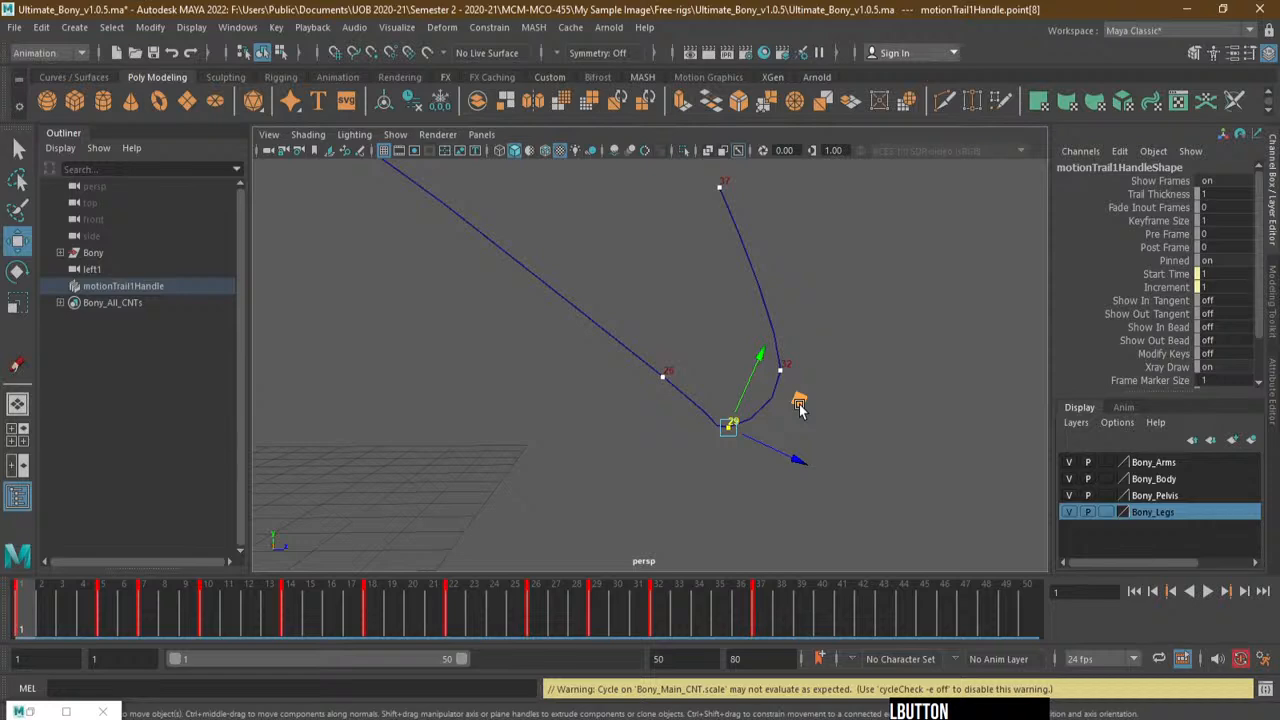
{"action": "left_click_drag", "start_coordinate": [478, 611], "coordinate": [378, 580]}
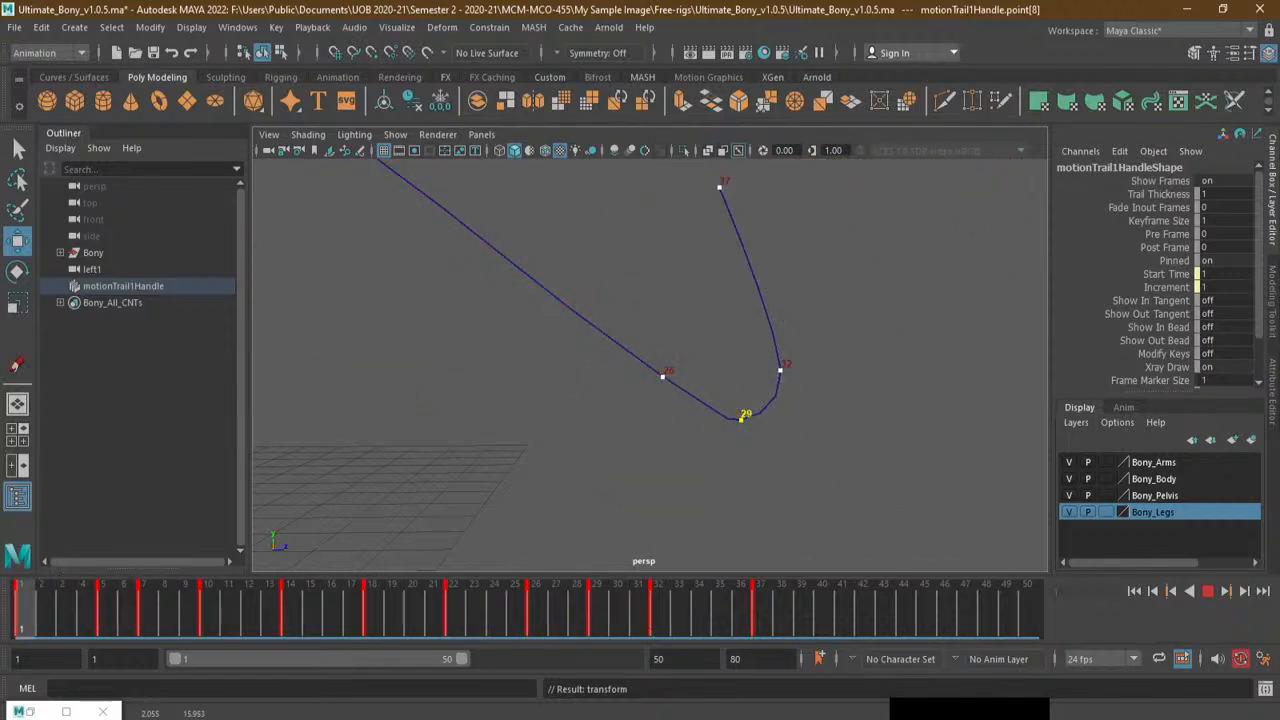
Select the right shoulder FK control at frame 1
{"action": "right_click_drag", "start_coordinate": [697, 374], "coordinate": [283, 417], "text": "alt"}
{"action": "middle_click_drag", "start_coordinate": [446, 329], "coordinate": [886, 313], "text": "alt"}
{"action": "right_click_drag", "start_coordinate": [650, 296], "coordinate": [791, 289], "text": "alt"}
{"action": "middle_click_drag", "start_coordinate": [791, 289], "coordinate": [822, 460], "text": "alt"}
{"action": "right_click_drag", "start_coordinate": [500, 400], "coordinate": [686, 400], "text": "alt"}
{"action": "left_click_drag", "start_coordinate": [700, 384], "coordinate": [675, 405], "text": "alt"}
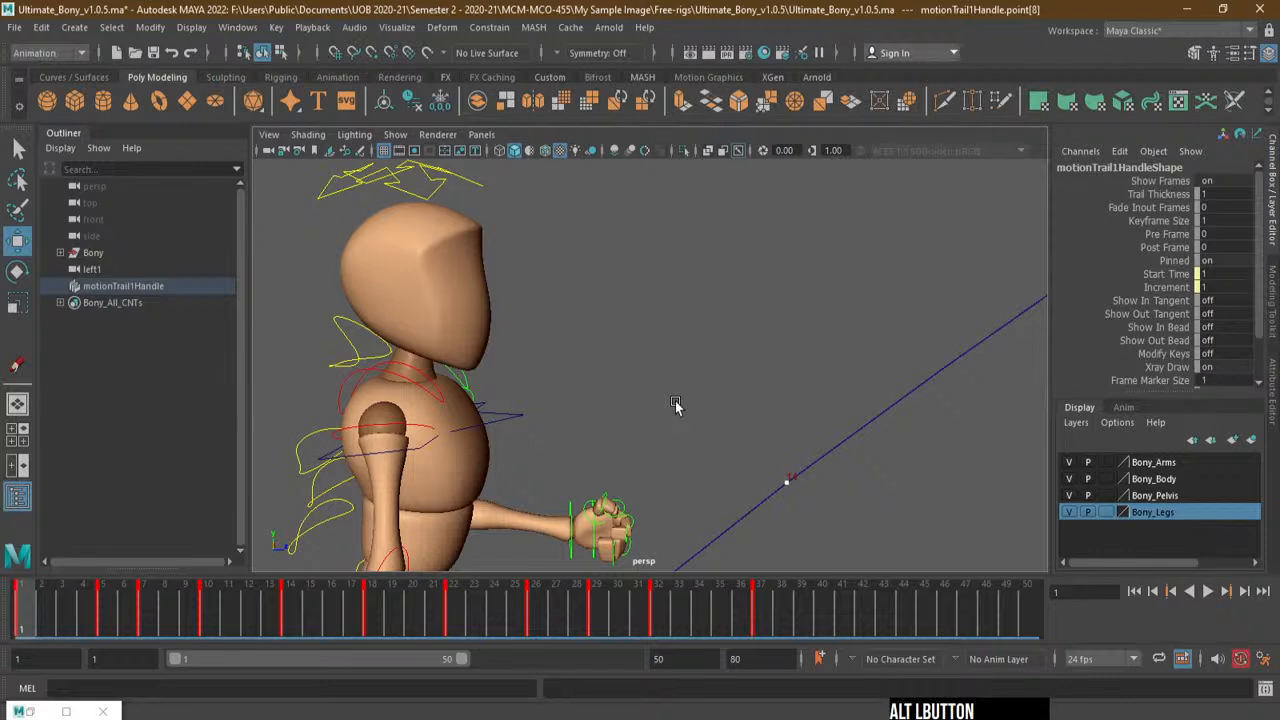
{"action": "left_click", "coordinate": [347, 432]}
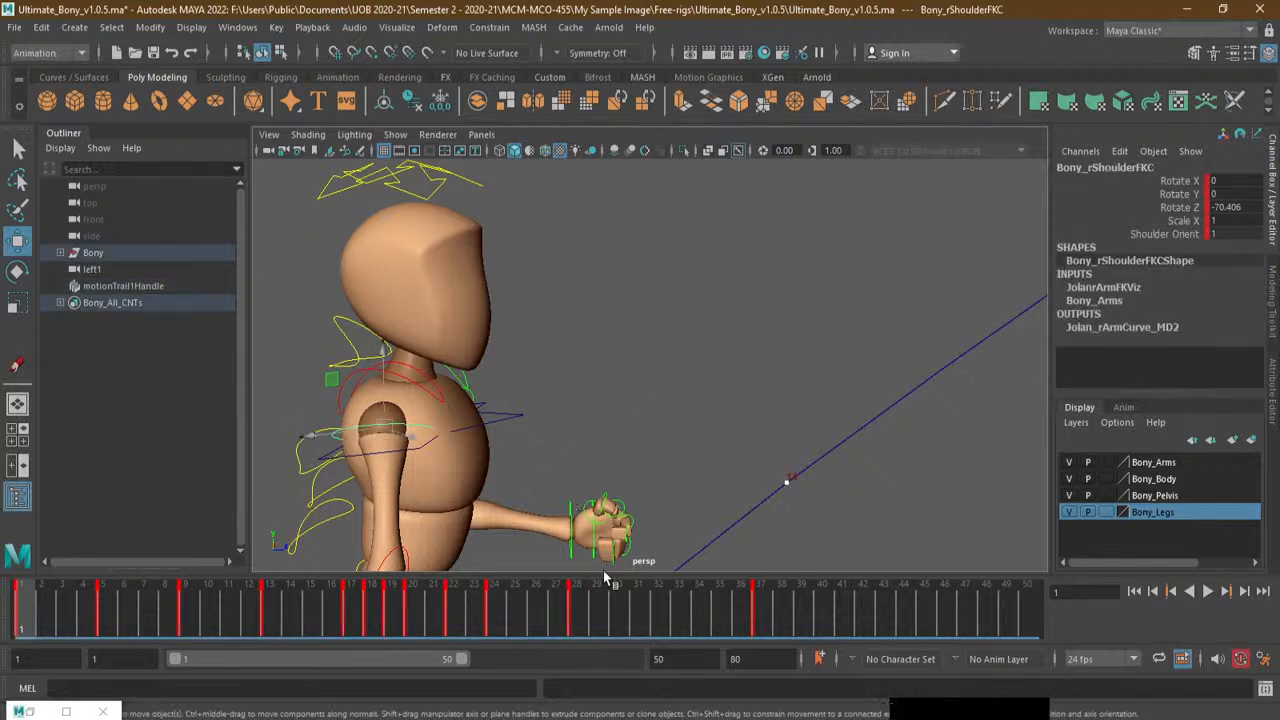
Hide the root control's motion trail, motionTrail1Handle
{"action": "right_click_drag", "start_coordinate": [728, 365], "coordinate": [372, 392], "text": "alt"}
{"action": "middle_click_drag", "start_coordinate": [757, 437], "coordinate": [616, 411], "text": "alt"}
{"action": "left_click", "coordinate": [123, 286]}
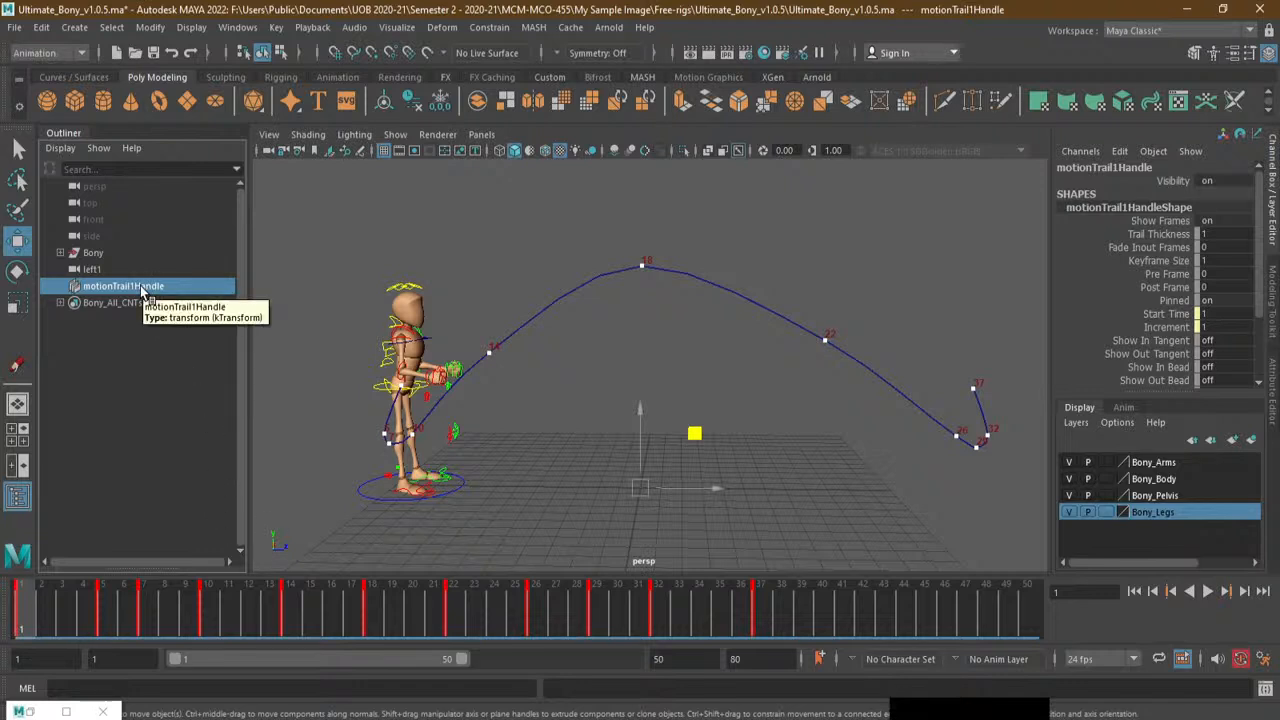
{"action": "key", "text": "ctrl+h"}
{"action": "middle_click_drag", "start_coordinate": [415, 420], "coordinate": [673, 392], "text": "alt"}
{"action": "right_click_drag", "start_coordinate": [443, 350], "coordinate": [485, 358], "text": "alt"}
{"action": "left_click", "coordinate": [153, 289]}
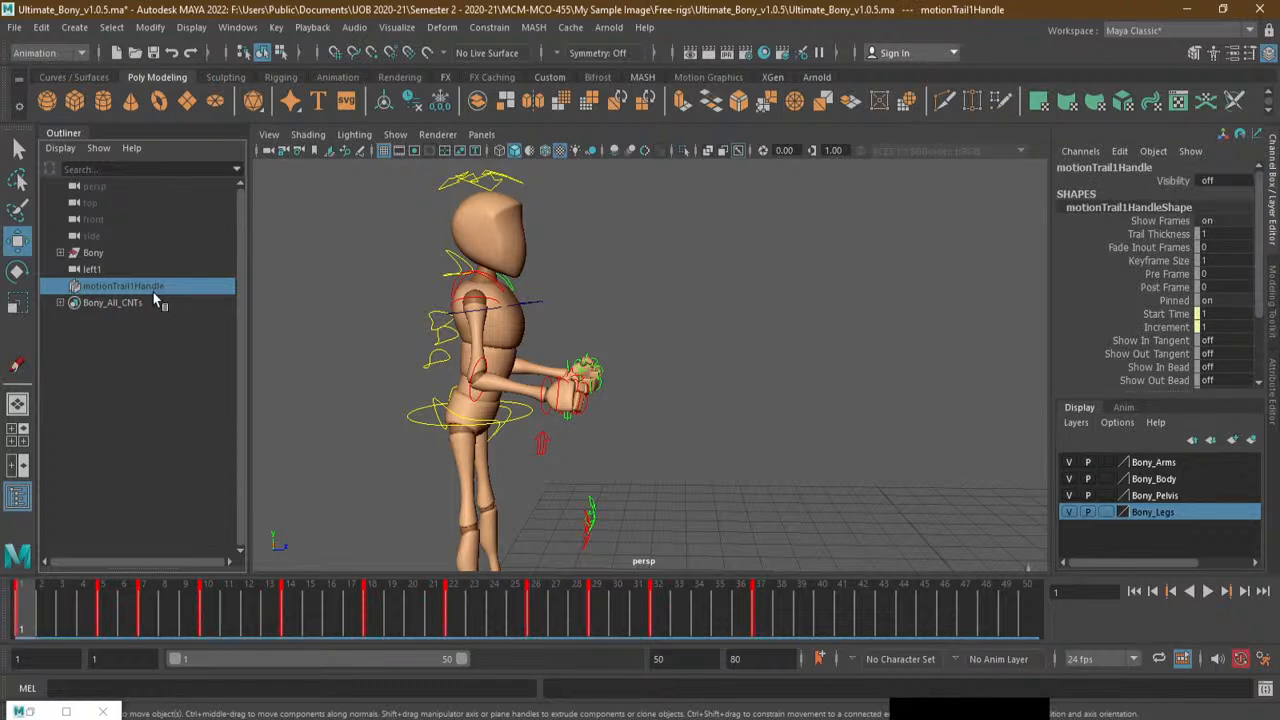
{"action": "key", "text": "ctrl+h"}
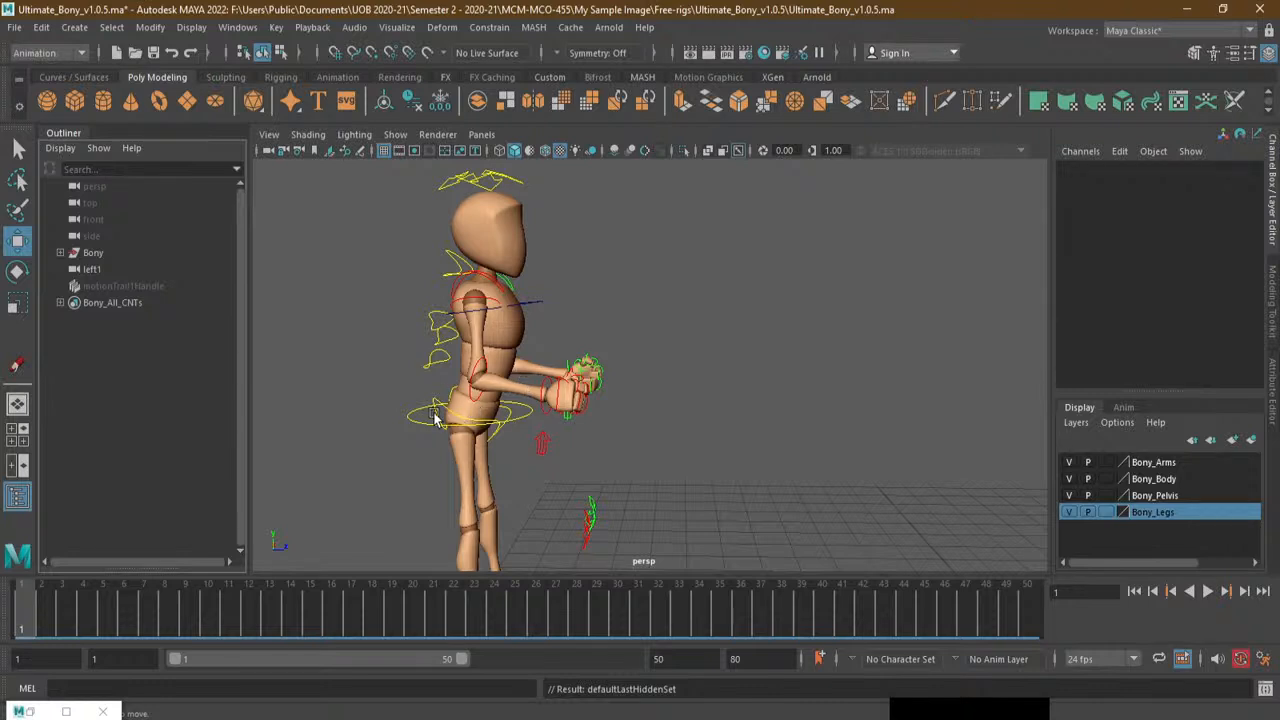
Create an editable motion trail for the right shoulder FK control and scrub the jump to frame 30
{"action": "right_click_drag", "start_coordinate": [408, 343], "coordinate": [492, 341], "text": "alt"}
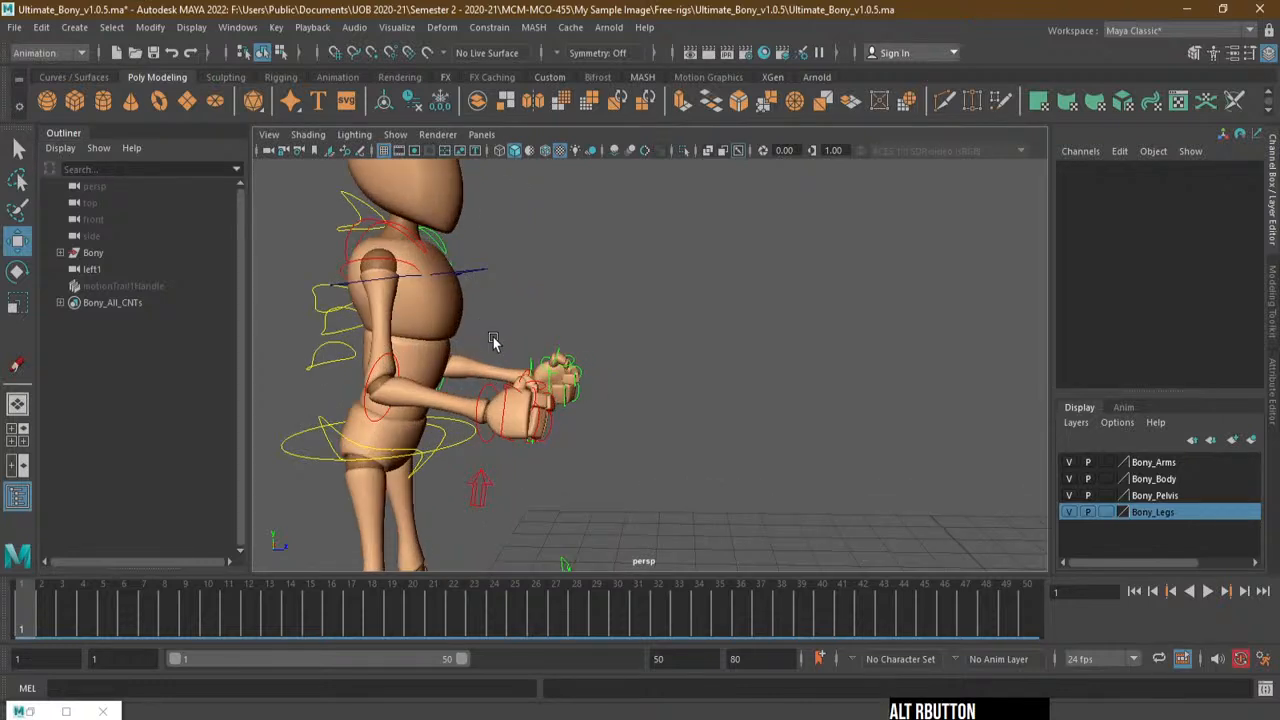
{"action": "middle_click_drag", "start_coordinate": [350, 270], "coordinate": [486, 292], "text": "alt"}
{"action": "left_click", "coordinate": [486, 292]}
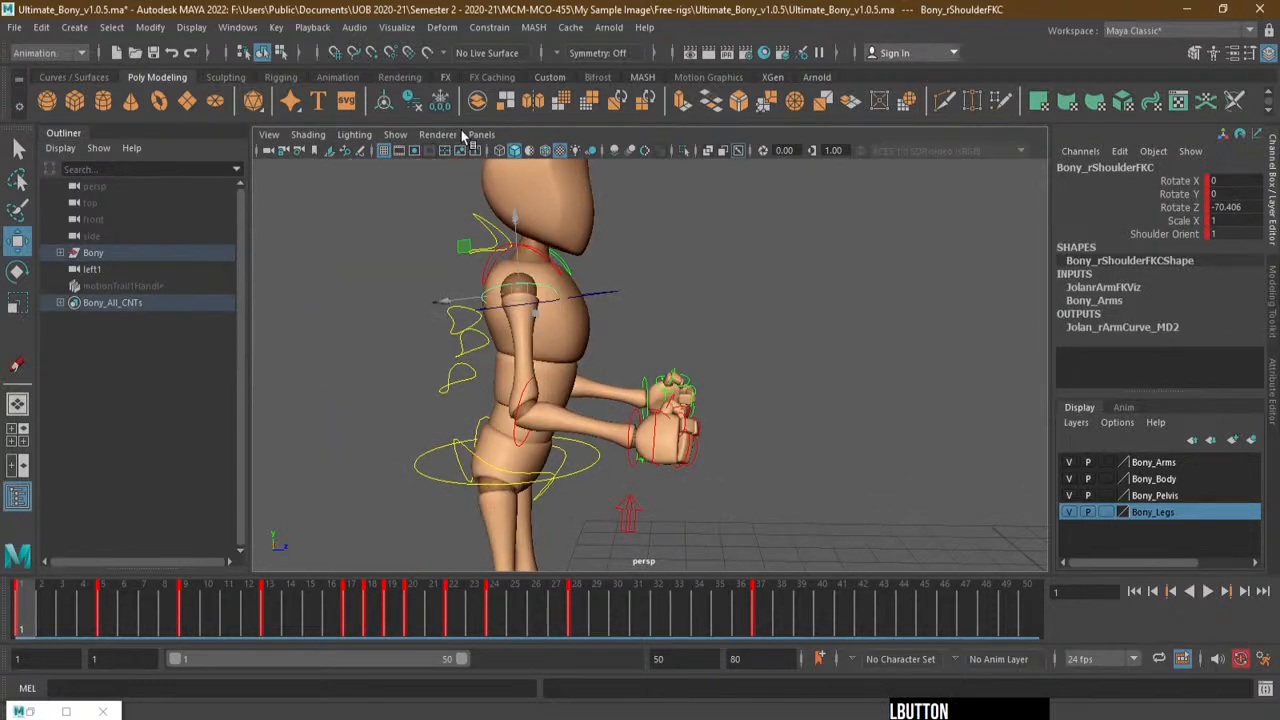
{"action": "left_click", "coordinate": [395, 28]}
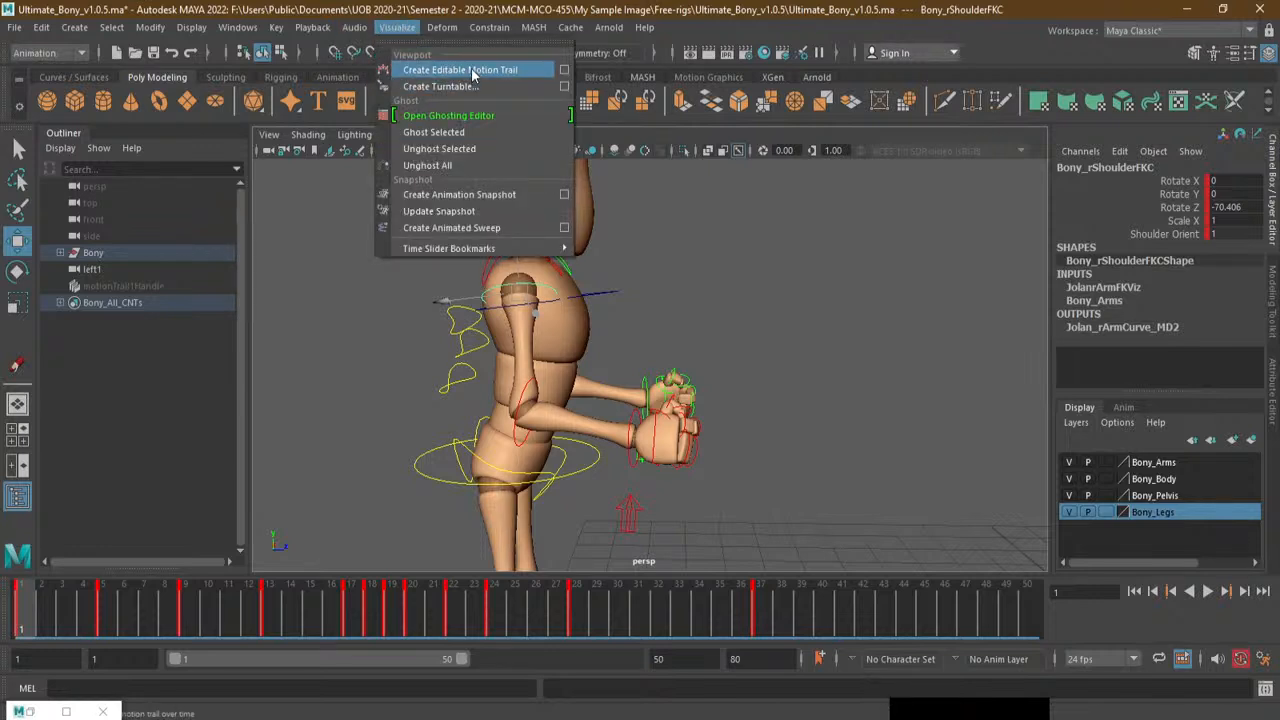
{"action": "left_click", "coordinate": [473, 75]}
{"action": "right_click_drag", "start_coordinate": [786, 320], "coordinate": [694, 337], "text": "alt"}
{"action": "middle_click_drag", "start_coordinate": [694, 337], "coordinate": [598, 352], "text": "alt"}
{"action": "right_click_drag", "start_coordinate": [598, 352], "coordinate": [506, 342], "text": "alt"}
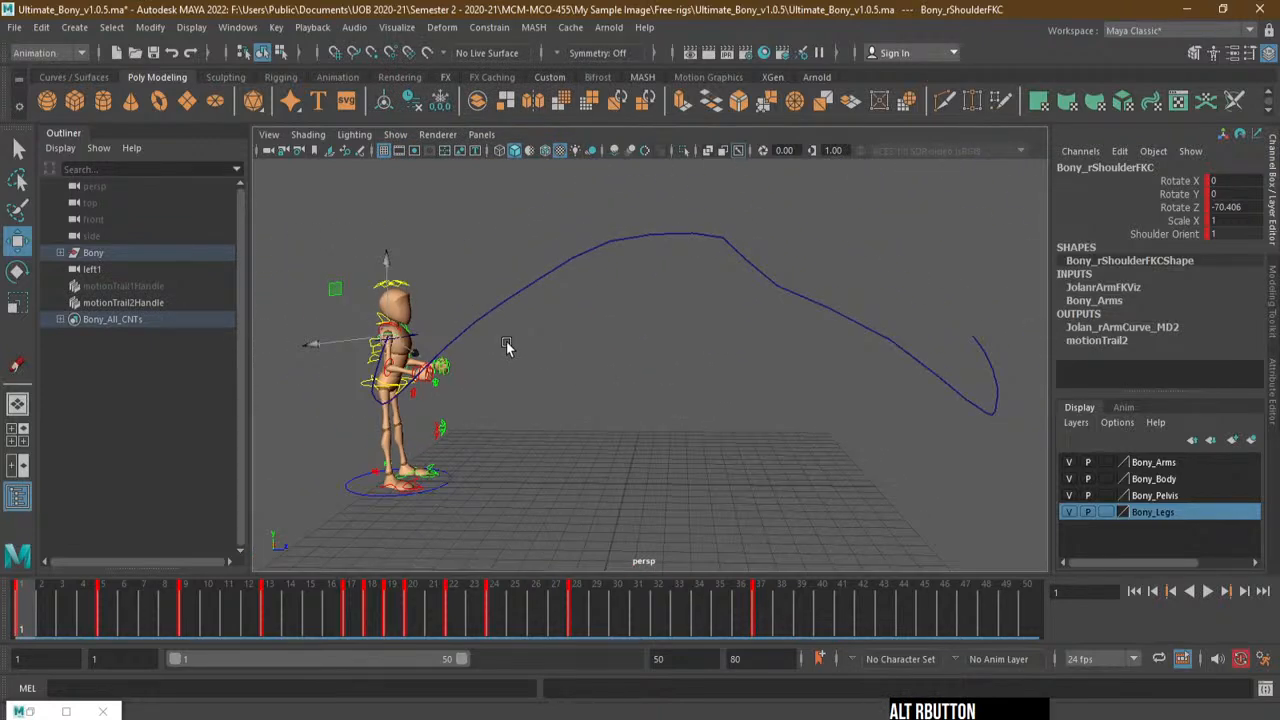
{"action": "left_click_drag", "start_coordinate": [330, 620], "coordinate": [623, 616]}
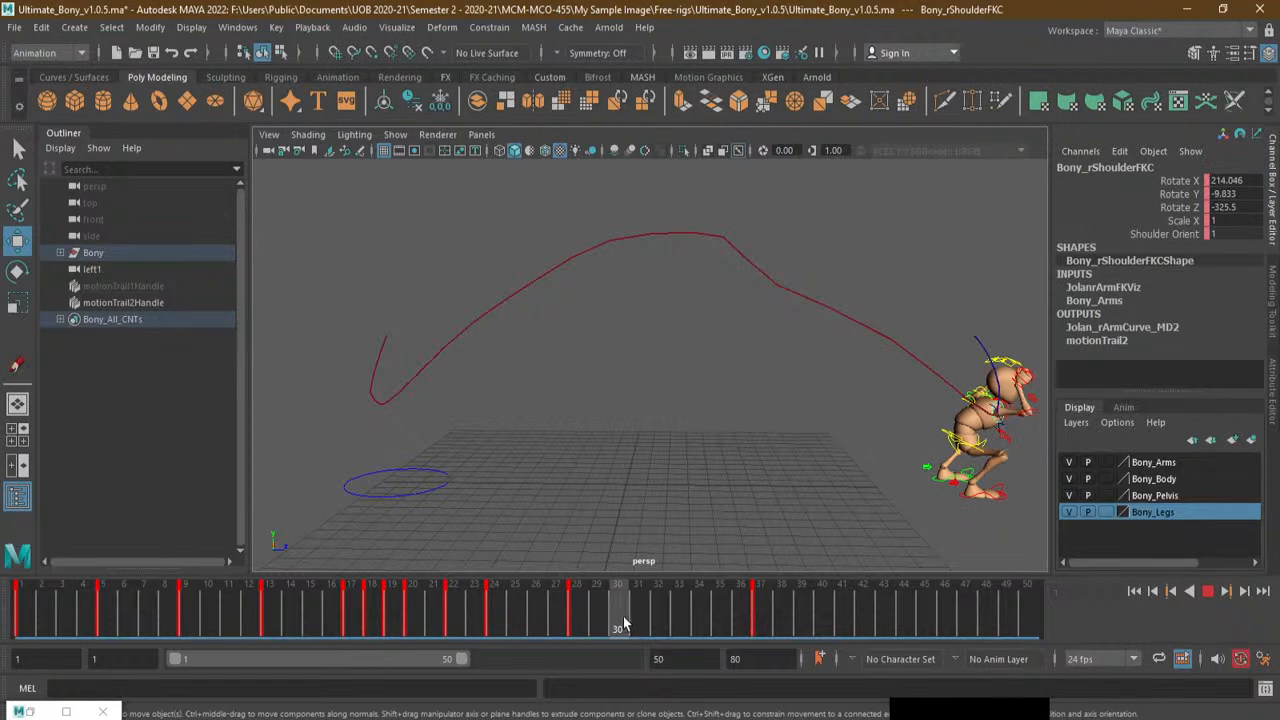
Check the jump against the right shoulder's motion trail, and delete both motion trail handles, motionTrail1Handle and motionTrail2Handle
{"action": "left_click", "coordinate": [769, 276]}
{"action": "left_click", "coordinate": [796, 300]}
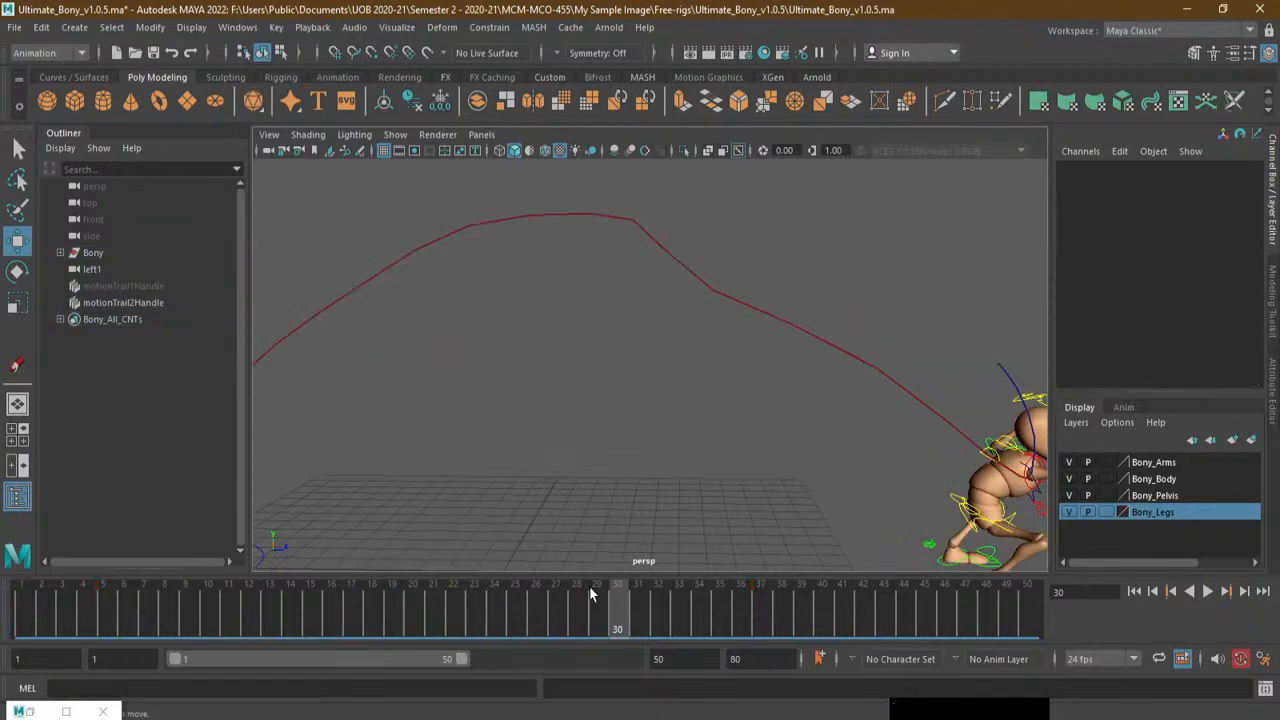
{"action": "left_click_drag", "start_coordinate": [590, 595], "coordinate": [143, 594]}
{"action": "left_click", "coordinate": [176, 303]}
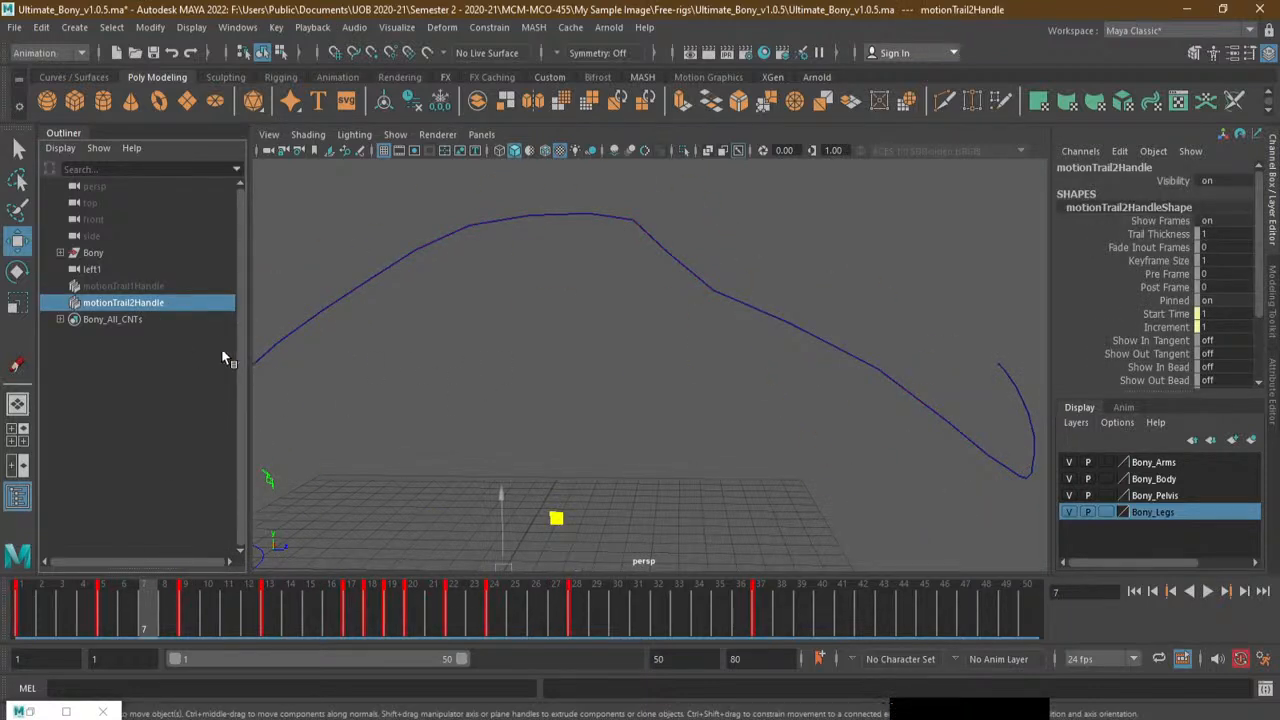
{"action": "key", "text": "alt+v"}
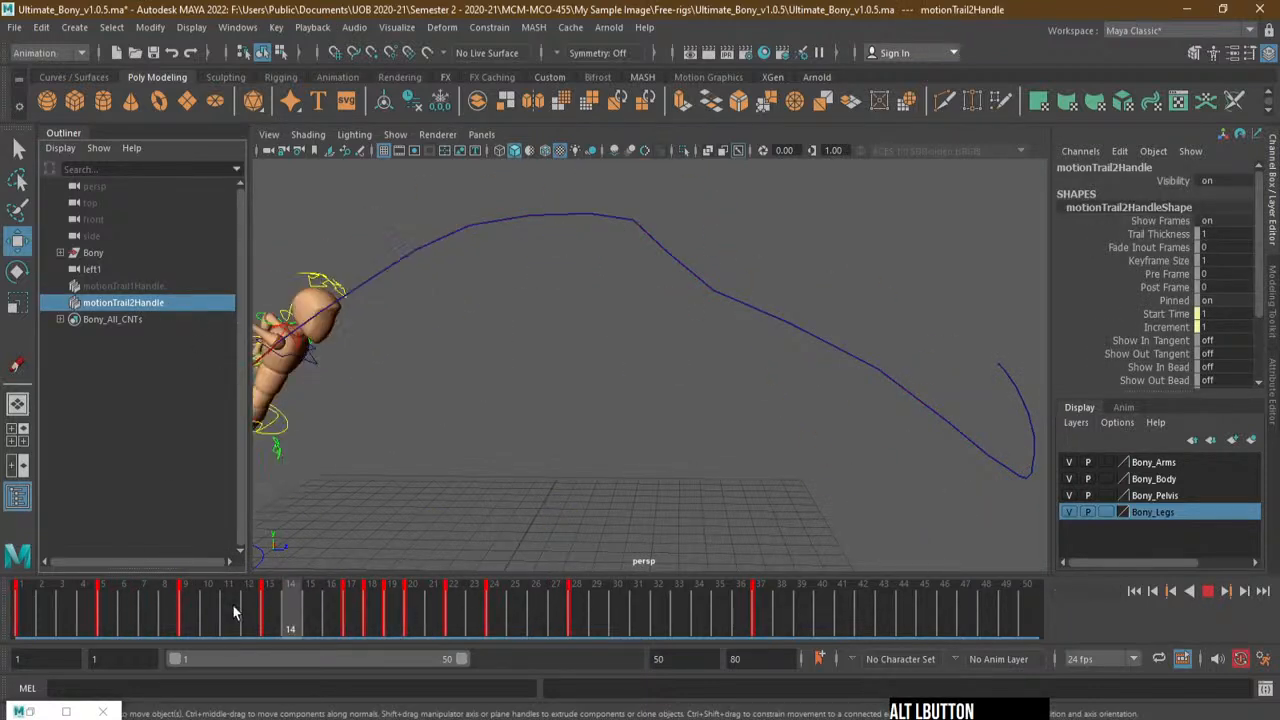
{"action": "left_click_drag", "start_coordinate": [232, 604], "coordinate": [185, 590]}
{"action": "key", "text": "Delete"}
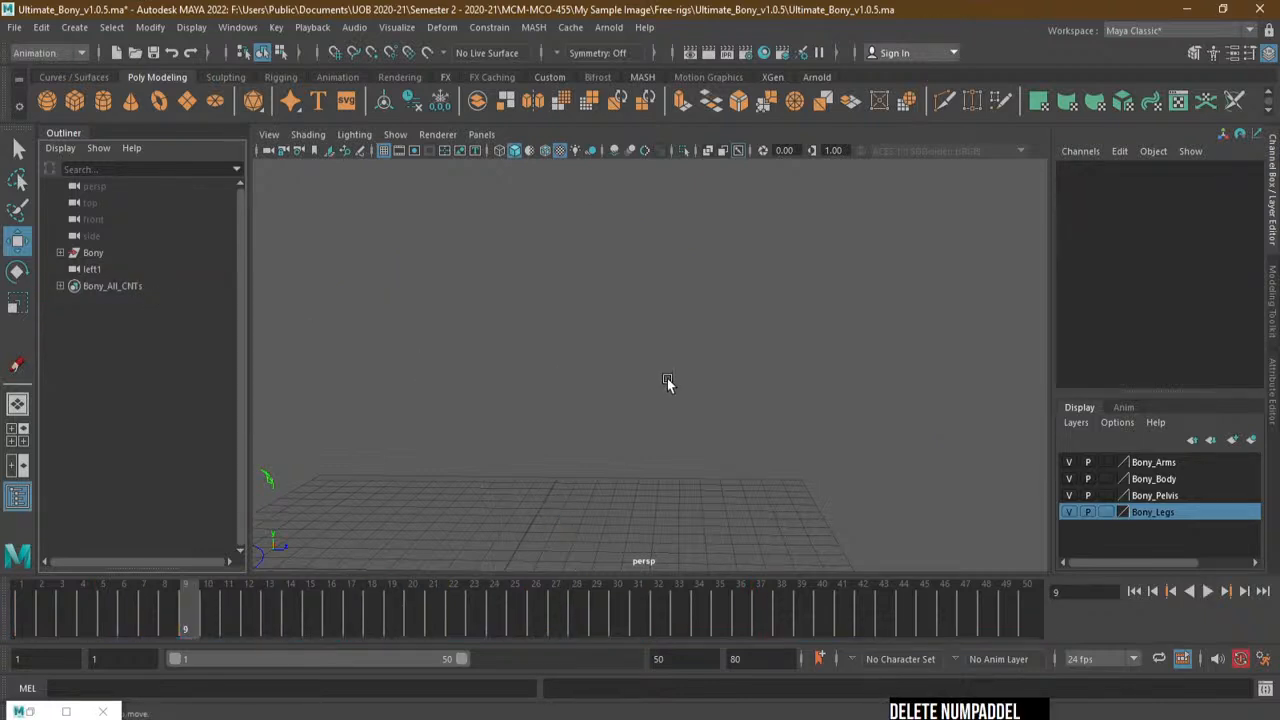
Scrub the jump to frame 20 and hide all NURBS curves in the perspective view so only the character's body shows
{"action": "right_click_drag", "start_coordinate": [668, 383], "coordinate": [569, 403], "text": "alt"}
{"action": "middle_click_drag", "start_coordinate": [569, 403], "coordinate": [491, 391], "text": "alt"}
{"action": "left_click_drag", "start_coordinate": [190, 623], "coordinate": [411, 620]}
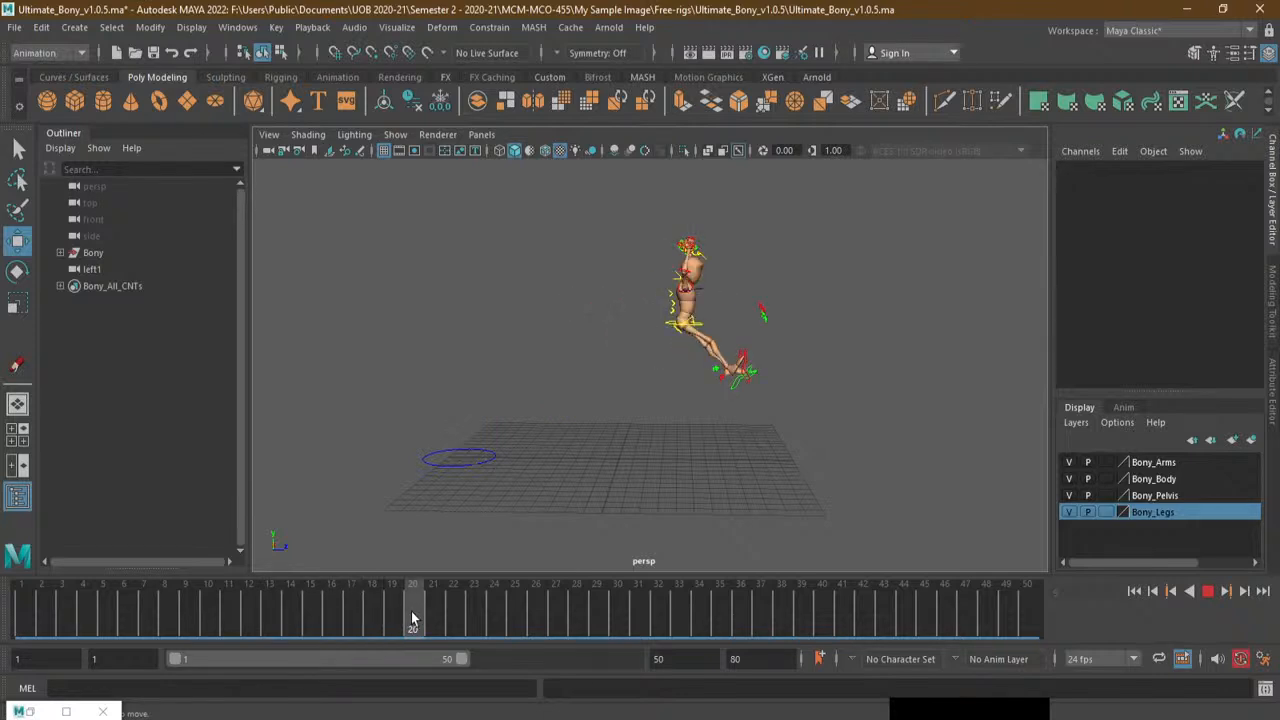
{"action": "left_click_drag", "start_coordinate": [720, 390], "coordinate": [865, 383], "text": "alt"}
{"action": "left_click", "coordinate": [437, 134]}
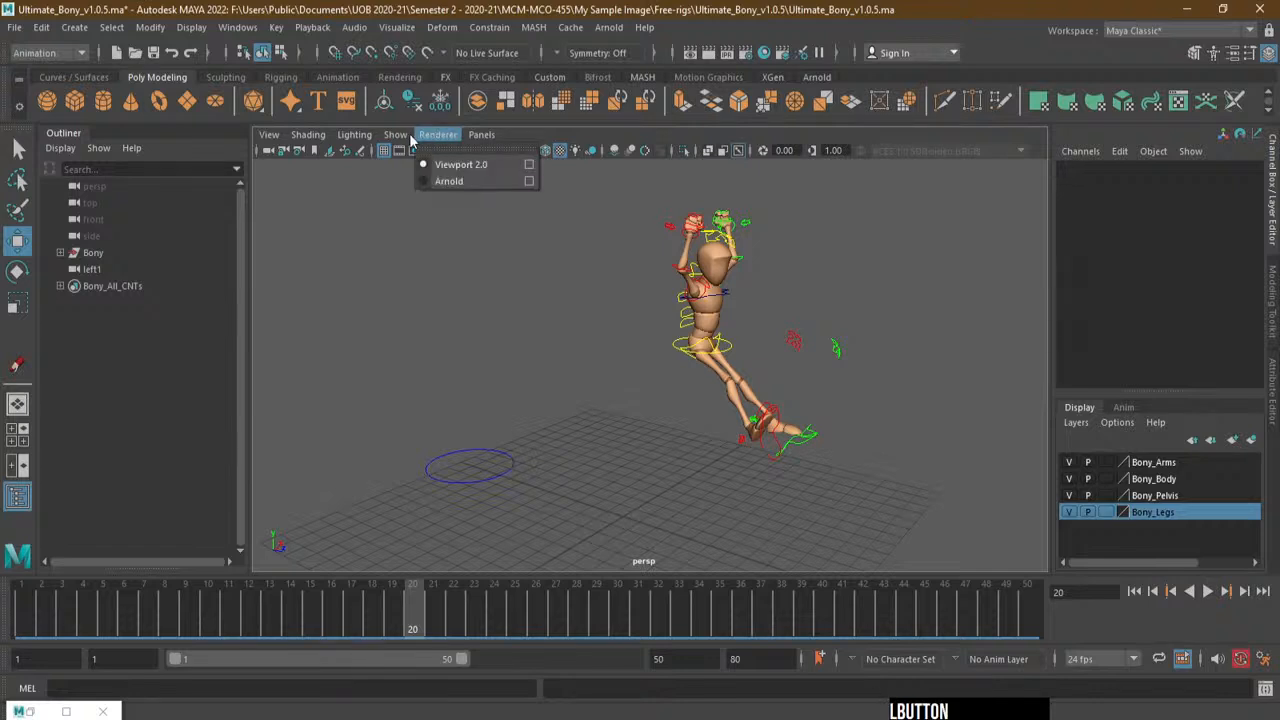
{"action": "mouse_move", "coordinate": [392, 138]}
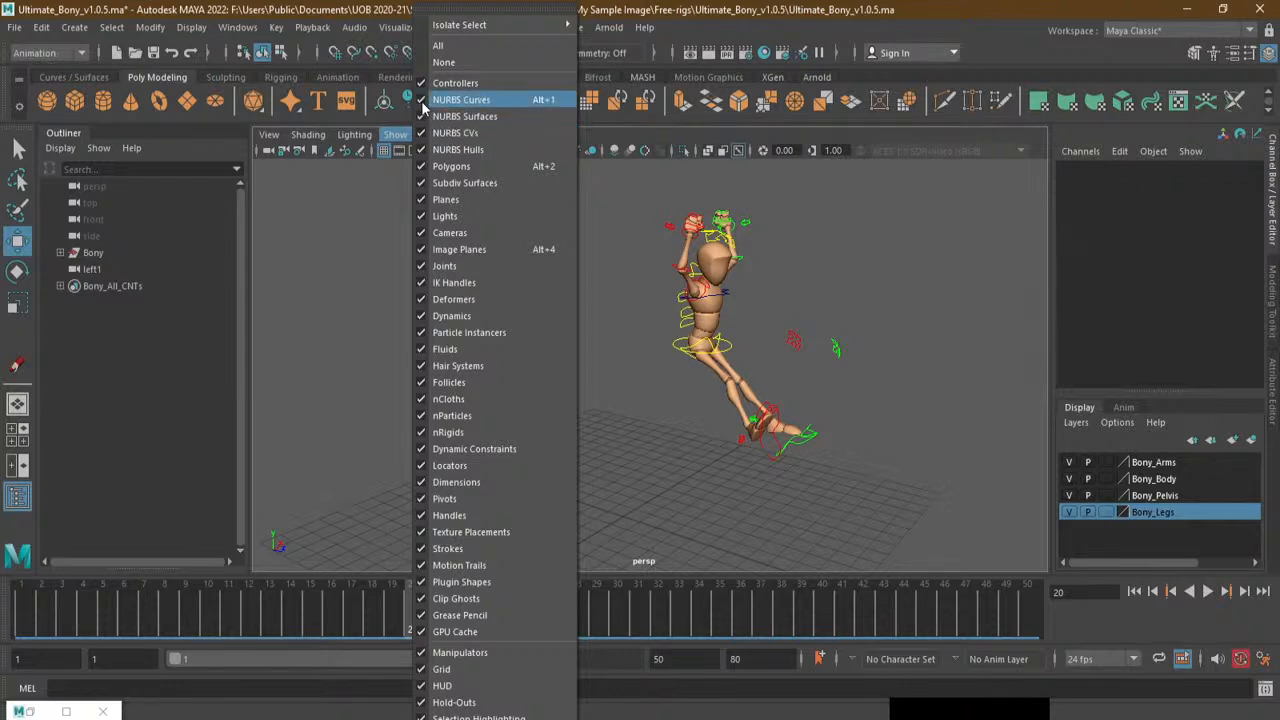
{"action": "left_click", "coordinate": [424, 102]}
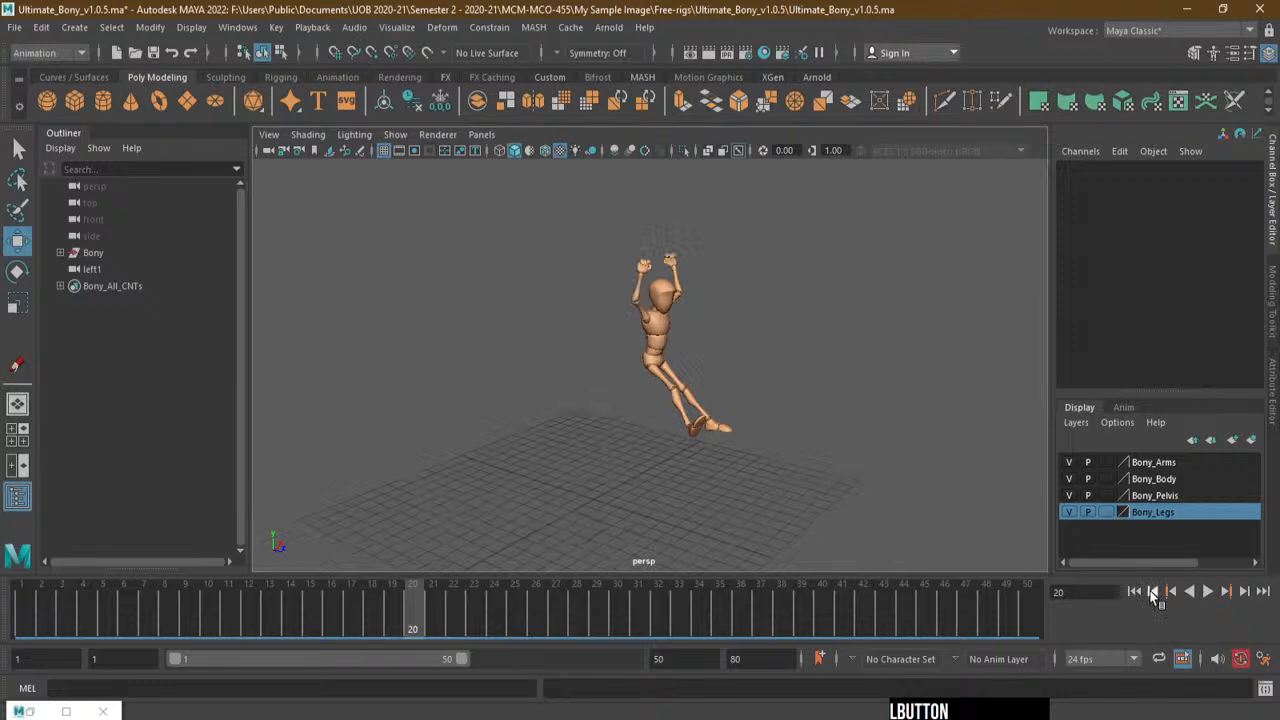
Play the jump from frame 1 and examine the character's motion from a different angle
{"action": "left_click", "coordinate": [1152, 592]}
{"action": "left_click_drag", "start_coordinate": [881, 527], "coordinate": [874, 526], "text": "alt"}
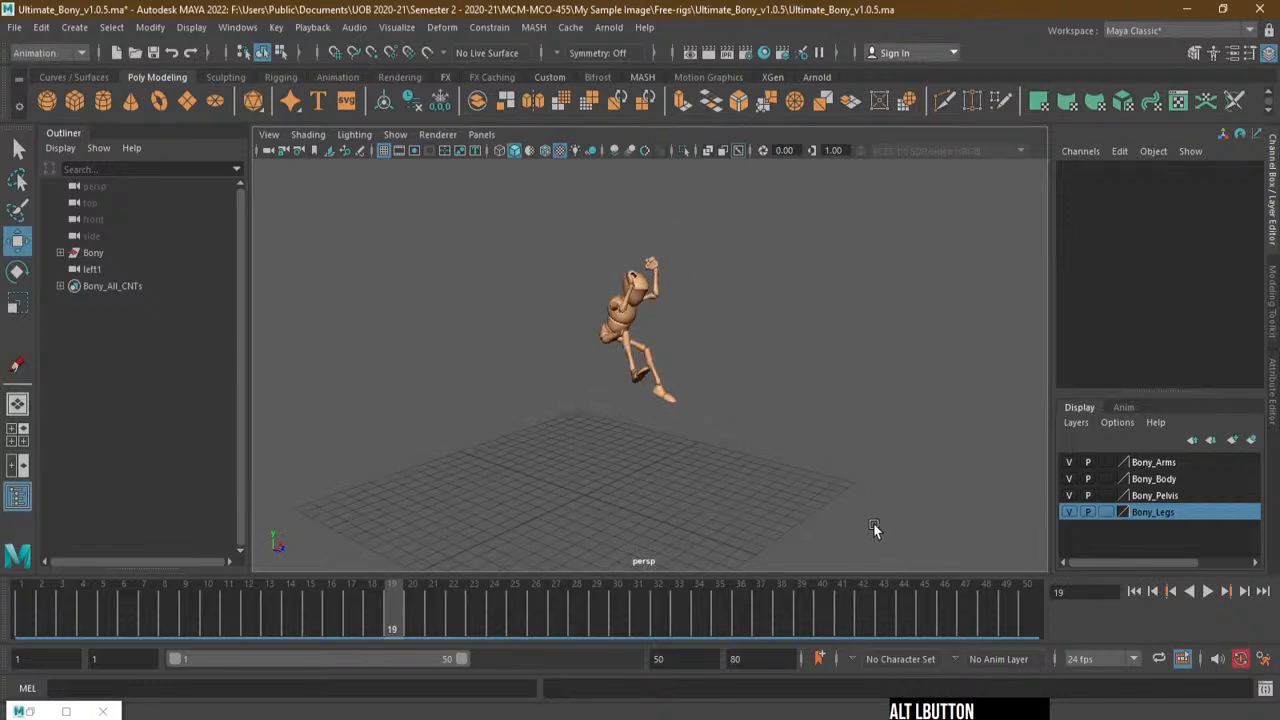
{"action": "left_click", "coordinate": [1134, 592]}
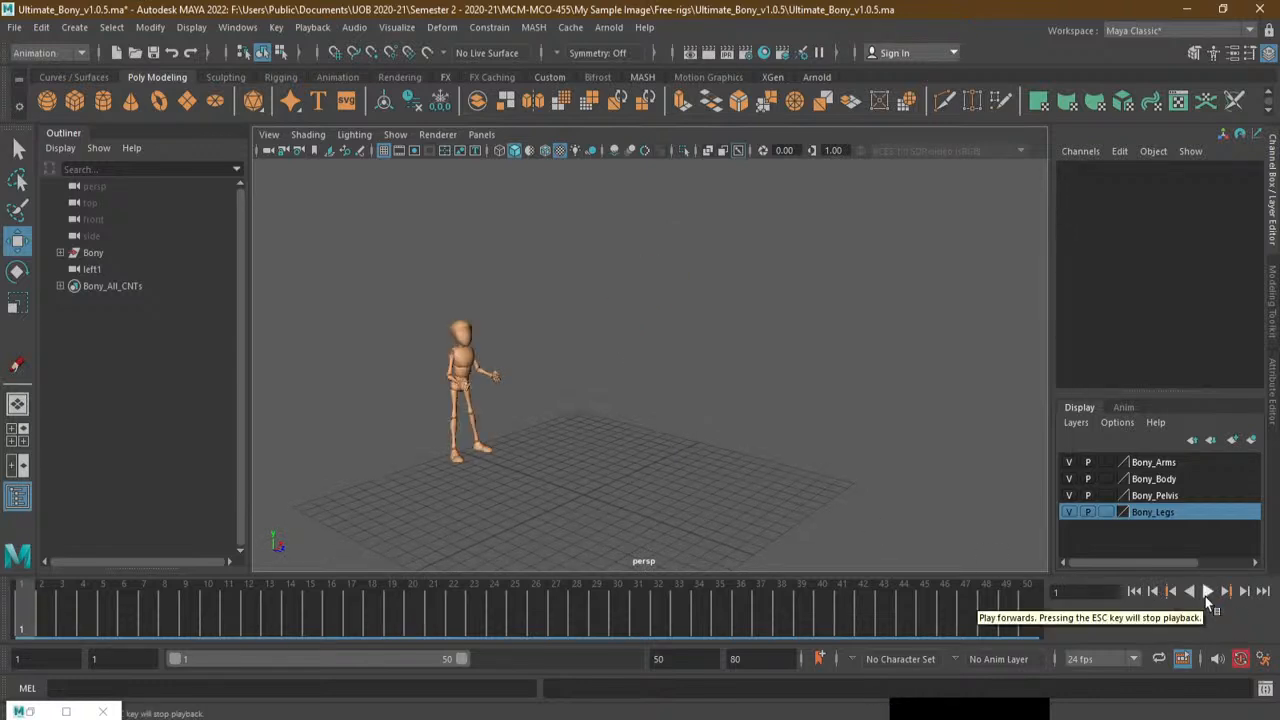
{"action": "left_click", "coordinate": [1207, 592]}
{"action": "left_click_drag", "start_coordinate": [835, 505], "coordinate": [1022, 553], "text": "alt"}
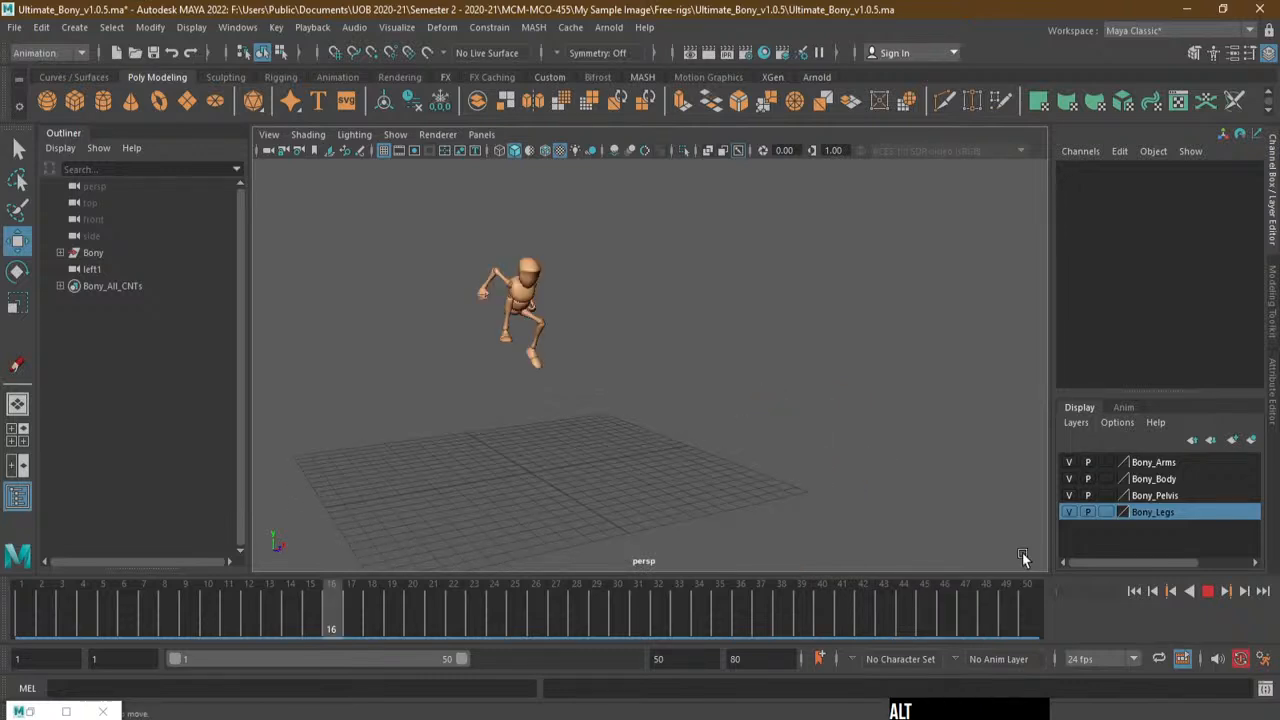
{"action": "middle_click_drag", "start_coordinate": [1022, 553], "coordinate": [1000, 497], "text": "alt"}
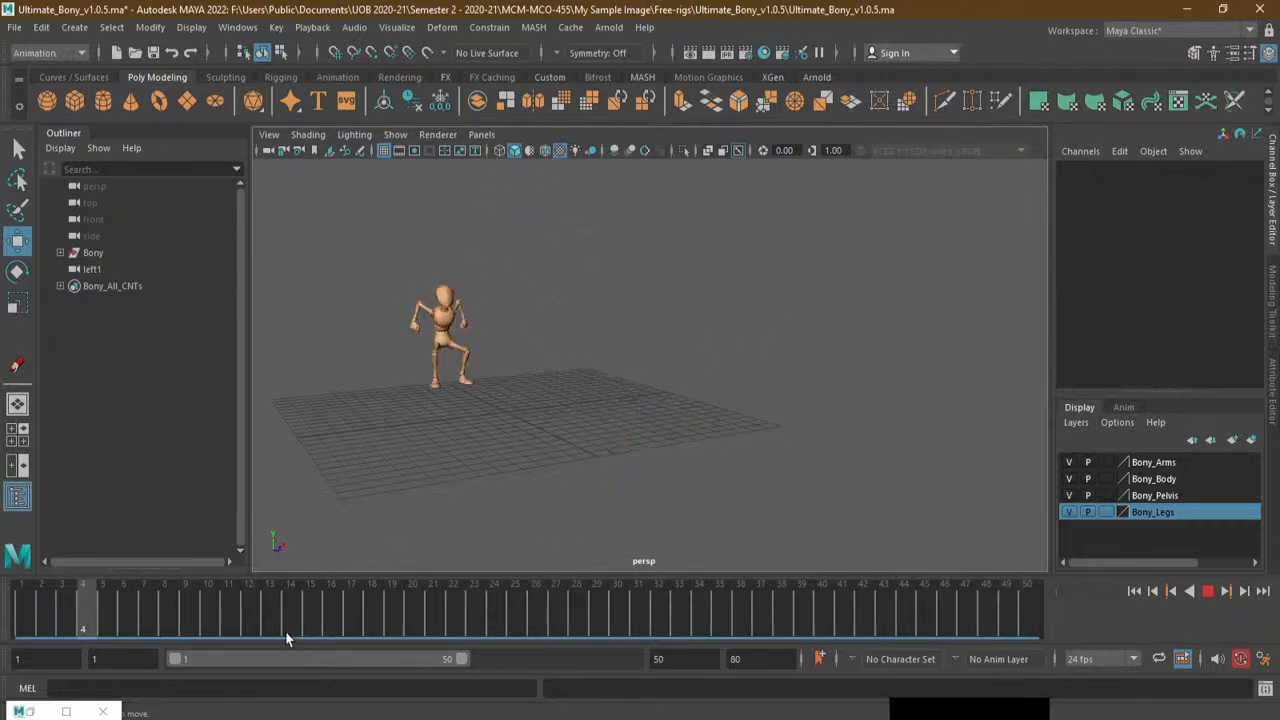
Scrub through the whole jump, return to the first frame and replay it
{"action": "left_click", "coordinate": [135, 617]}
{"action": "left_click_drag", "start_coordinate": [269, 624], "coordinate": [838, 621]}
{"action": "left_click_drag", "start_coordinate": [1052, 616], "coordinate": [20, 650]}
{"action": "left_click", "coordinate": [1208, 591]}
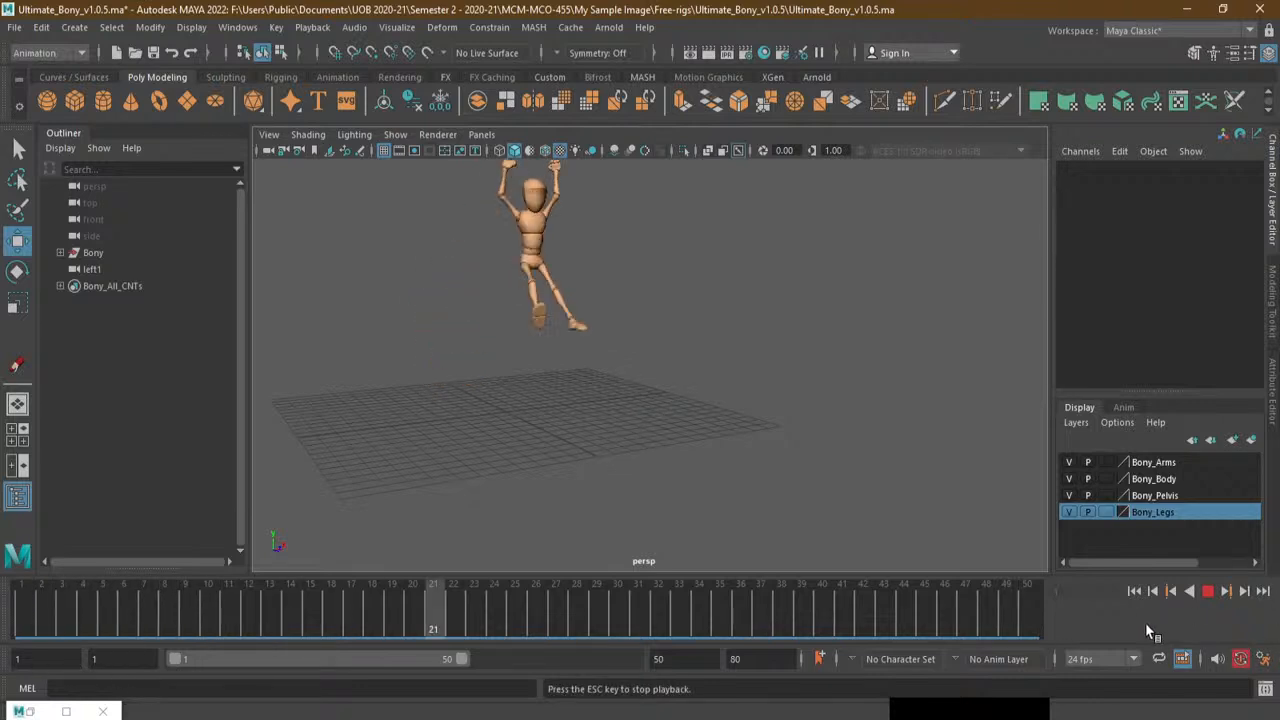